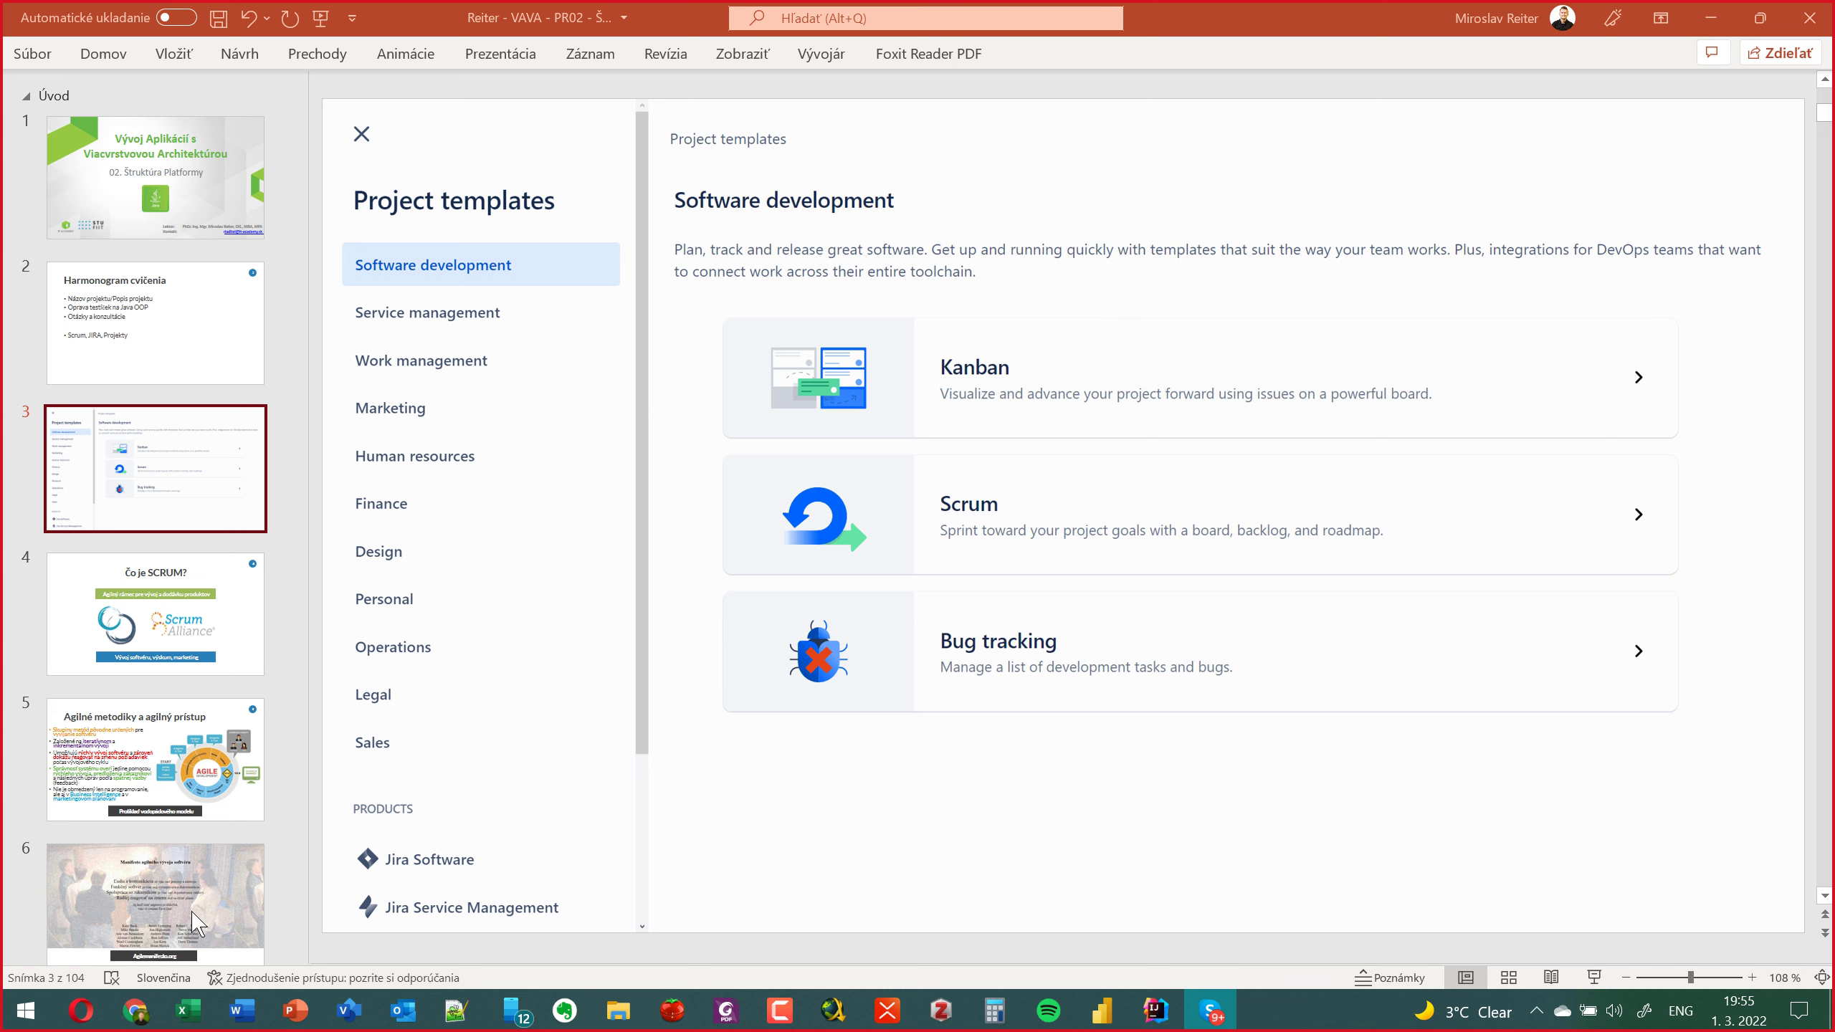
Open a private Opera window on google.sk and accept Google's cookie terms.
left_click(78, 1010)
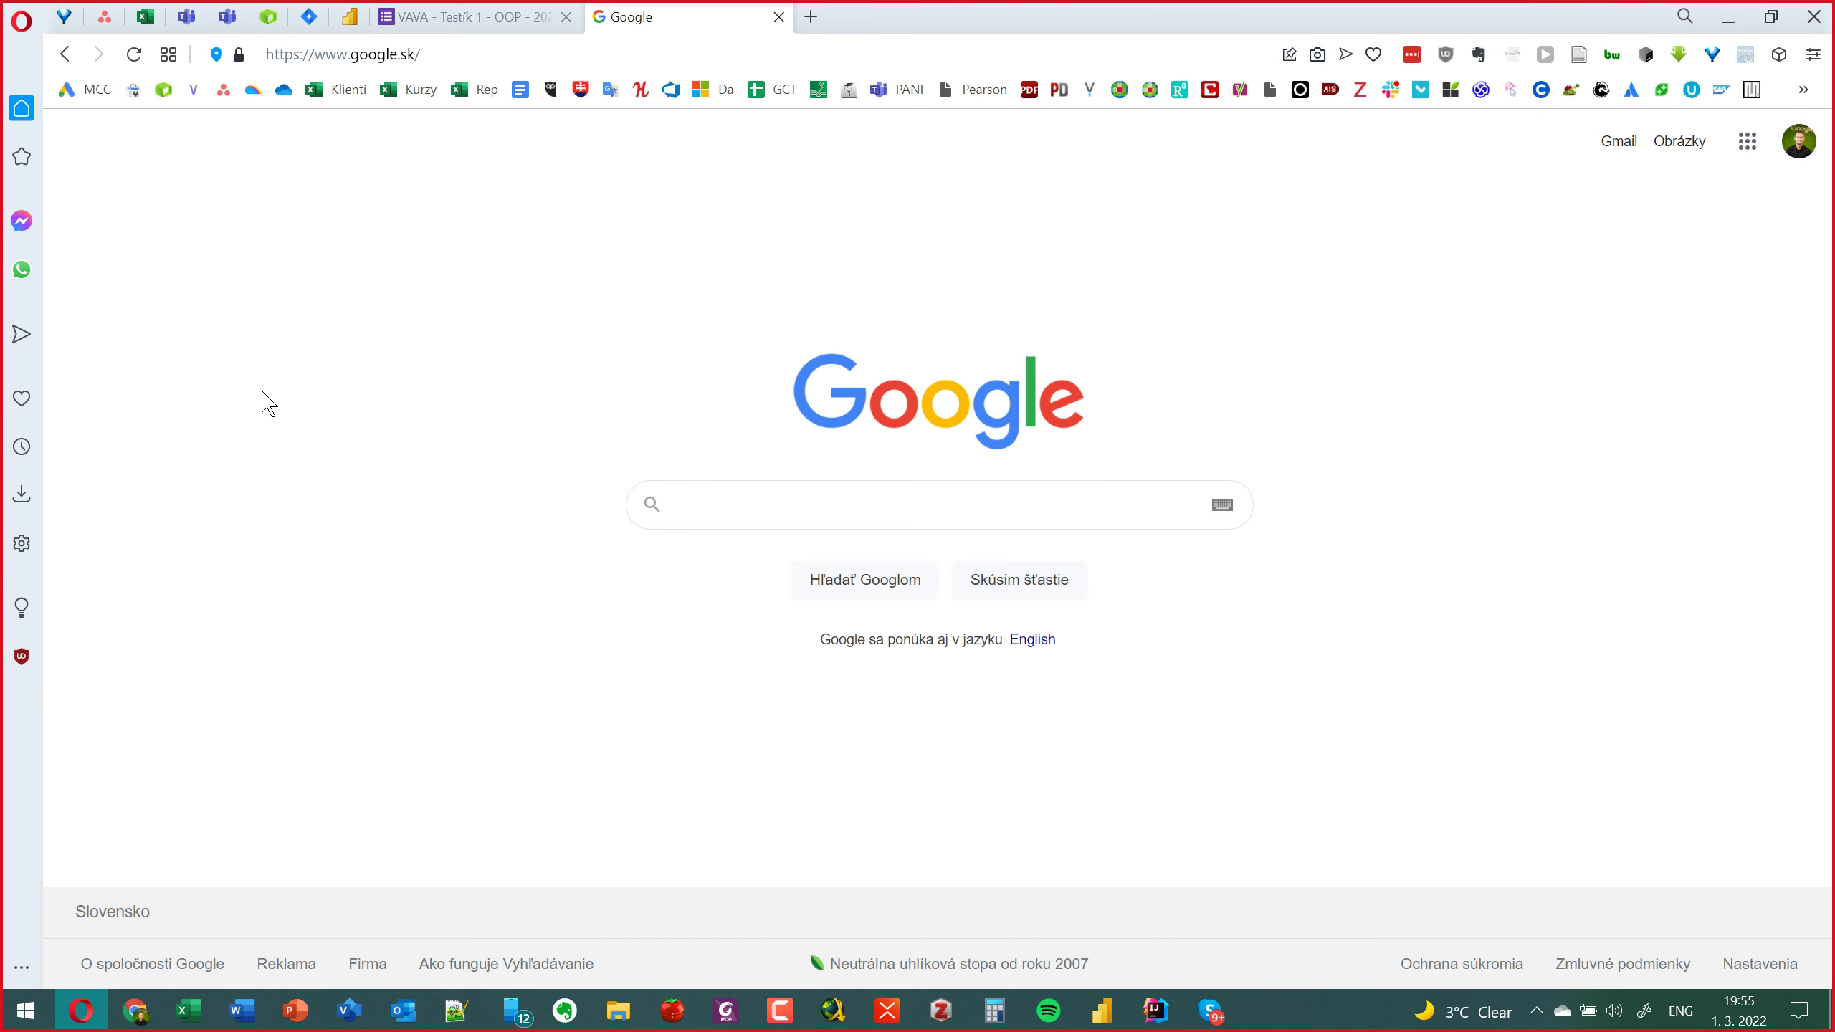
key("ctrl+shift+n")
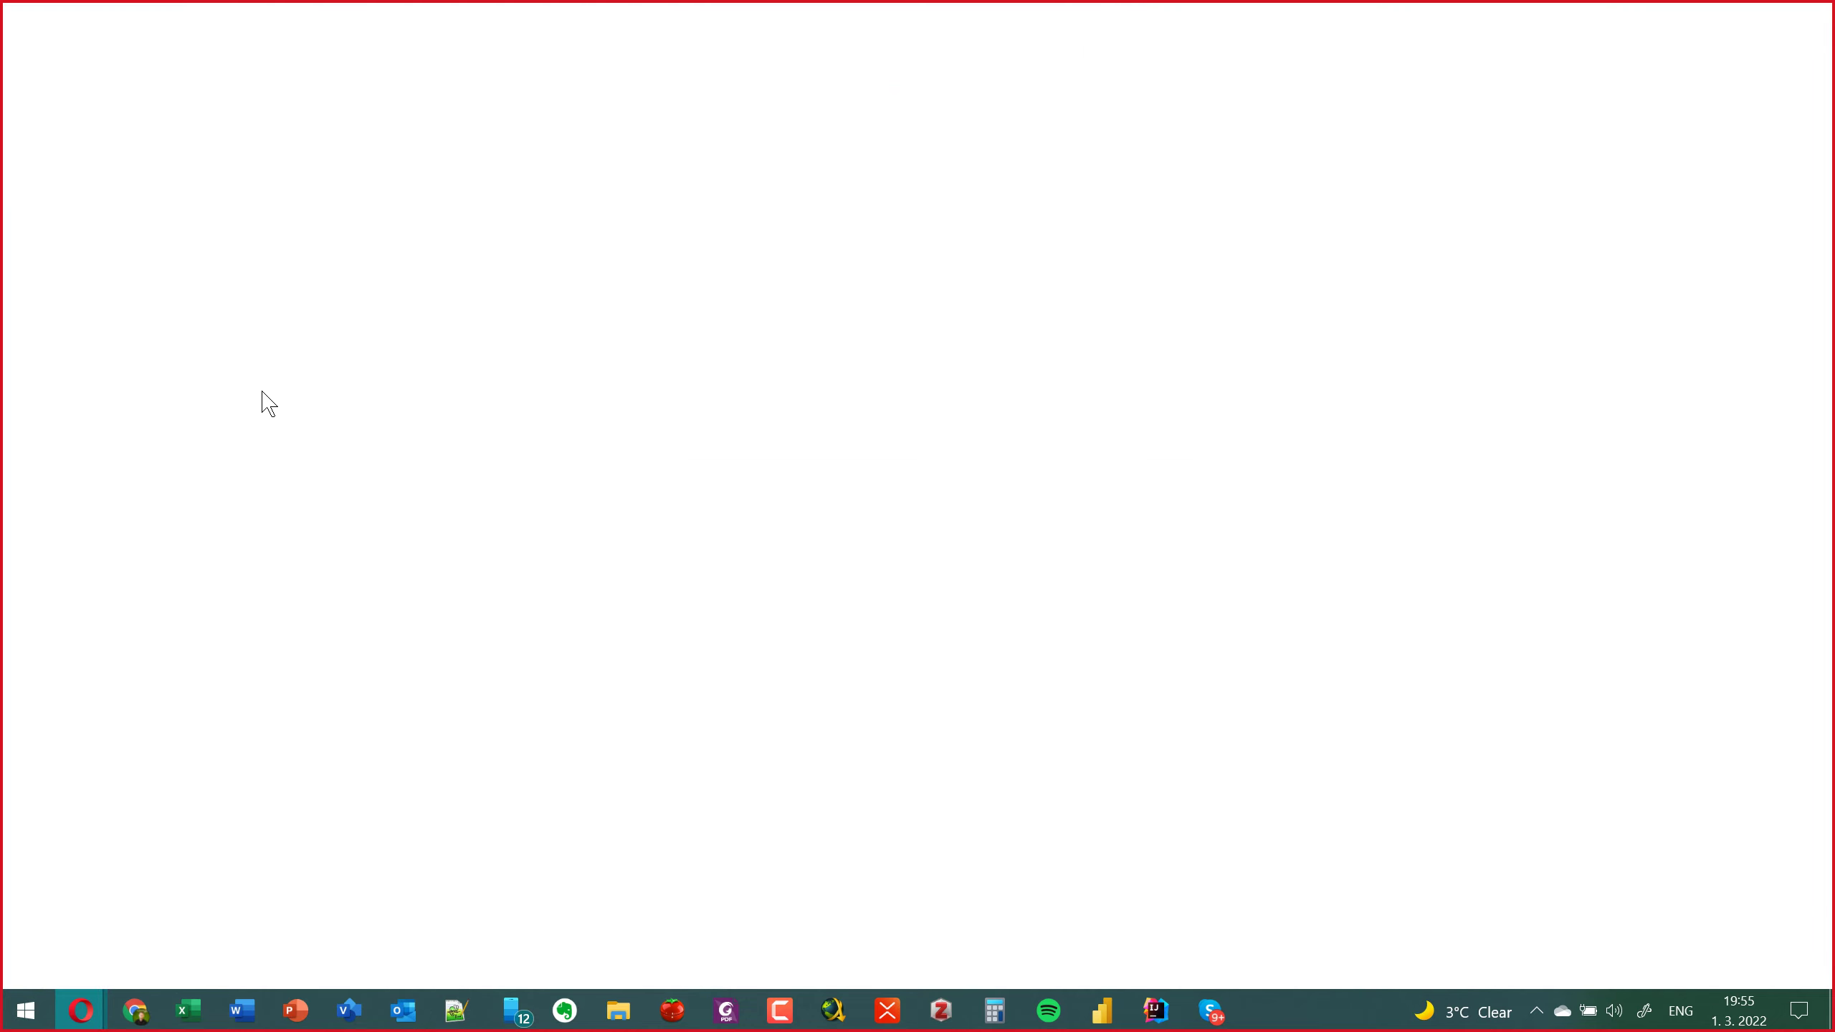
type("go")
key("Return")
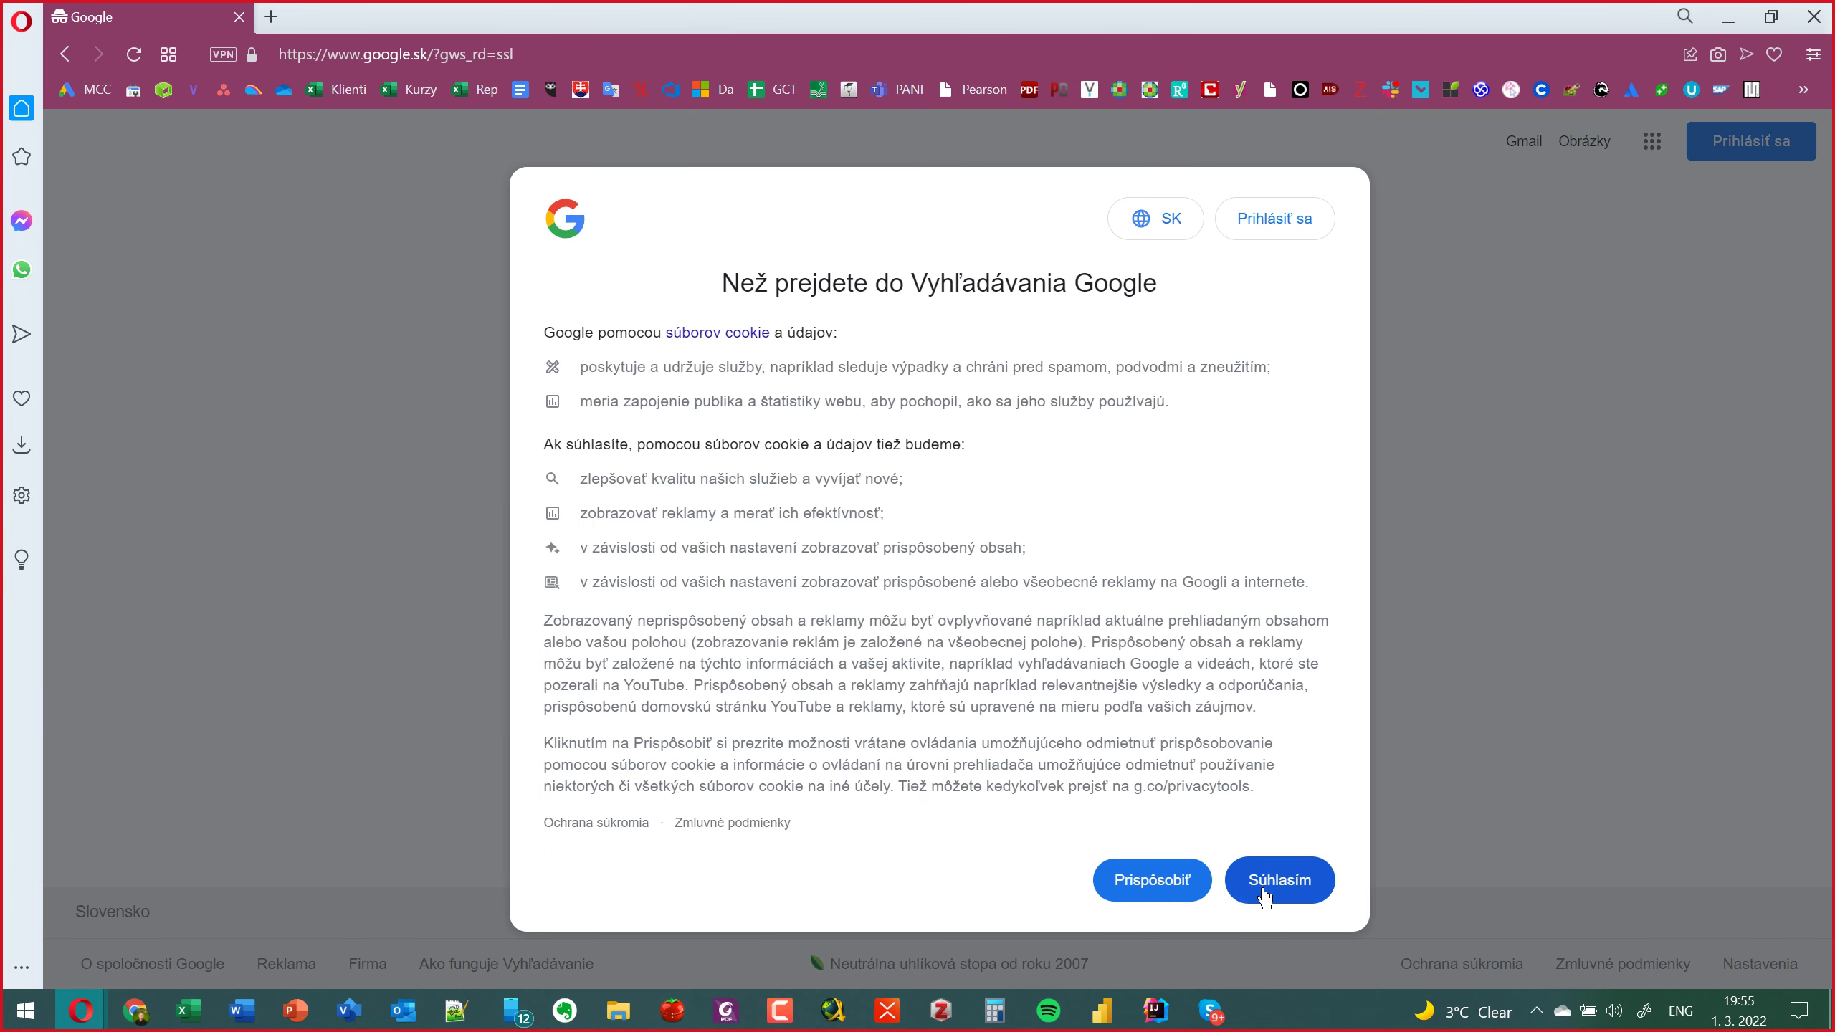
left_click(1258, 895)
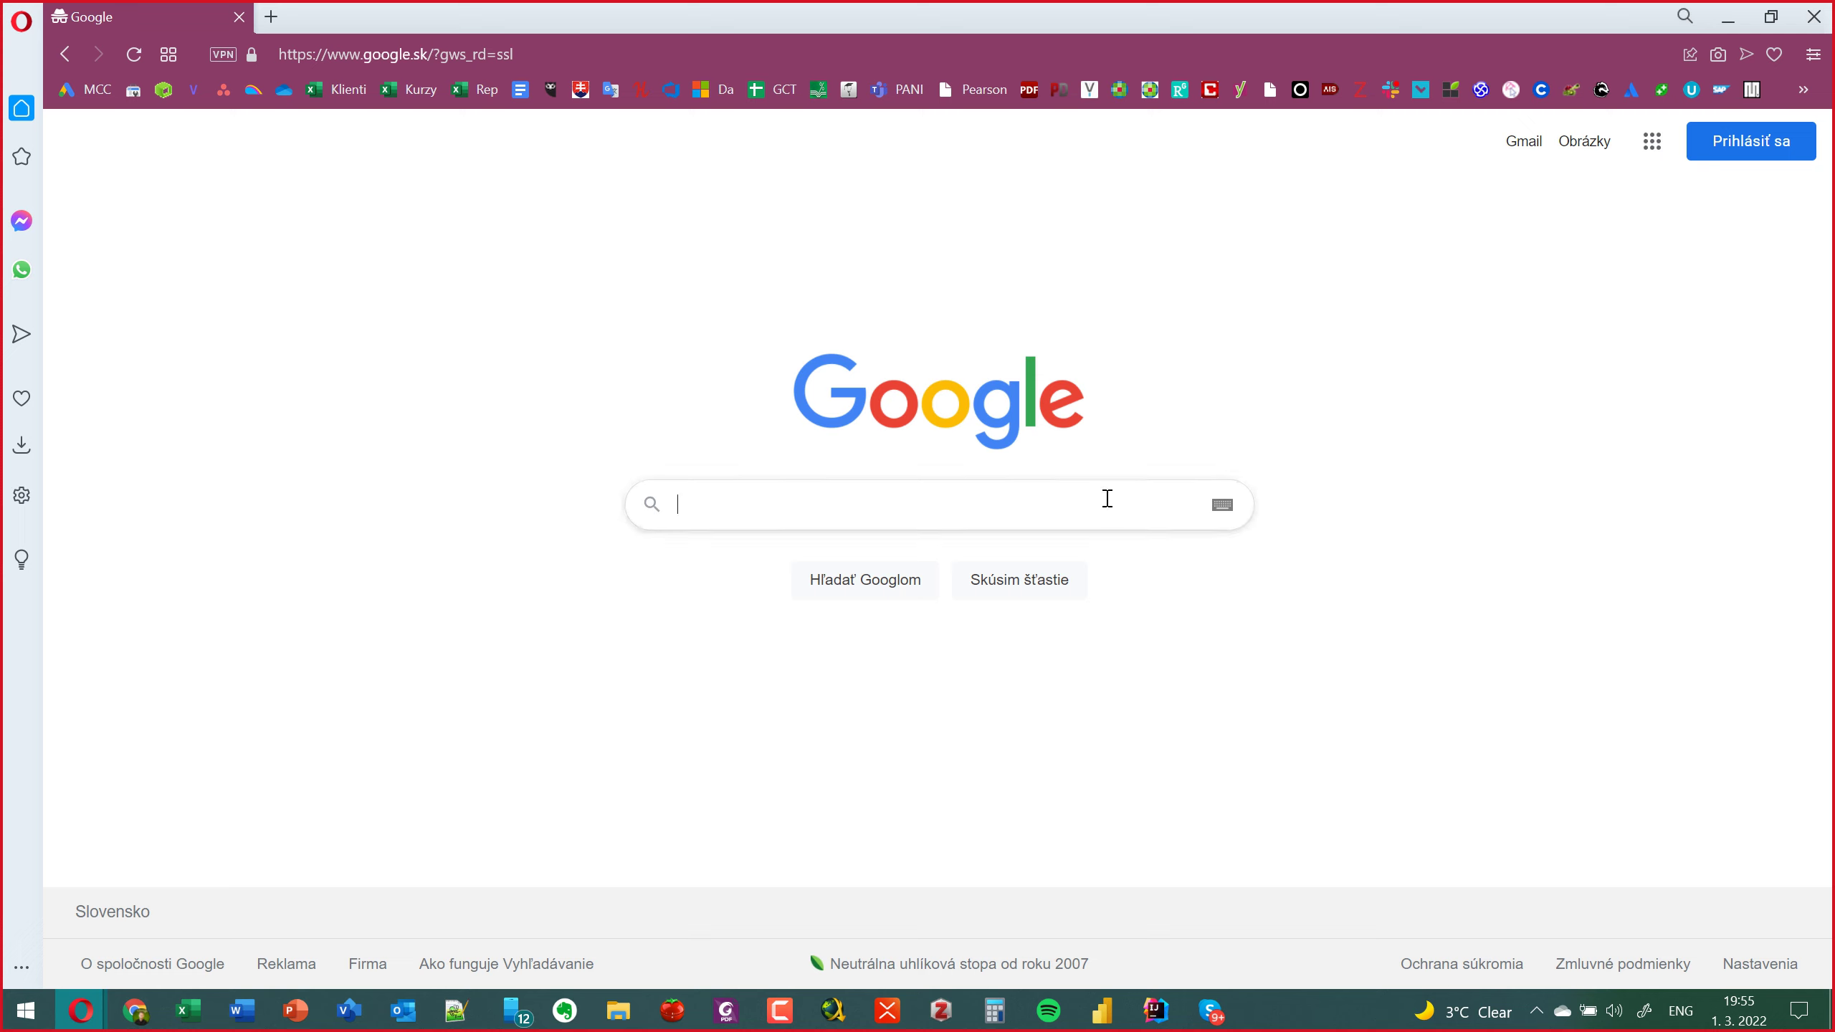
Search Google for 'jira software' and scroll through the results.
type("jira s")
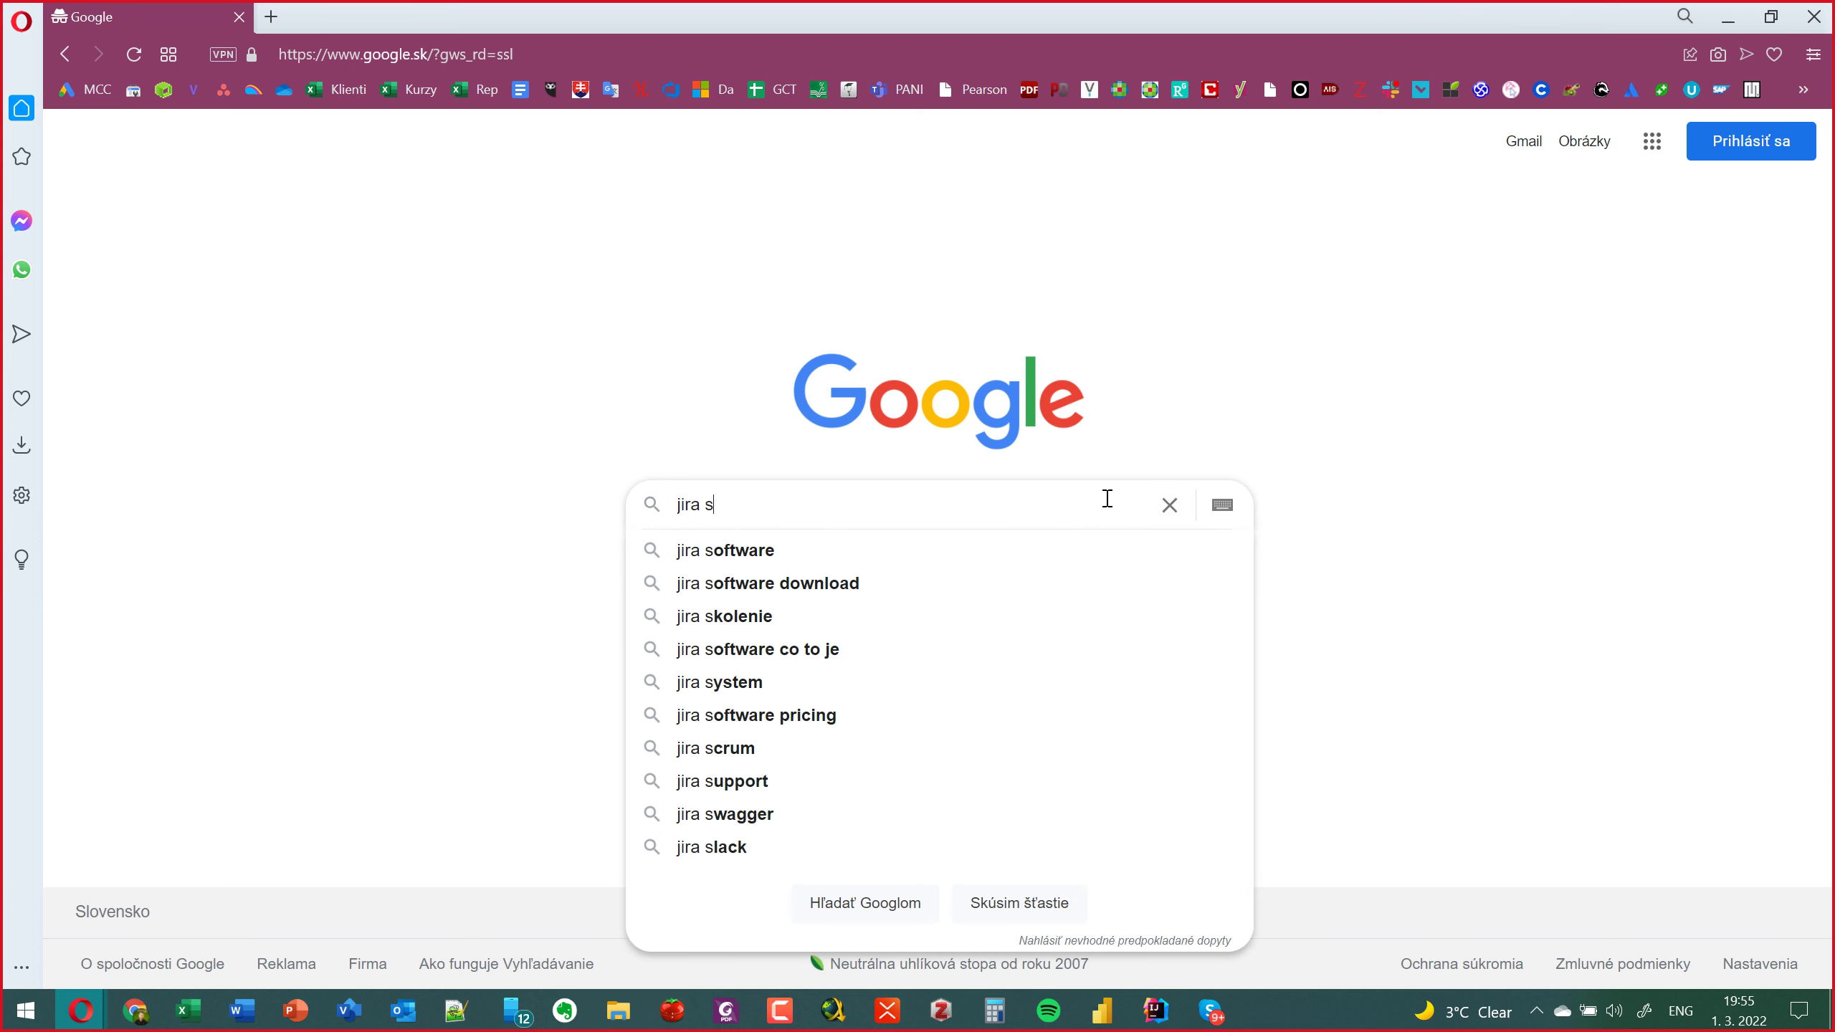
key("Down")
key("Return")
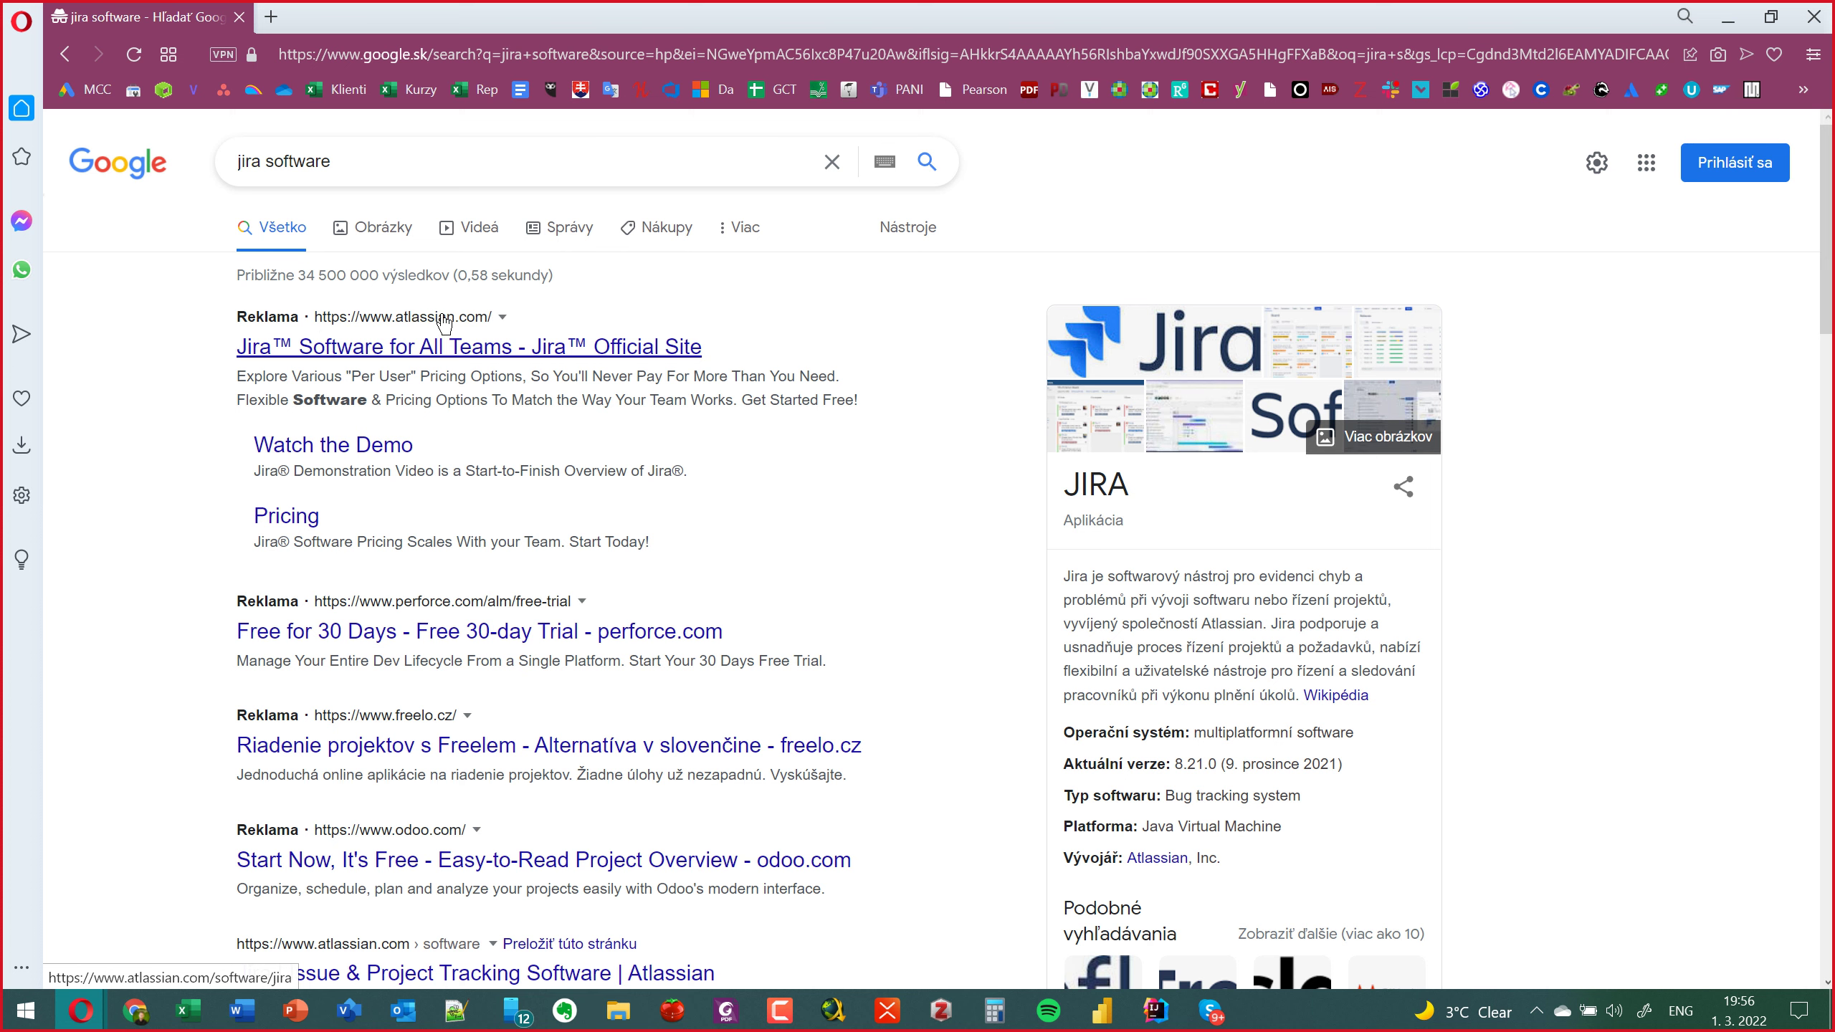
scroll(401, 324, "down", 1)
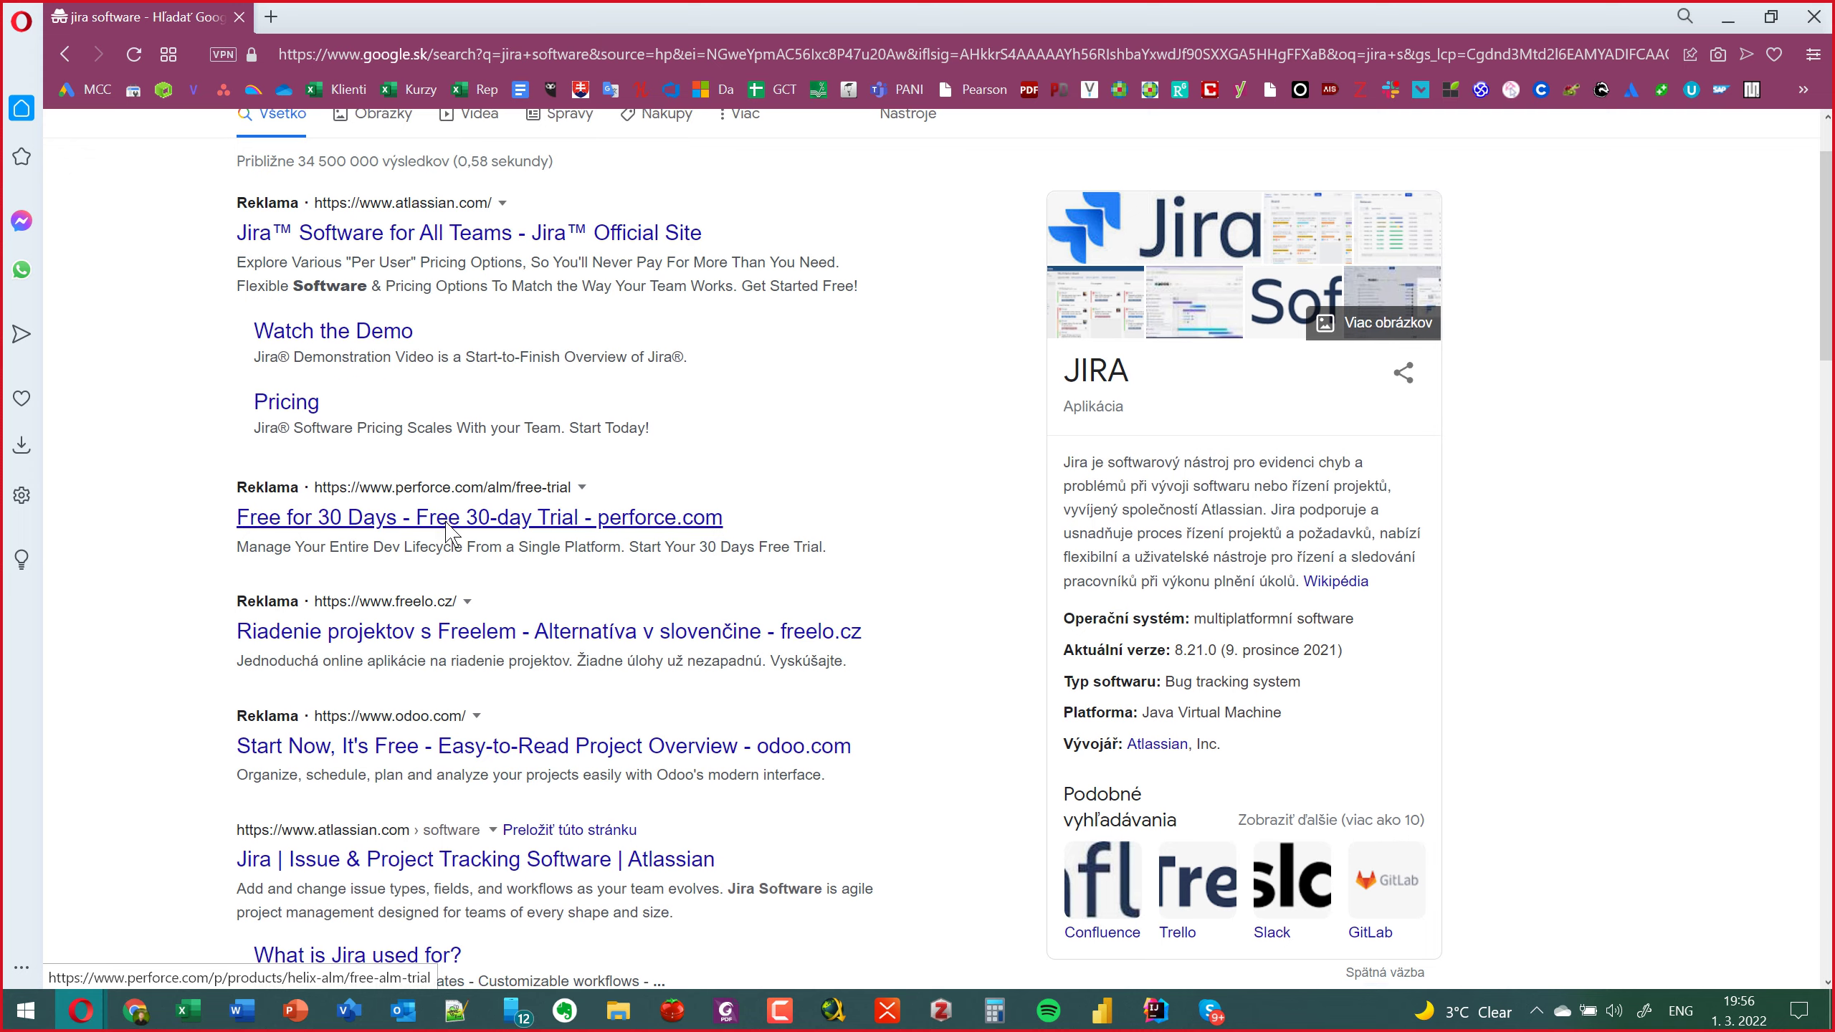
scroll(448, 532, "down", 1)
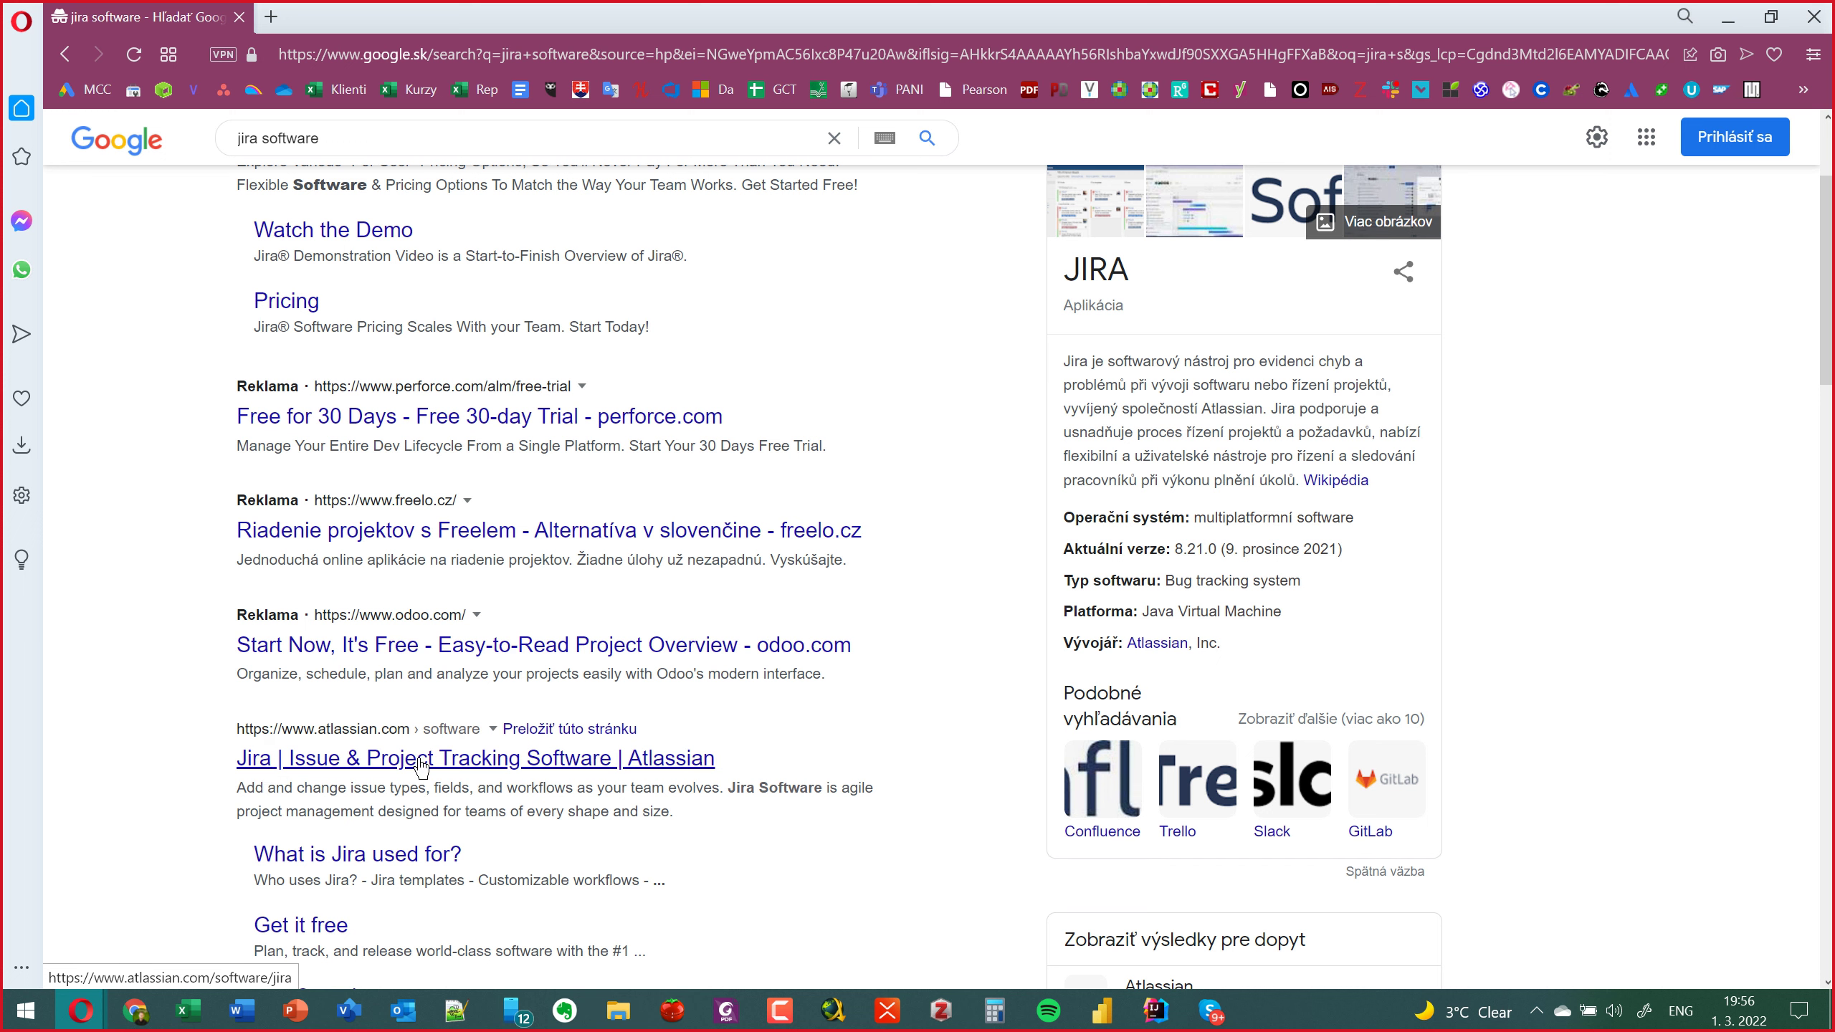
Open the atlassian.com Jira result, accept all cookies, and come back from Get it free to the product page.
left_click(329, 755)
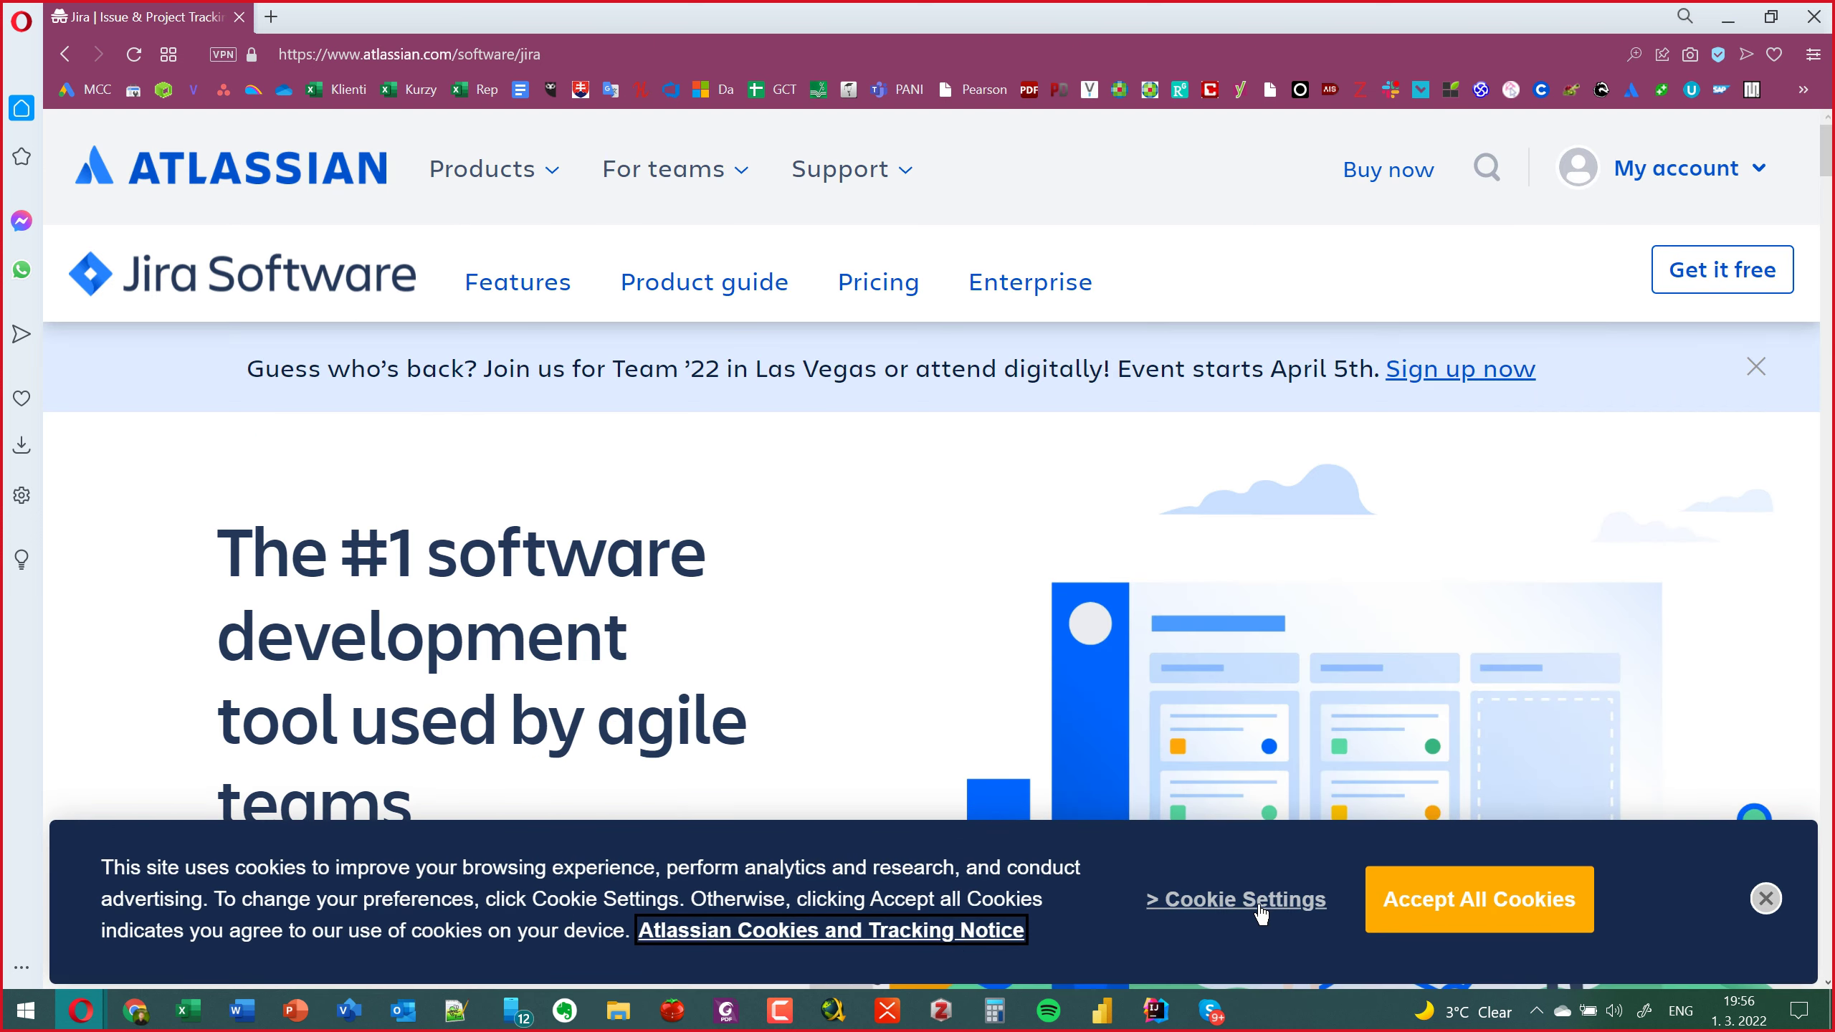
left_click(1430, 903)
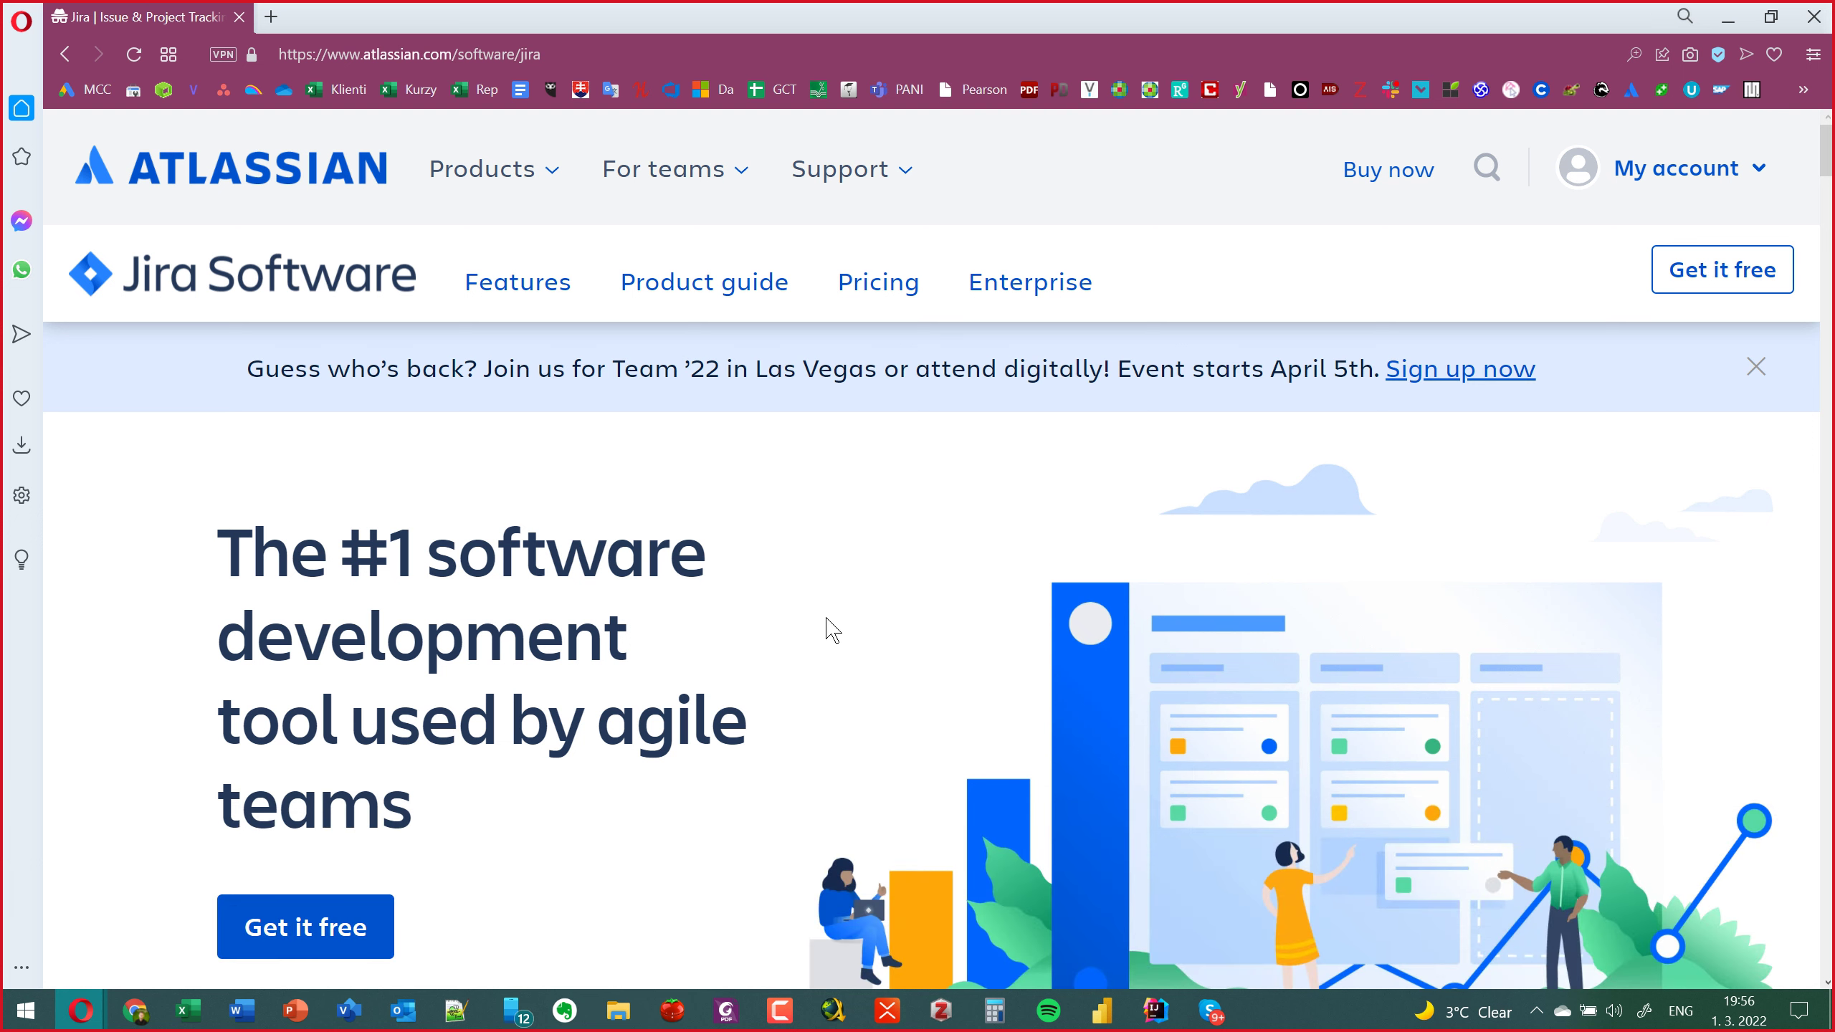
scroll(826, 618, "down", 1)
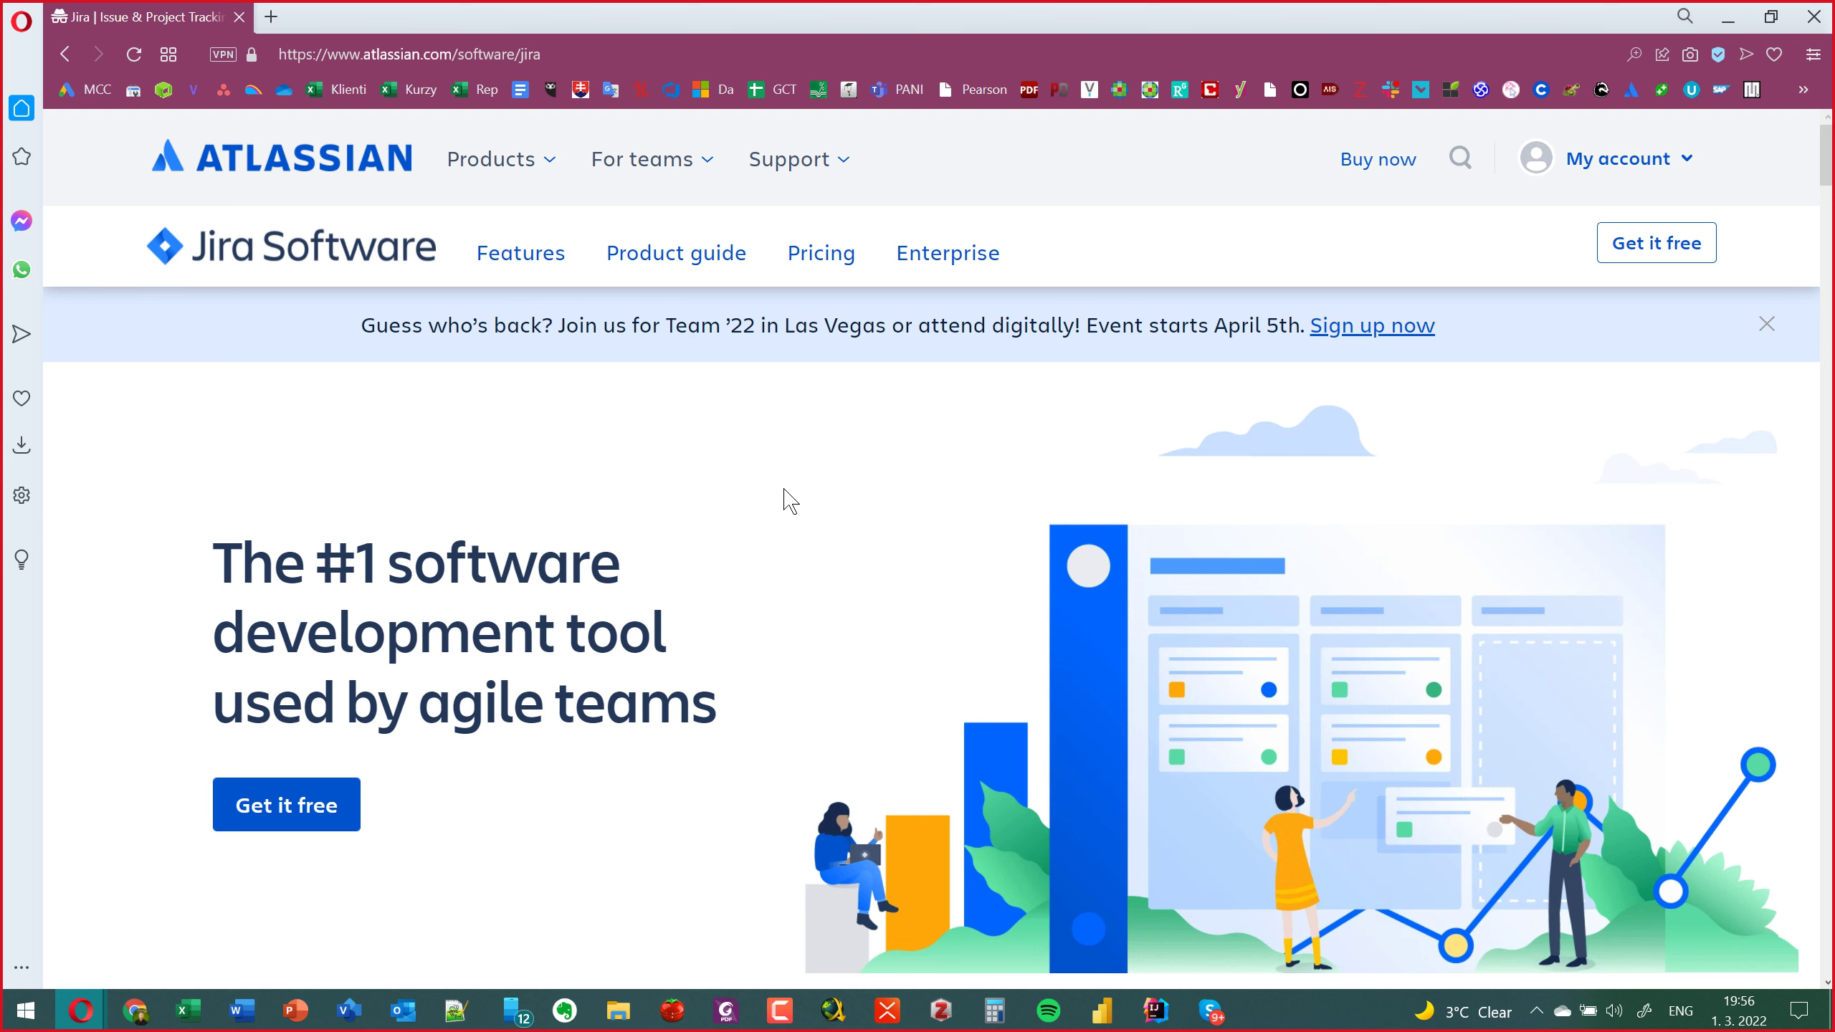
left_click(295, 798)
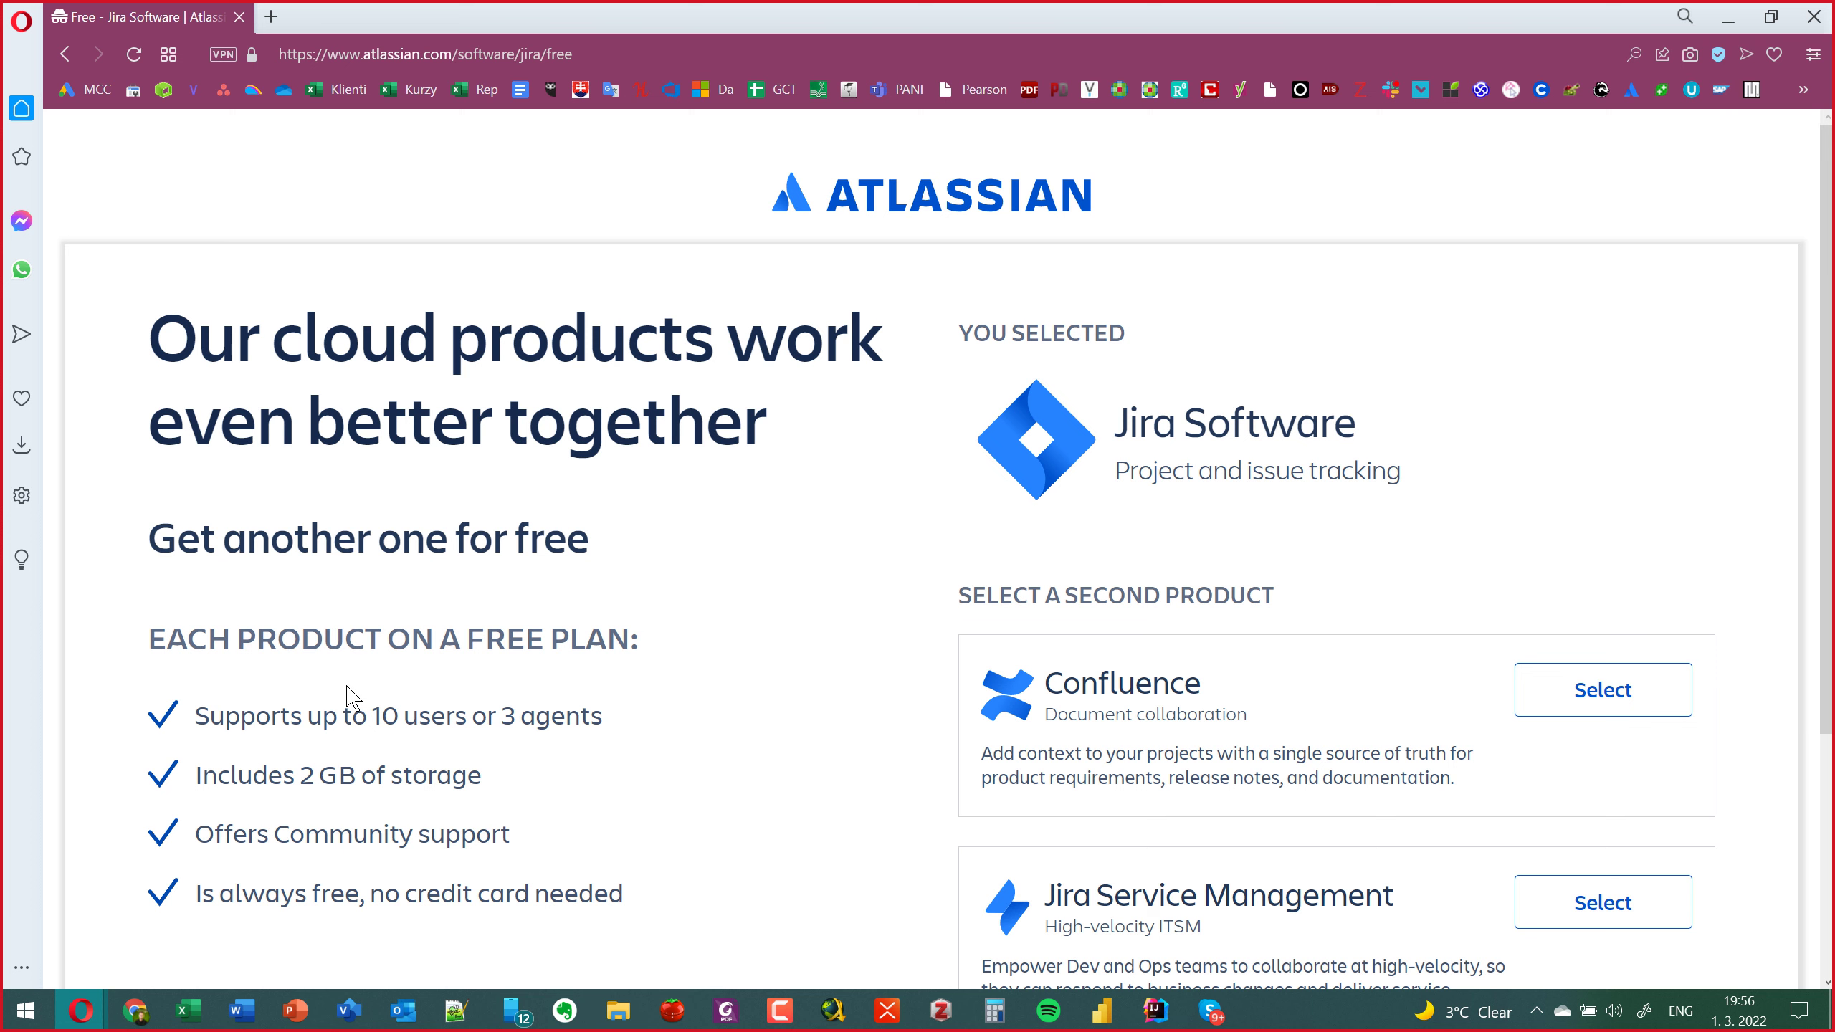
left_click(66, 54)
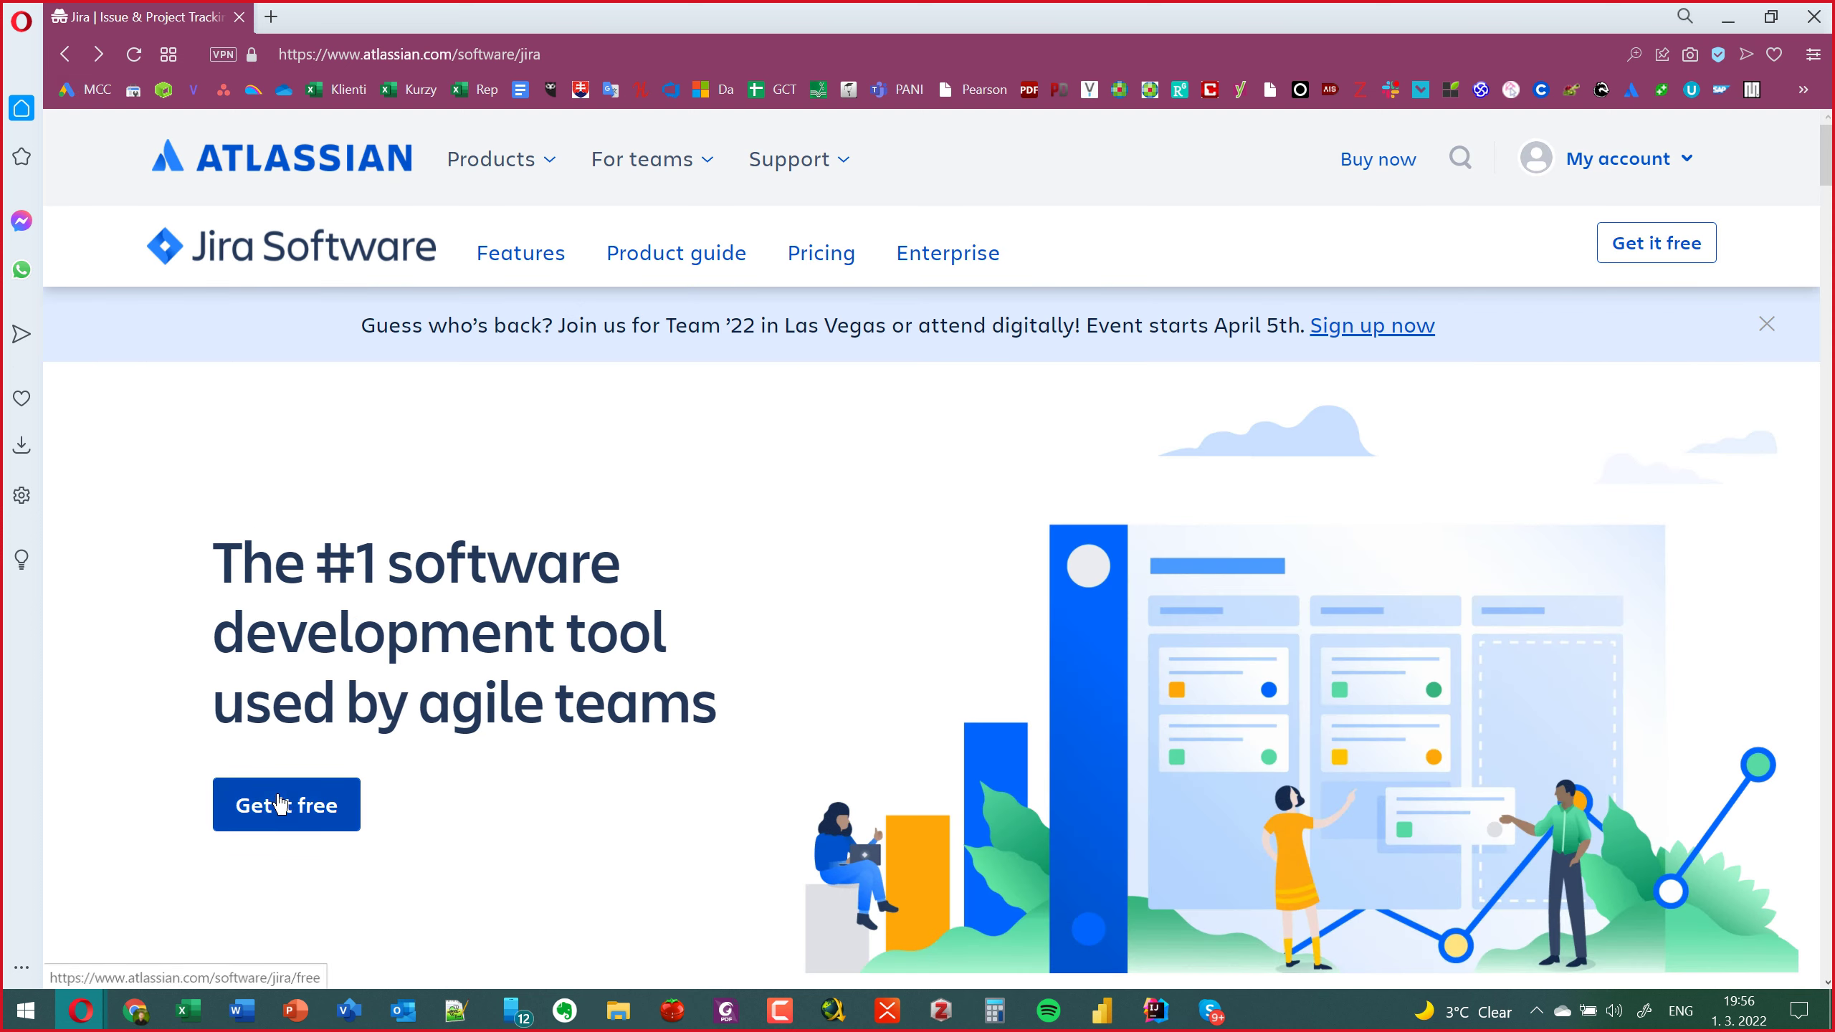
Start the free Jira sign-up, select Confluence as the second product, and continue with Next.
left_click(280, 805)
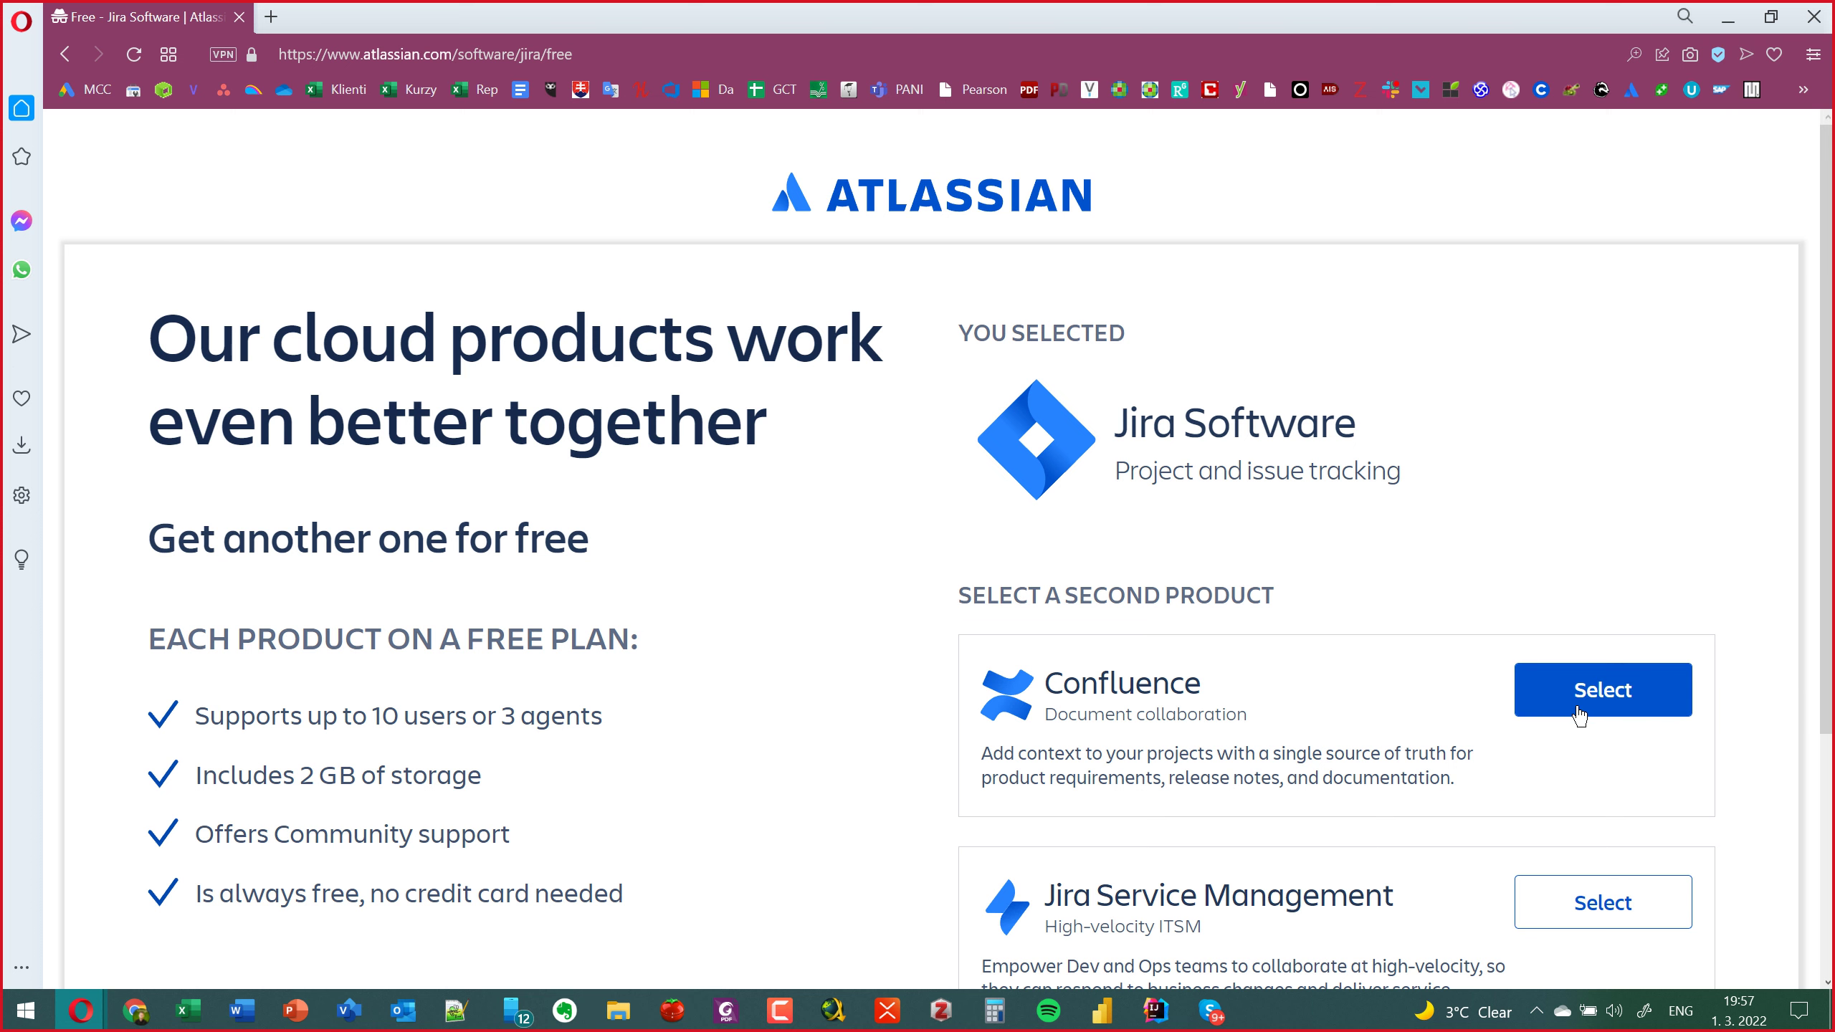
left_click(1578, 712)
scroll(1577, 686, "down", 3)
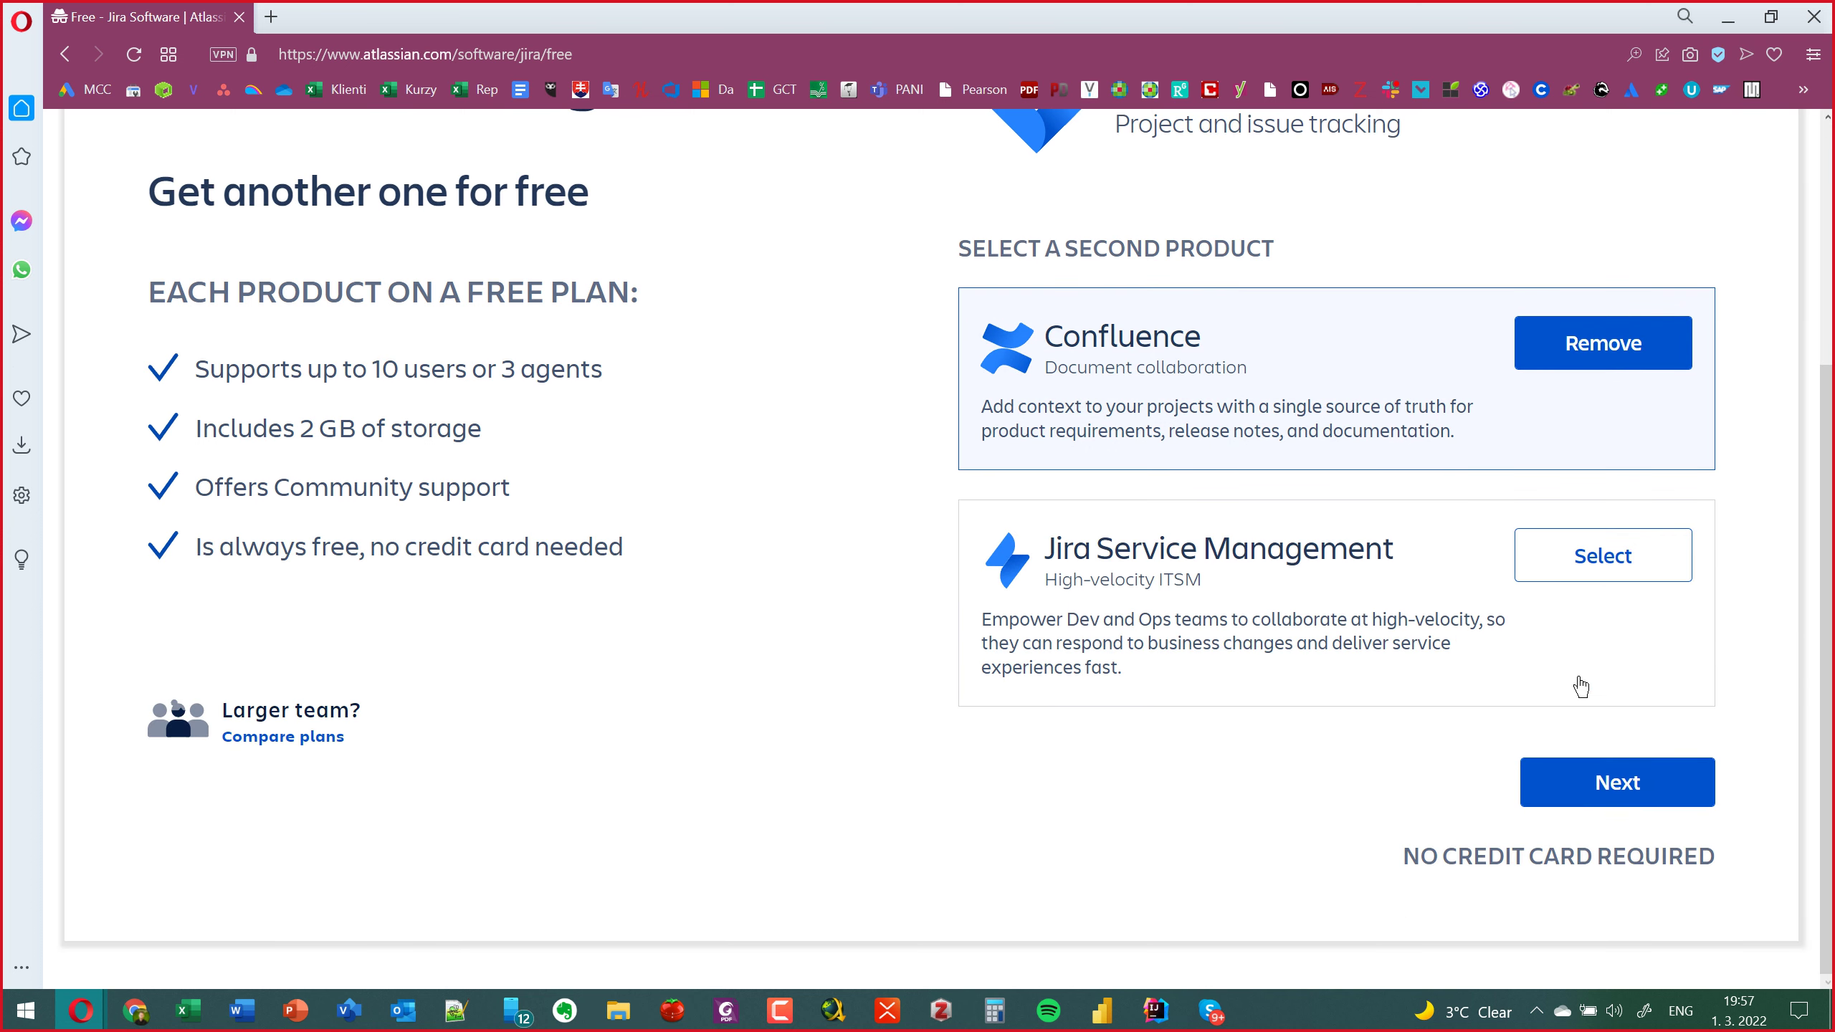
left_click(1604, 779)
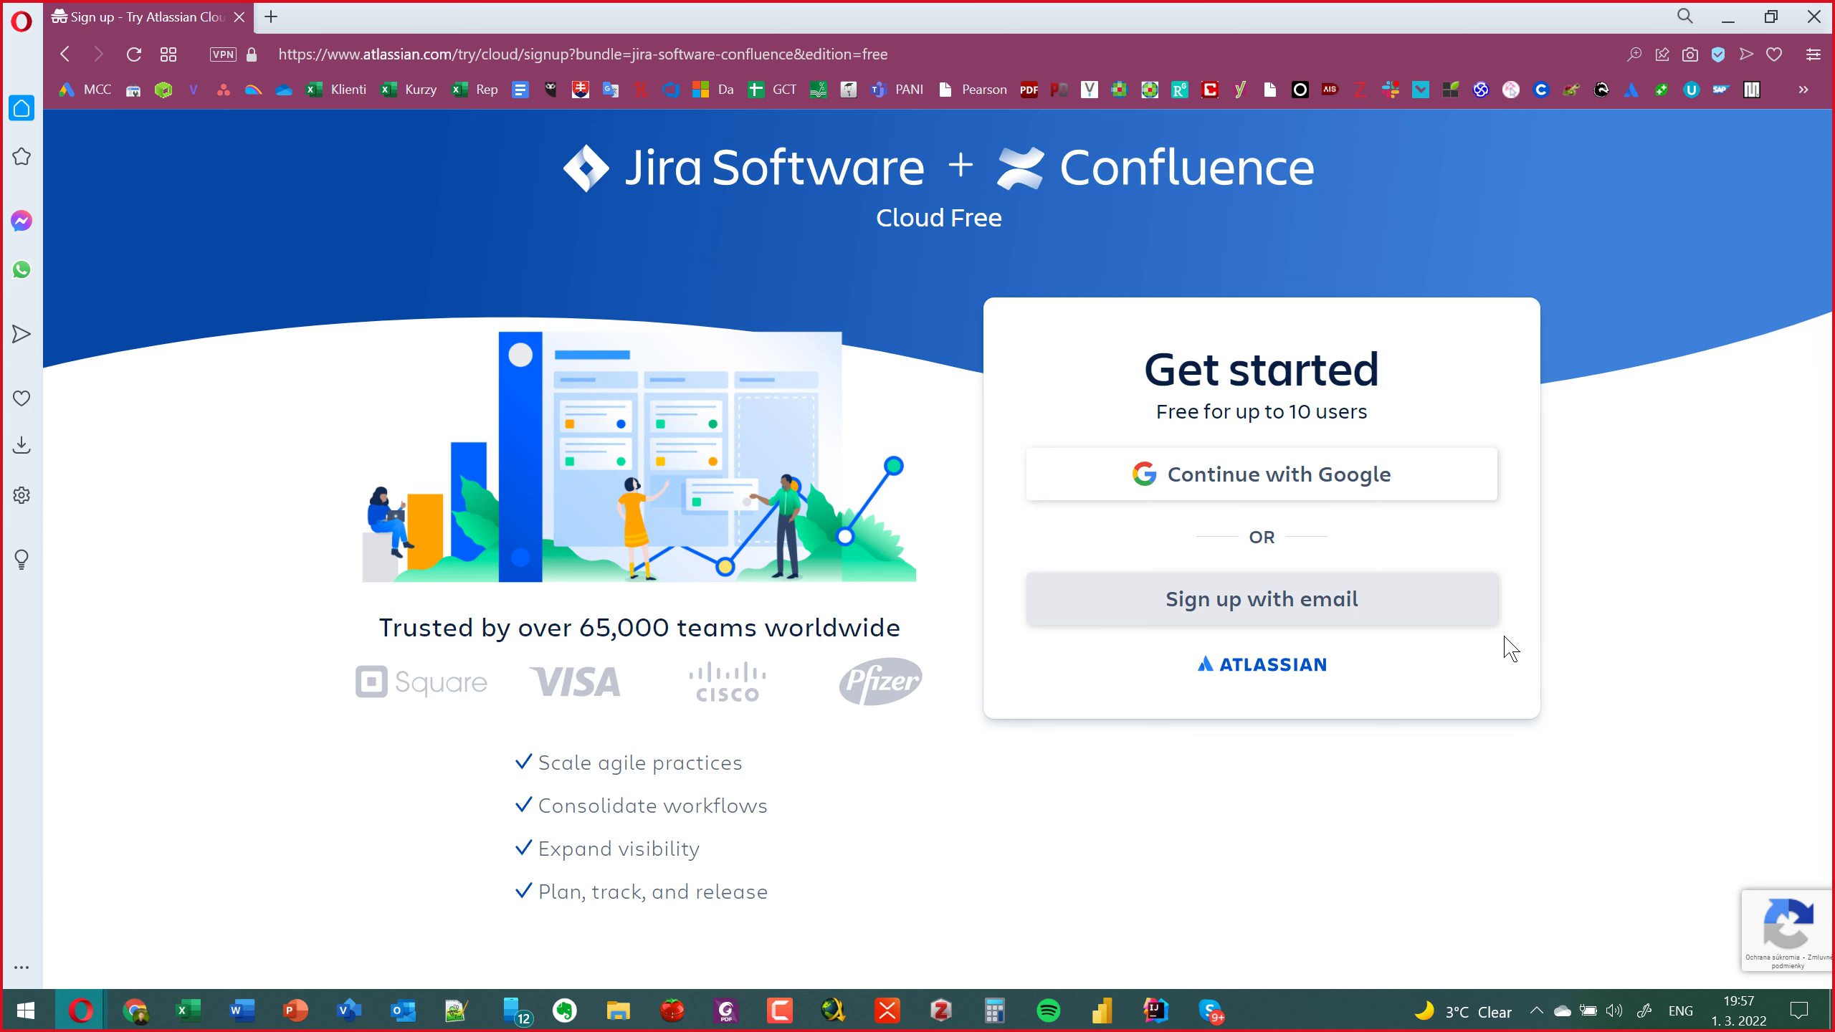
Find 10minutemail.net via a new-tab Google search and copy its temporary e-mail address.
left_click(272, 25)
type("goo")
key("Return")
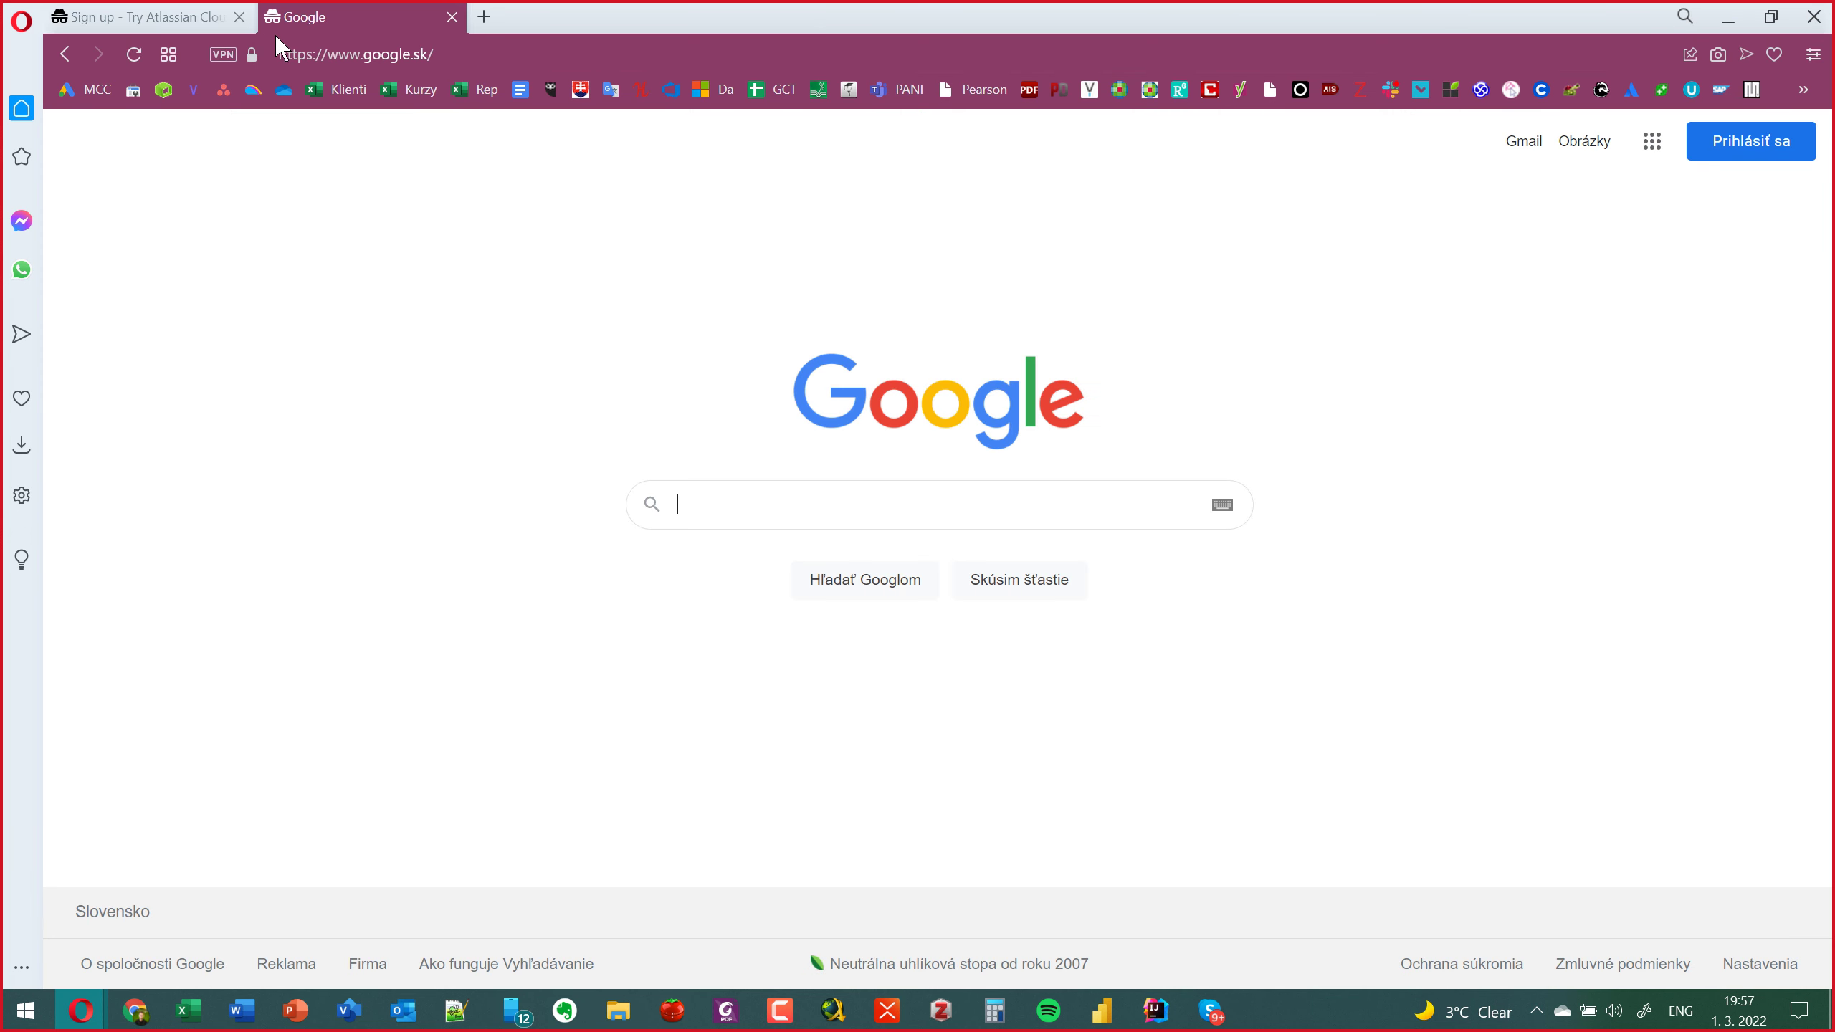
type("10 min")
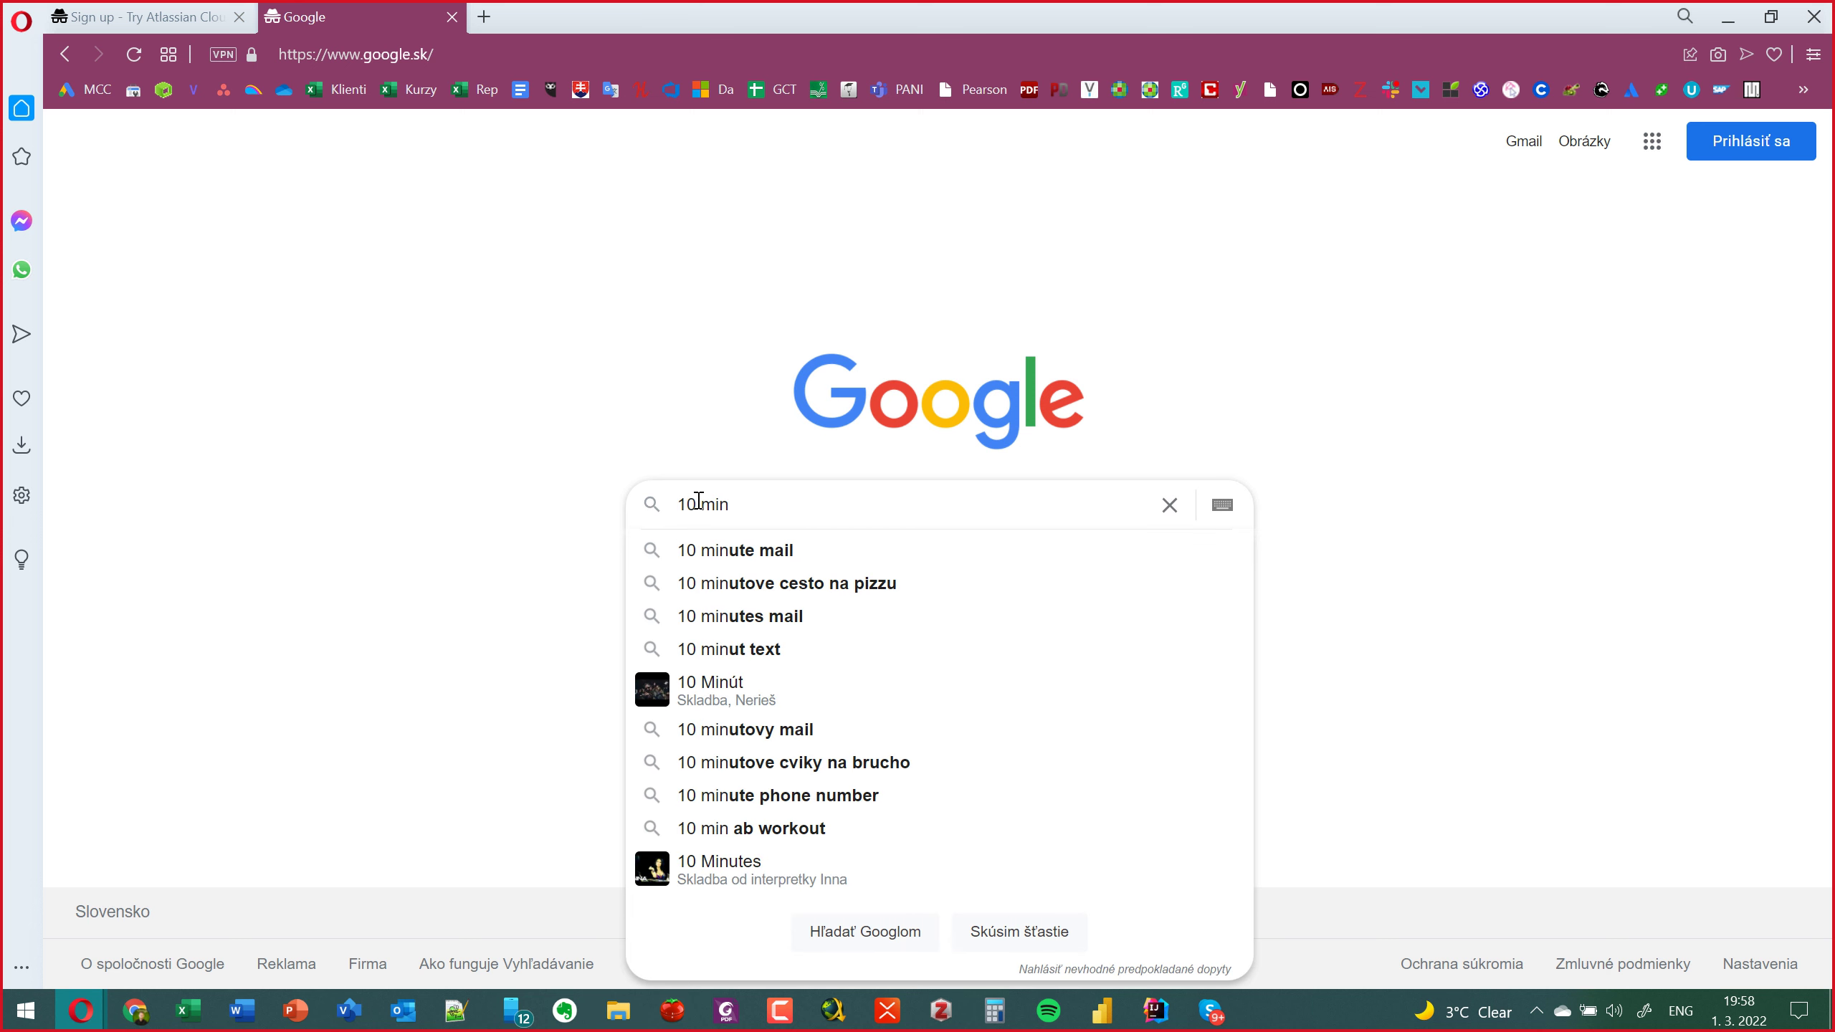
key("Down")
key("Return")
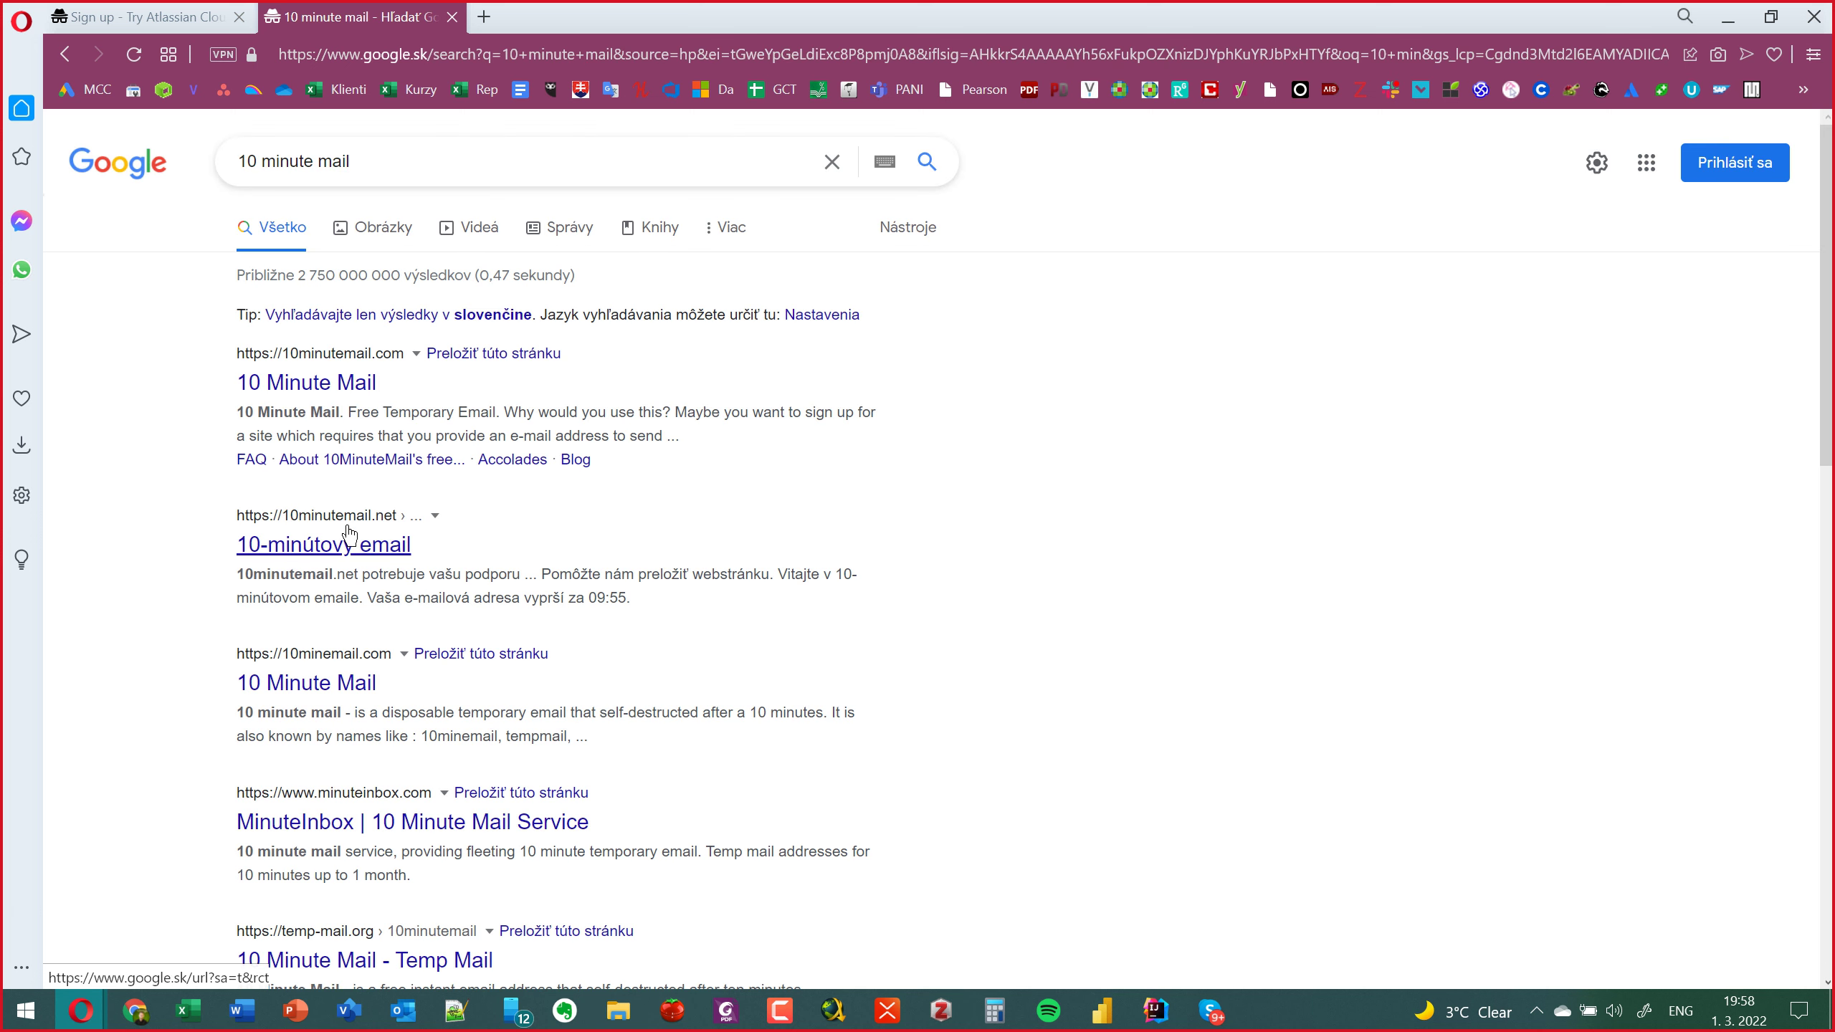
left_click(350, 538)
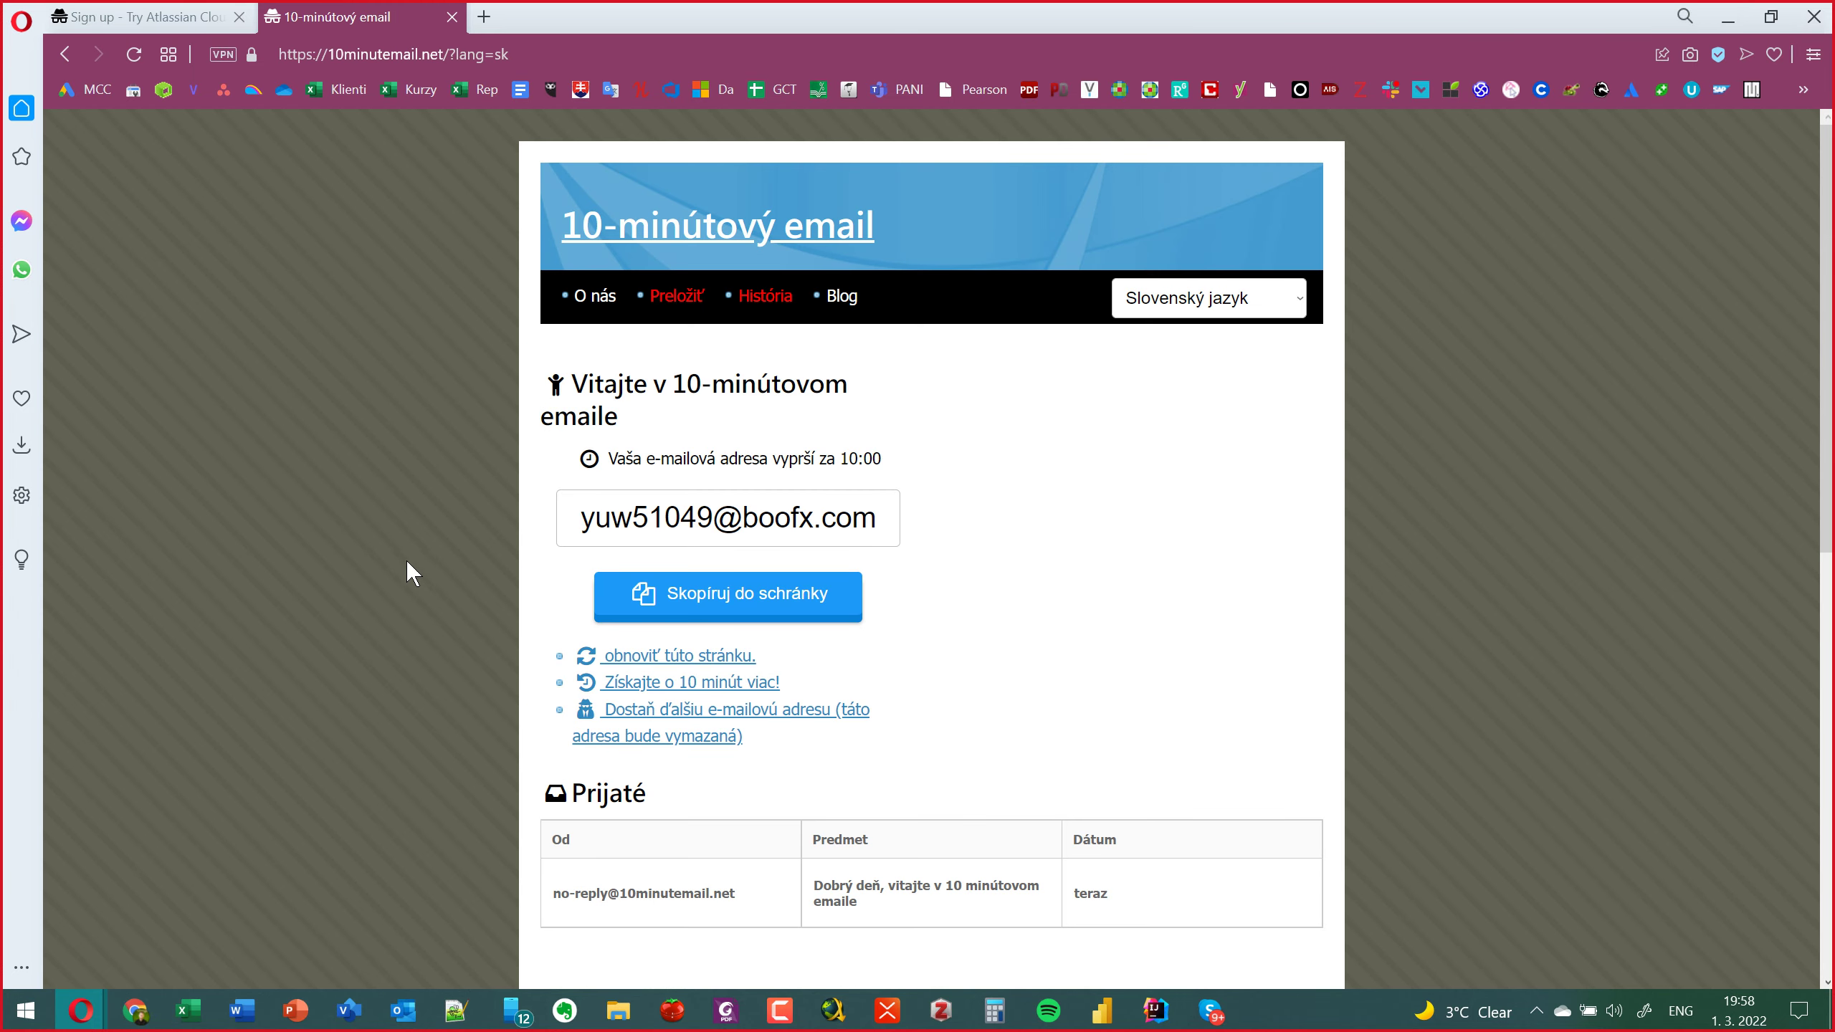
left_click(717, 600)
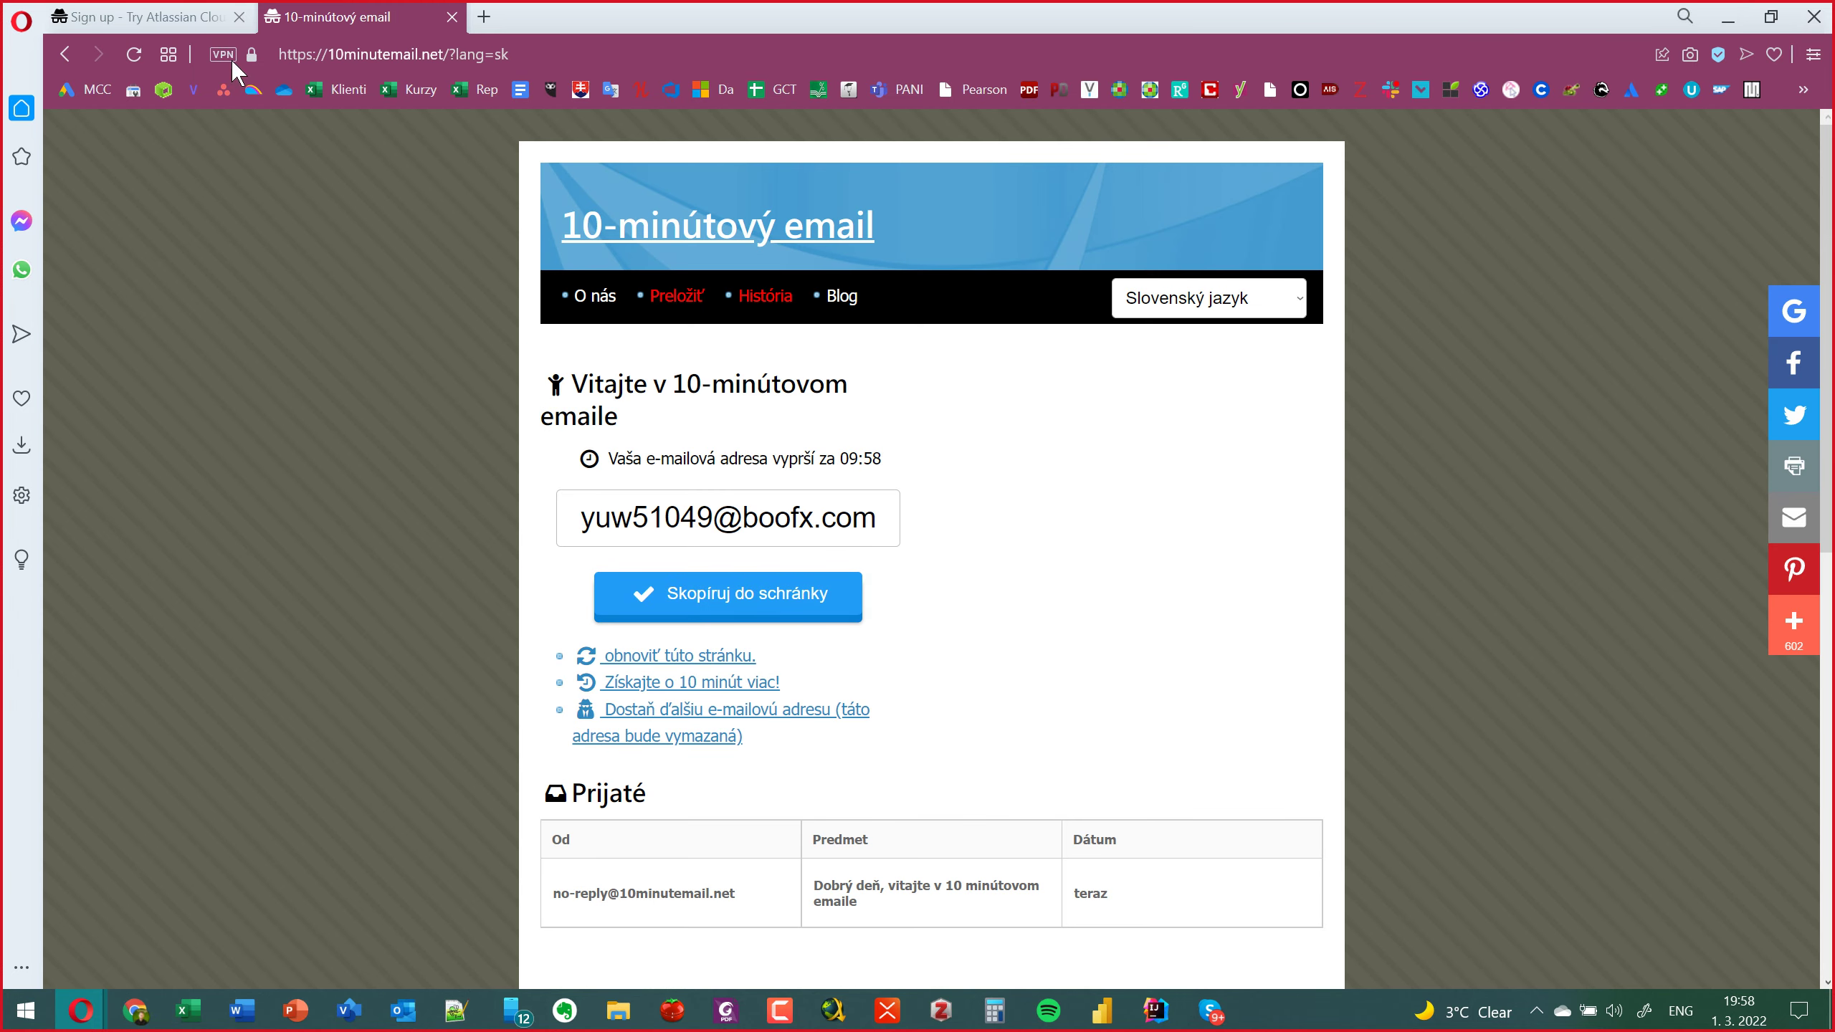
left_click(137, 16)
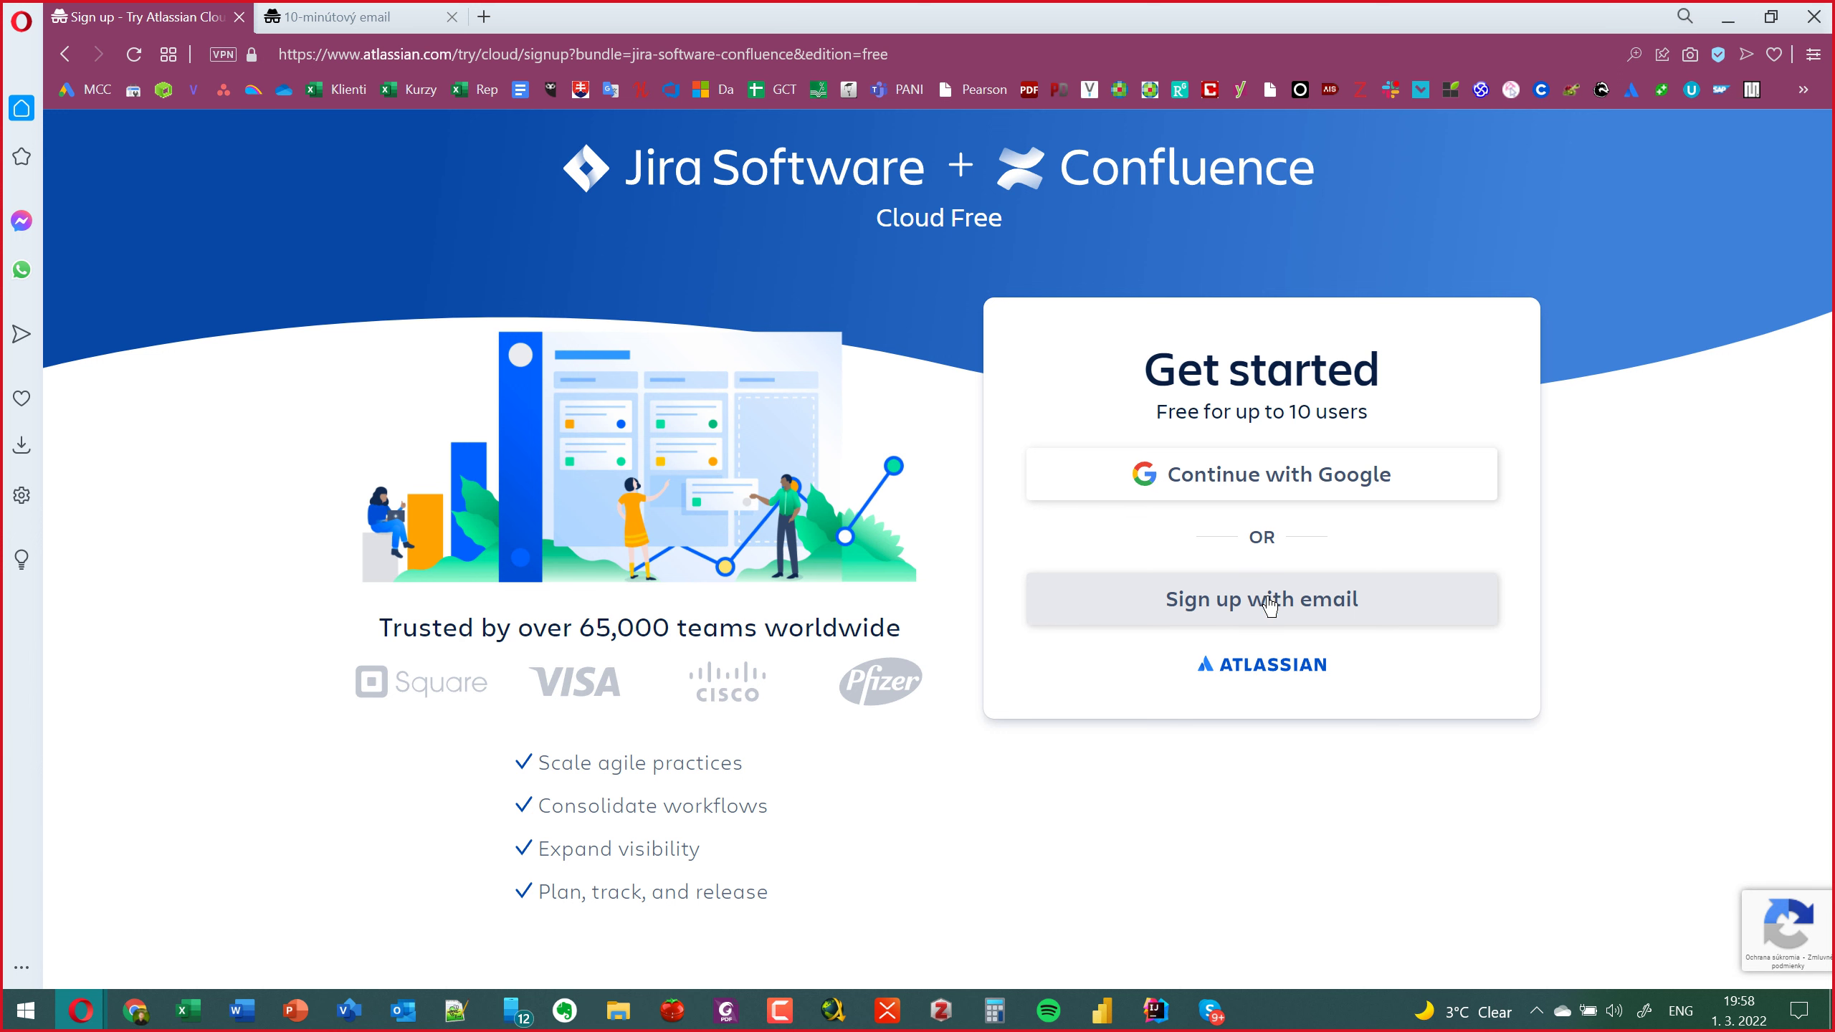
Sign up with the pasted temporary e-mail and the user's full name, then Agree to submit.
left_click(1271, 599)
left_click(1202, 621)
key("ctrl+v")
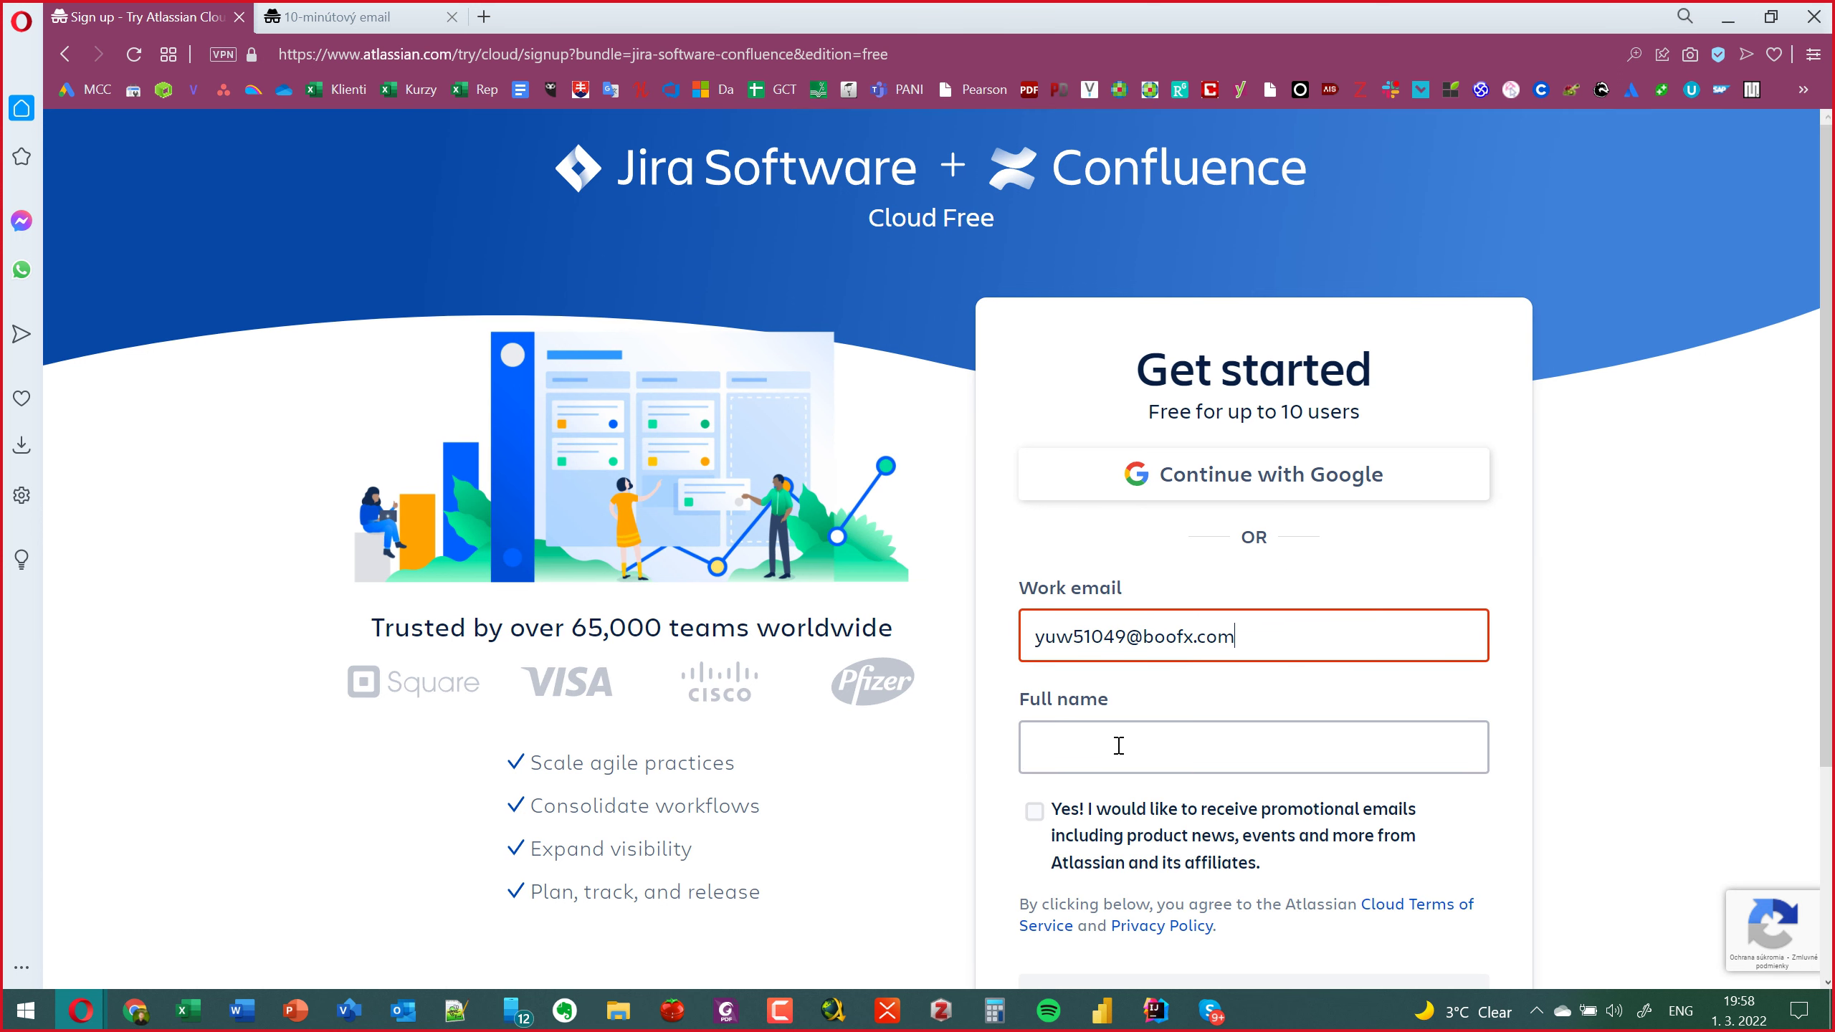
left_click(1126, 725)
type("Adam")
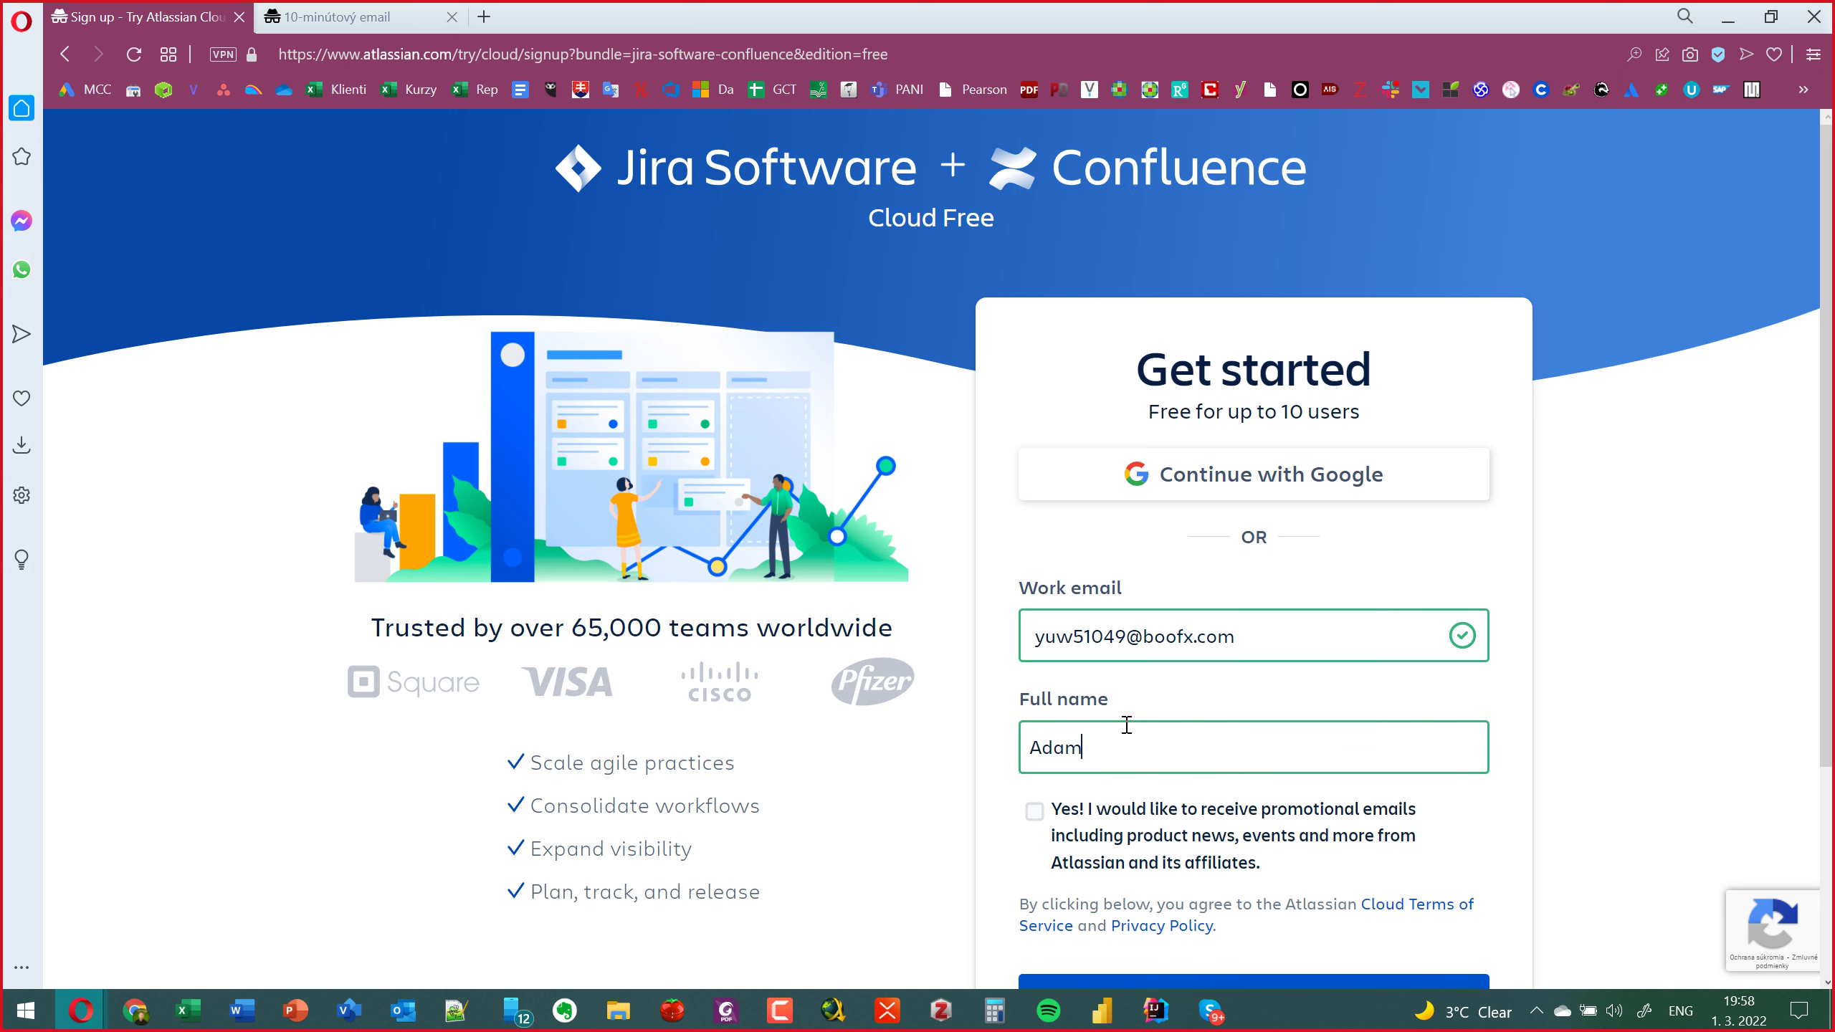
scroll(1126, 725, "down", 4)
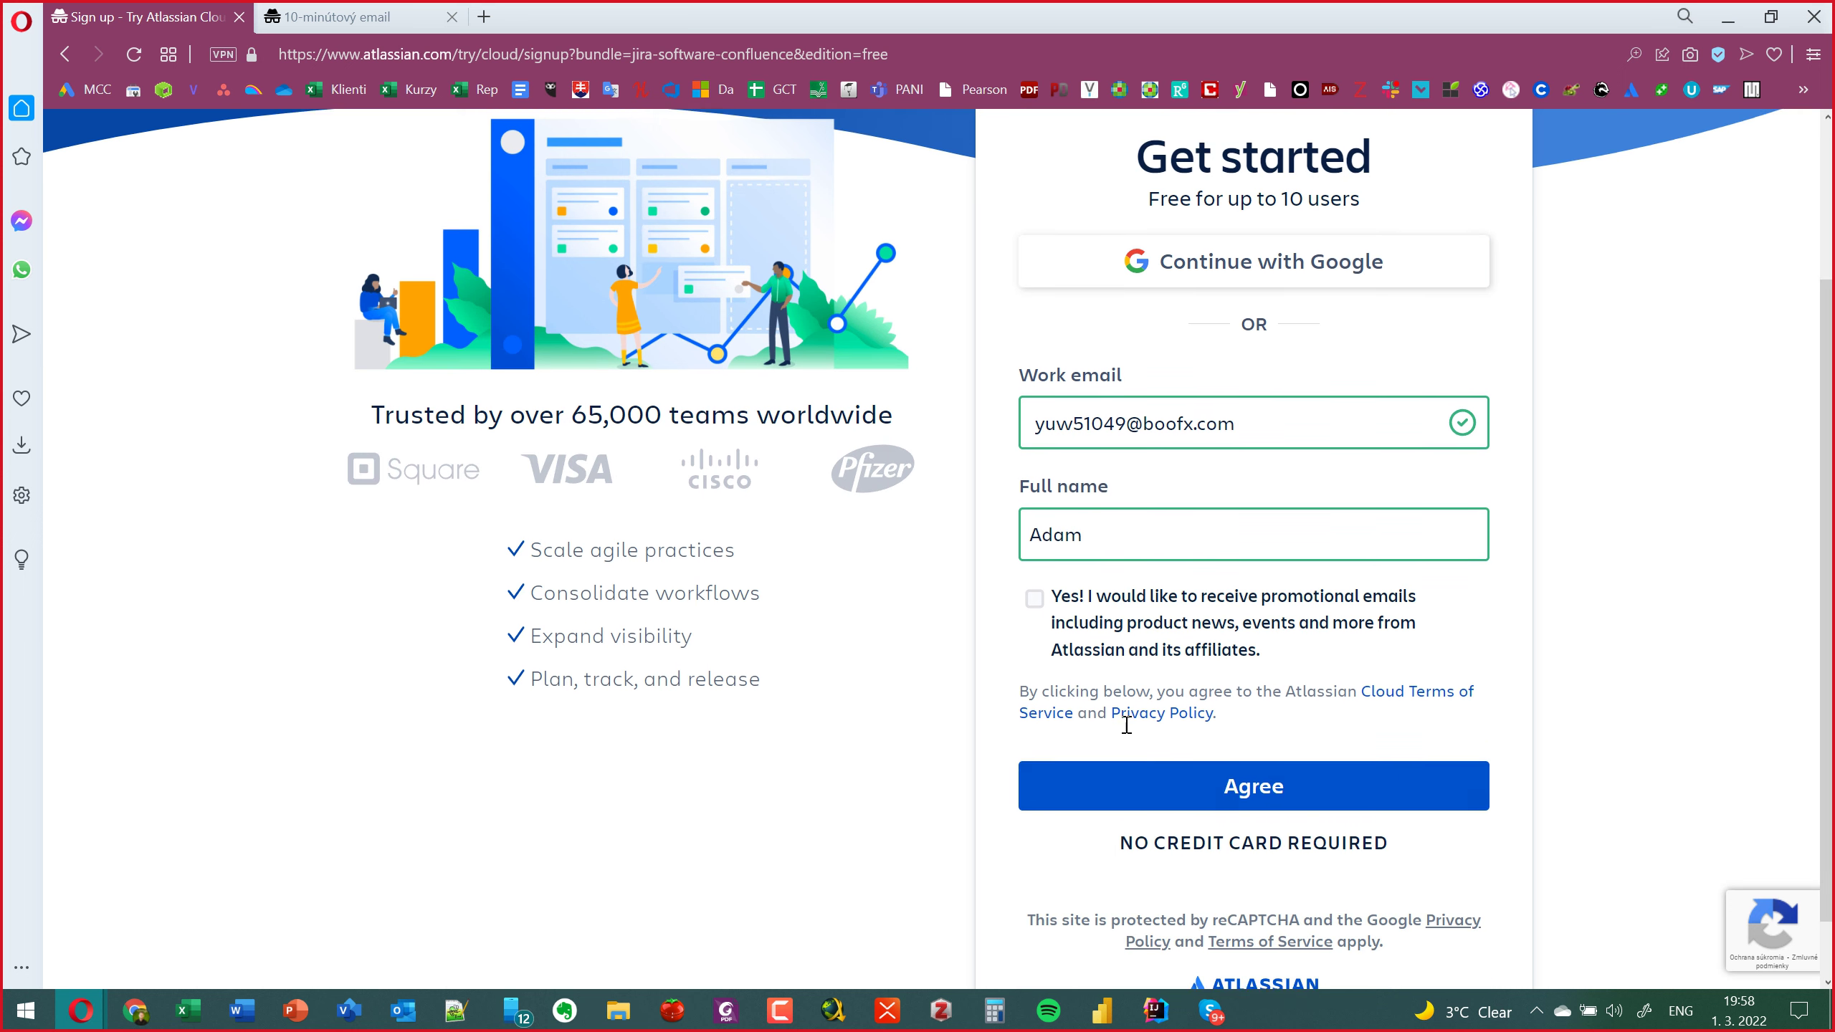
left_click(1139, 734)
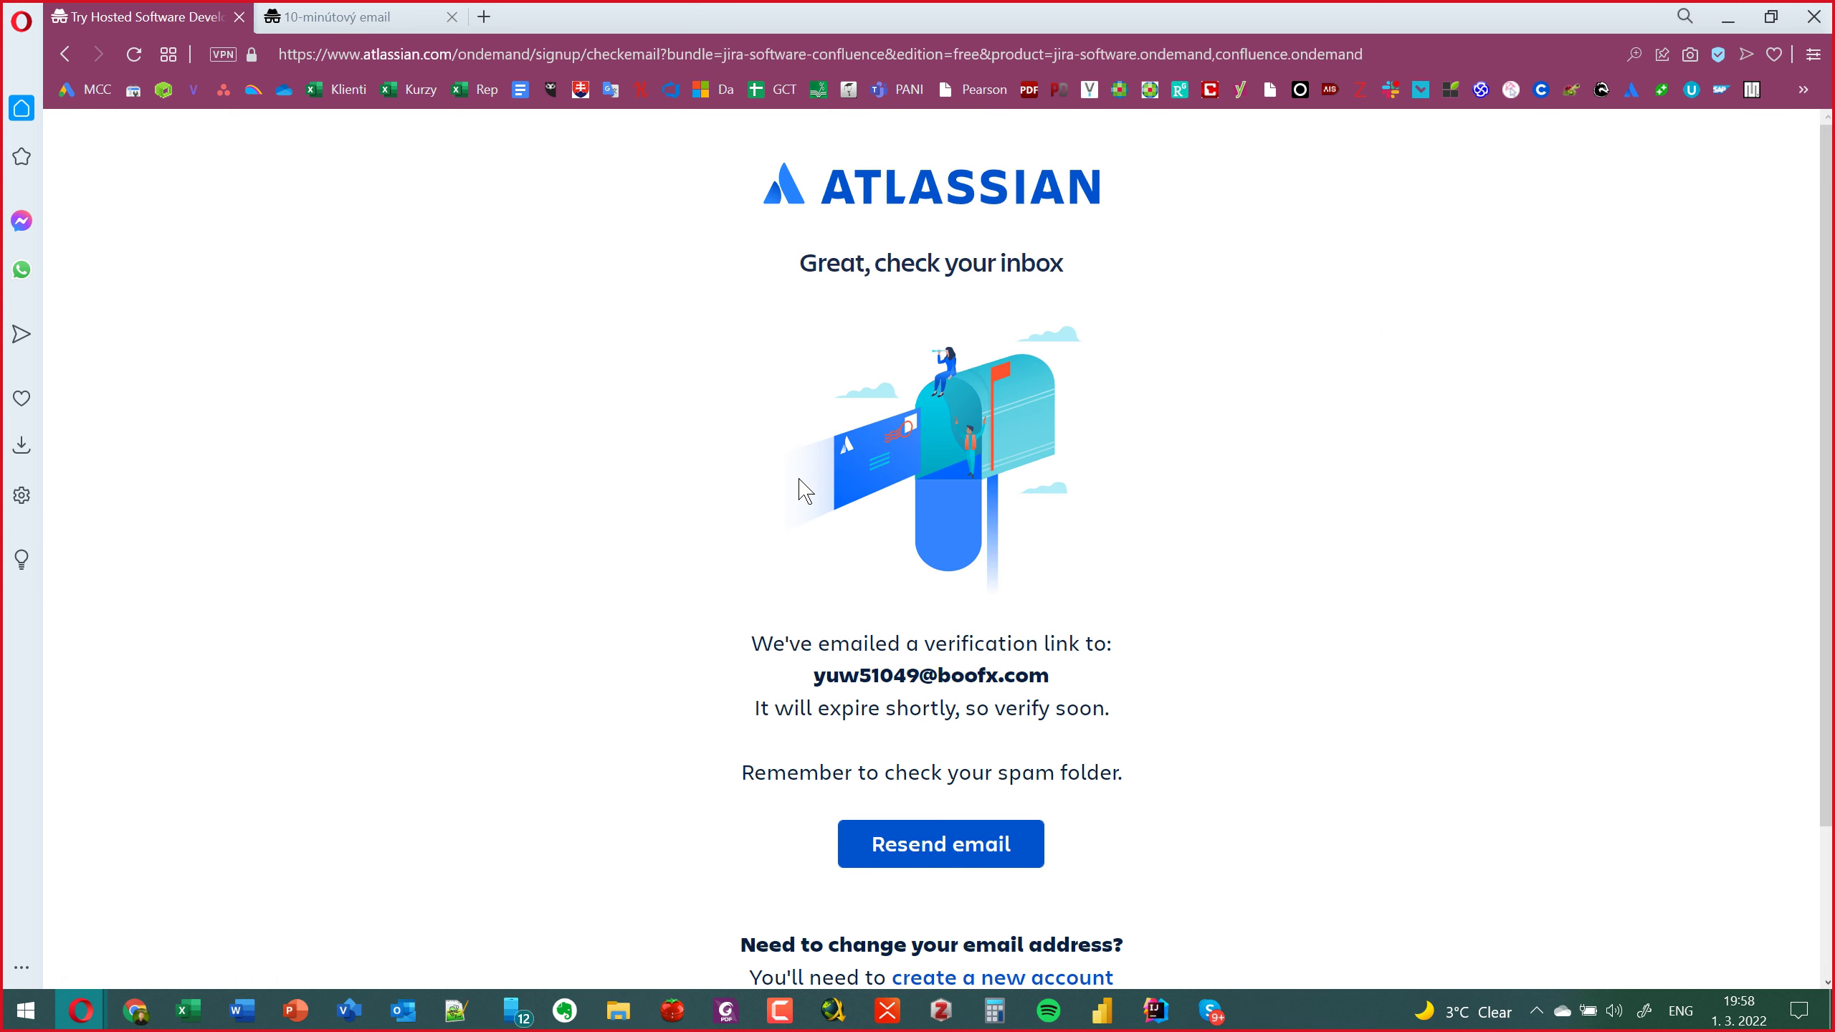
Resend the verification e-mail and refresh the temporary inbox until it arrives.
left_click(935, 843)
left_click(320, 25)
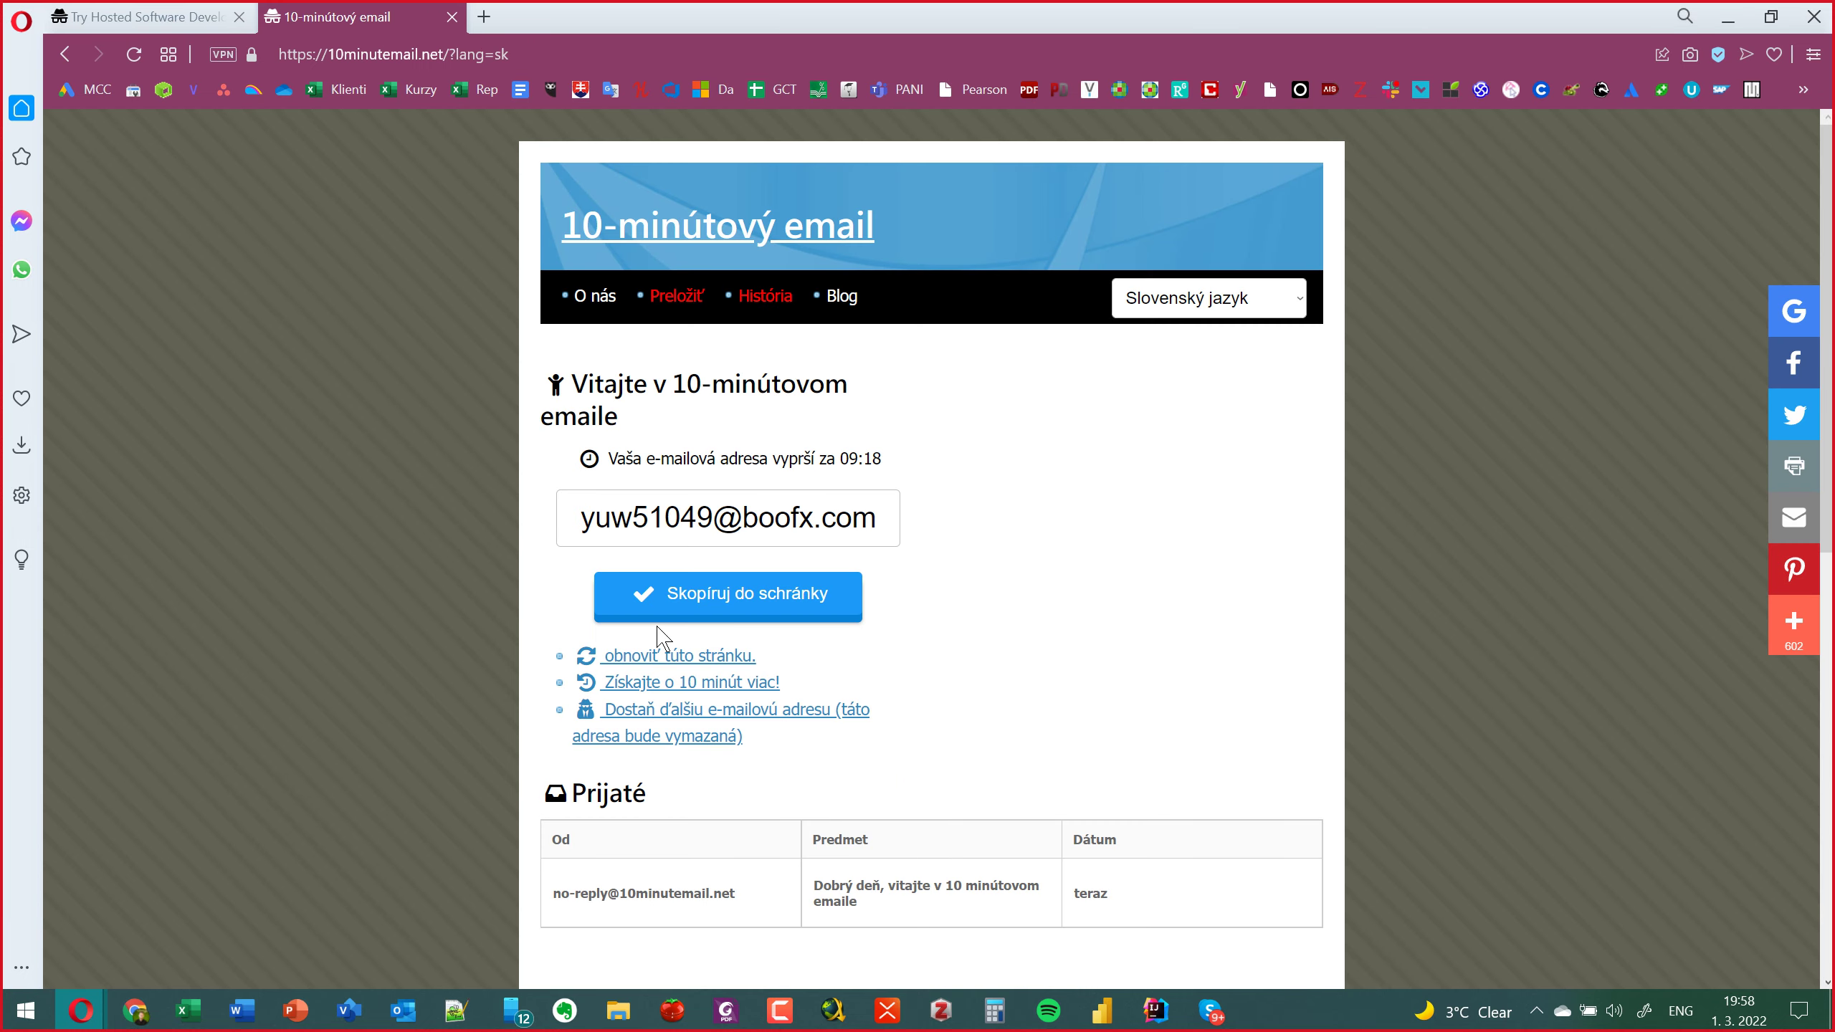
left_click(731, 659)
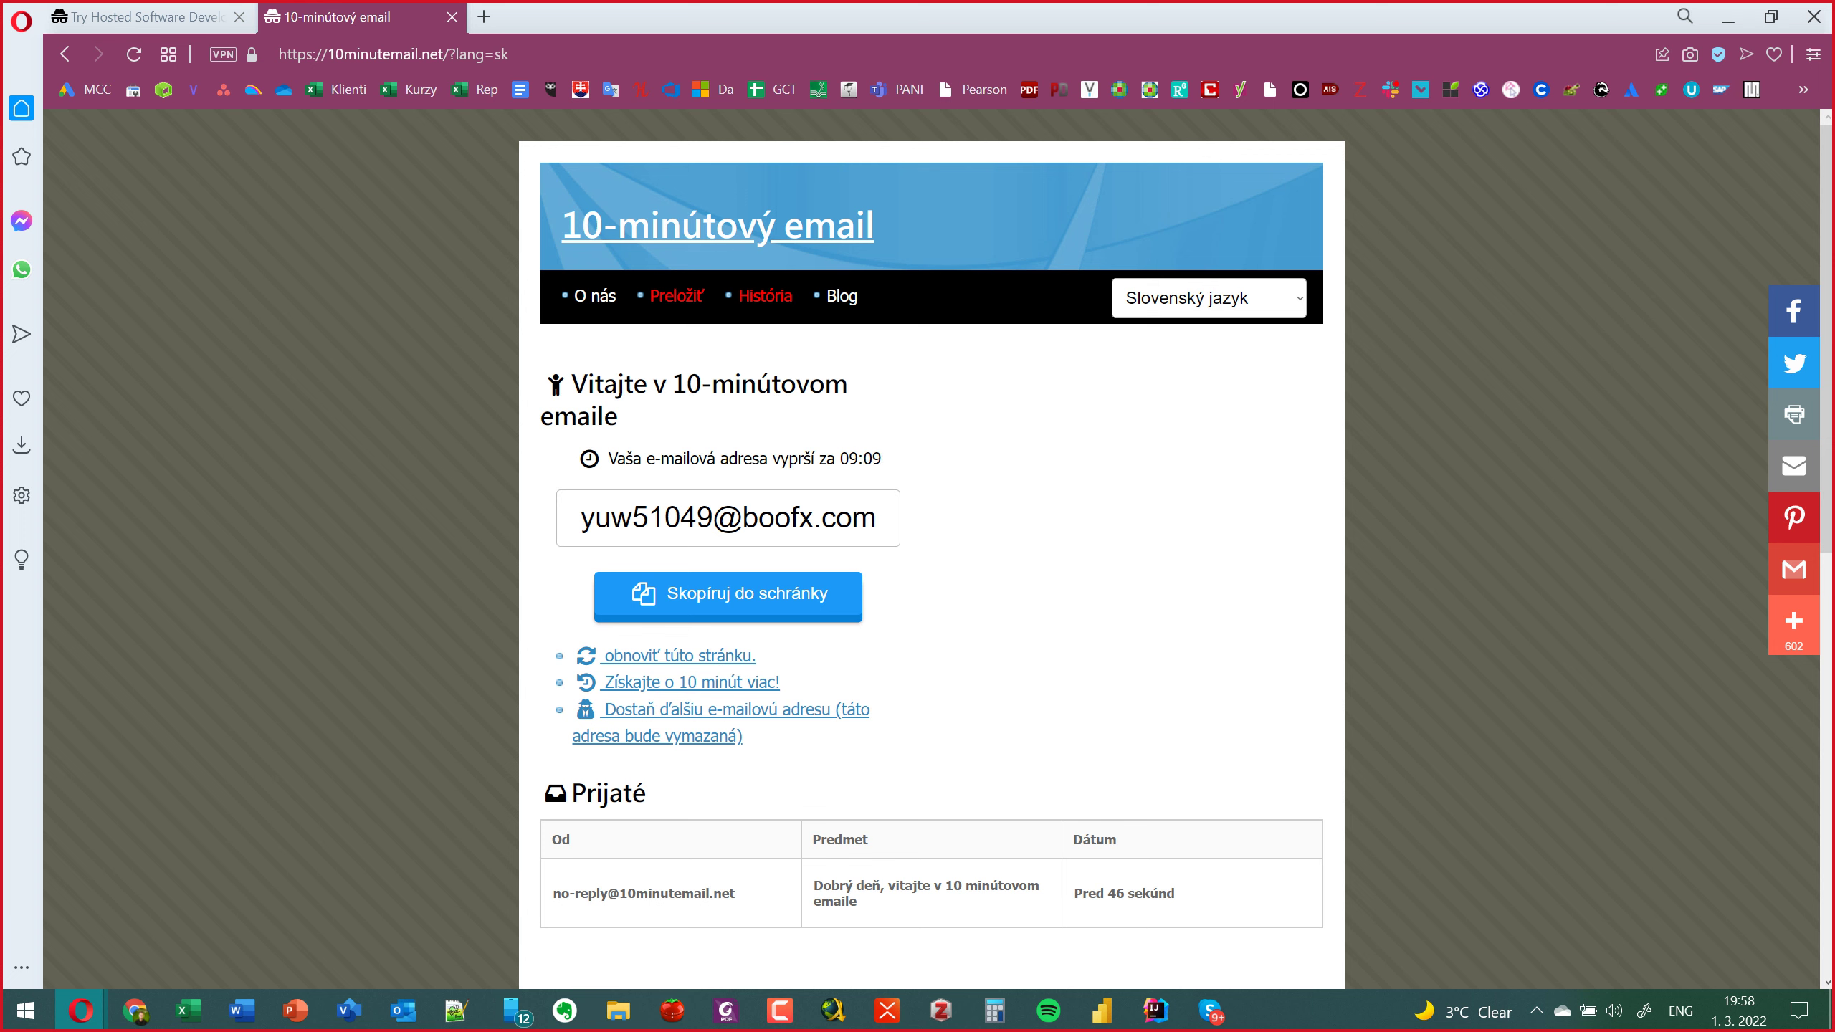
key("alt+Tab")
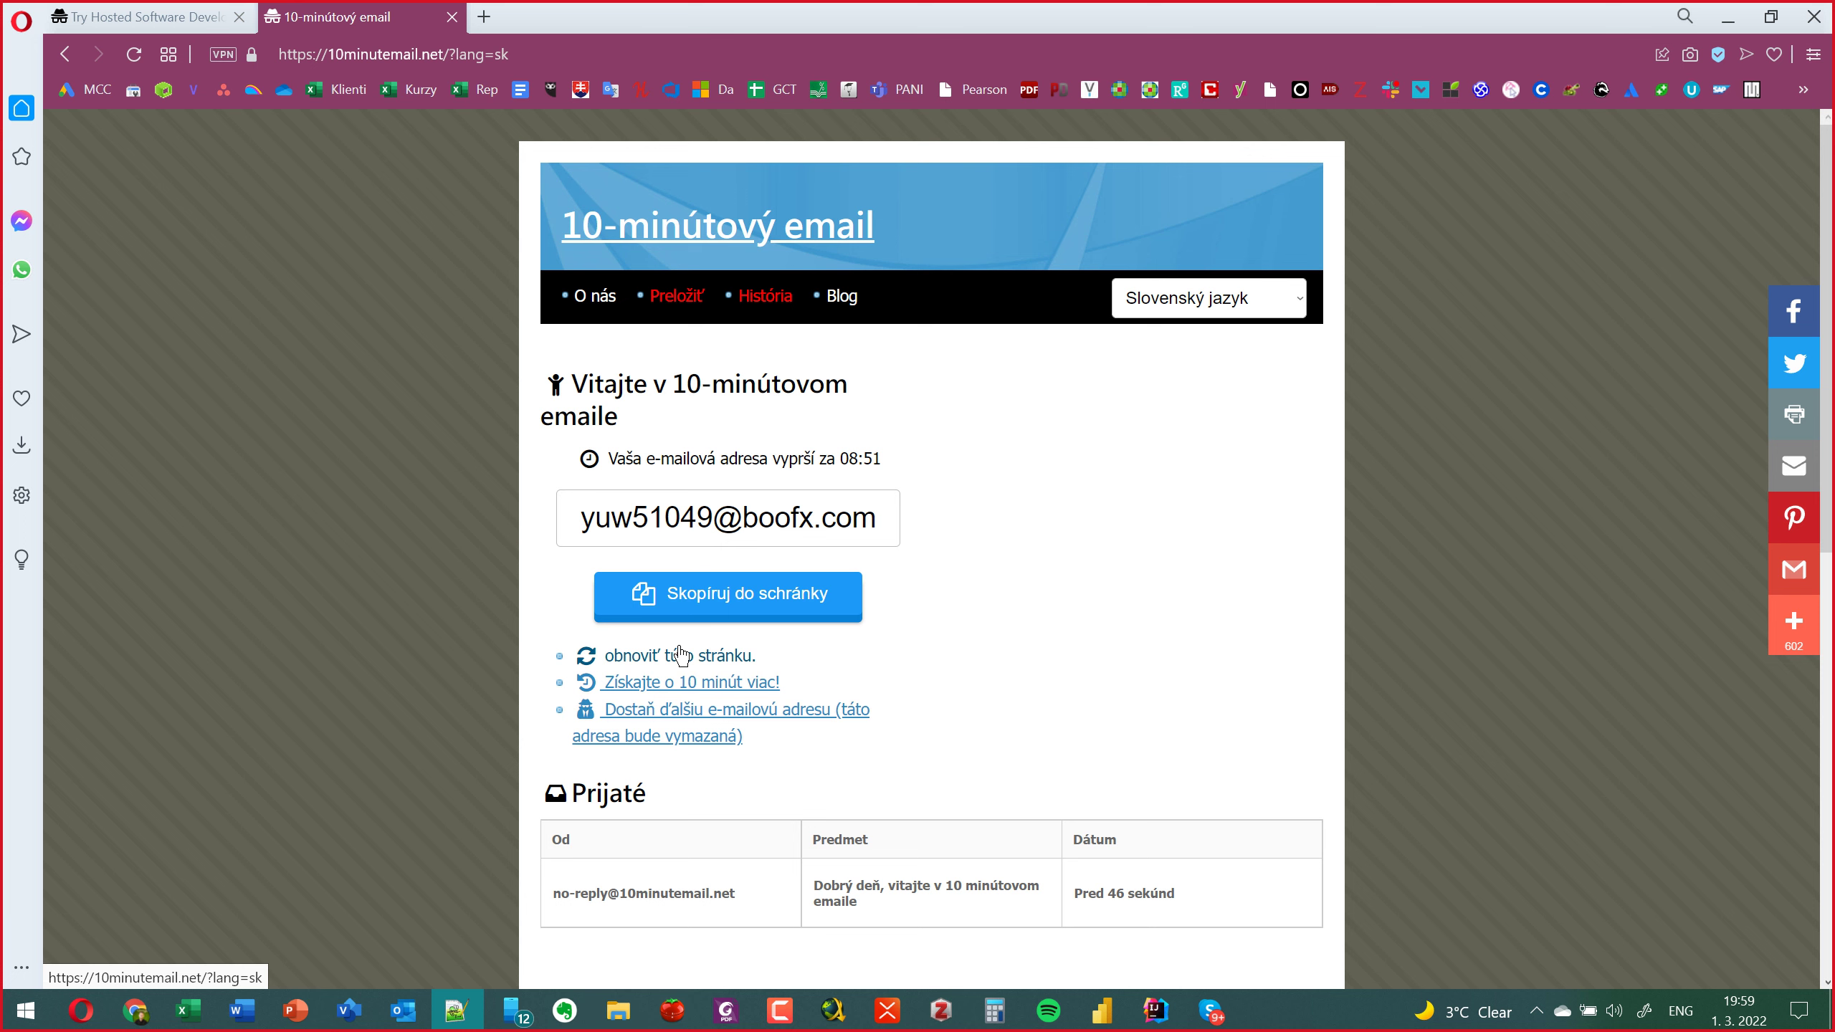
left_click(177, 20)
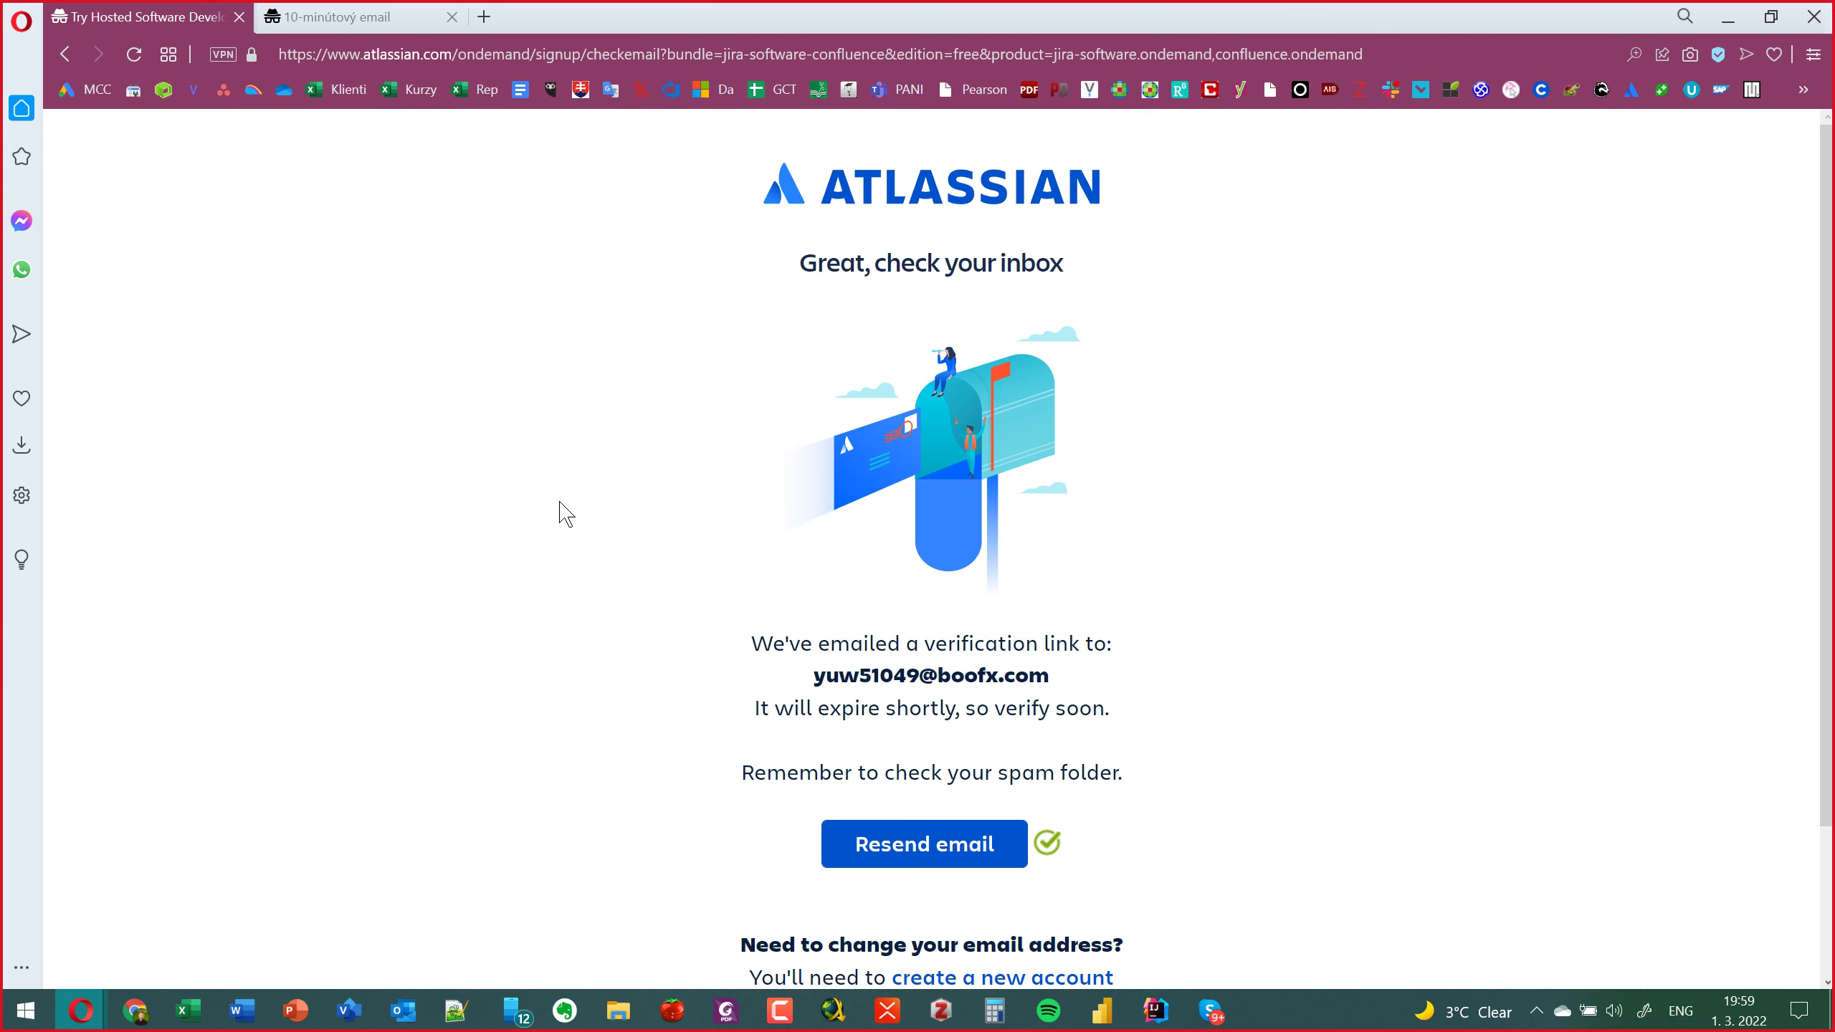
key("ctrl+Tab")
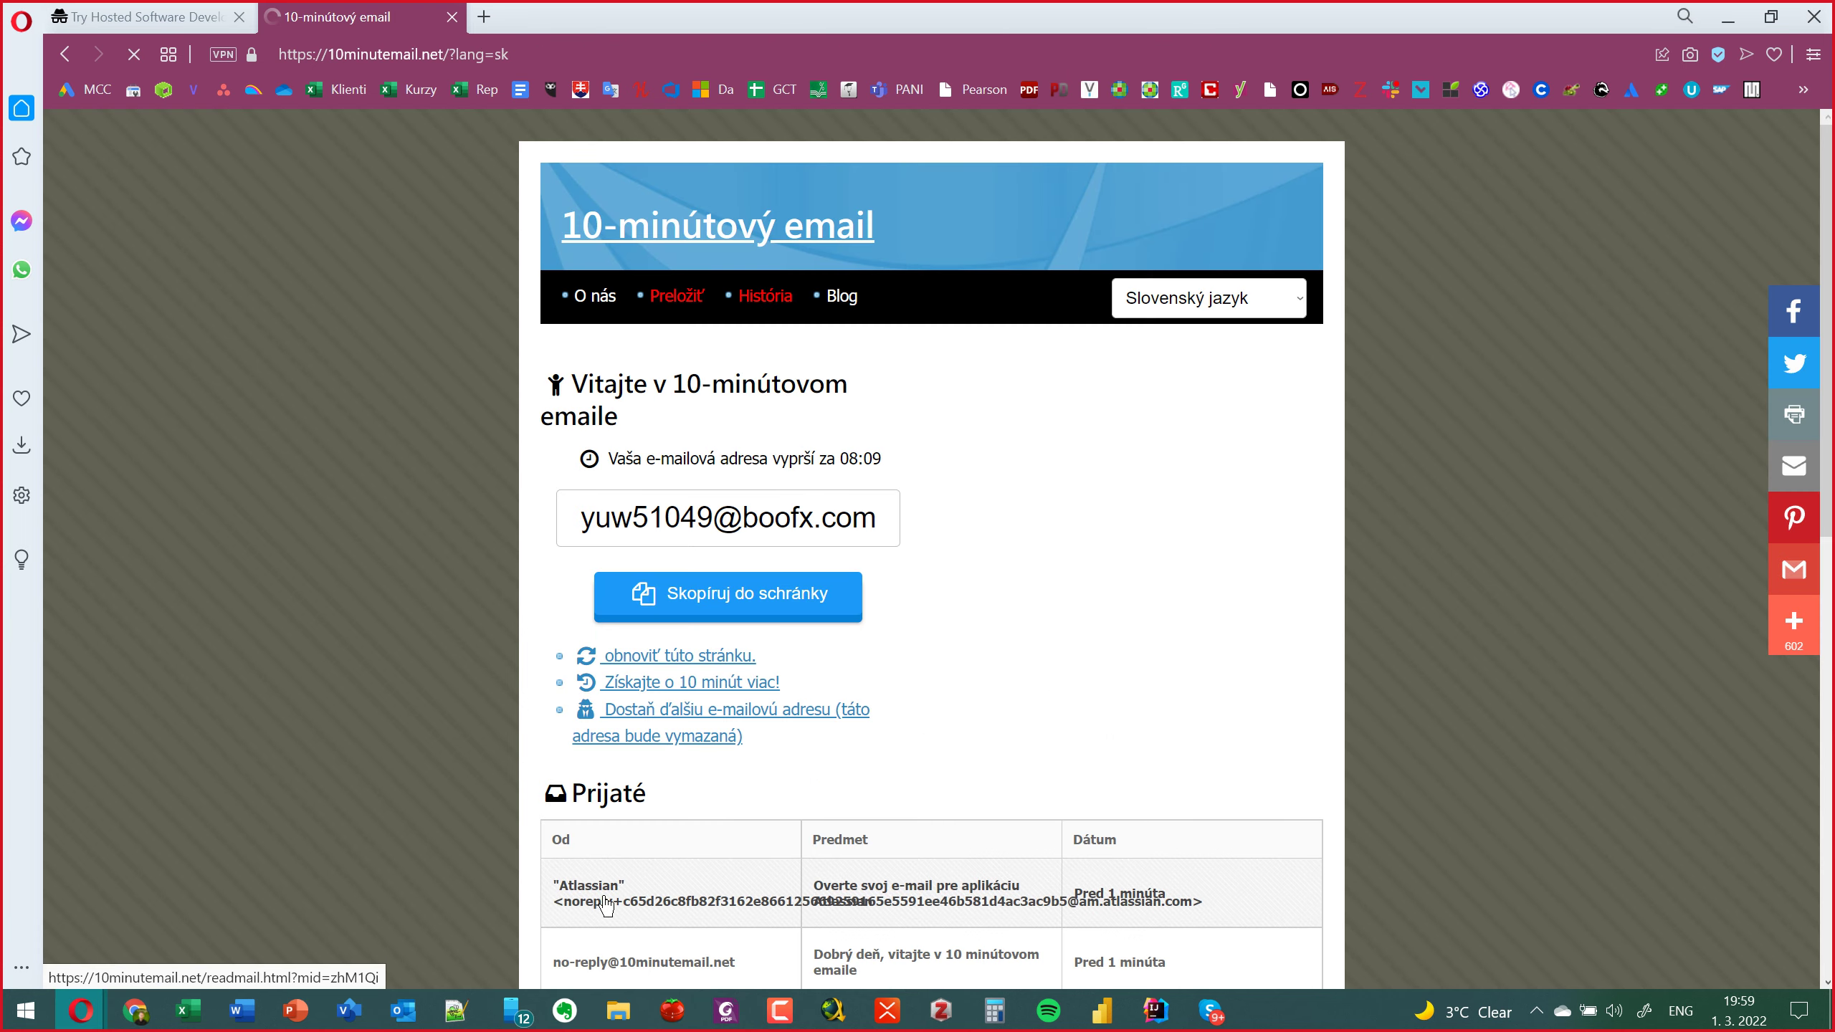
Open Atlassian's verification message and follow its Overiť e-mail link in a new tab.
left_click(620, 872)
scroll(593, 680, "down", 12)
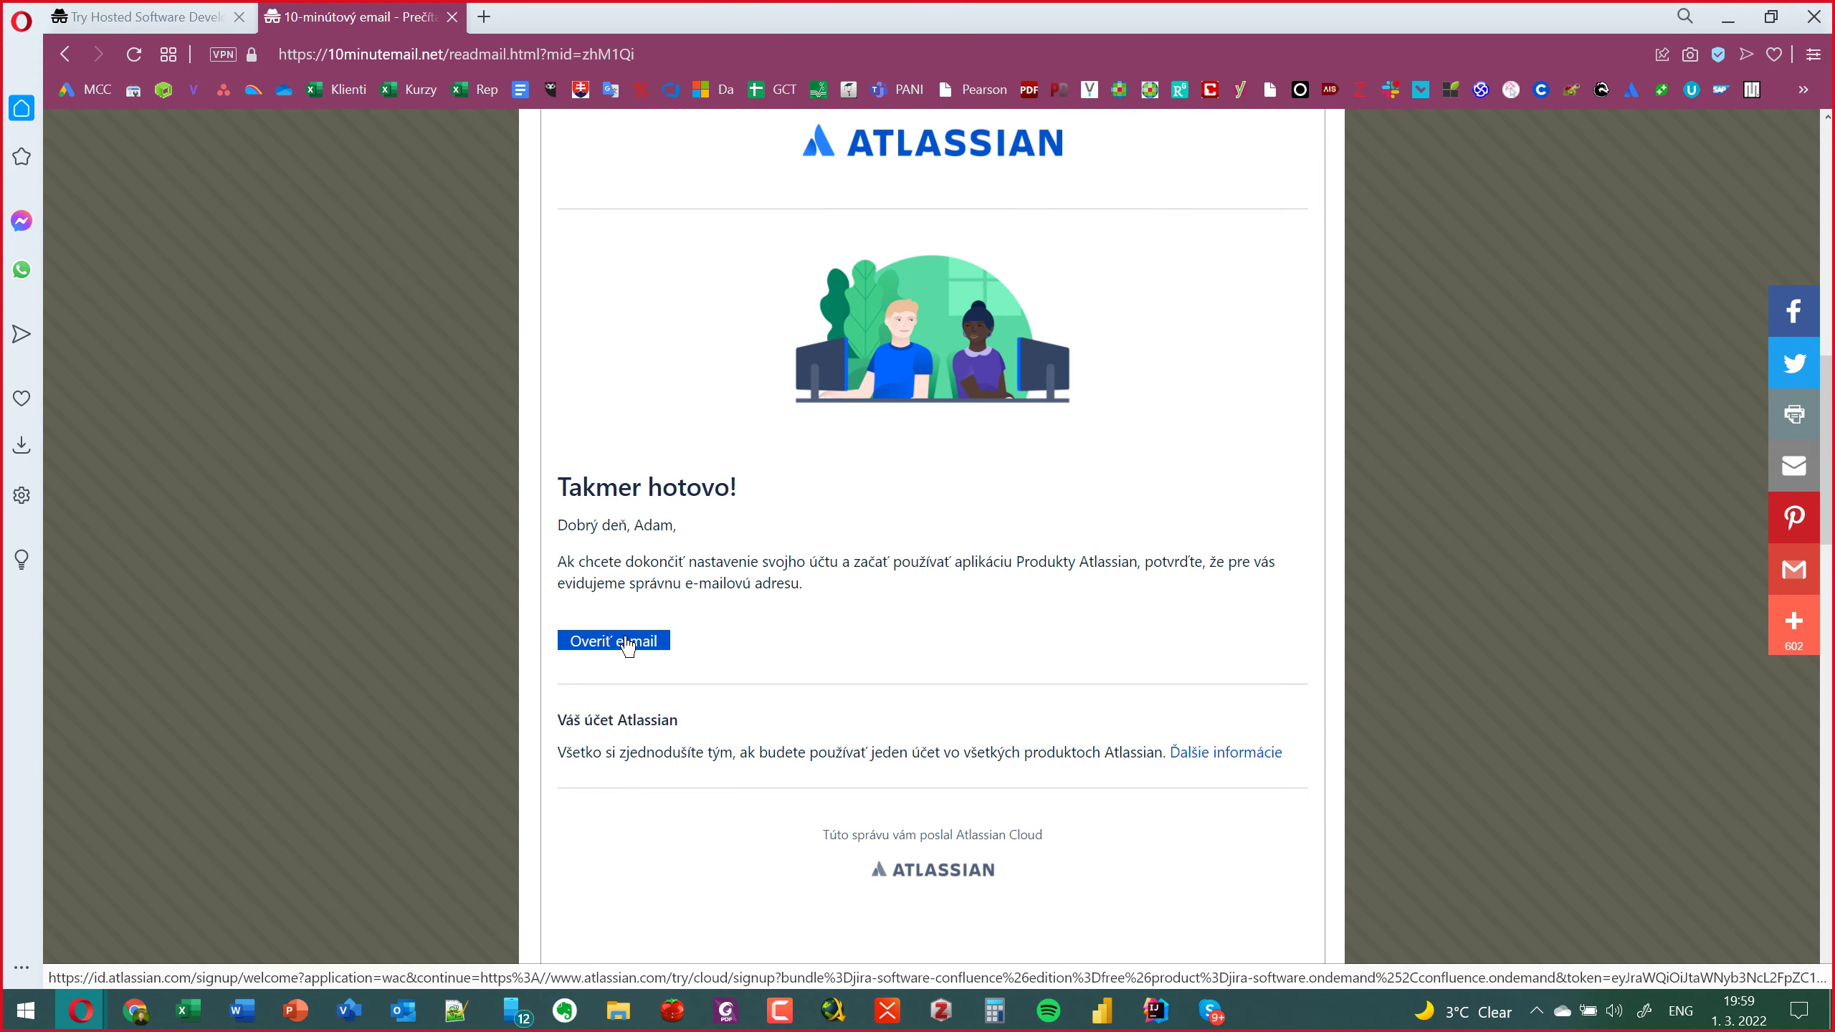
right_click(628, 646)
left_click(694, 666)
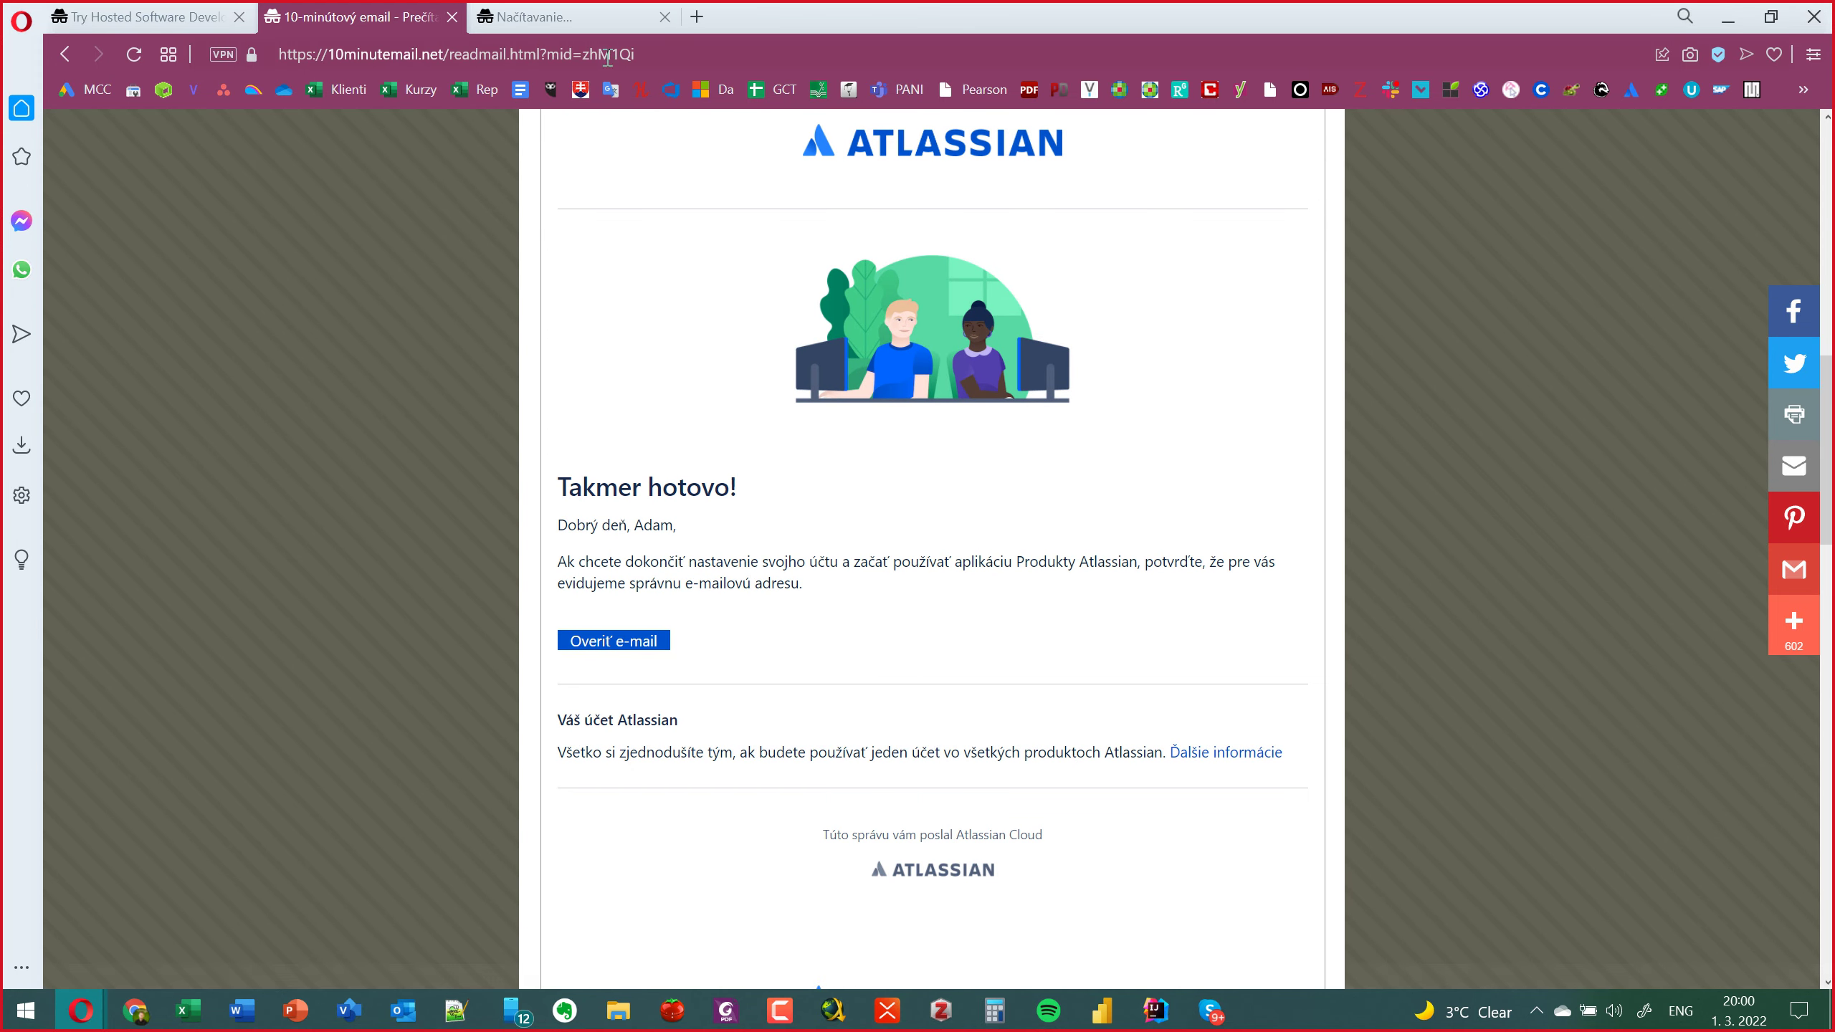
left_click(582, 20)
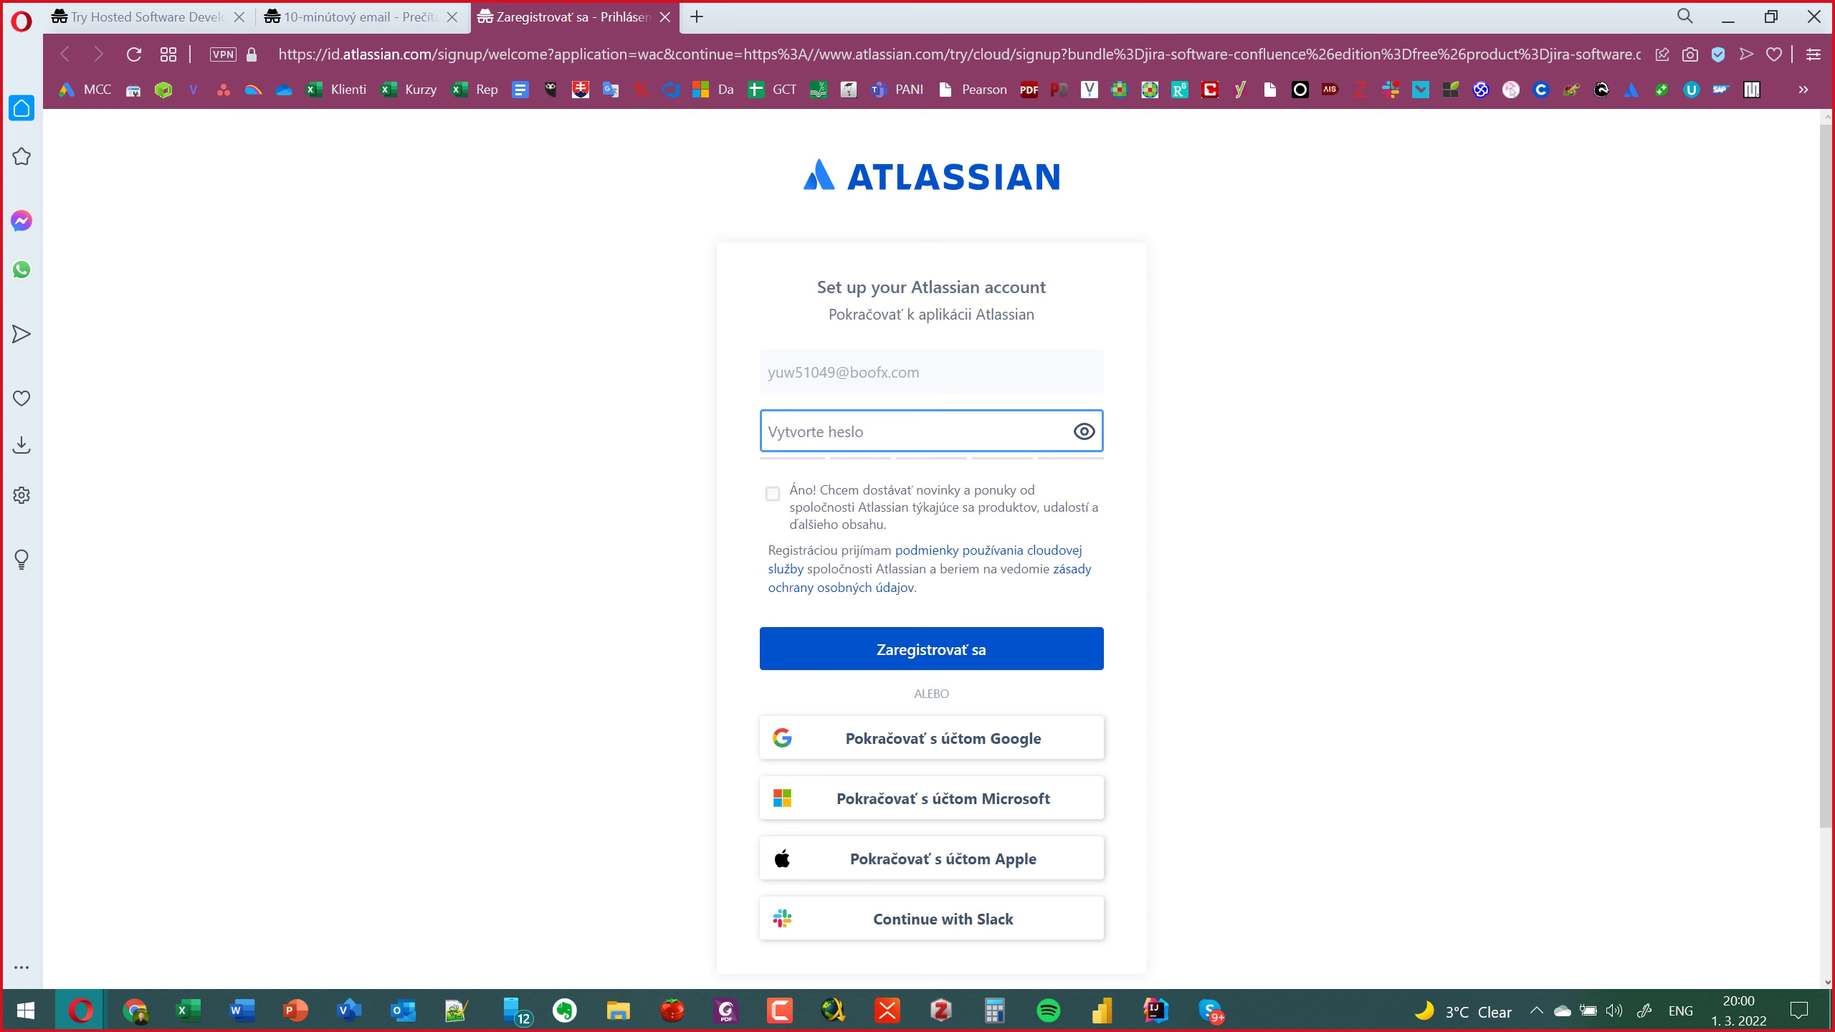
Paste a password into Vytvorte heslo and register with Zaregistrovať sa.
left_click(860, 432)
key("ctrl+v")
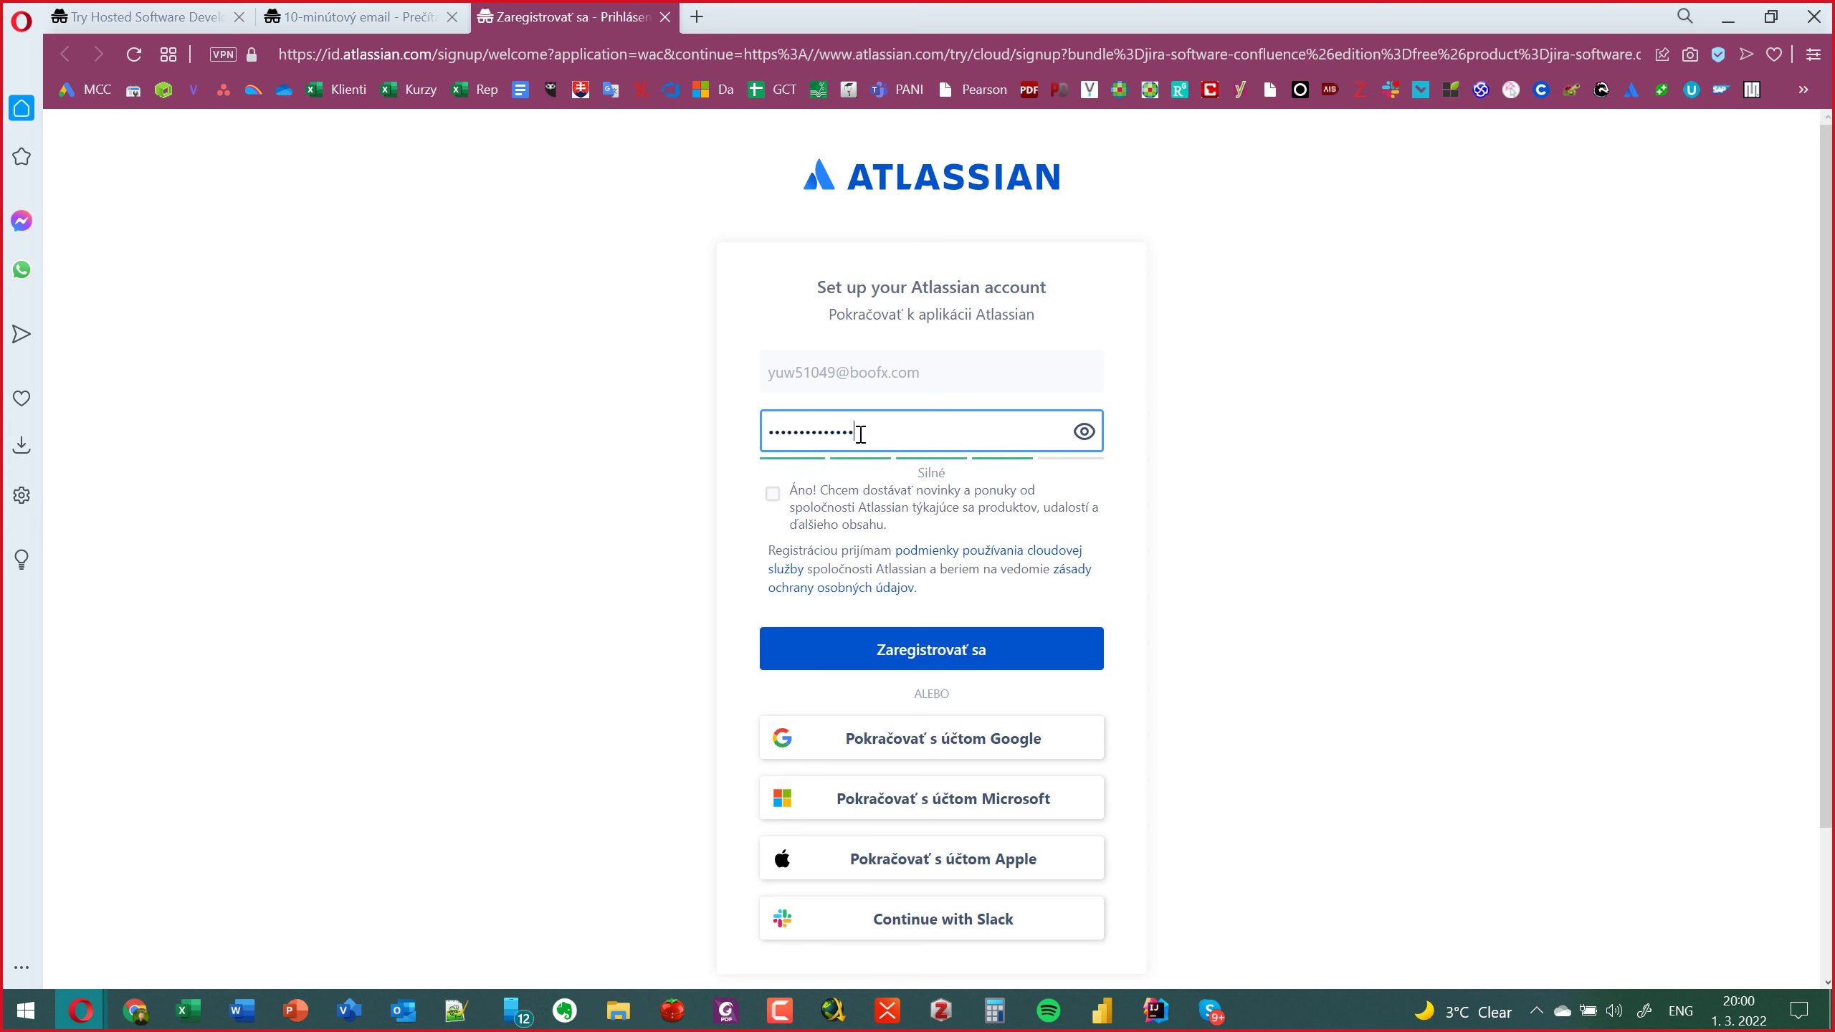
left_click(1224, 607)
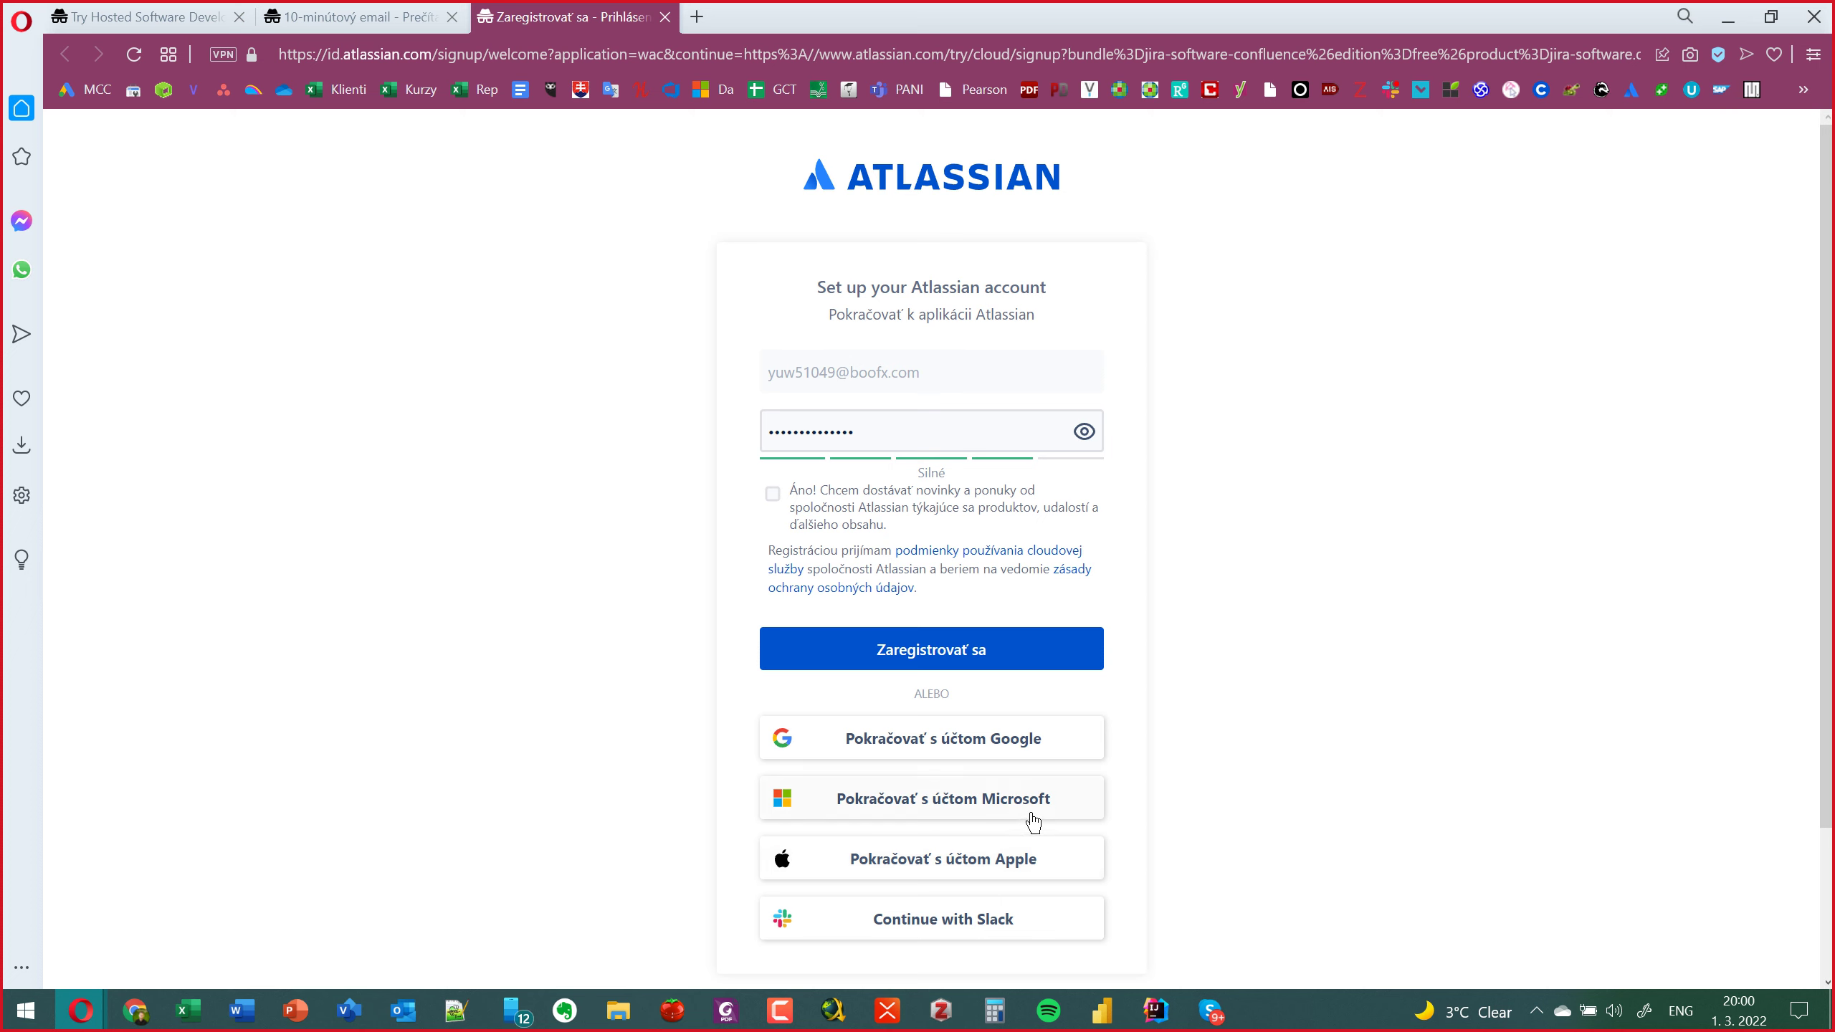
left_click(981, 661)
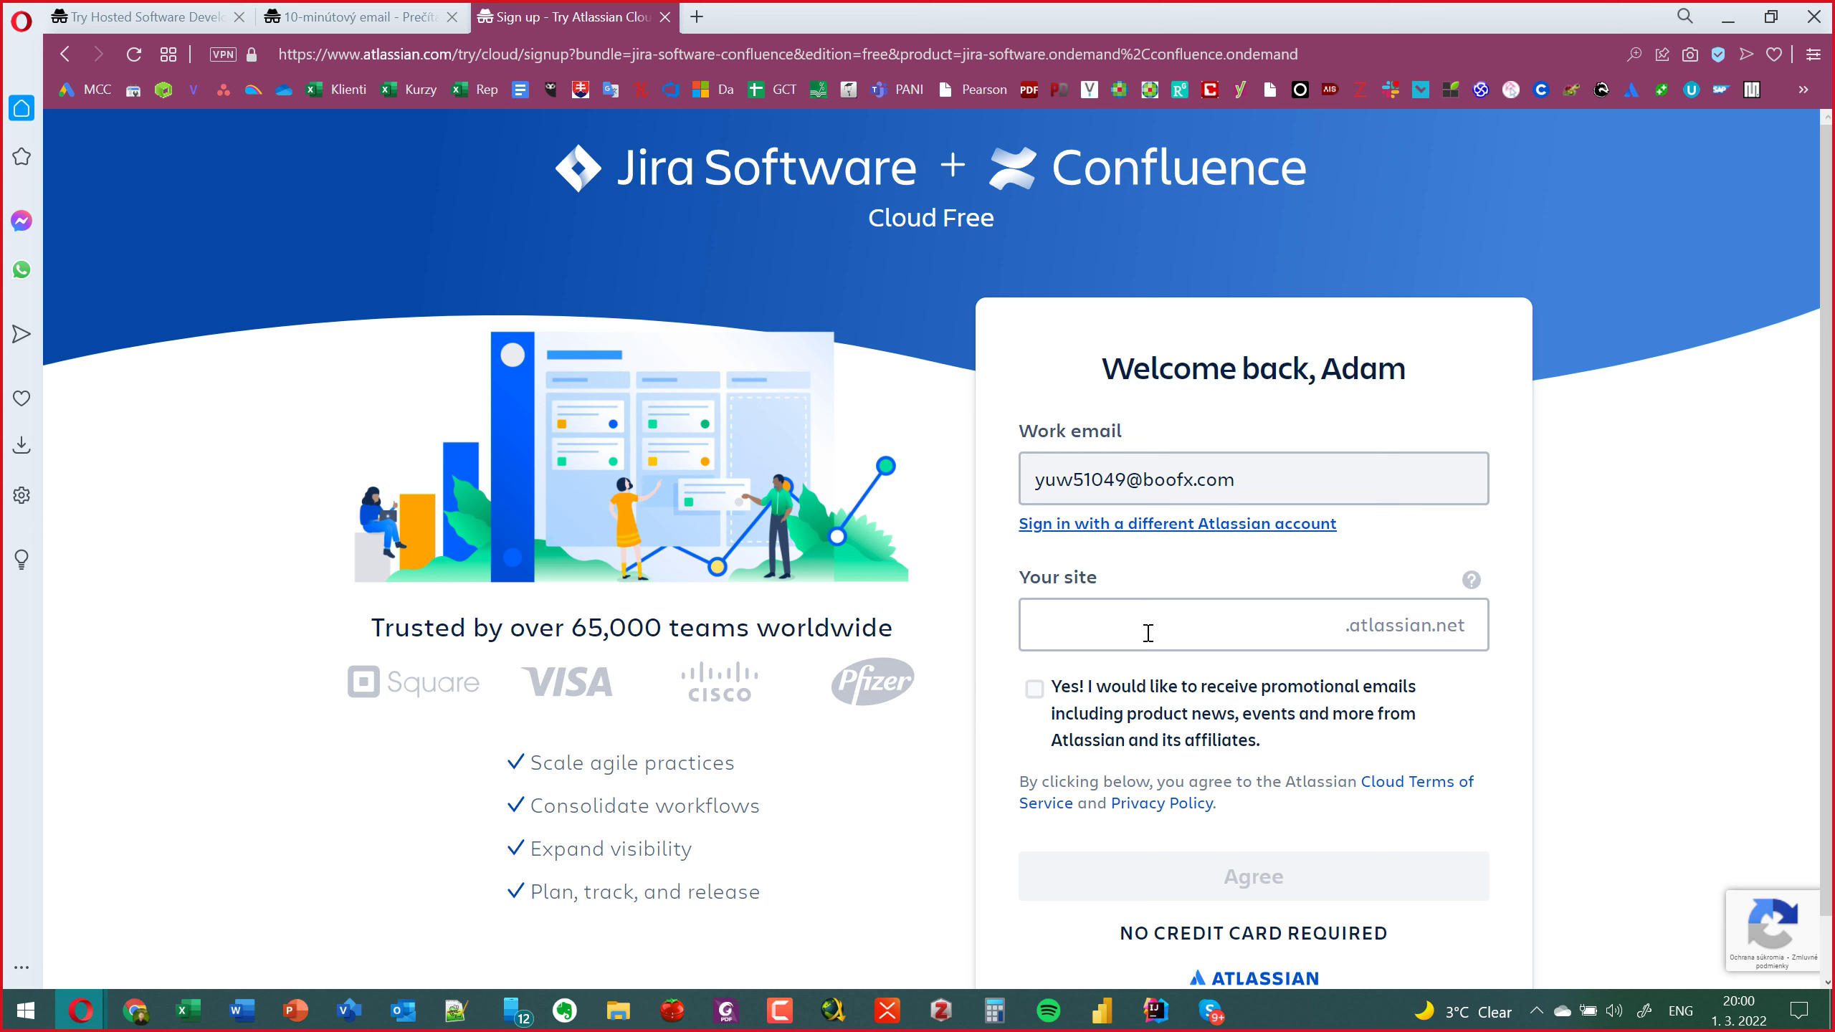
Try the site names jira, goinventor and messcode, all already taken.
left_click(1227, 628)
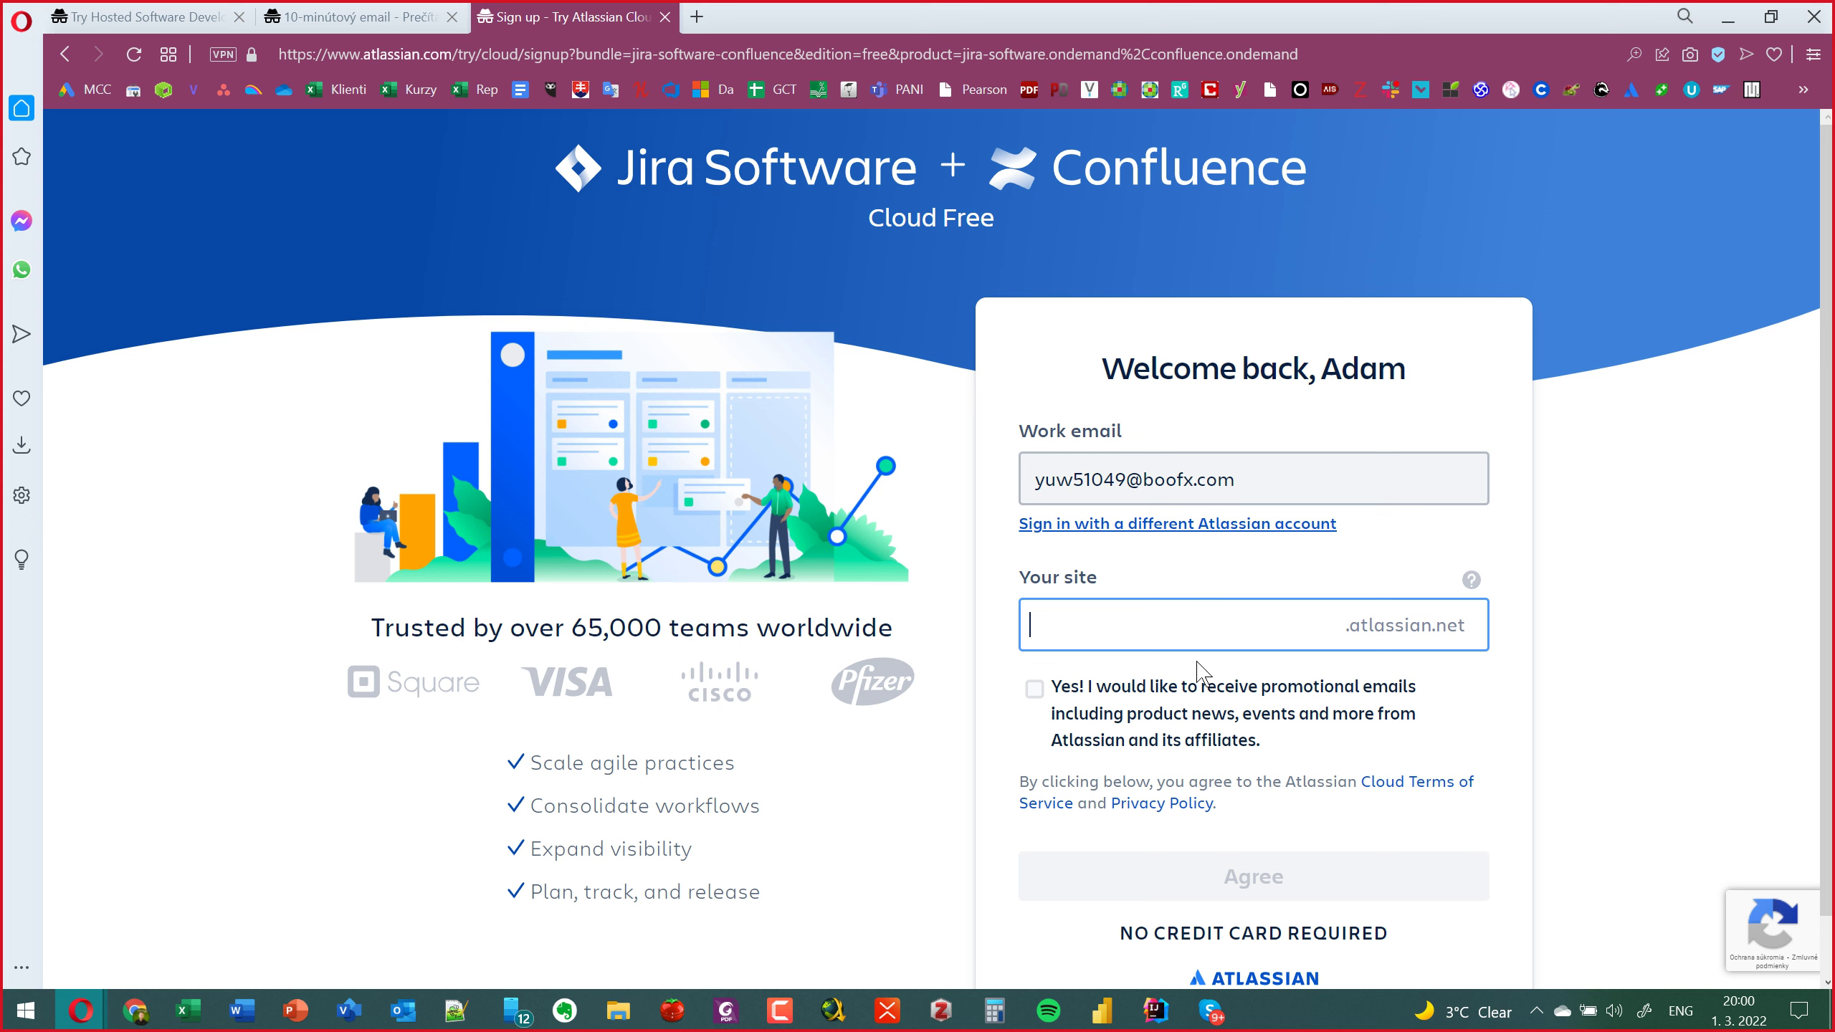
type("jira")
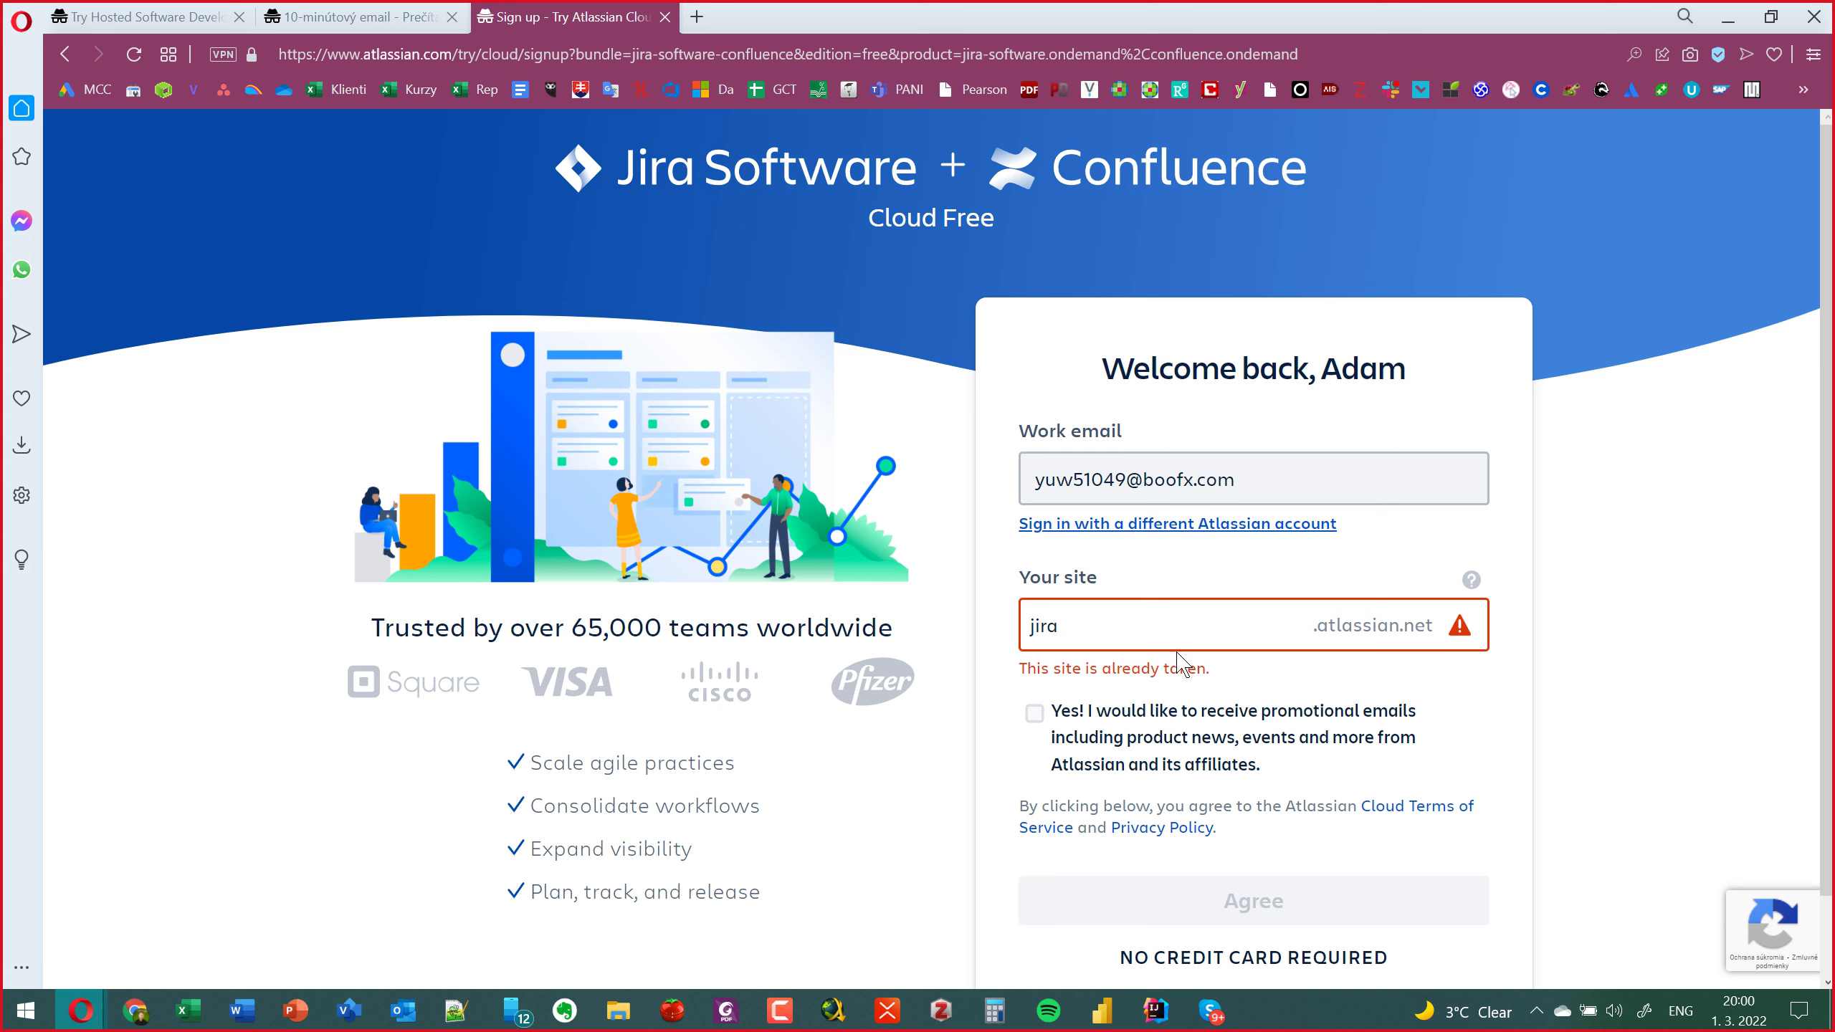
left_click_drag(1193, 667, 1085, 636)
double_click(1086, 636)
type("go")
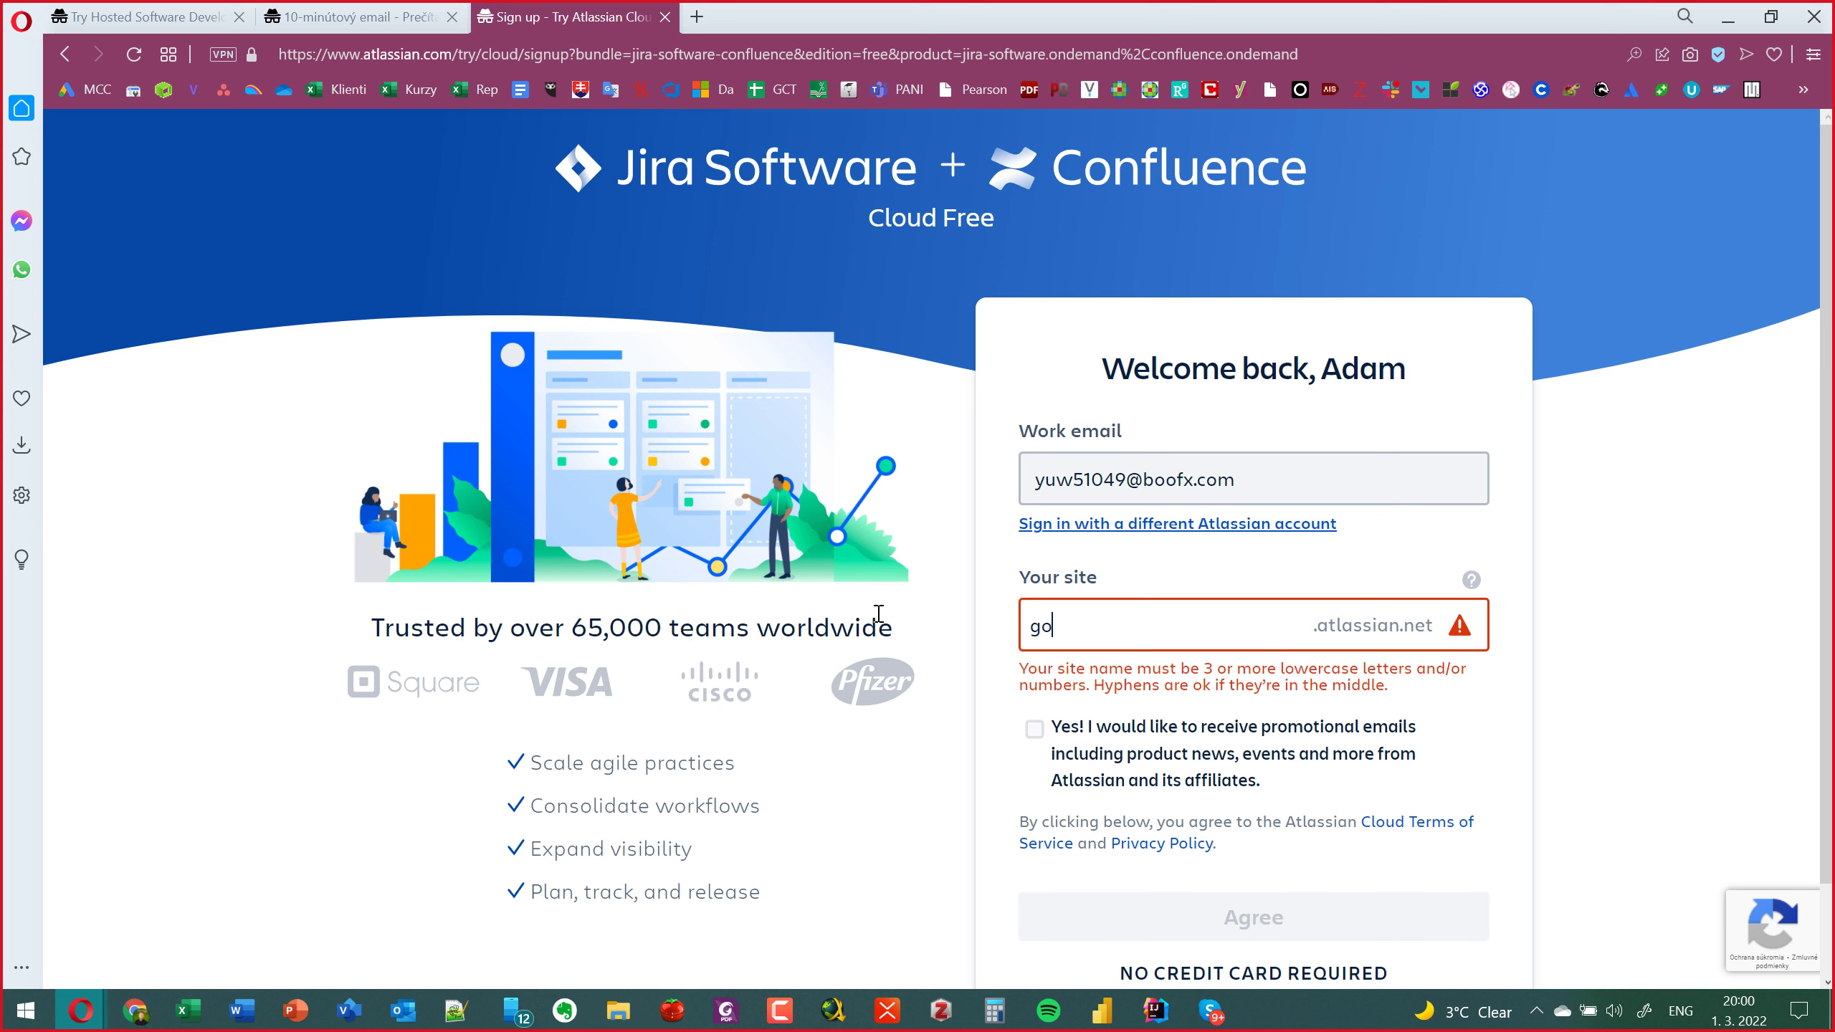
type("inventory")
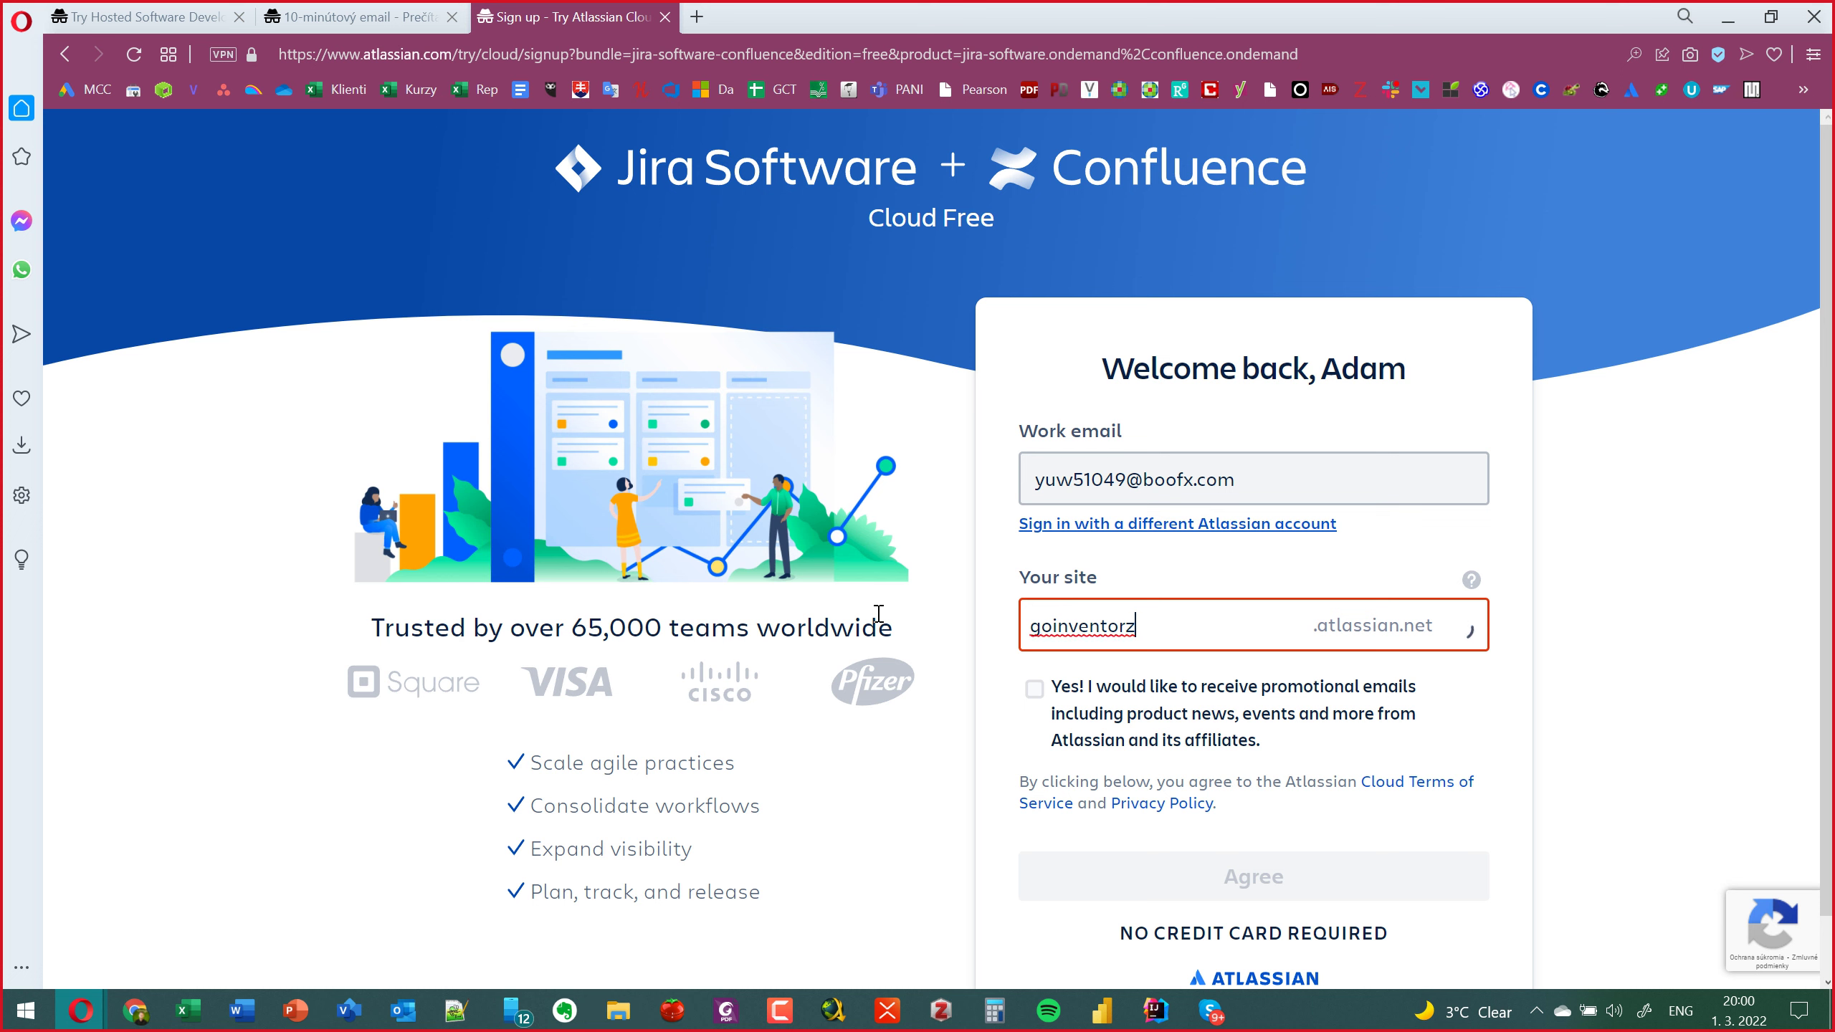
key("ctrl+a")
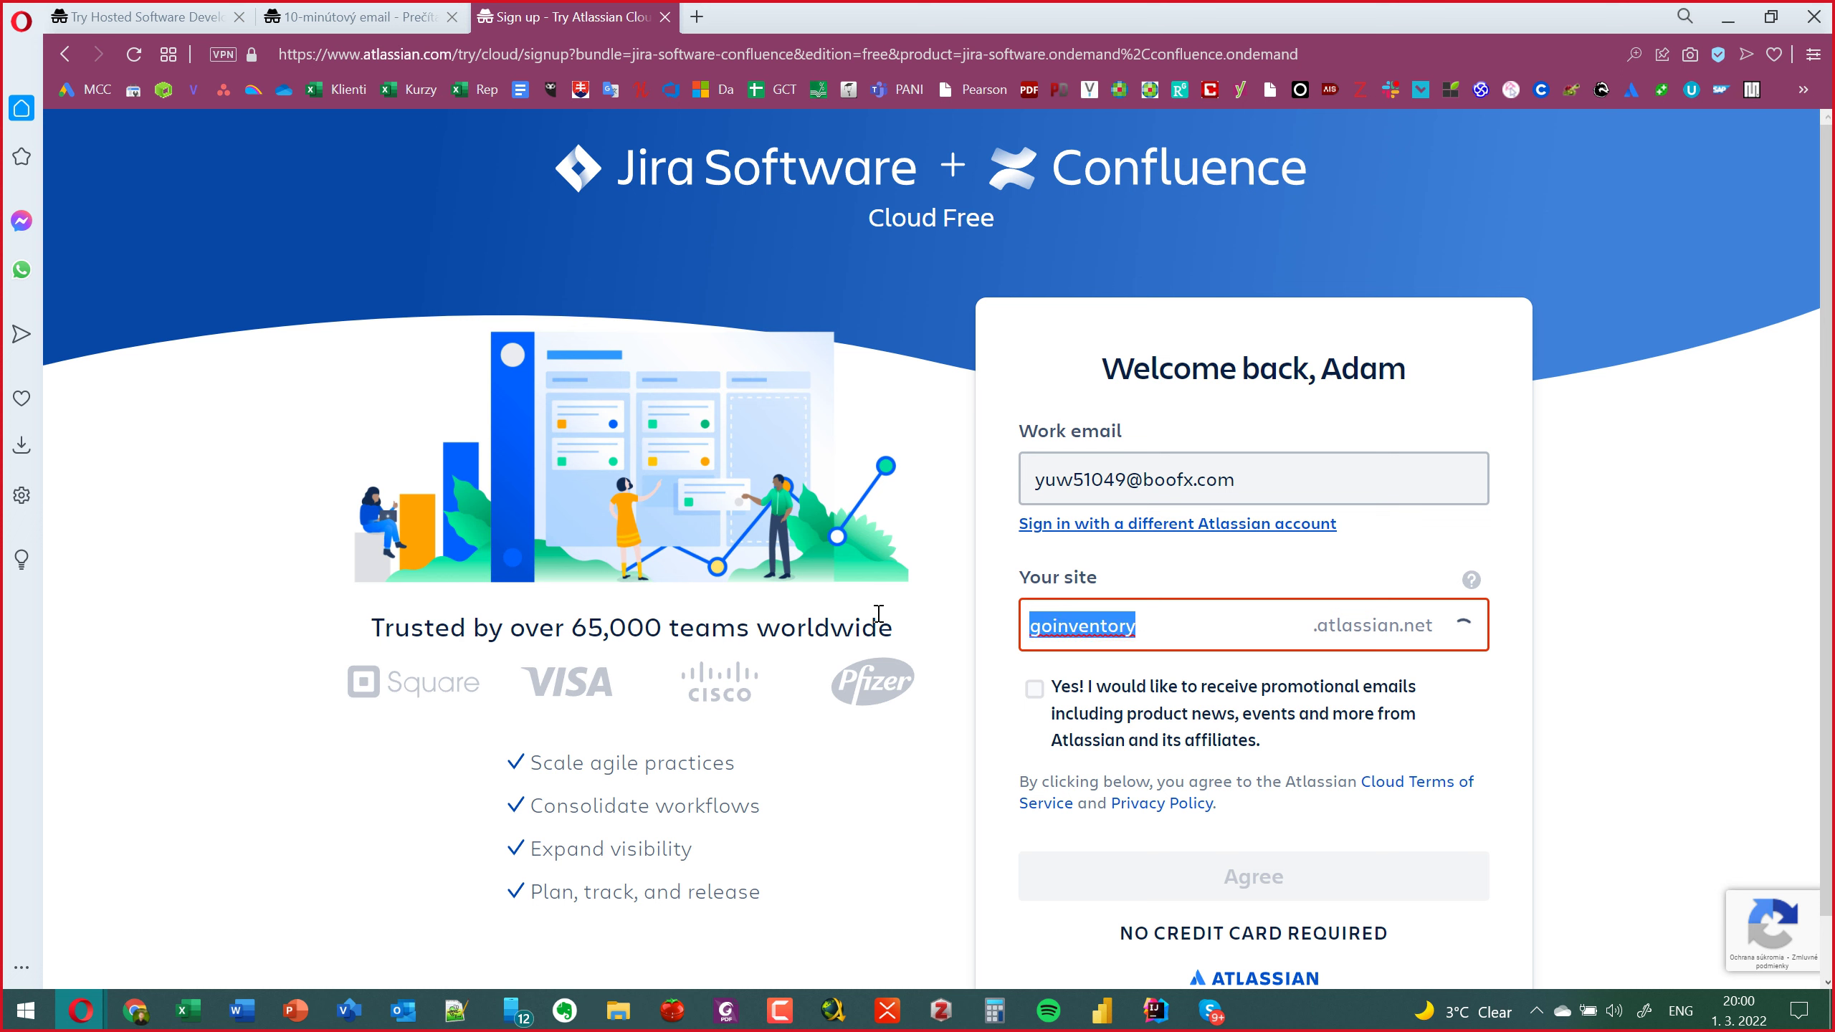
type("messcod")
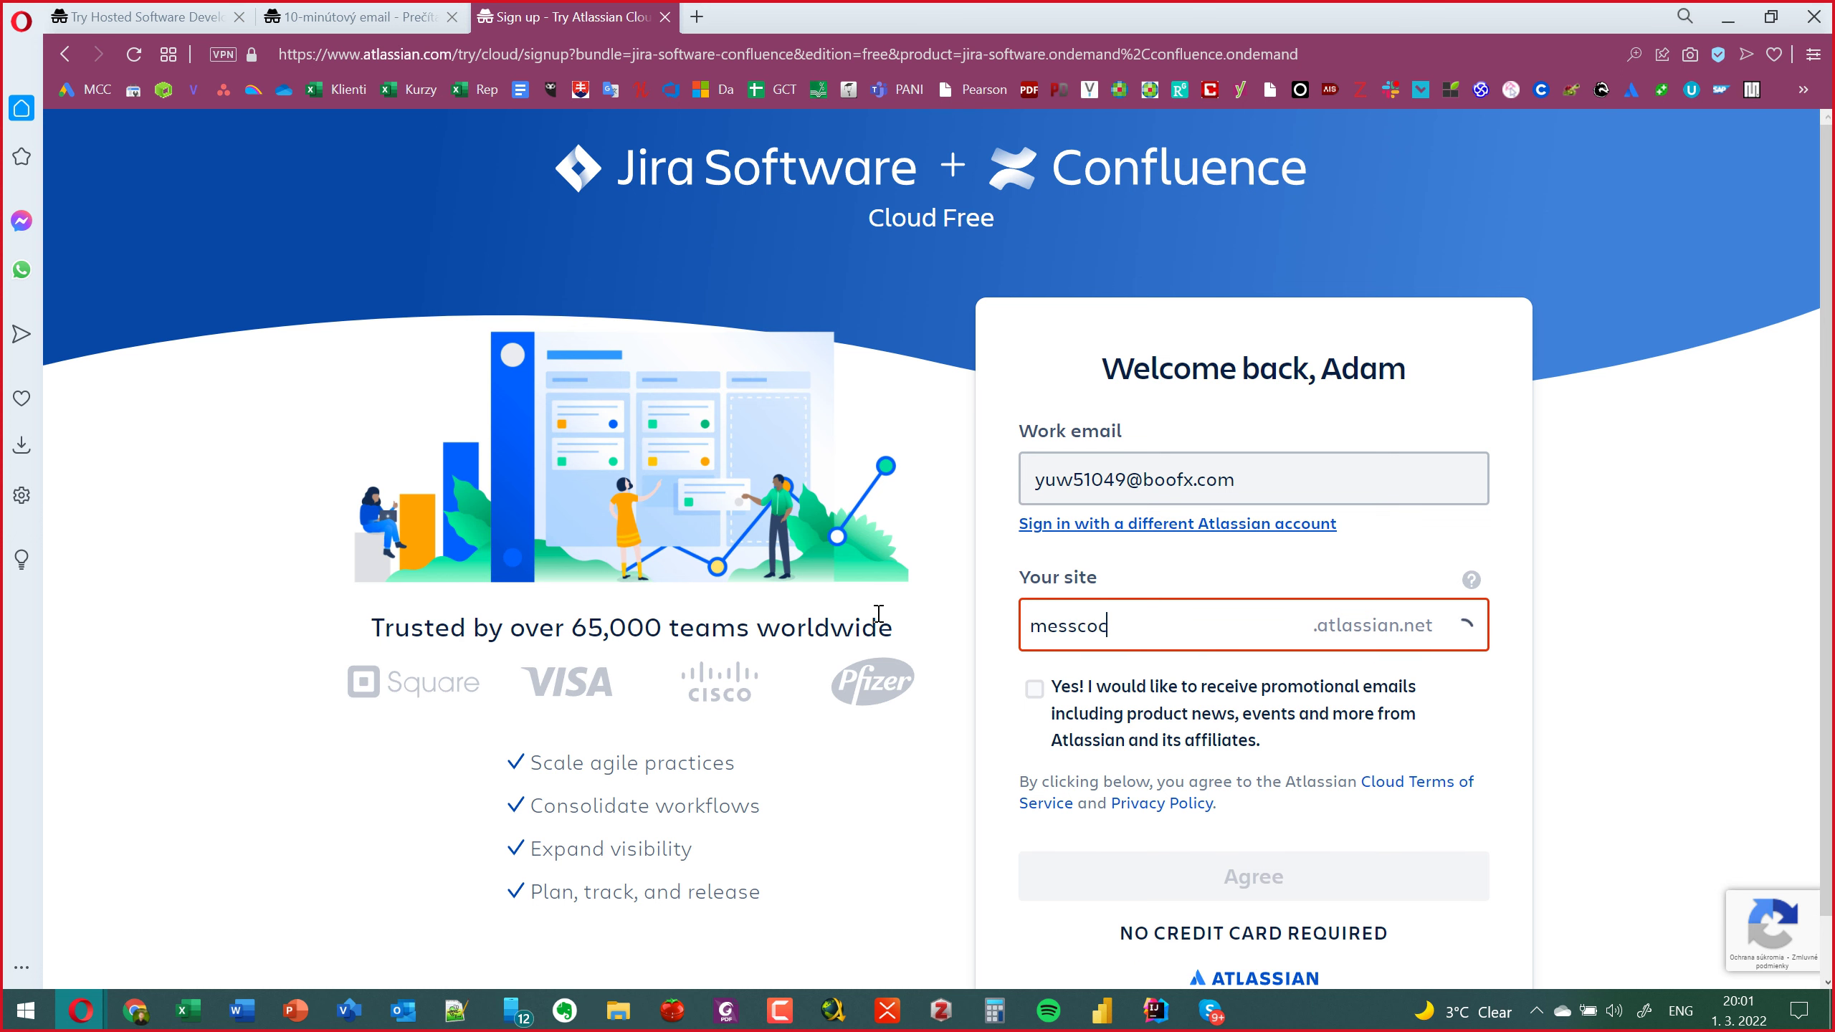
type("e")
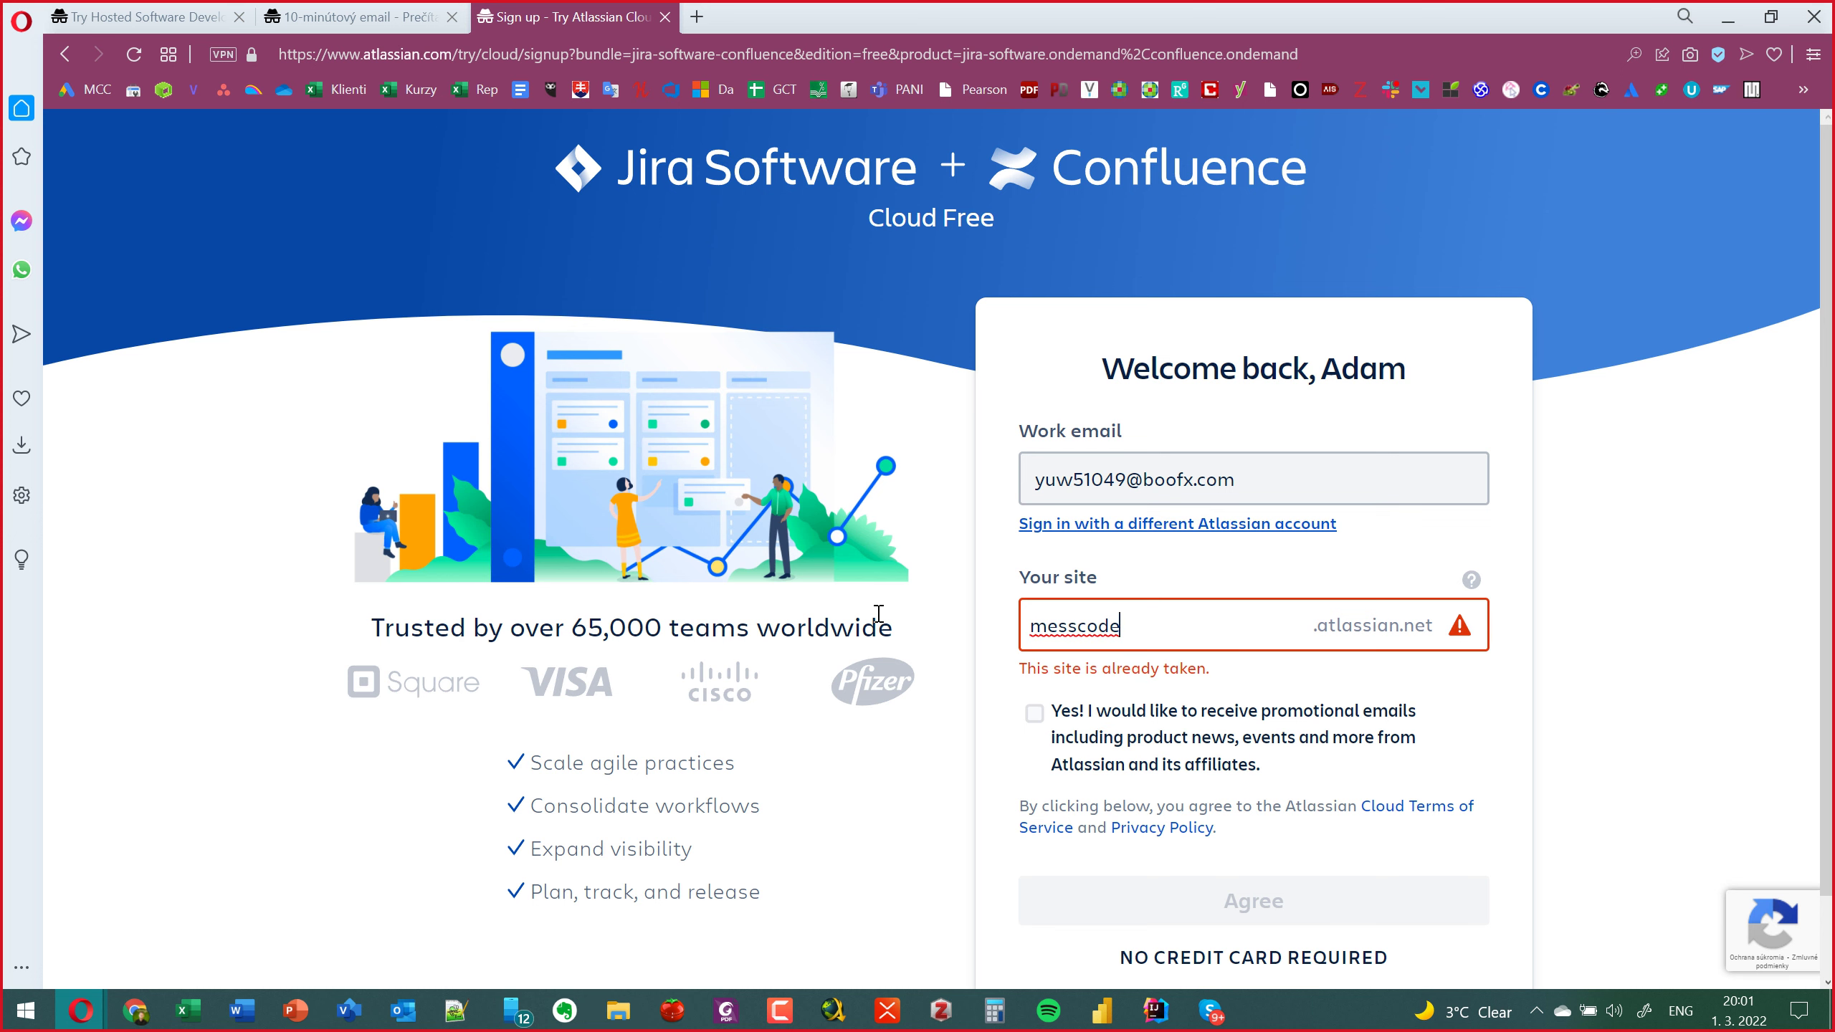
key("ctrl+a")
key("BackSpace")
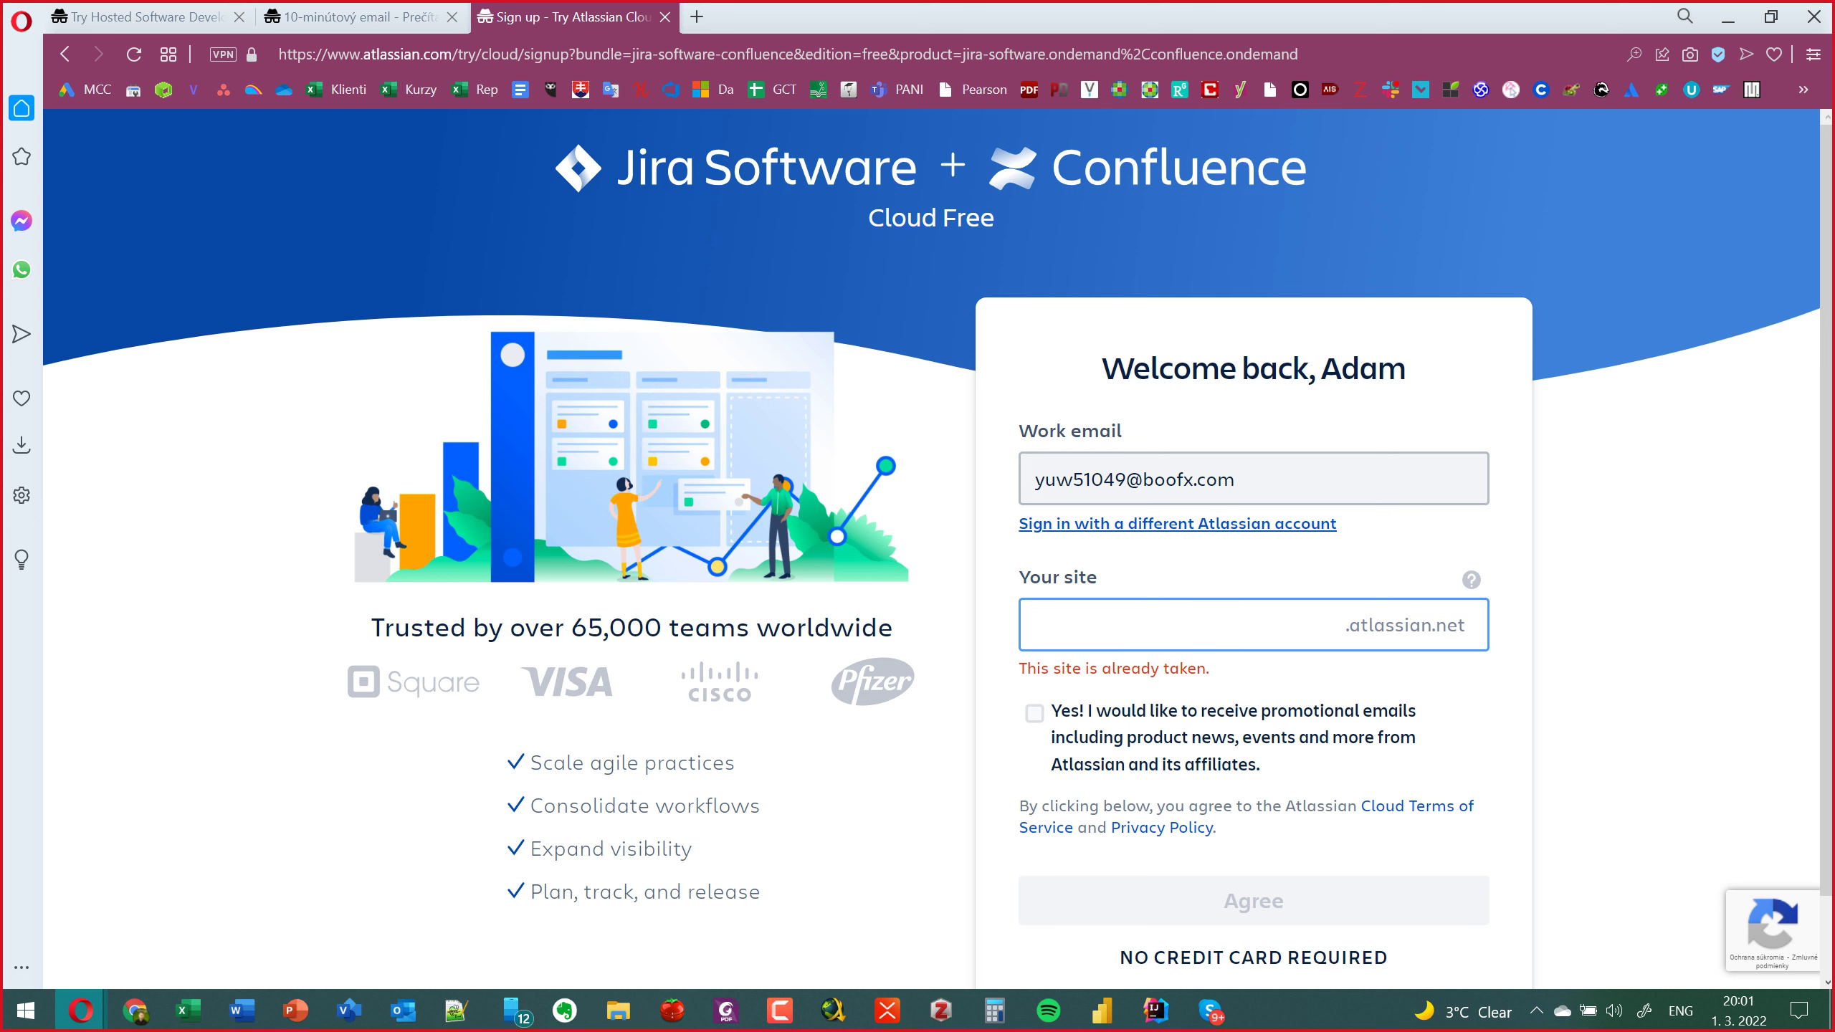
Try teamxd and vita, then settle on testovaci-test and agree to create the site.
key("alt+Tab")
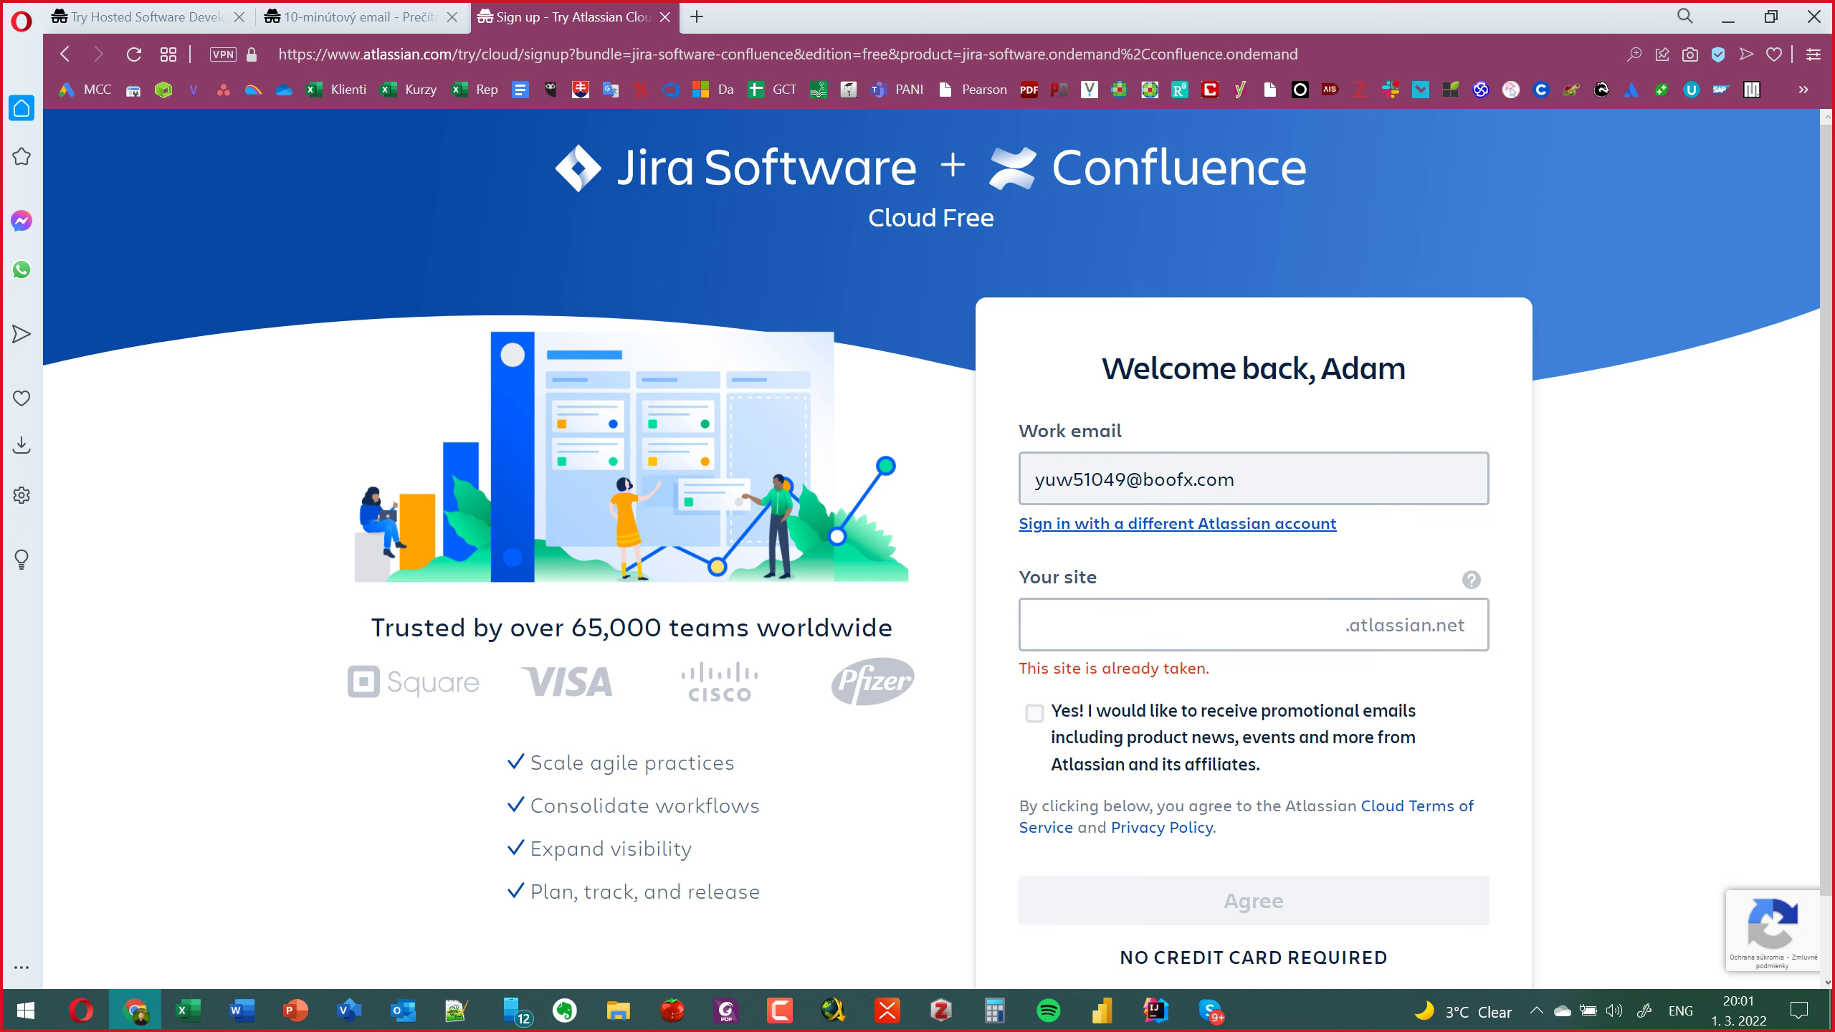
left_click(1138, 618)
type("tean")
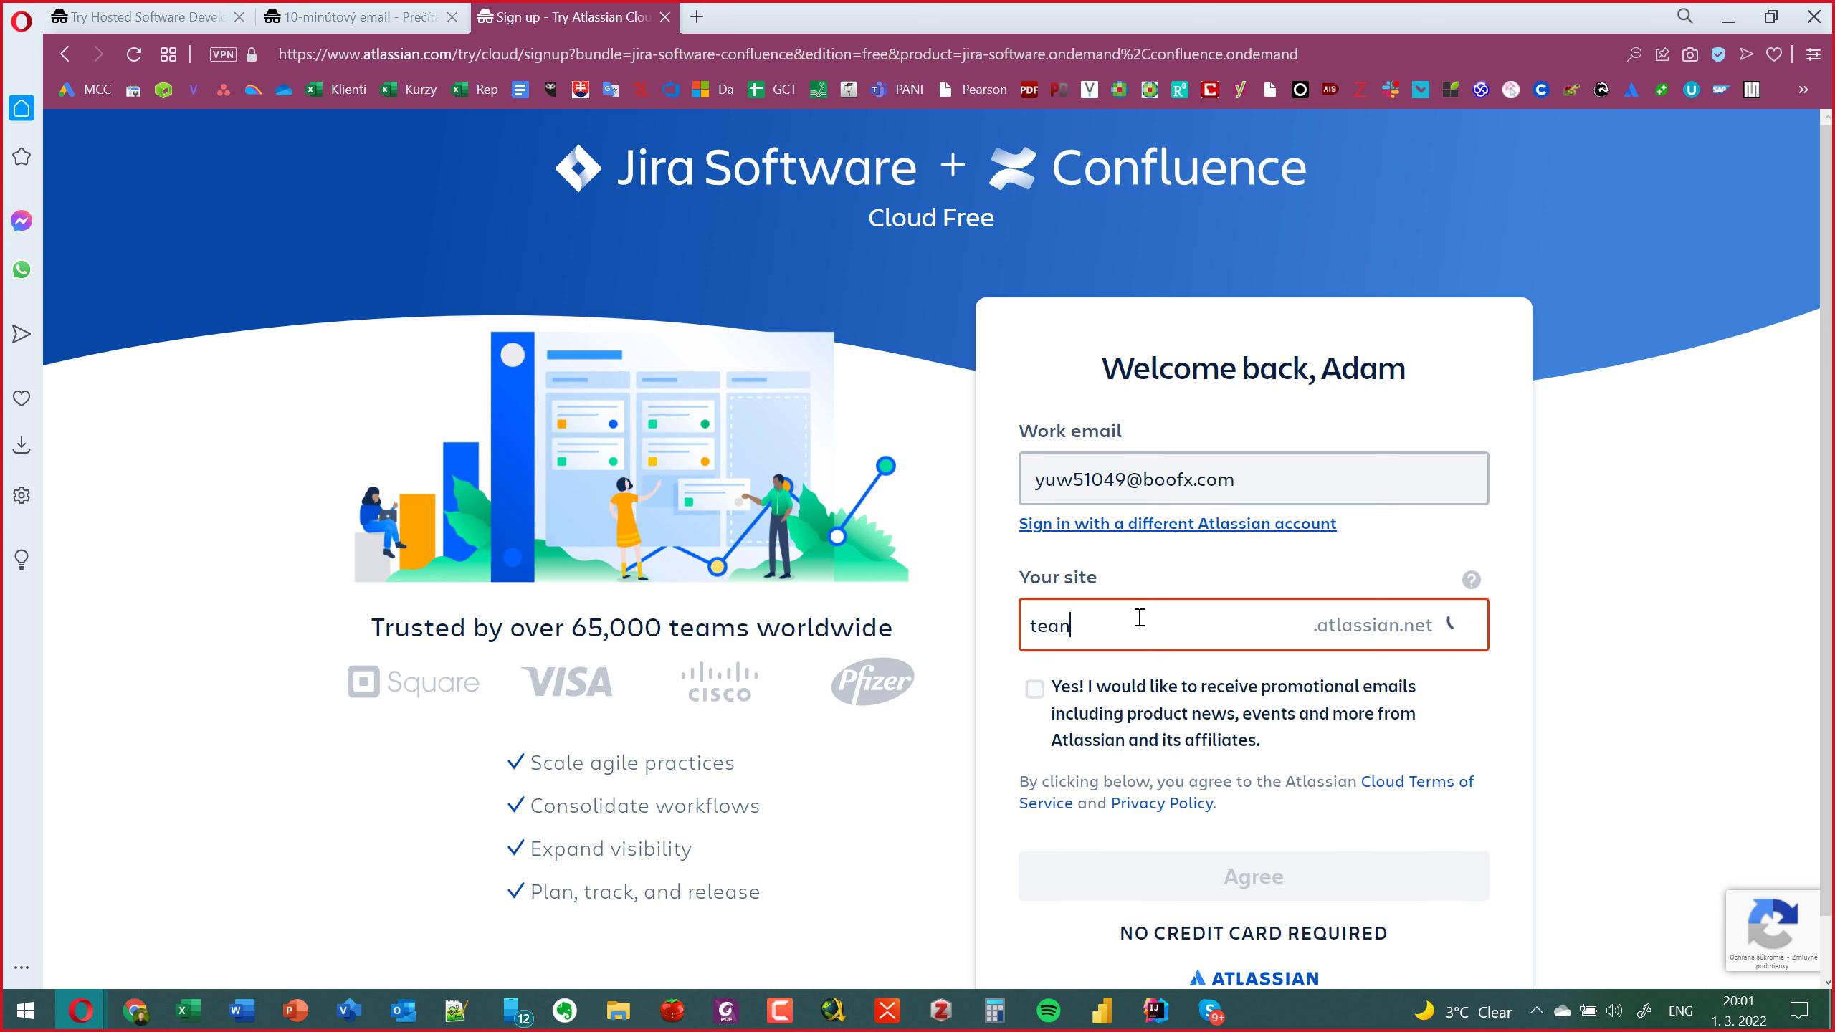
key("BackSpace")
type("mxd")
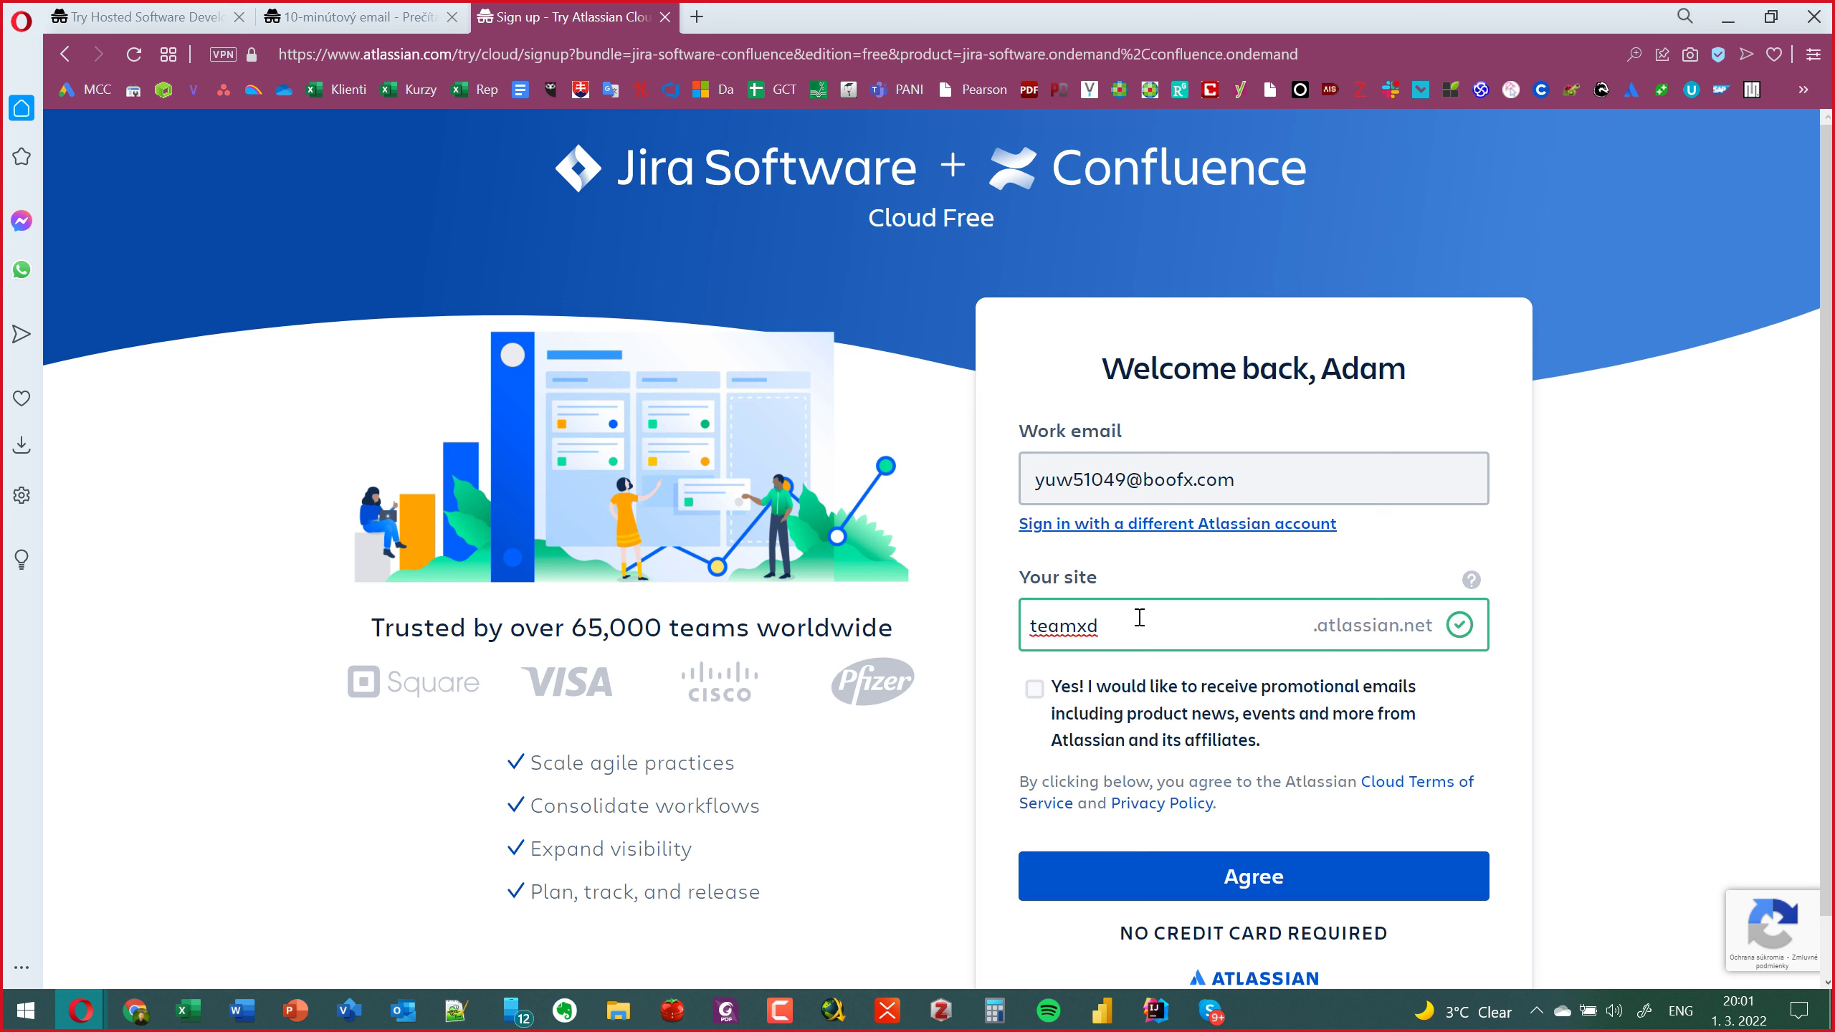
key("ctrl+a")
key("BackSpace")
type("vit")
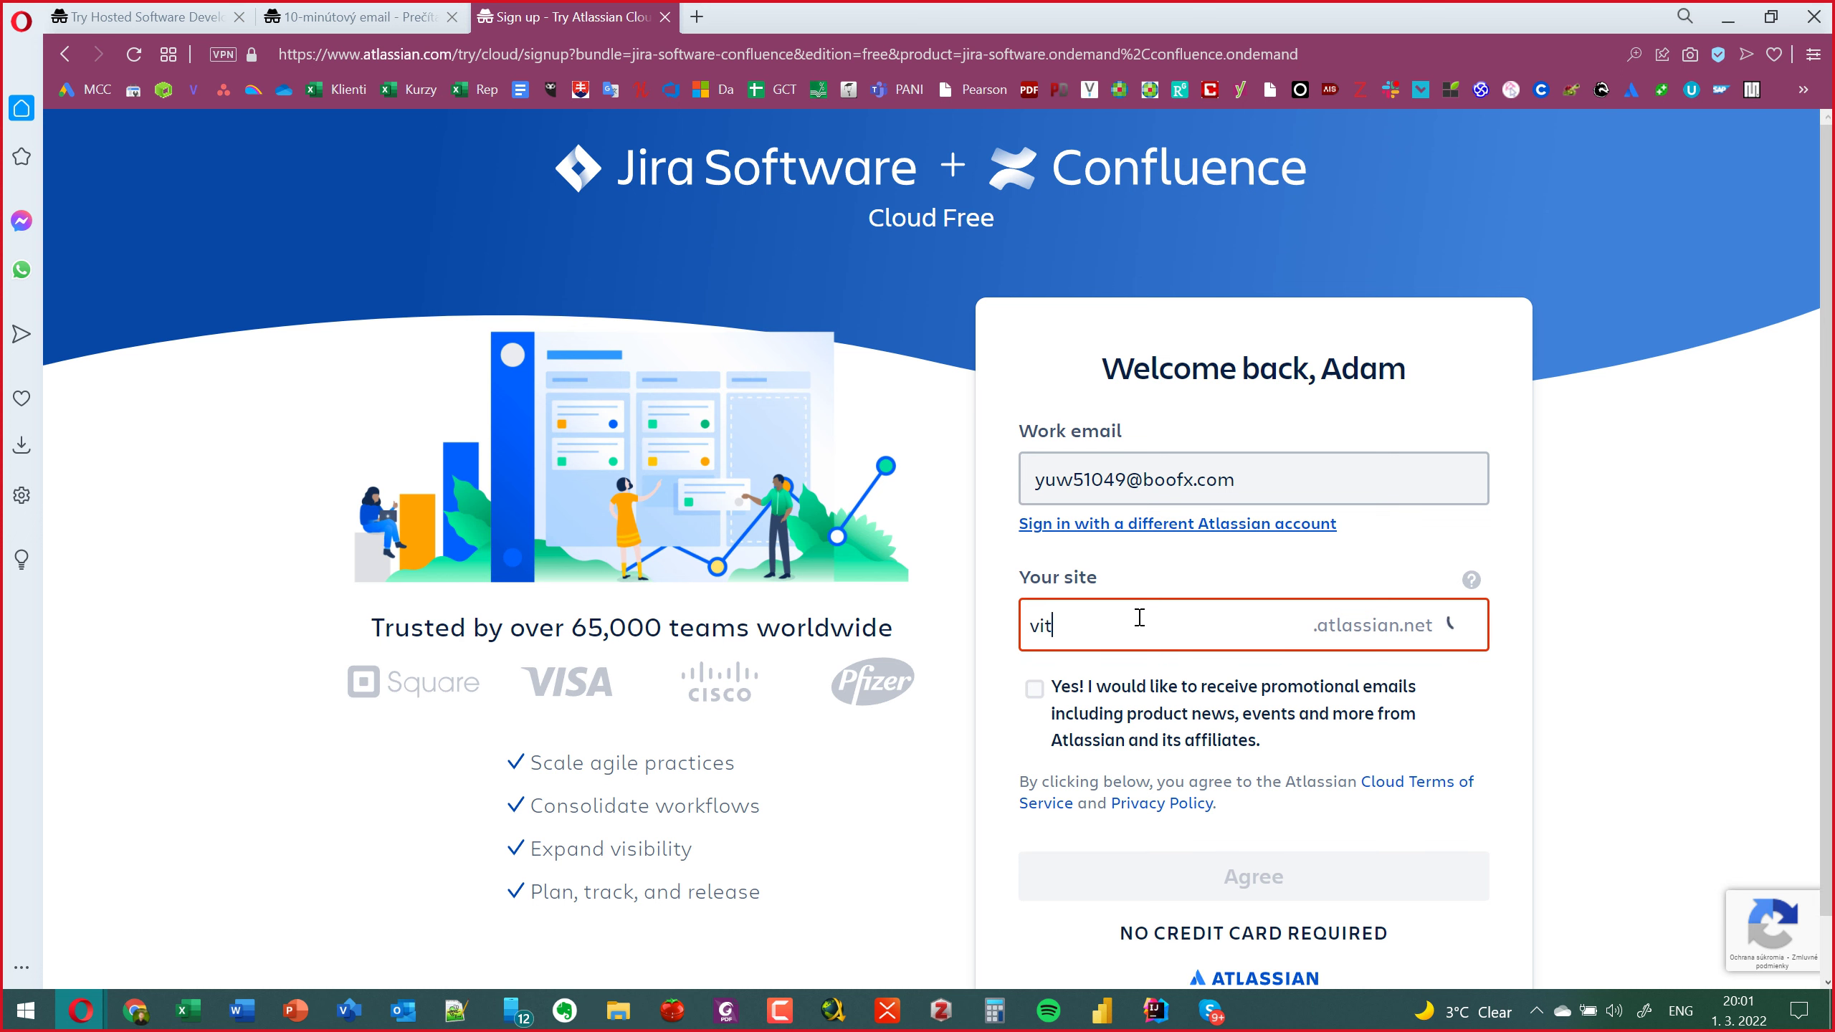
type("a")
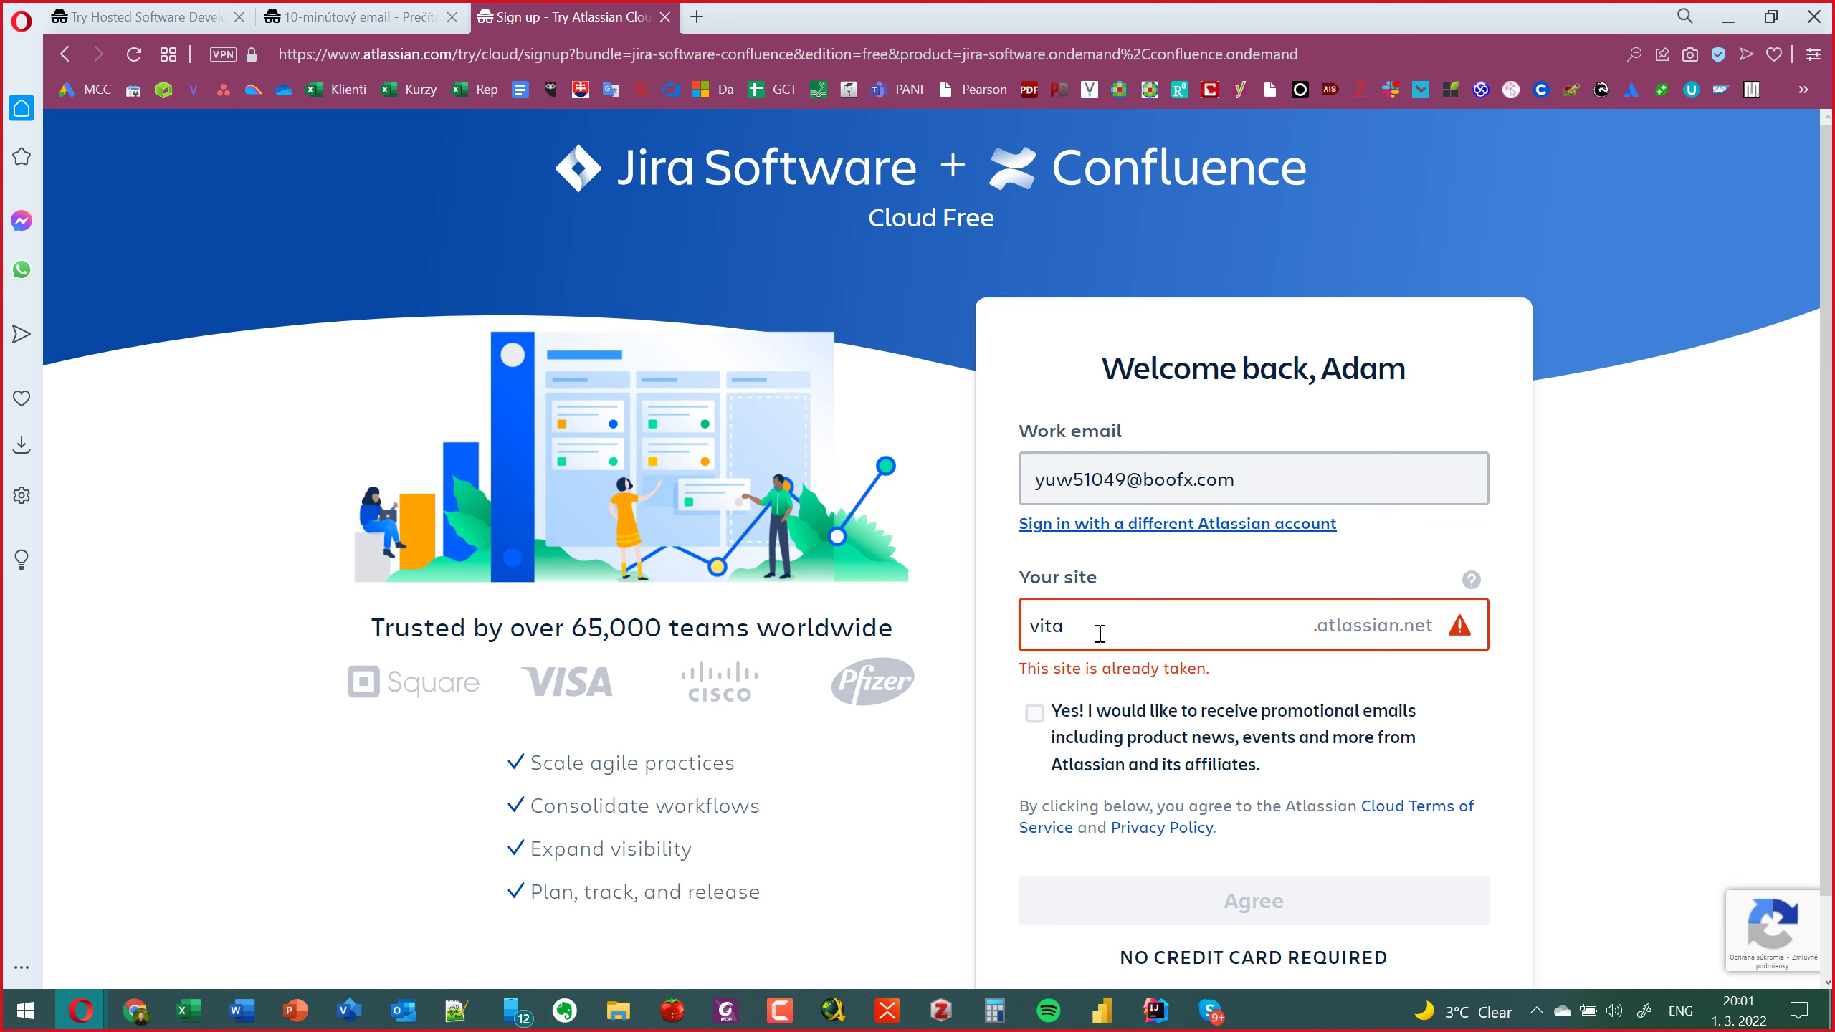
left_click_drag(1100, 633, 997, 636)
type("testov")
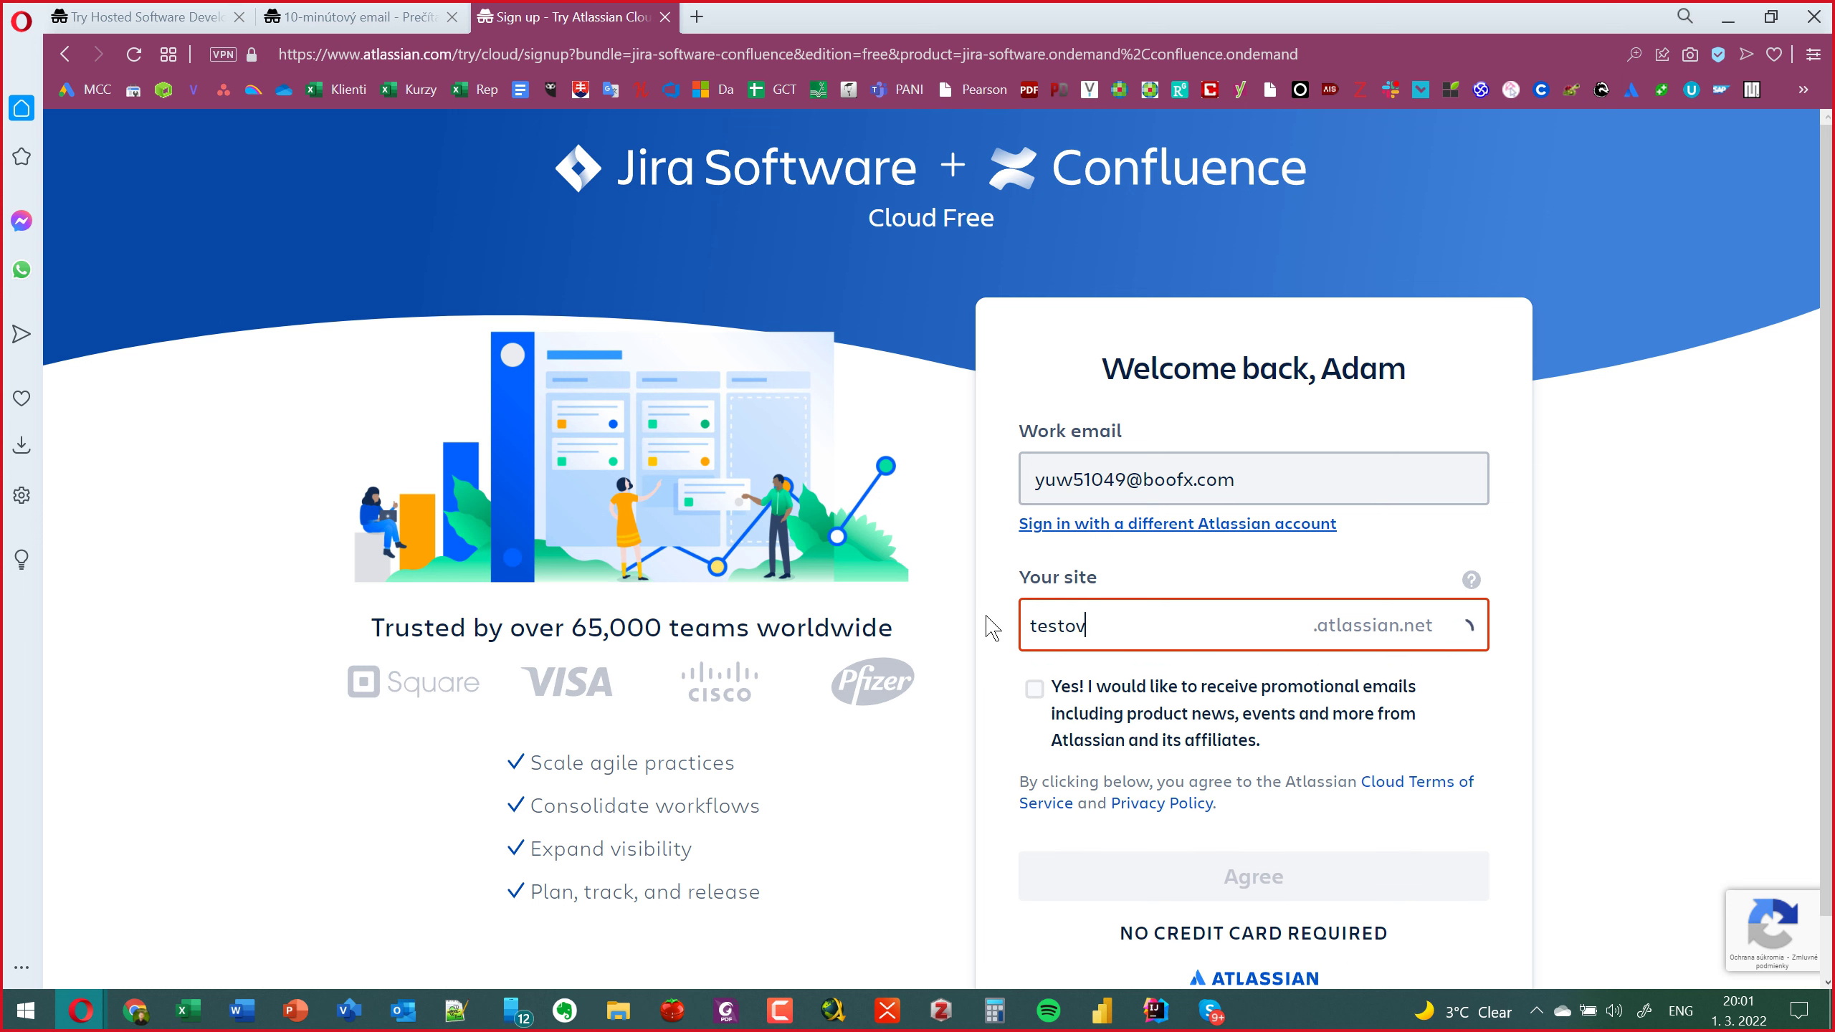
type("aci")
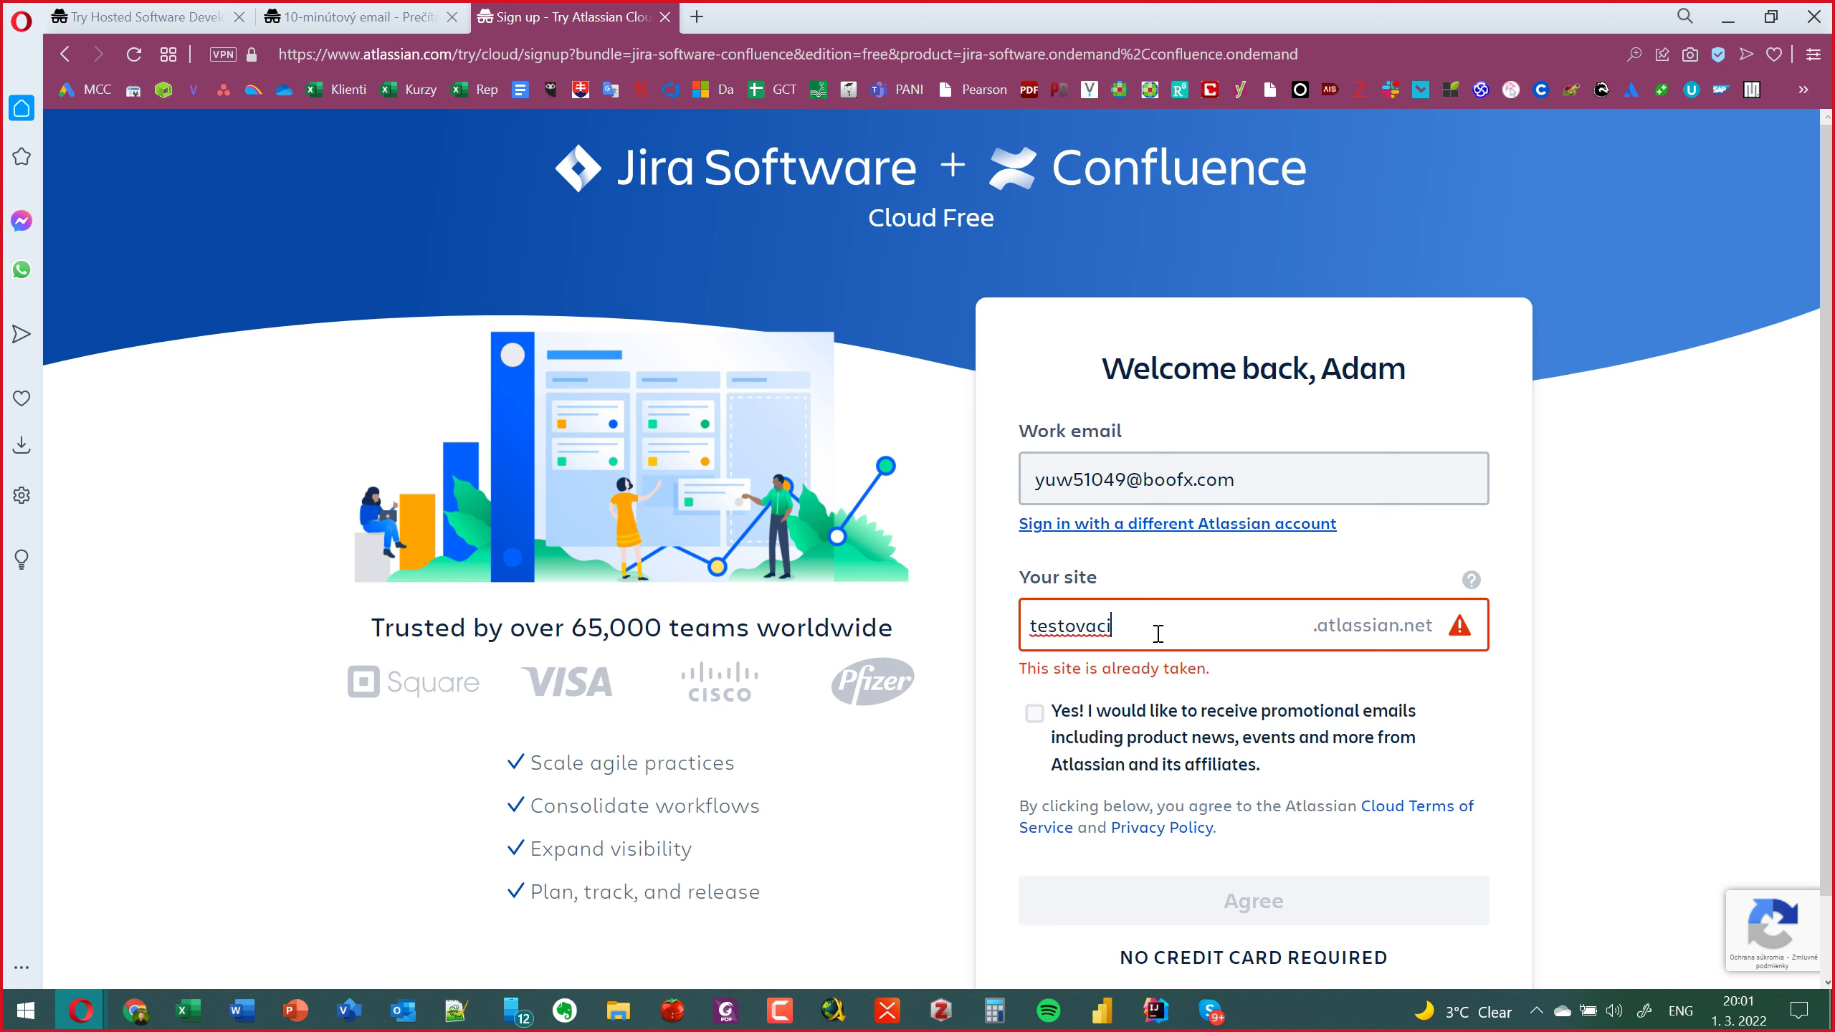
type("-test")
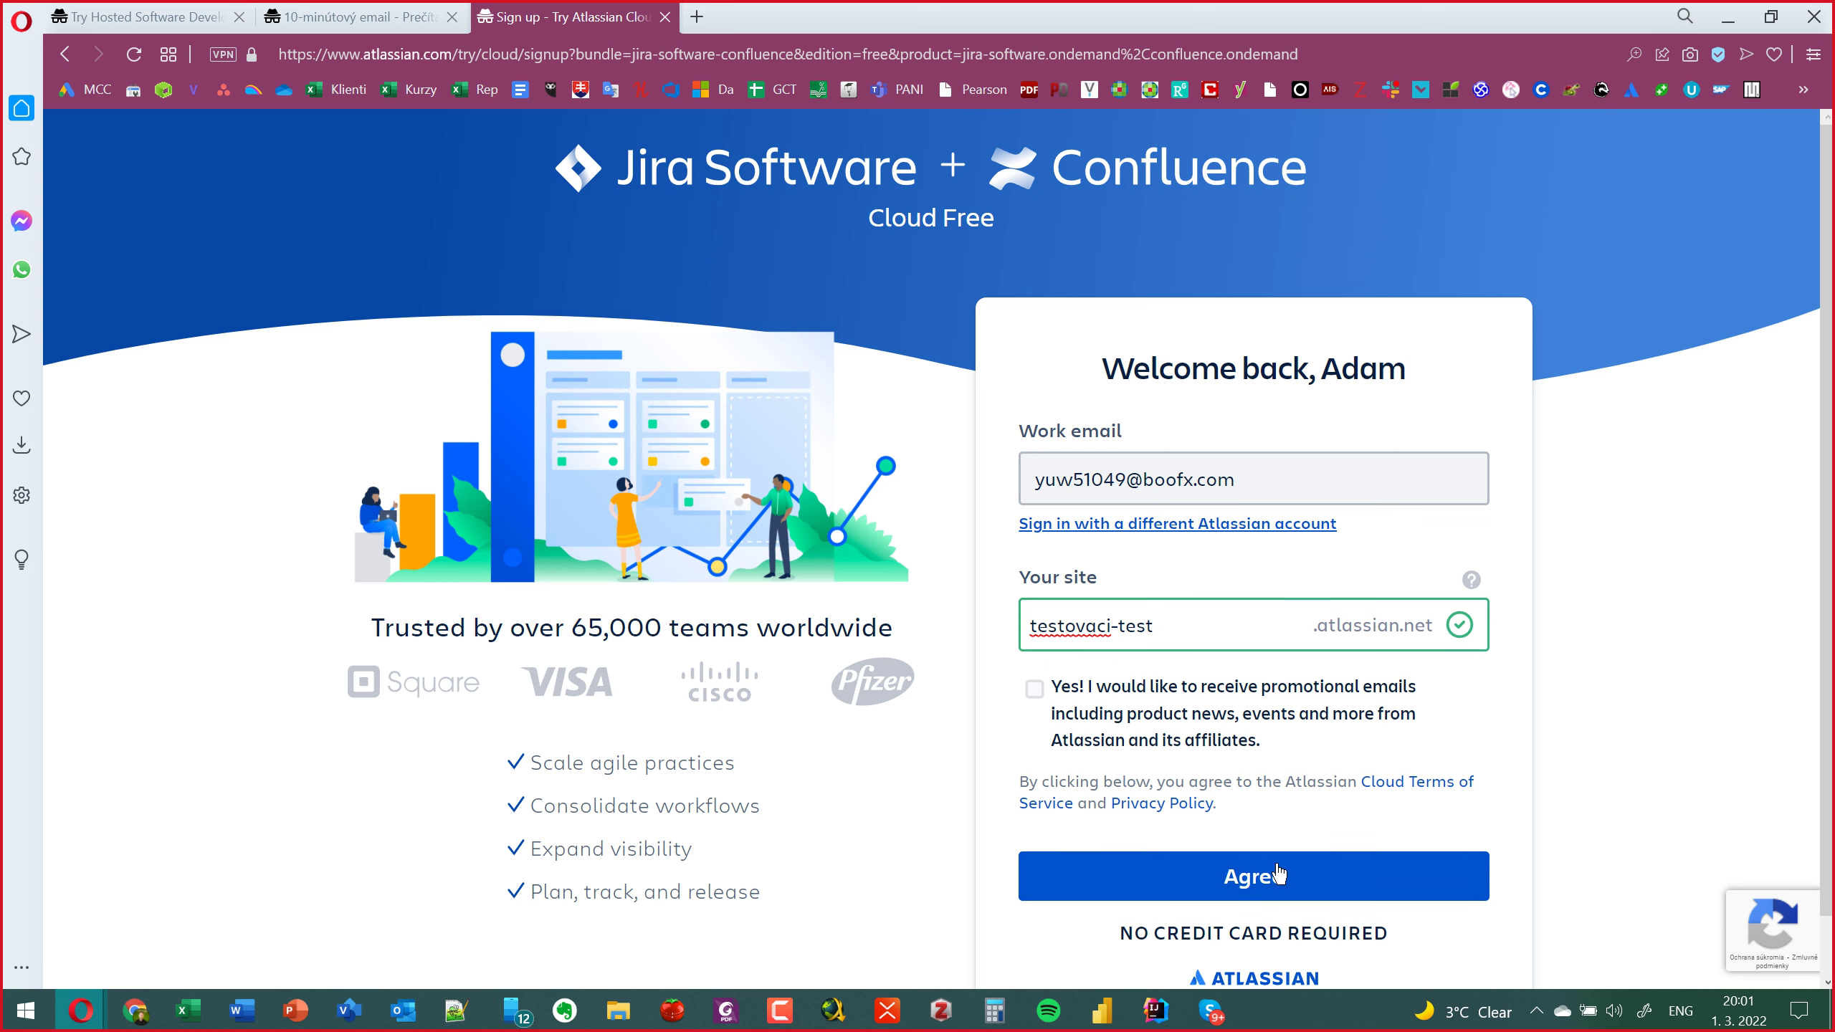
left_click(1276, 874)
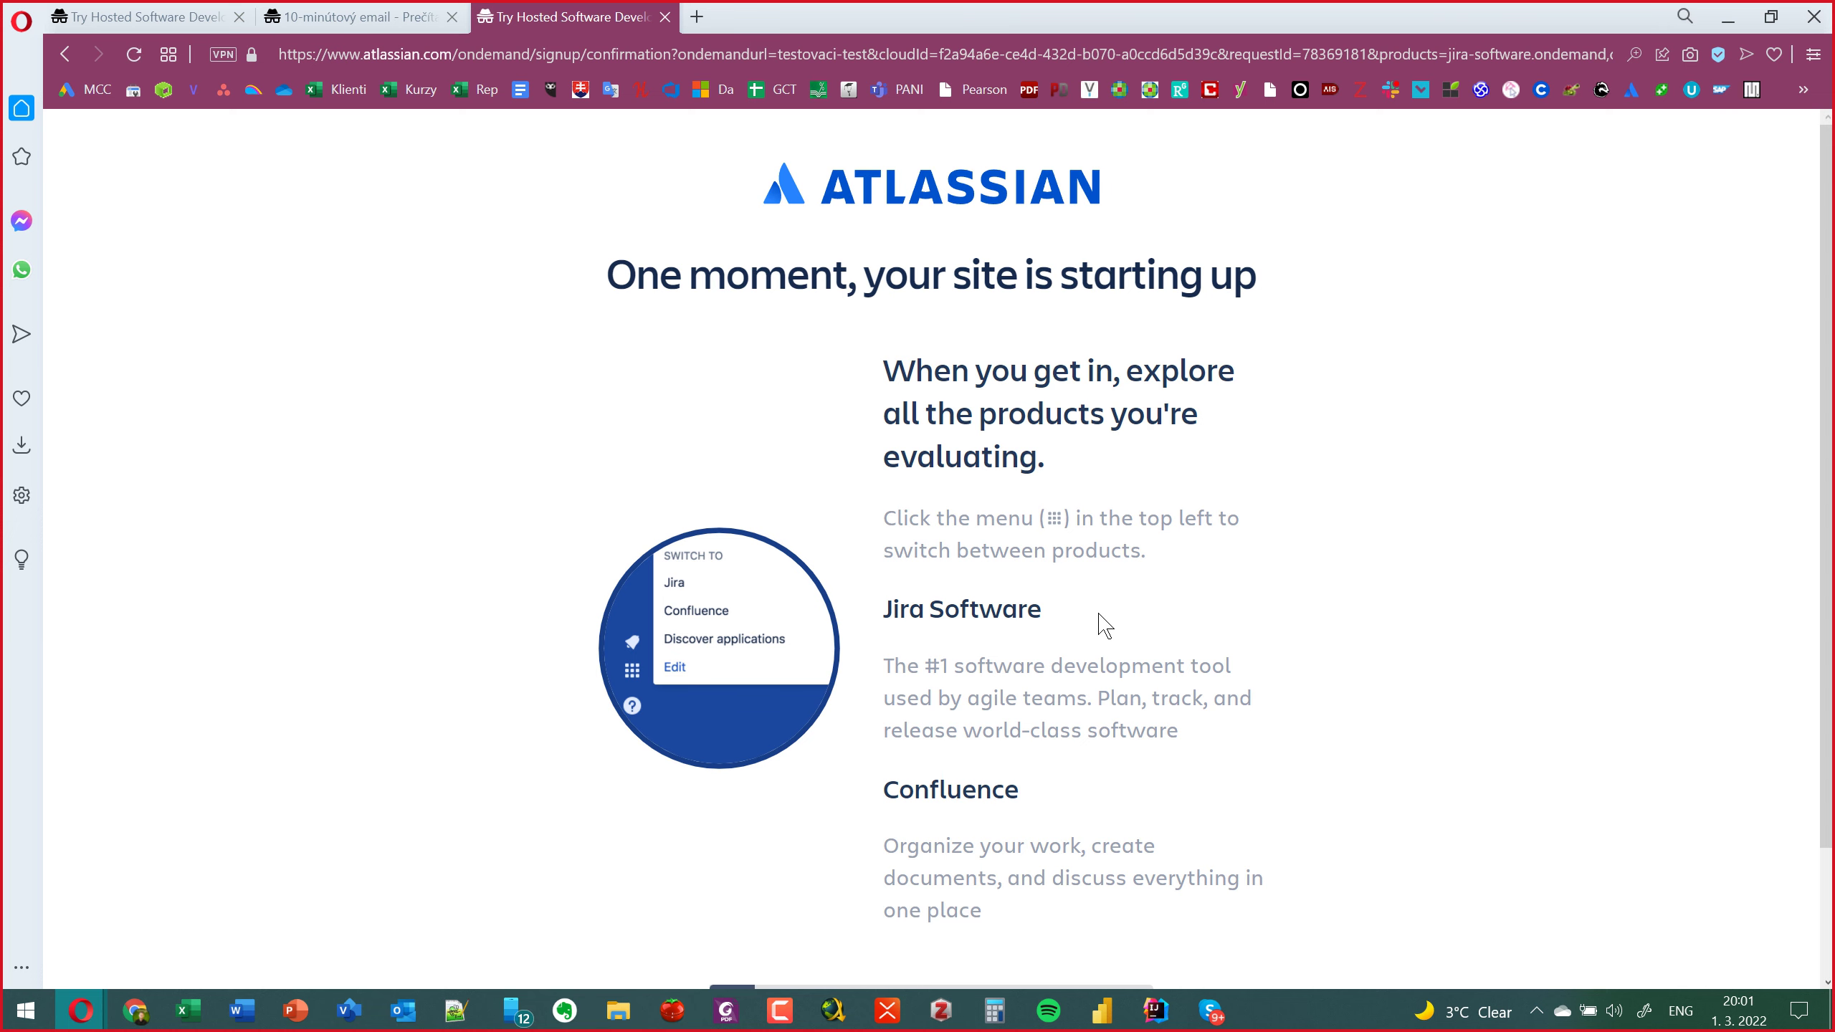
Scroll the 'your site is starting up' page while waiting for the teammate invitation screen.
scroll(1099, 623, "down", 2)
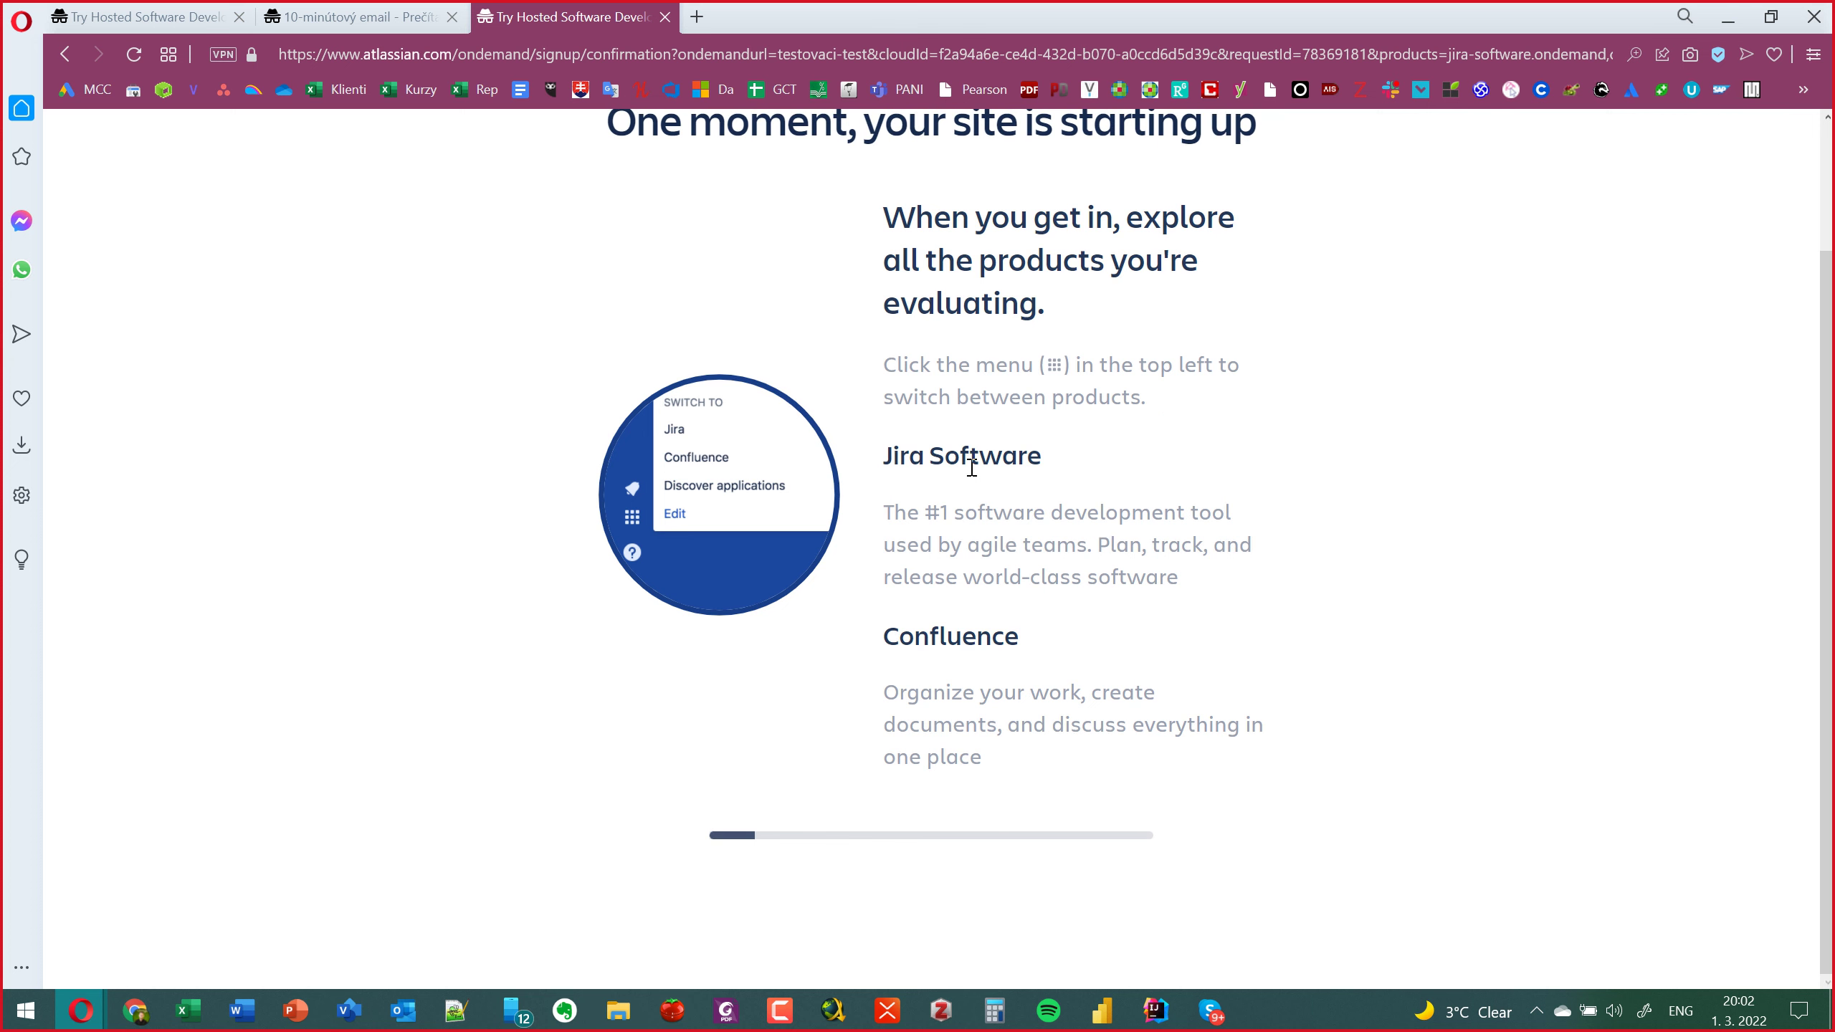
scroll(973, 491, "up", 2)
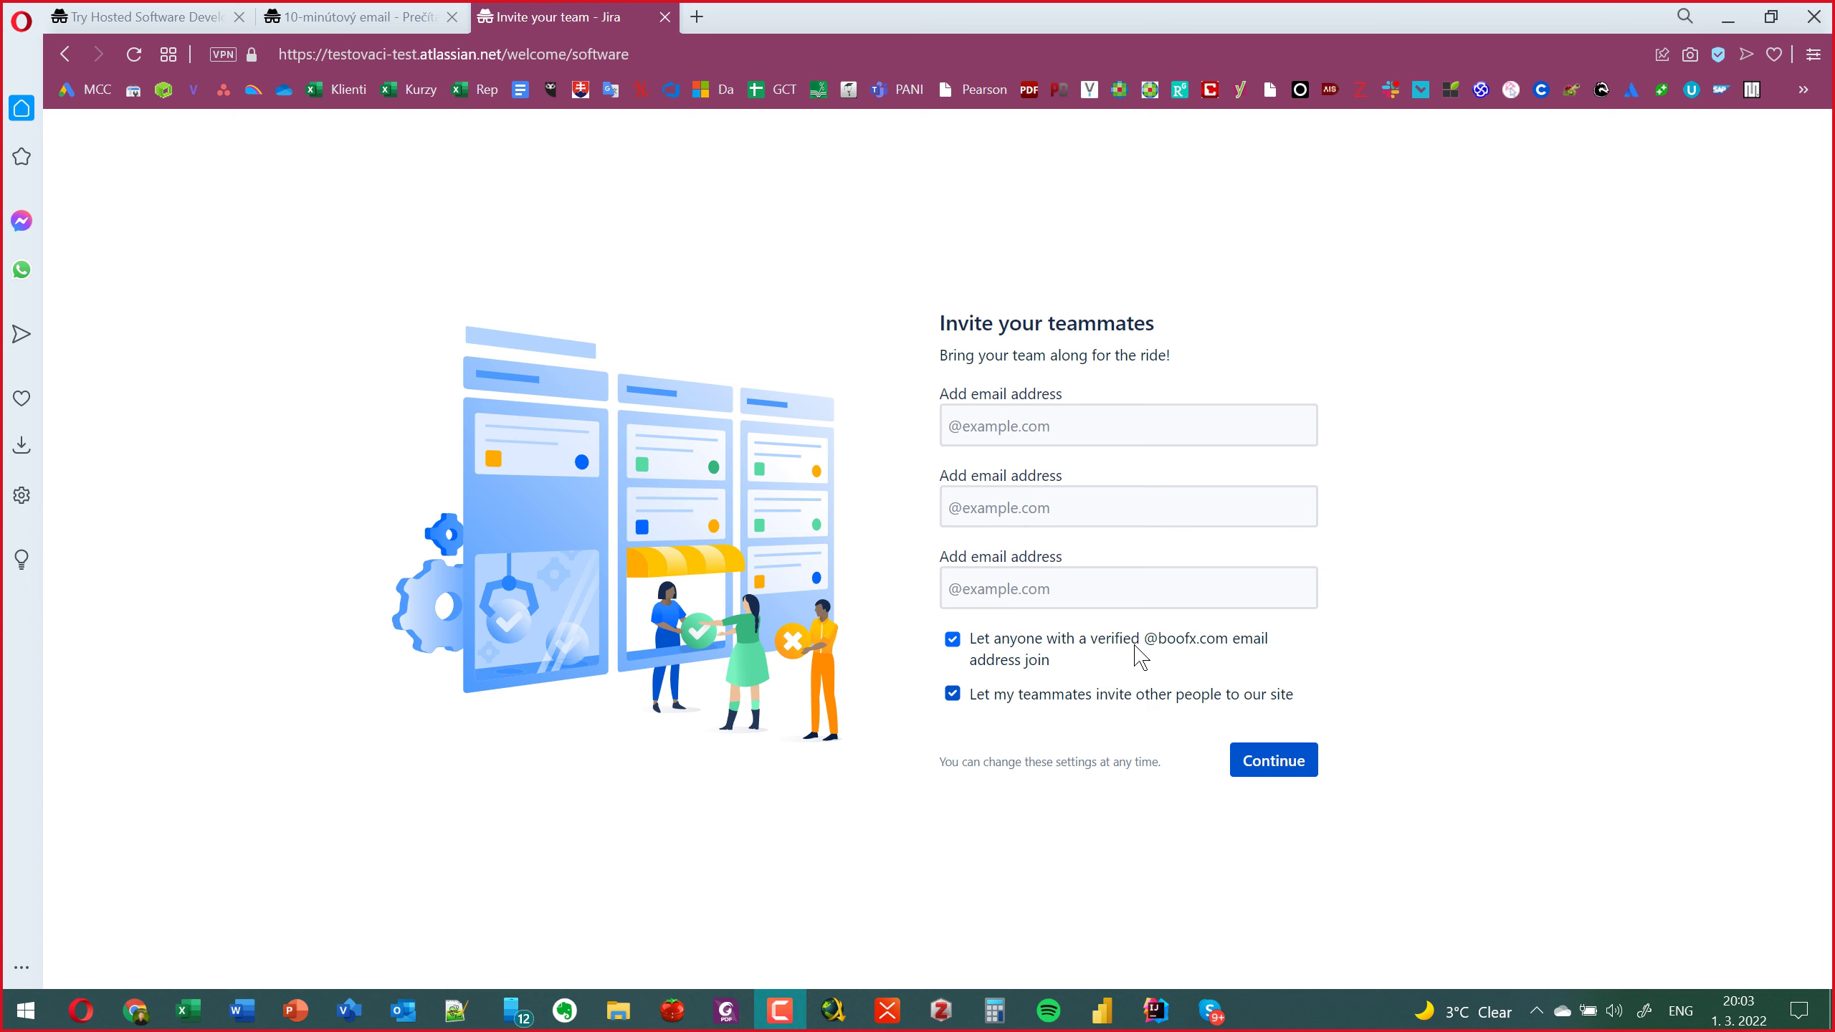
Untick 'Let anyone with a verified email address join', invite a teammate's e-mail, and continue.
left_click(1132, 649)
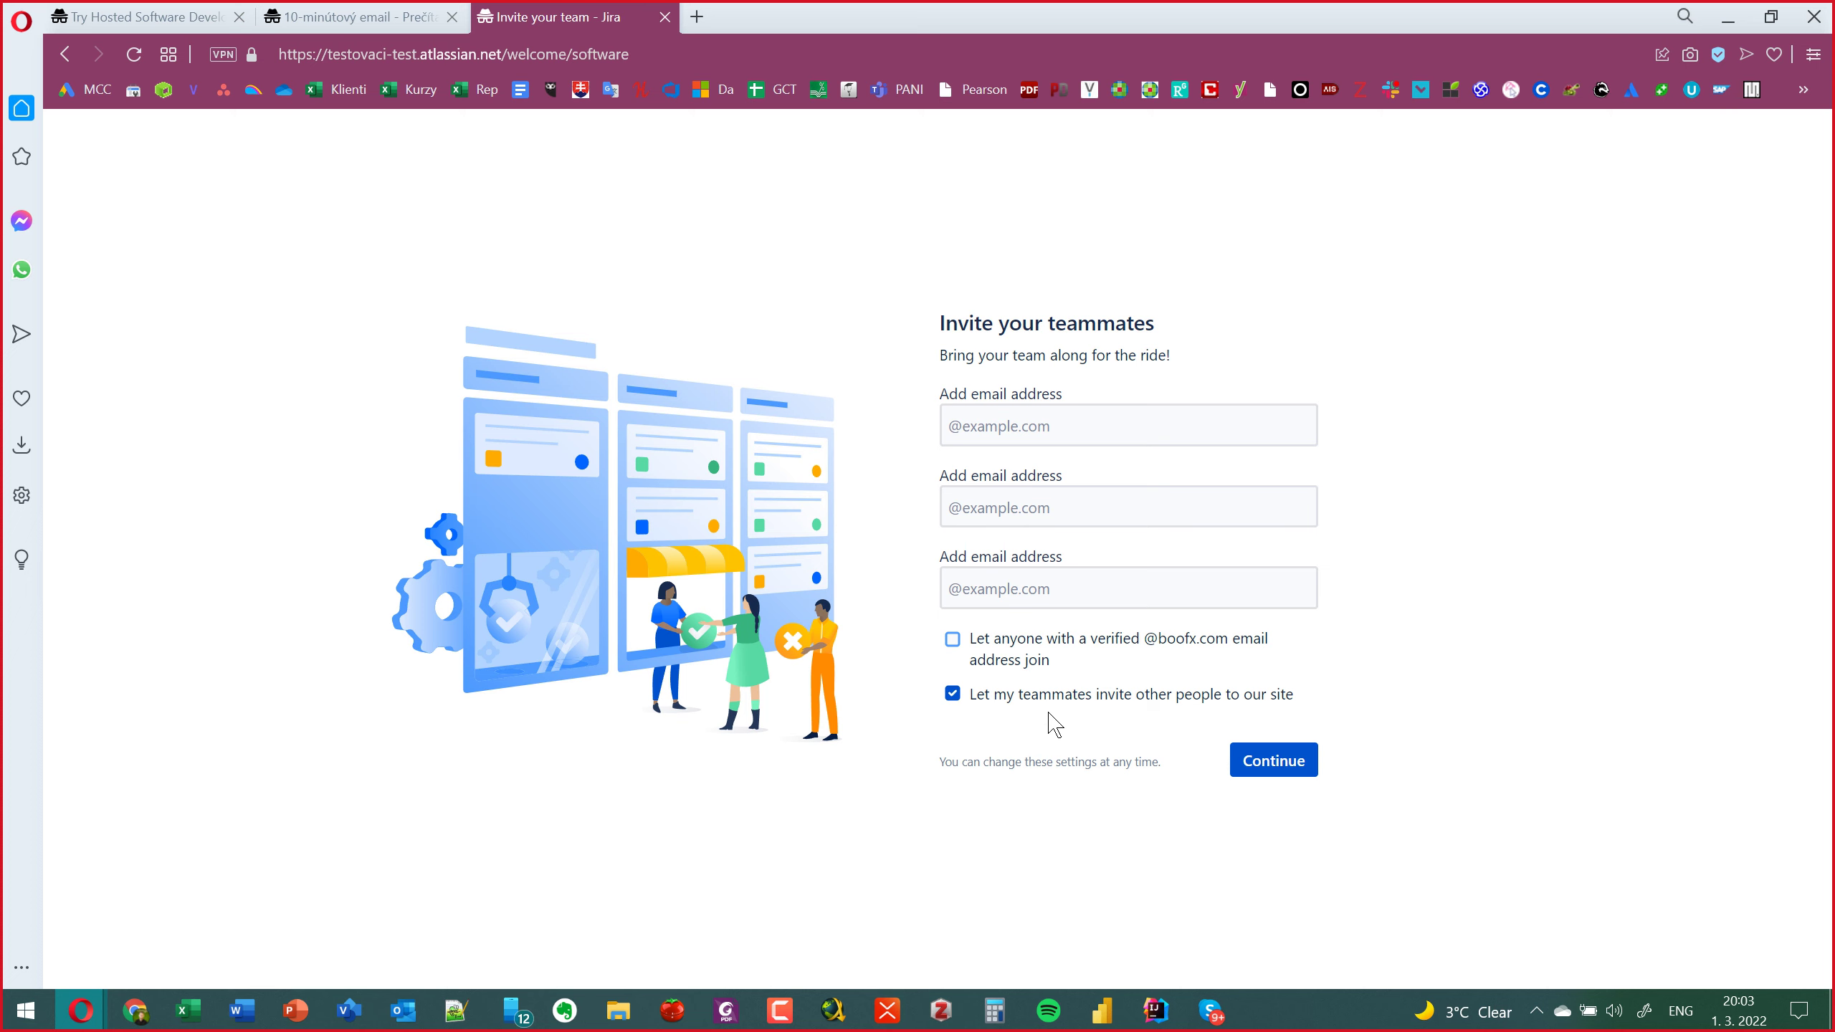
left_click(999, 408)
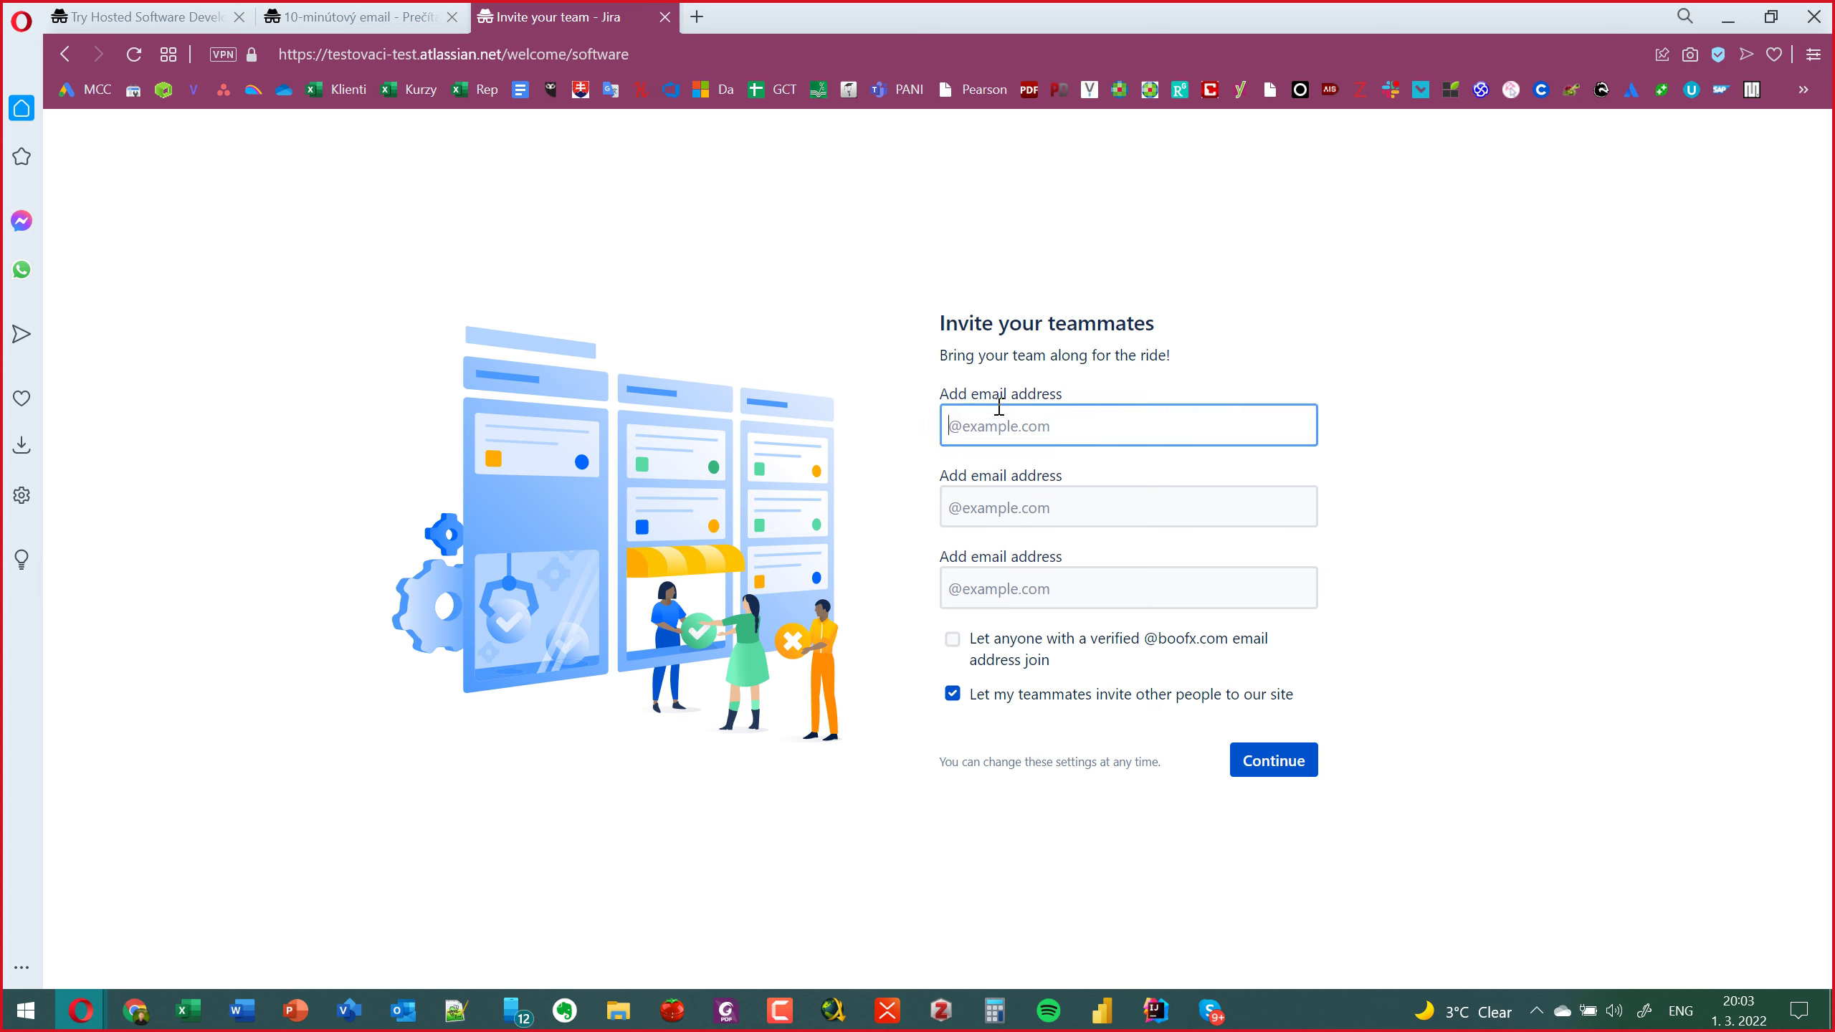
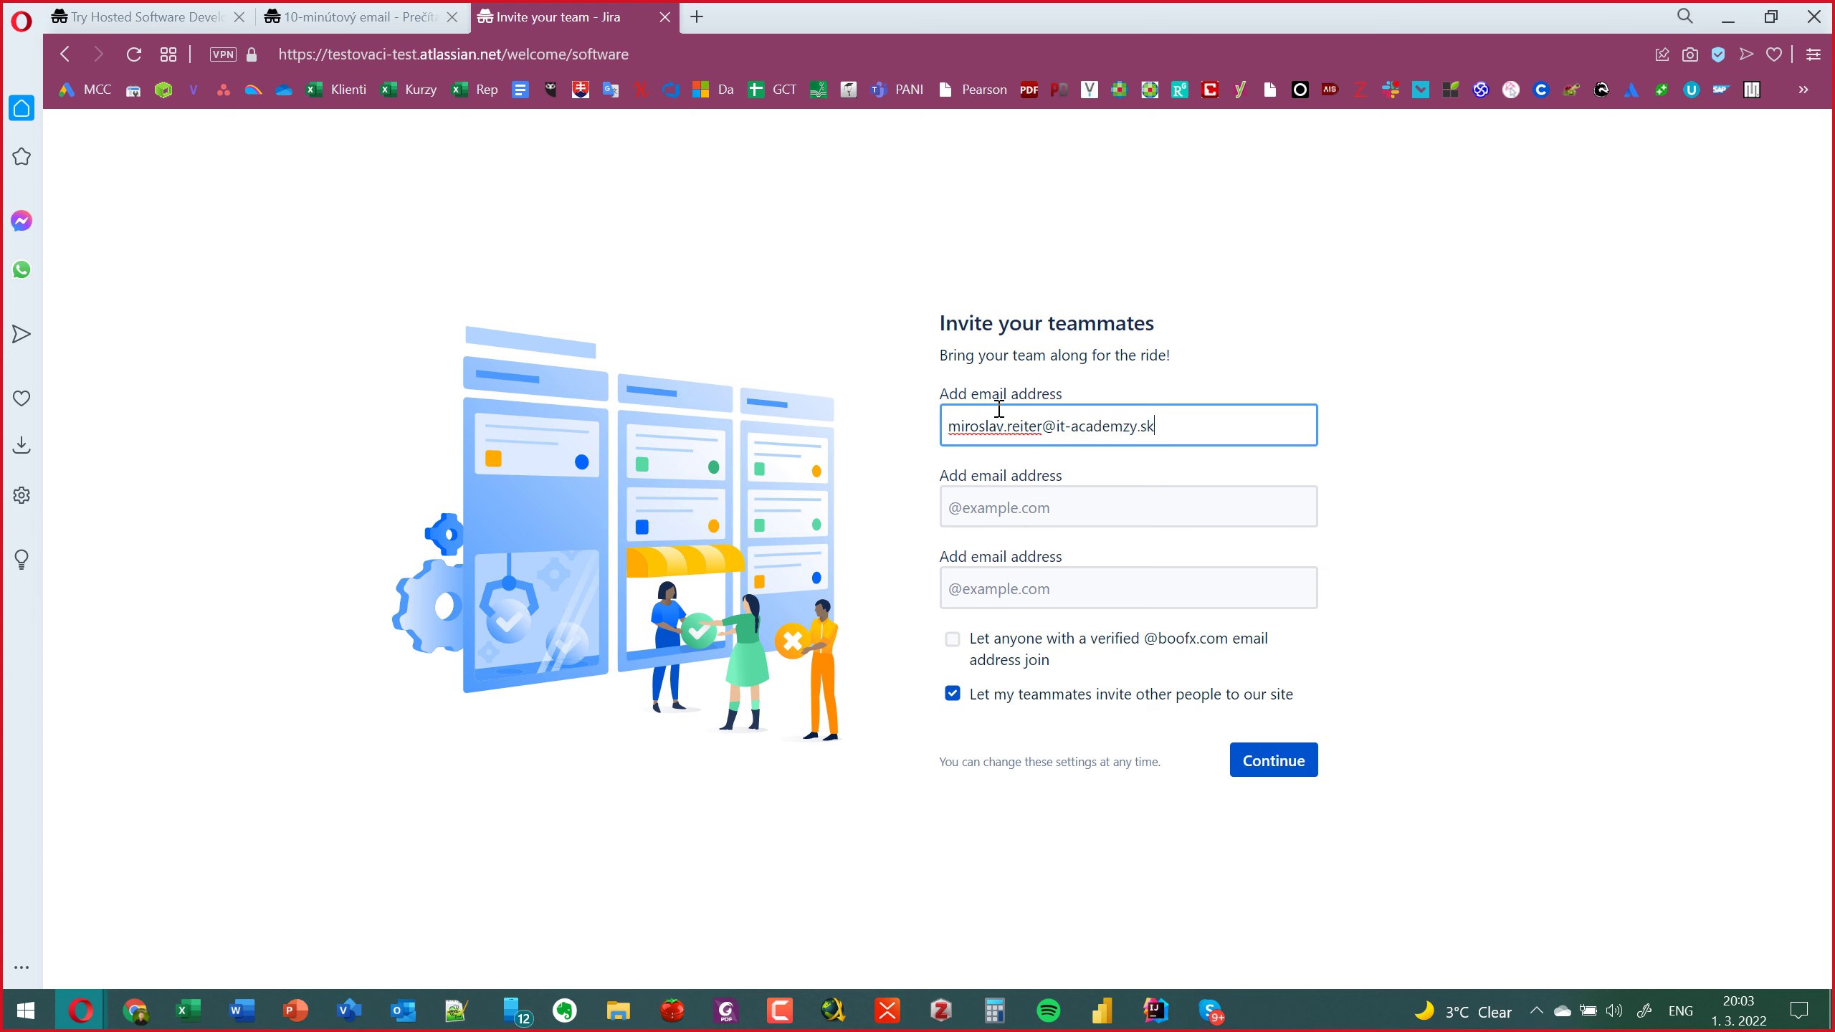
type("y.sk")
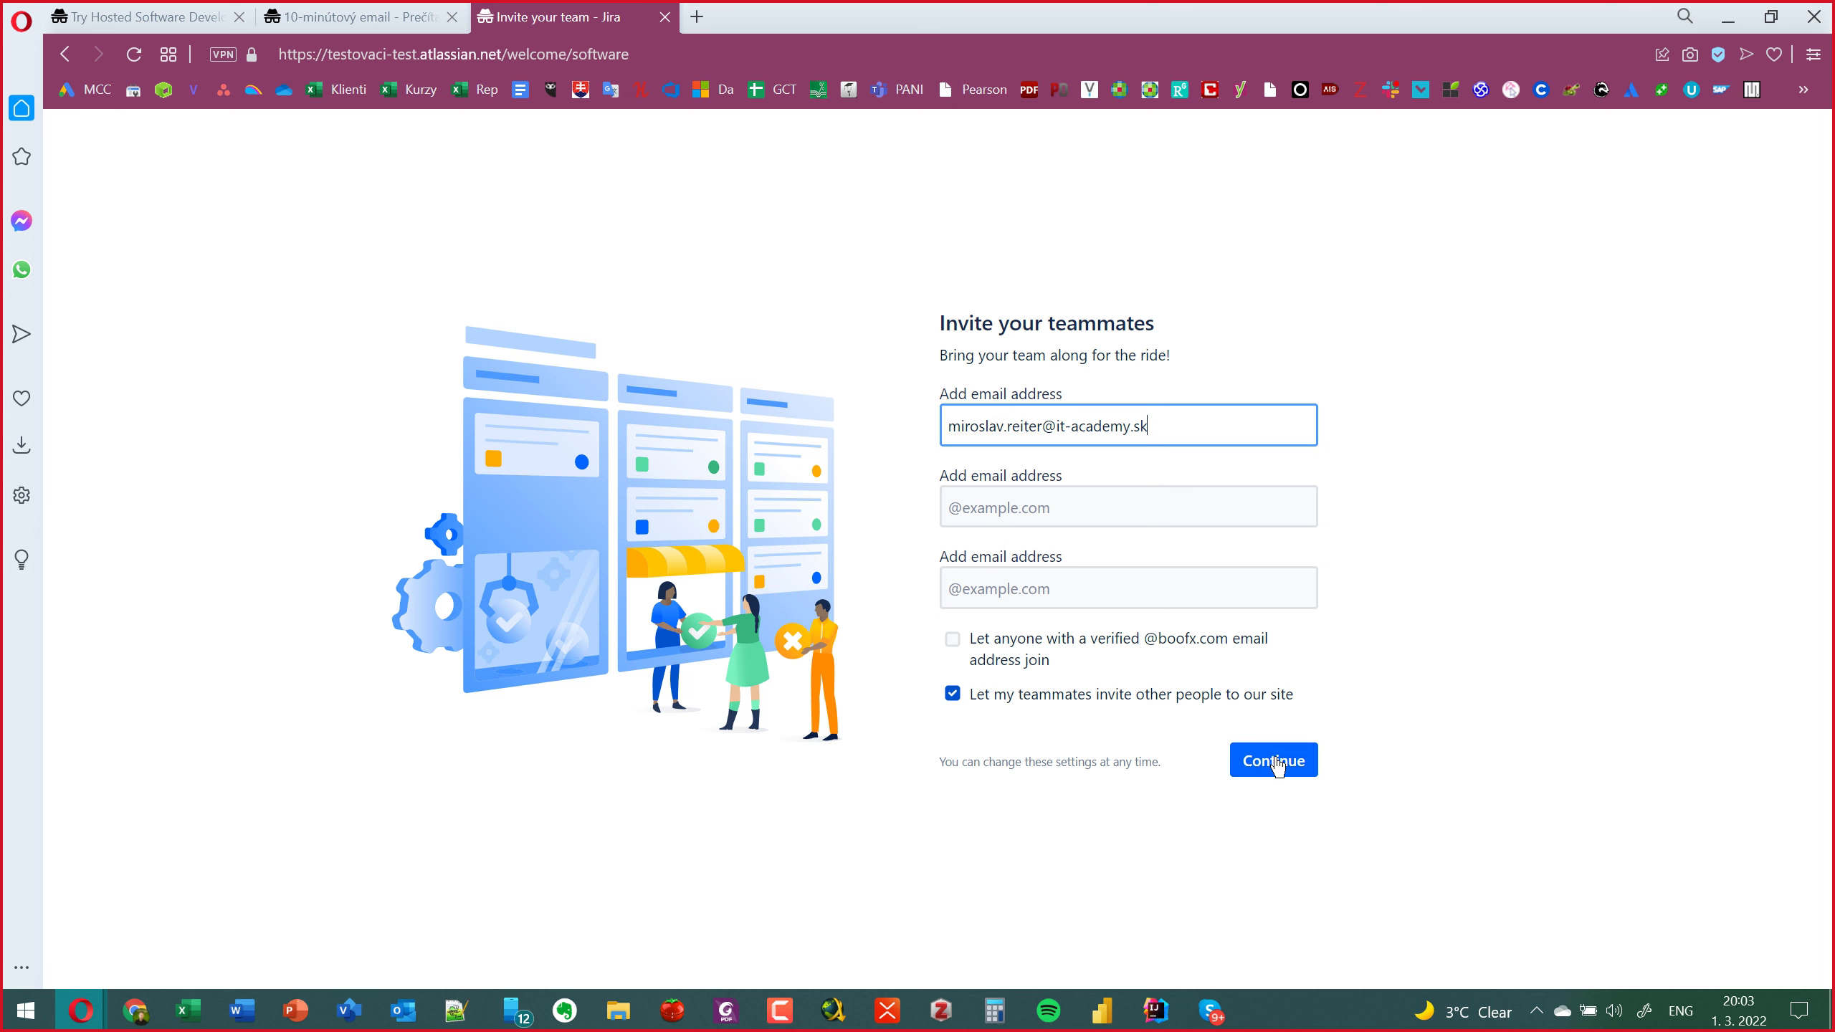
left_click(1275, 763)
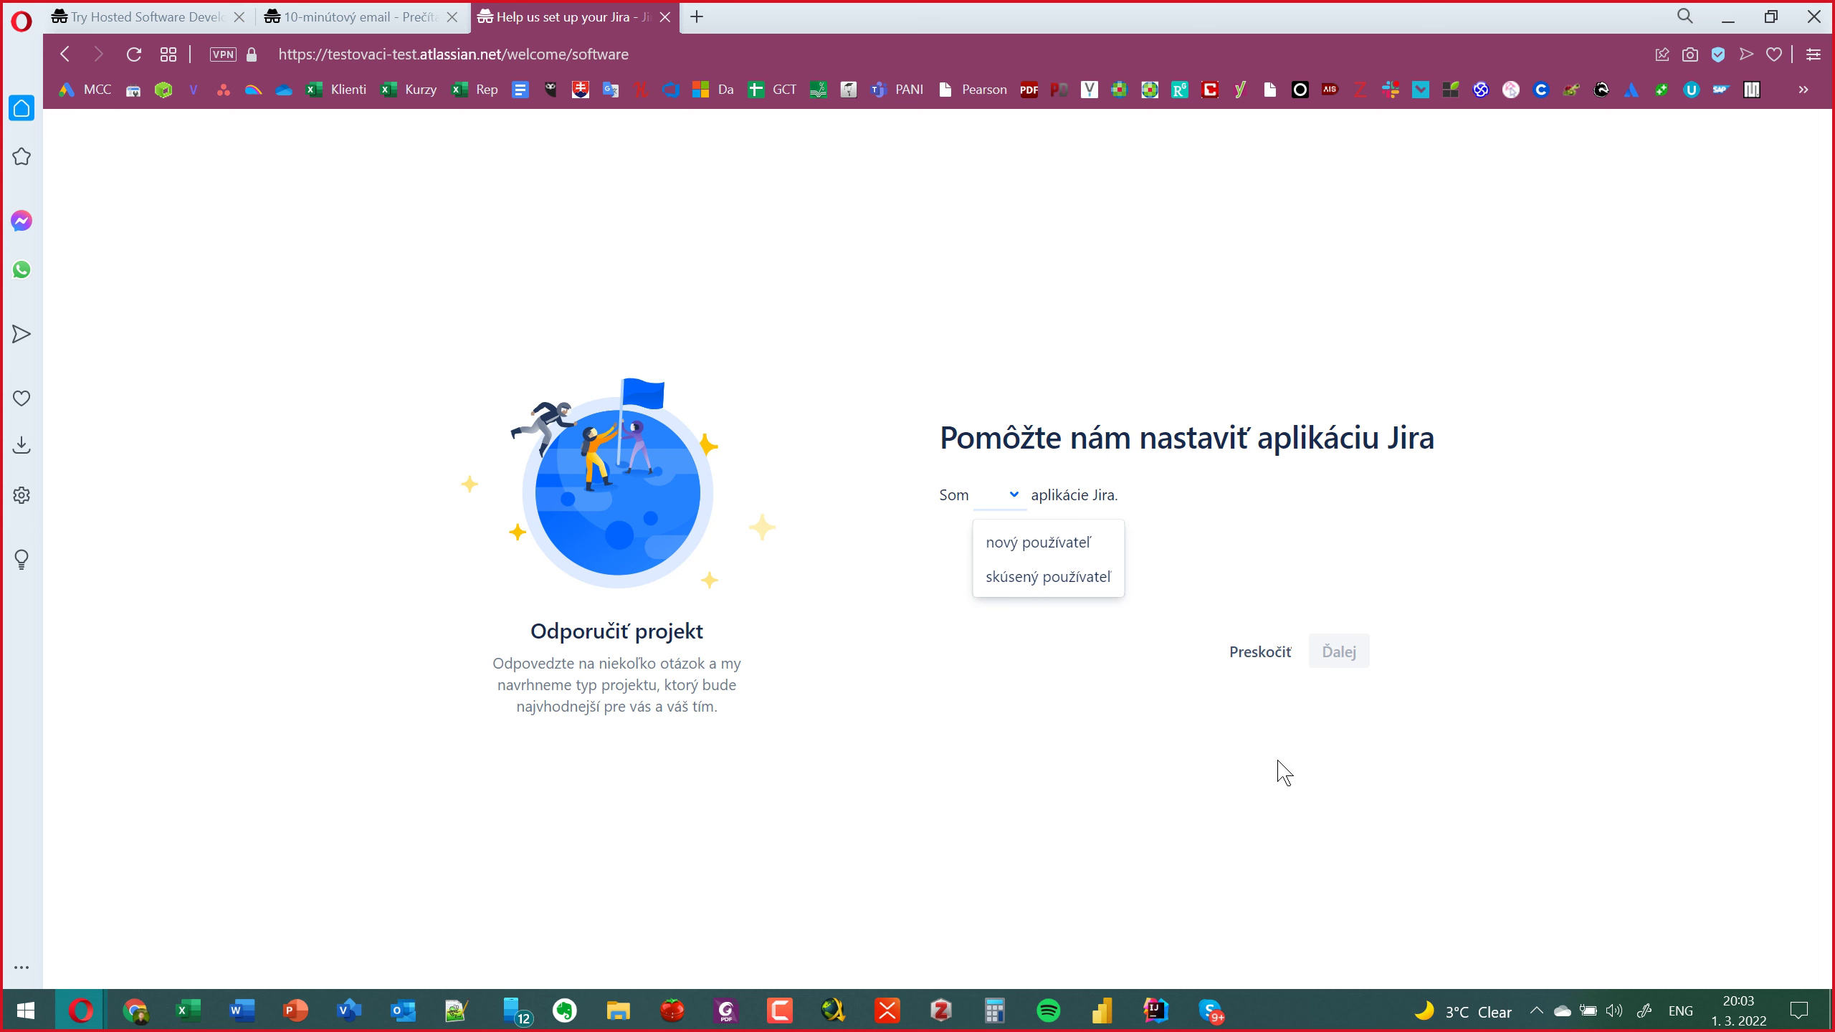
Skip the Jira setup questionnaire with Preskočiť to reach the Kanban, Scrum and Bug tracking templates.
left_click(1260, 652)
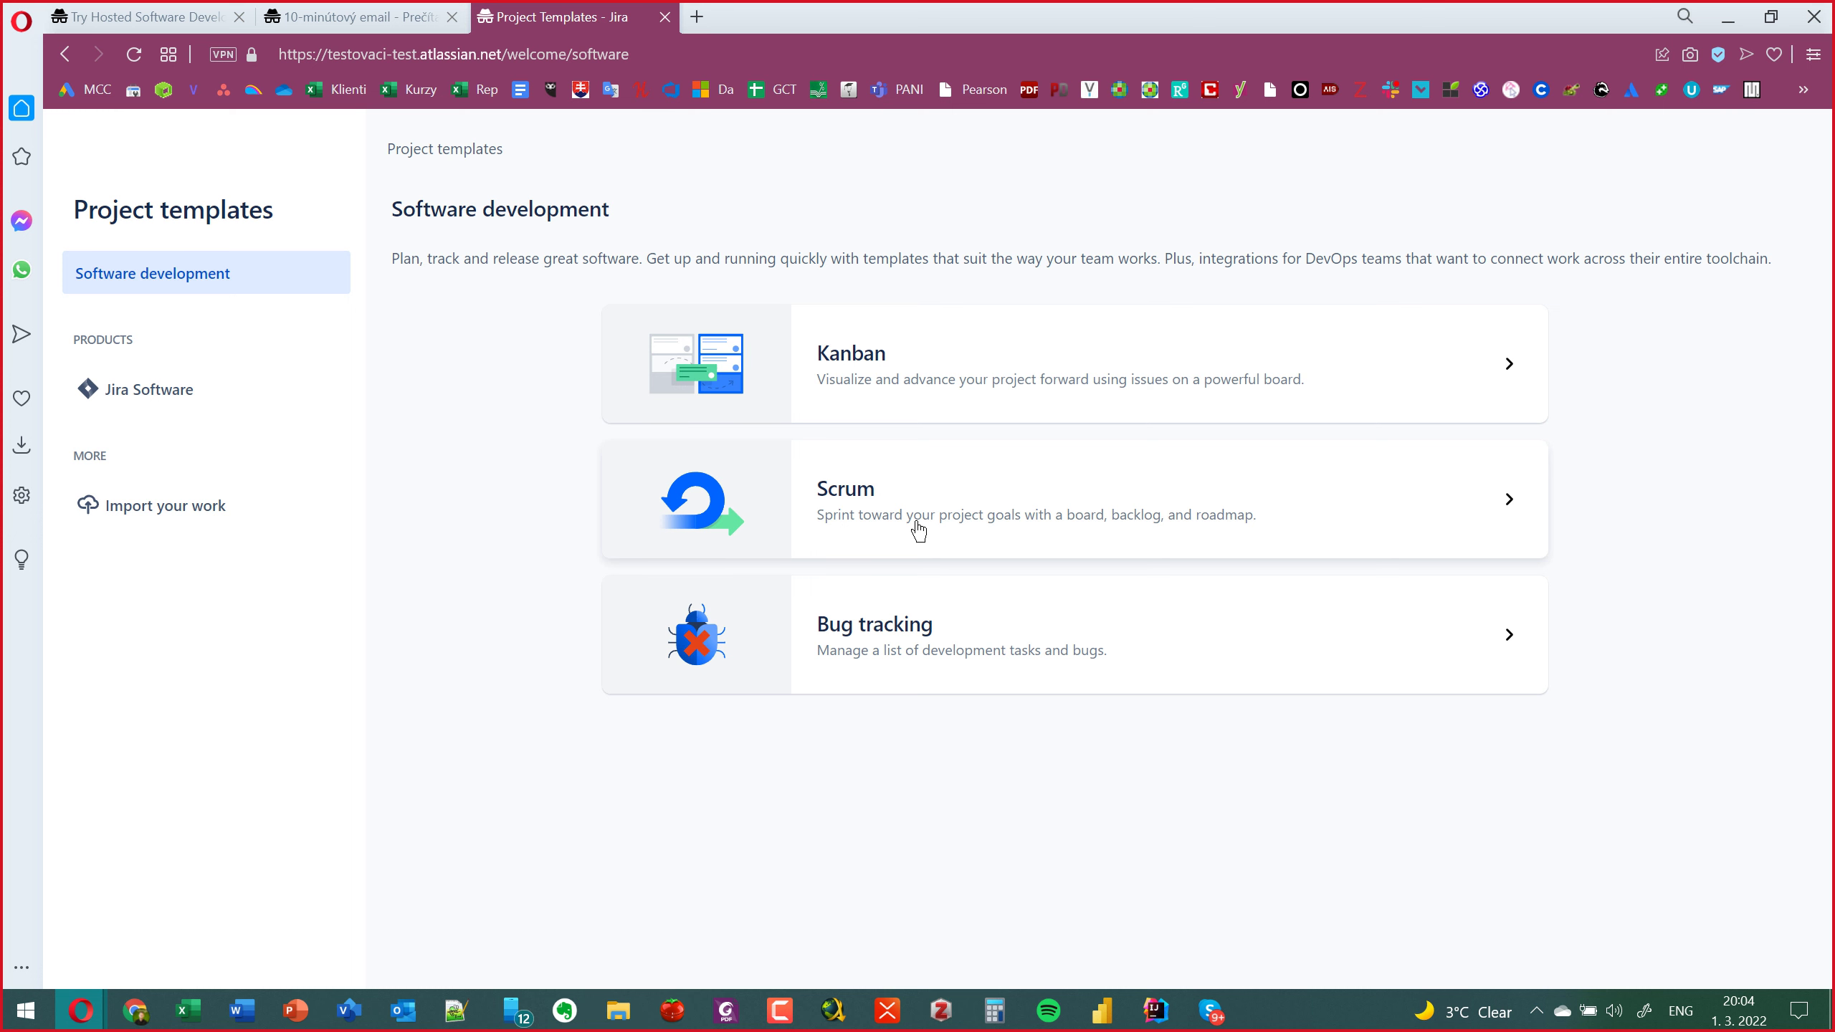
Open the Scrum template details and scroll through its backlog, sprints, issue types and workflow.
left_click(919, 531)
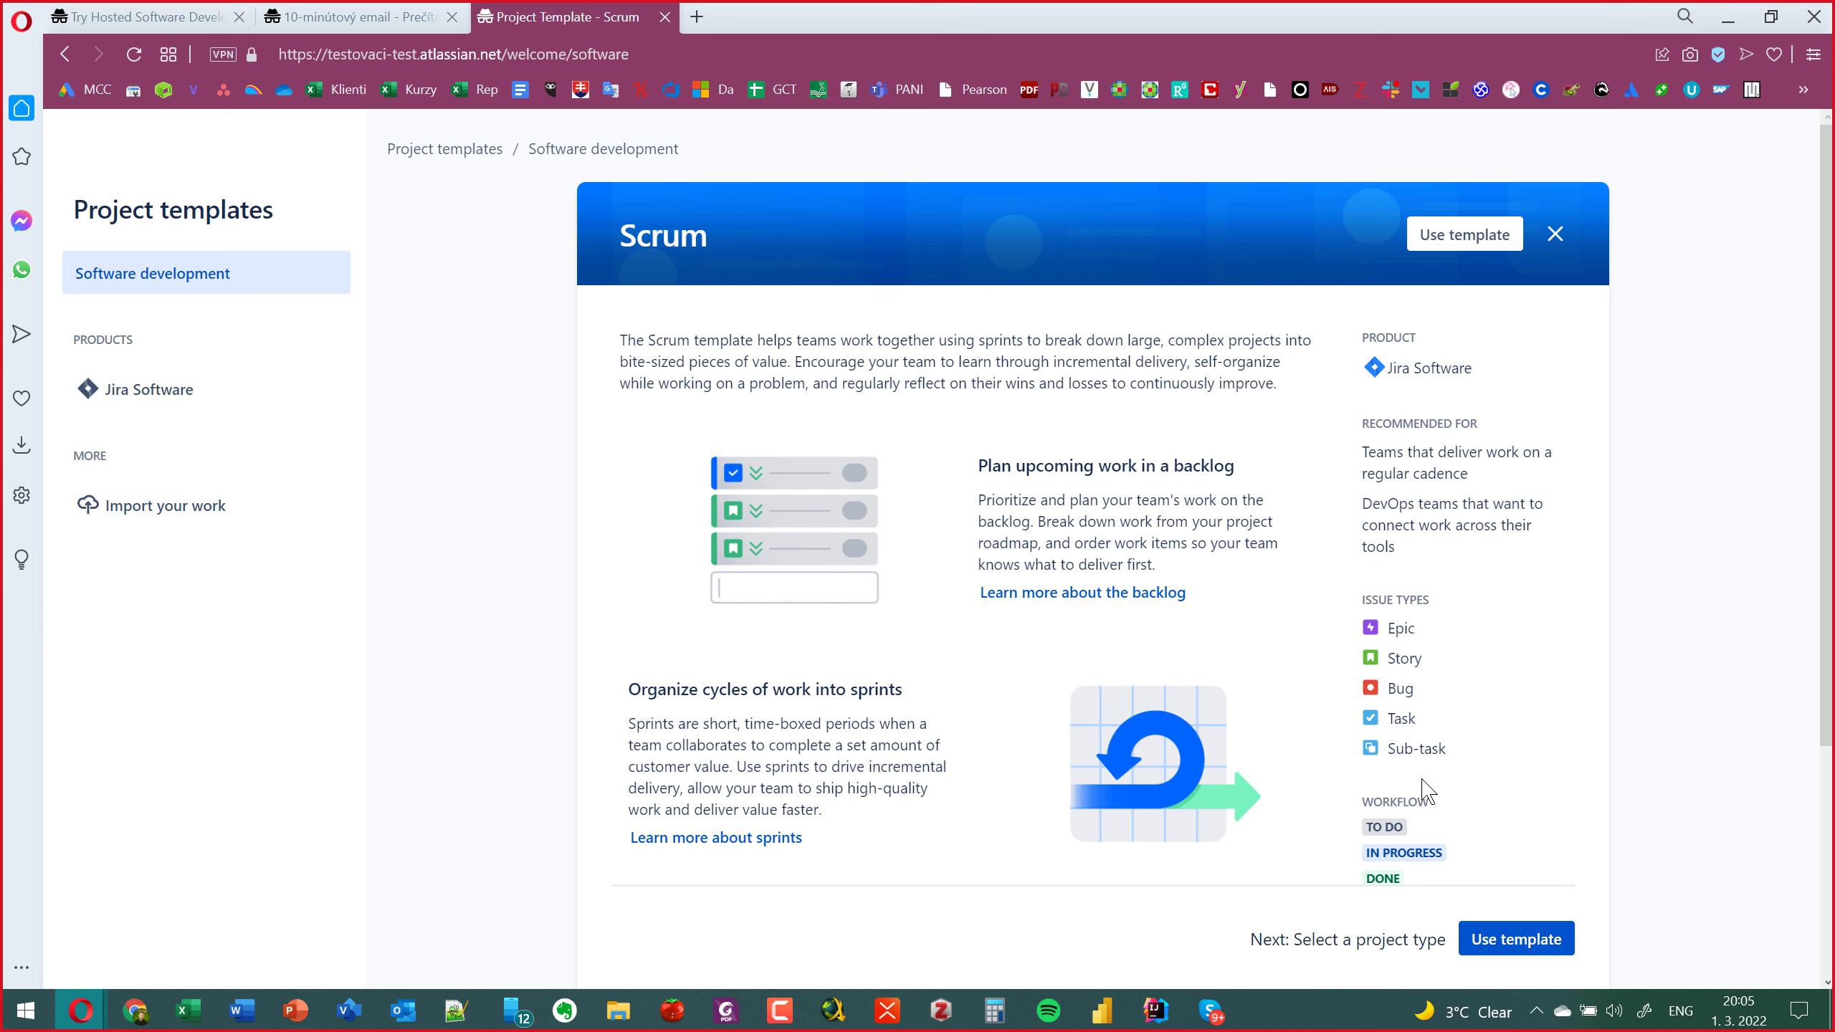
scroll(1495, 734, "down", 2)
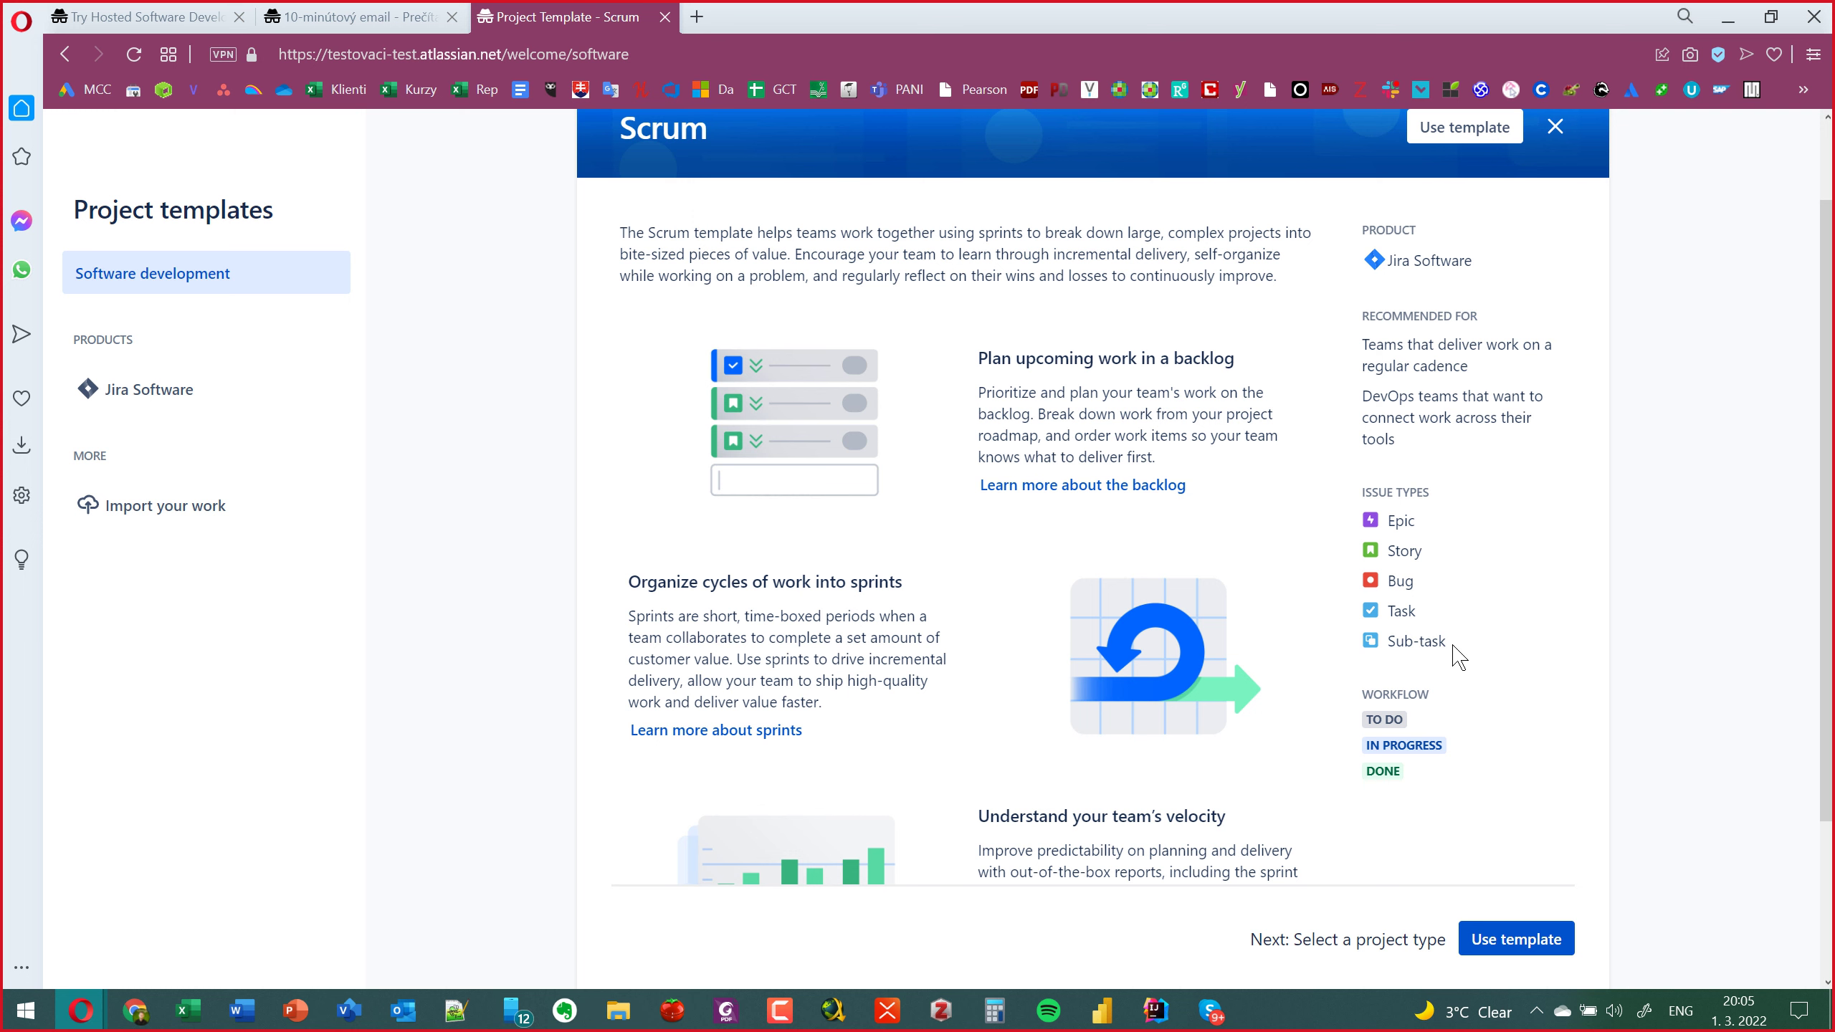
scroll(1457, 657, "up", 2)
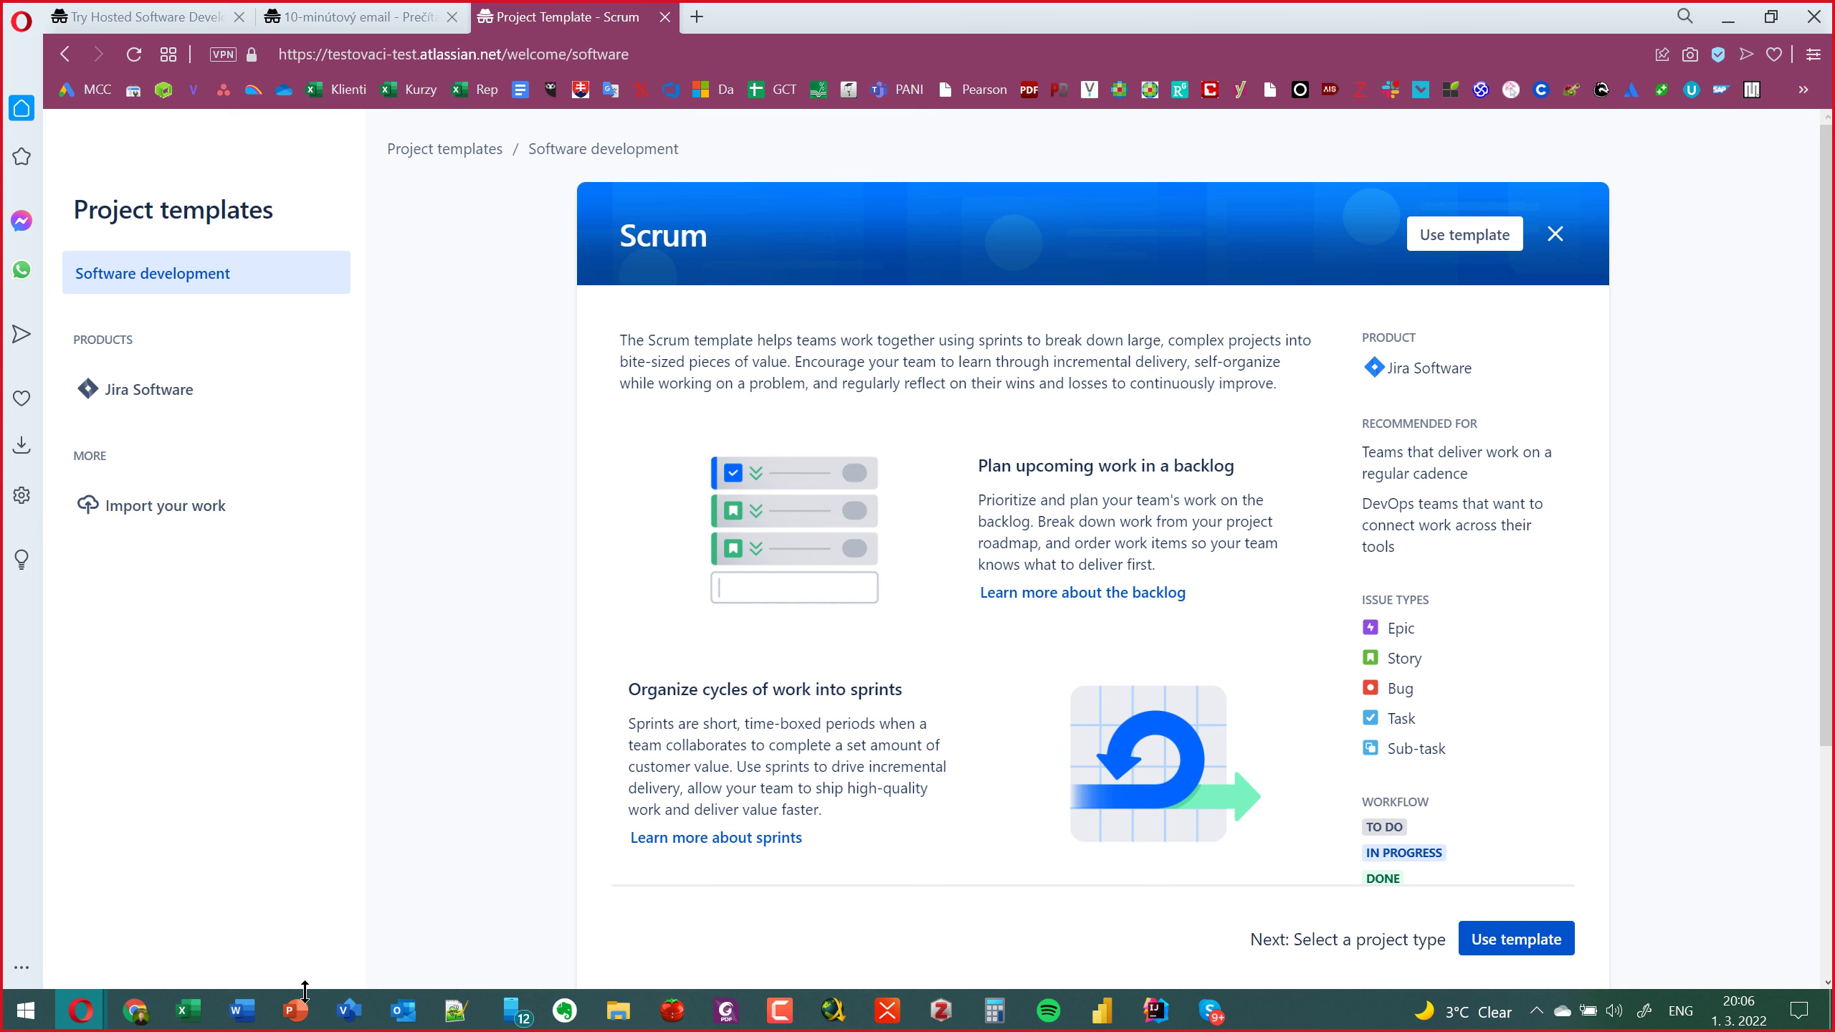
Bring PowerPoint to the front and show slide 20, the 'USER STORIES' diagram.
left_click(296, 1012)
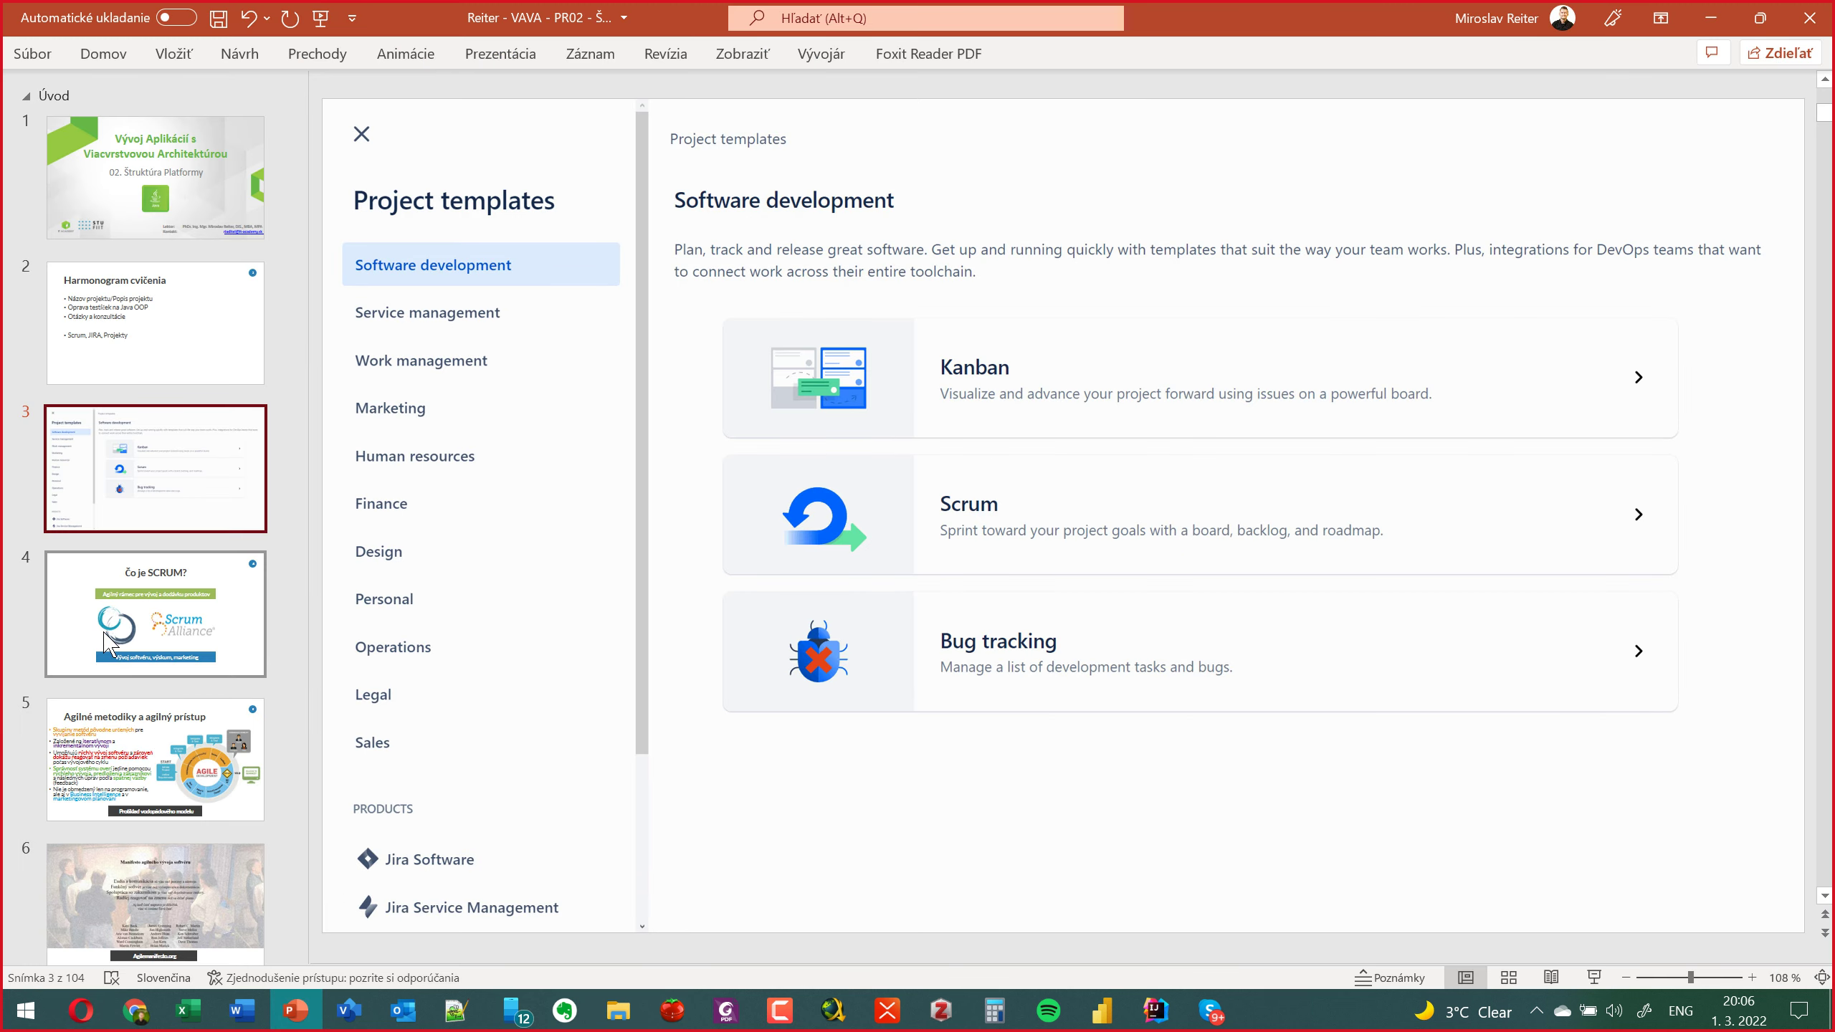
scroll(109, 643, "down", 2)
scroll(108, 643, "down", 10)
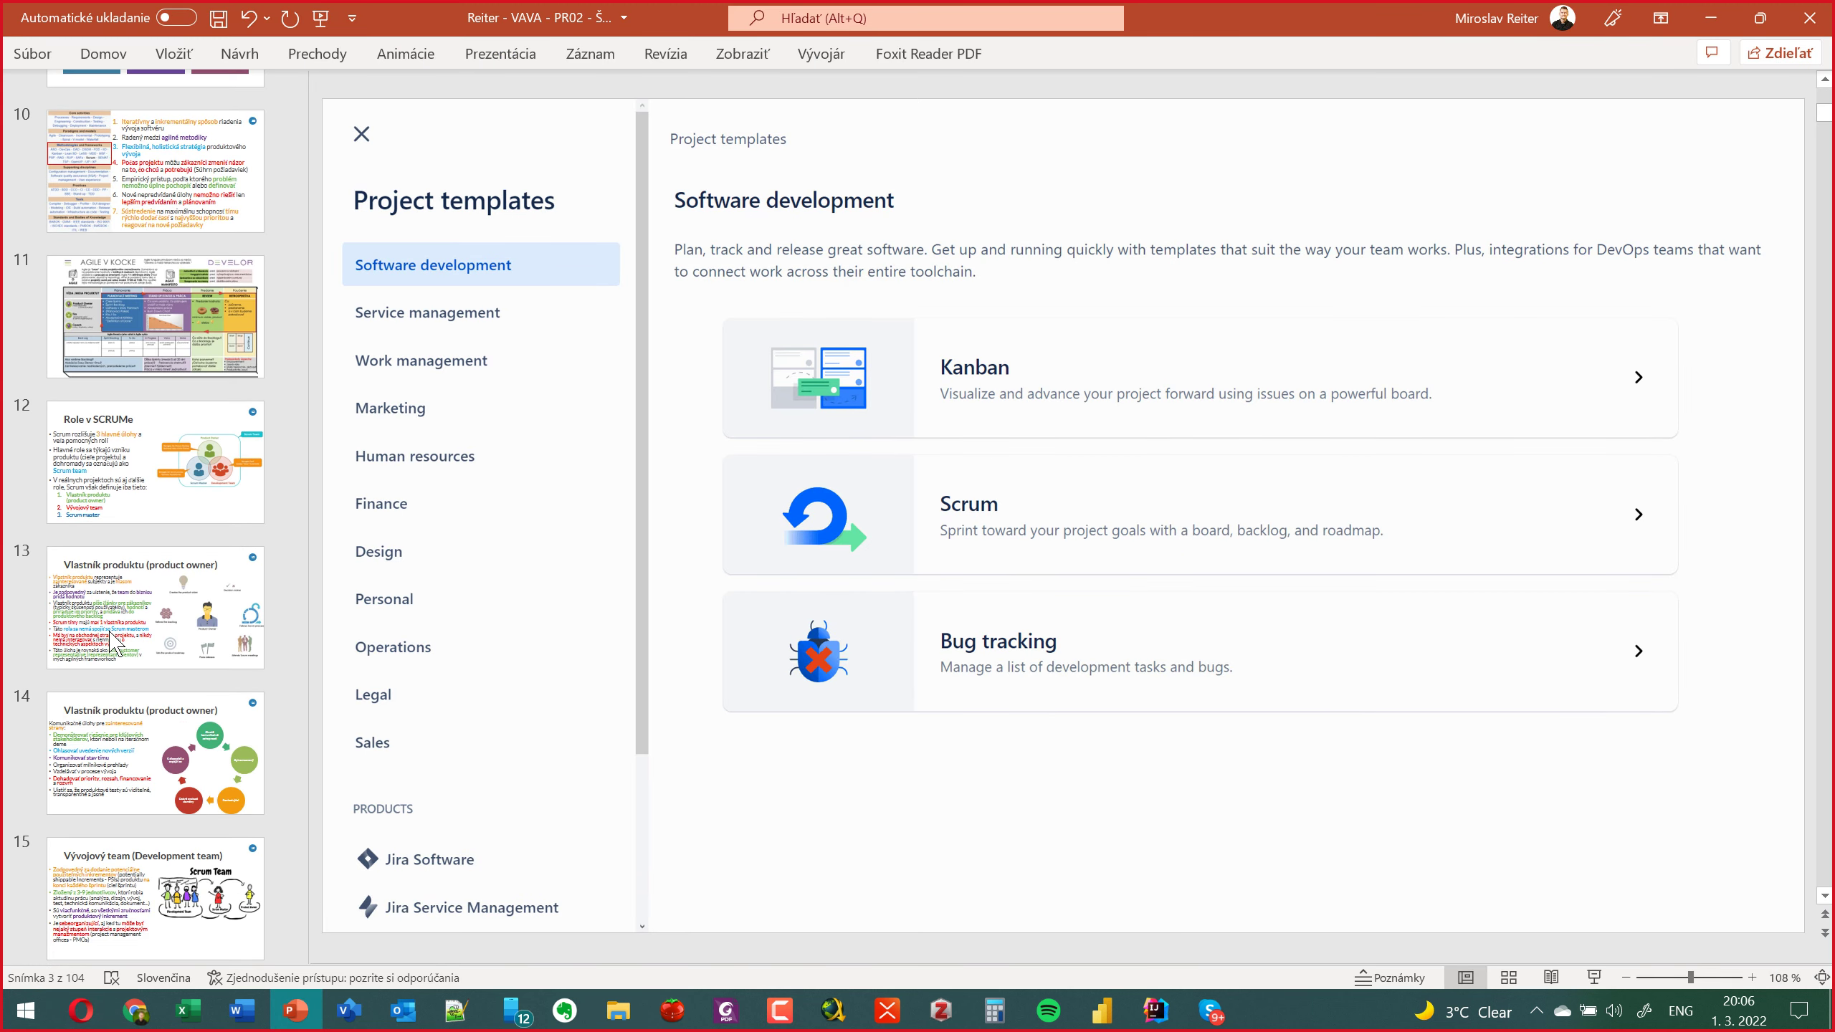
scroll(109, 639, "down", 4)
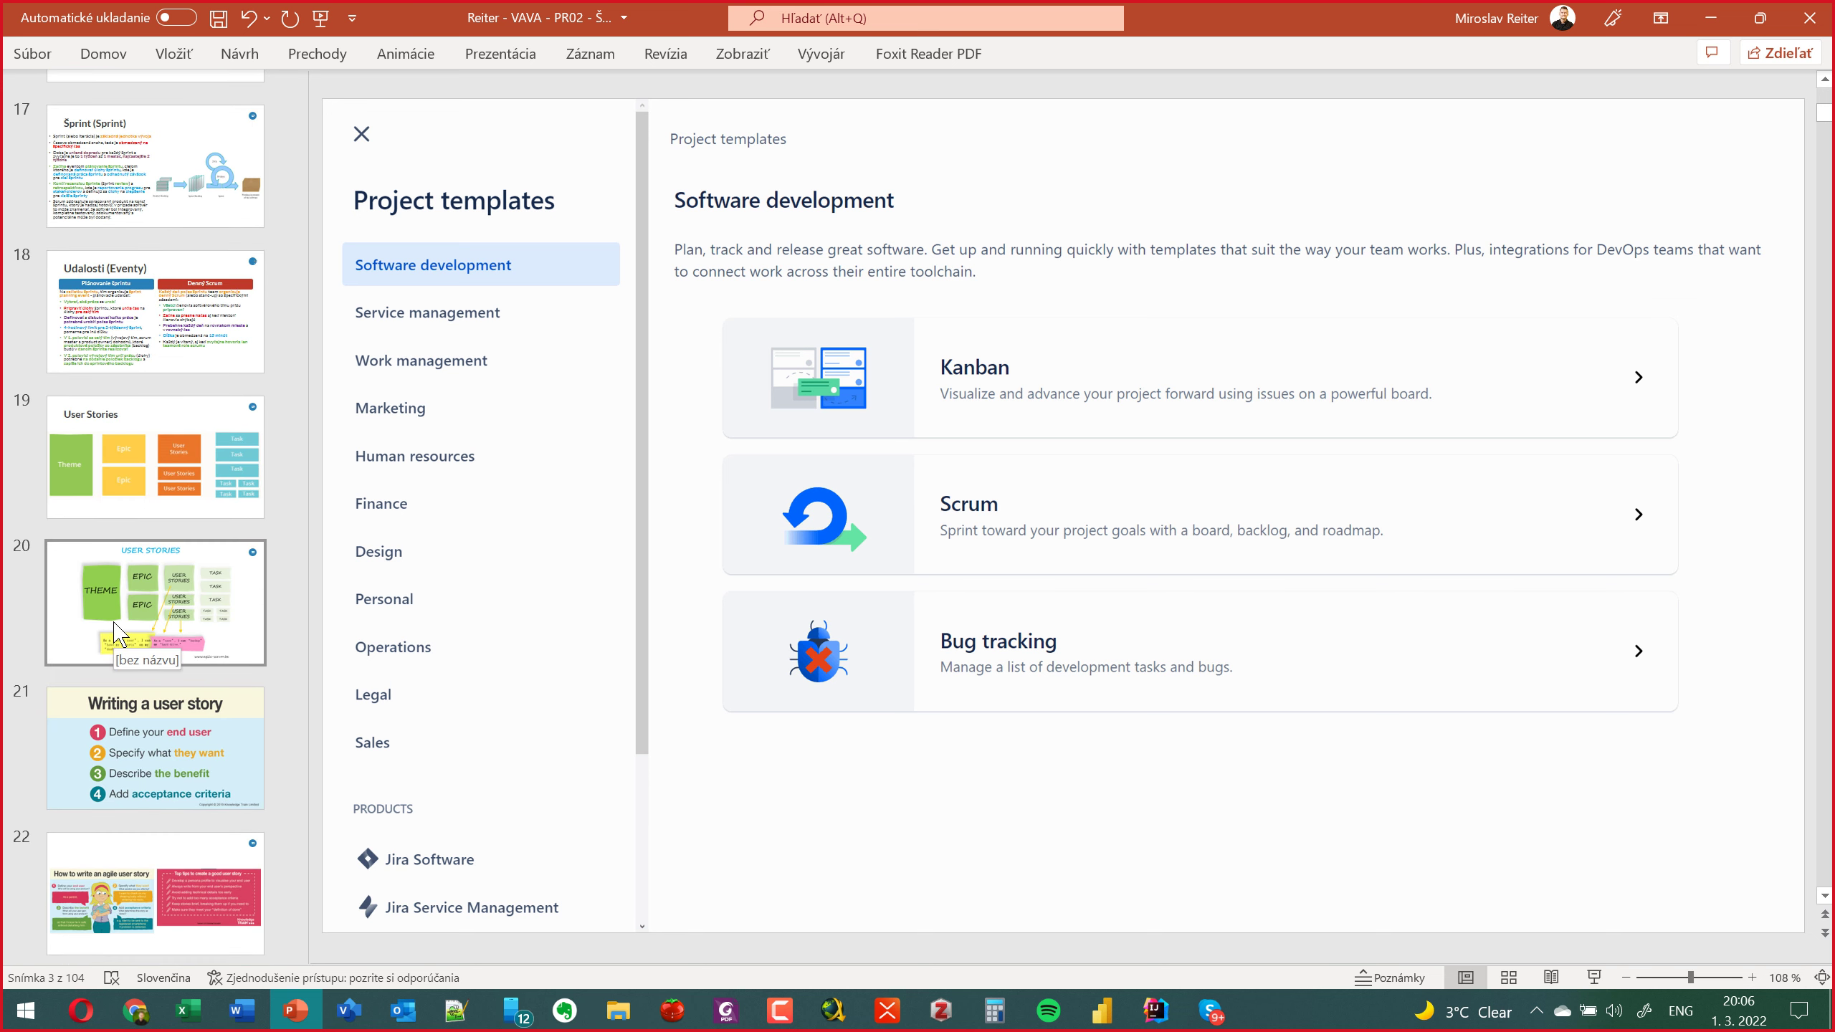
left_click(115, 629)
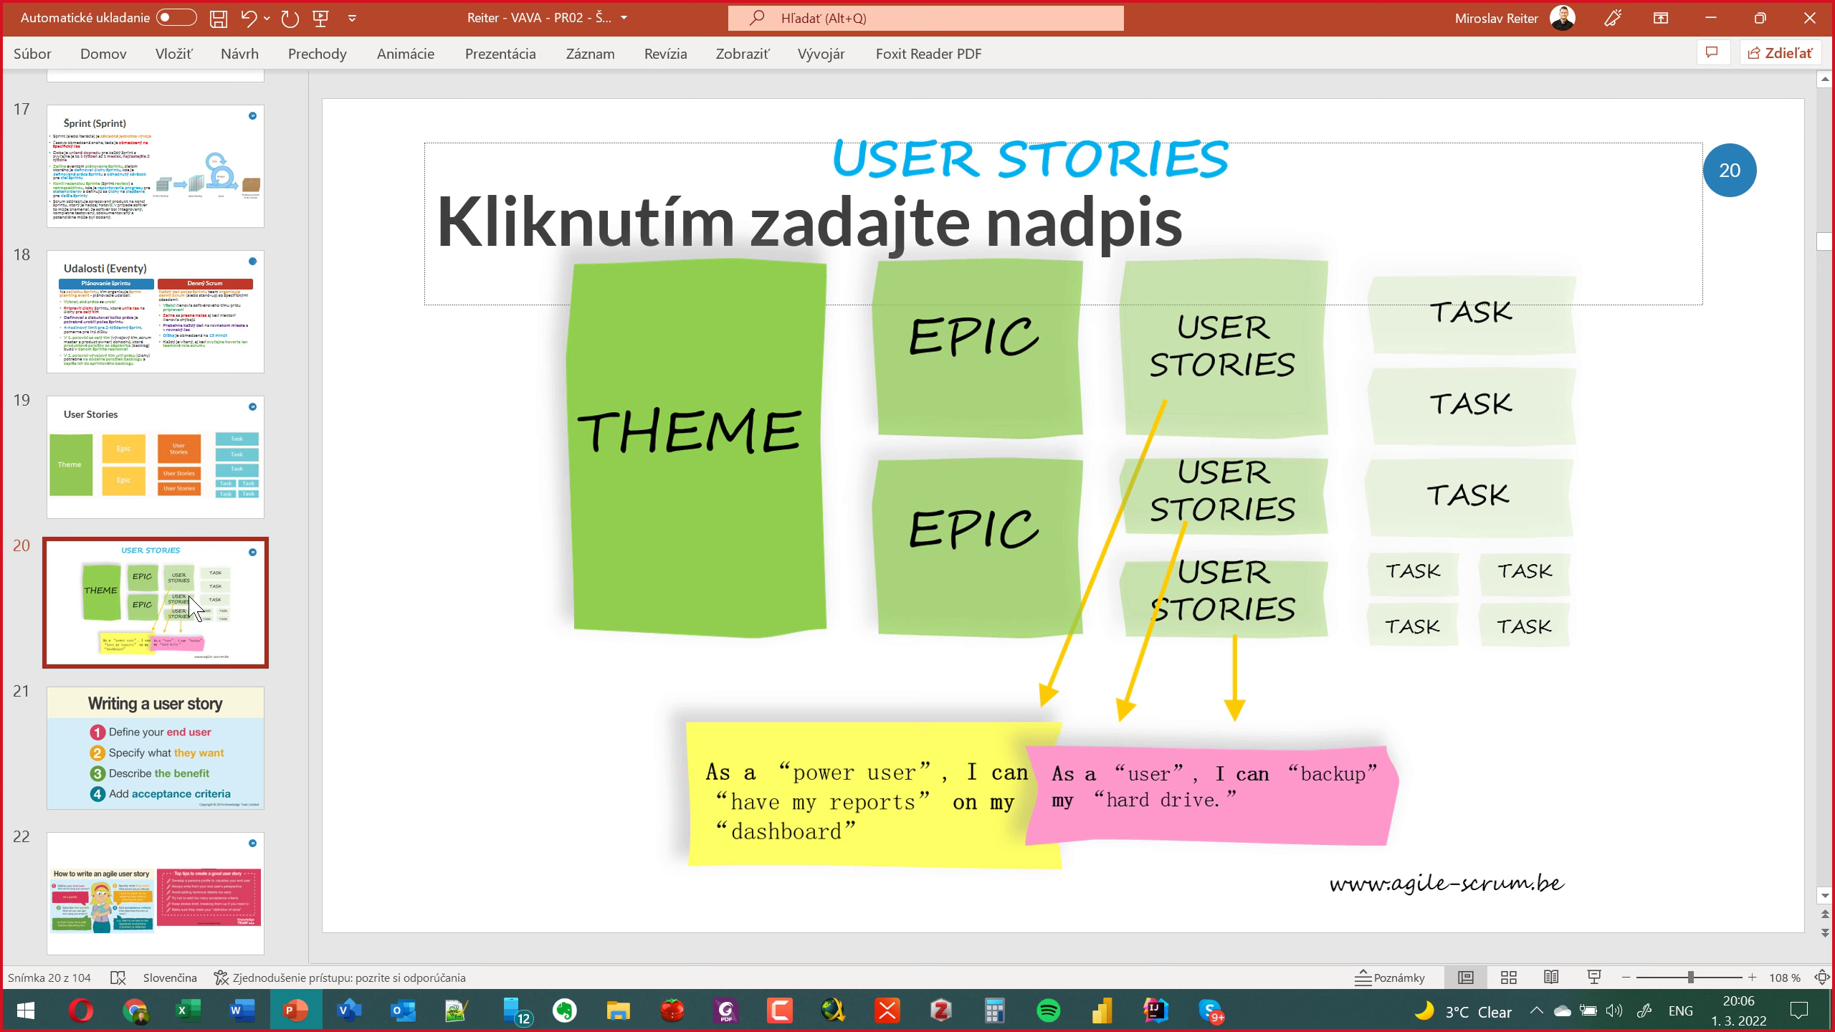
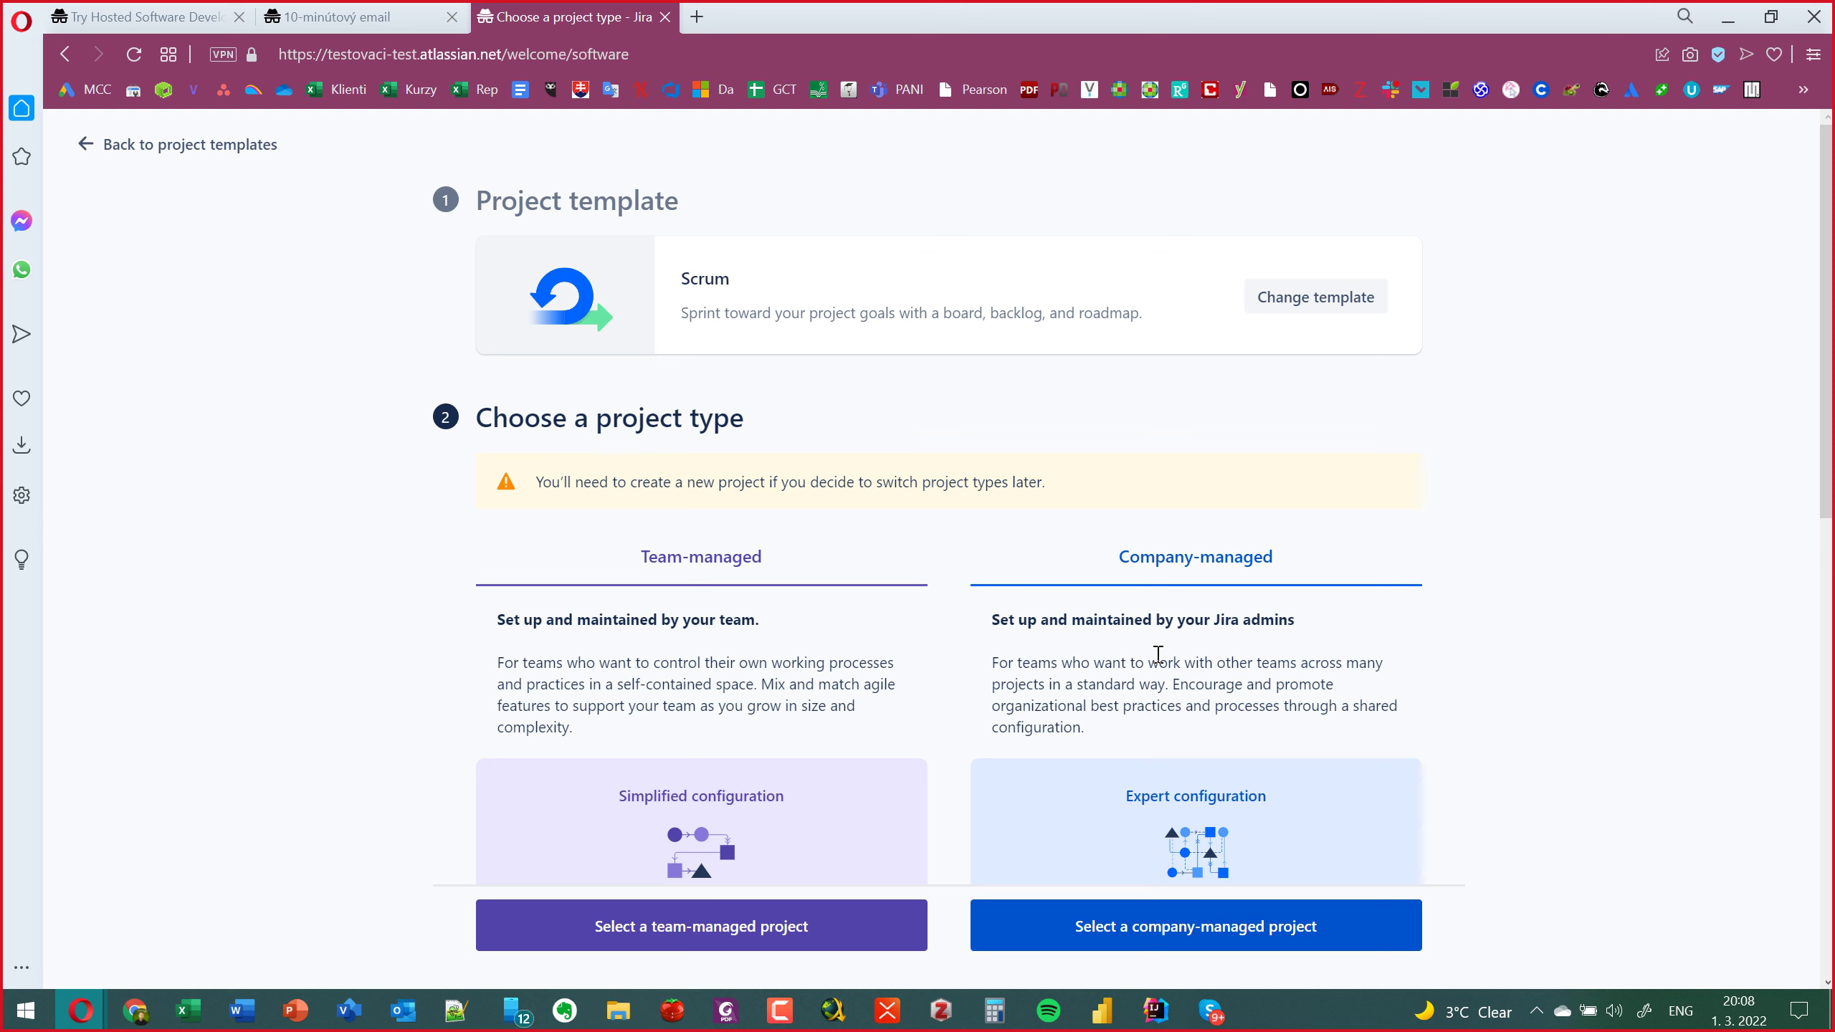
scroll(1159, 654, "down", 1)
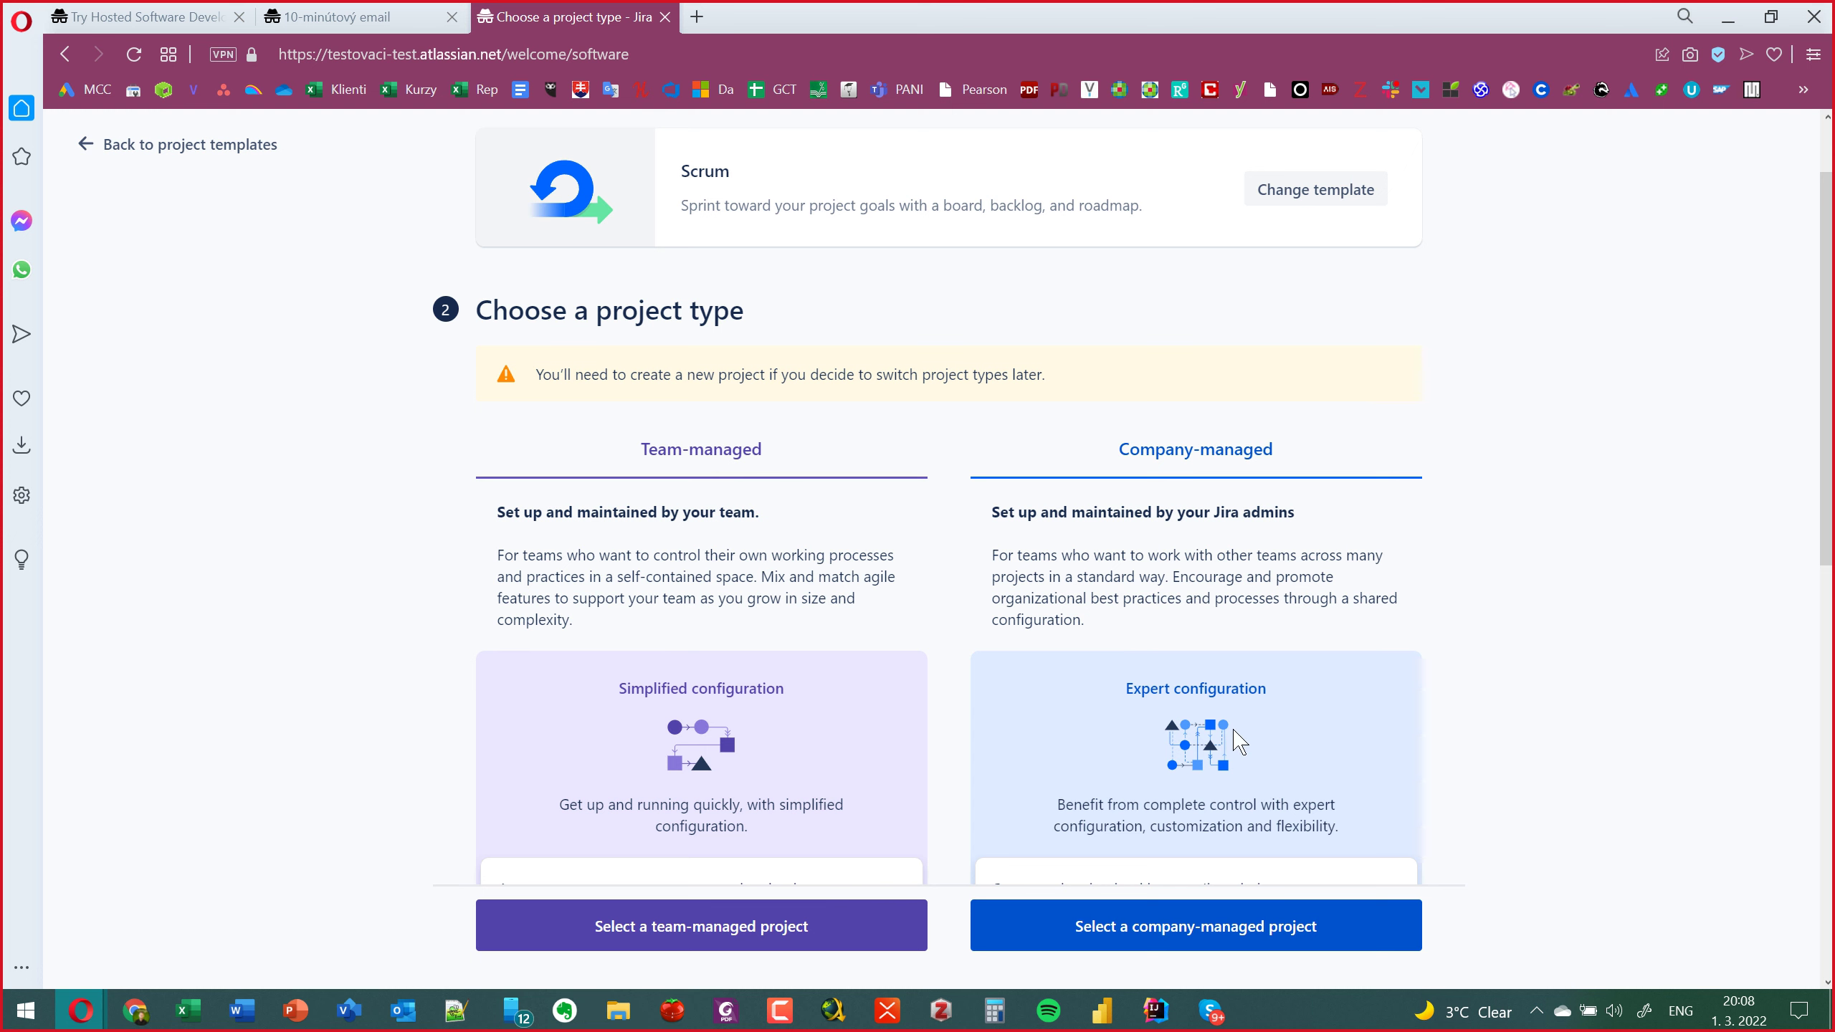
scroll(1195, 759, "down", 1)
scroll(1195, 755, "down", 2)
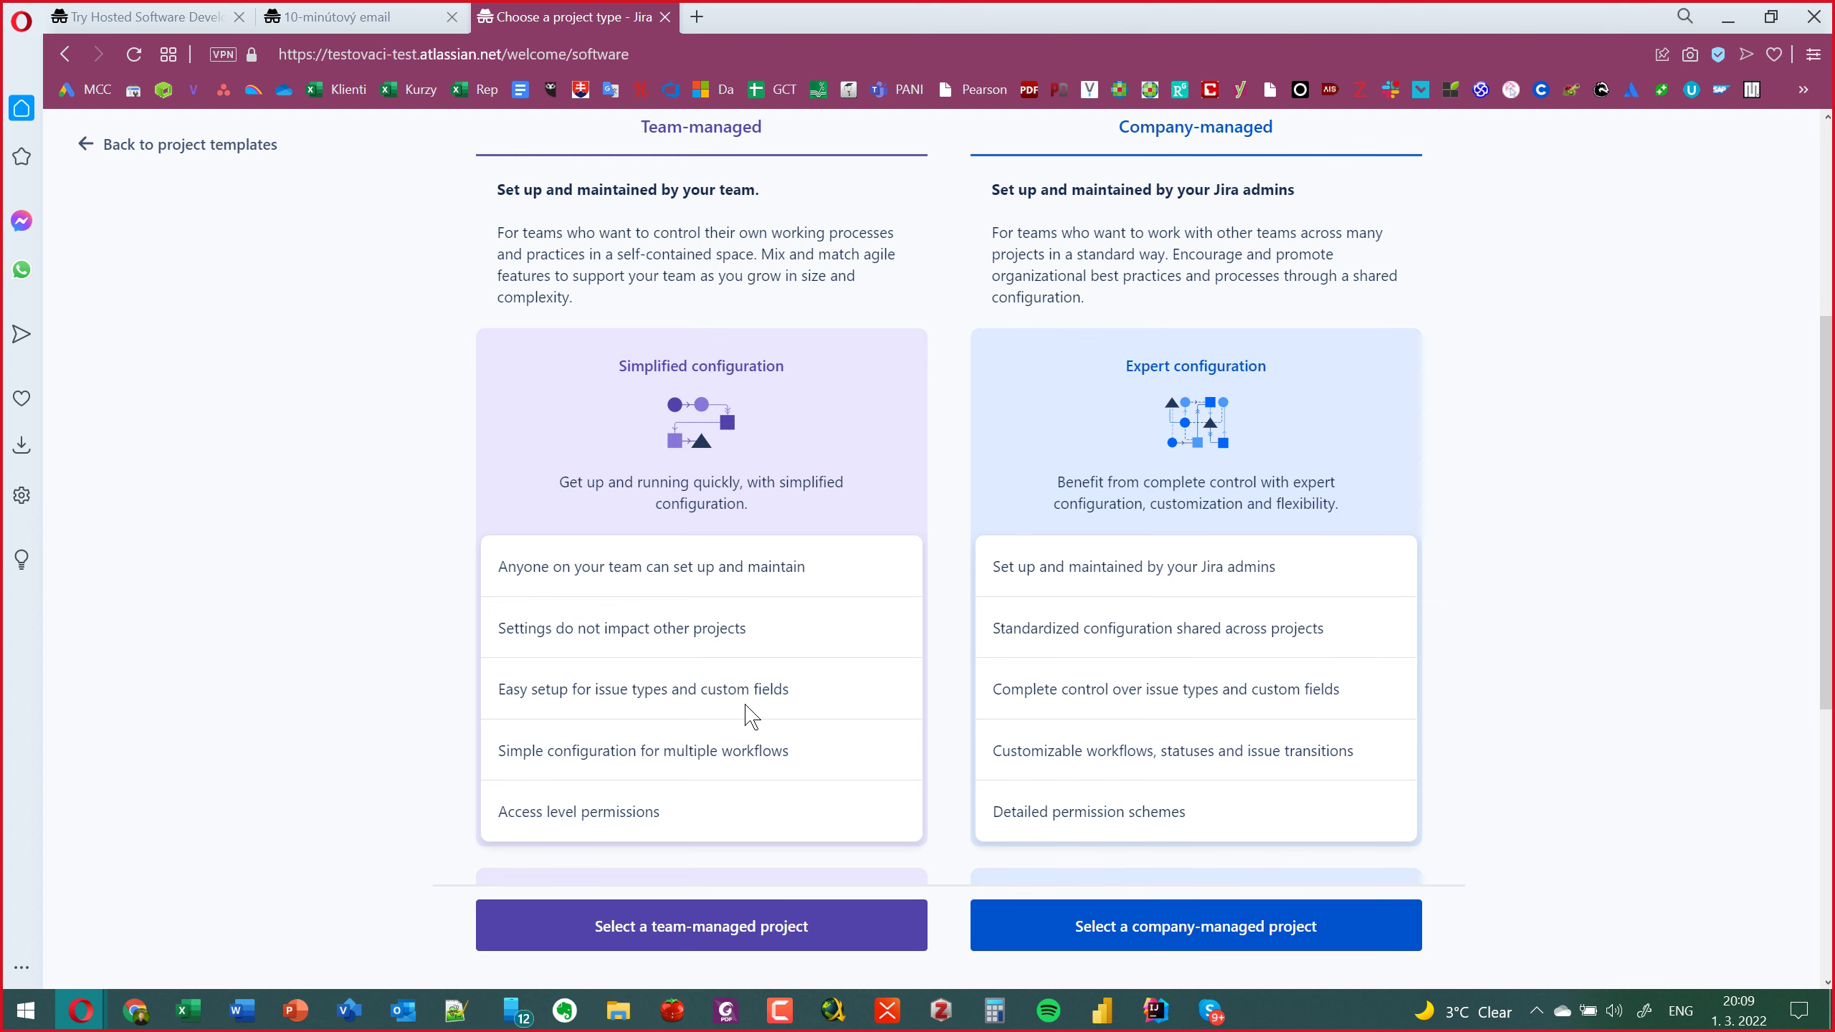
scroll(746, 715, "down", 1)
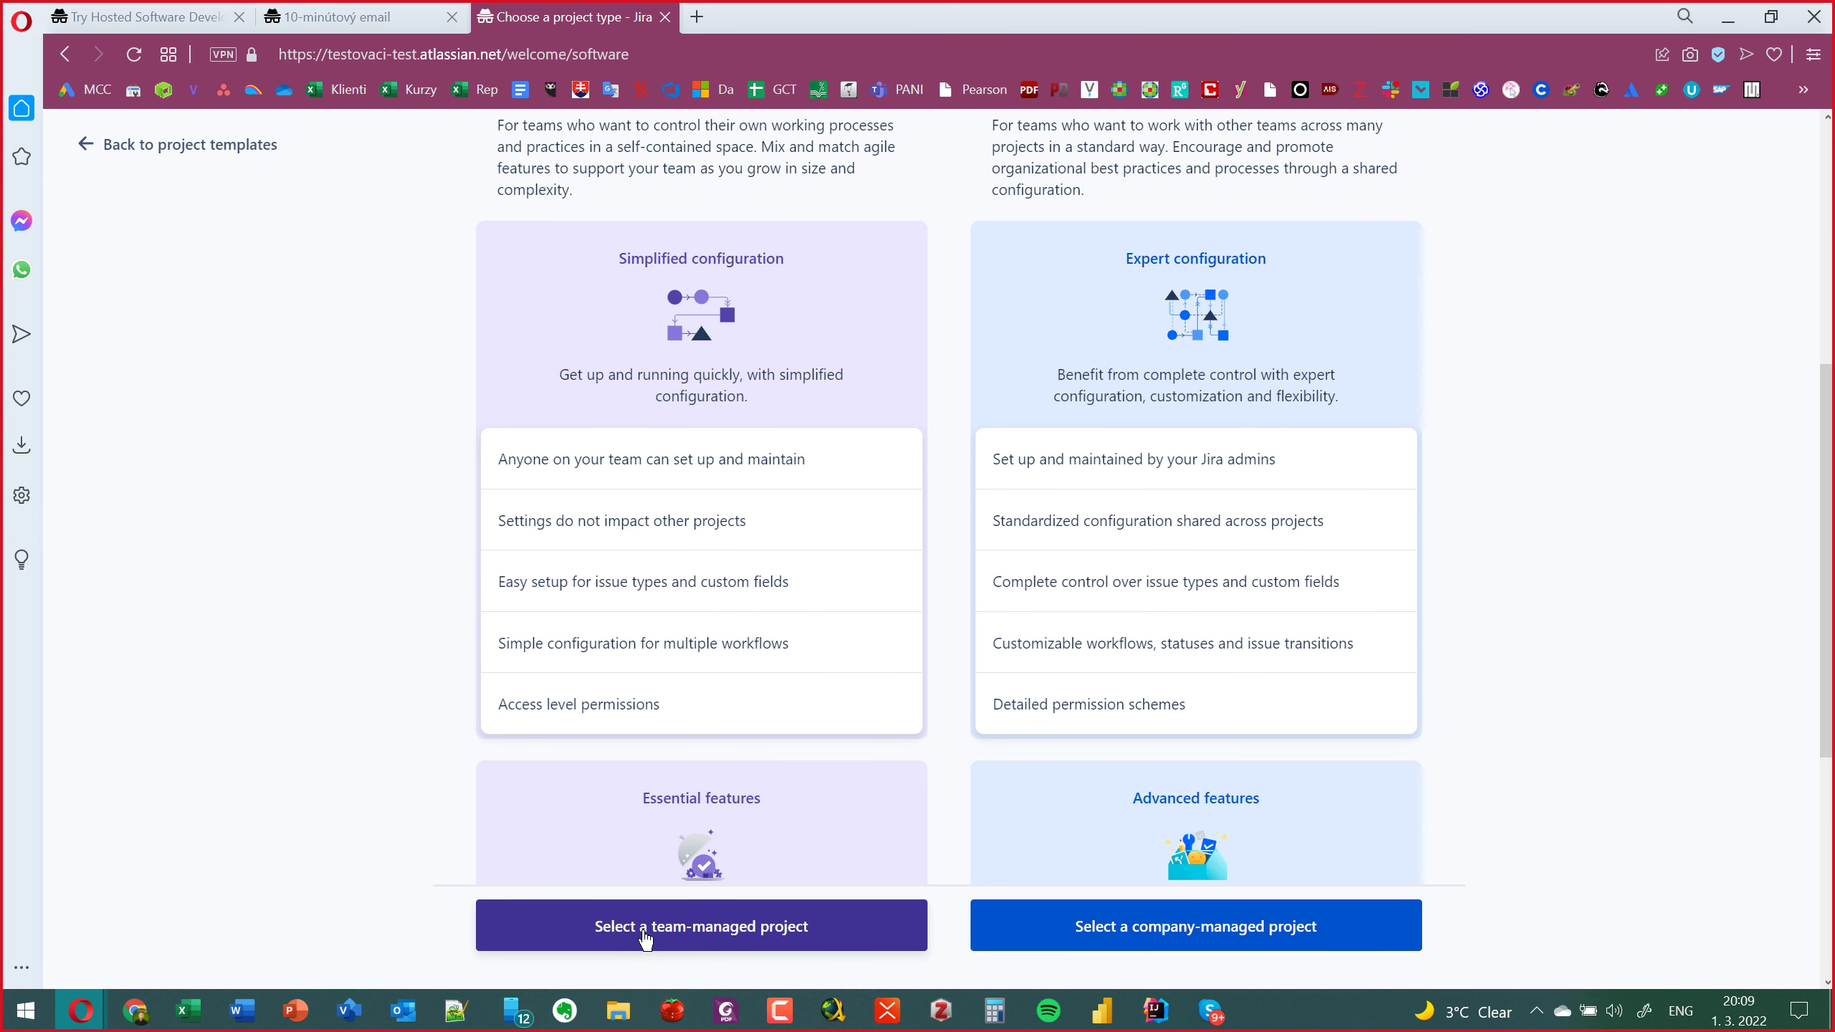
Choose a team-managed project and enter MessCode as the project name.
left_click(645, 938)
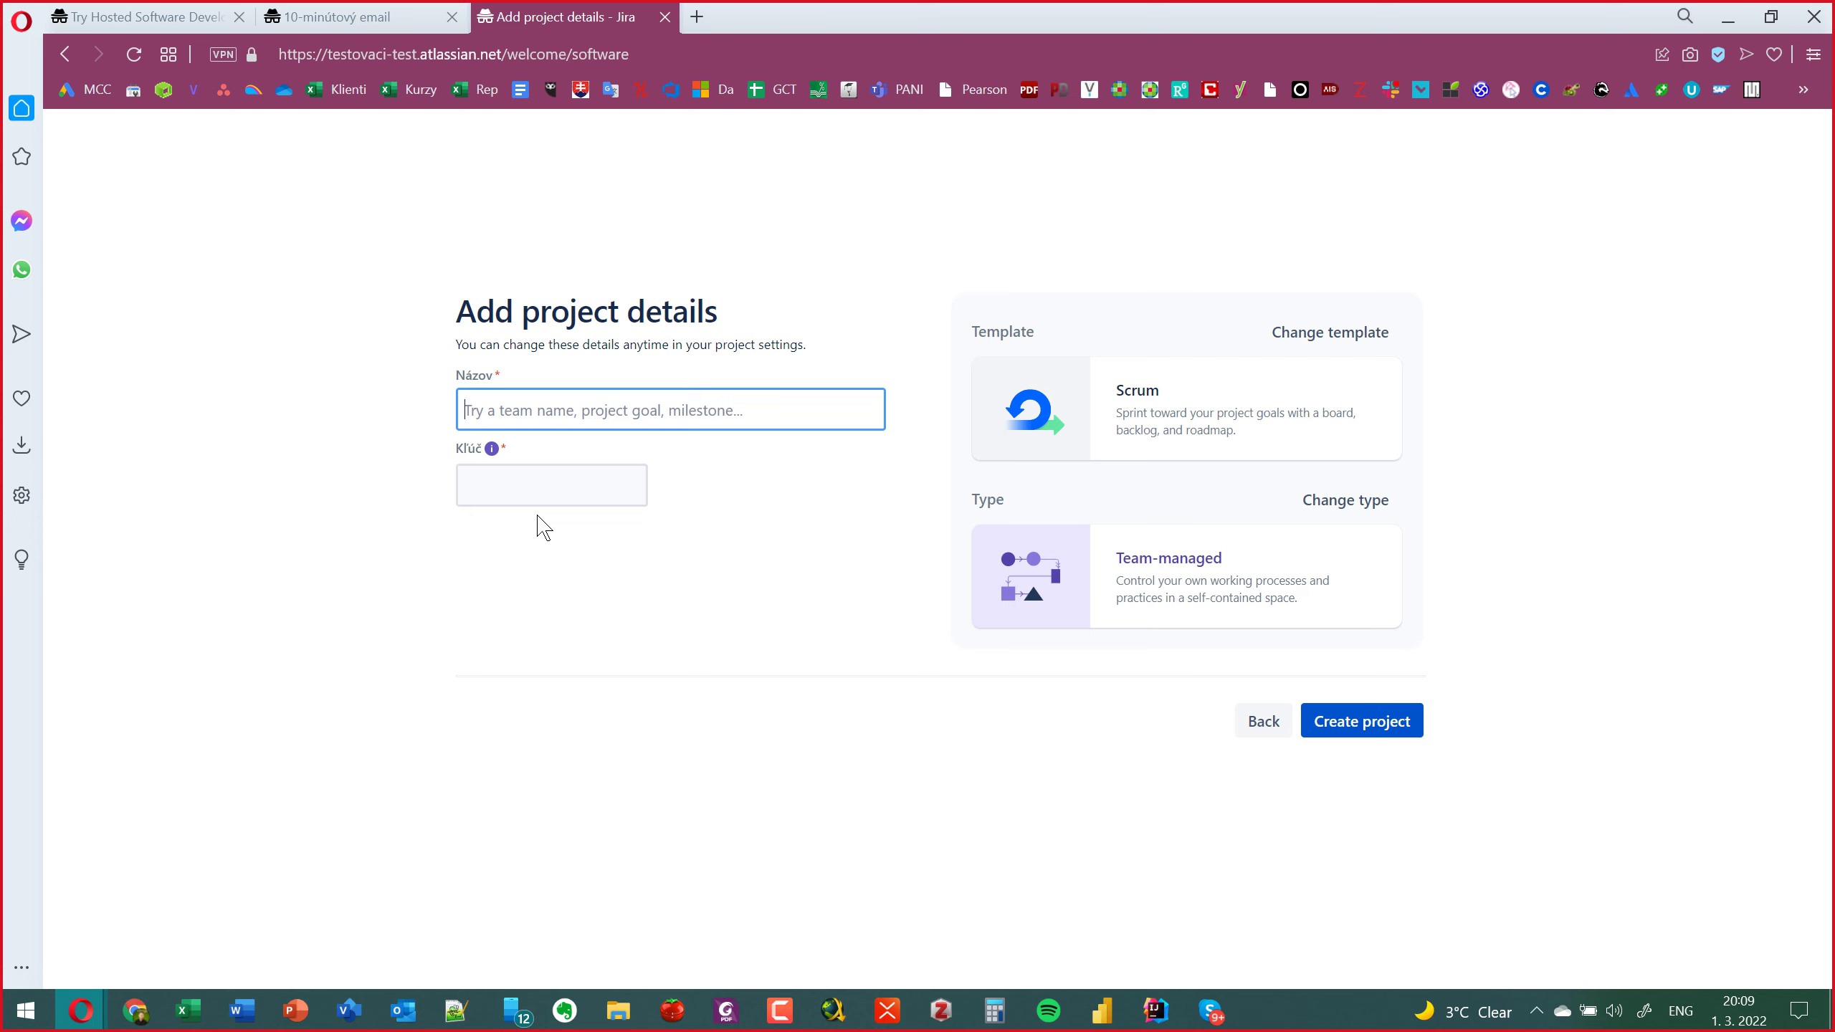
type("ADAM")
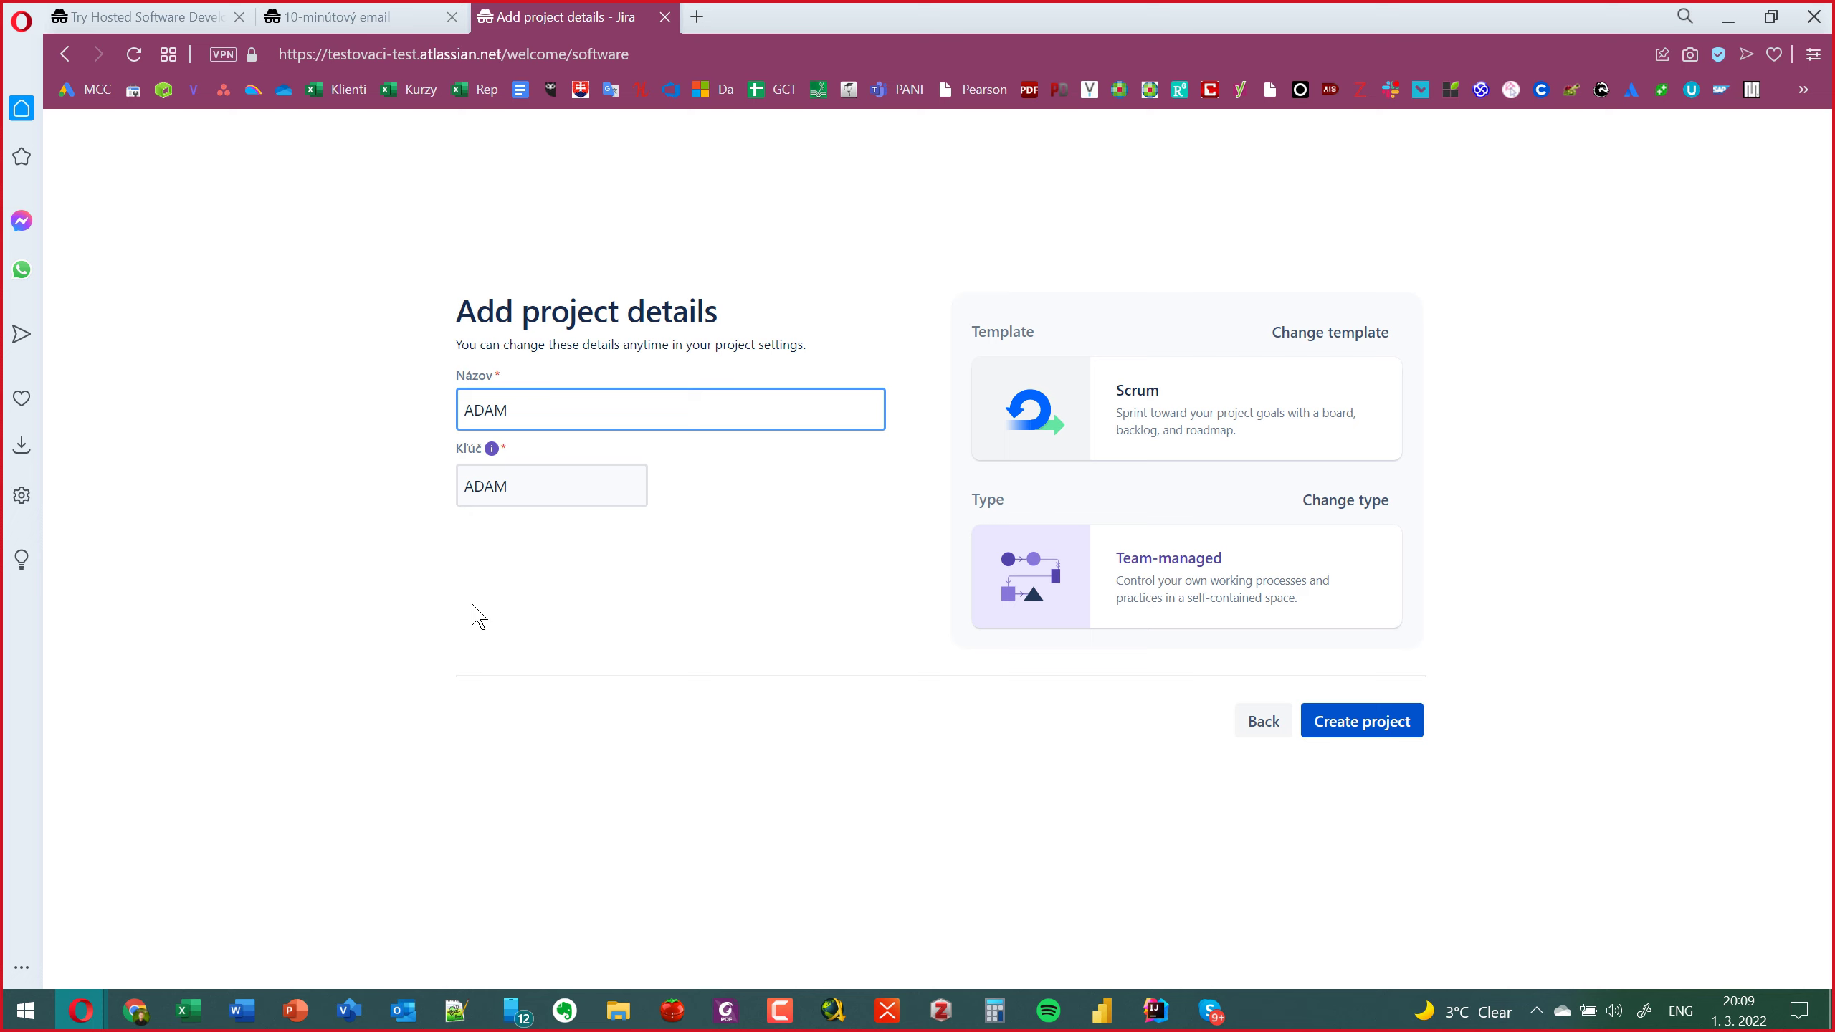
left_click(493, 449)
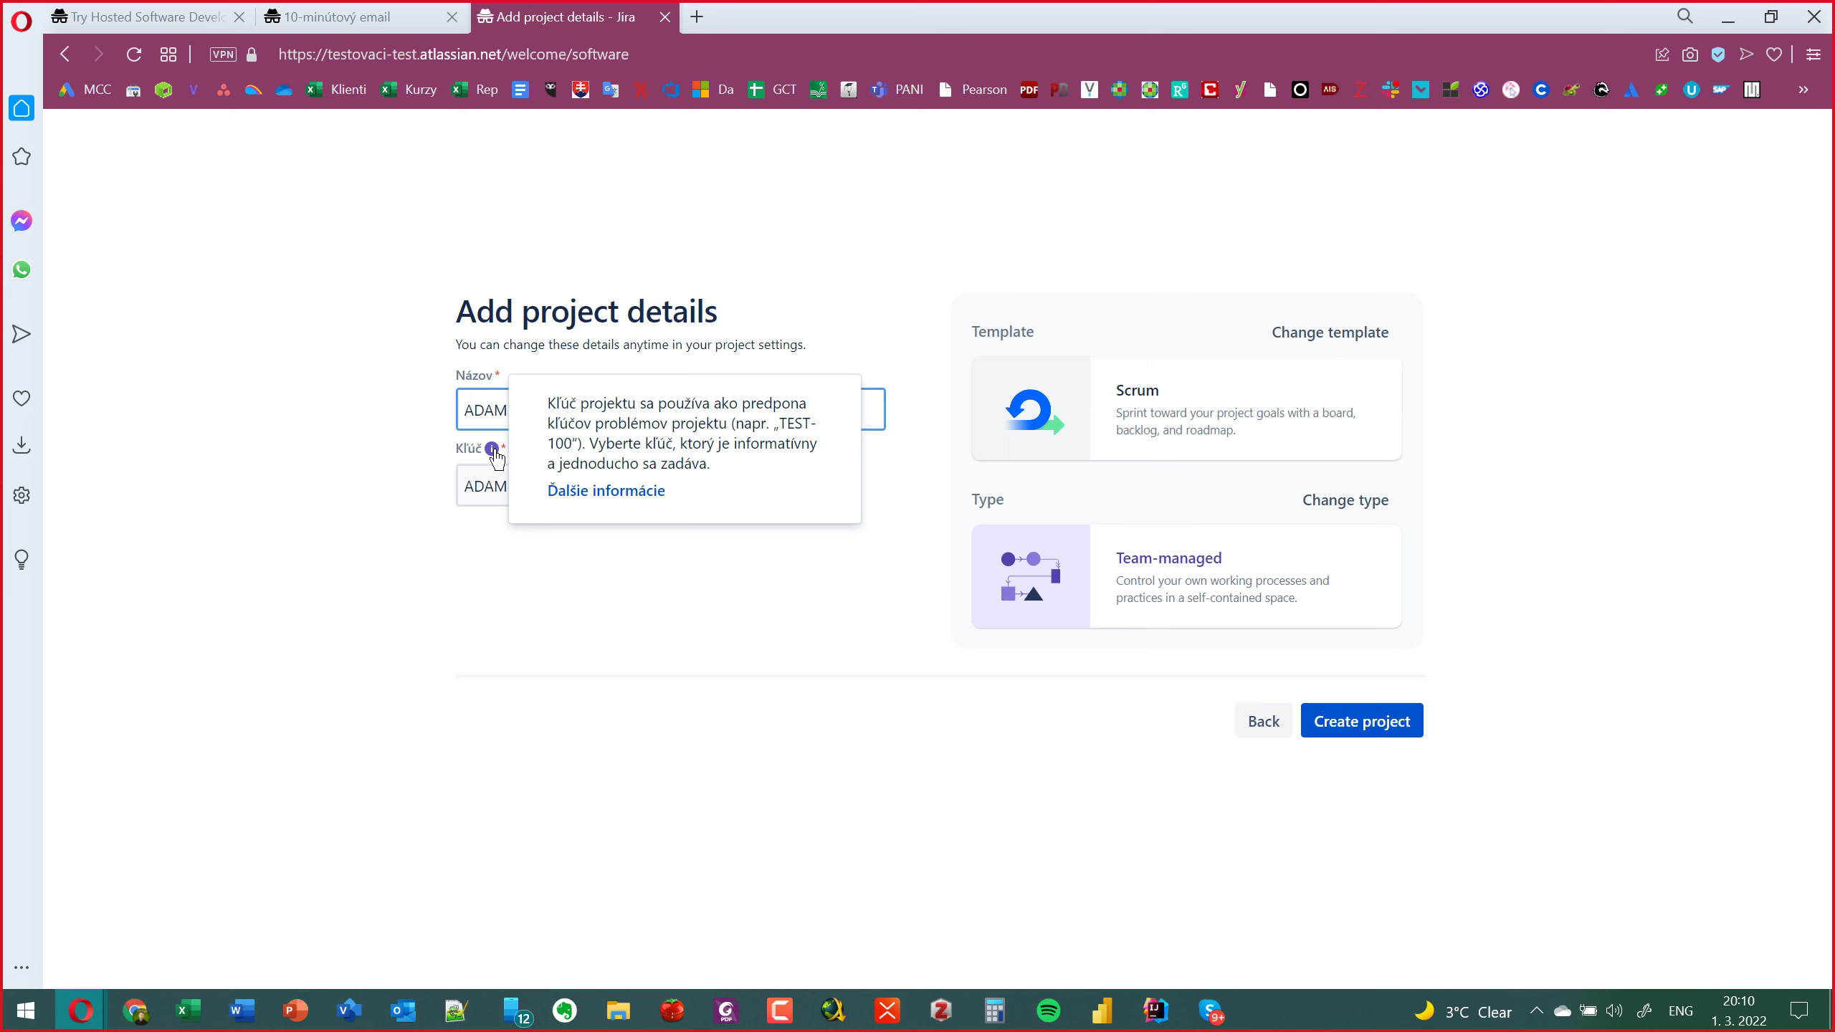
double_click(466, 405)
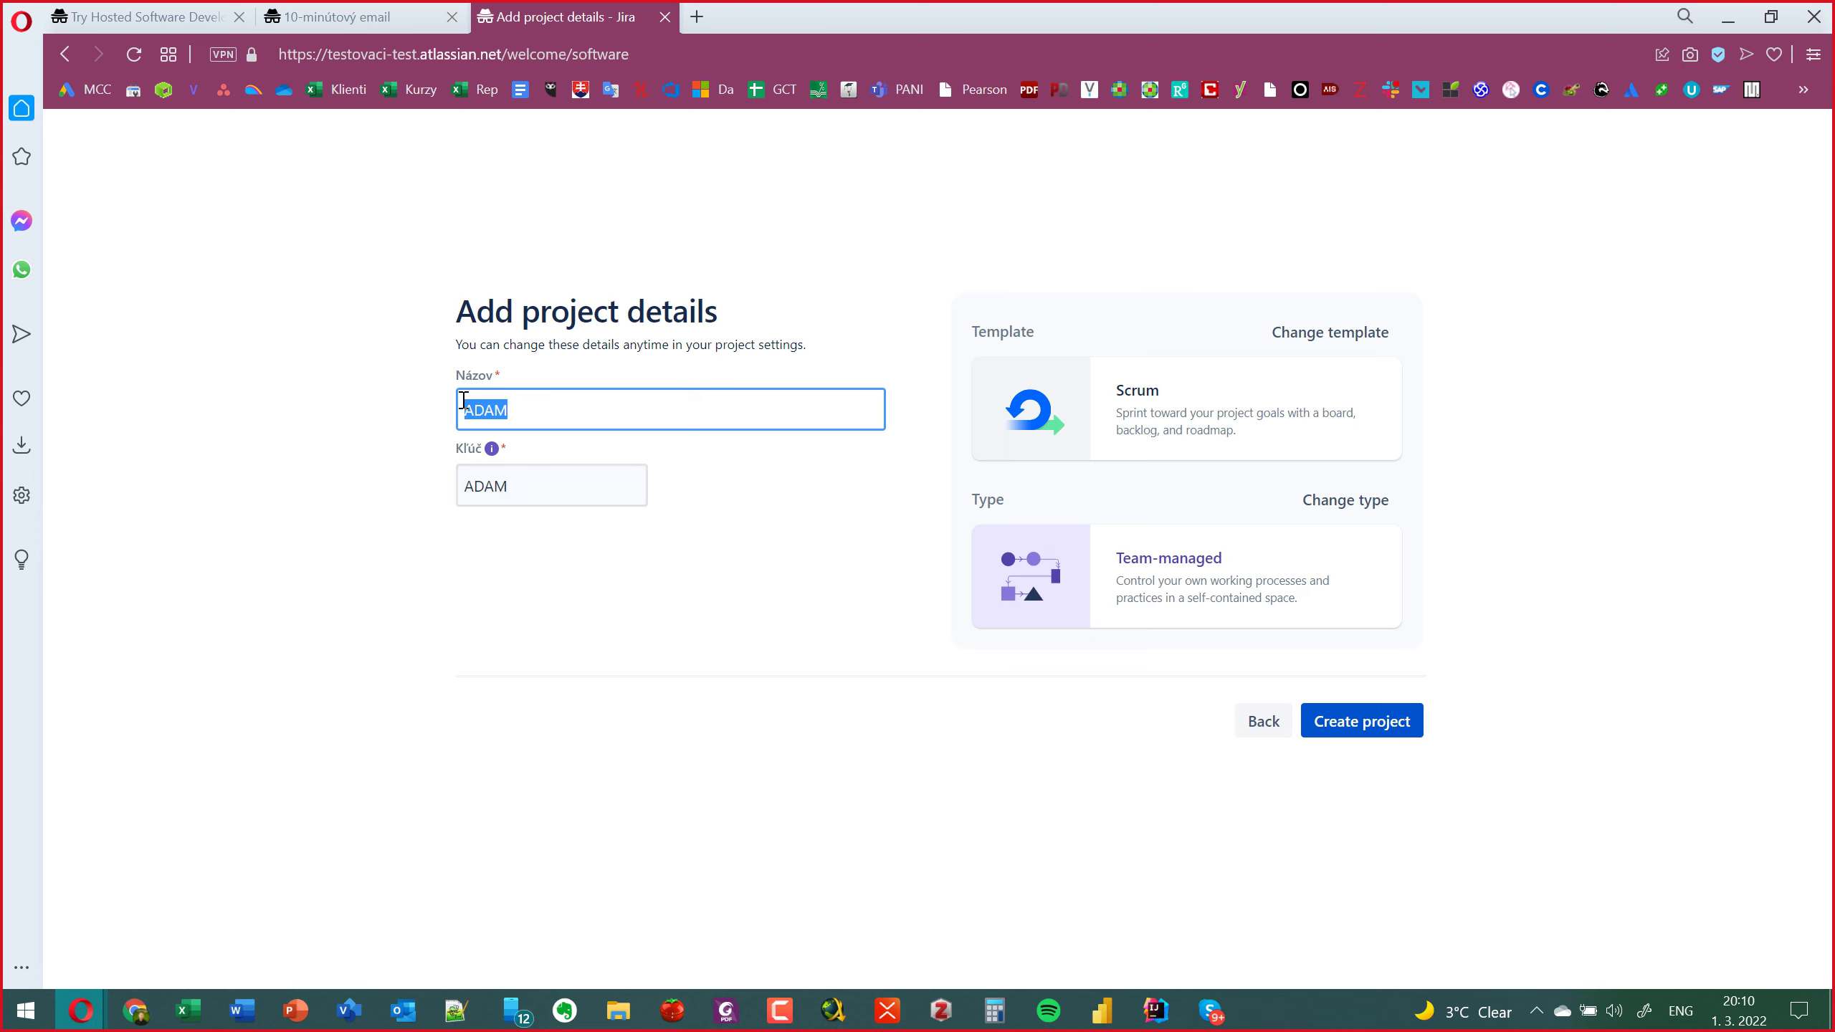
left_click(528, 411)
left_click_drag(529, 412, 373, 427)
type("Me")
key("BackSpace")
key("BackSpace")
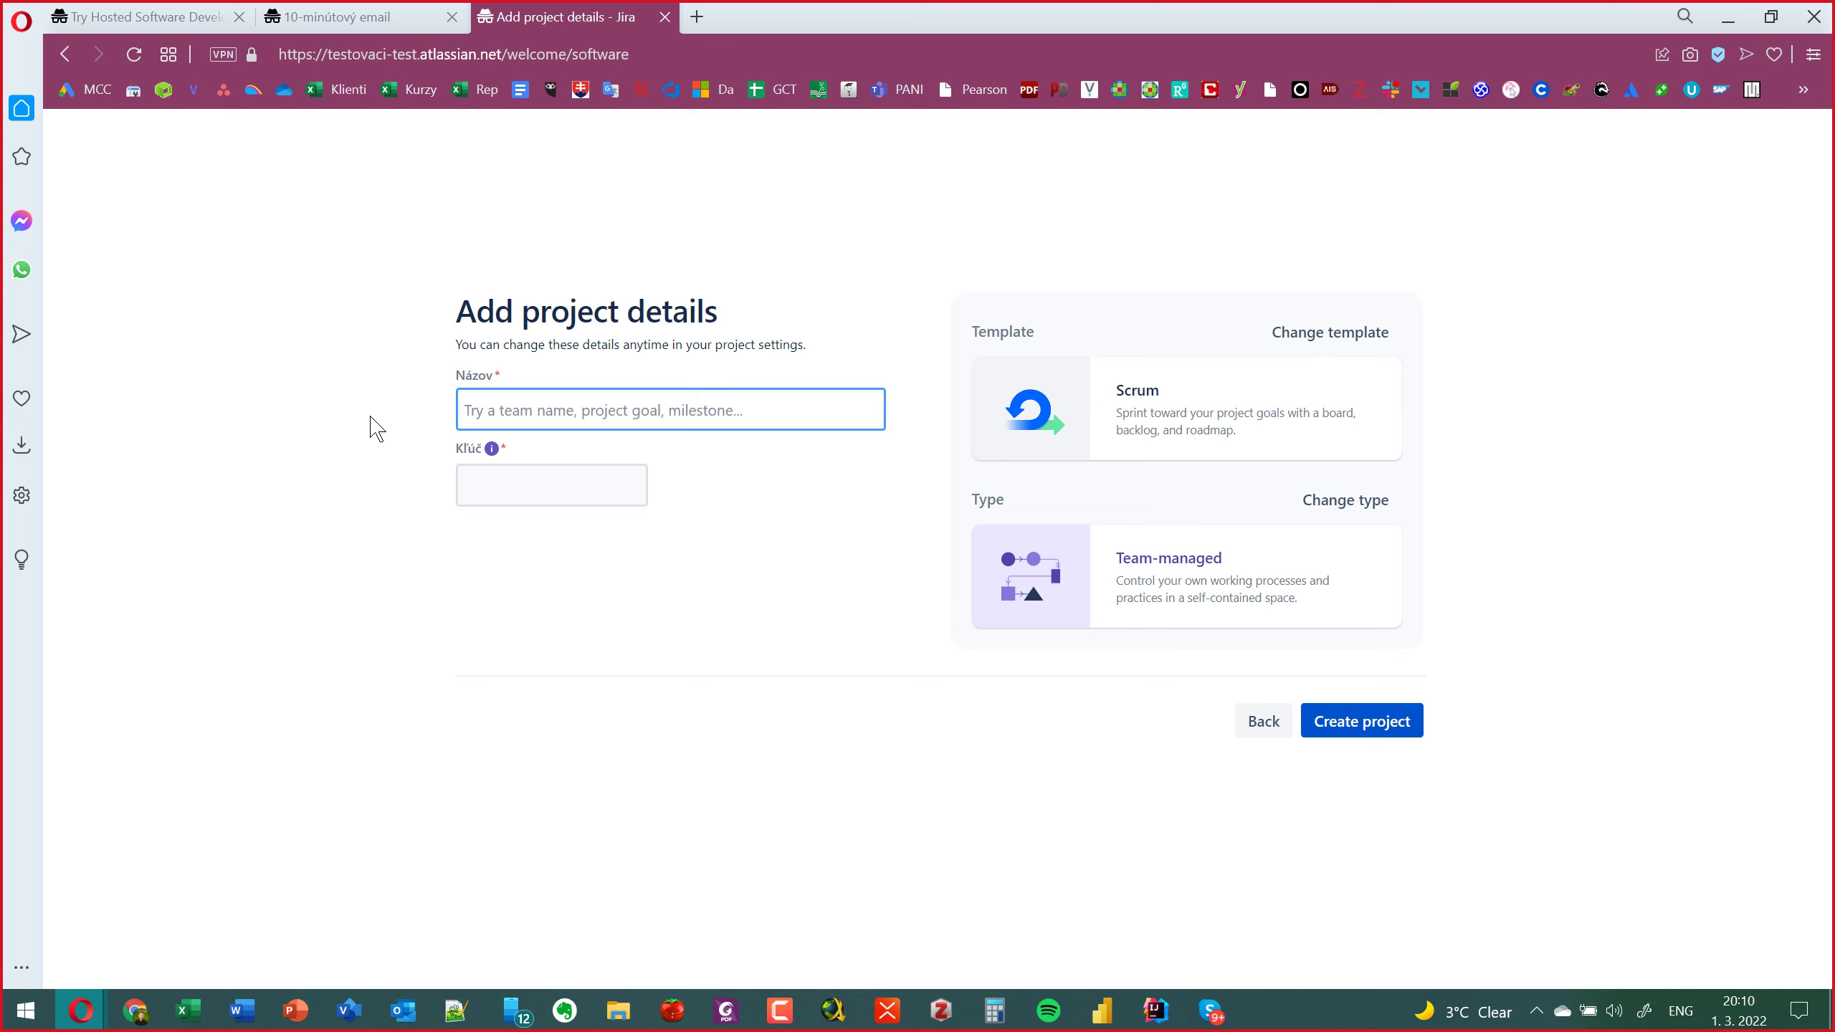
type("MessCide")
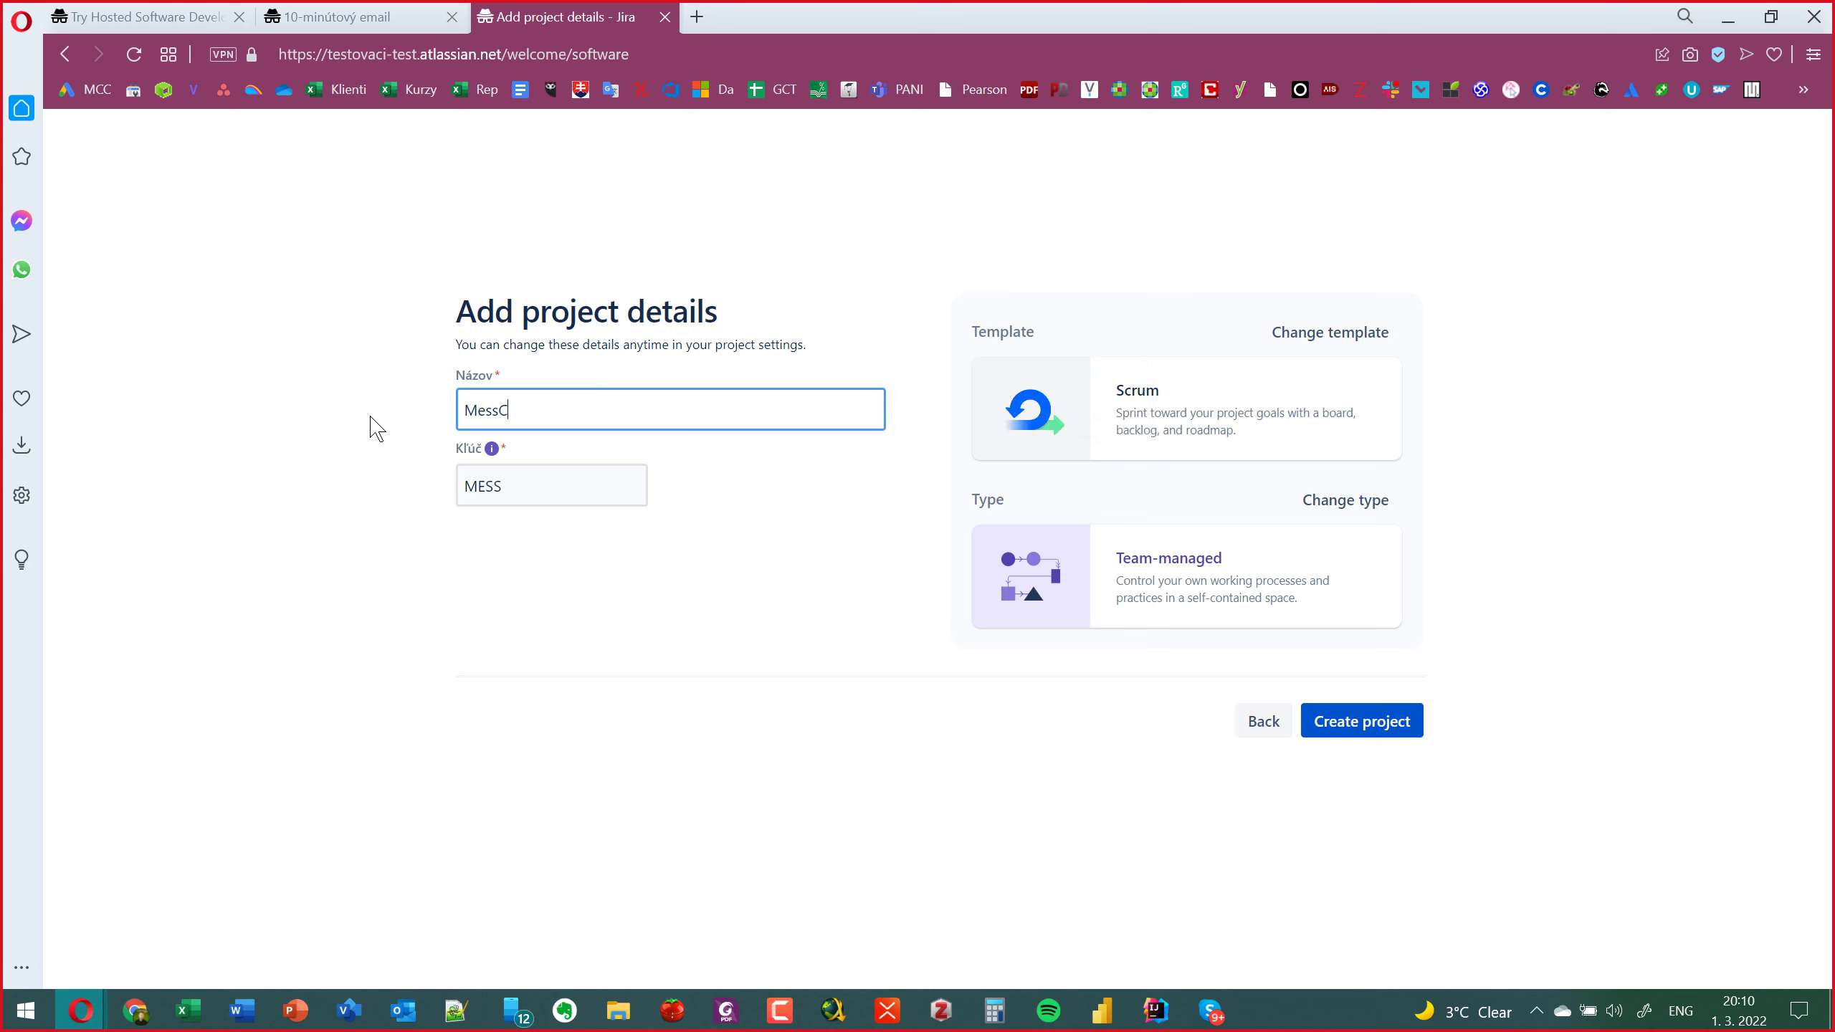
key("BackSpace")
key("BackSpace")
key("BackSpace")
type("ode")
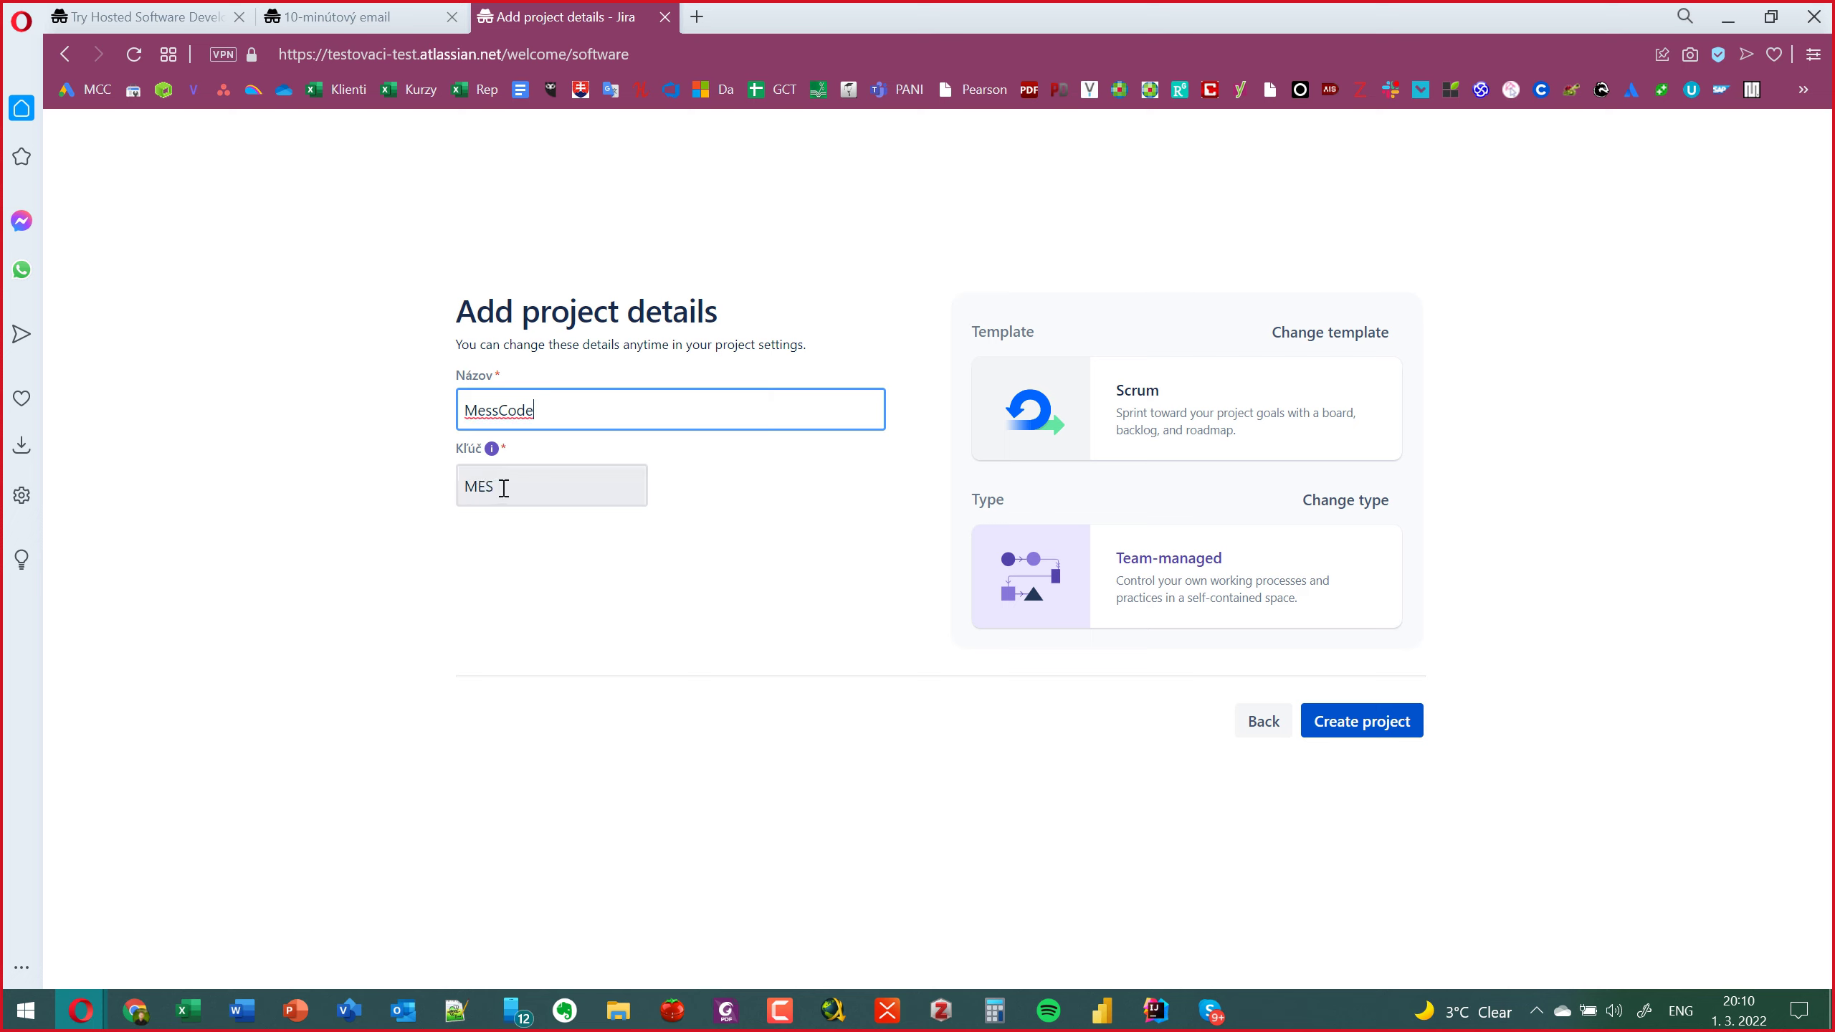
Change the project key to MESI and create the project.
left_click(503, 489)
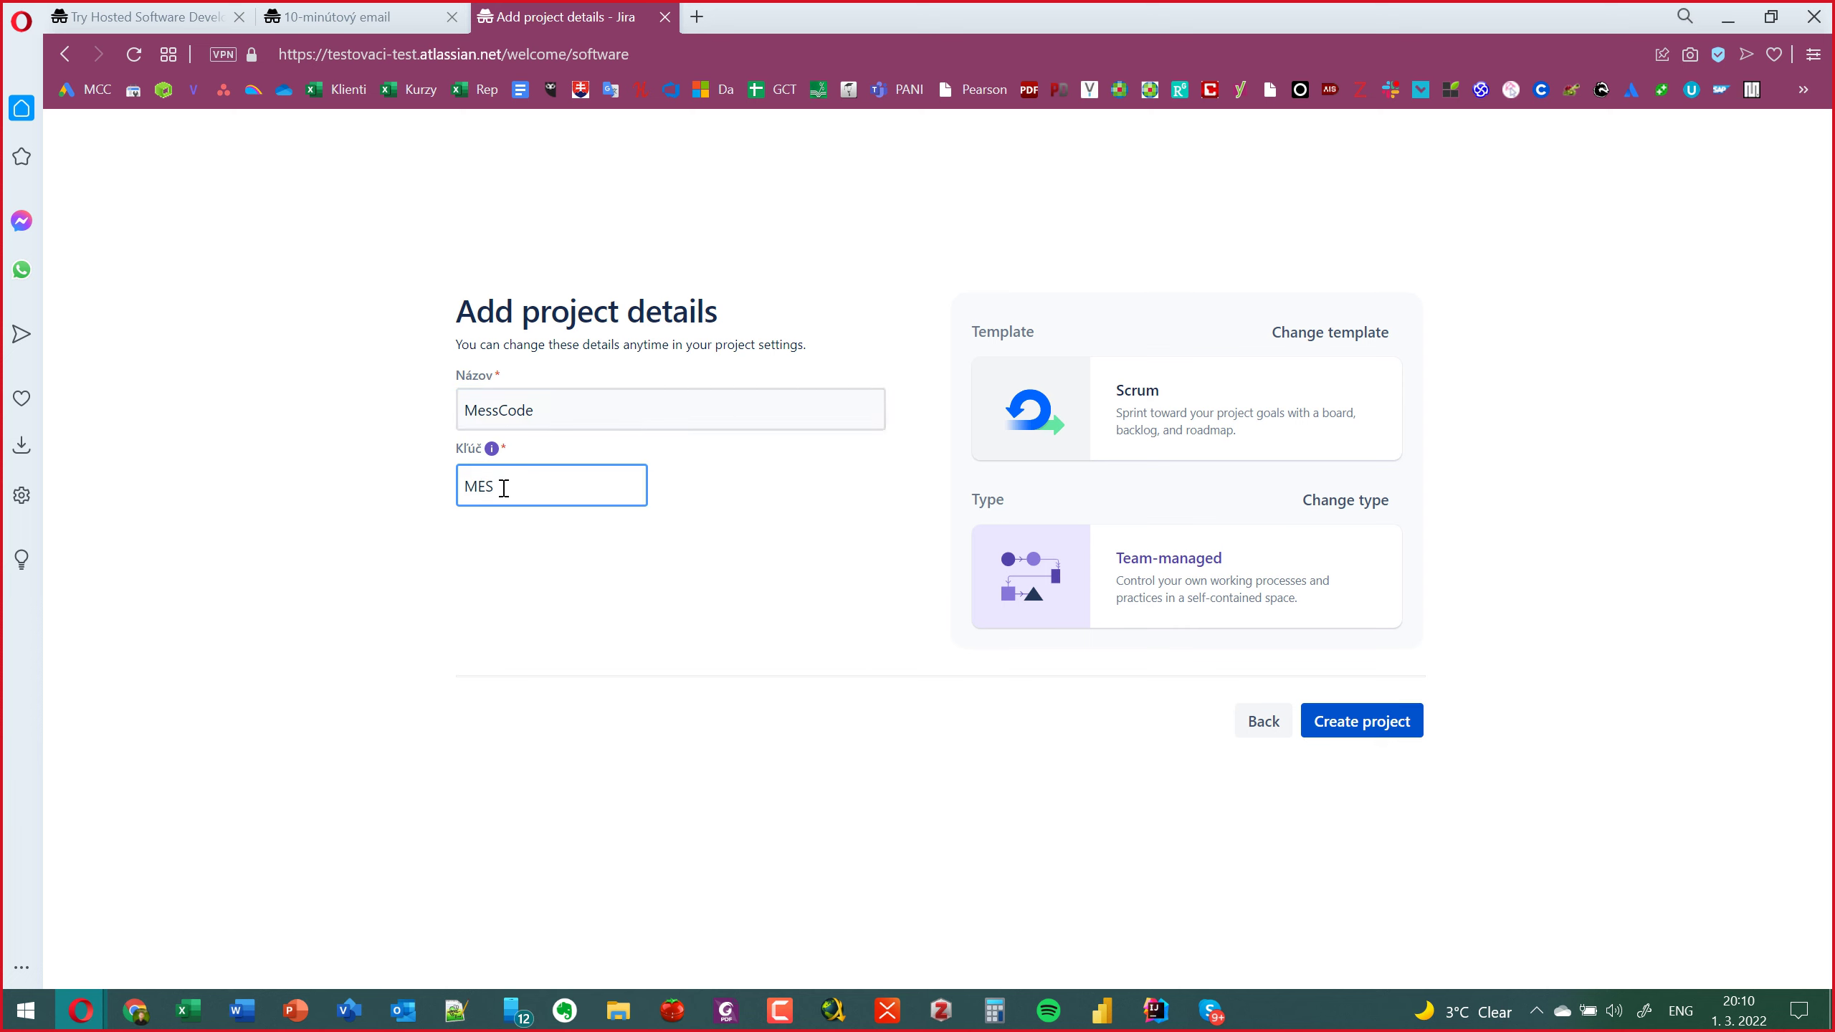
type("SC")
key("BackSpace")
key("BackSpace")
type("I")
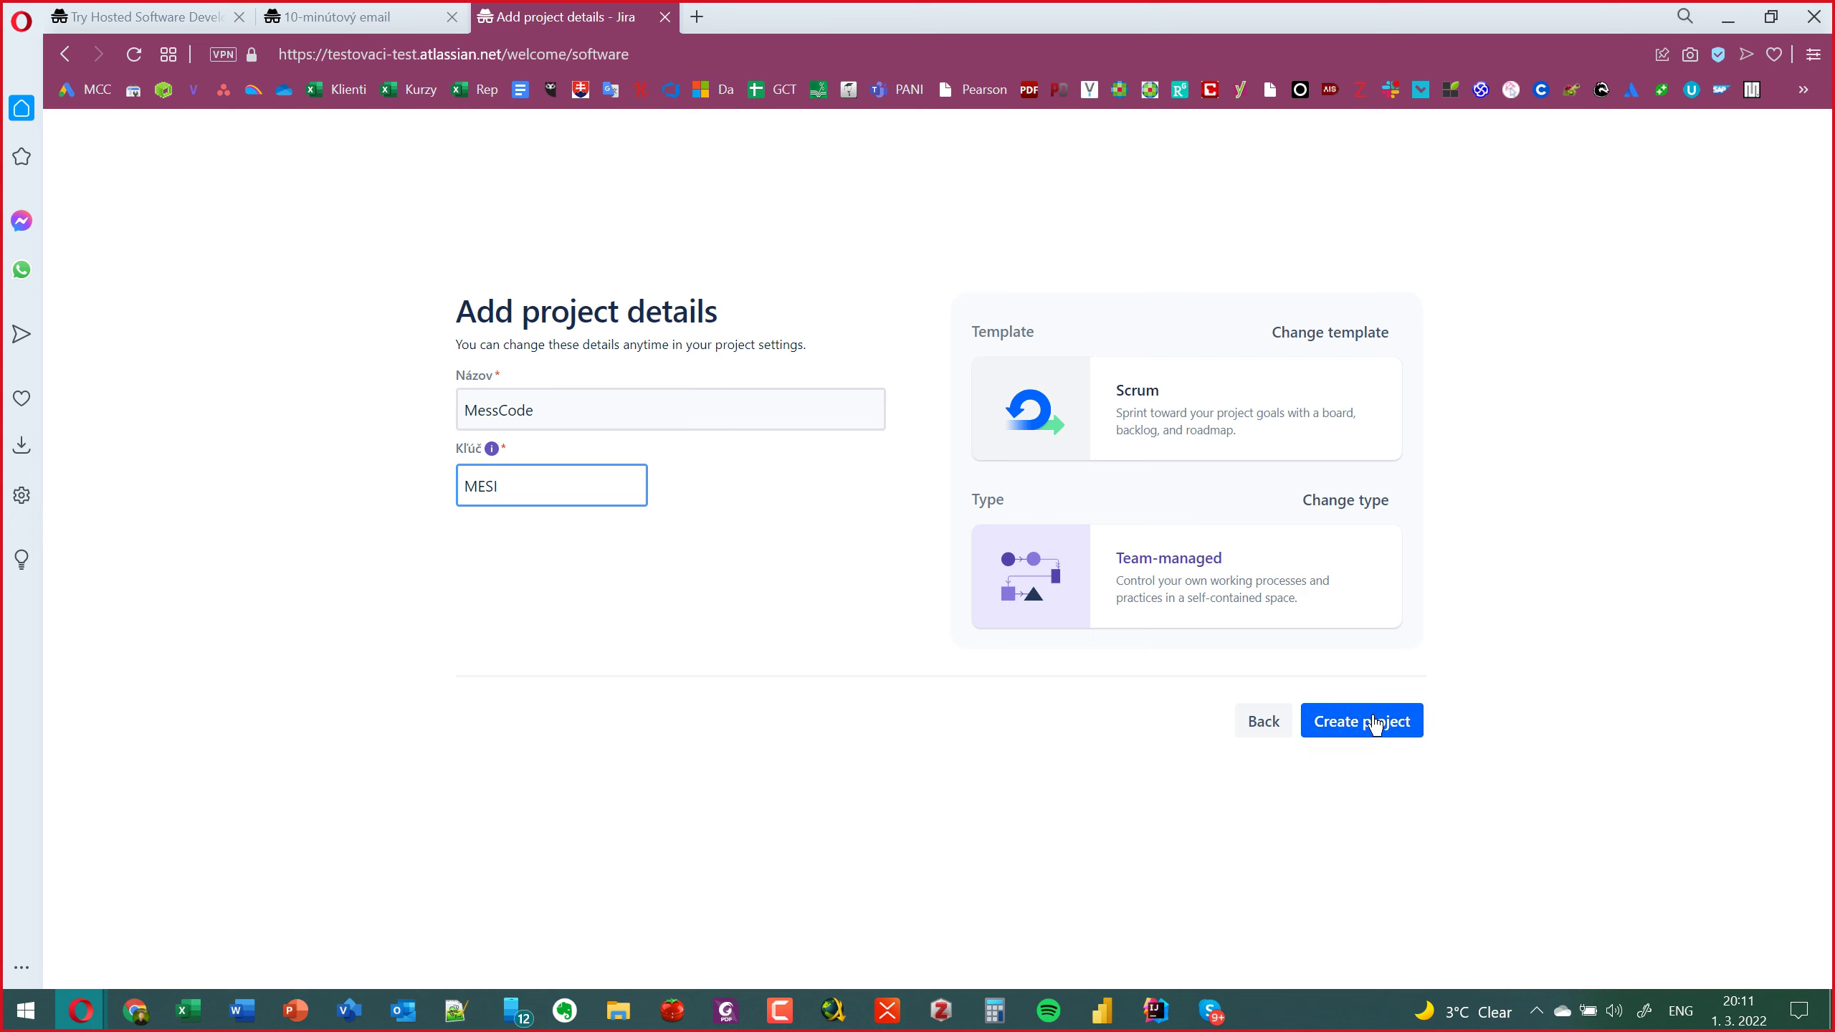
left_click(1374, 722)
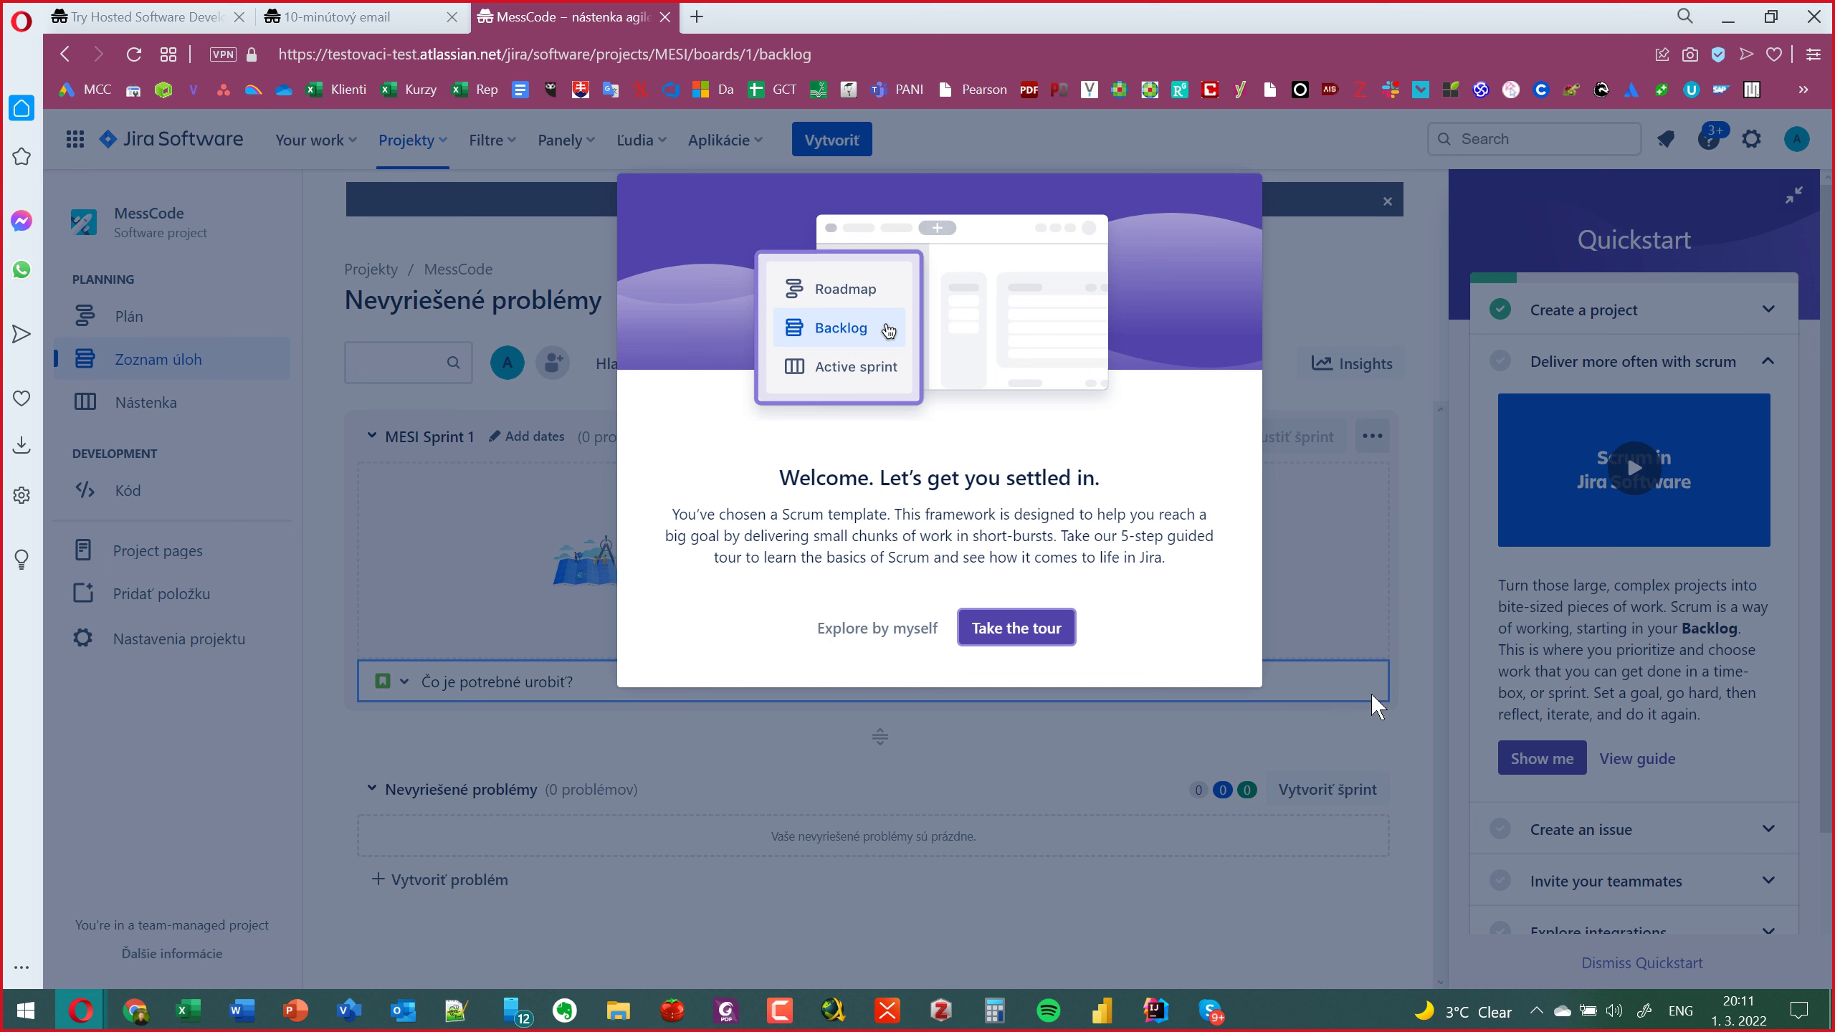
Dismiss the Scrum welcome tour with Explore by myself.
left_click(853, 630)
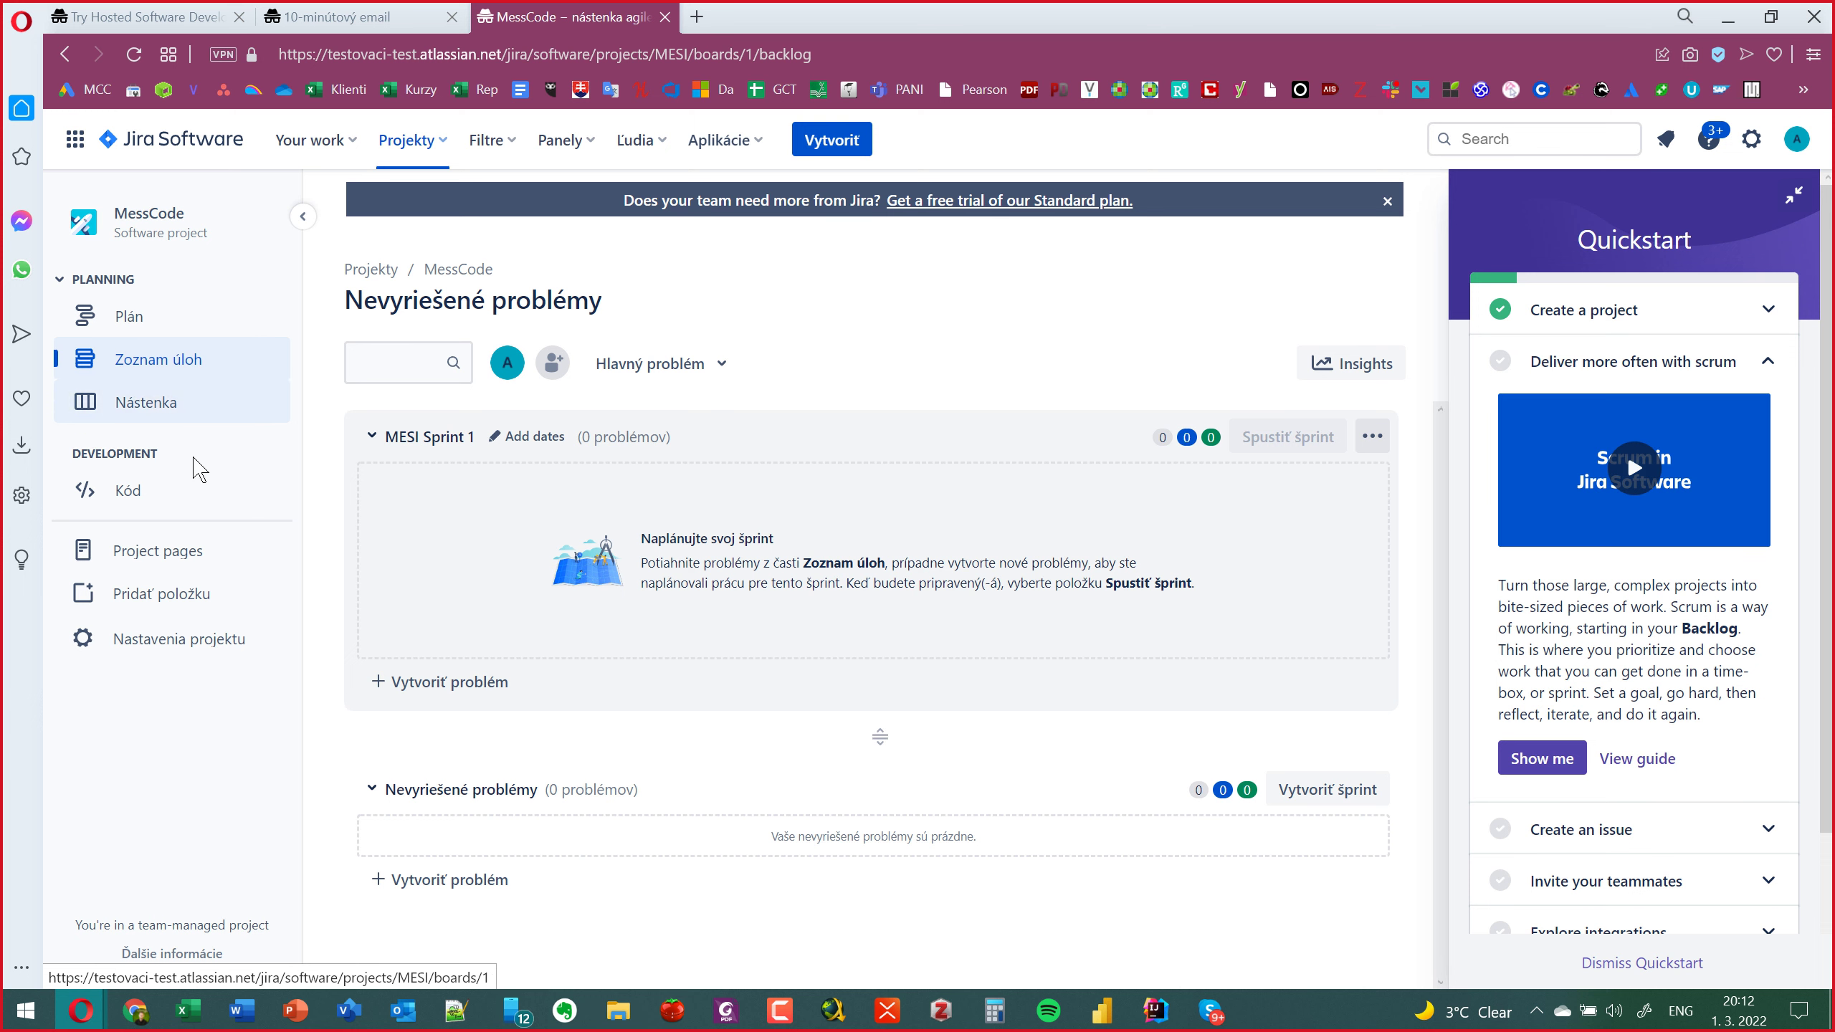
left_click(1753, 141)
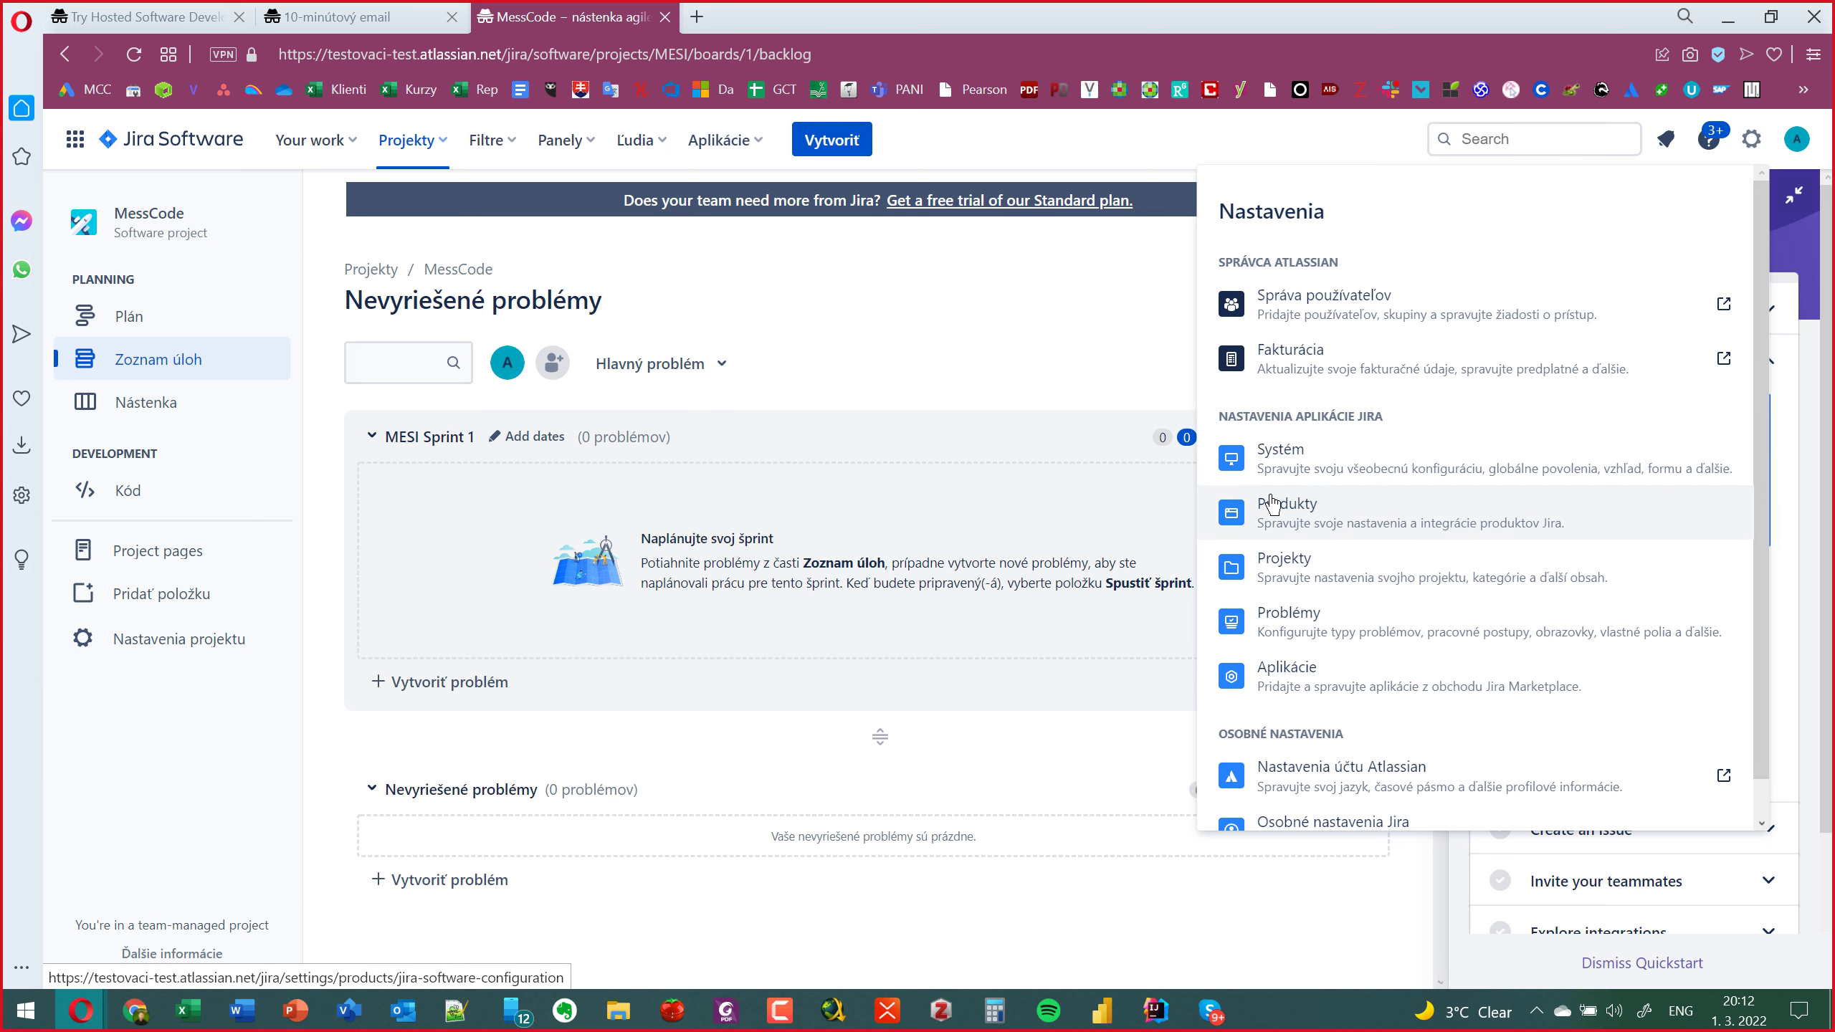
scroll(1273, 503, "down", 1)
scroll(1272, 502, "up", 1)
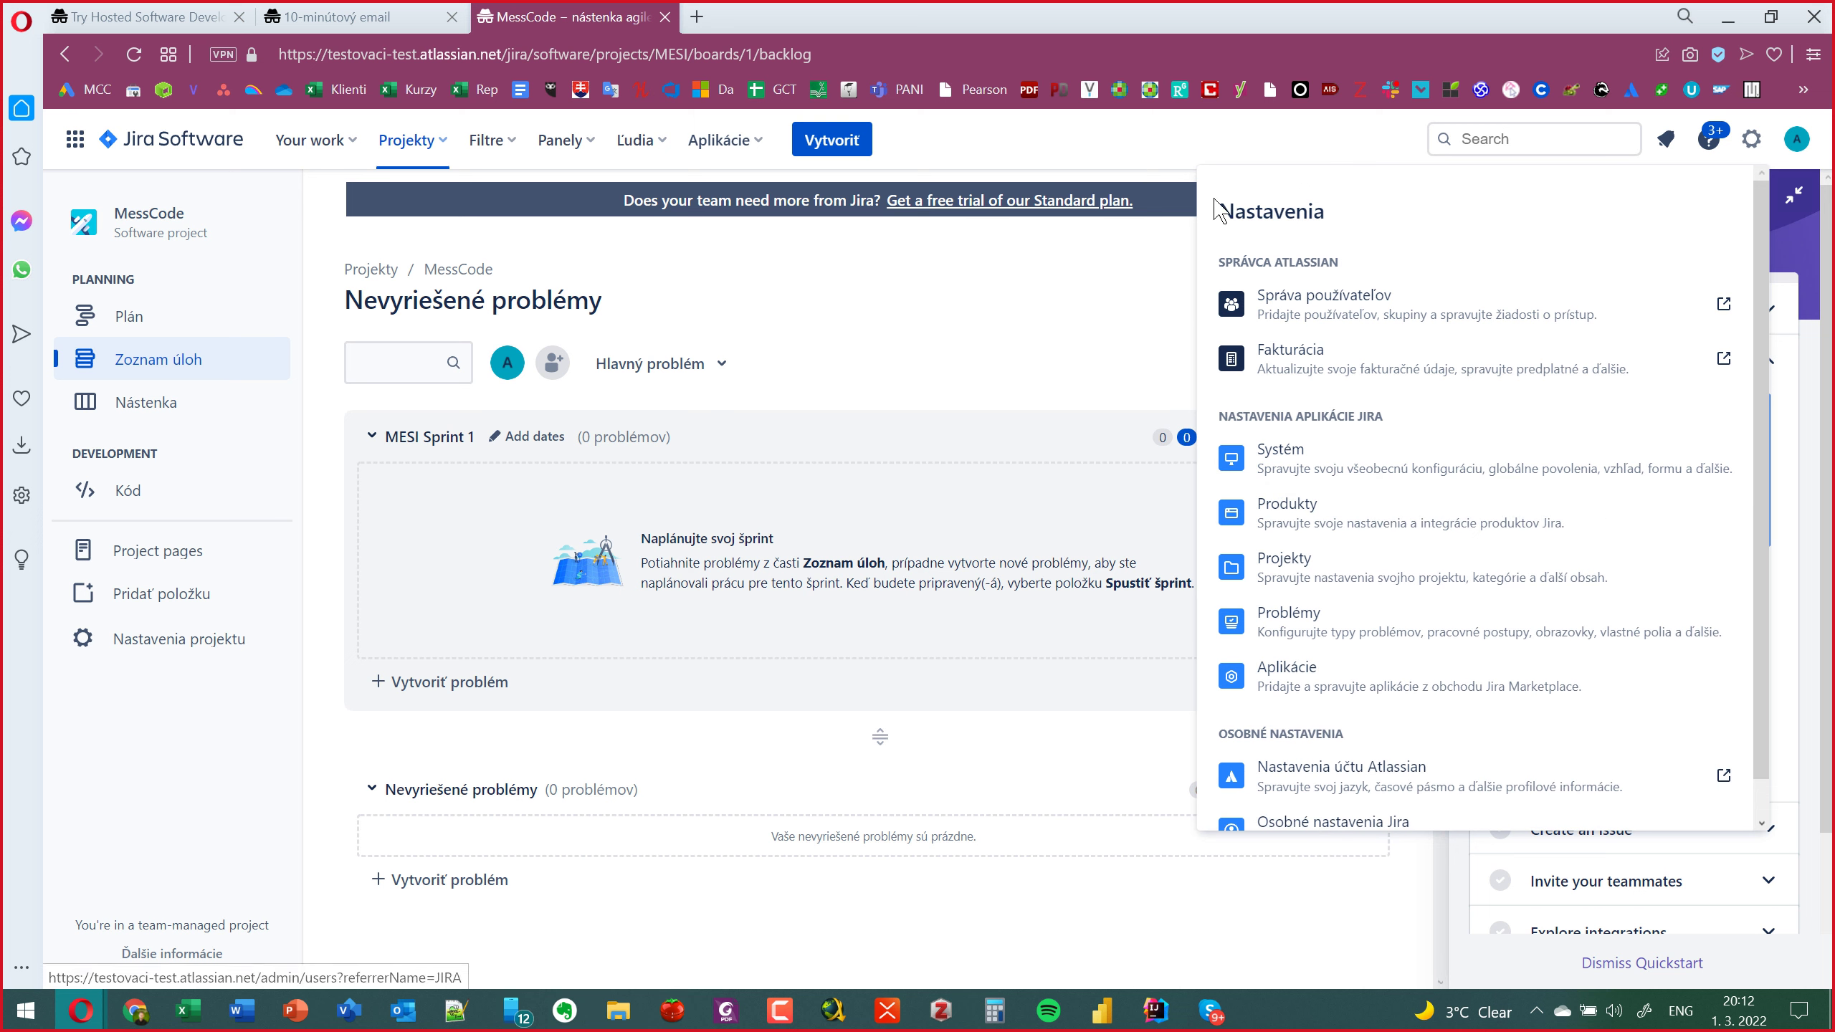
left_click(1132, 144)
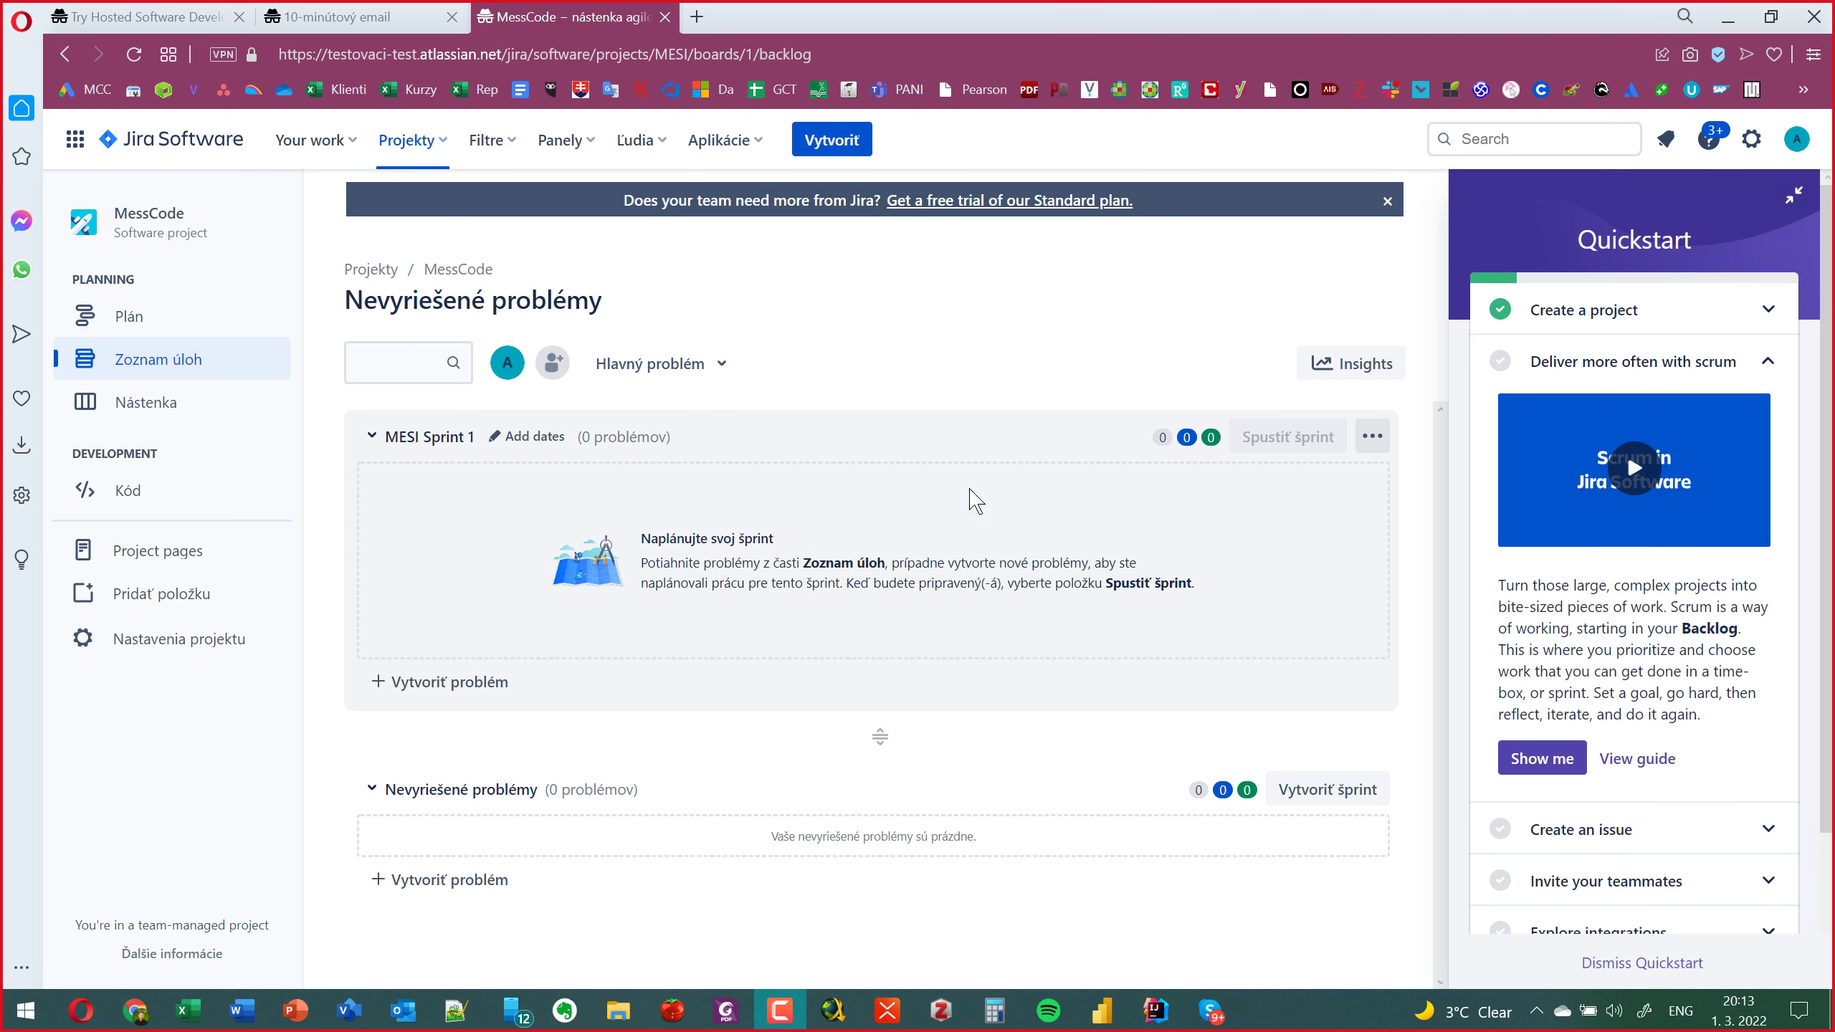
Create a team named 'Piloti lodí' from the Ľudia menu.
left_click(668, 143)
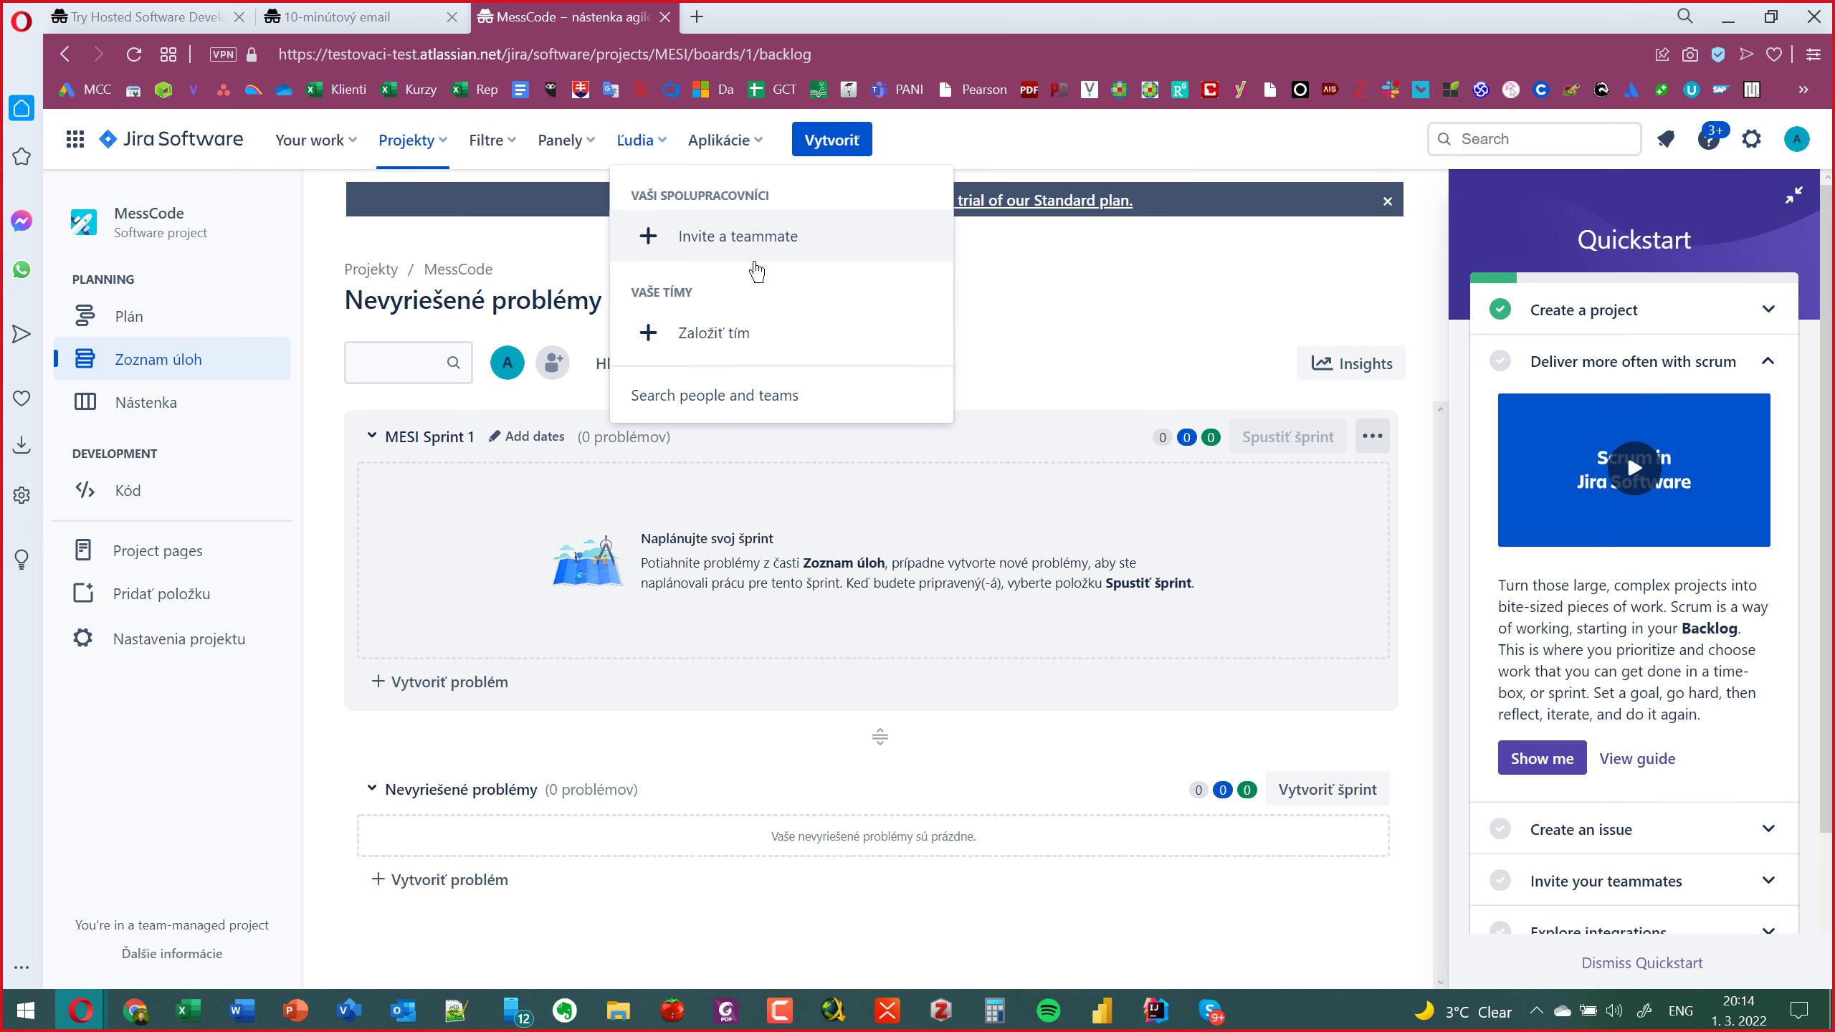
left_click(738, 334)
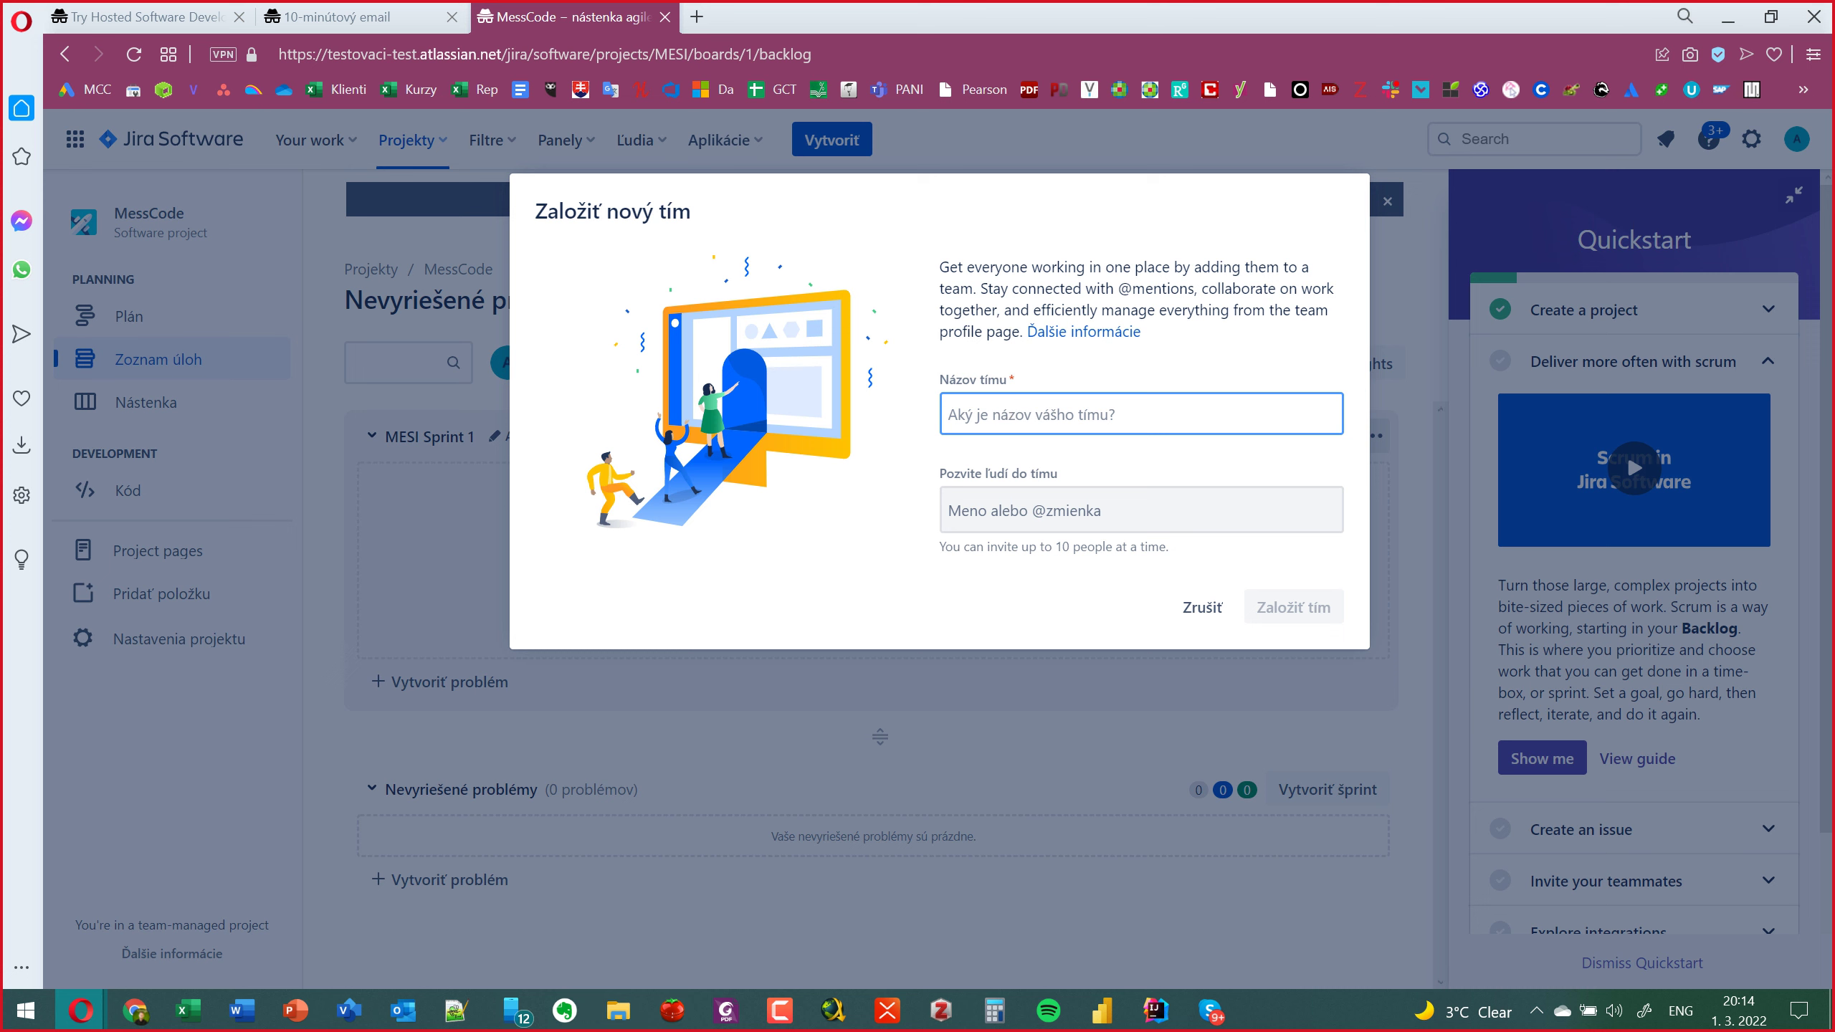
key("super+2")
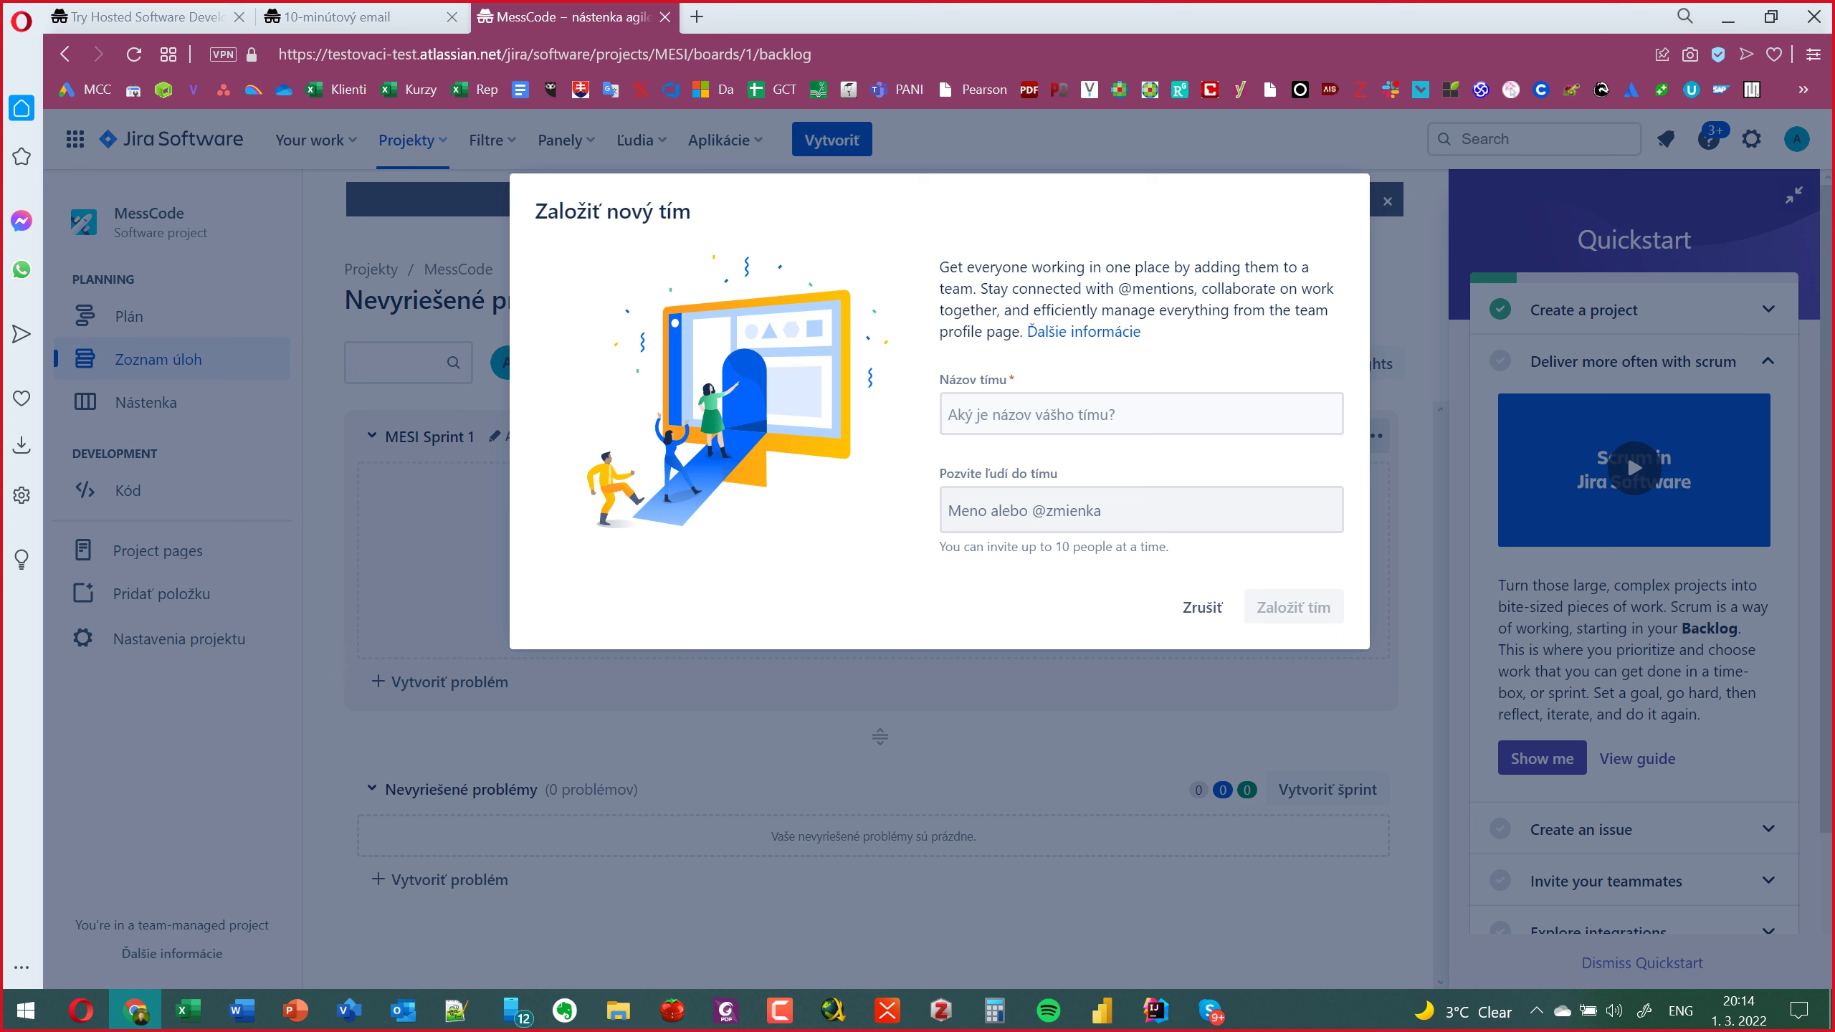
left_click(1031, 419)
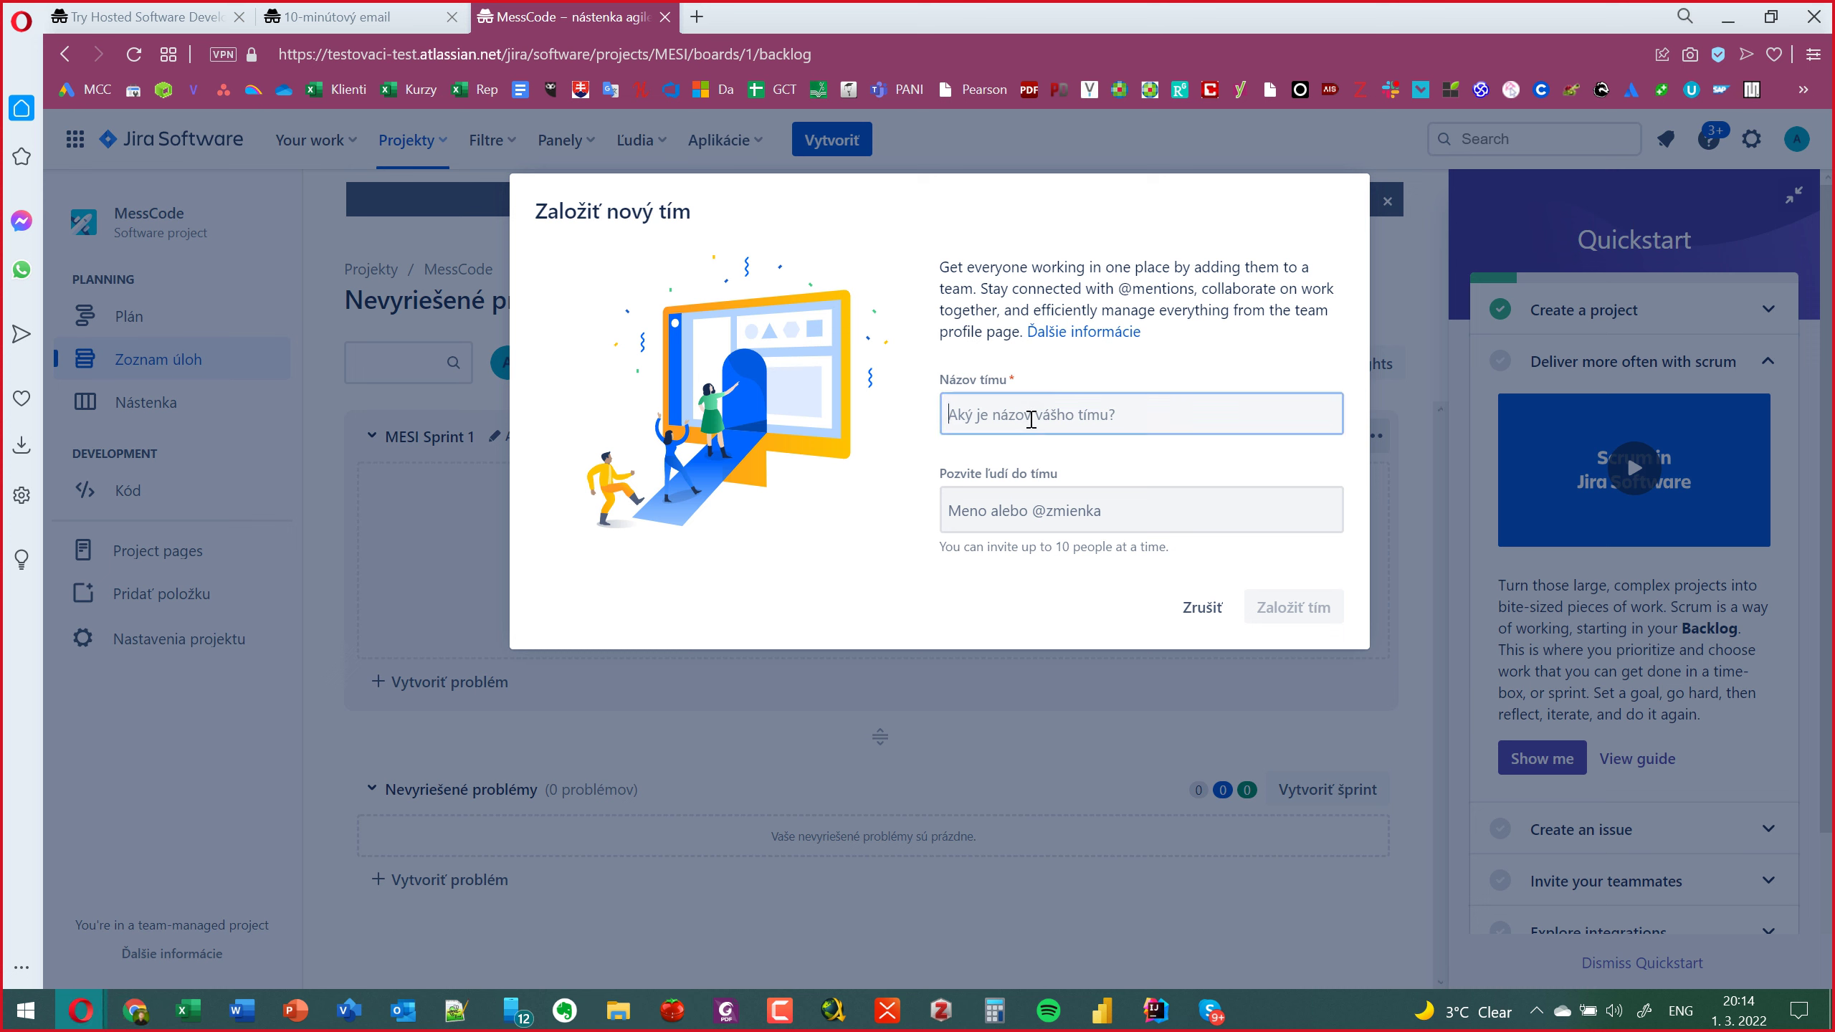
type("Piloti lodí")
left_click(1296, 615)
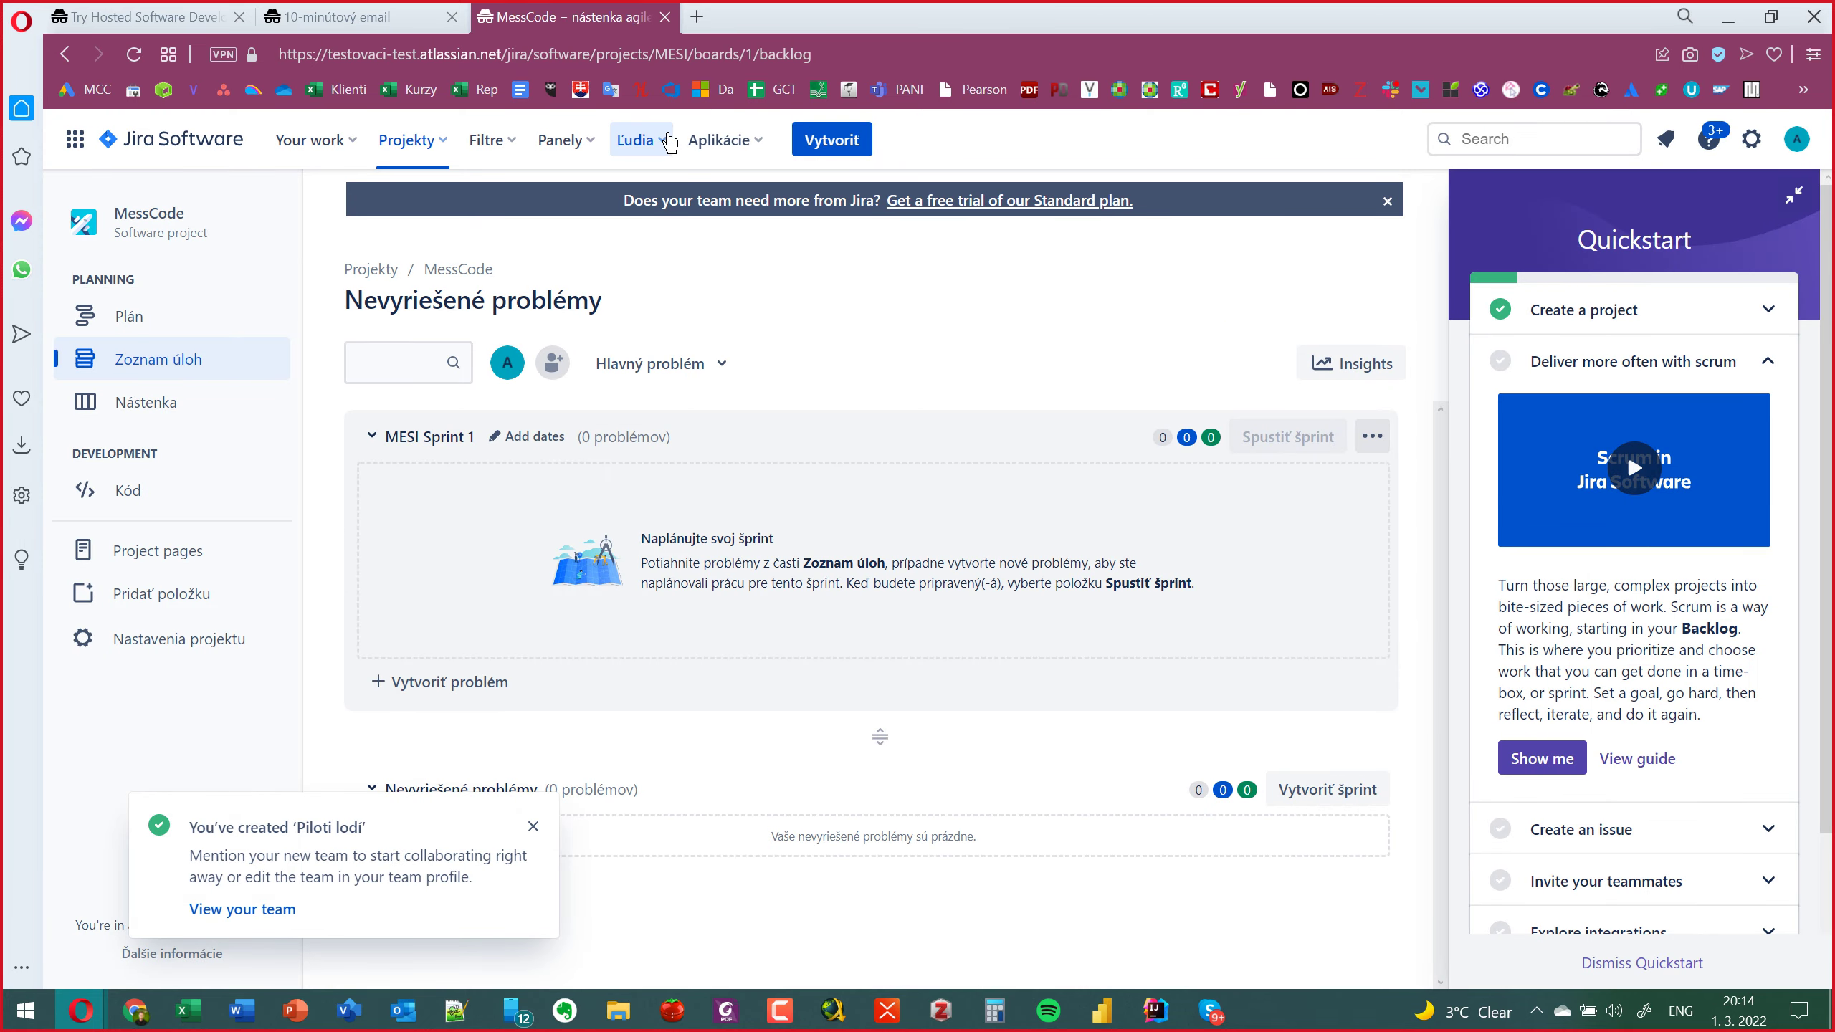
Reload the backlog and reopen the Ľudia menu to look for the new team.
left_click(668, 142)
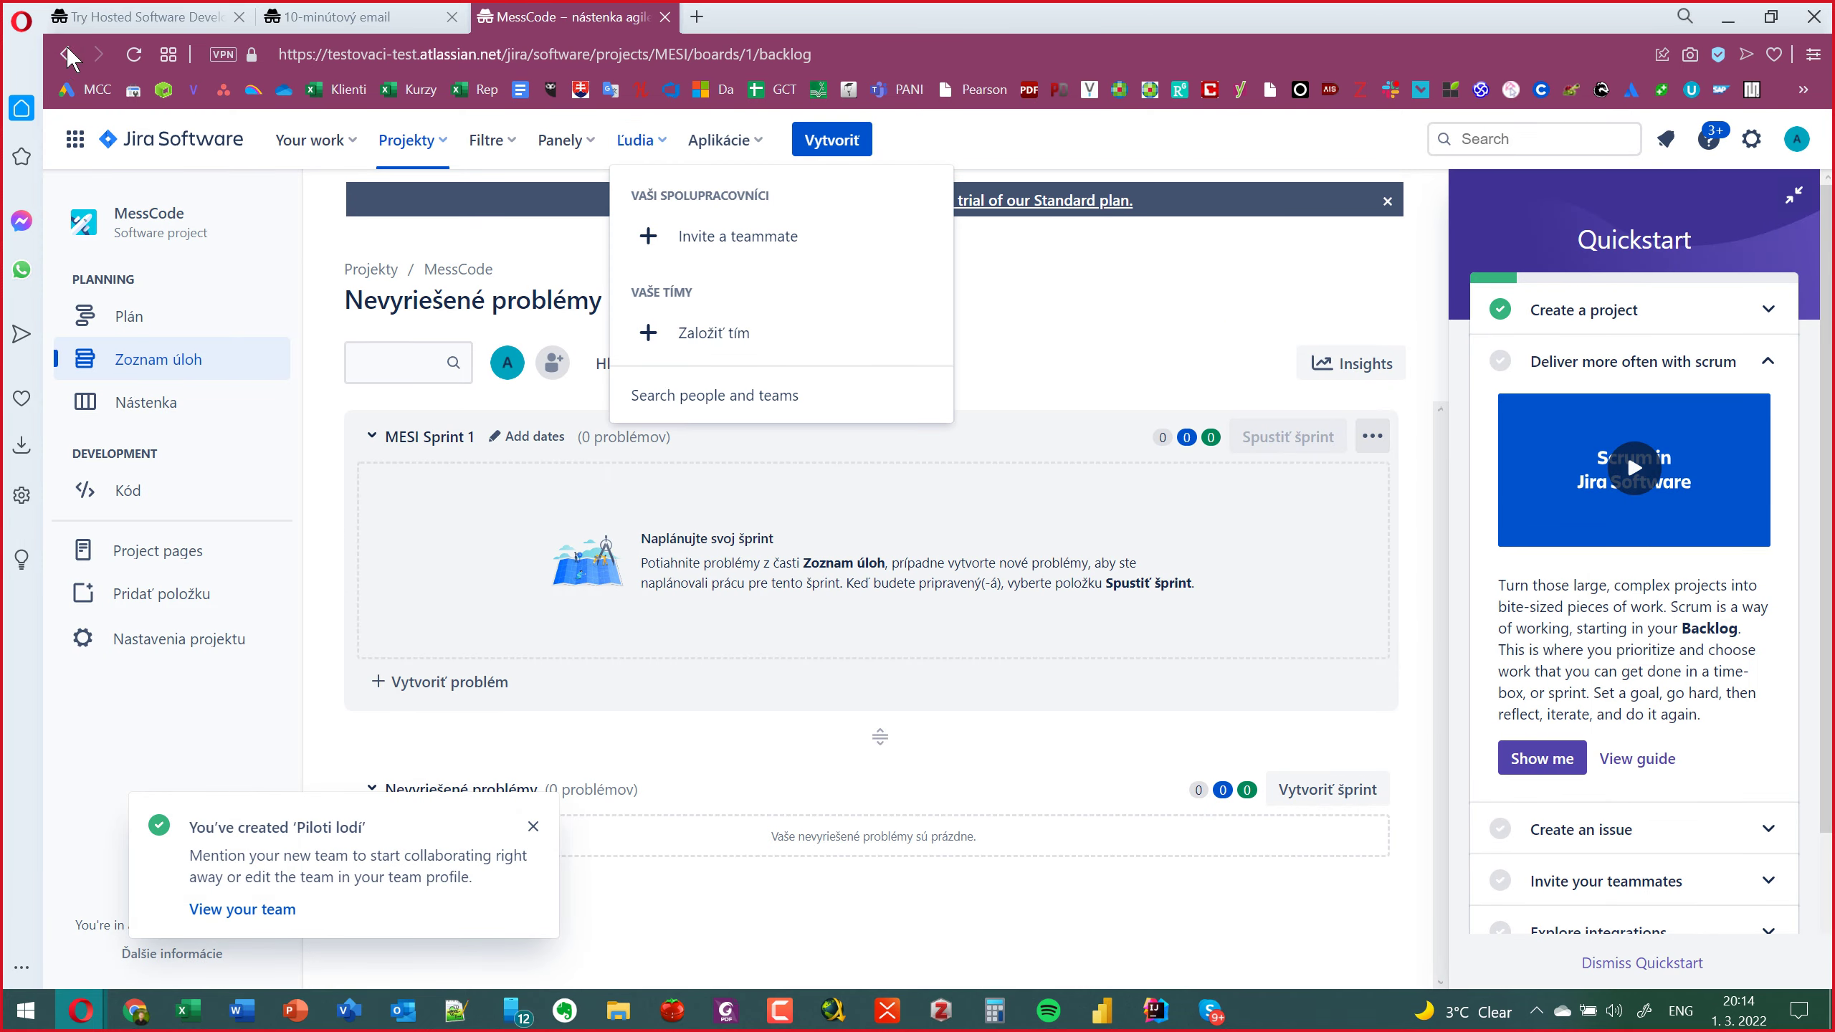
left_click(132, 52)
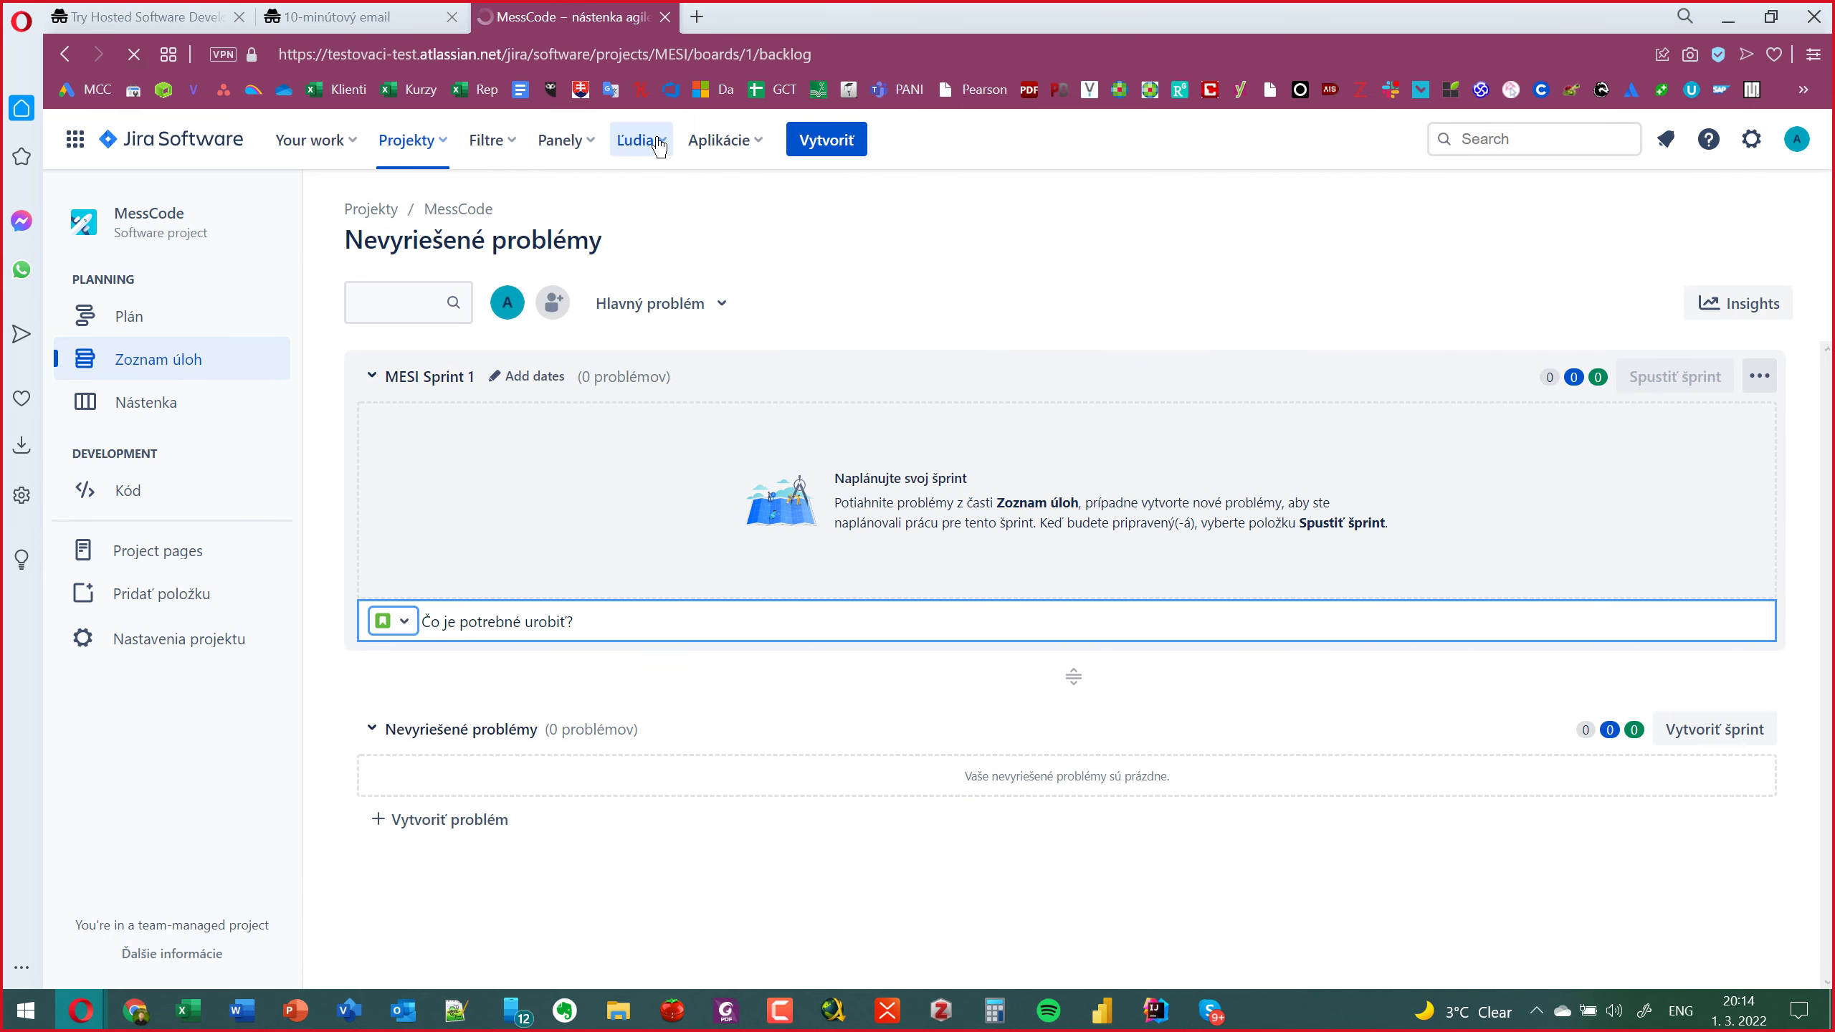
left_click(659, 143)
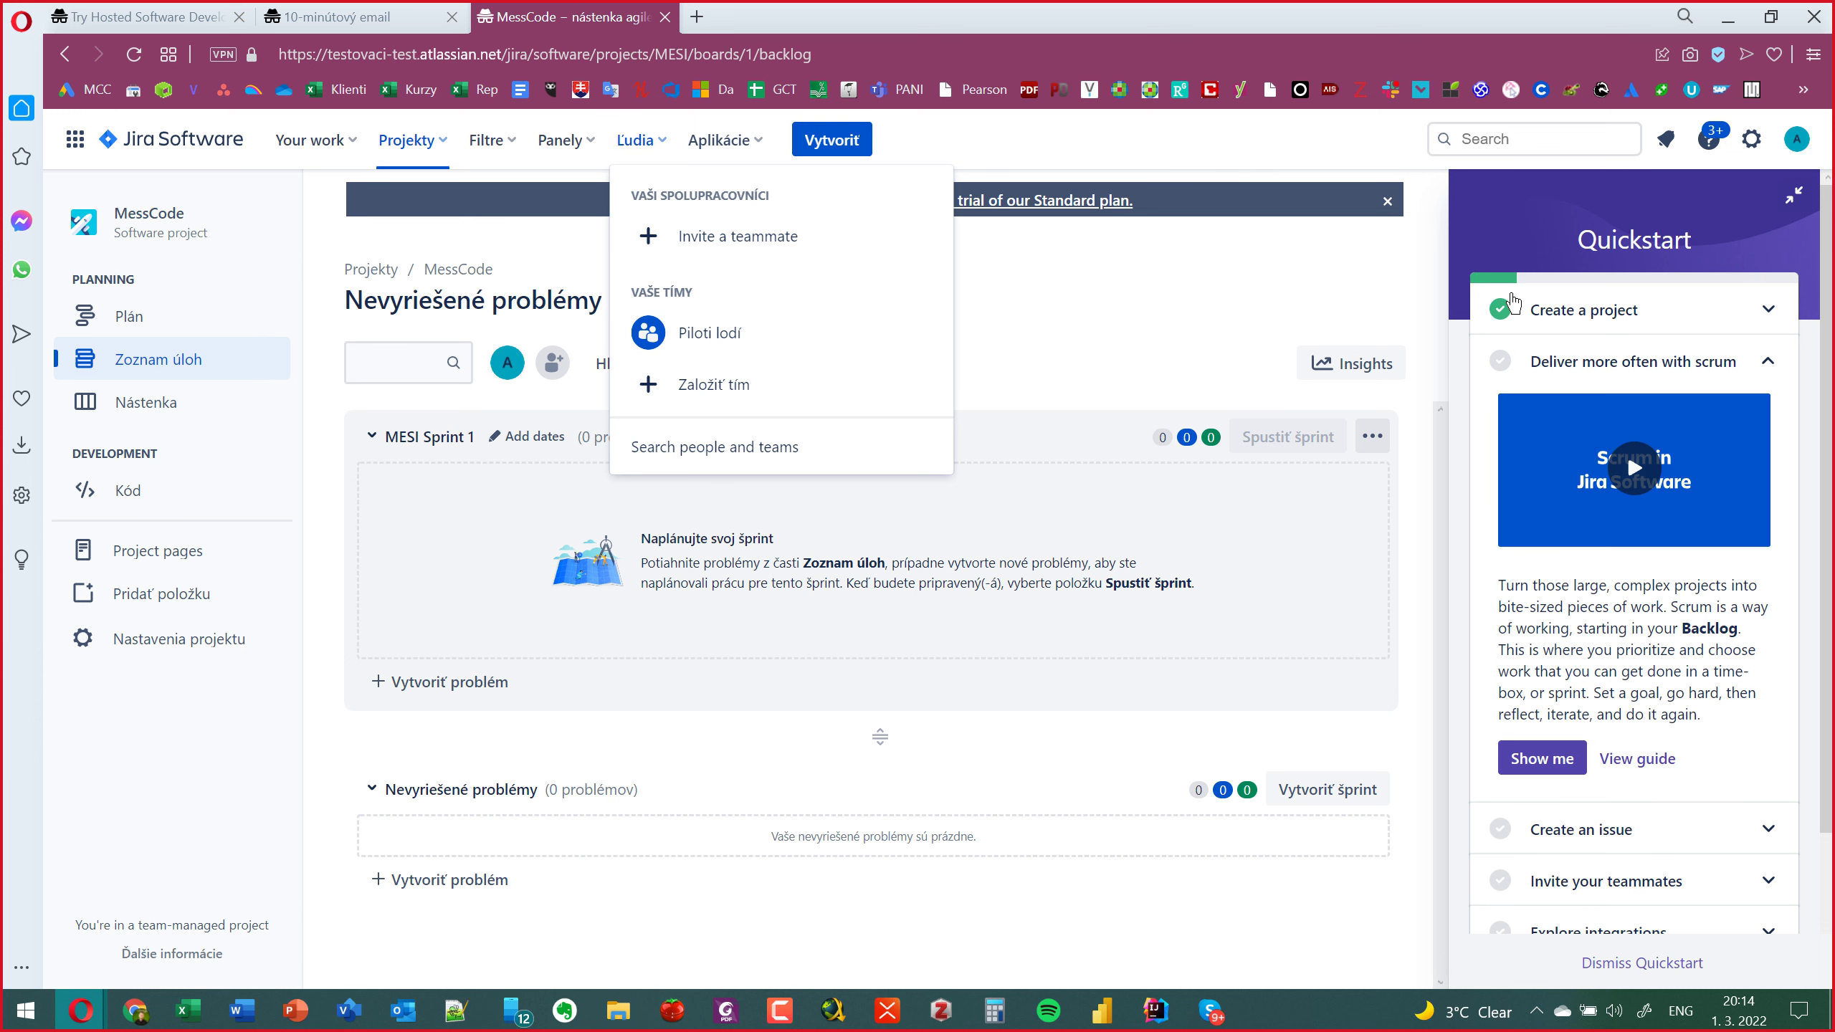
key("alt+Tab")
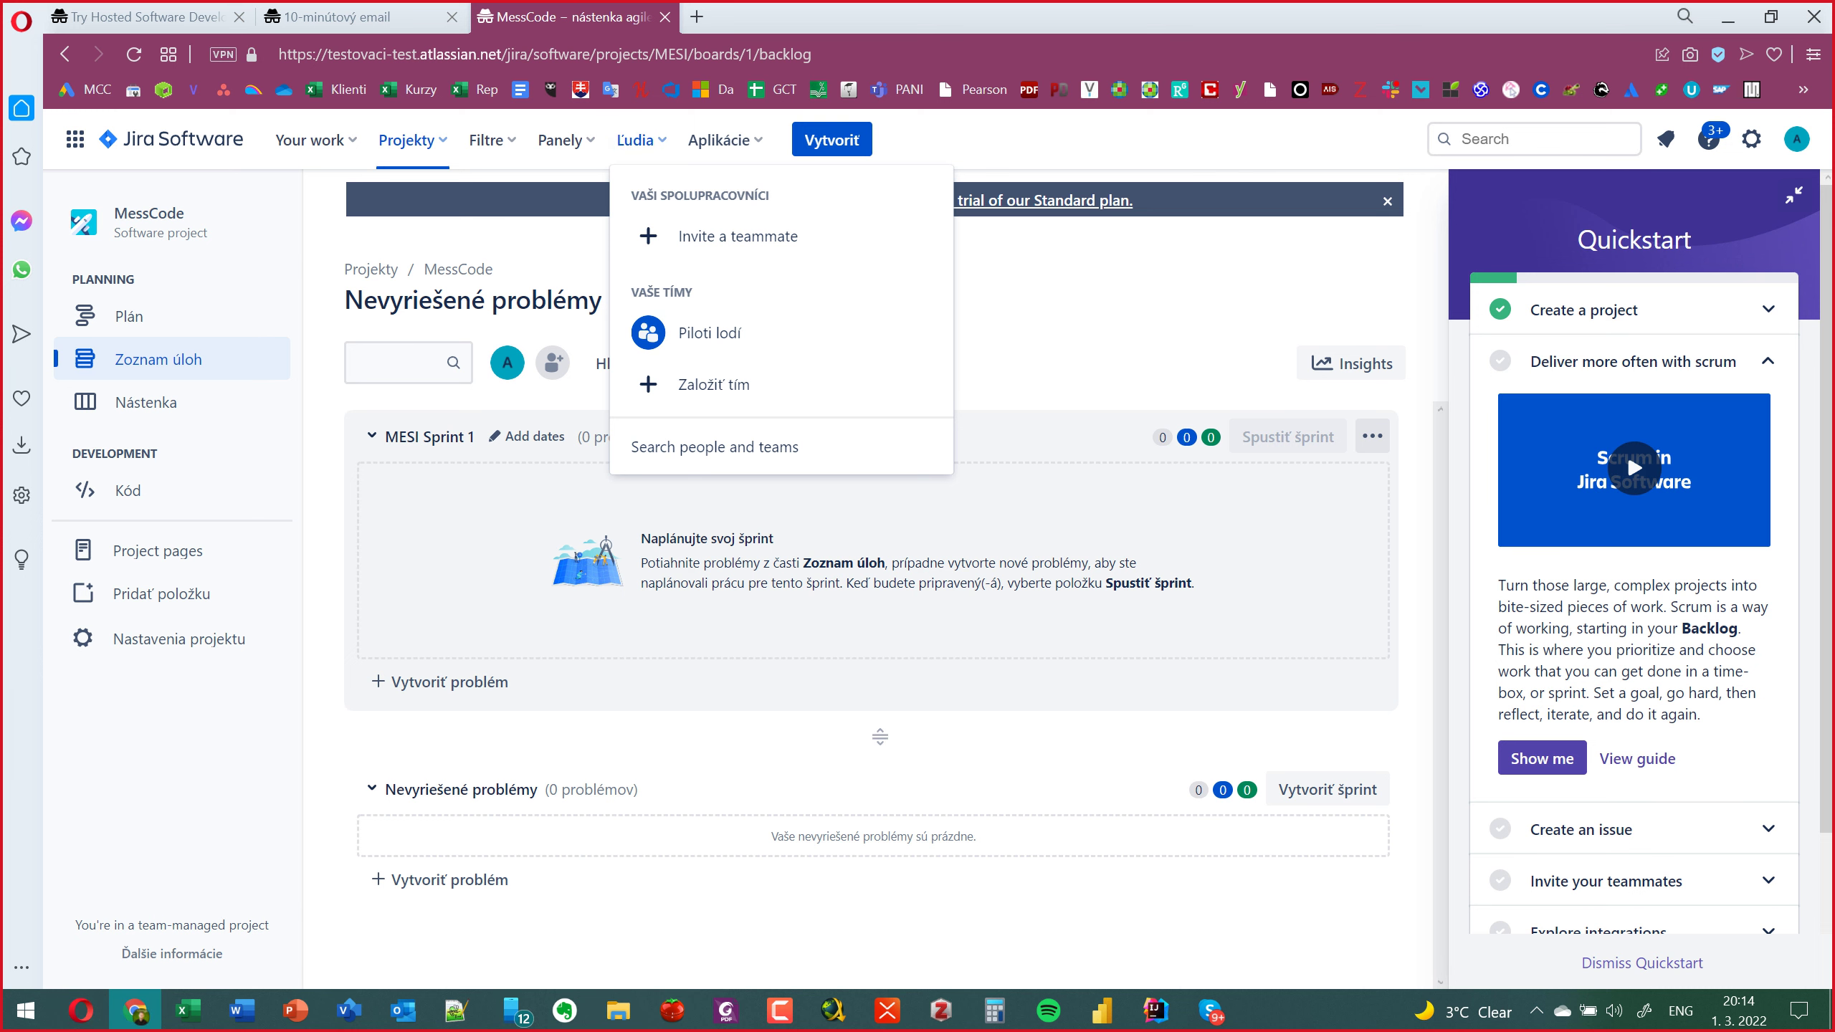
Create another team, inviting one teammate found by searching @m.
left_click(700, 386)
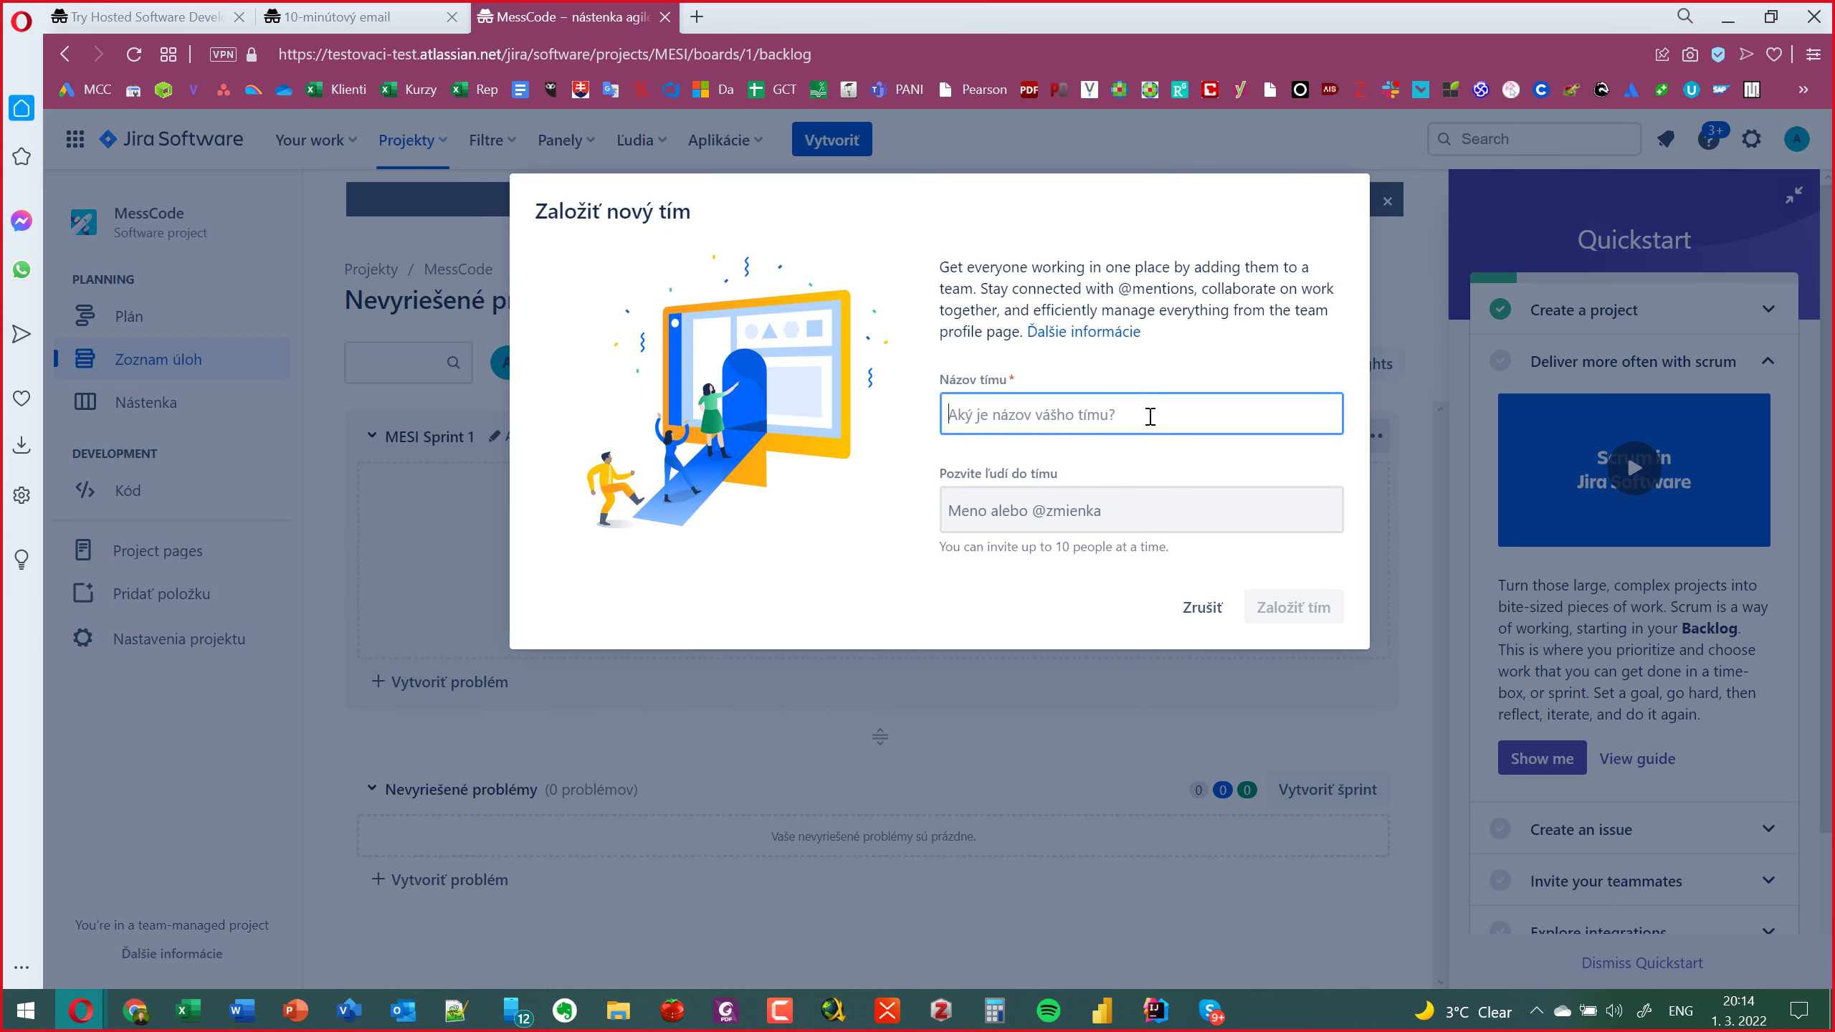
left_click(1009, 513)
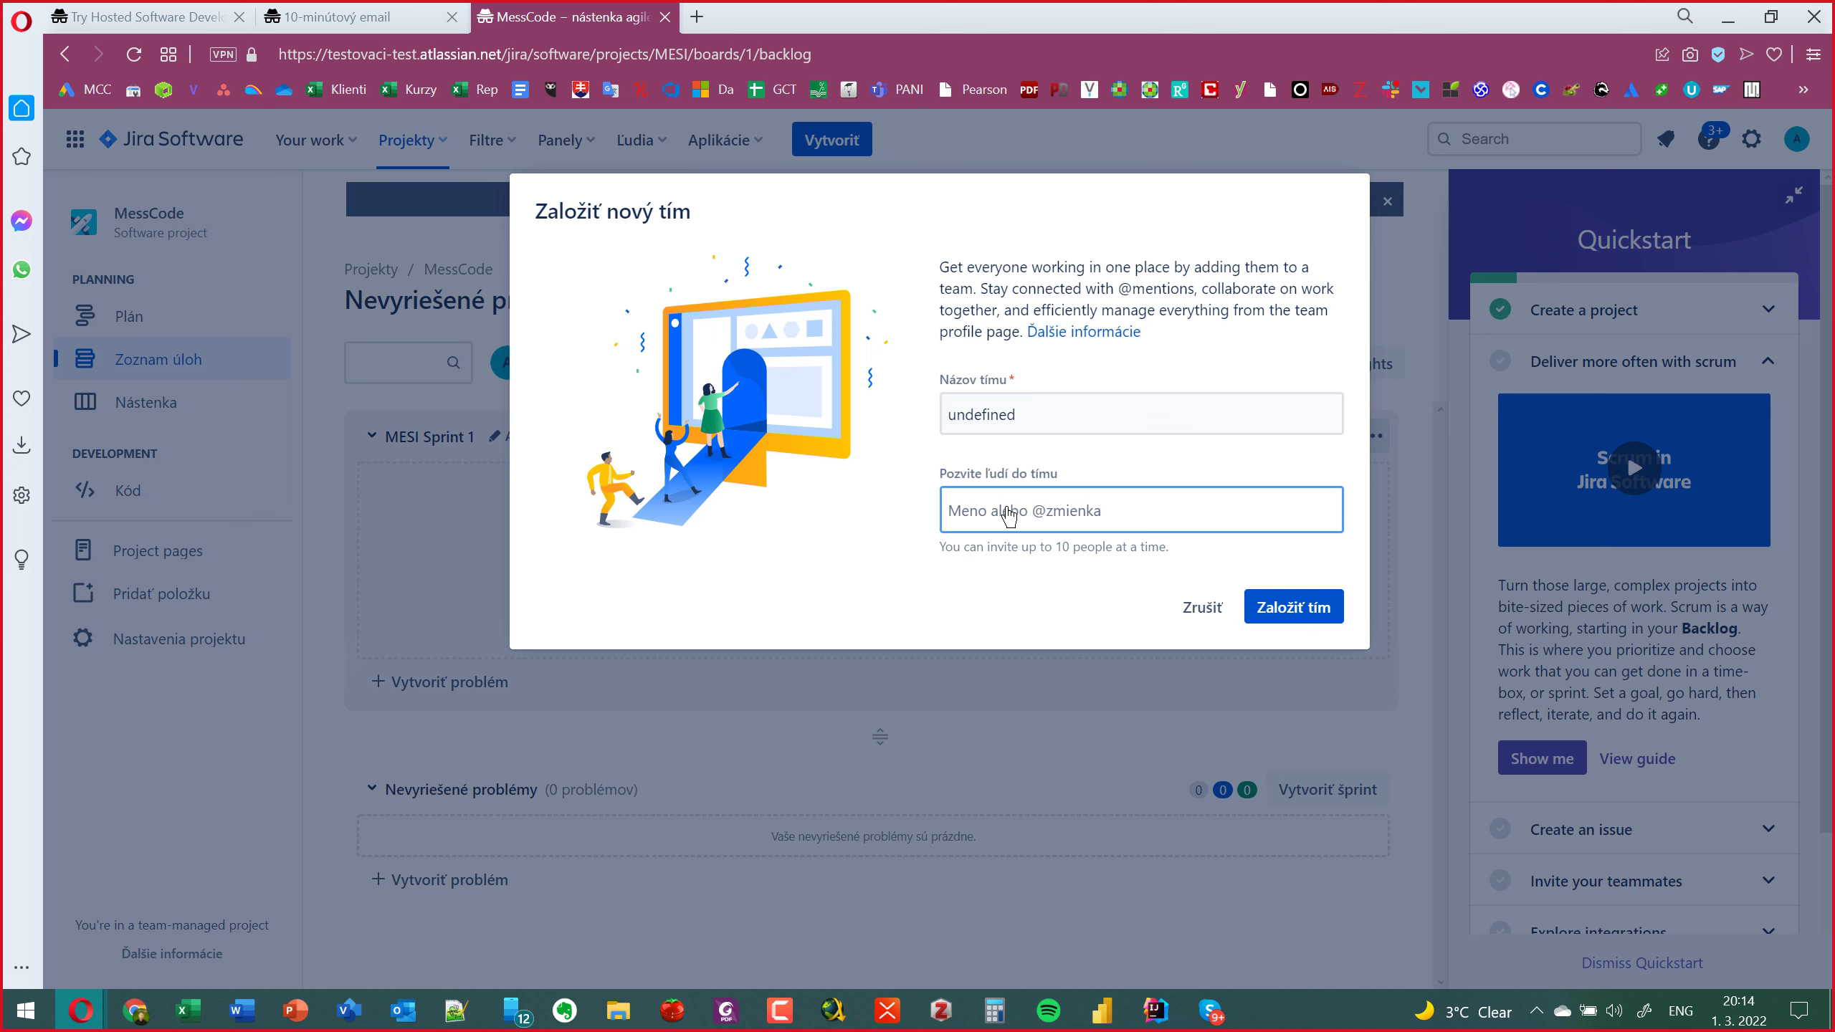
type("@")
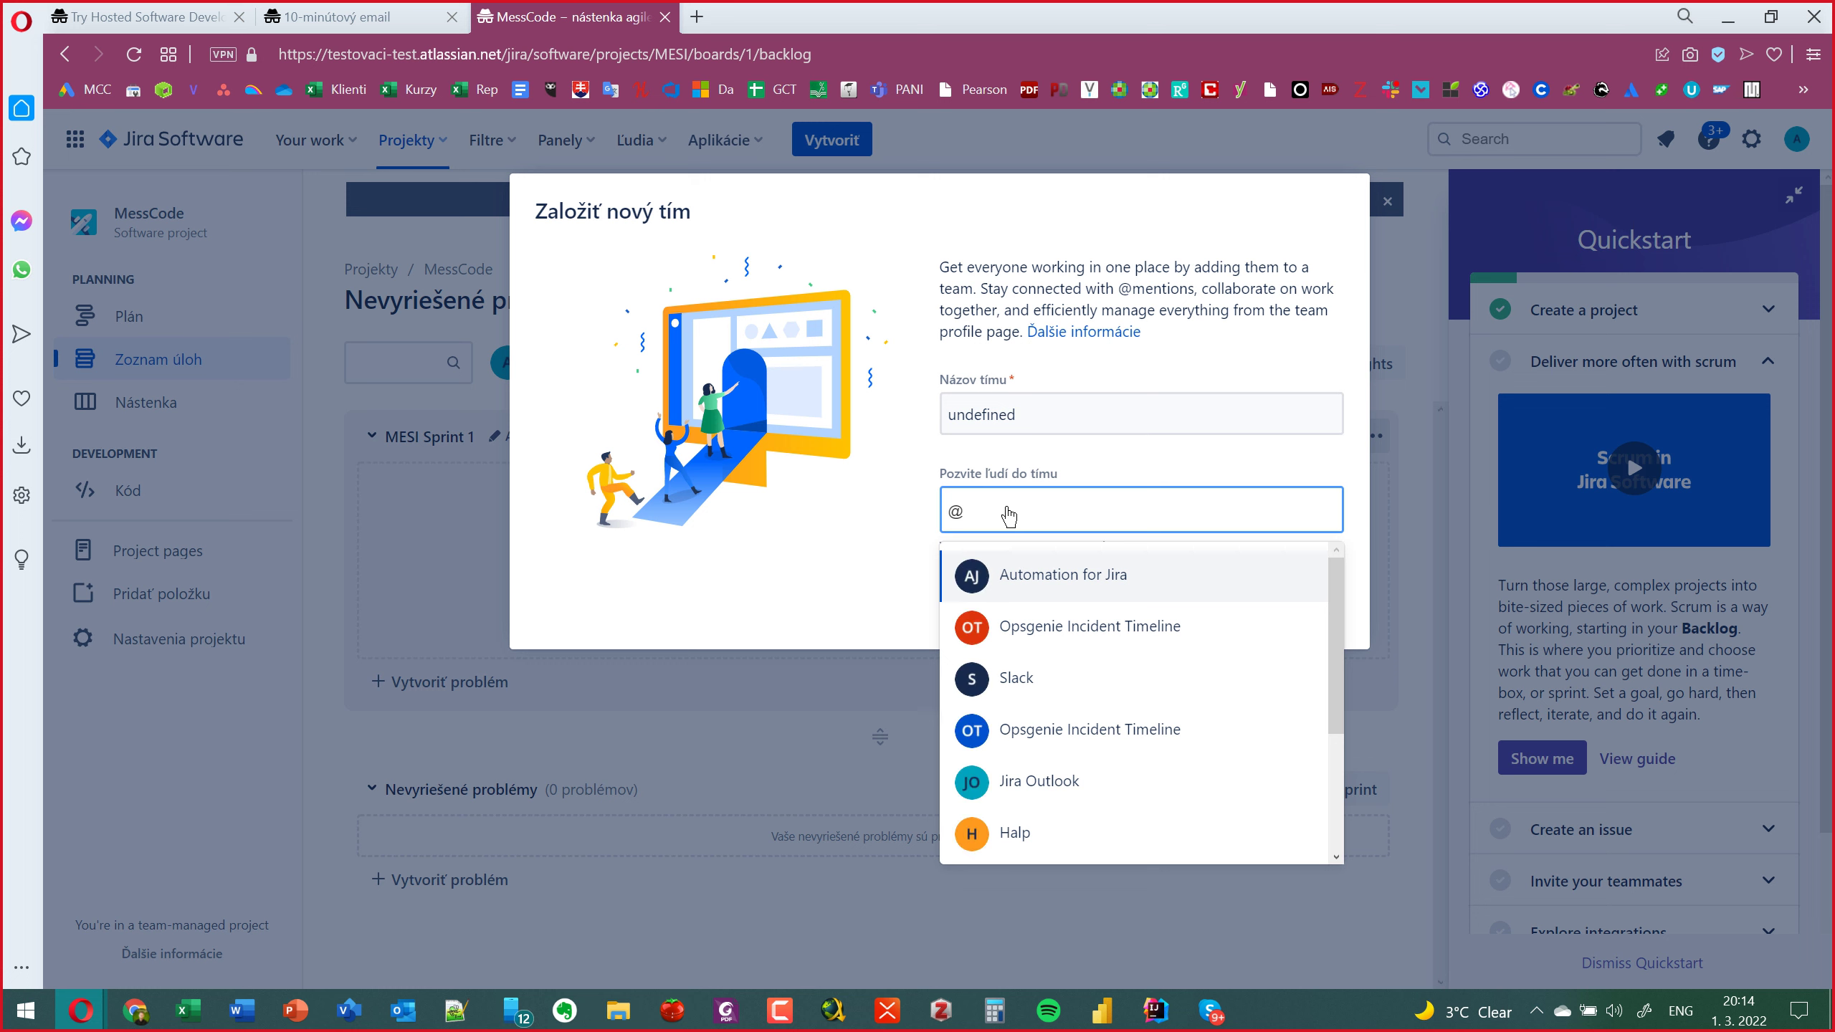
type("mi")
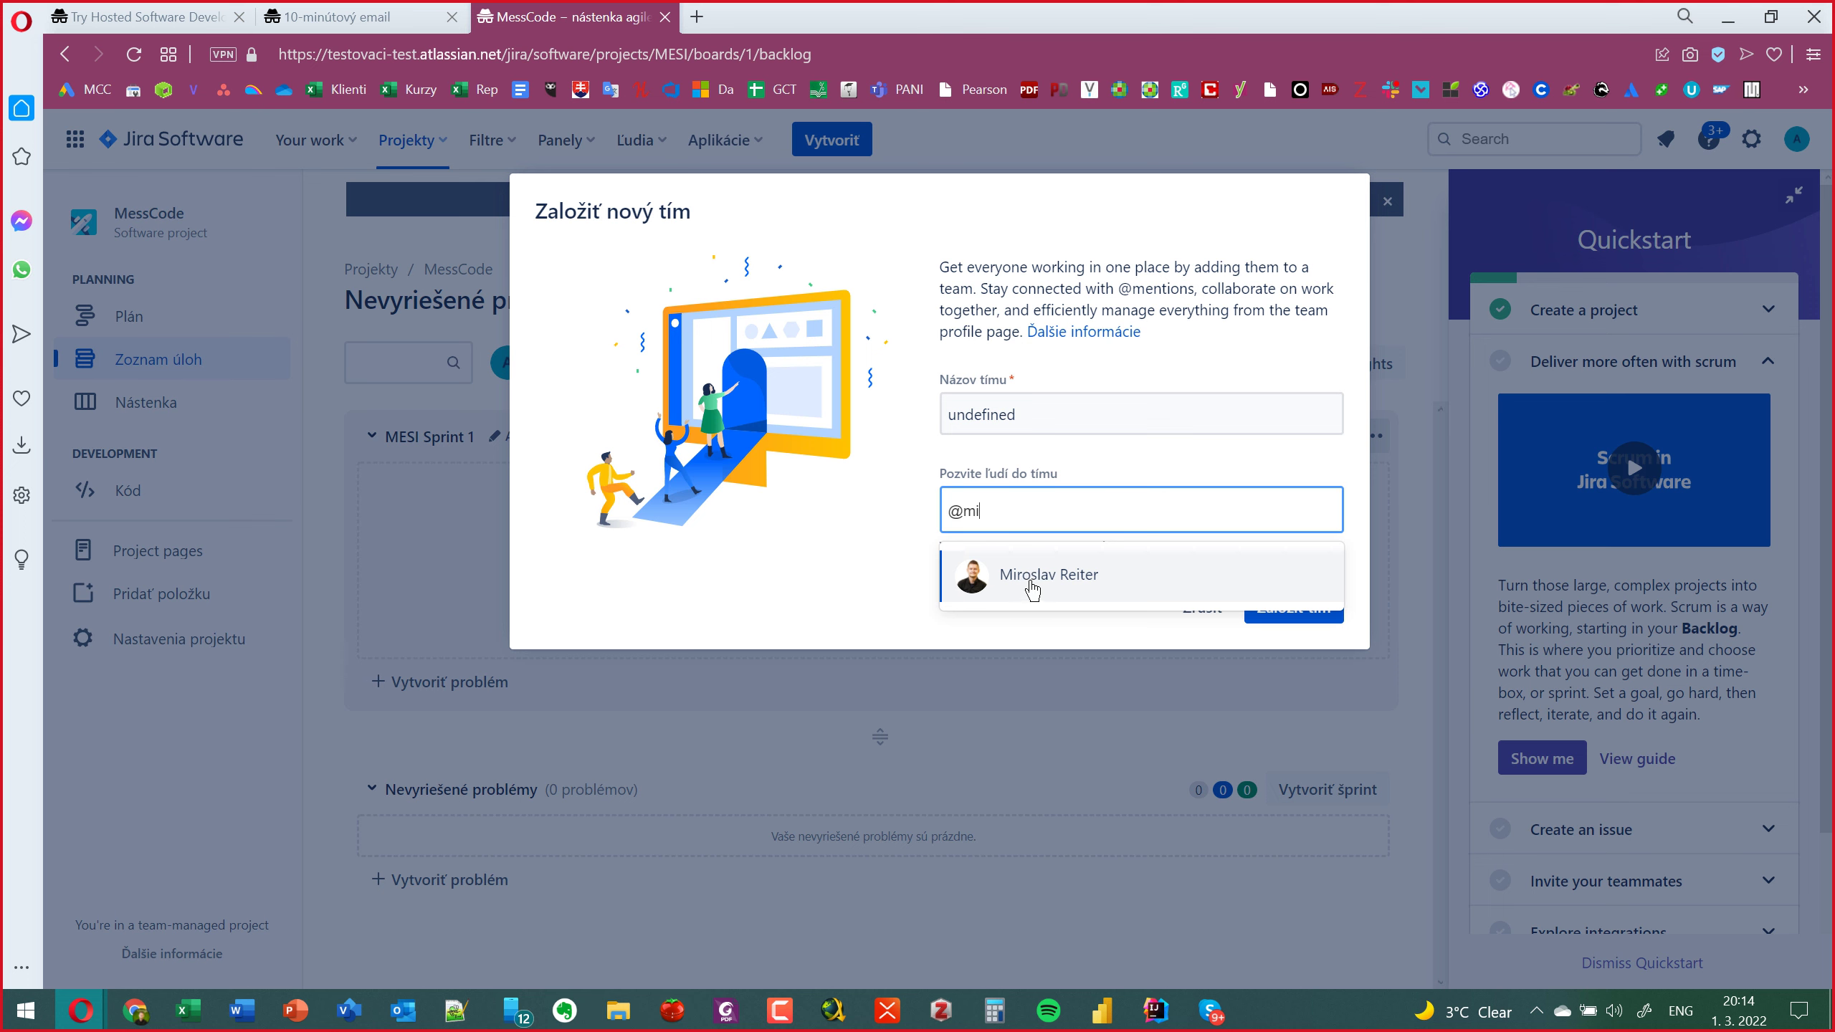
left_click(1032, 586)
left_click(1317, 607)
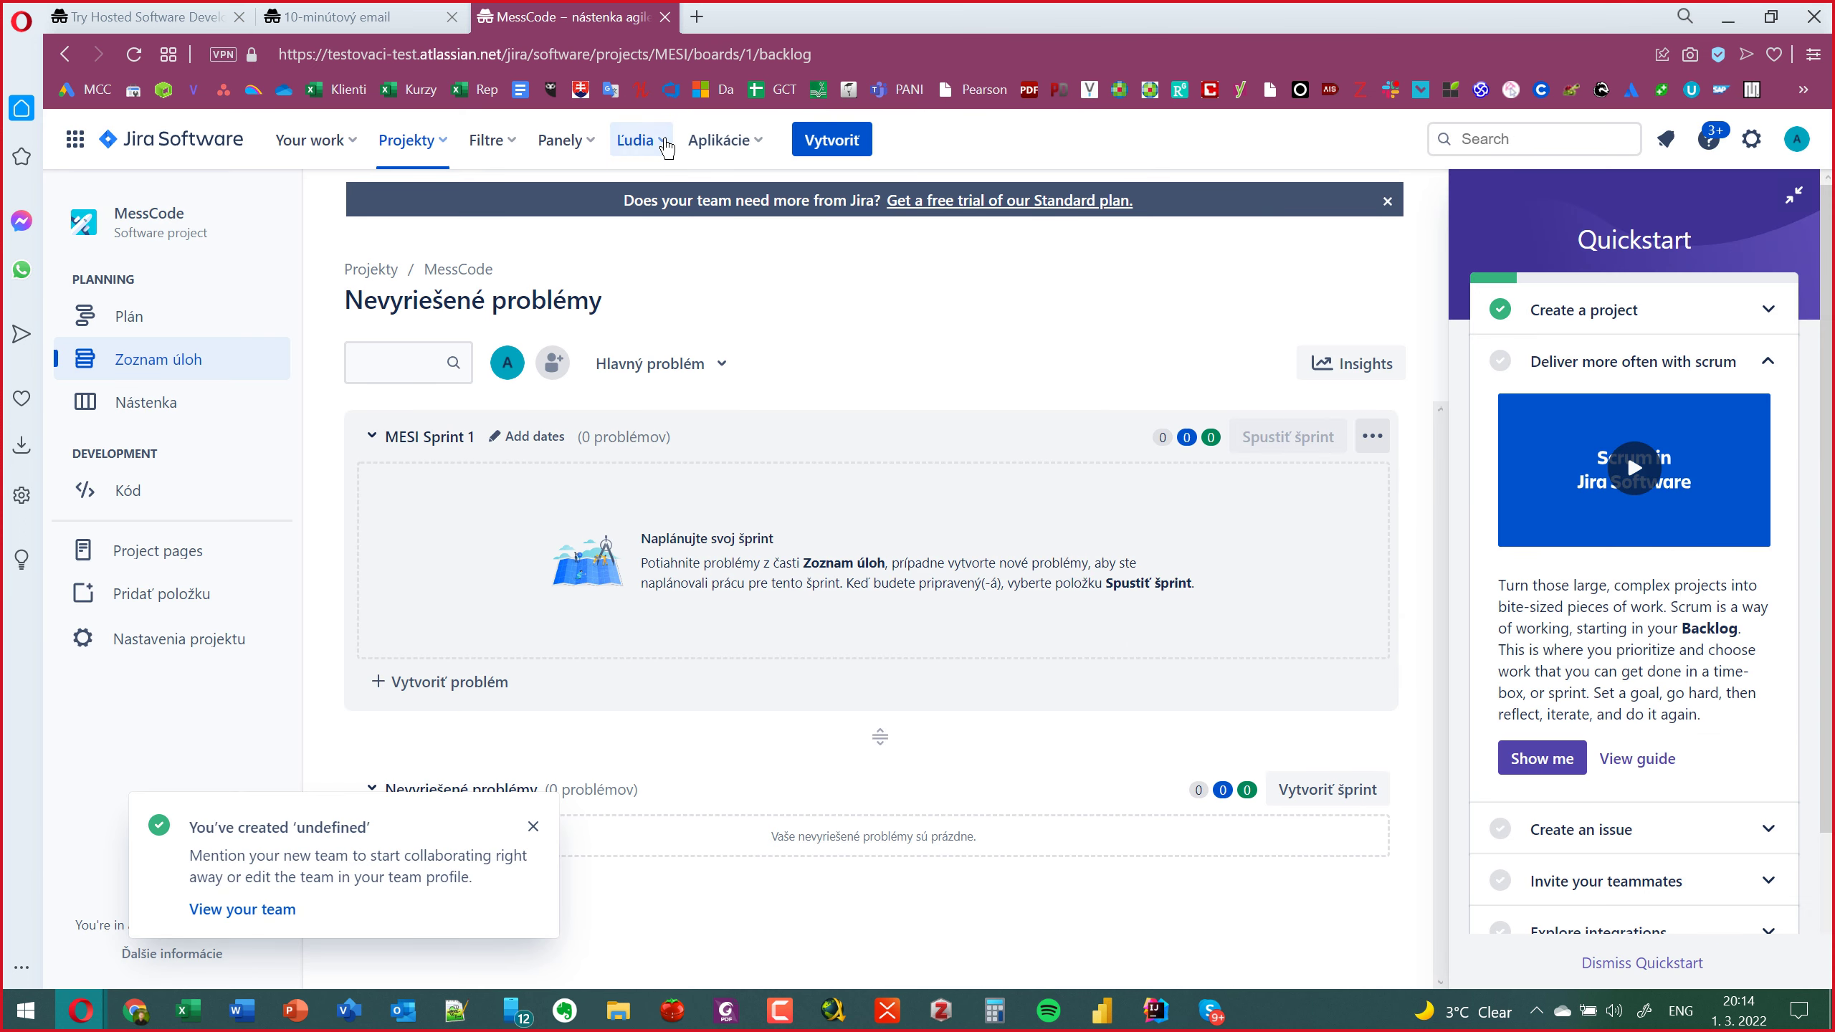
Reload, confirm the undefined team appears in the Ľudia list, then open the app switcher.
left_click(665, 144)
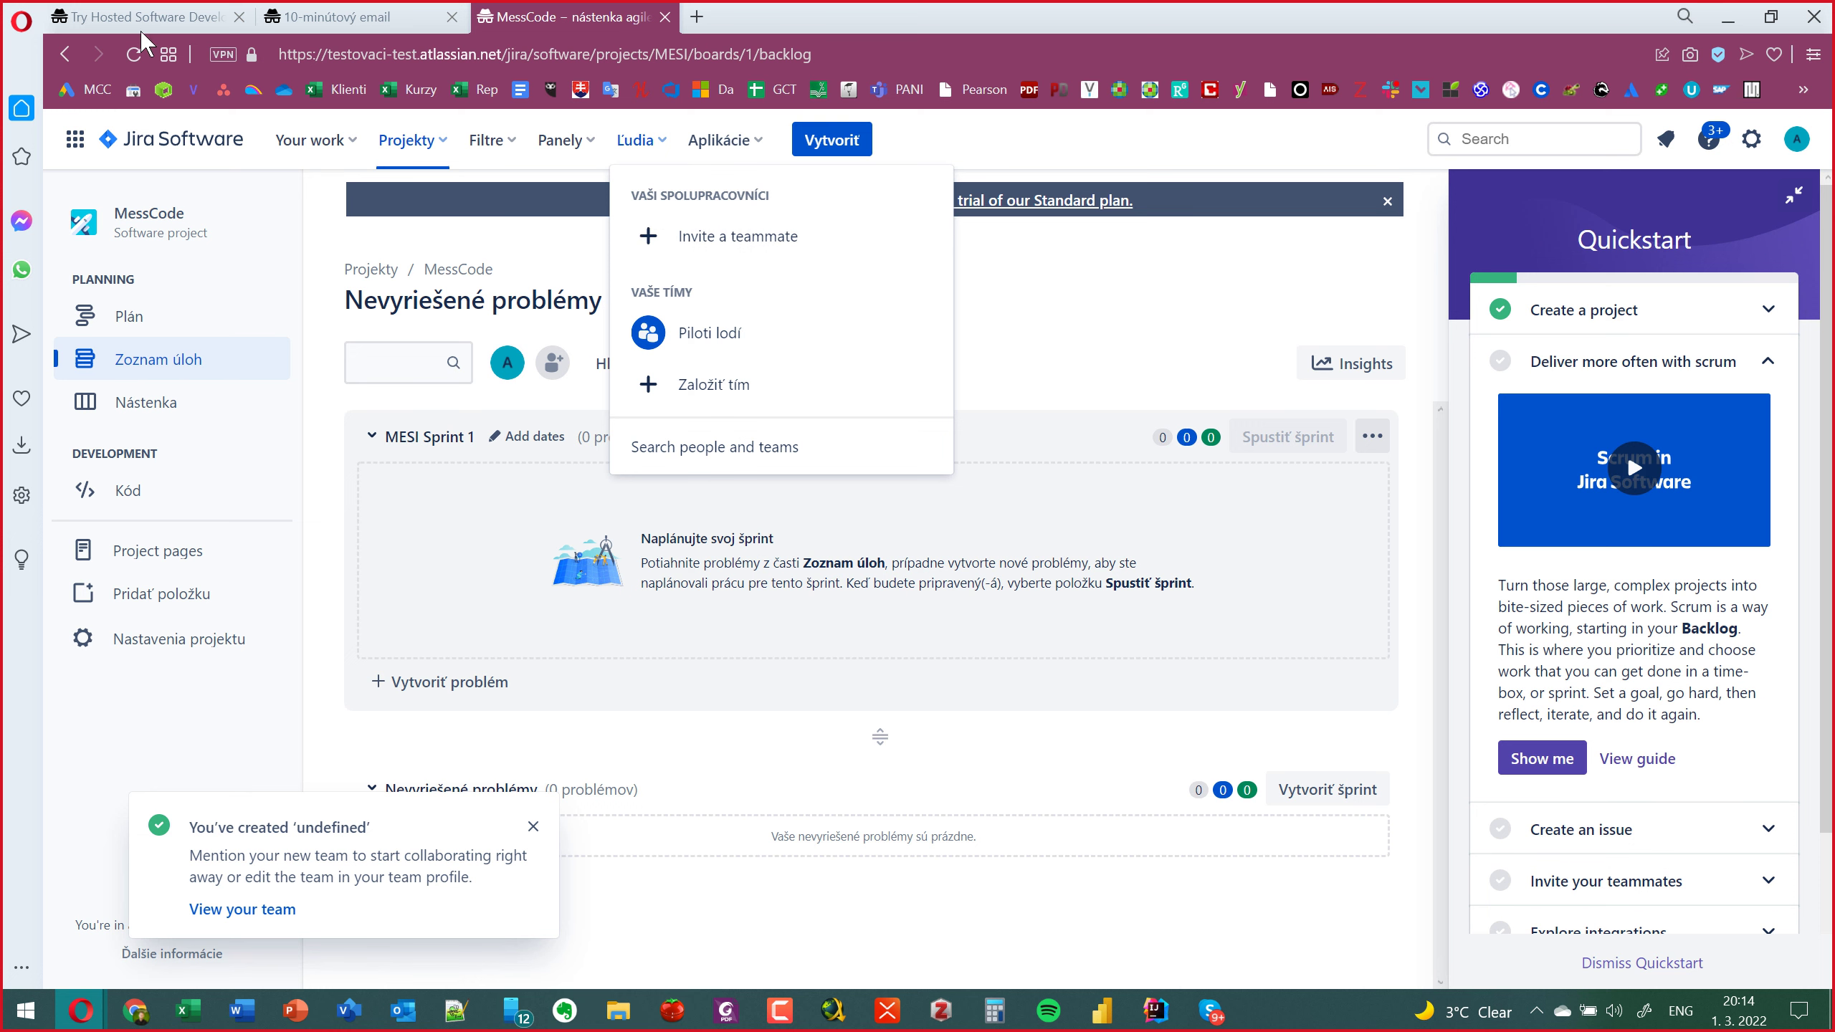
left_click(134, 54)
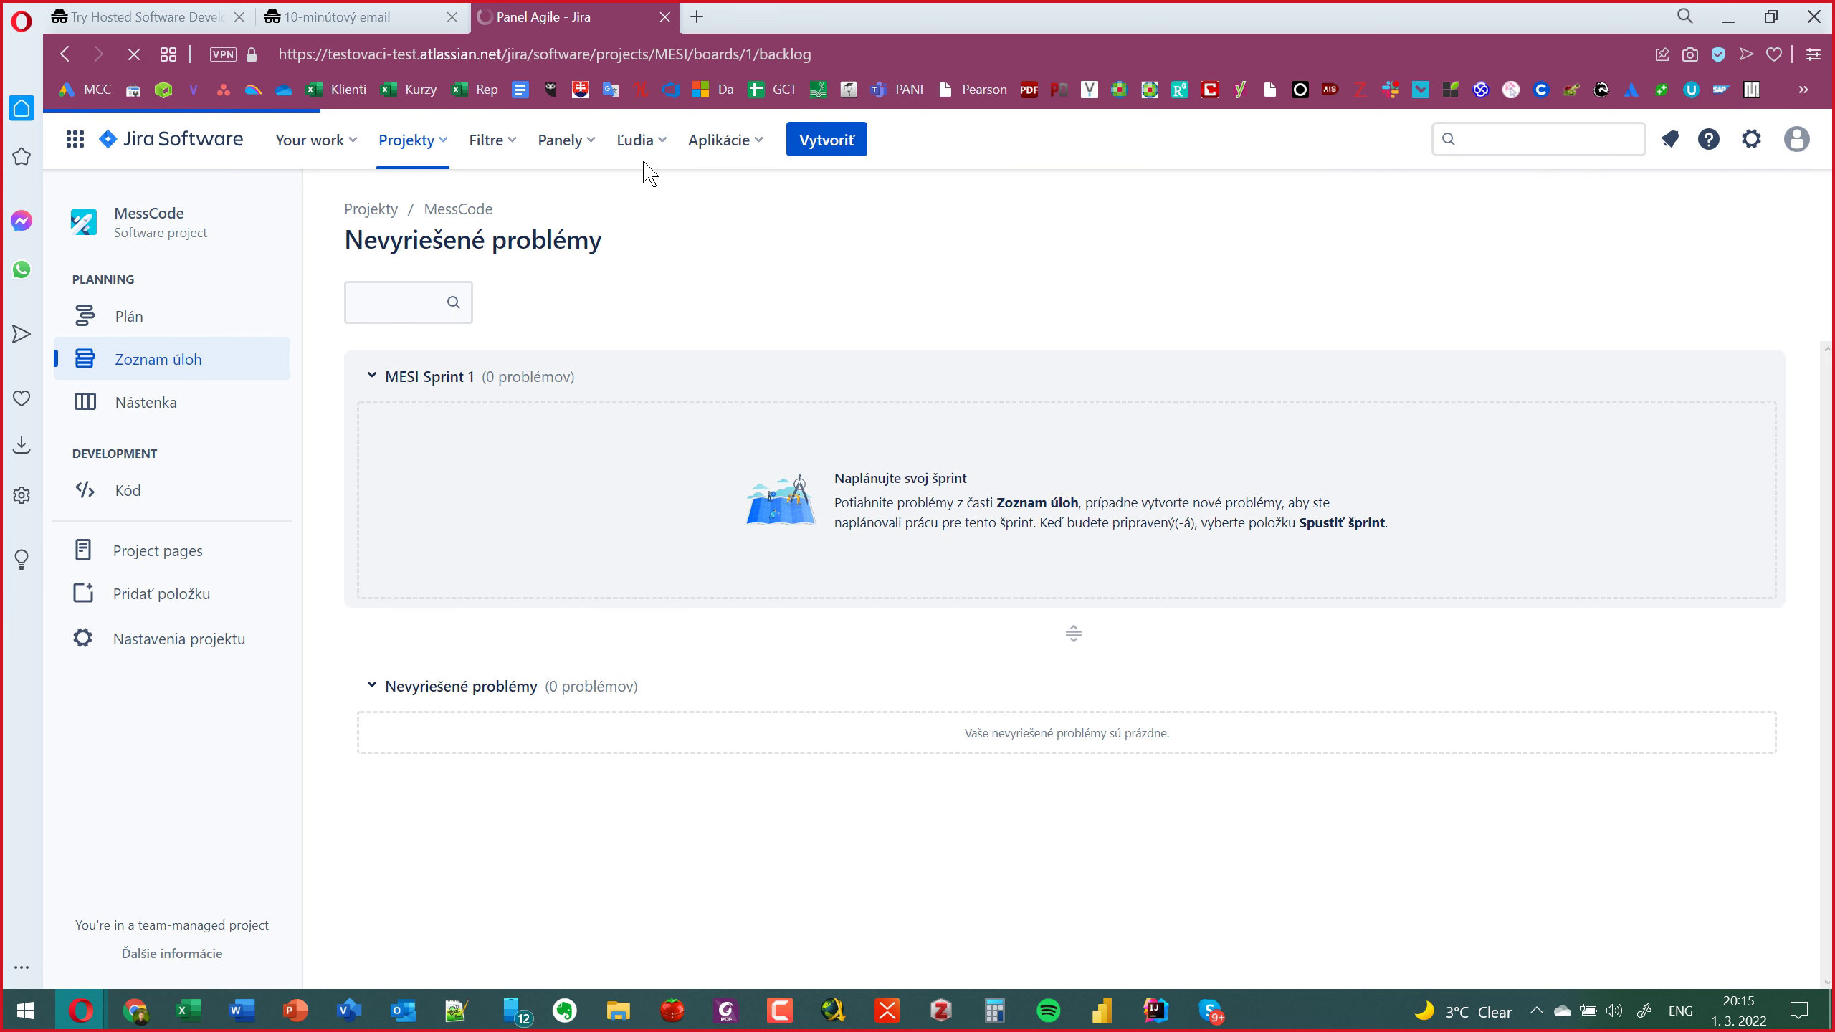
left_click(665, 154)
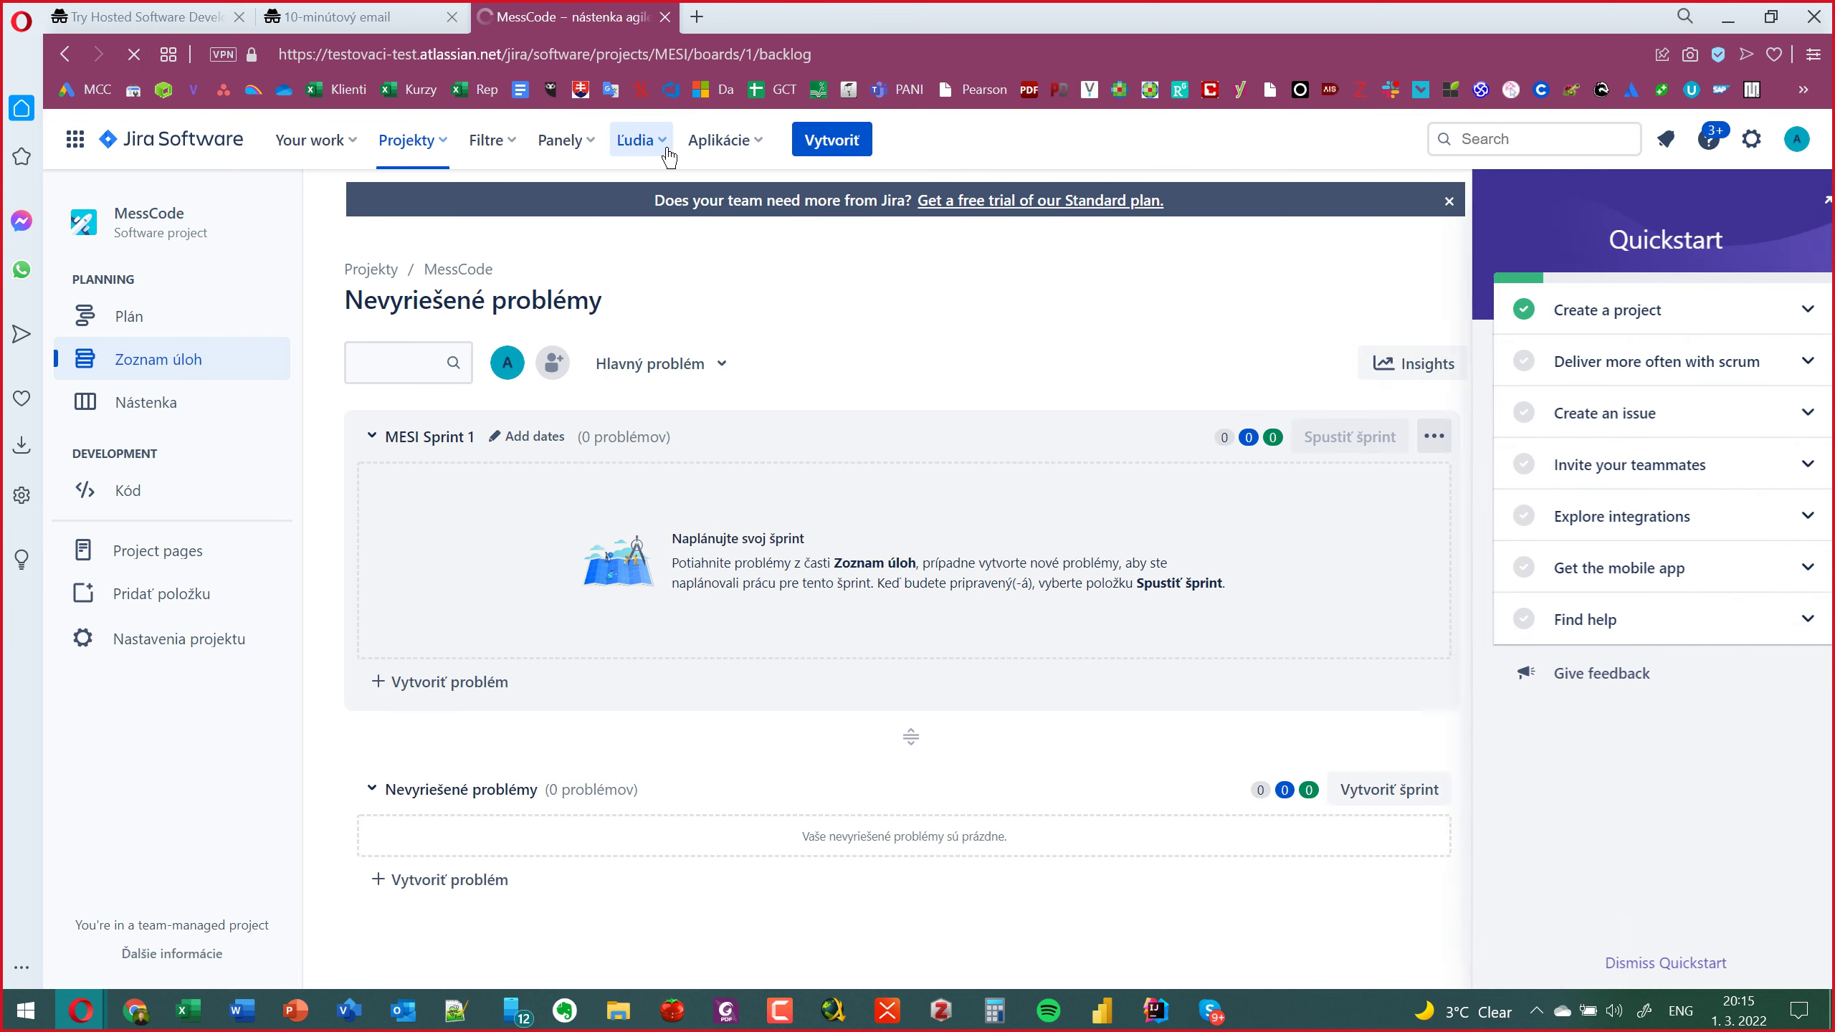
left_click(667, 152)
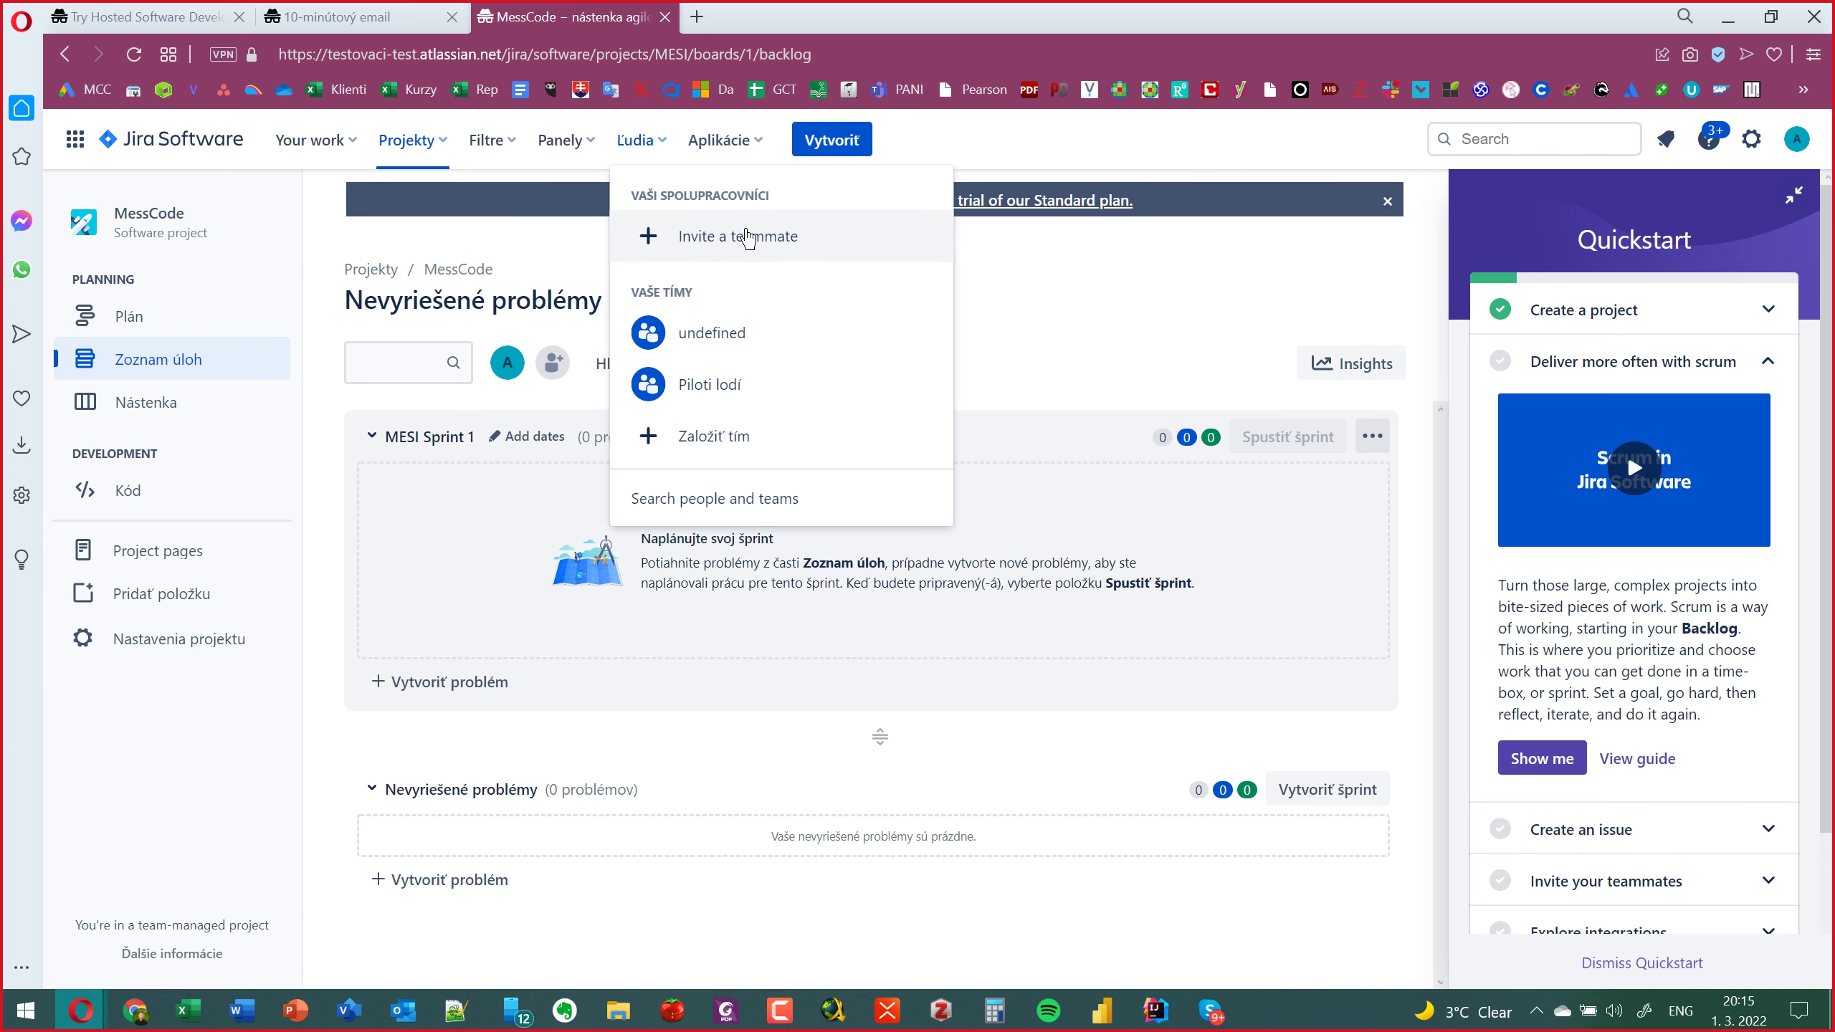
left_click(1001, 152)
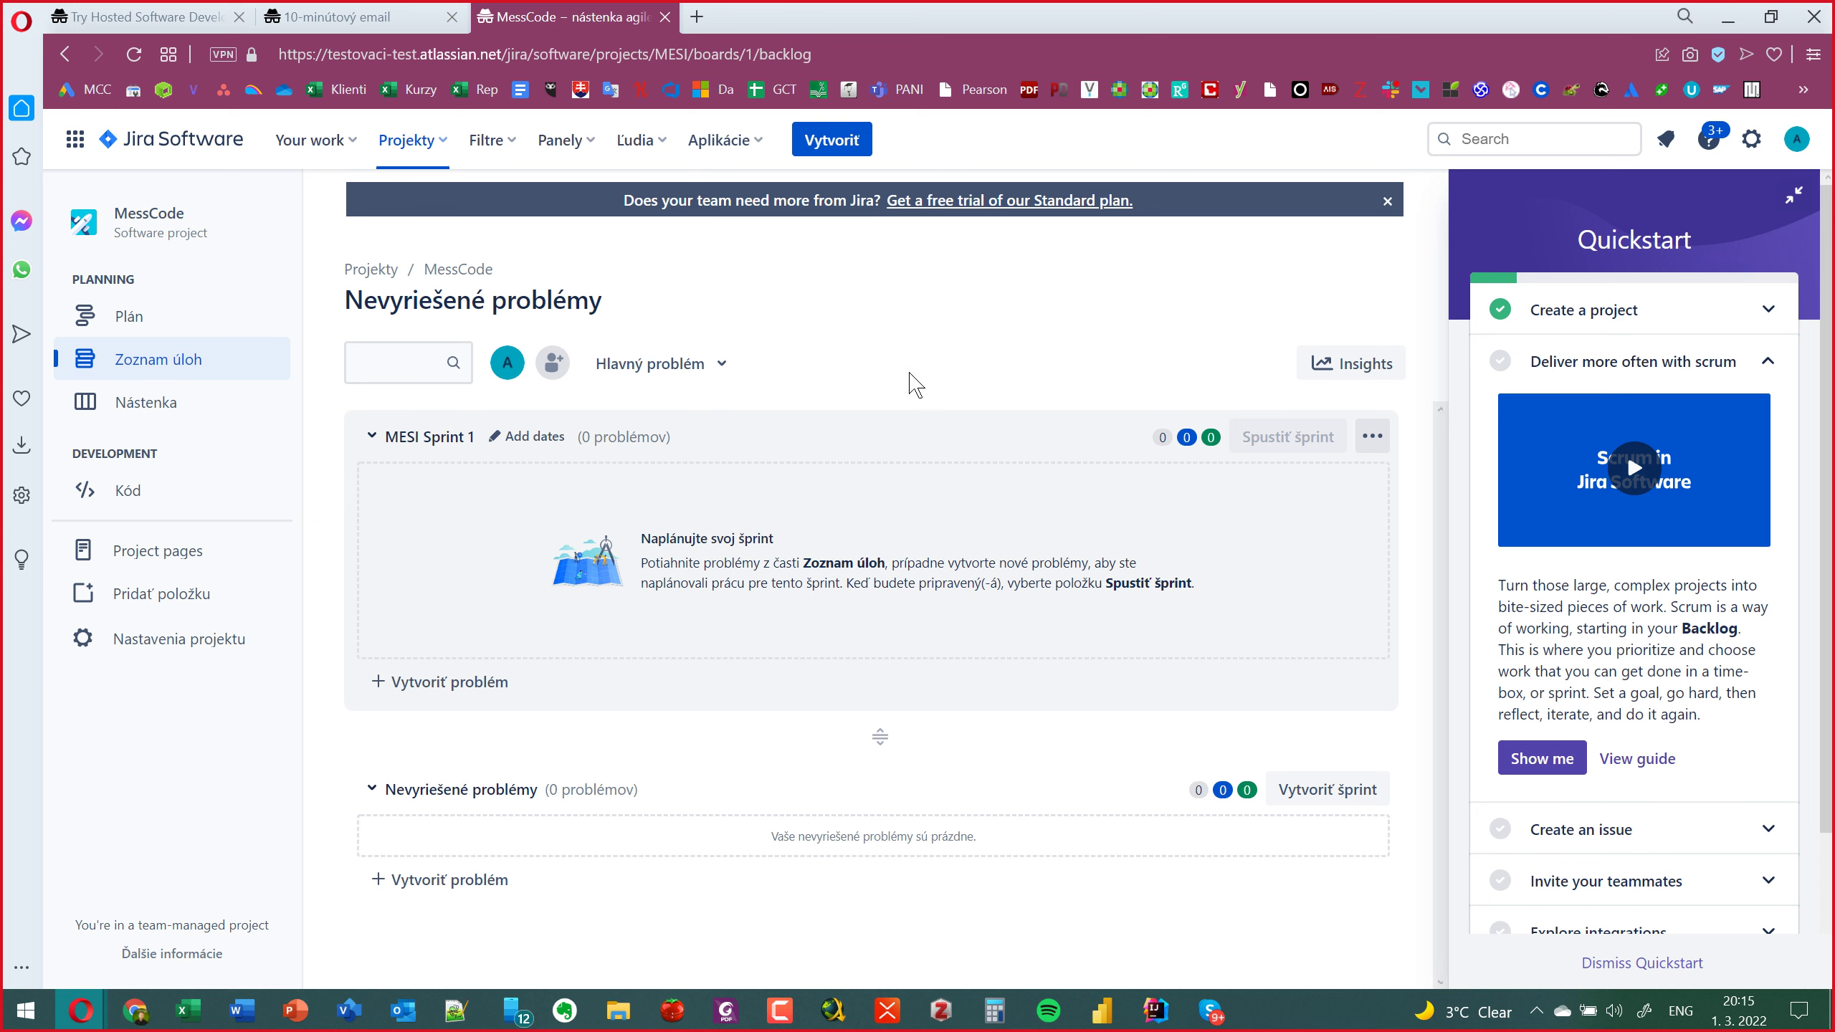
left_click(79, 141)
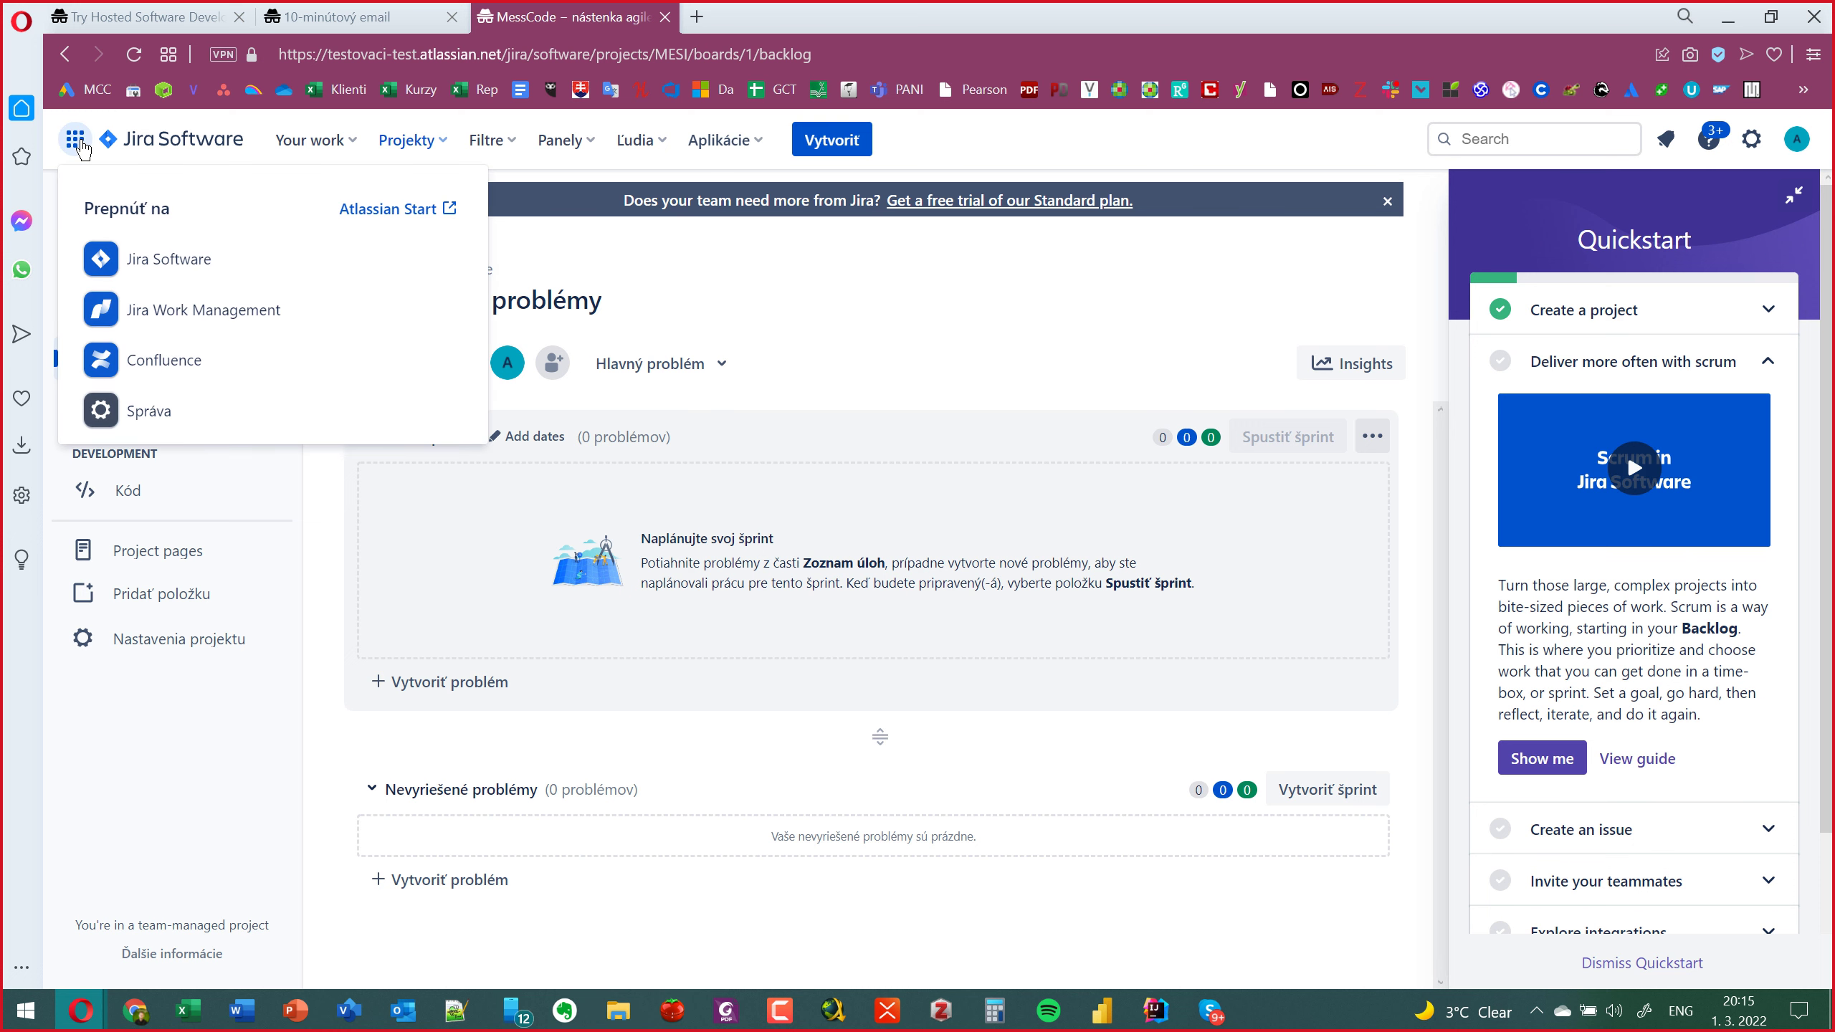
Go via Atlassian Start to the Jira Software Projekty list showing MessCode (MESI).
left_click(358, 213)
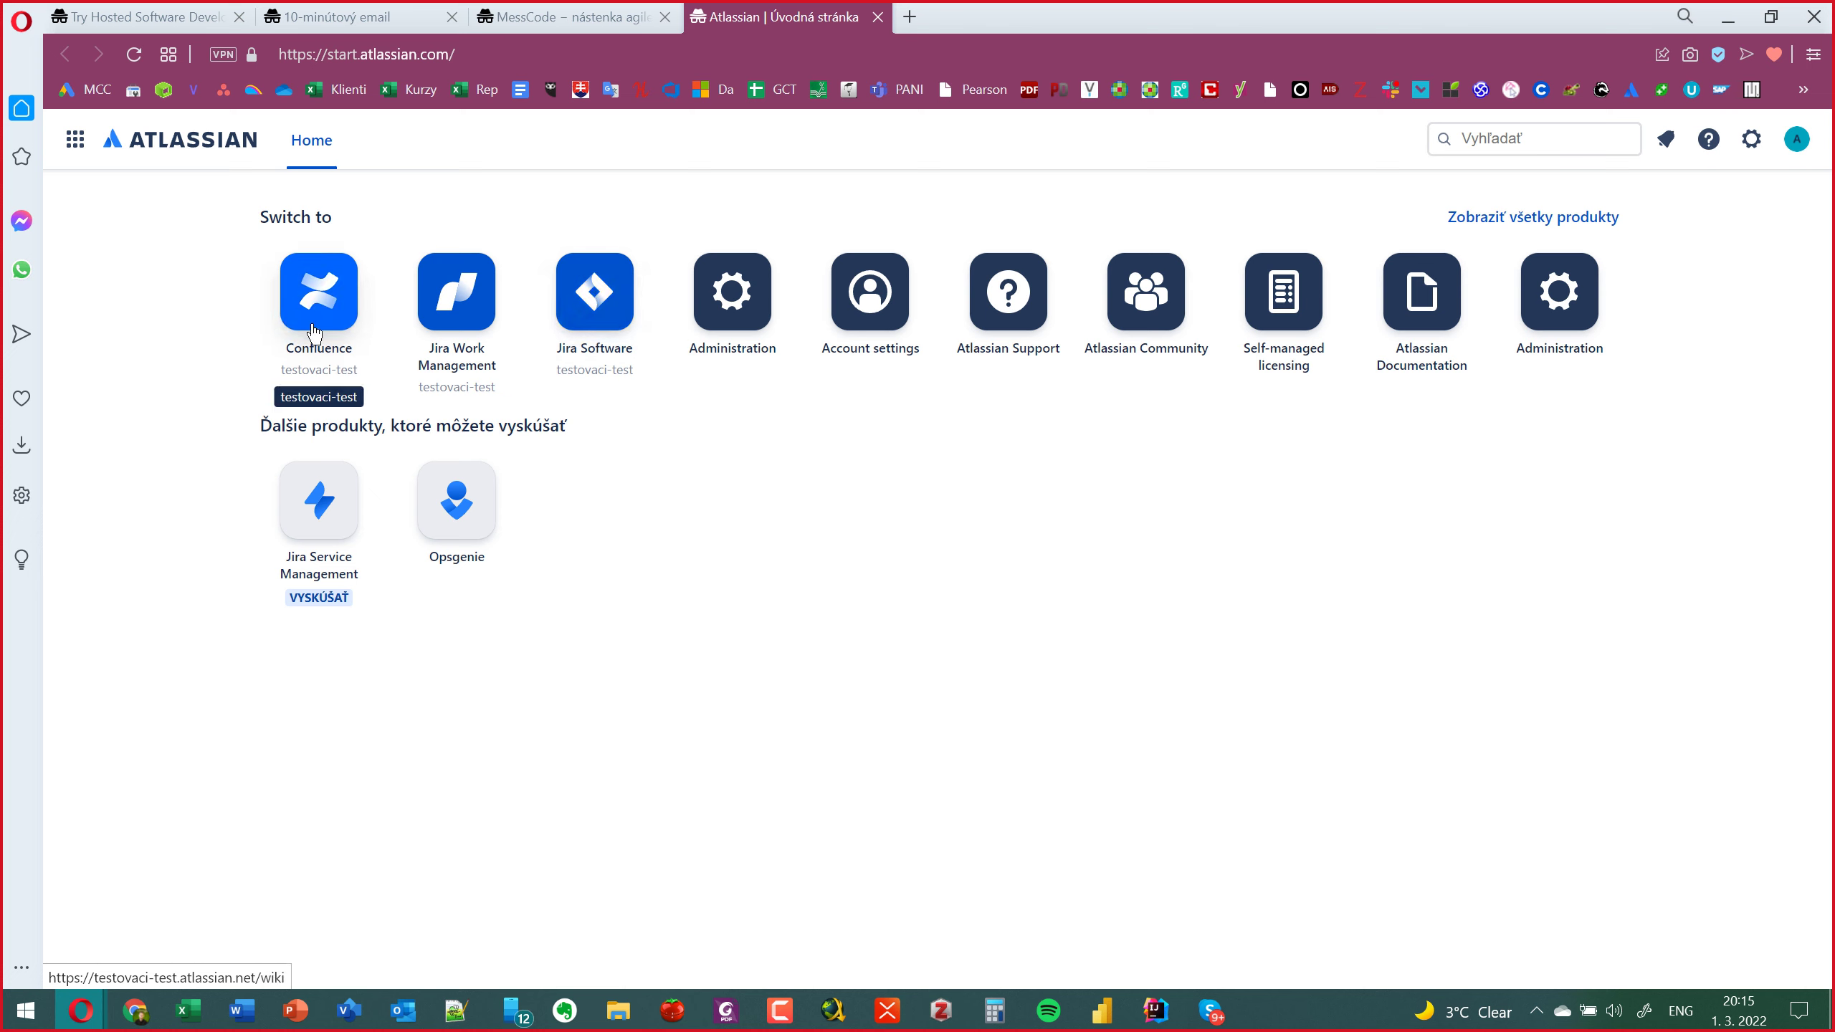
left_click(593, 311)
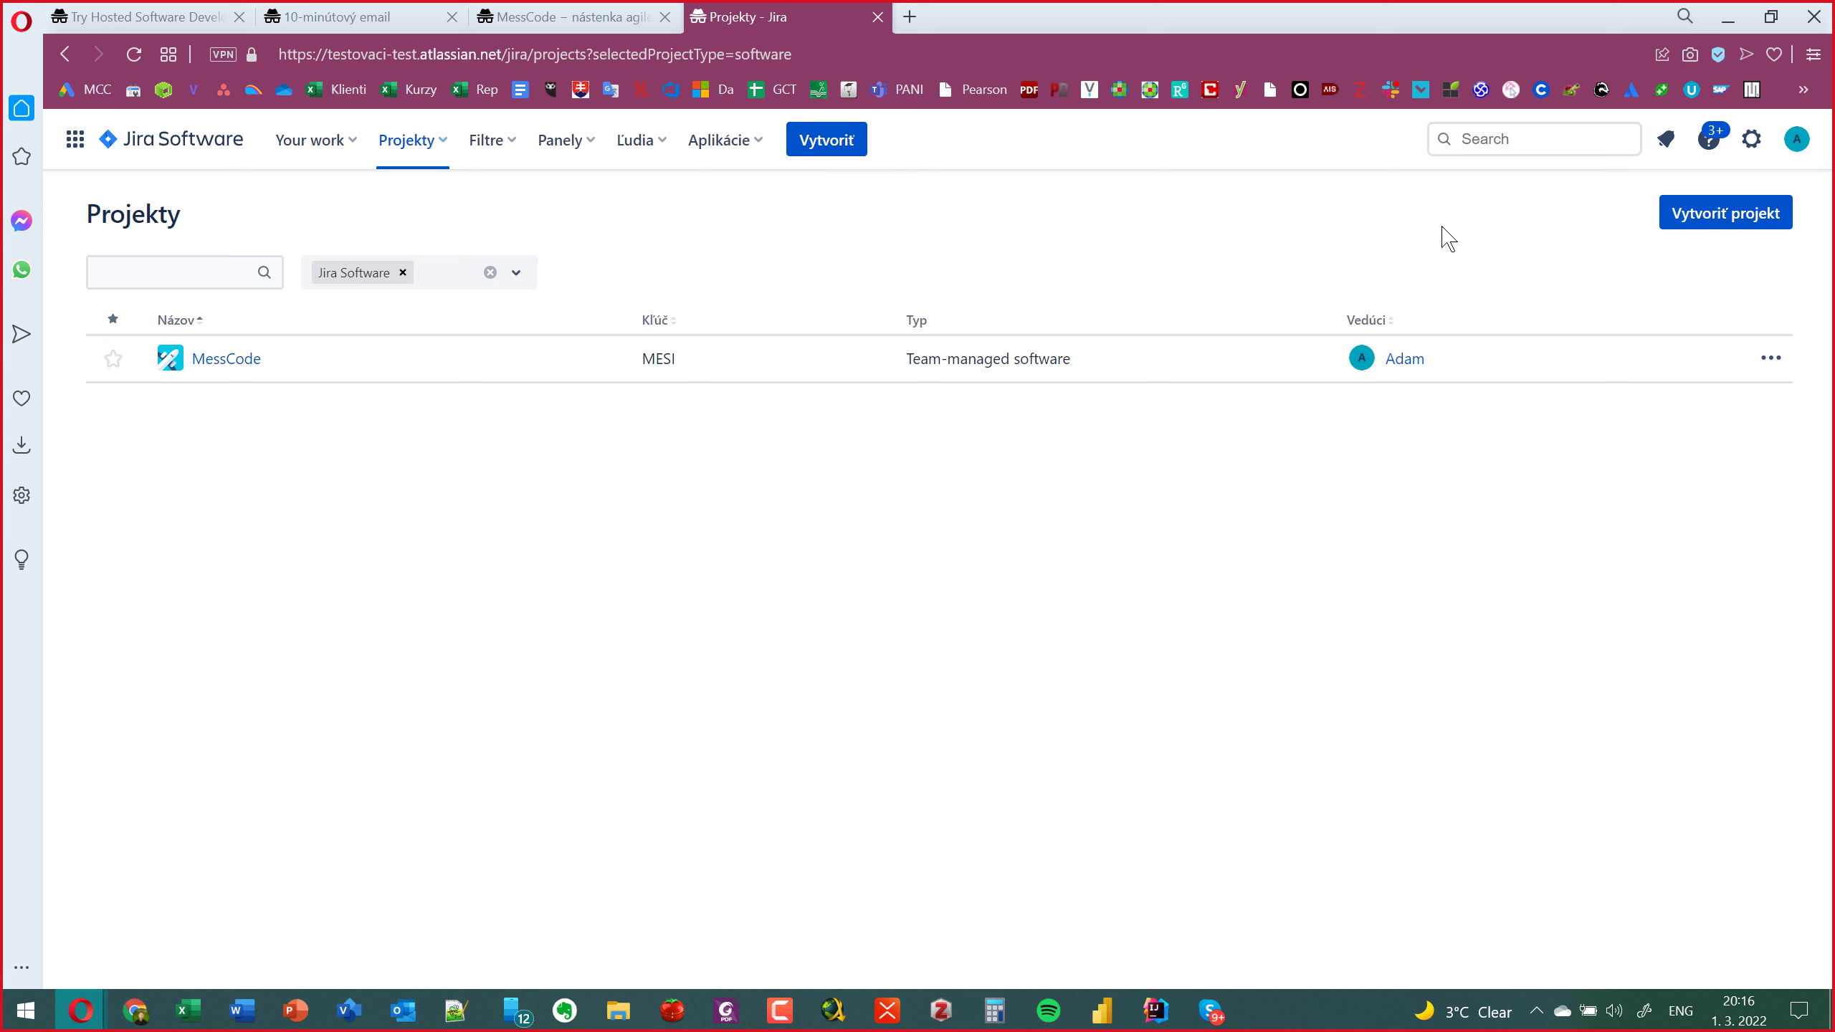
left_click(1735, 226)
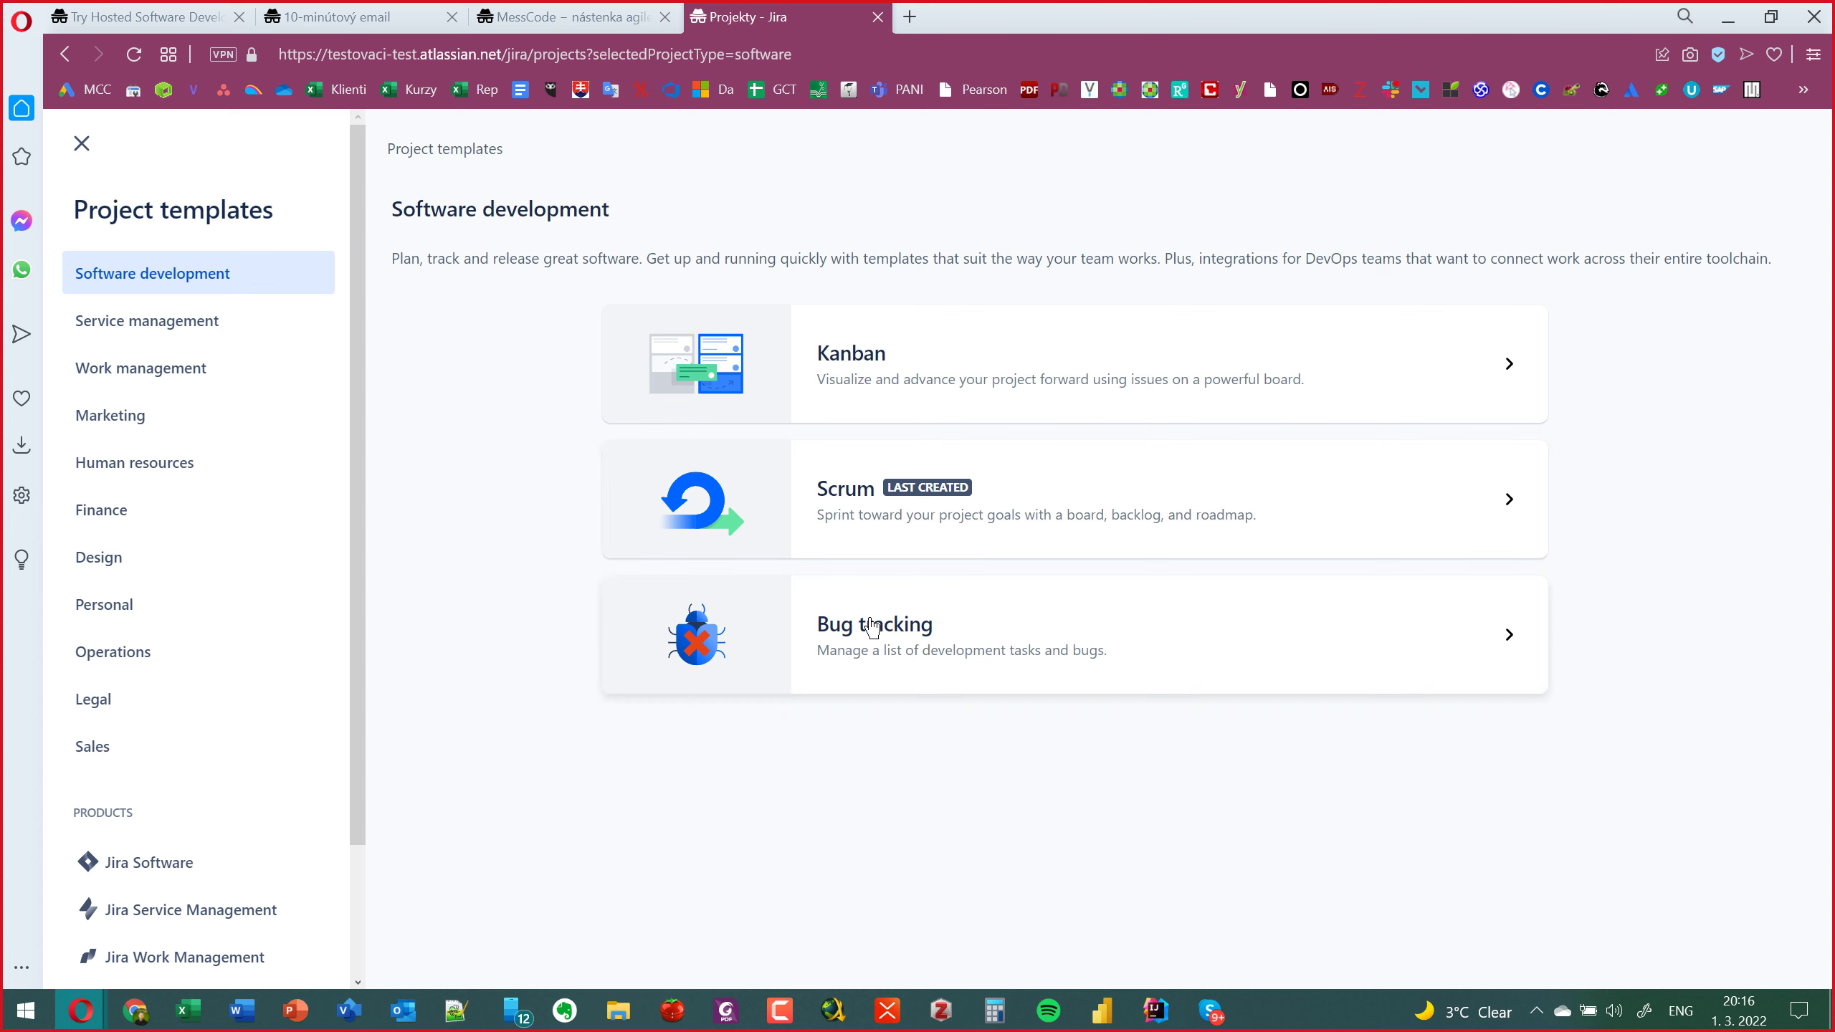
left_click(146, 568)
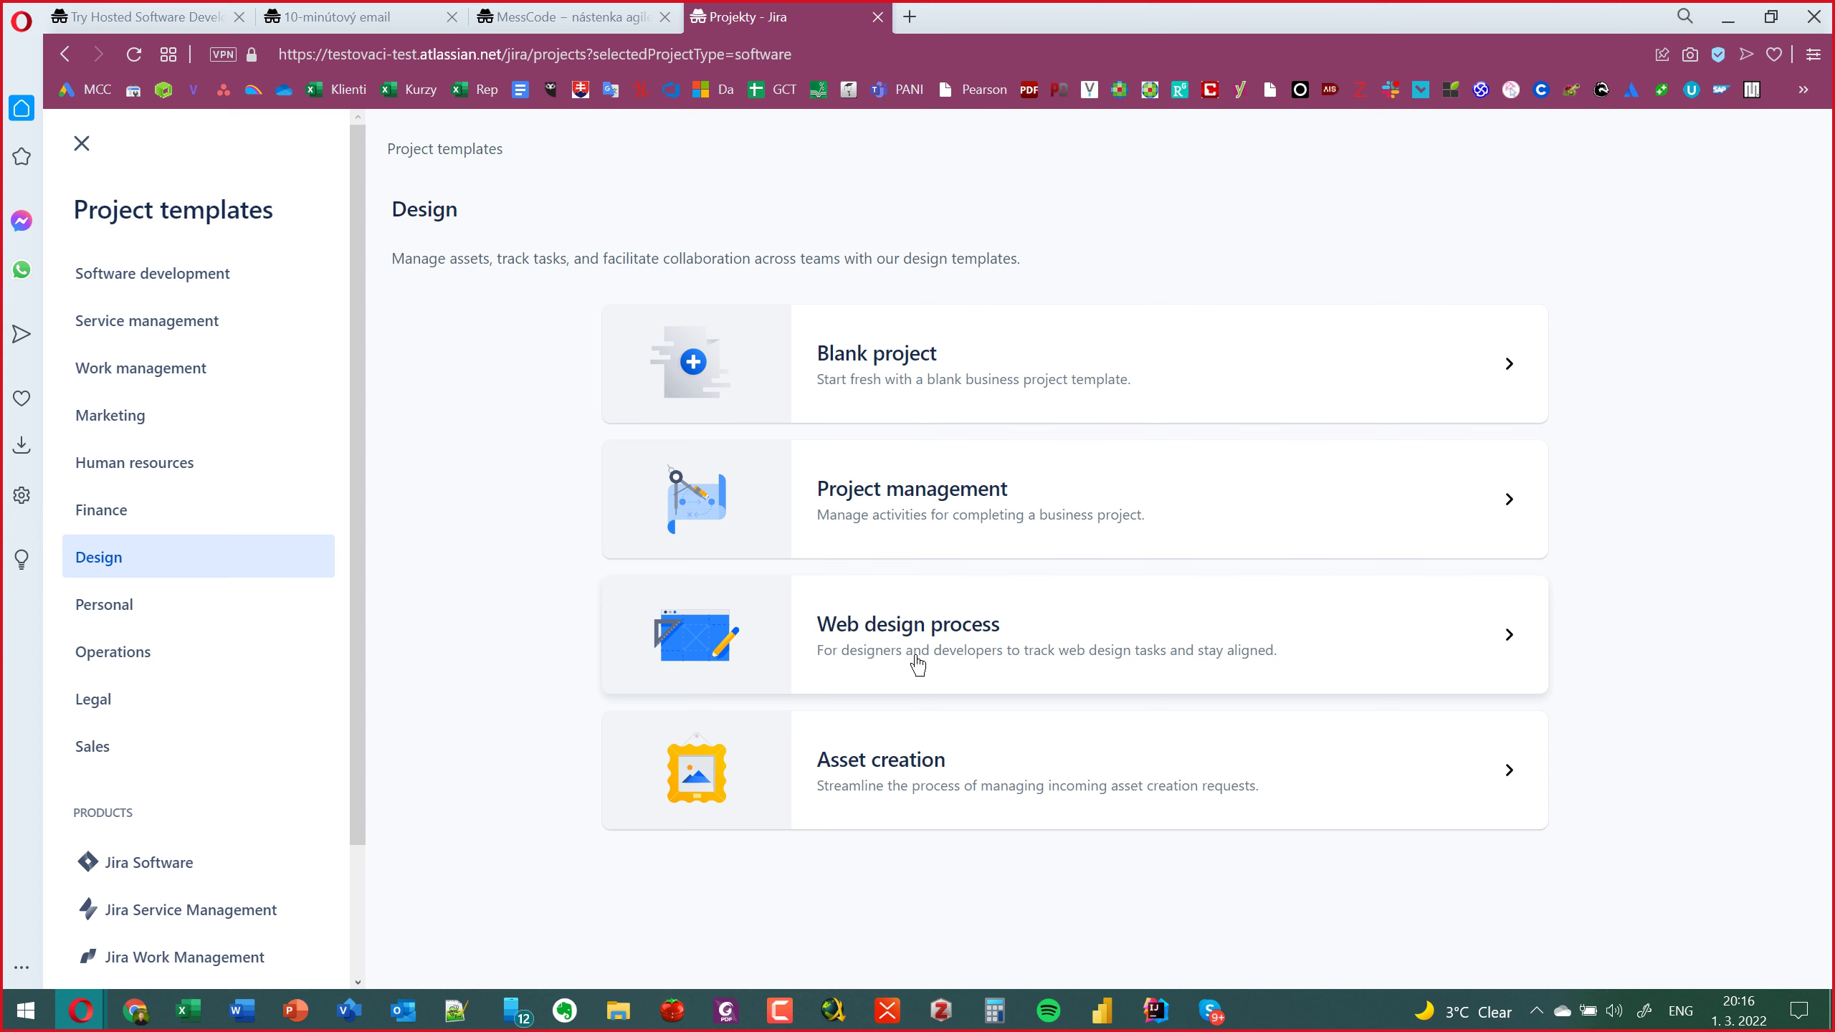
left_click(101, 605)
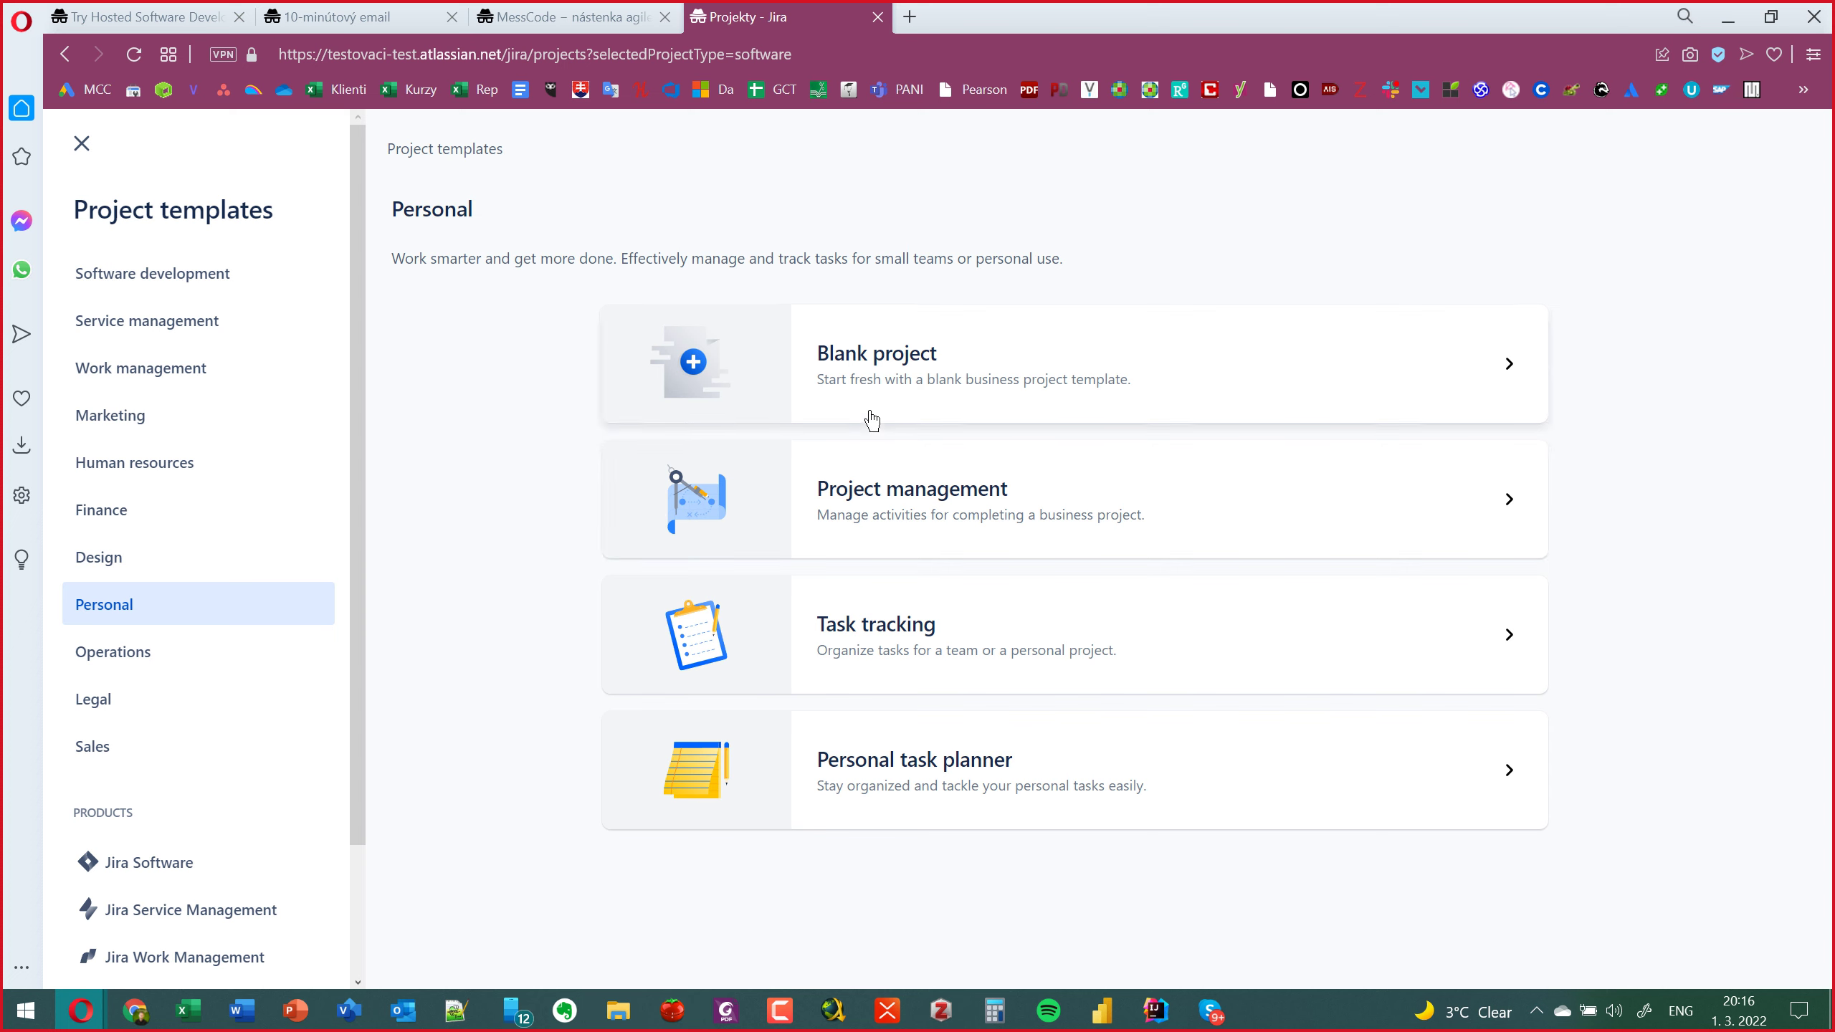
left_click(190, 515)
left_click(186, 429)
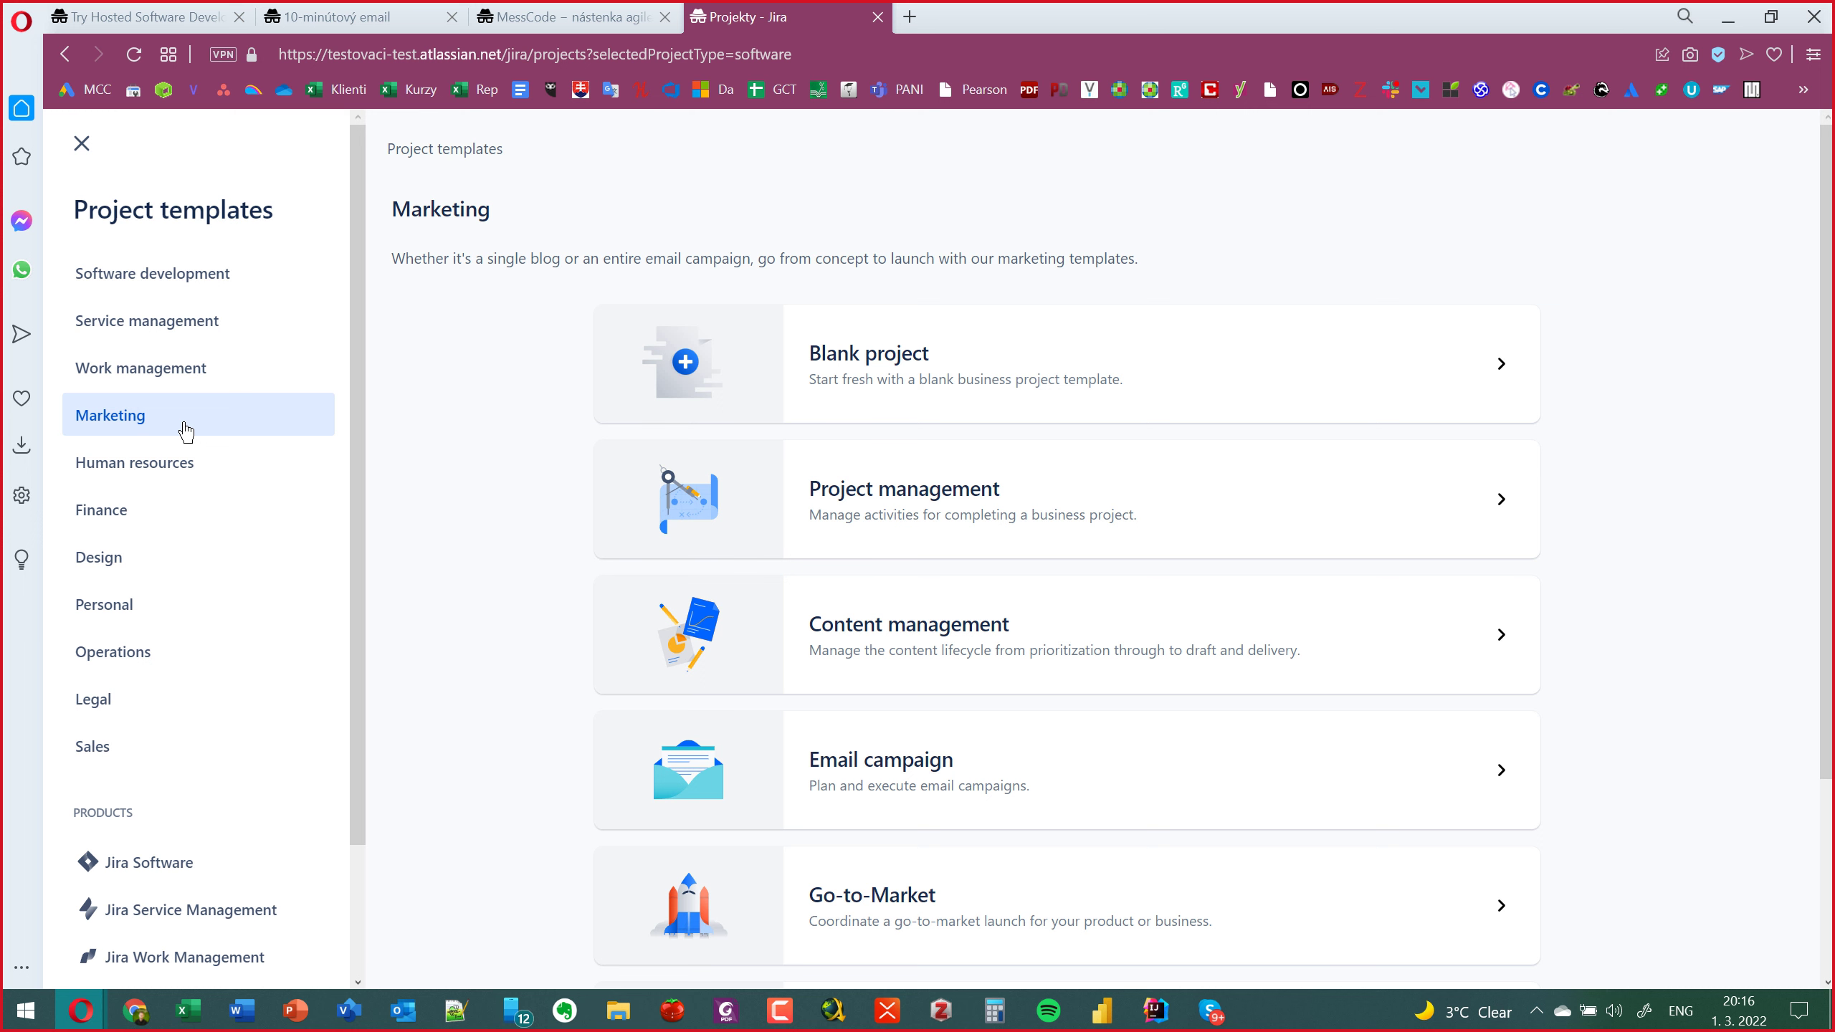
left_click(110, 291)
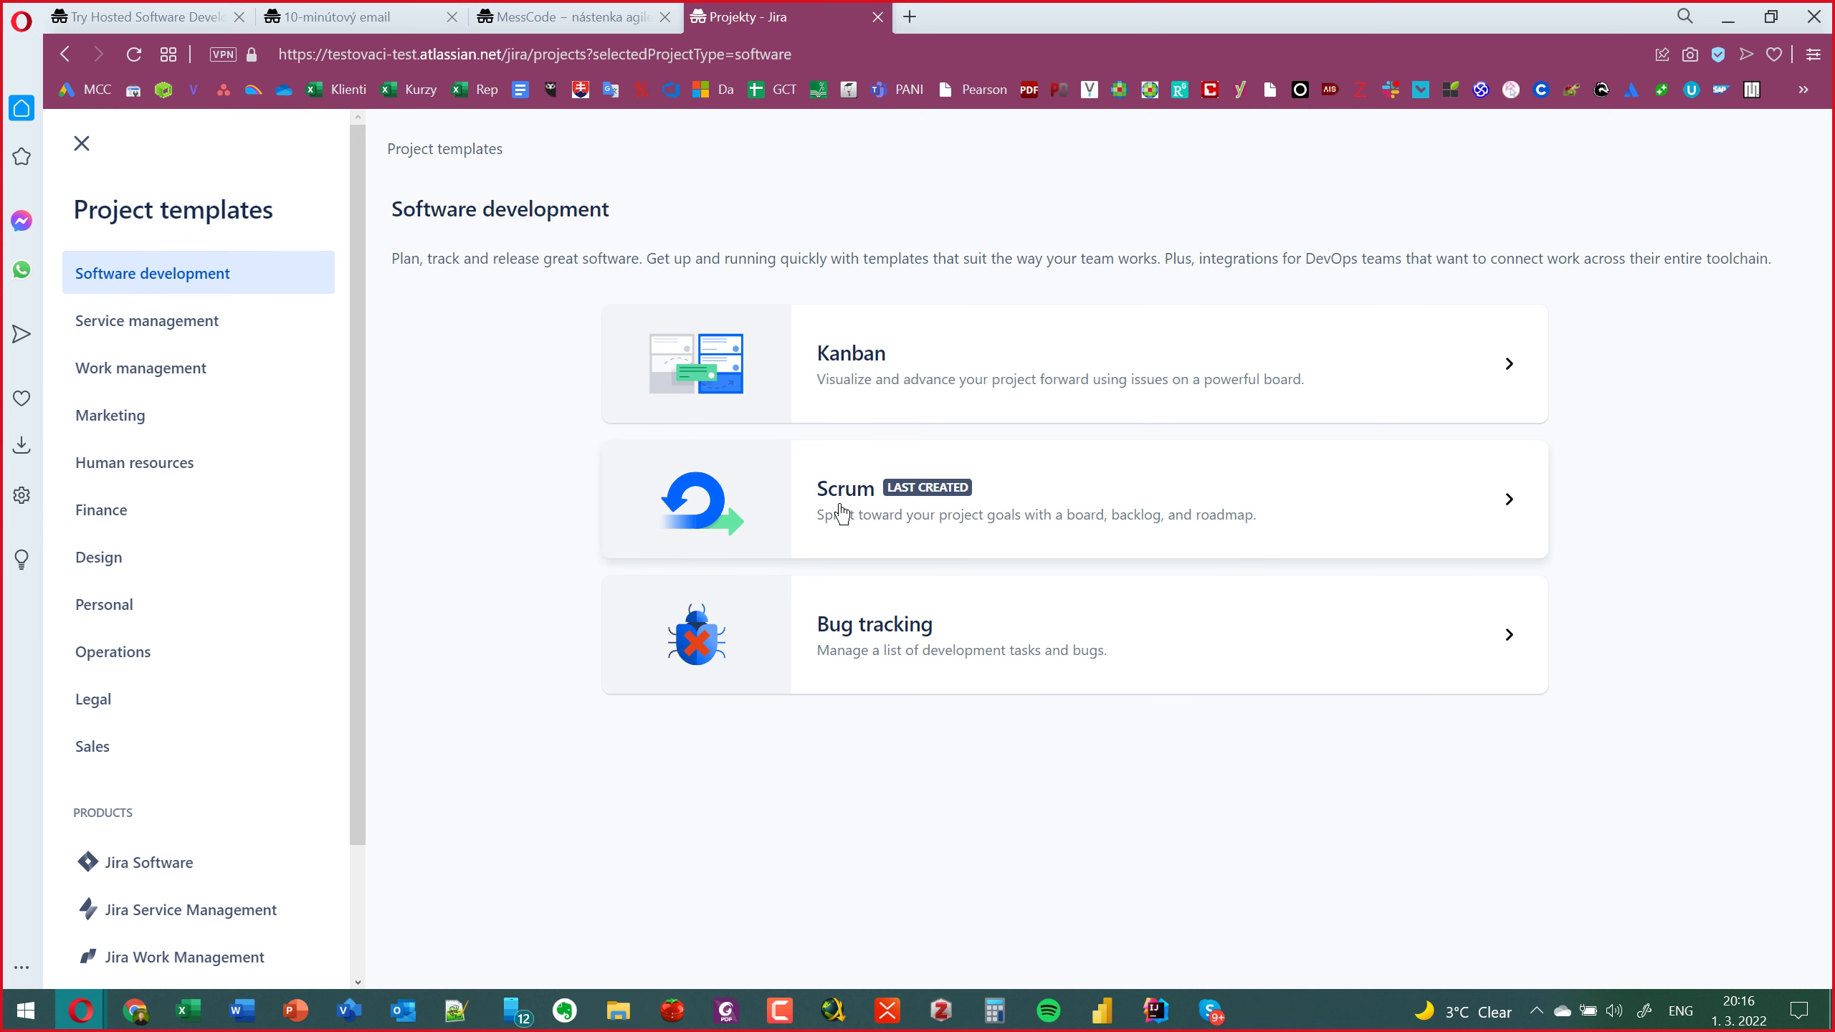
left_click(85, 149)
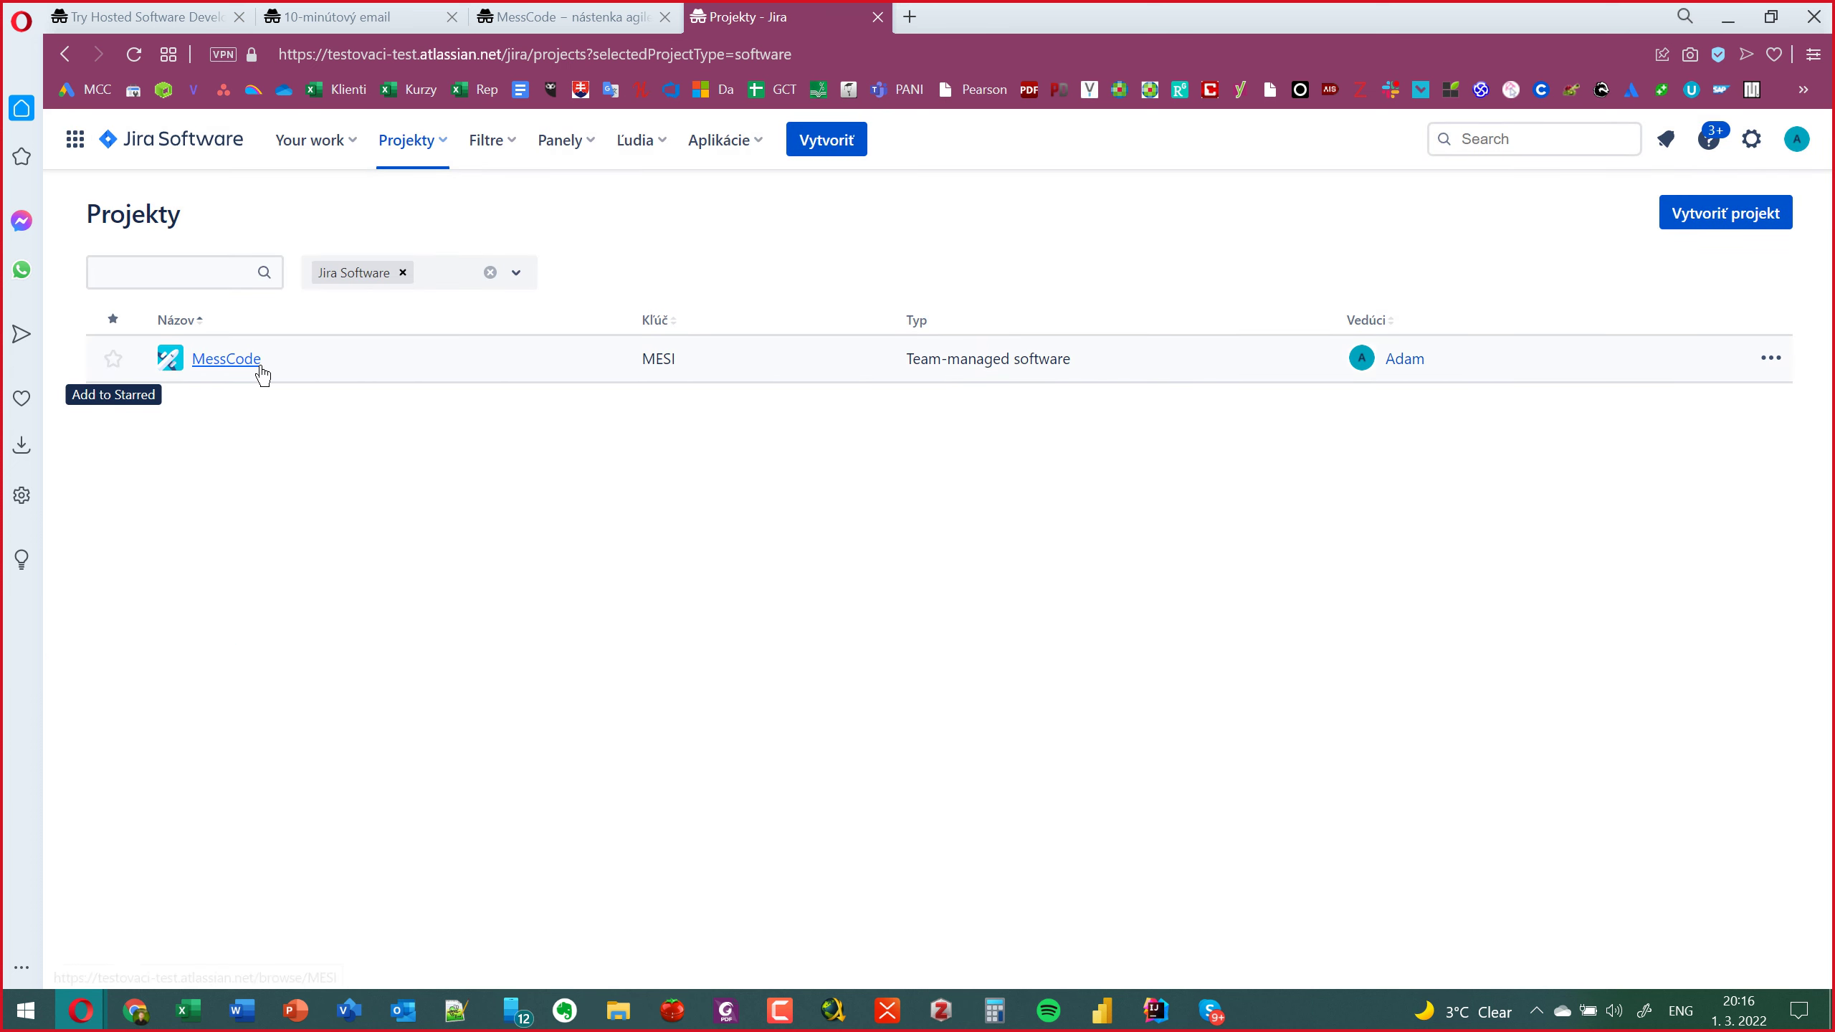
Open the MessCode board, try adding a column, then cancel it.
left_click(239, 361)
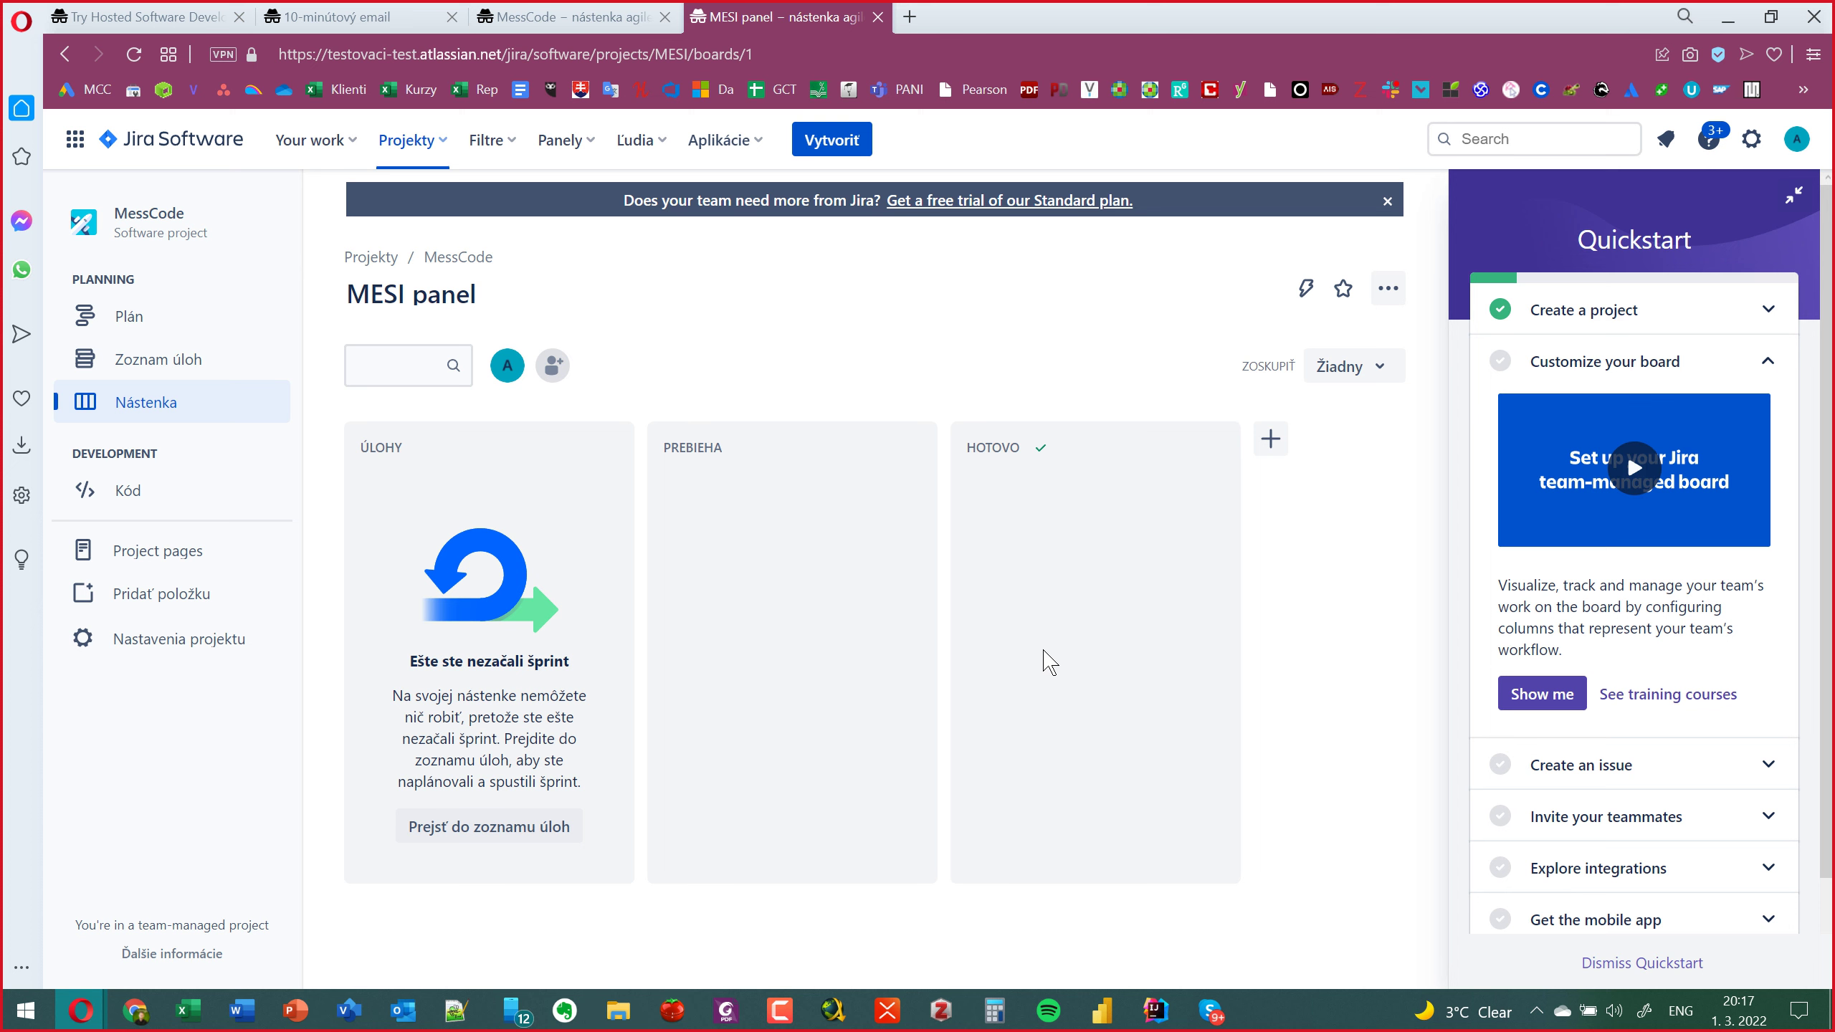
left_click(1270, 441)
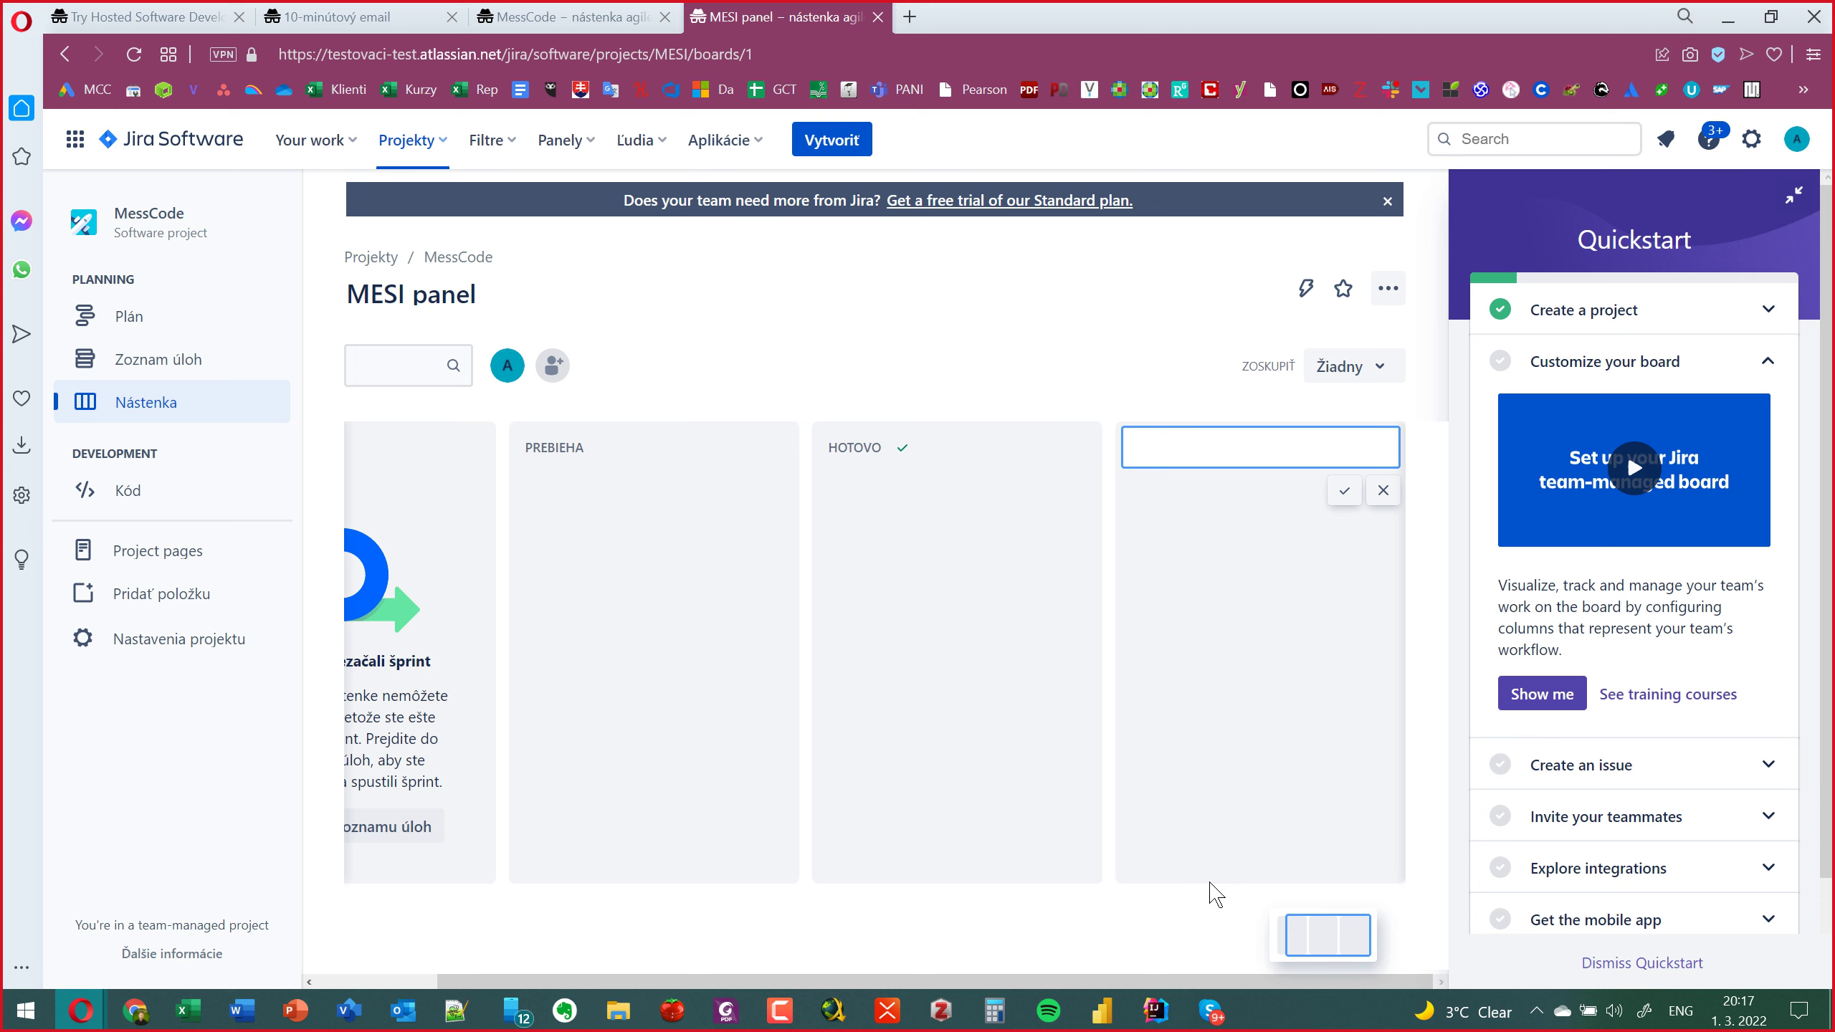
left_click(1384, 491)
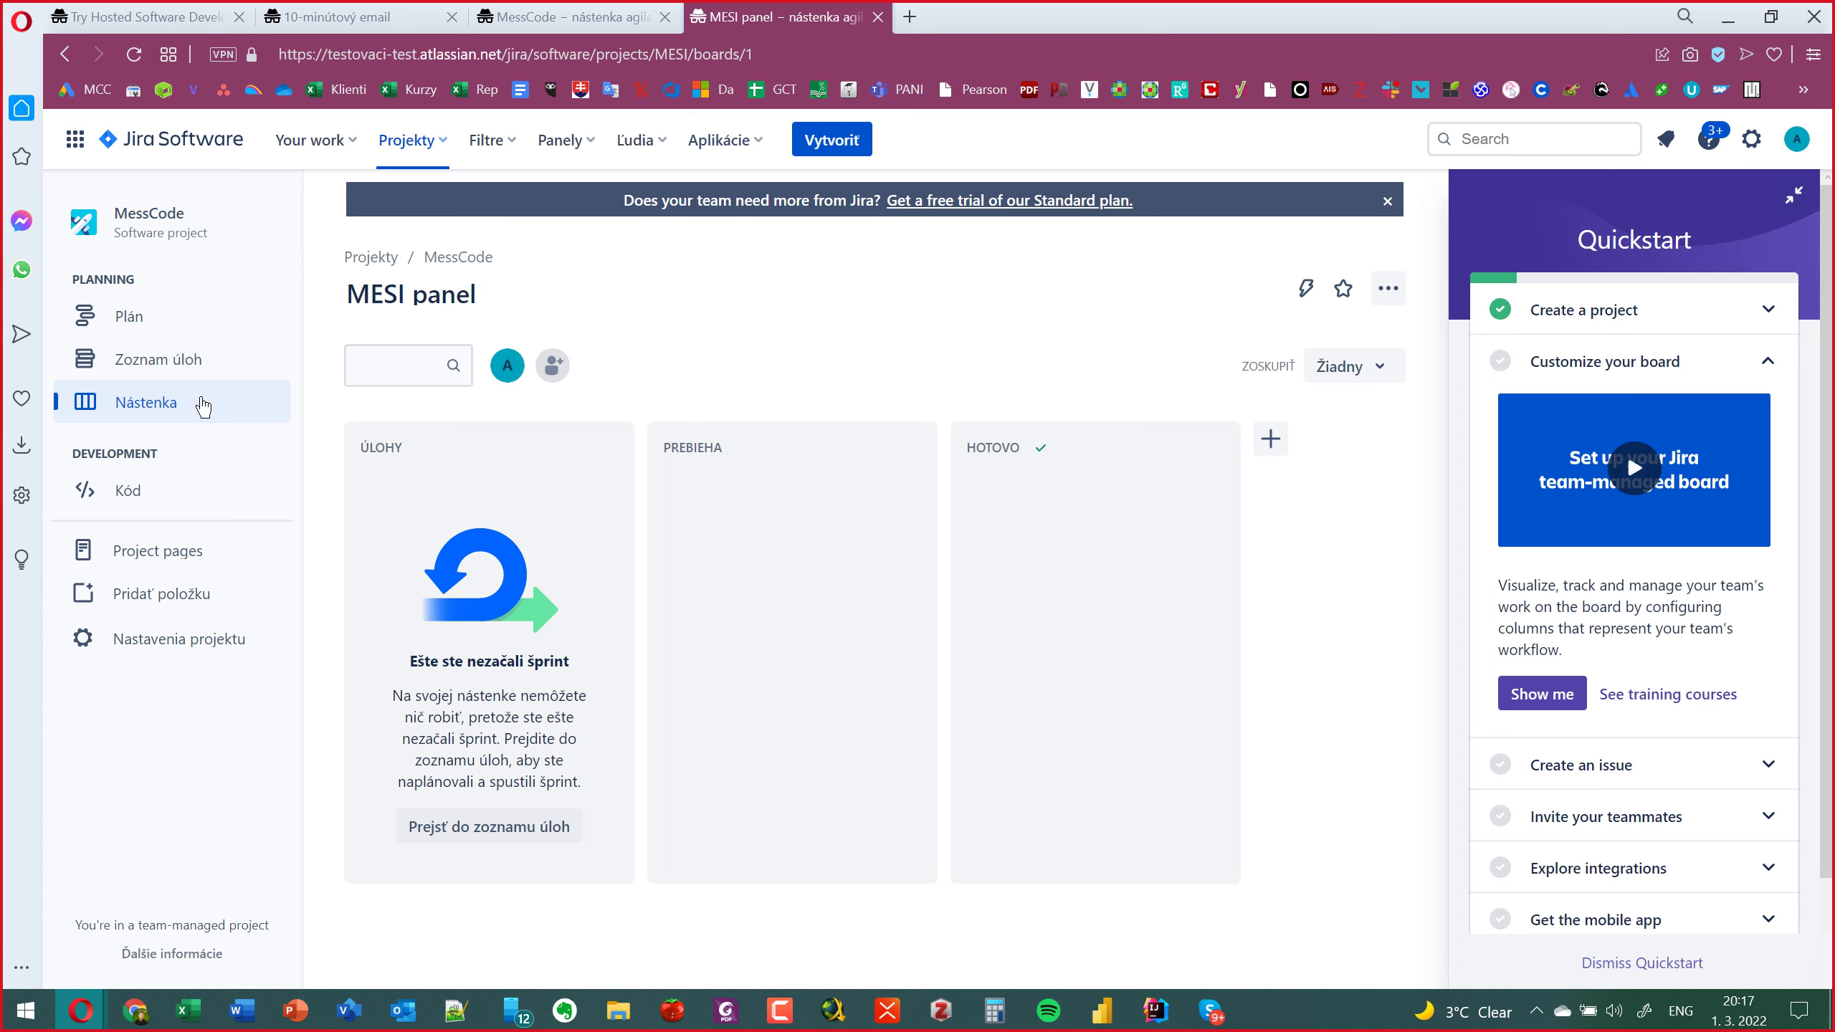
Switch from the MessCode backlog to the Plán roadmap timeline.
left_click(114, 359)
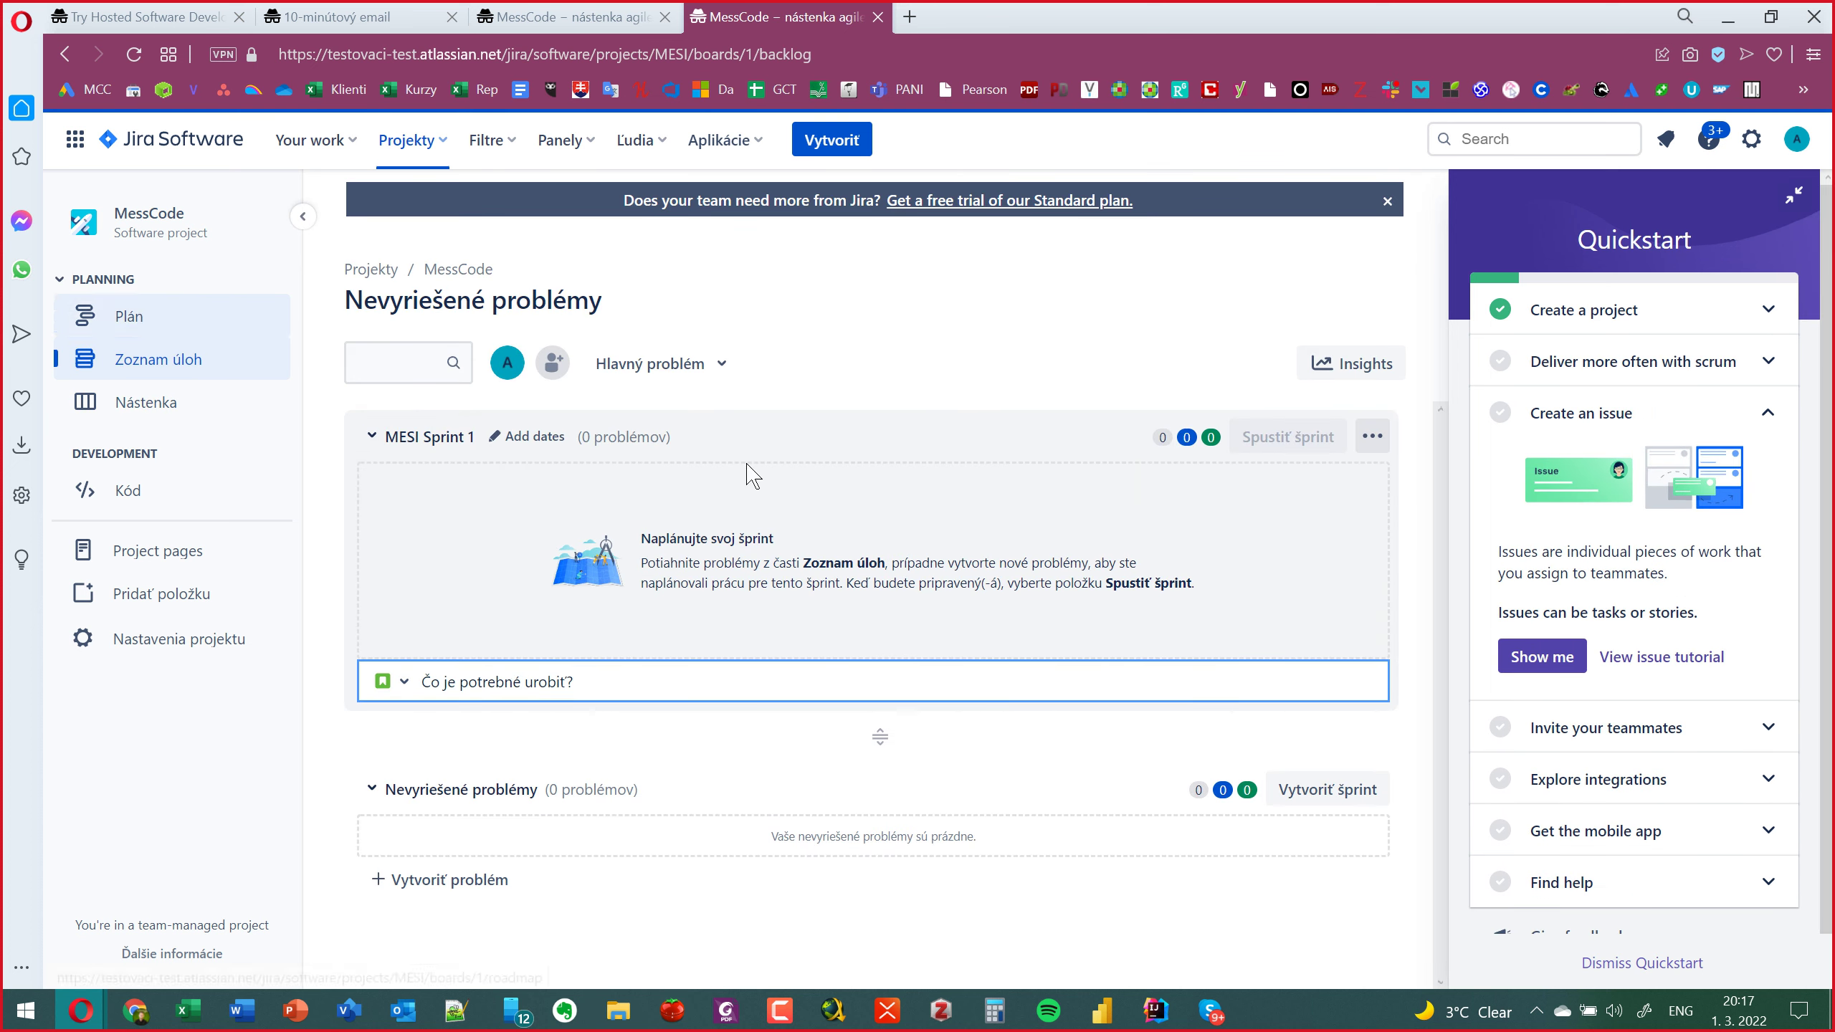
left_click(147, 316)
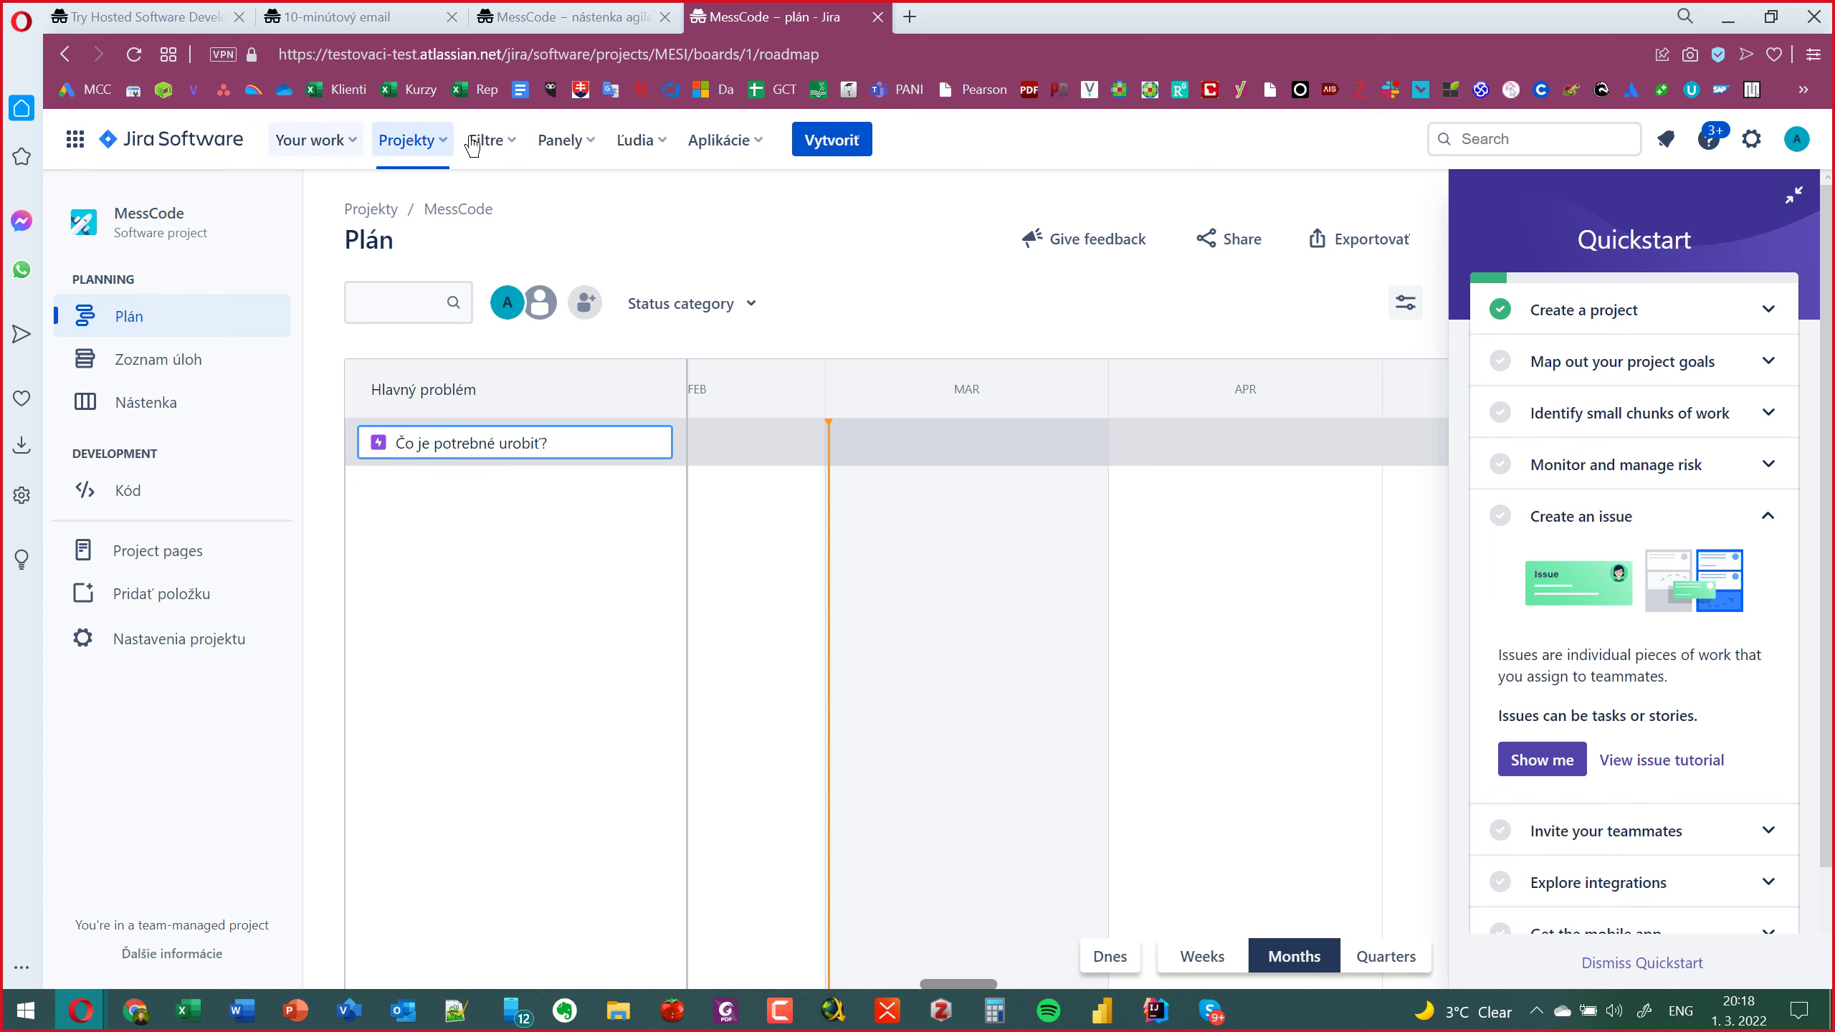
Start a new MessCode issue of type Hlavný problém and focus its Sumár field.
left_click(835, 152)
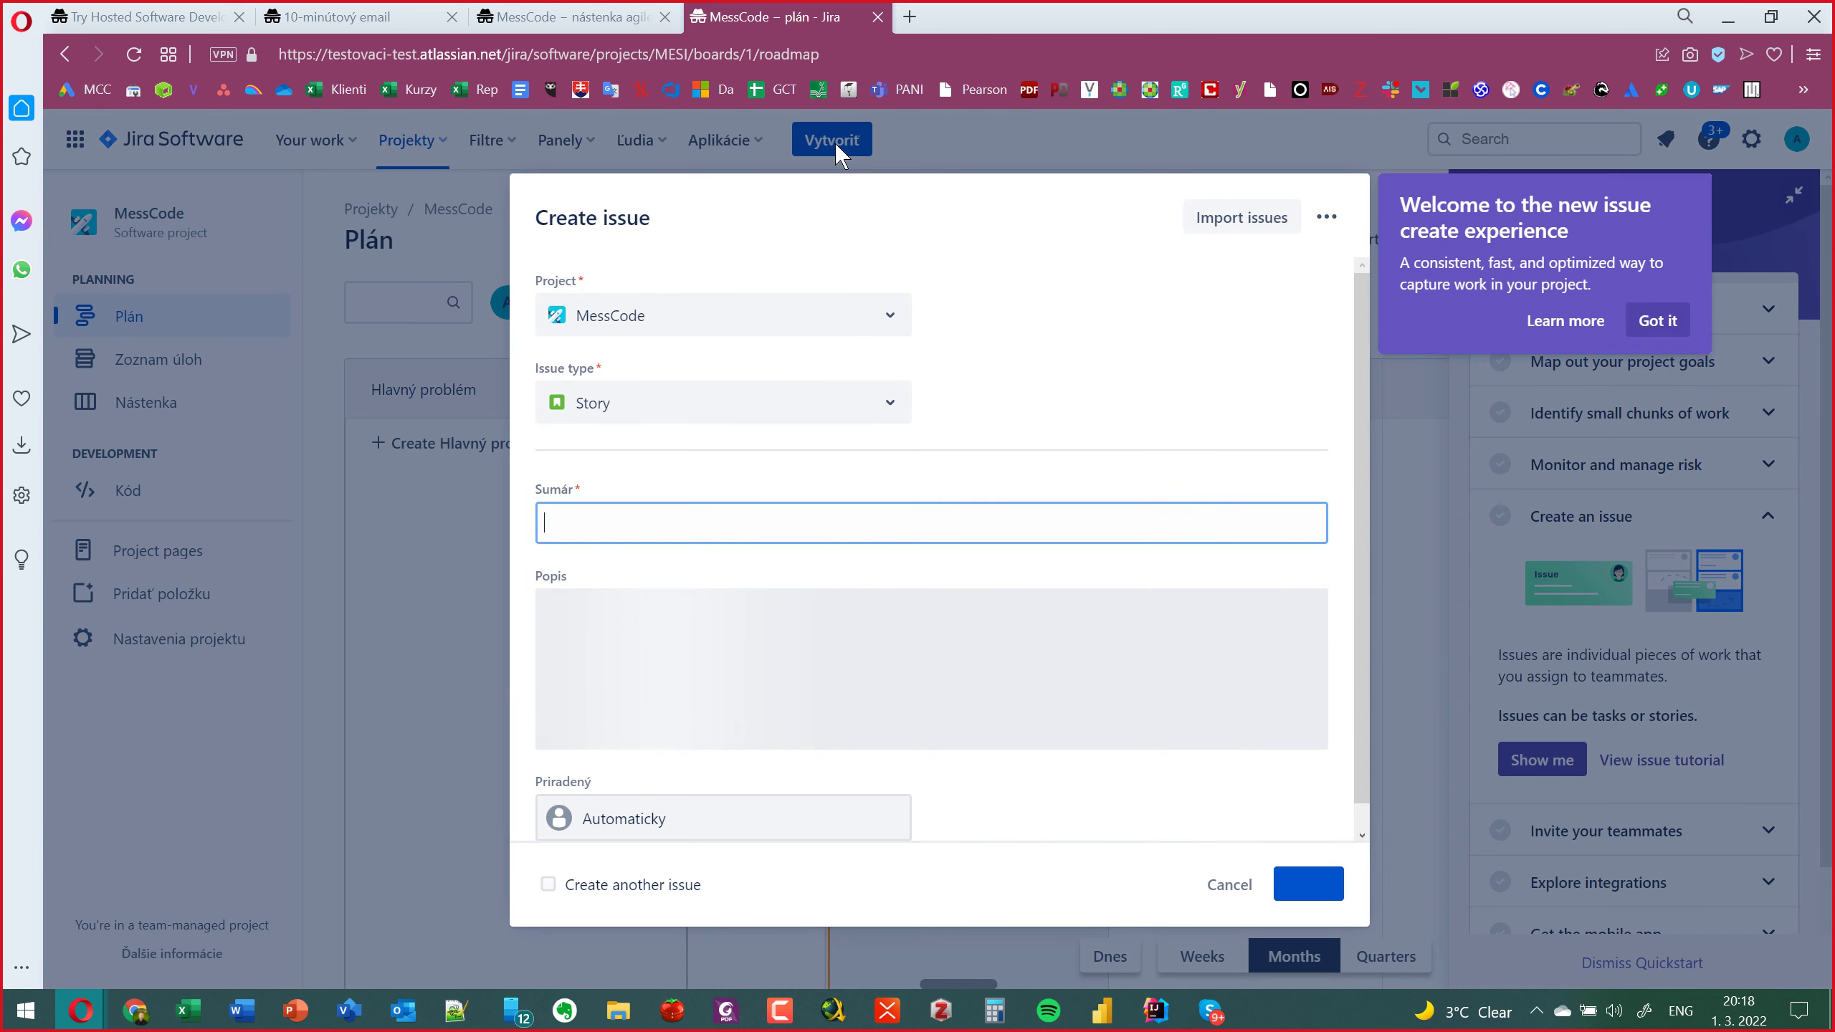
left_click(896, 426)
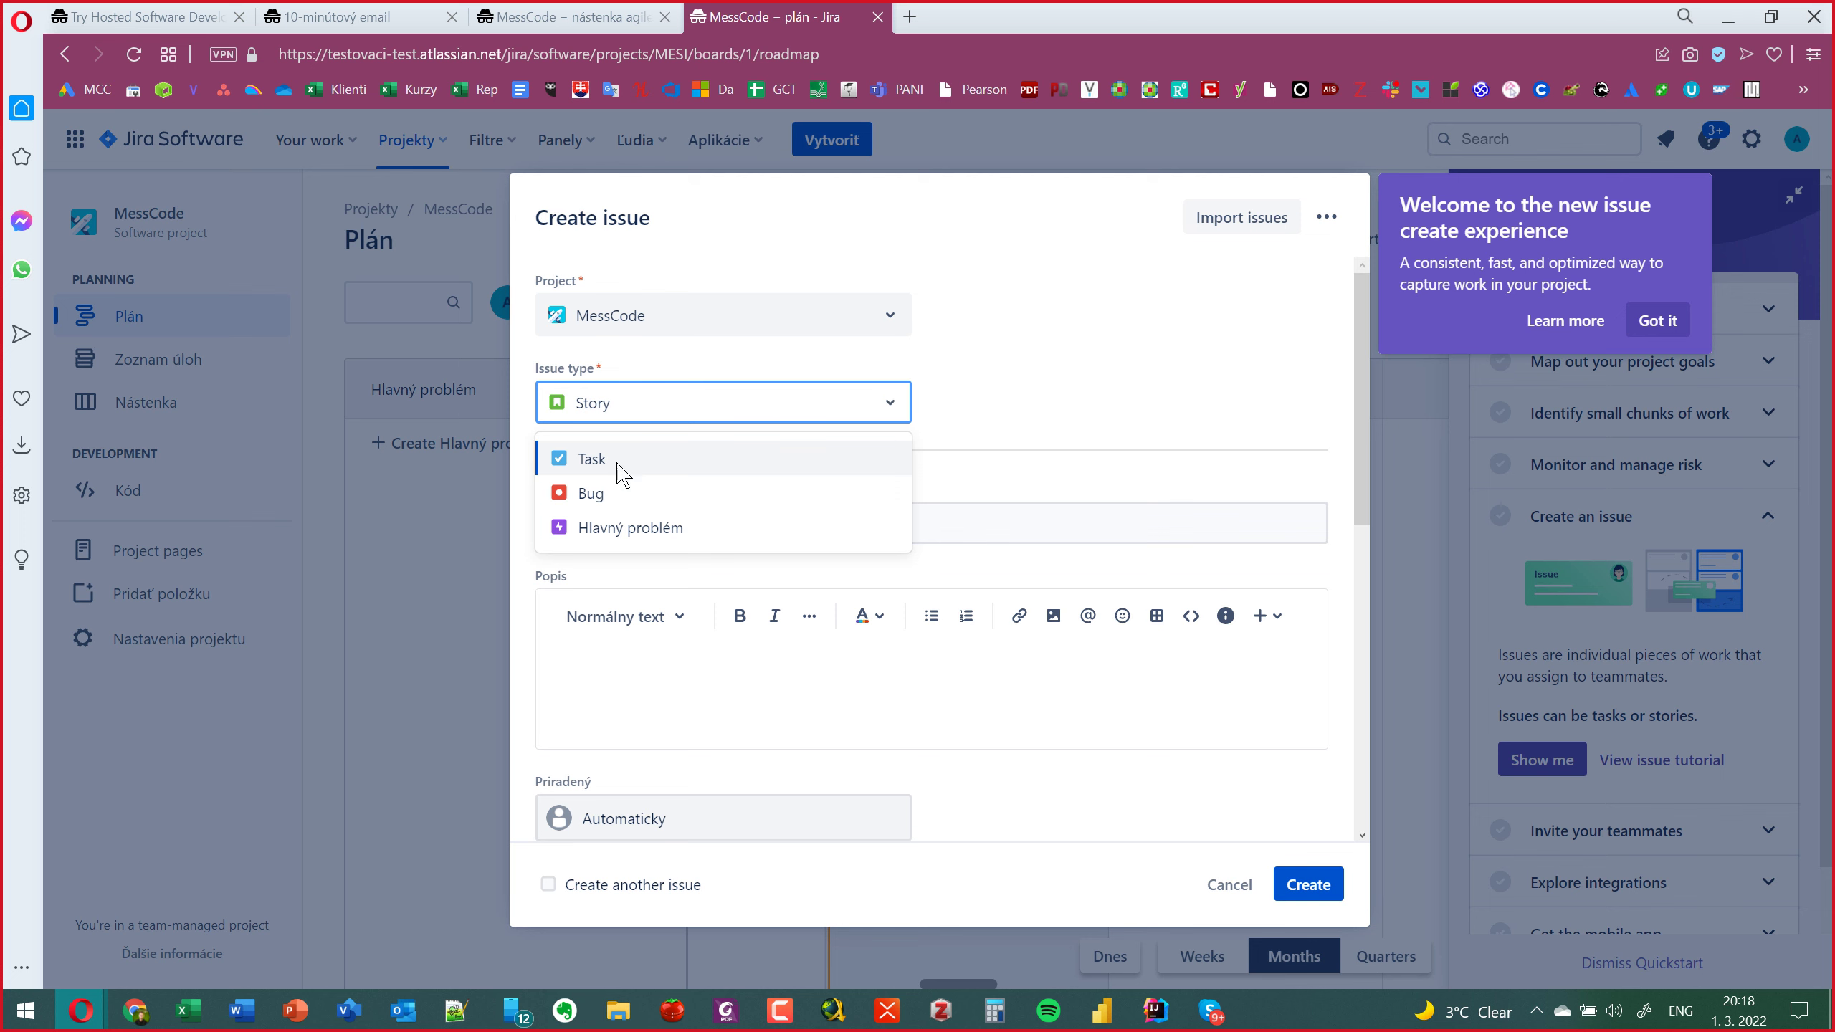
left_click(622, 531)
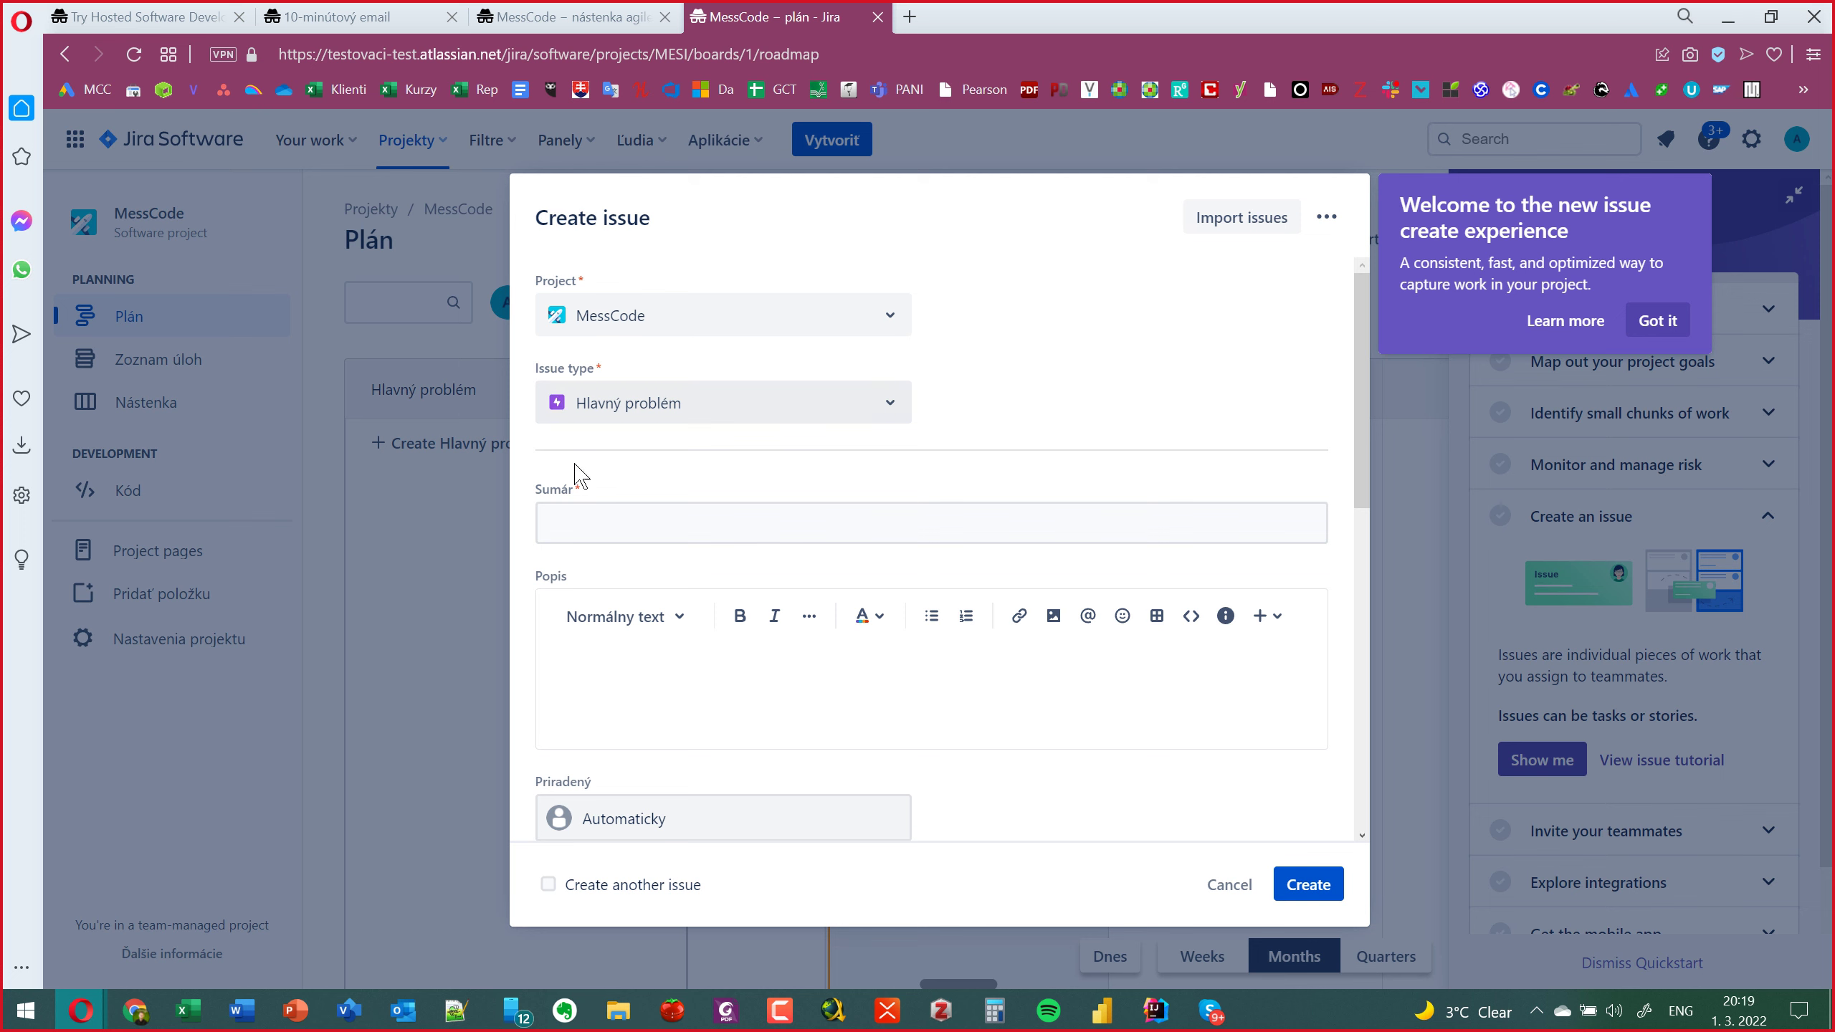
left_click(596, 522)
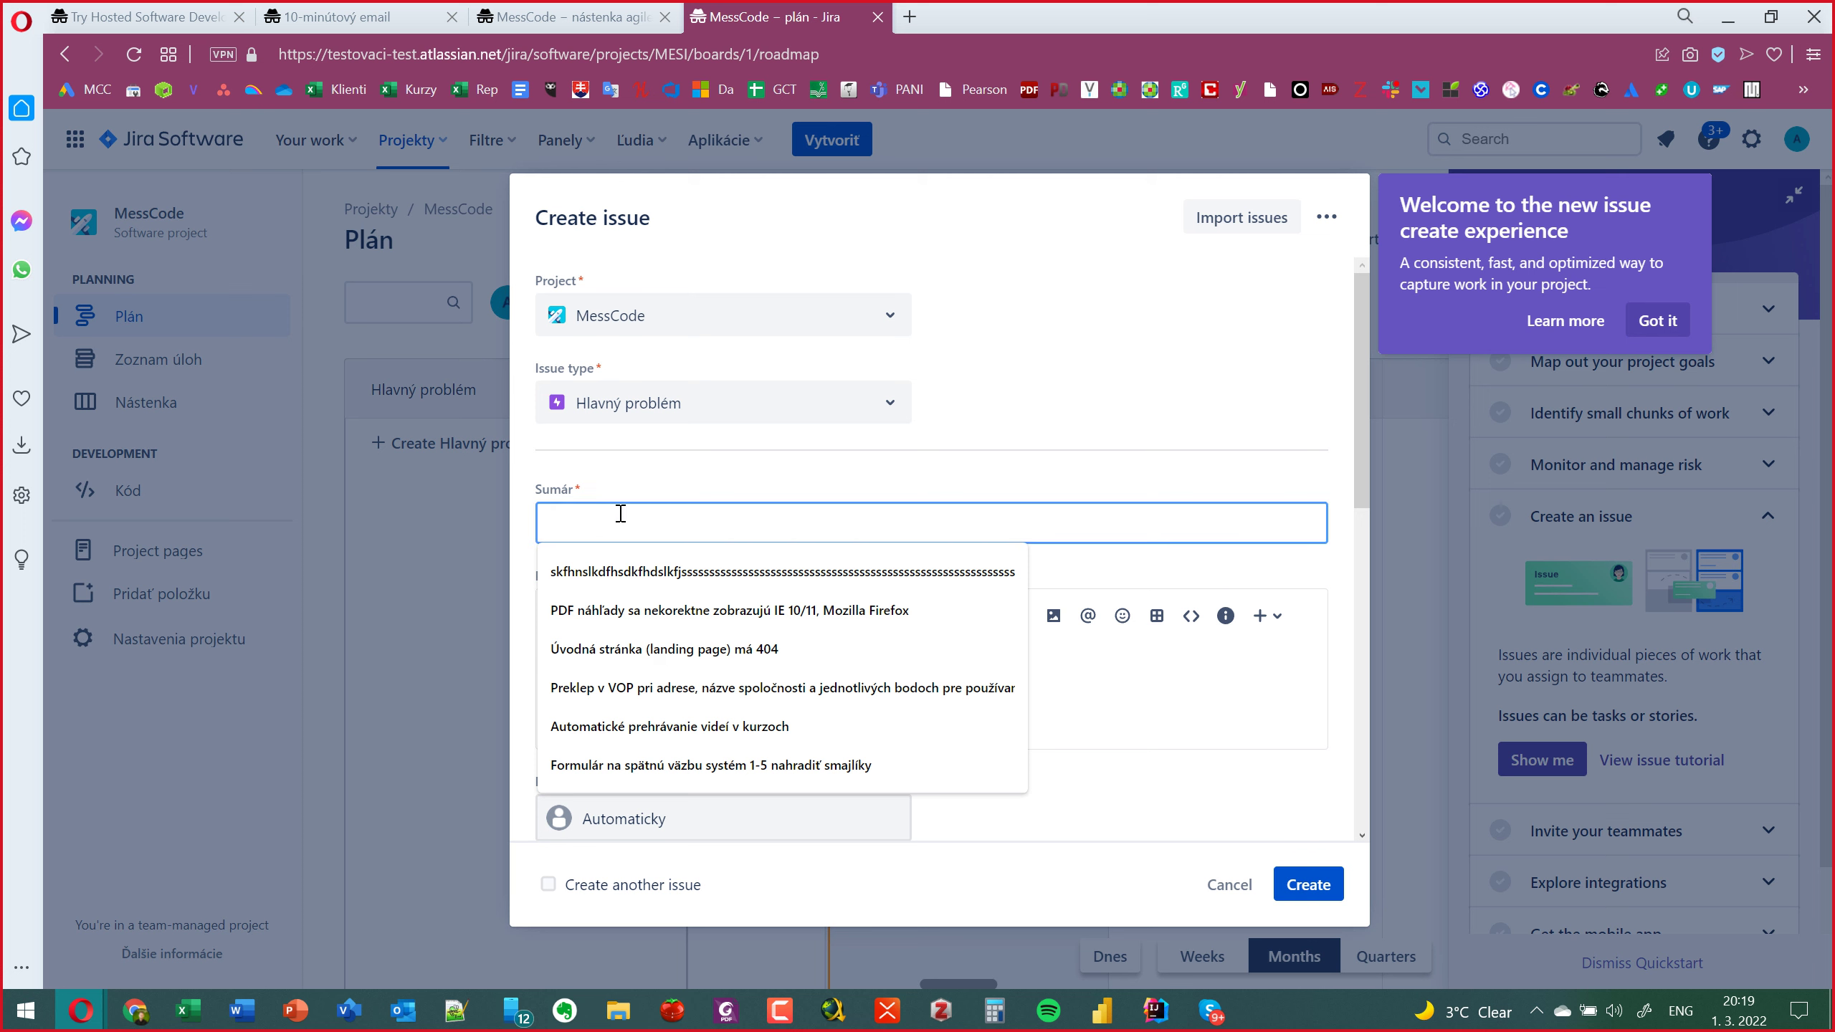
Fill the summary with the suggested 'Automatické prehrávanie videí v kurzoch'.
left_click(1212, 460)
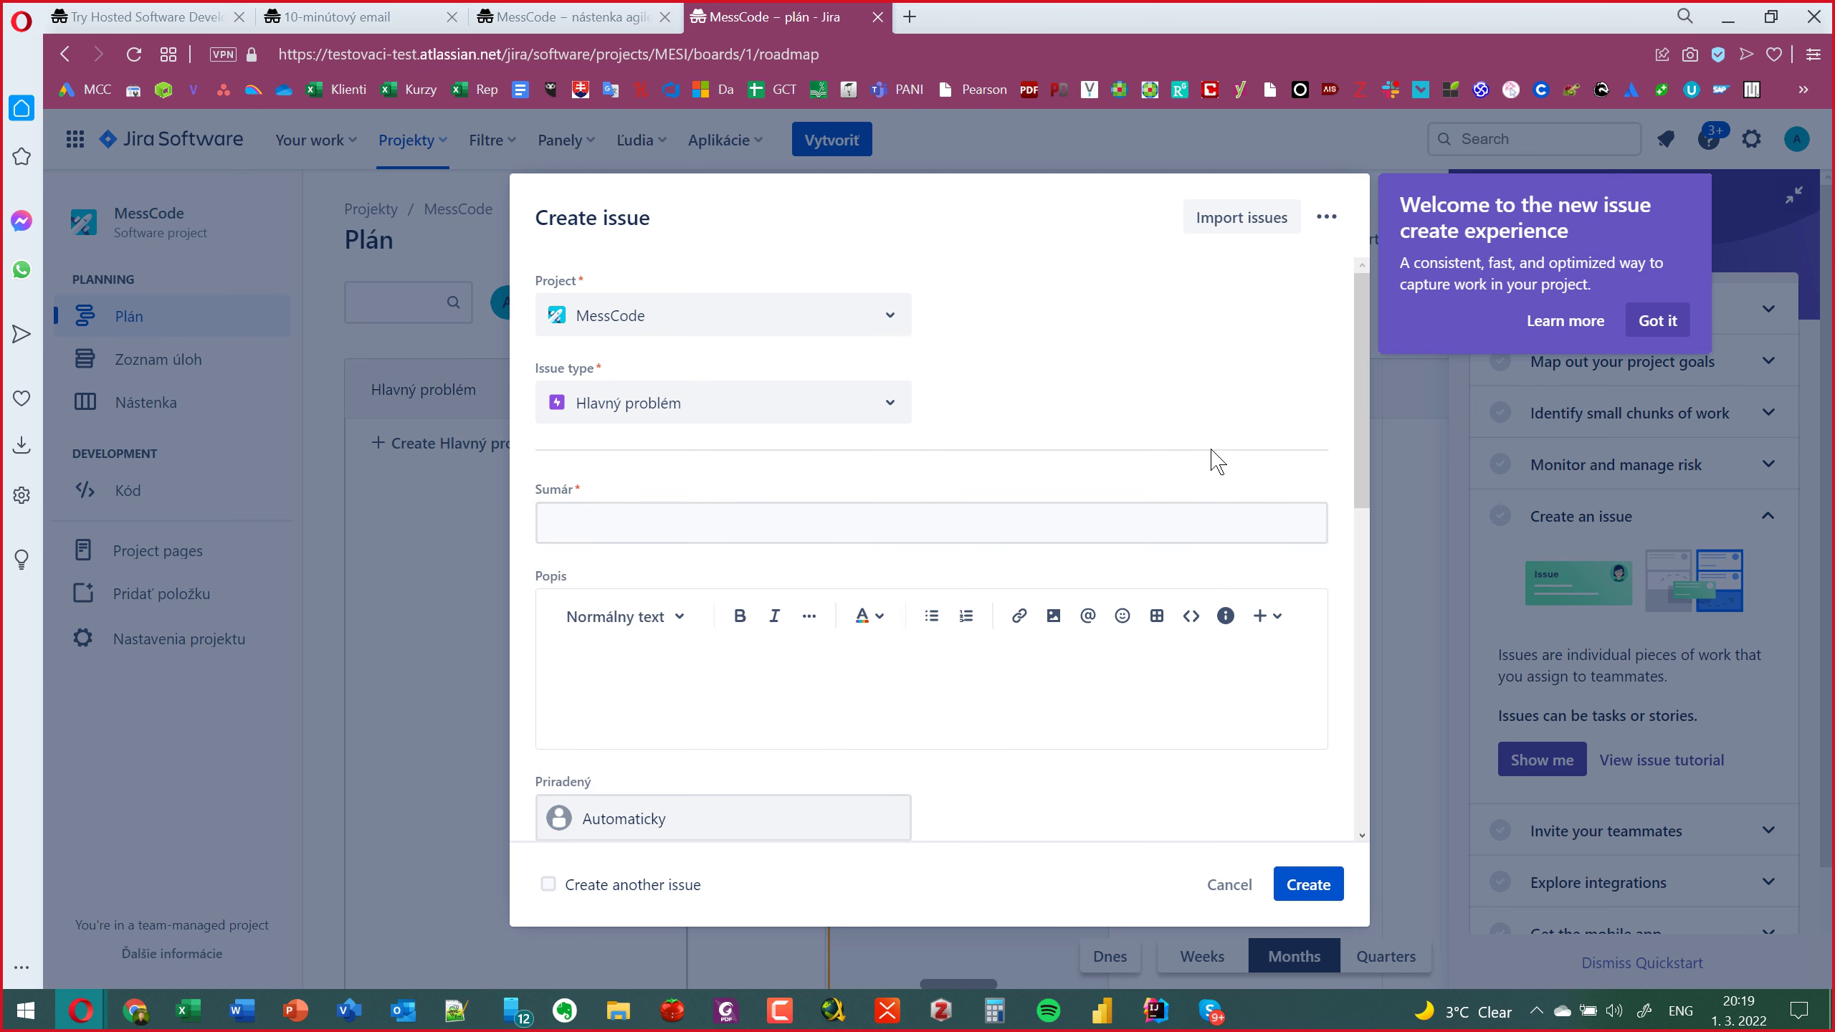
left_click(971, 518)
left_click(741, 627)
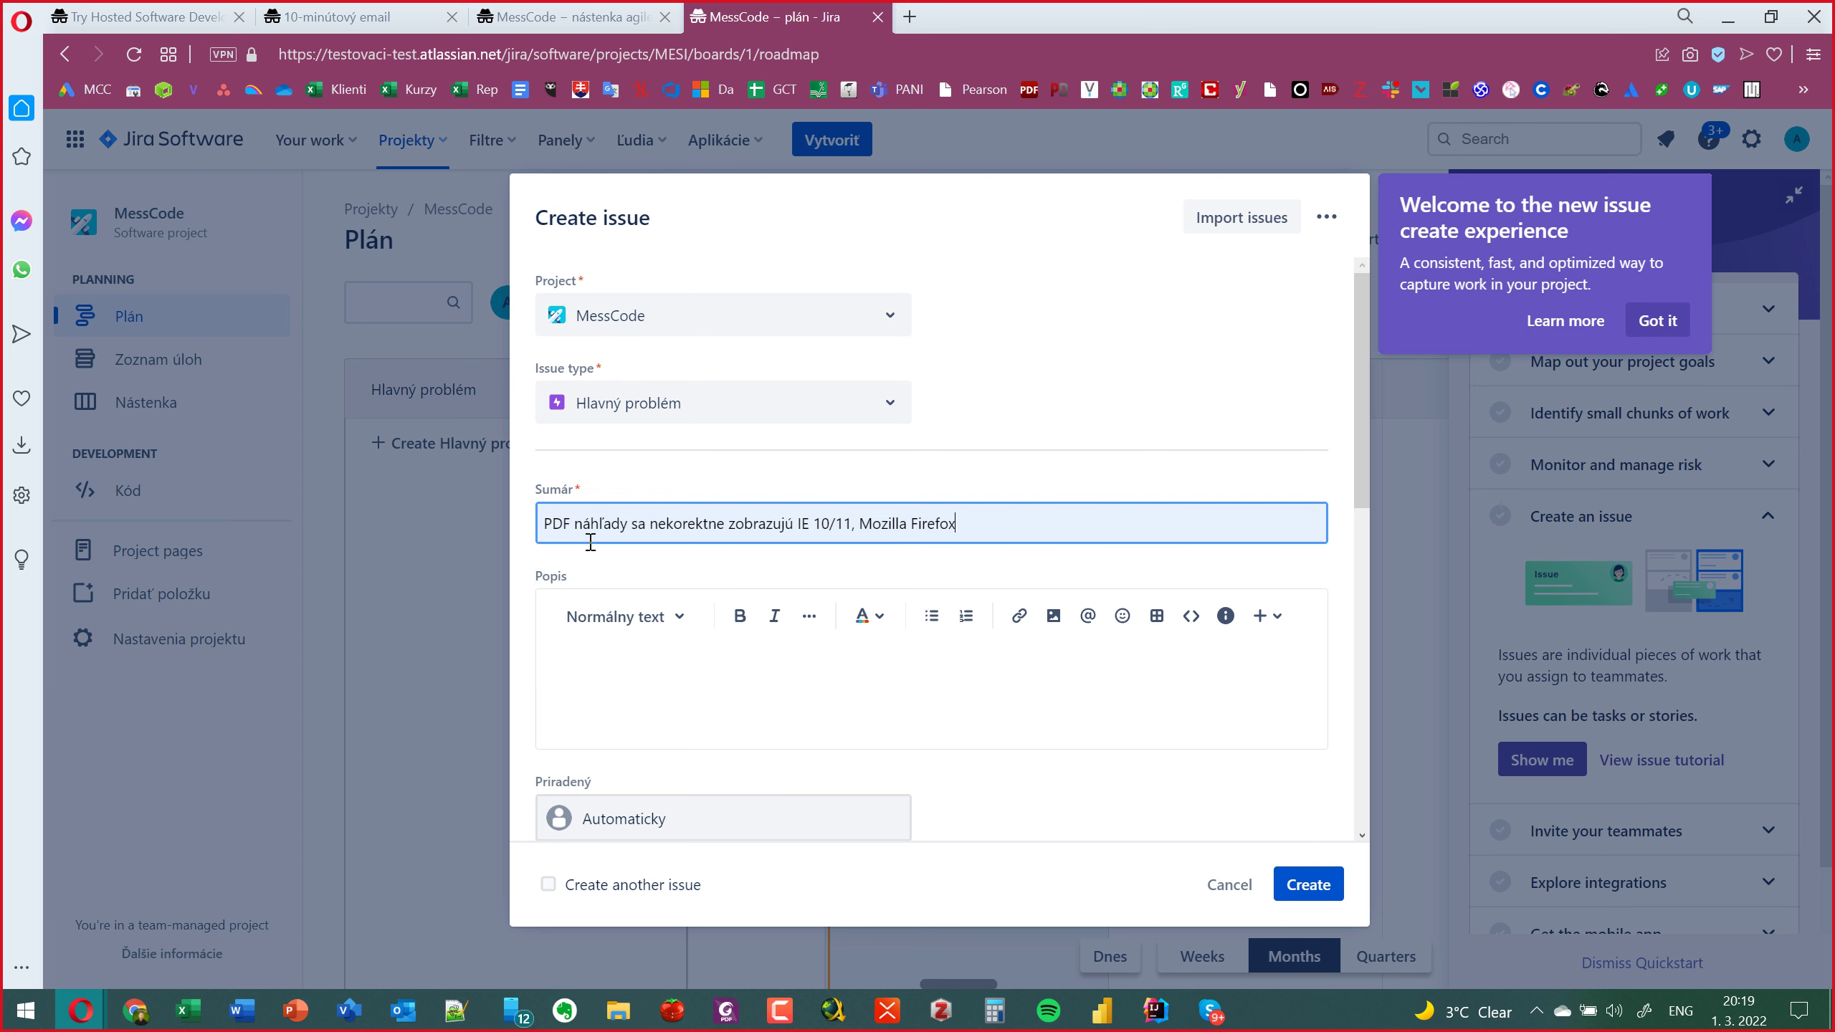
left_click(605, 525)
left_click_drag(1003, 523, 539, 524)
key("BackSpace")
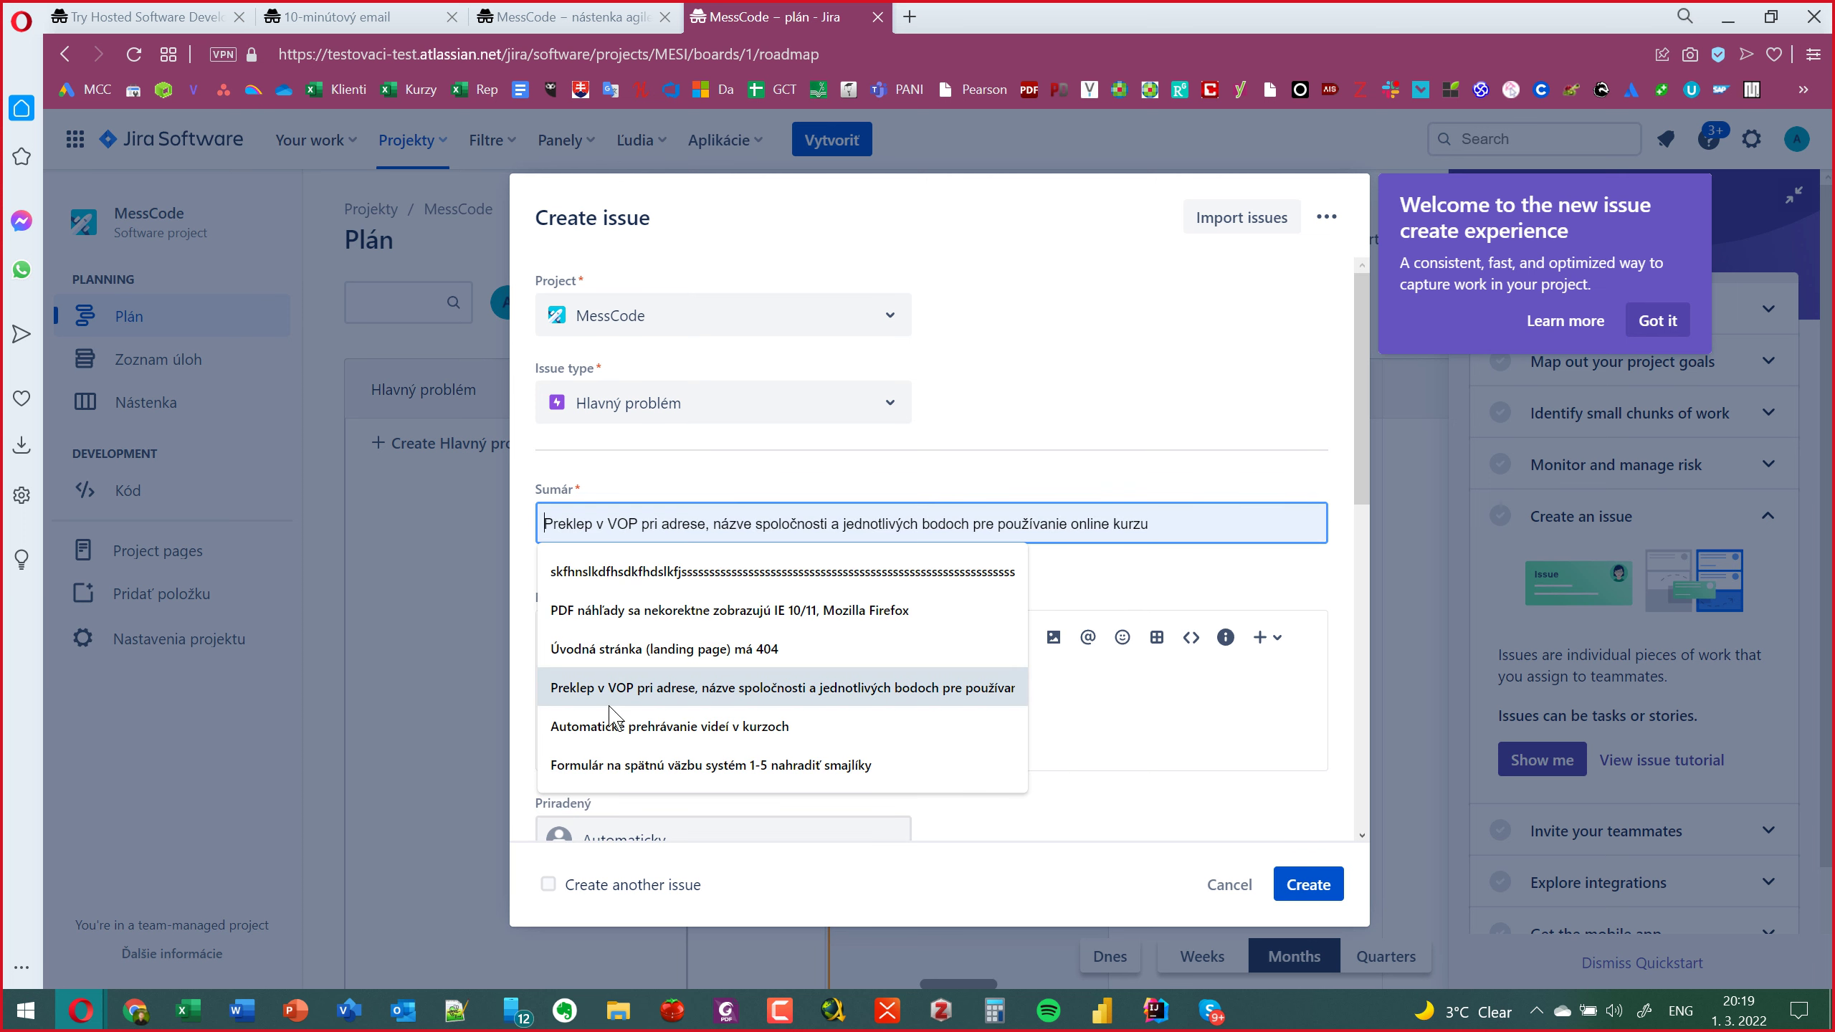
left_click(615, 726)
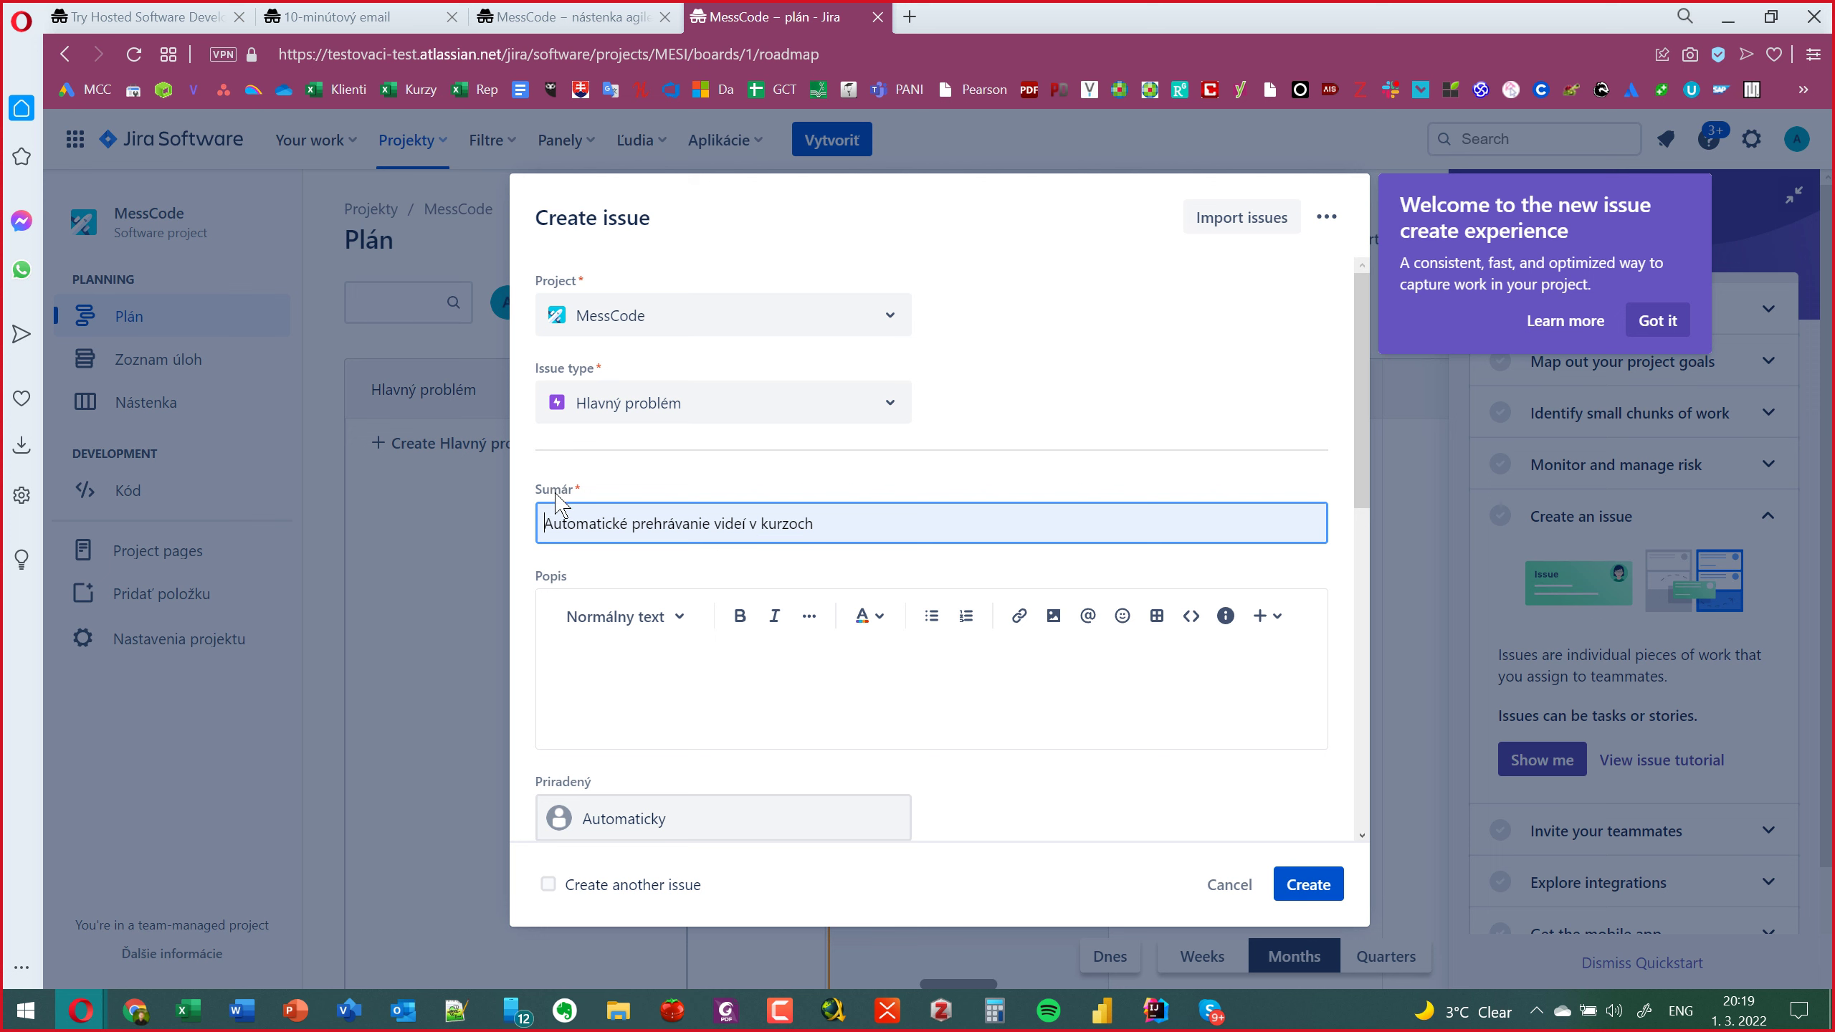
Edit the summary to 'Efektívne automatické prehrávanie vybraných častí videa v kurzoch'.
type("OP")
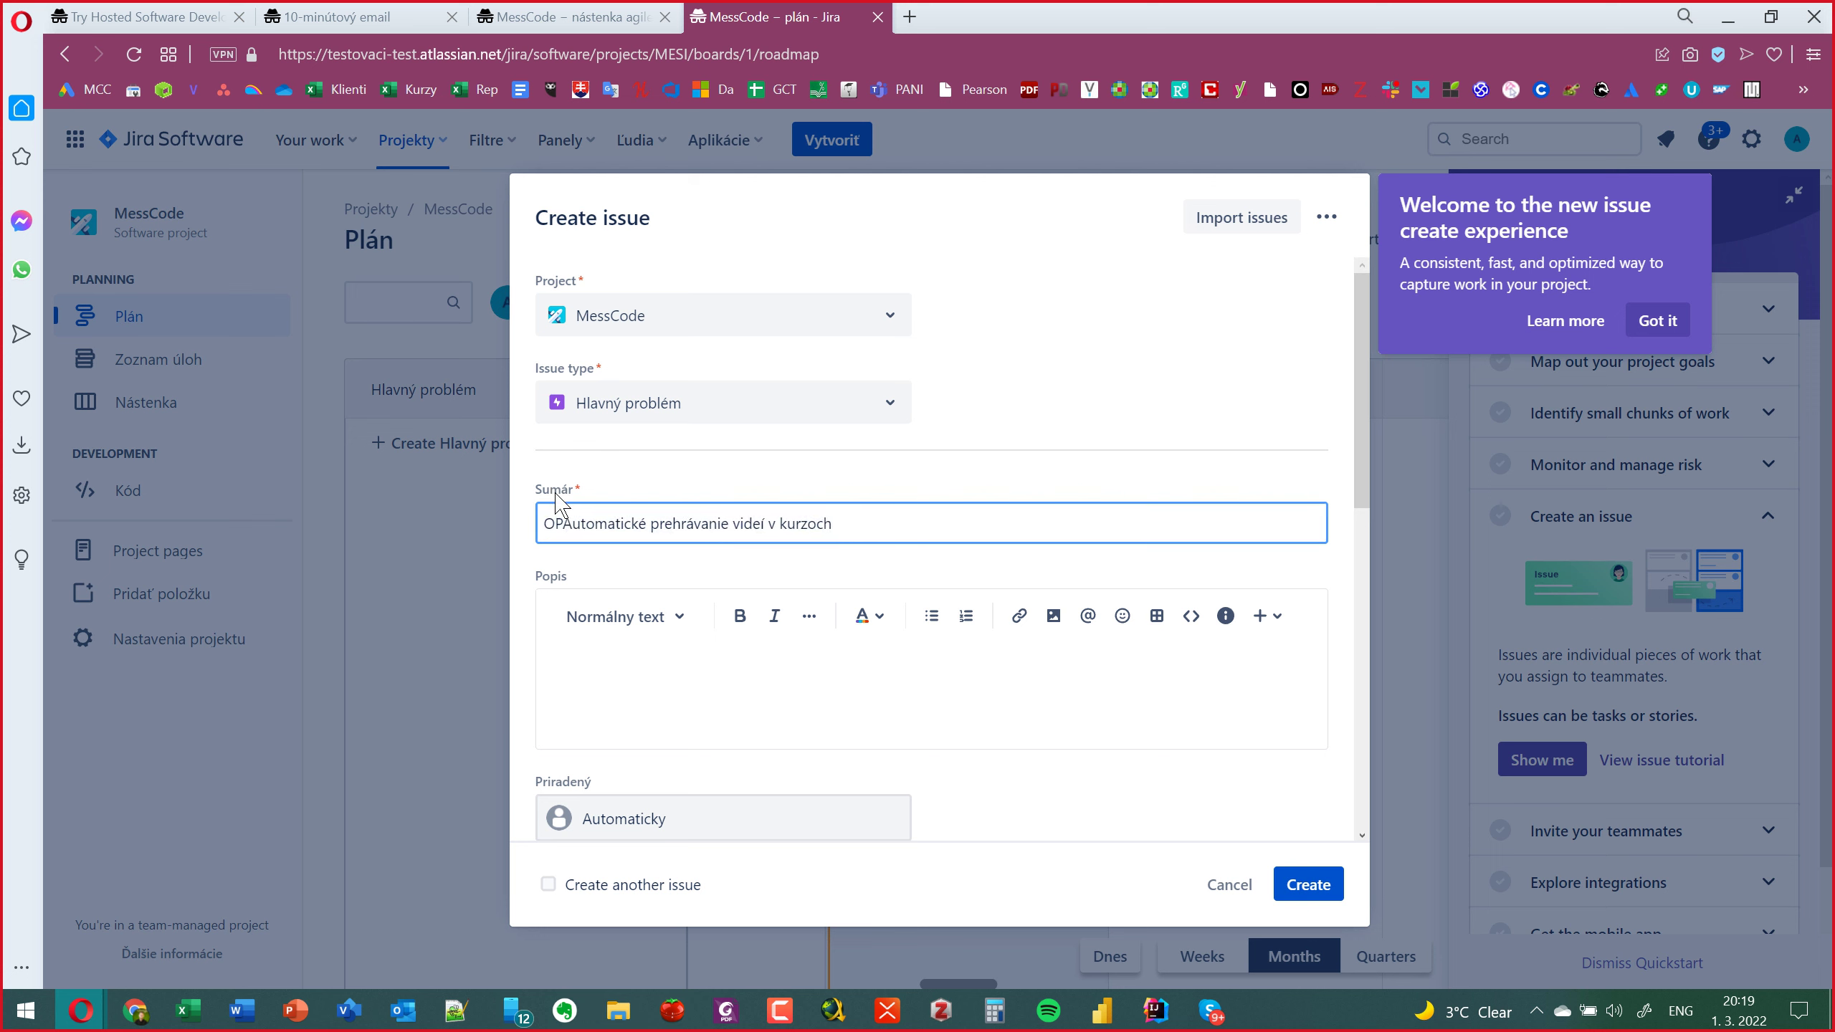
key("BackSpace")
key("BackSpace")
type("Oop")
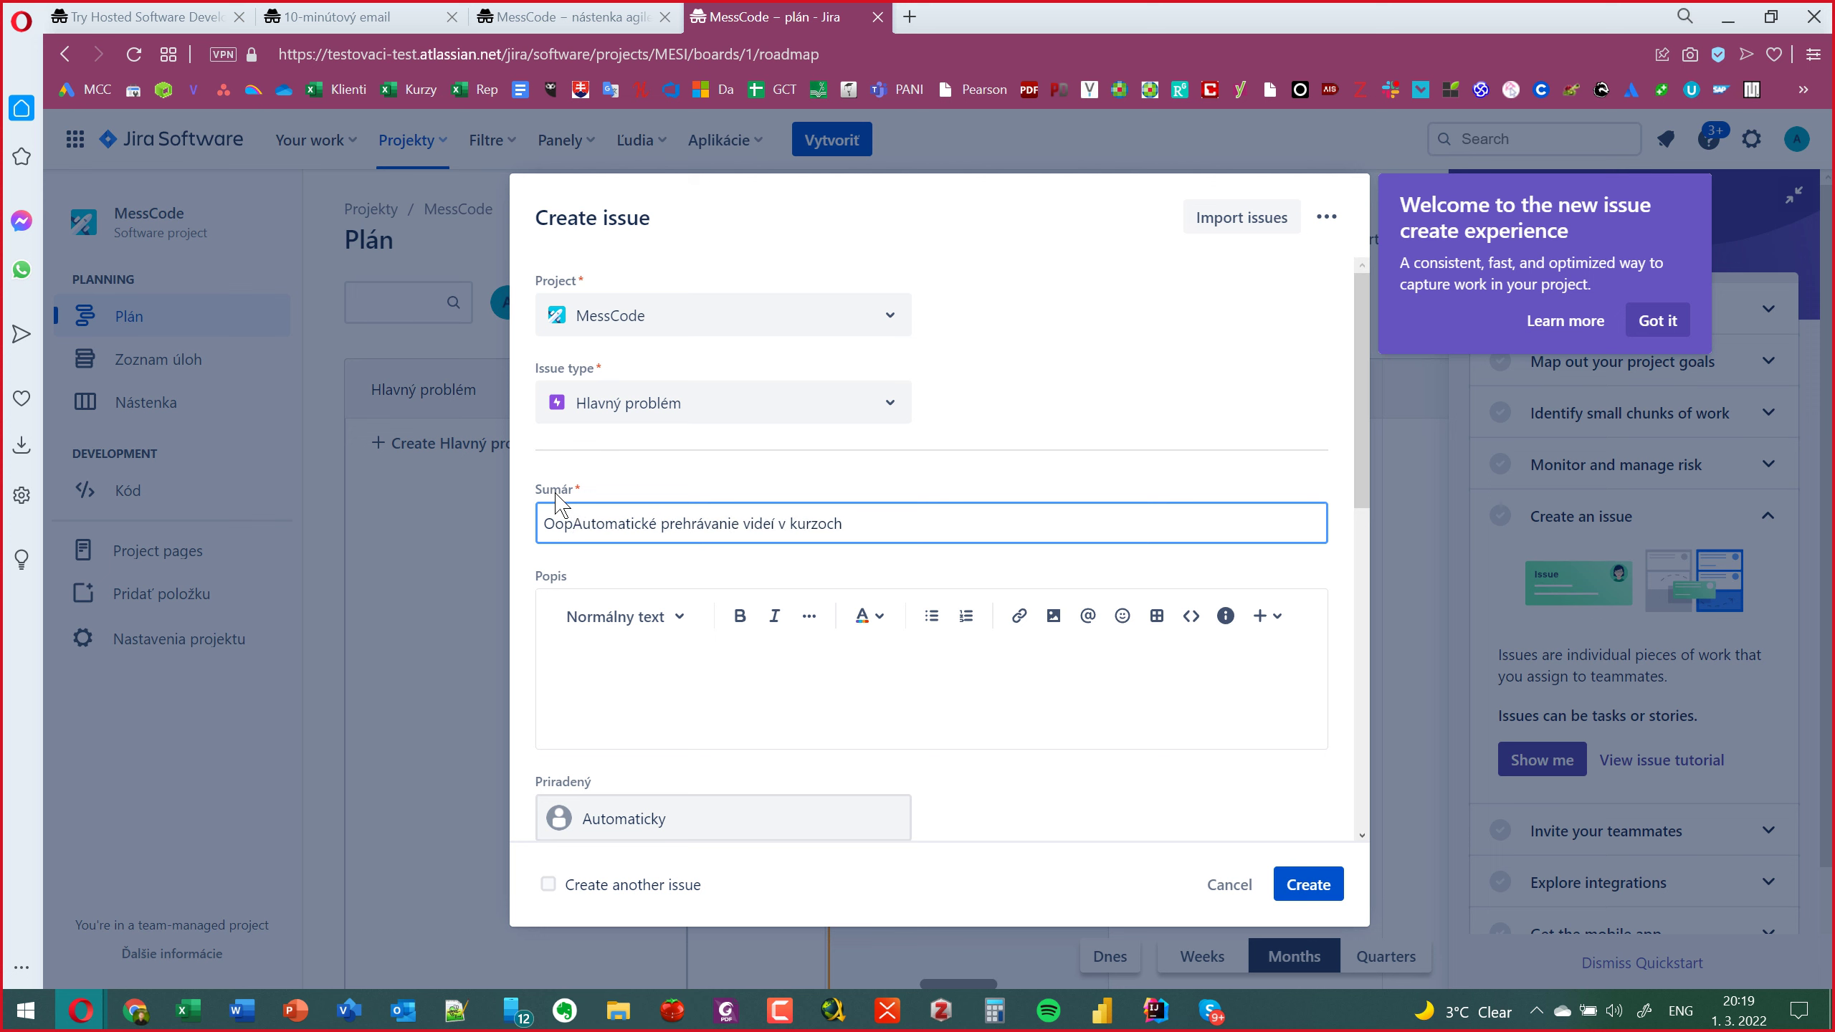
key("BackSpace")
key("BackSpace")
key("BackSpace")
type("Efekt9")
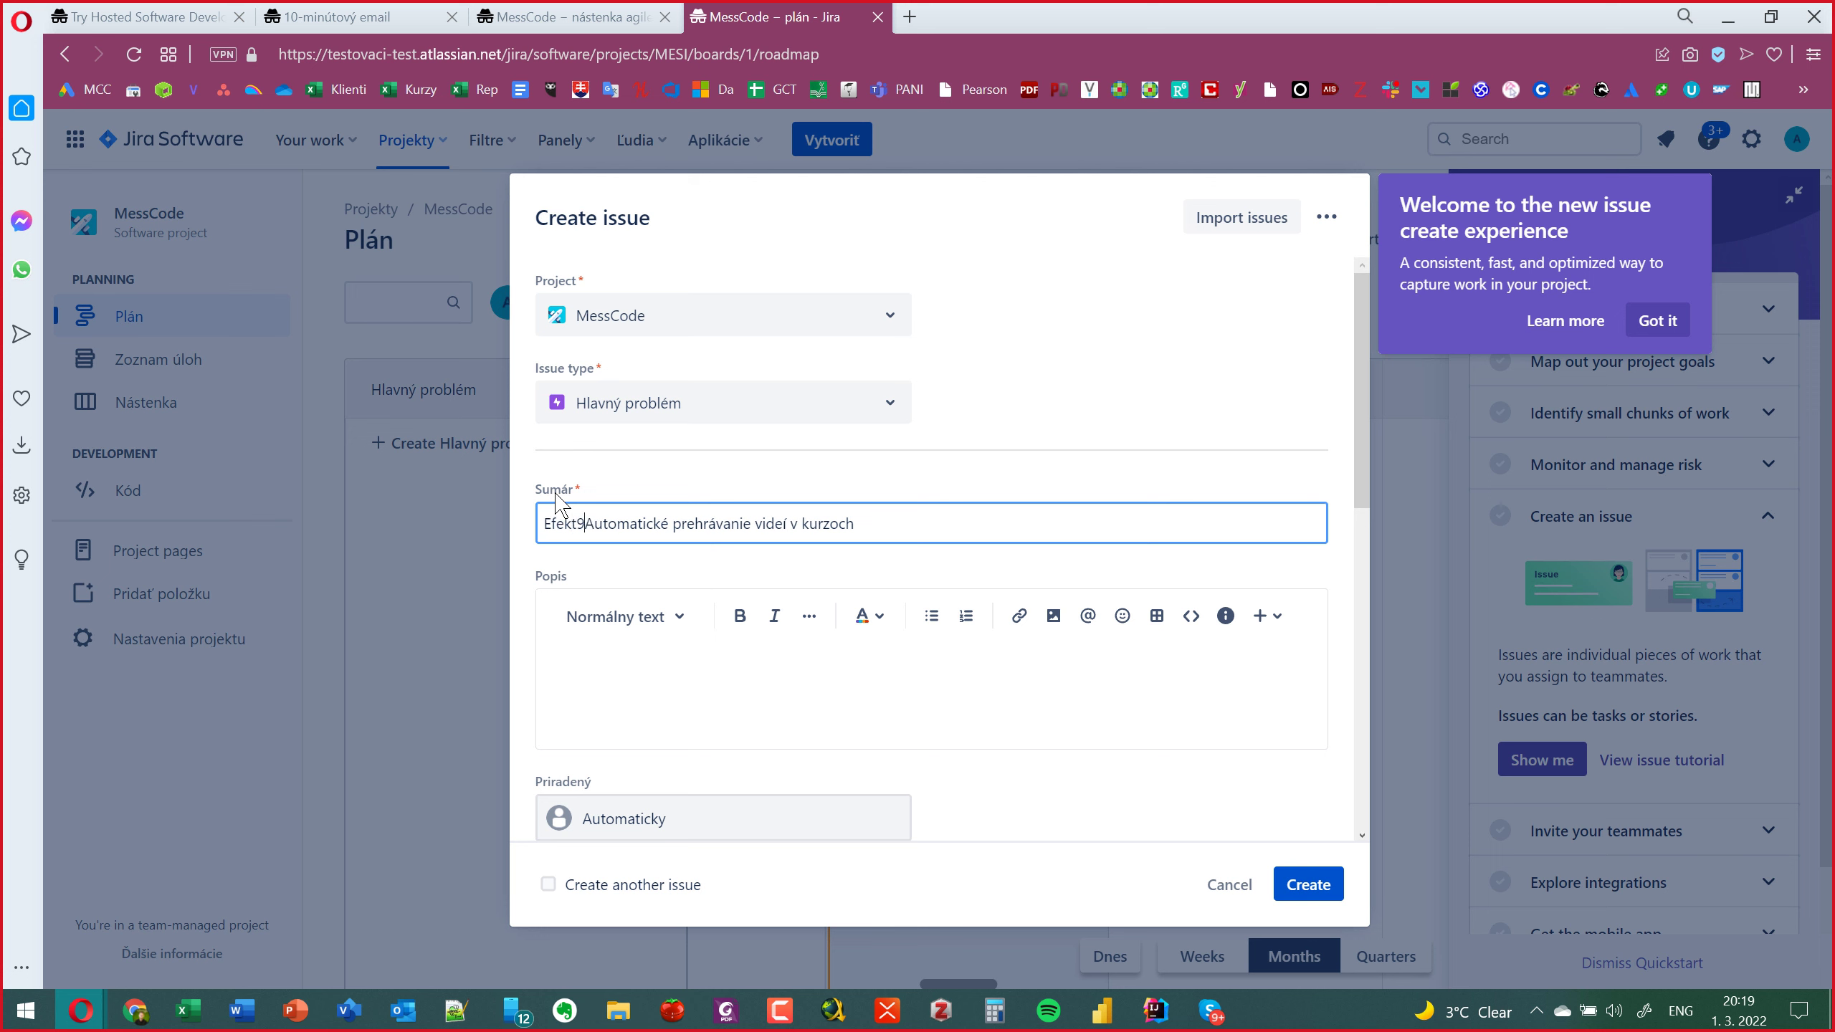
key("BackSpace")
key("alt+shift")
type("ívne")
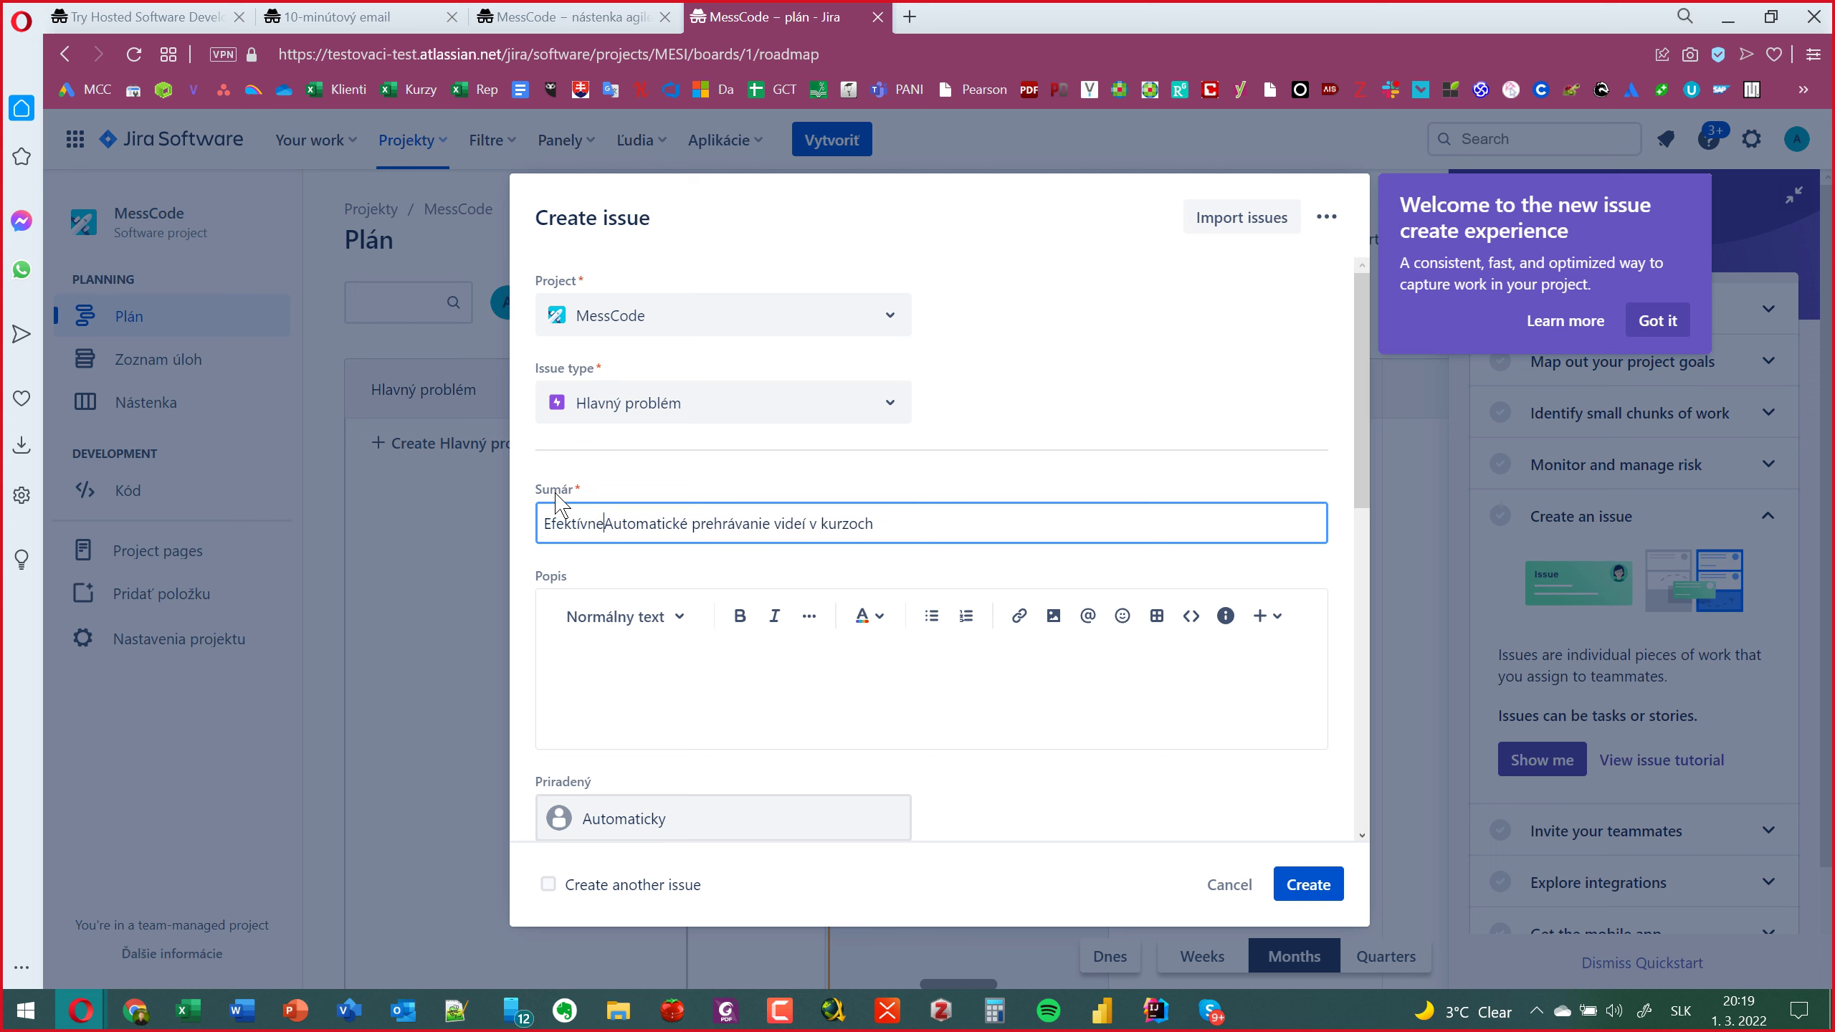
key("Delete")
type("a")
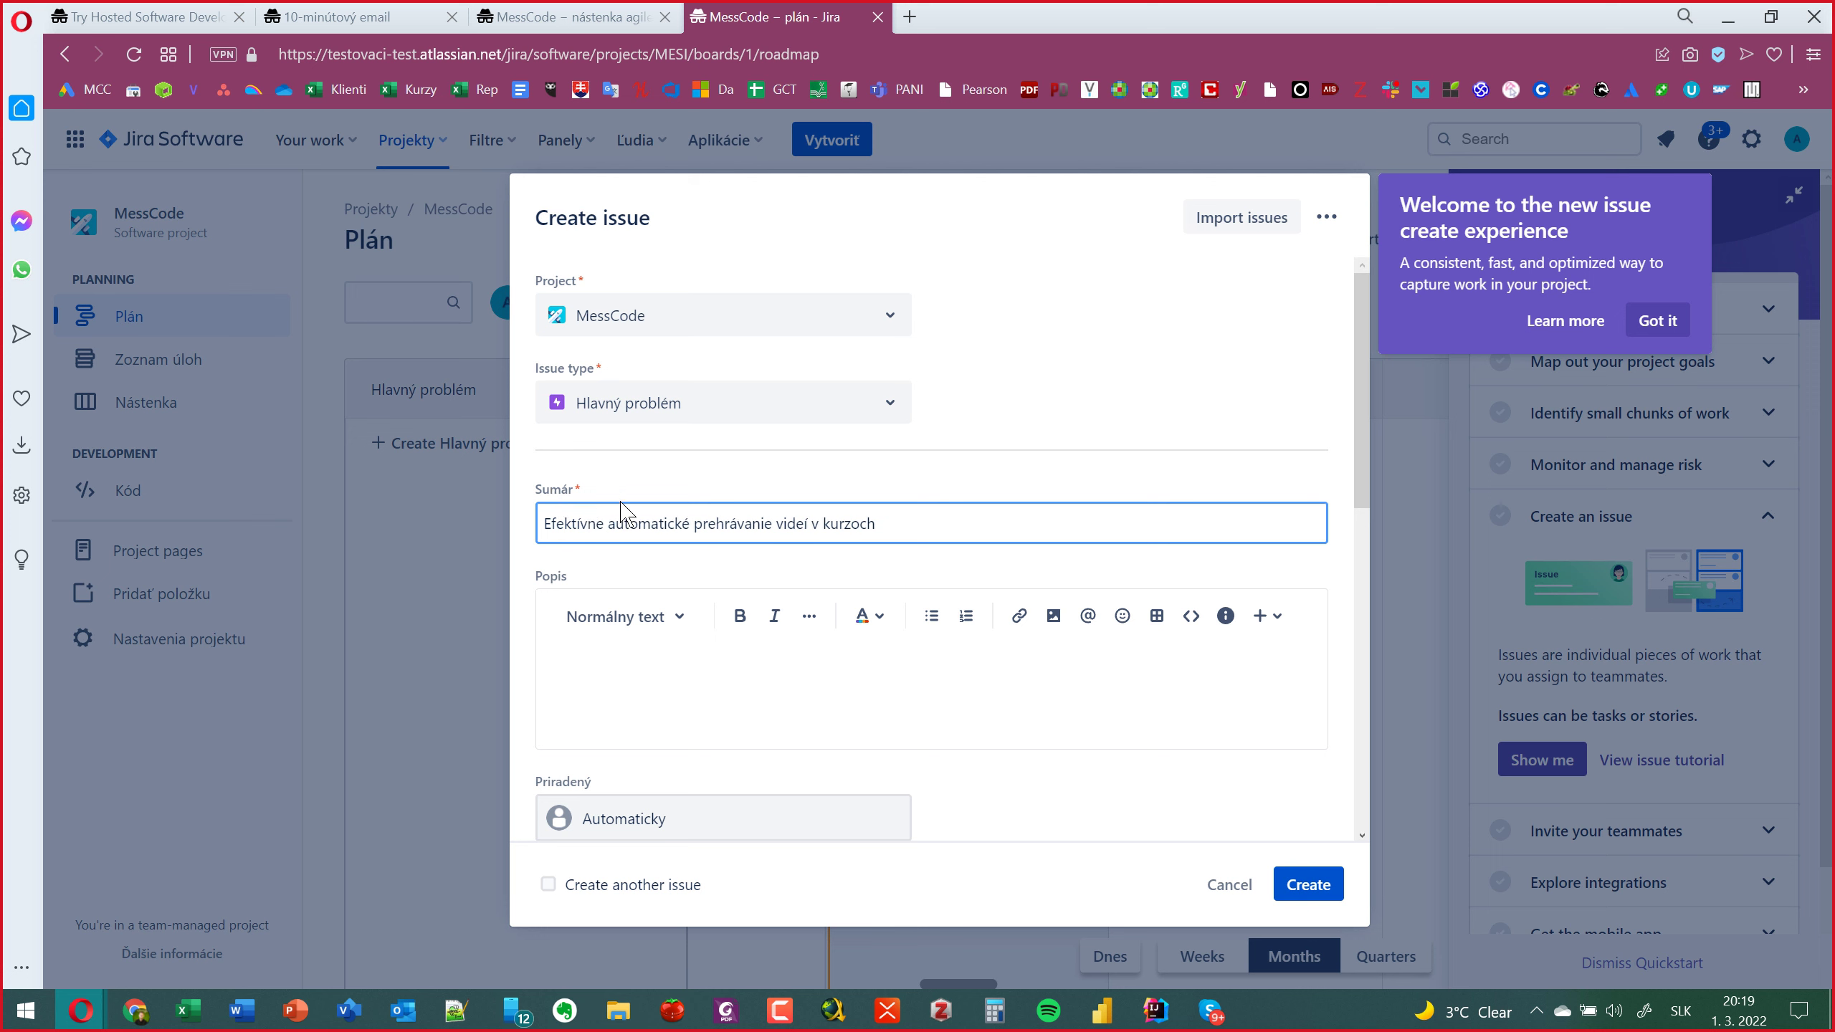
left_click(778, 534)
type("vybraných časti")
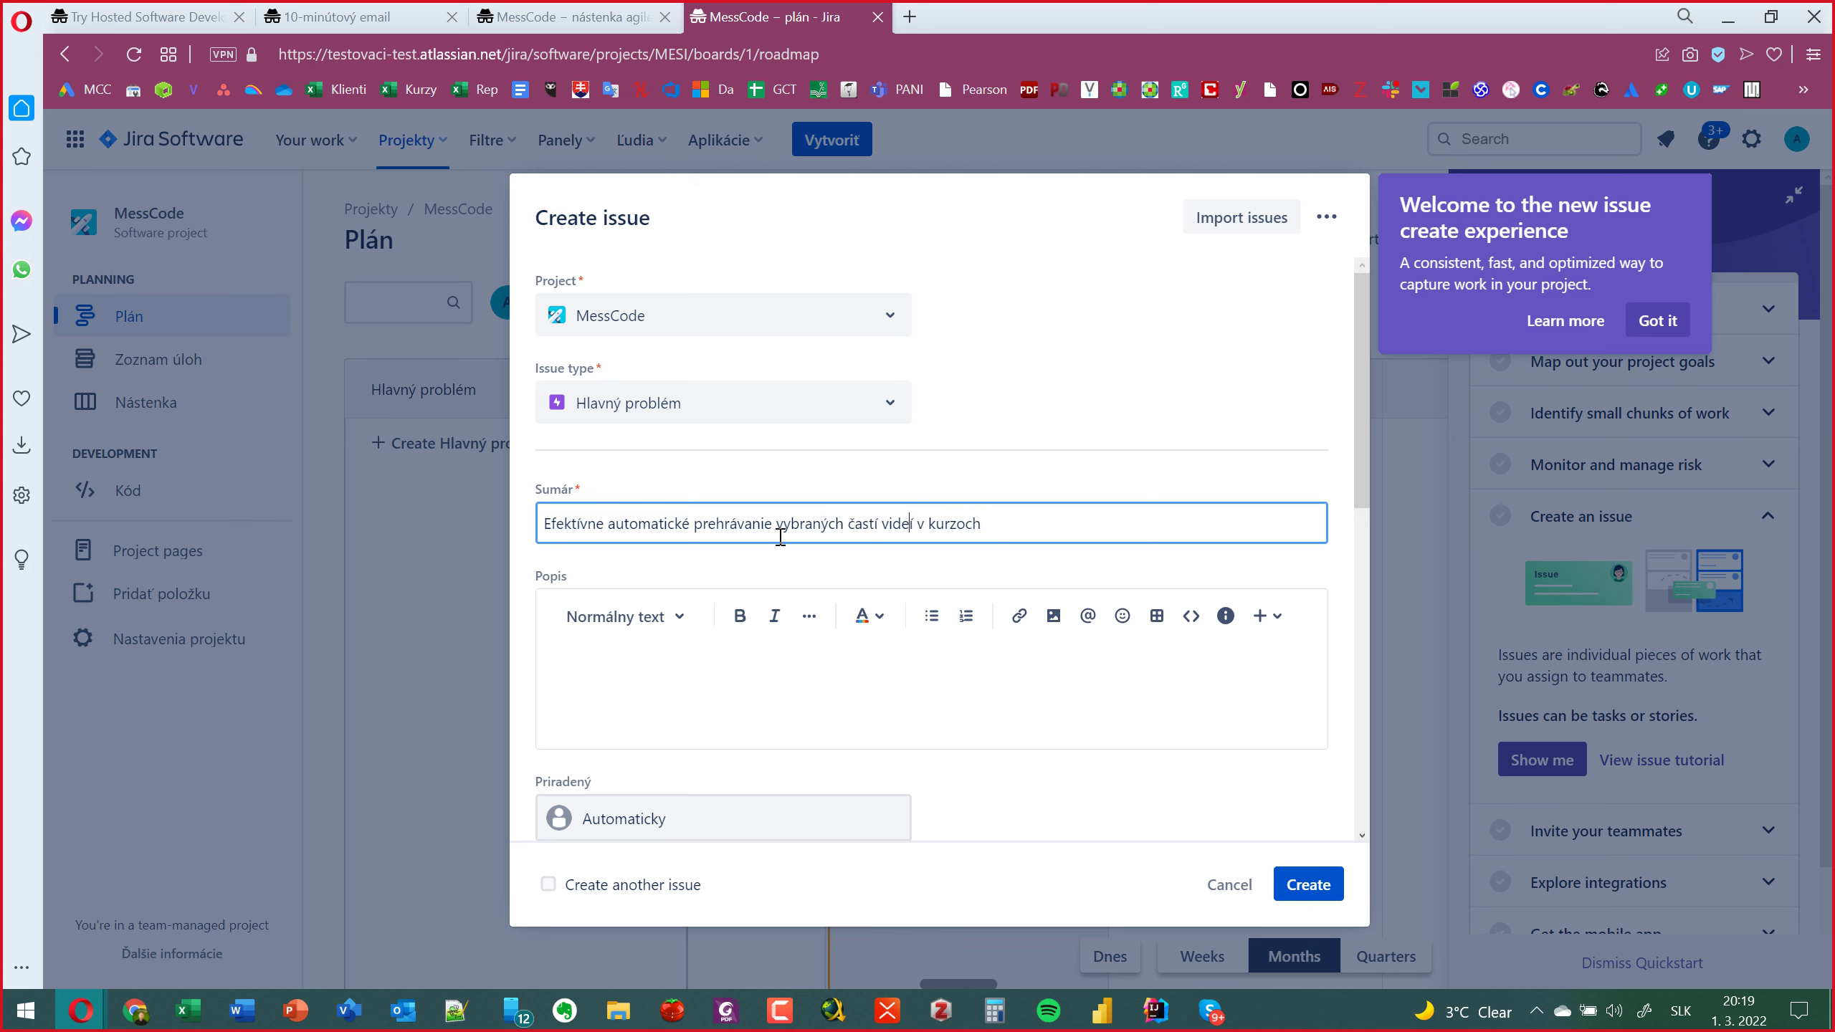
key("BackSpace")
type("a")
Keep the reporter as is and assign the issue to the other team member.
scroll(1045, 706, "down", 9)
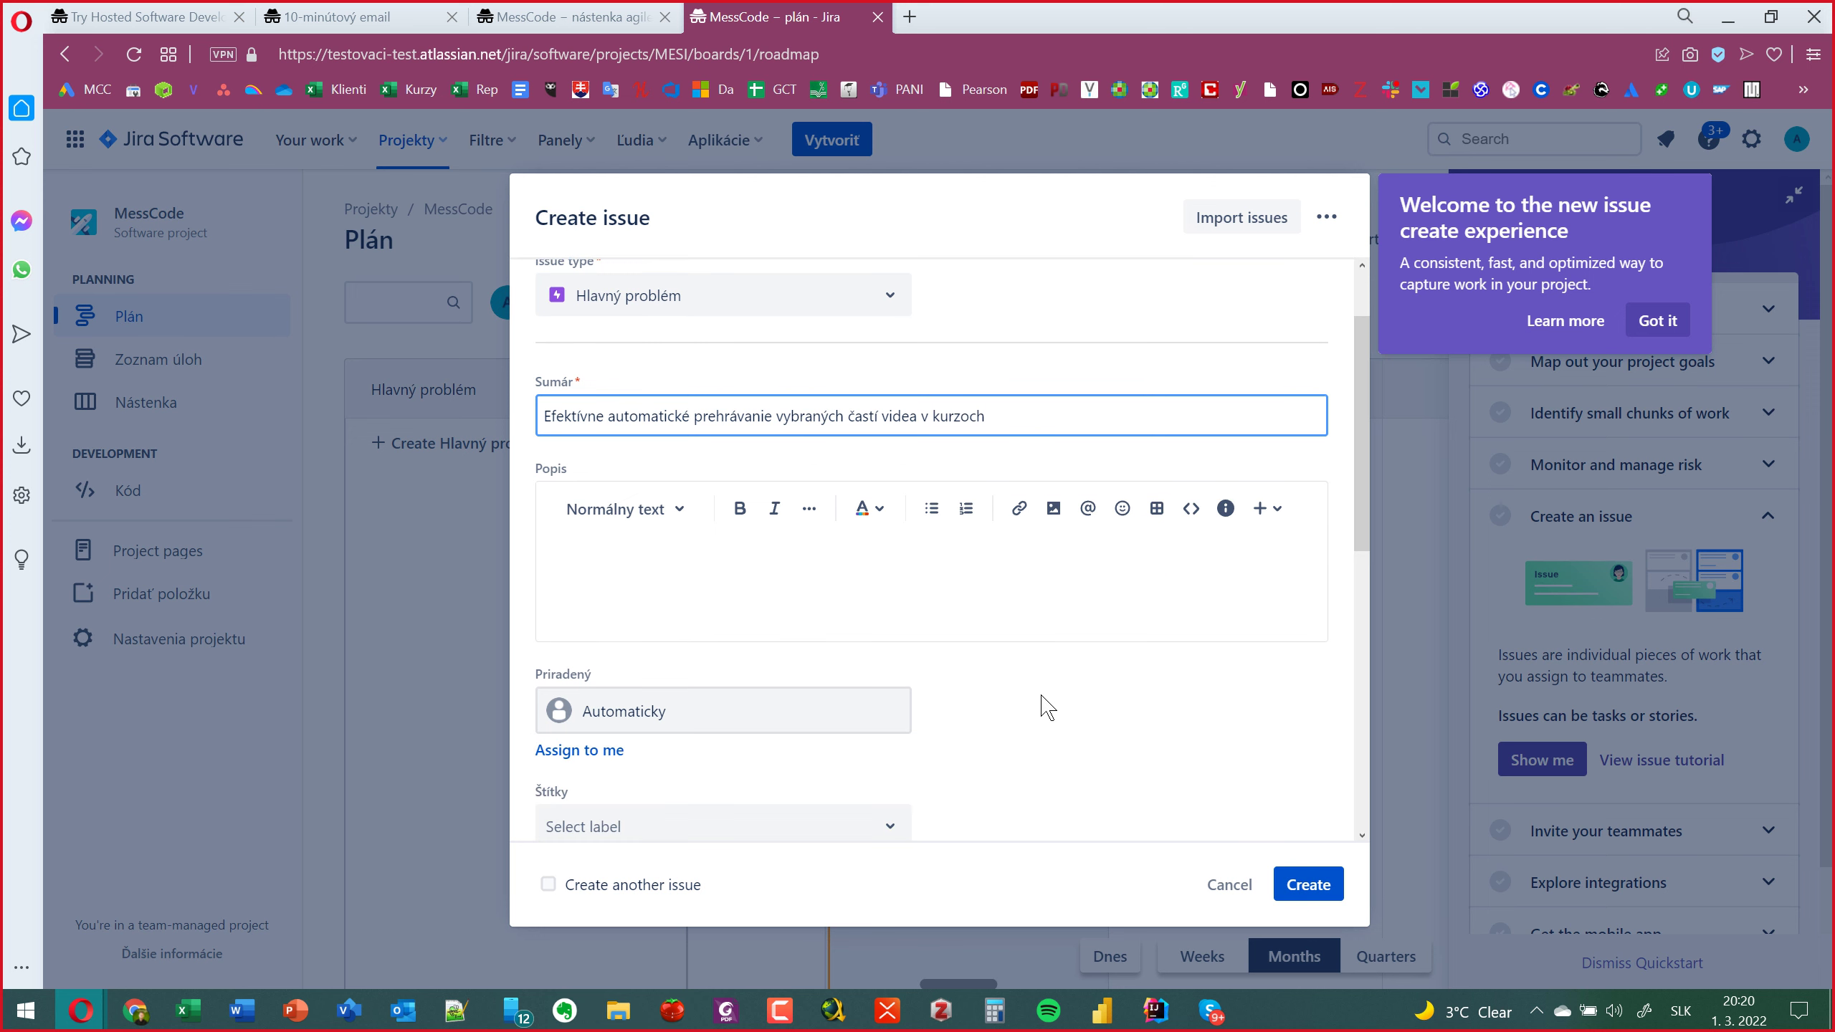
scroll(1046, 706, "down", 2)
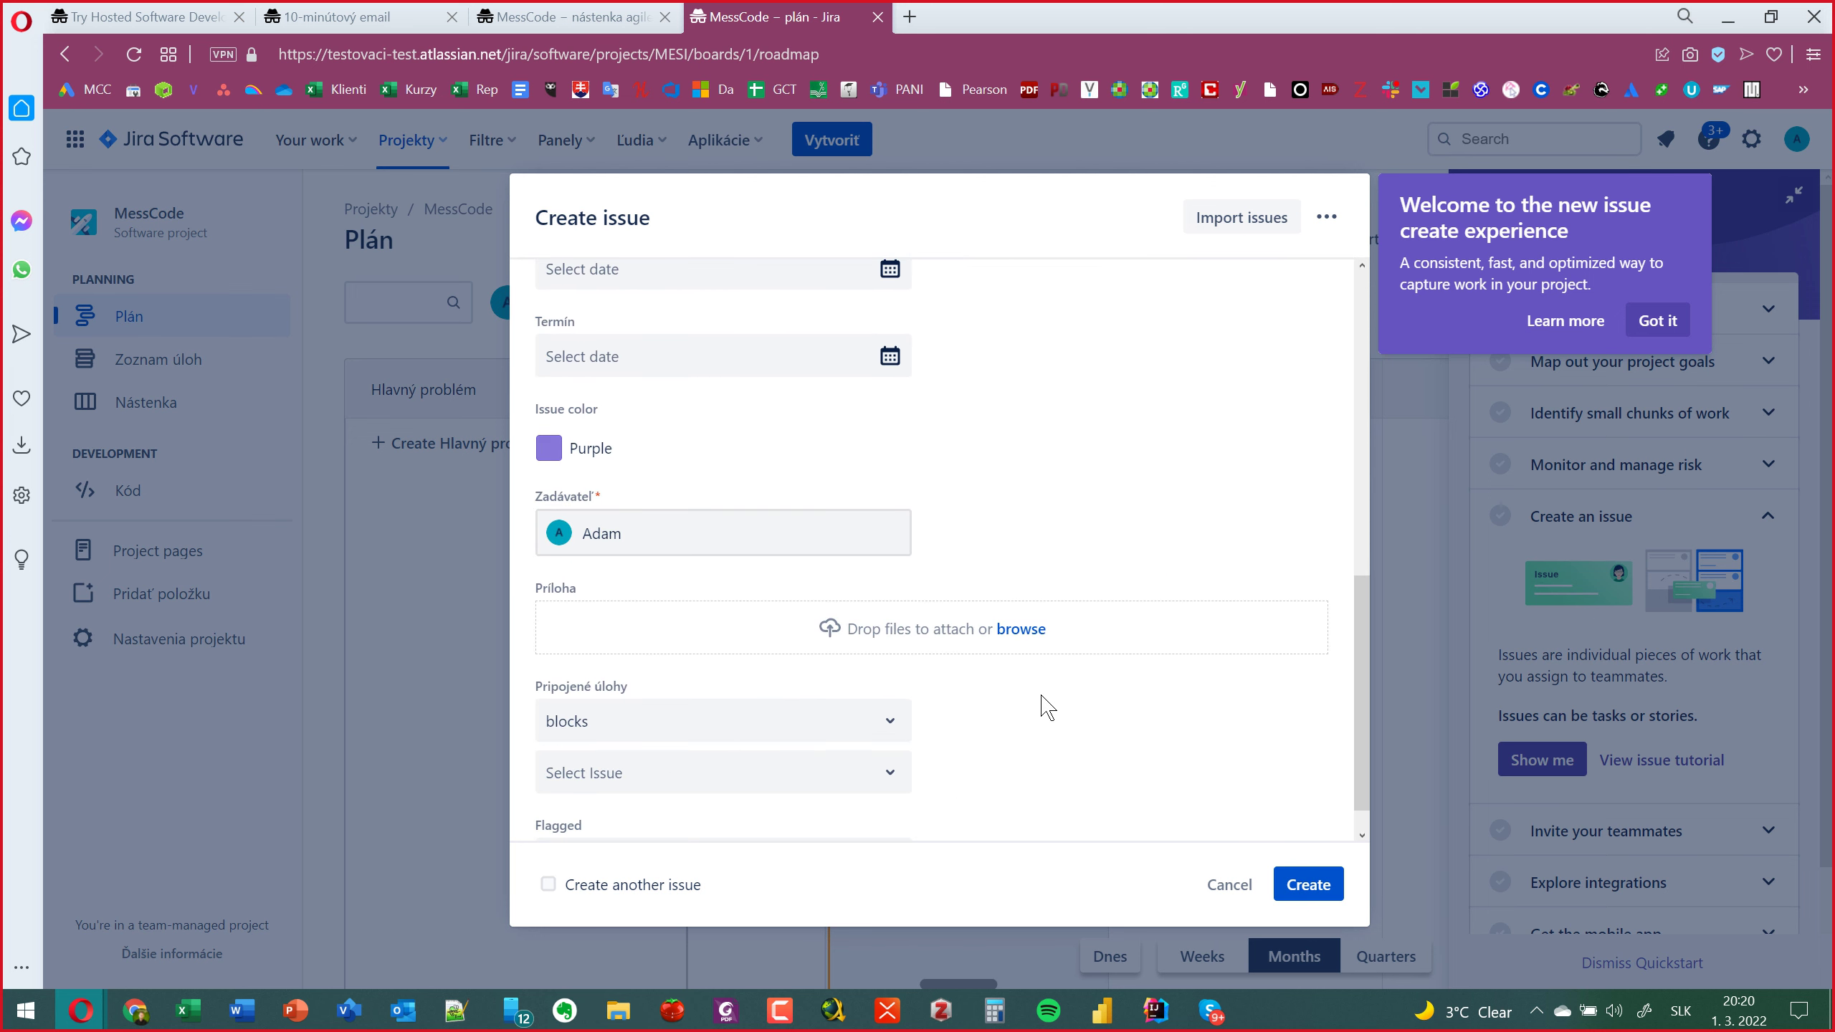
left_click(591, 544)
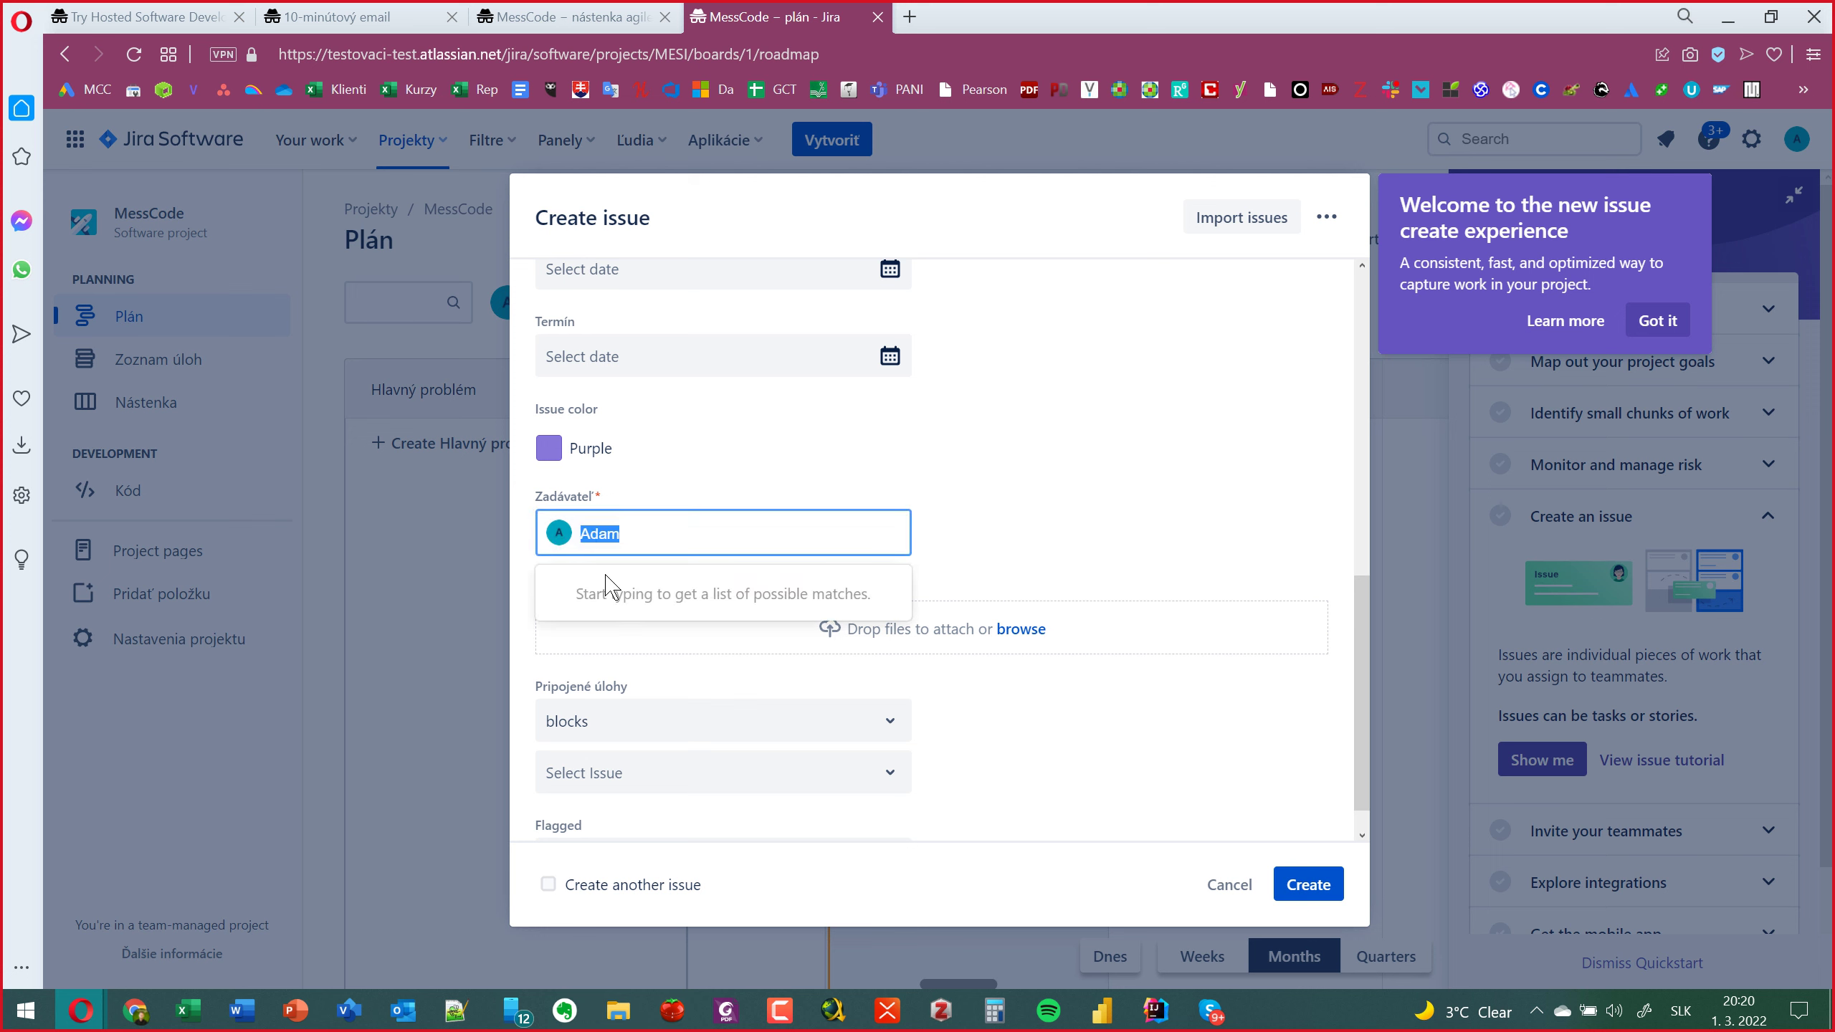
left_click(1078, 474)
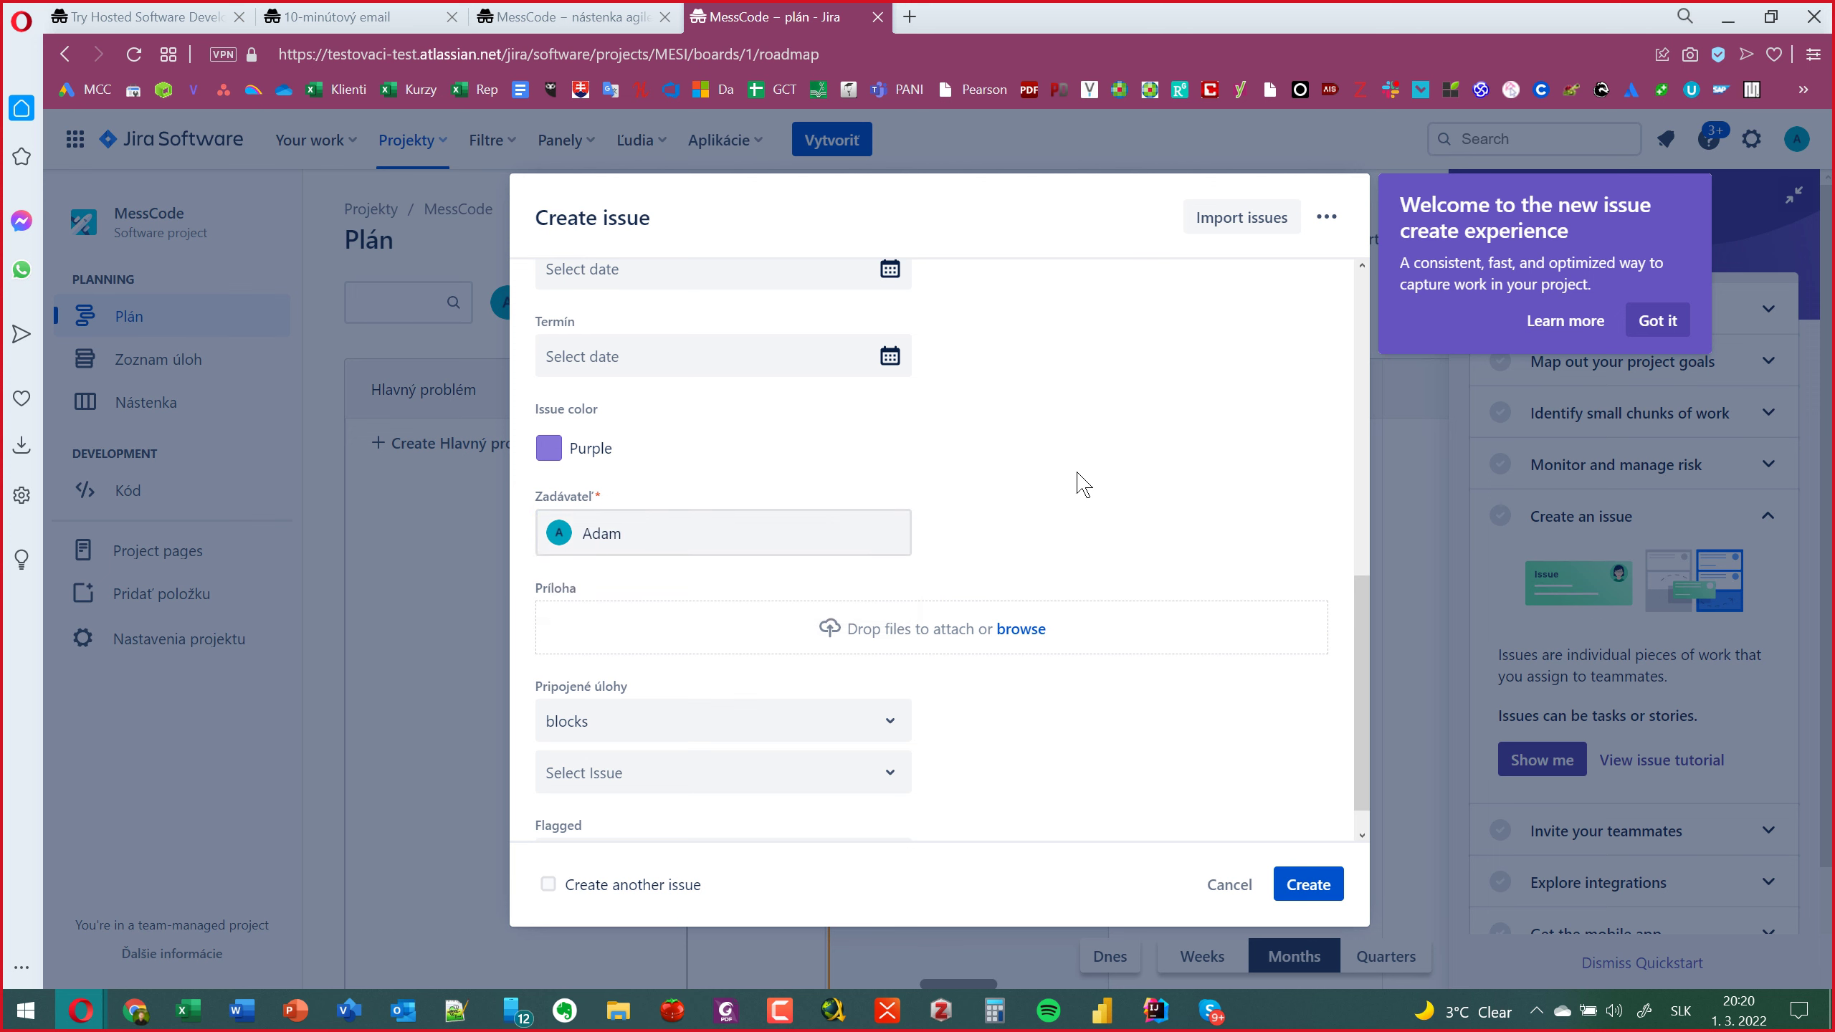
scroll(1078, 477, "up", 3)
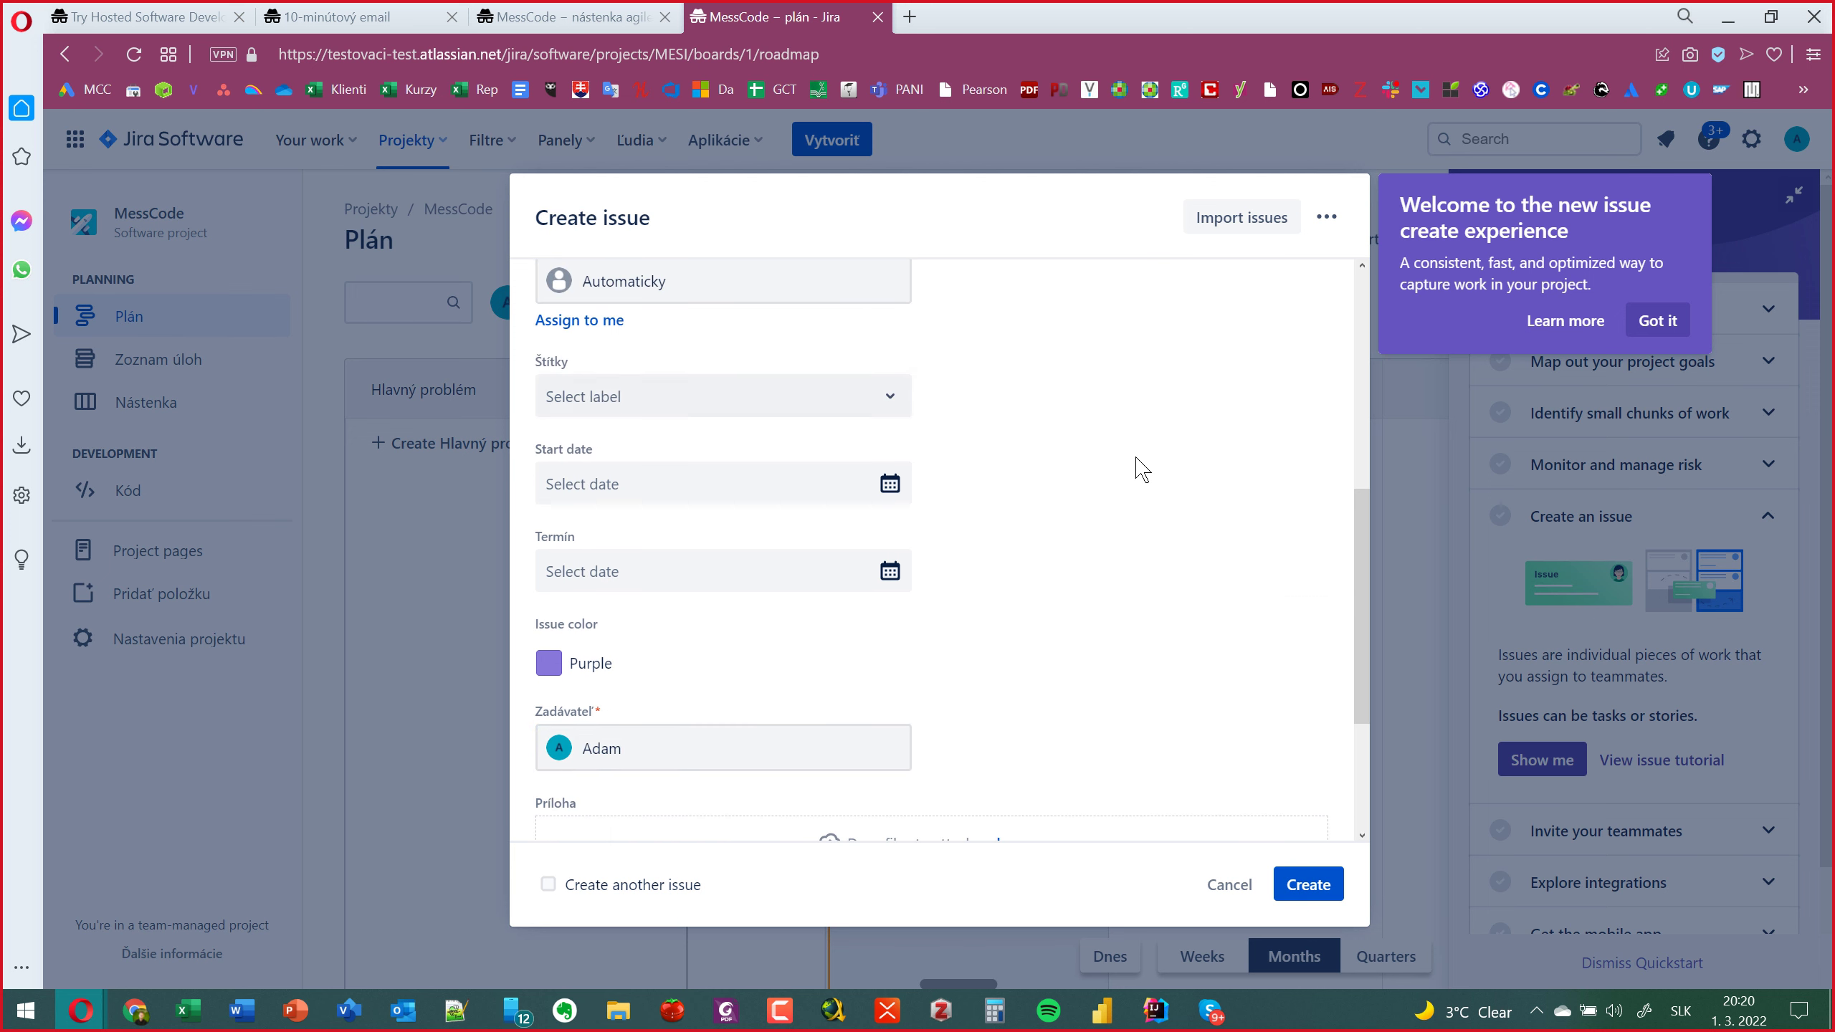
scroll(1145, 516, "up", 3)
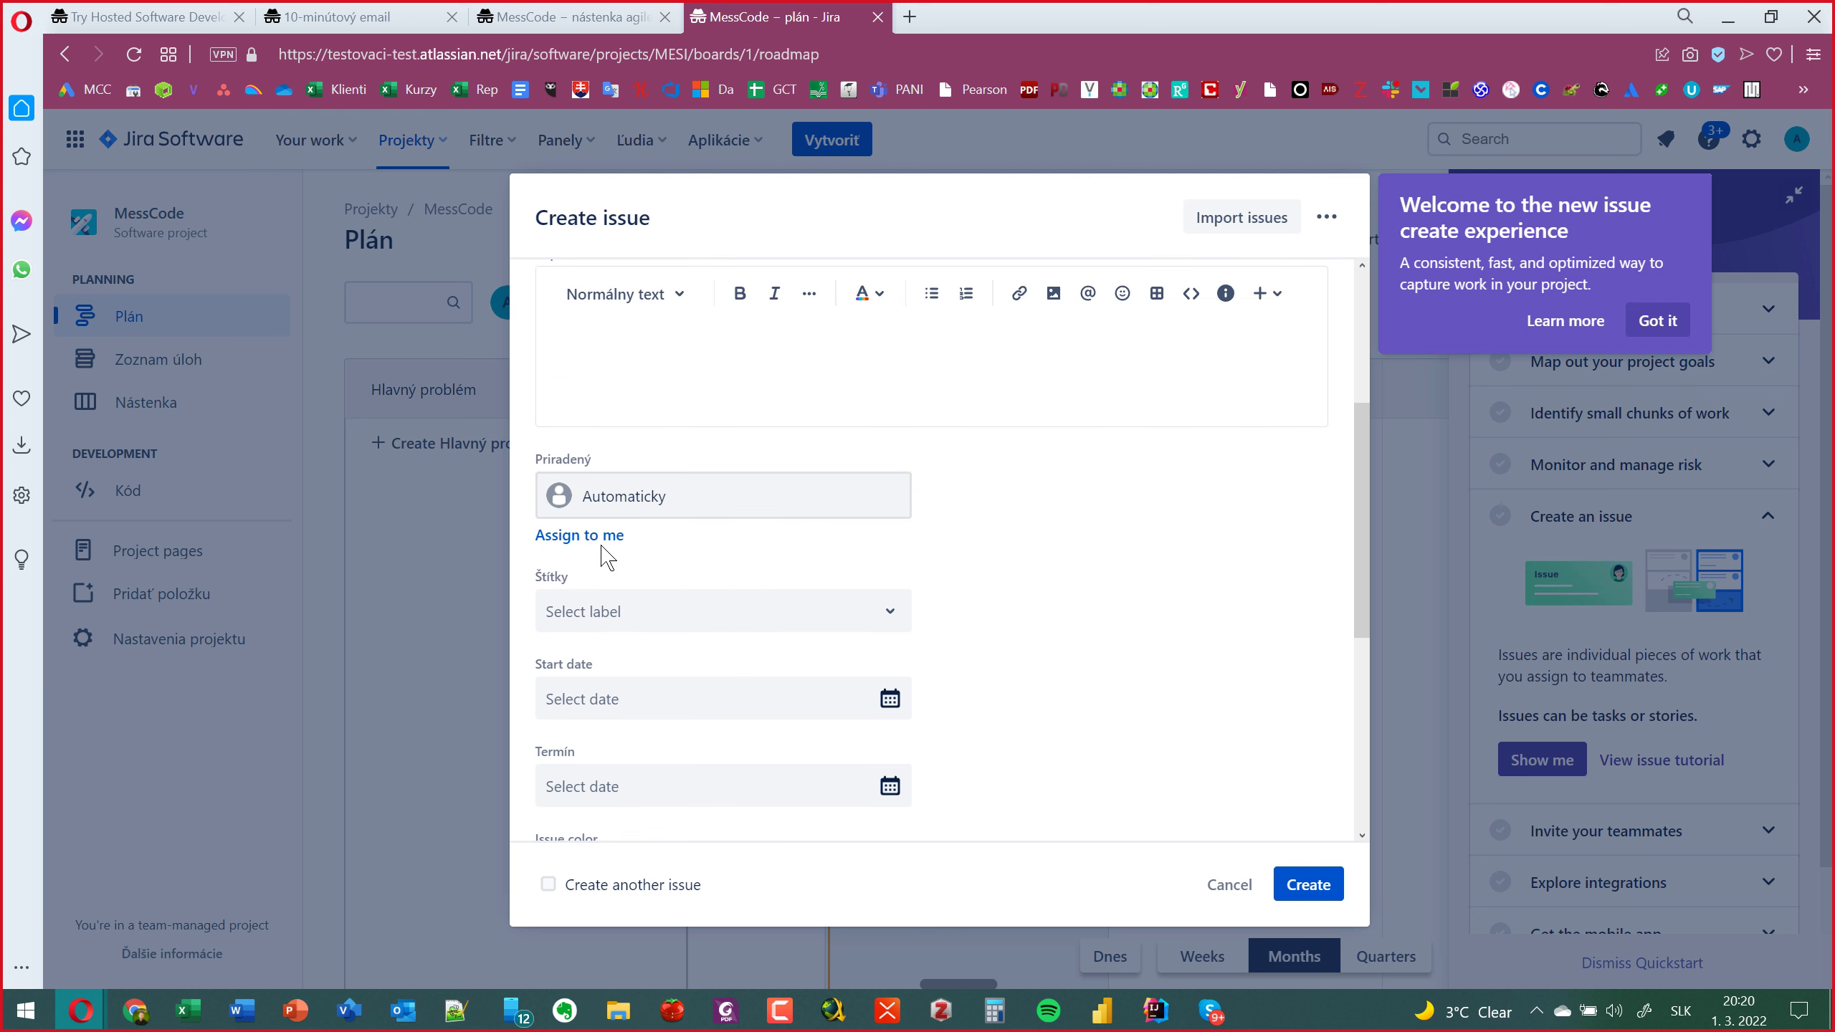
left_click(671, 506)
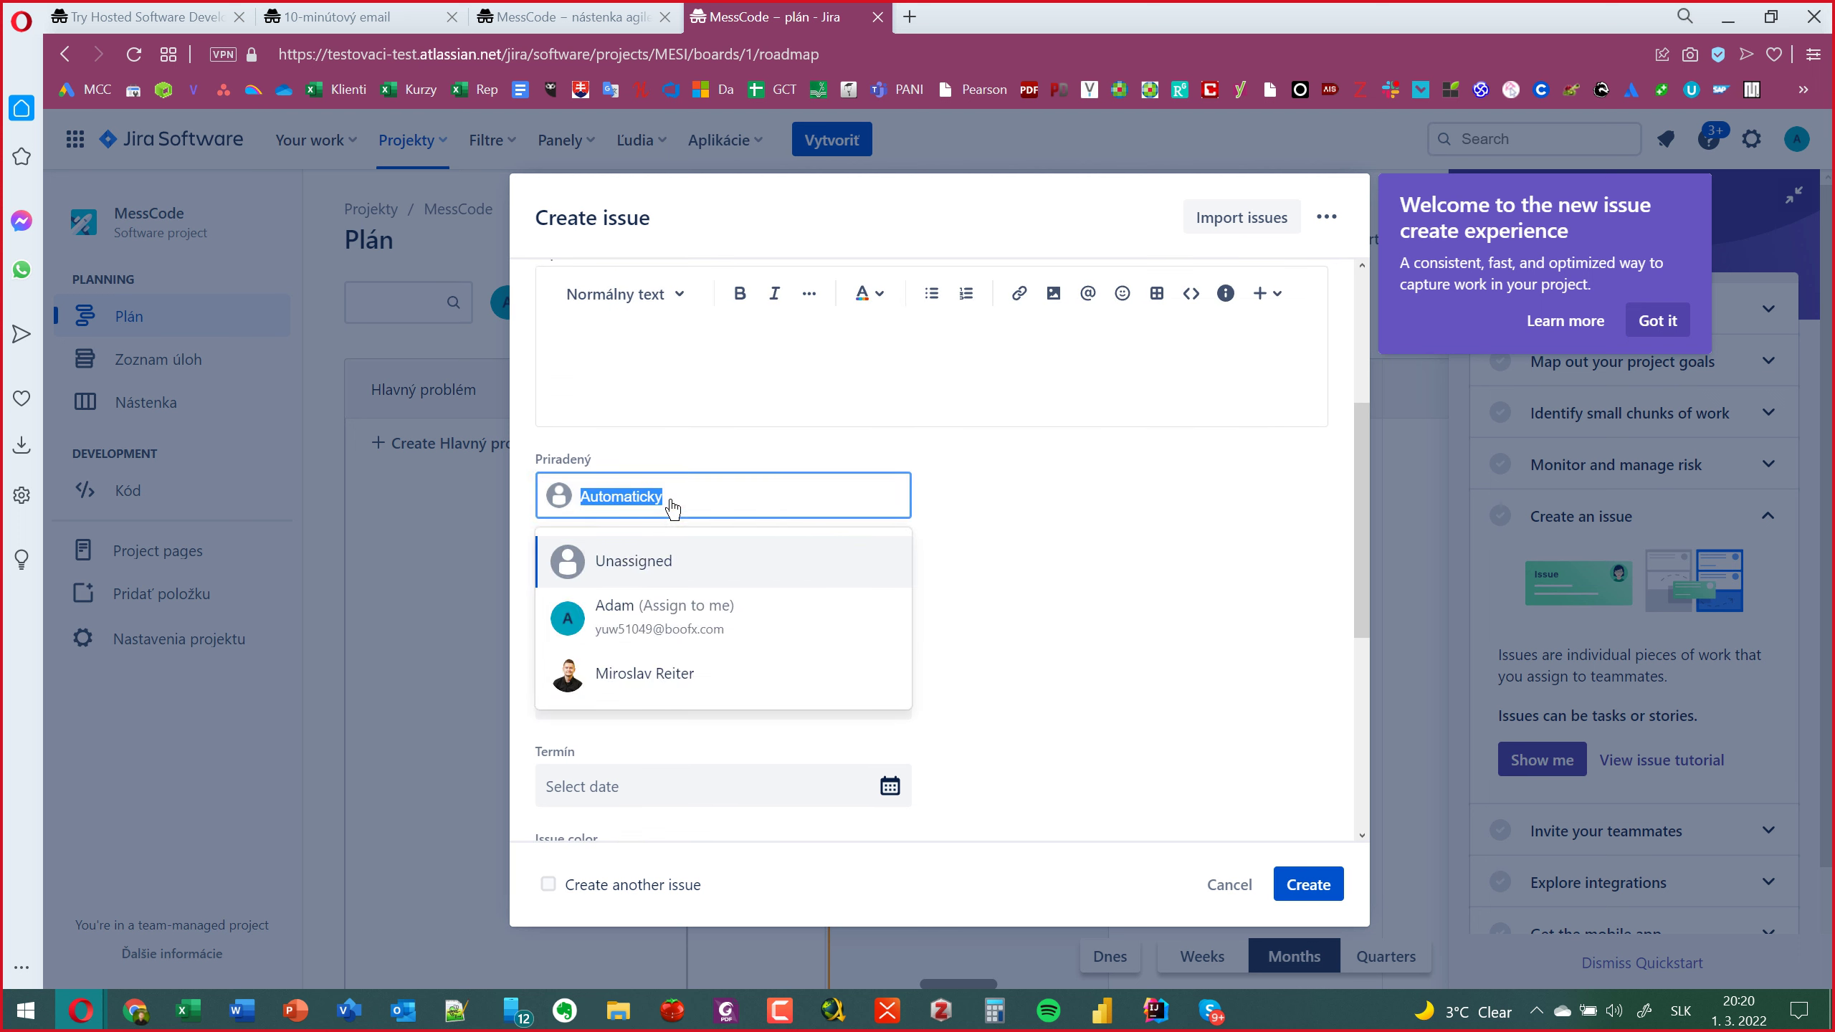
left_click(645, 683)
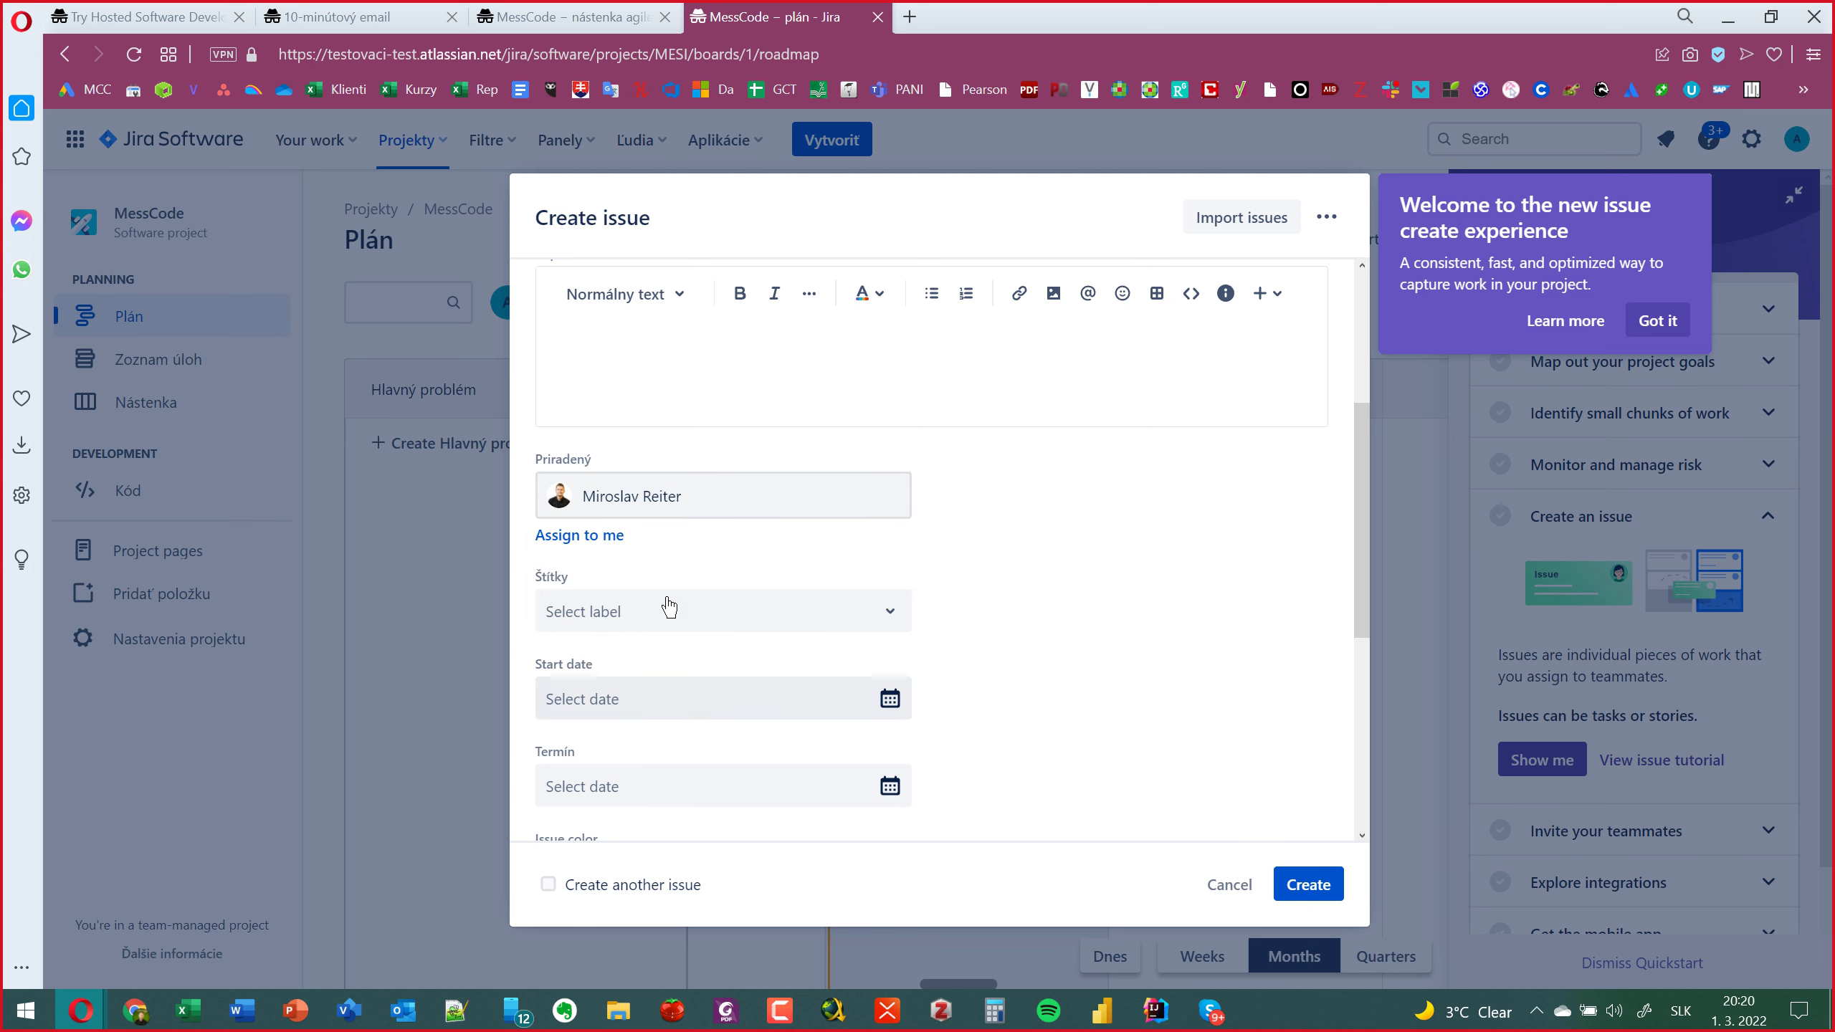
scroll(669, 607, "down", 5)
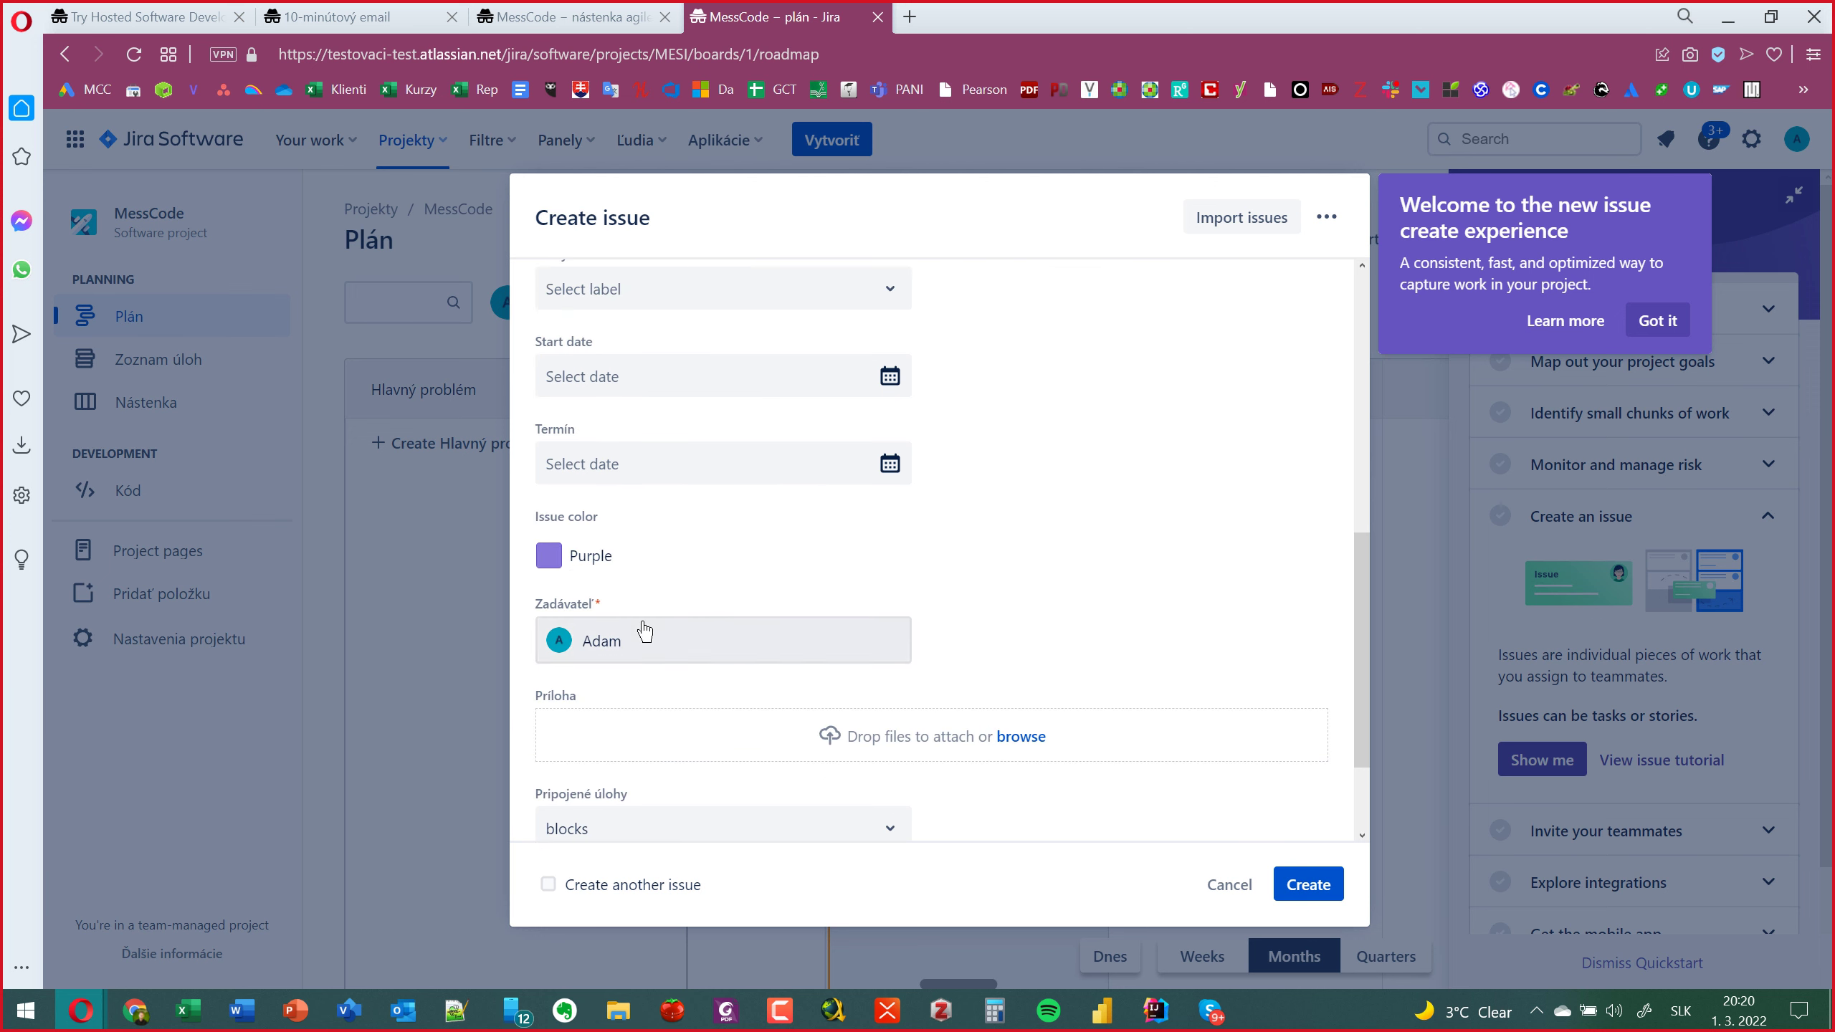
scroll(644, 630, "up", 5)
scroll(643, 628, "down", 1)
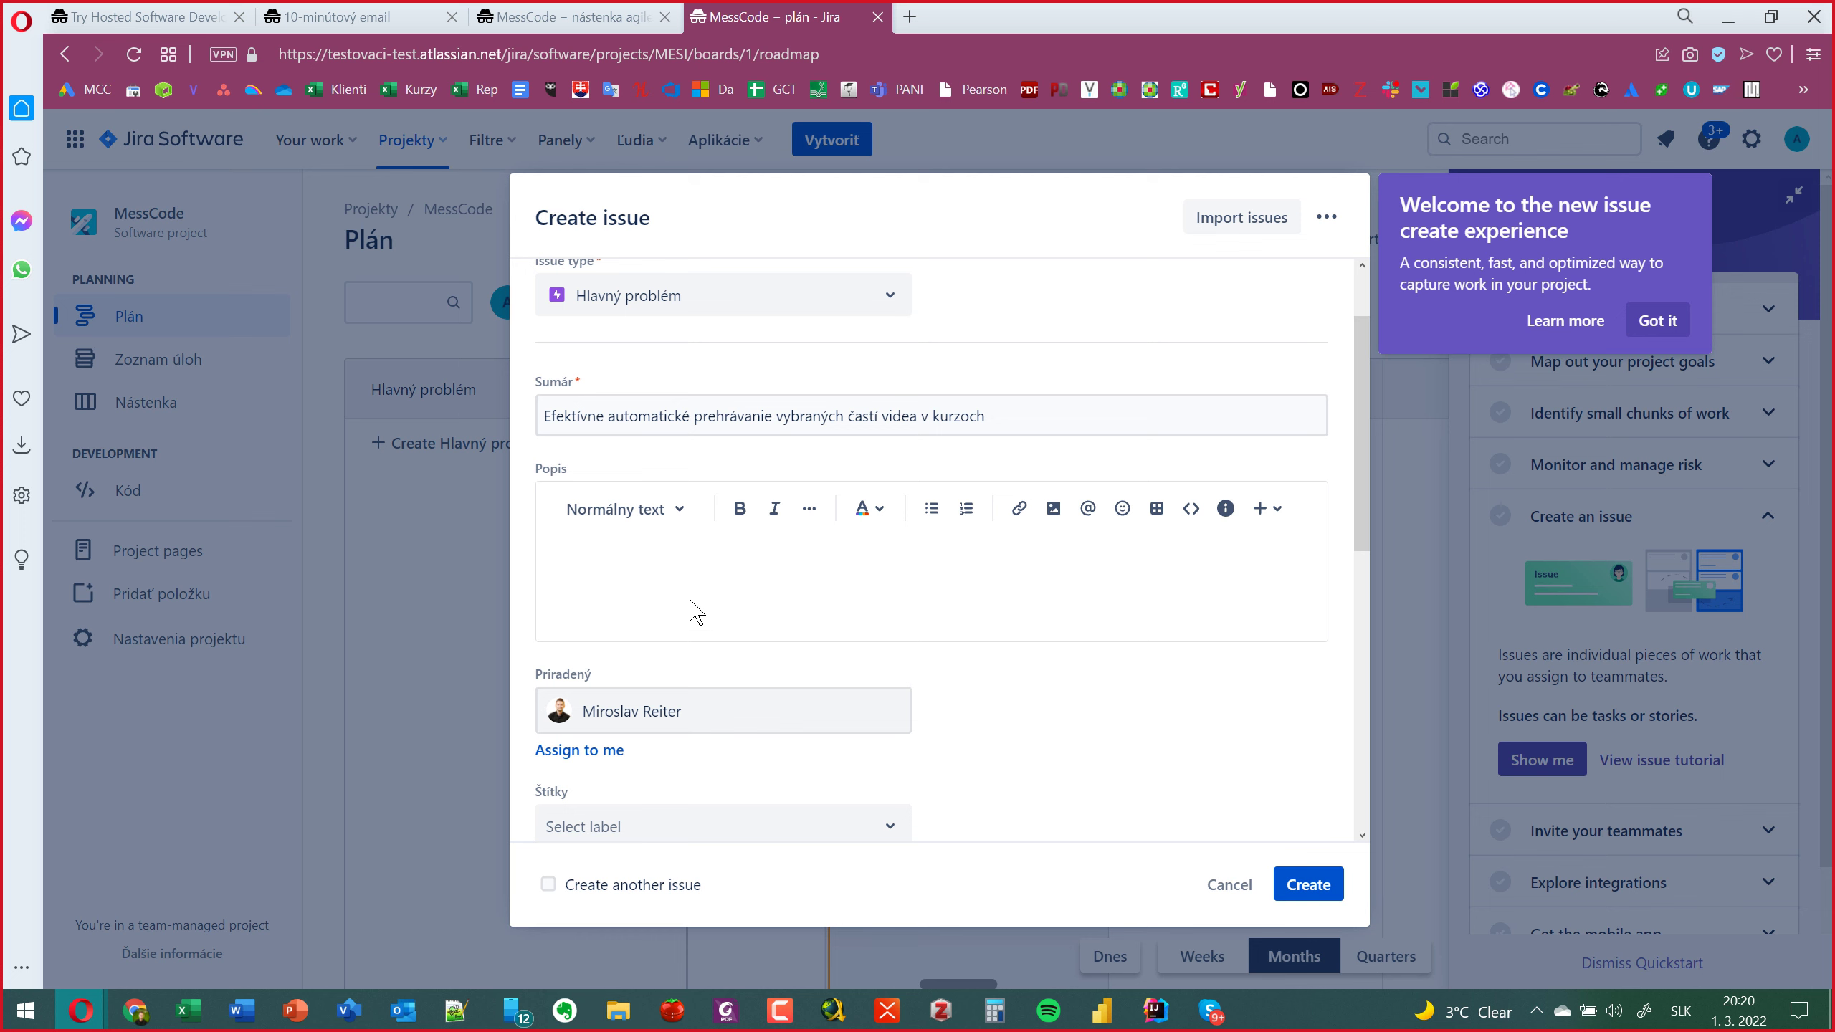
left_click(690, 575)
Add a Java code block reading 'Scanner objVstup = null;' to the description.
left_click(1191, 509)
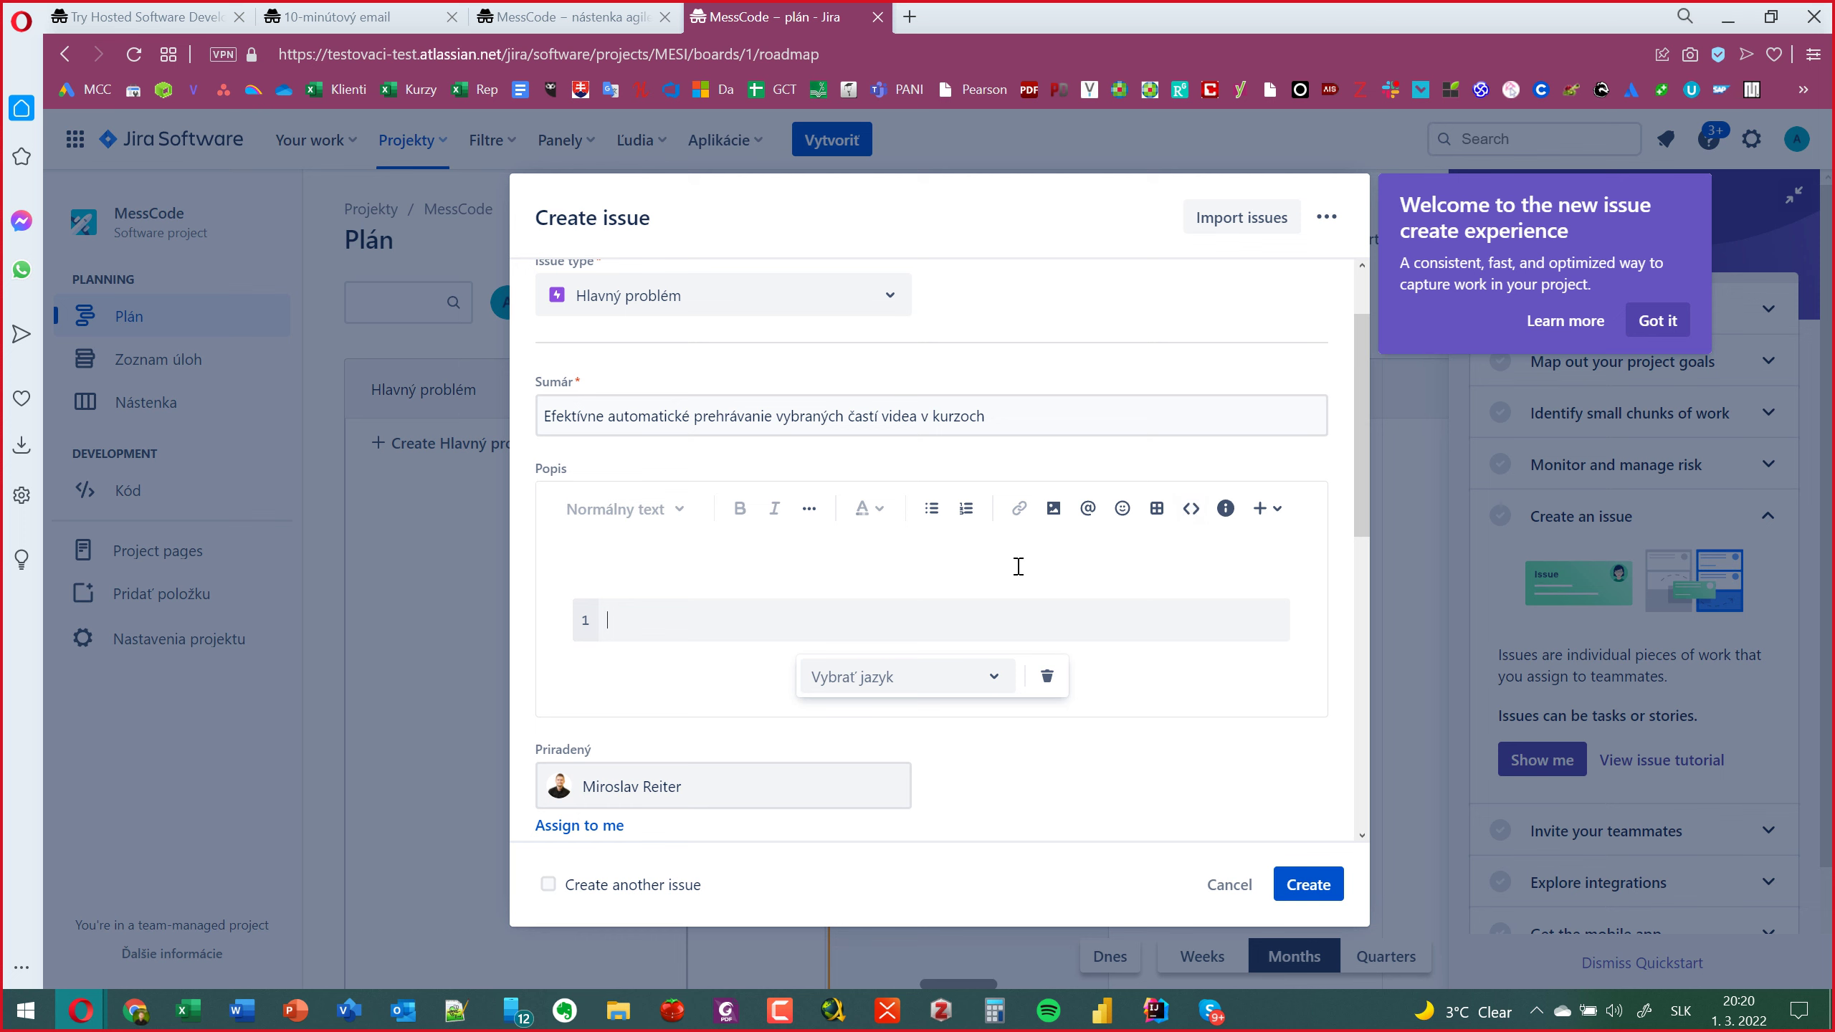
type("Scanner objVst")
key("alt+shift")
type("up = null;")
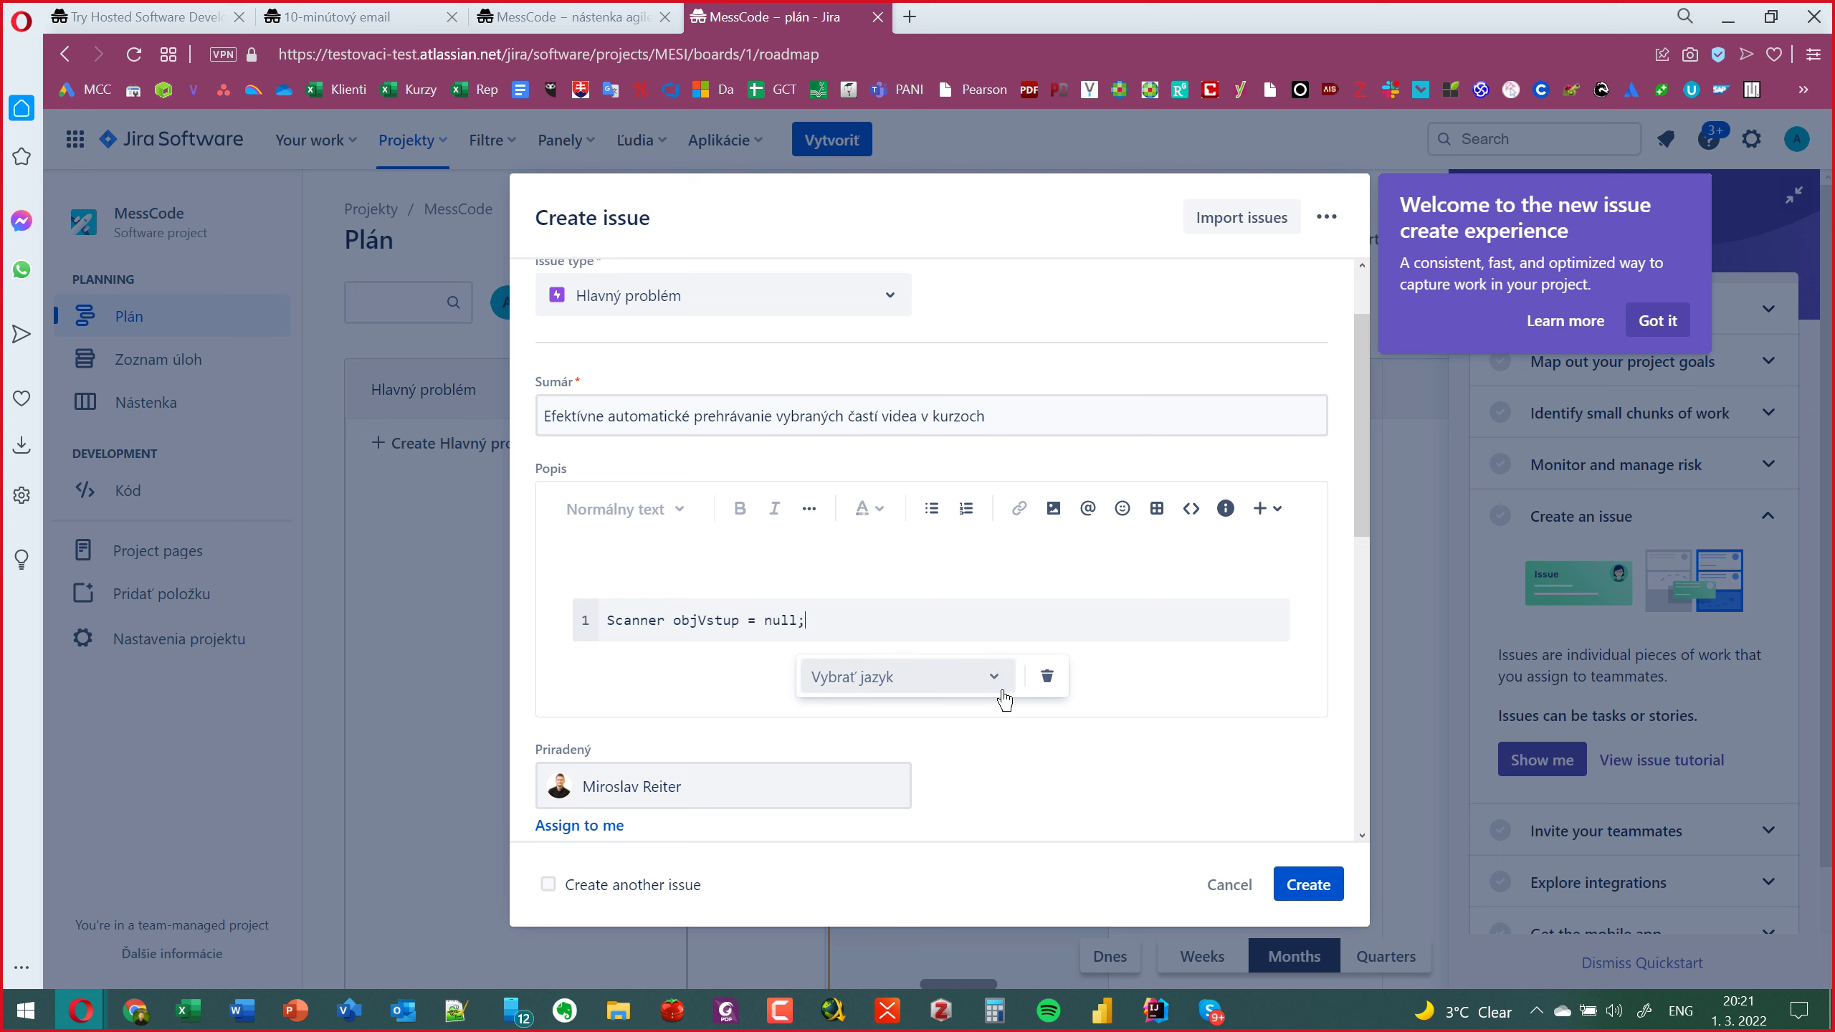
left_click(988, 690)
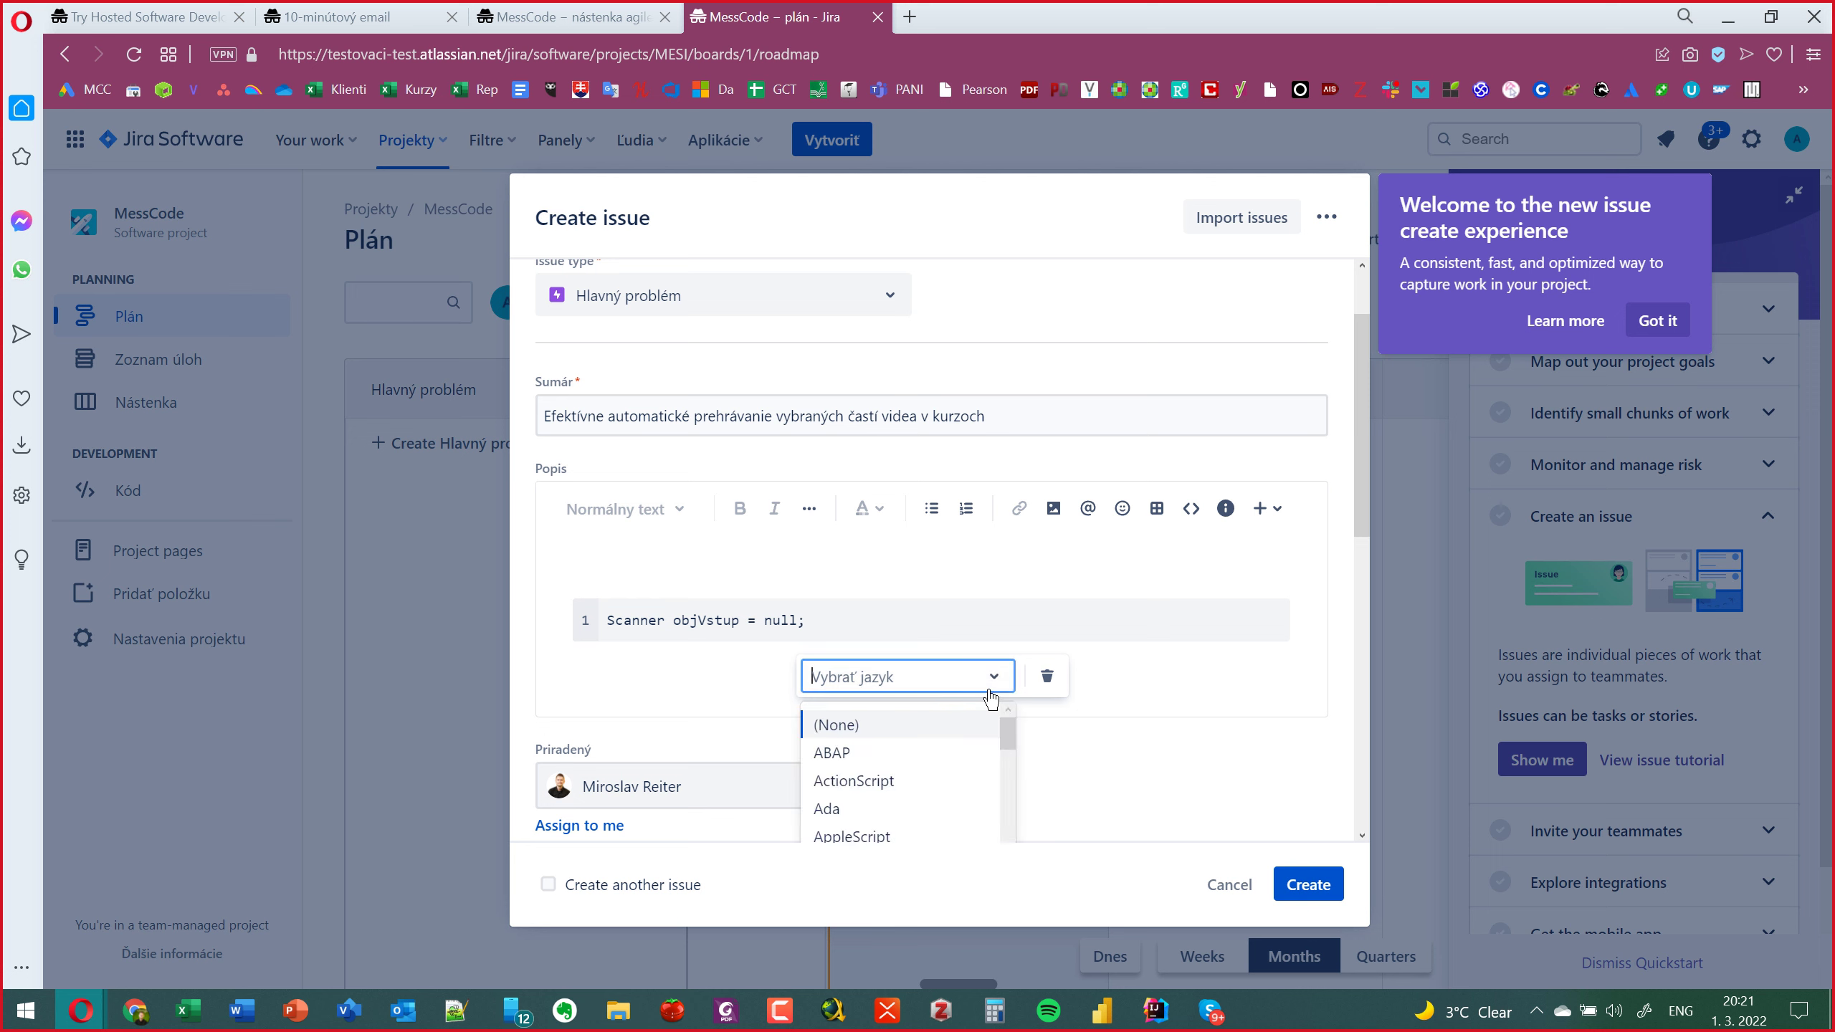
type("java")
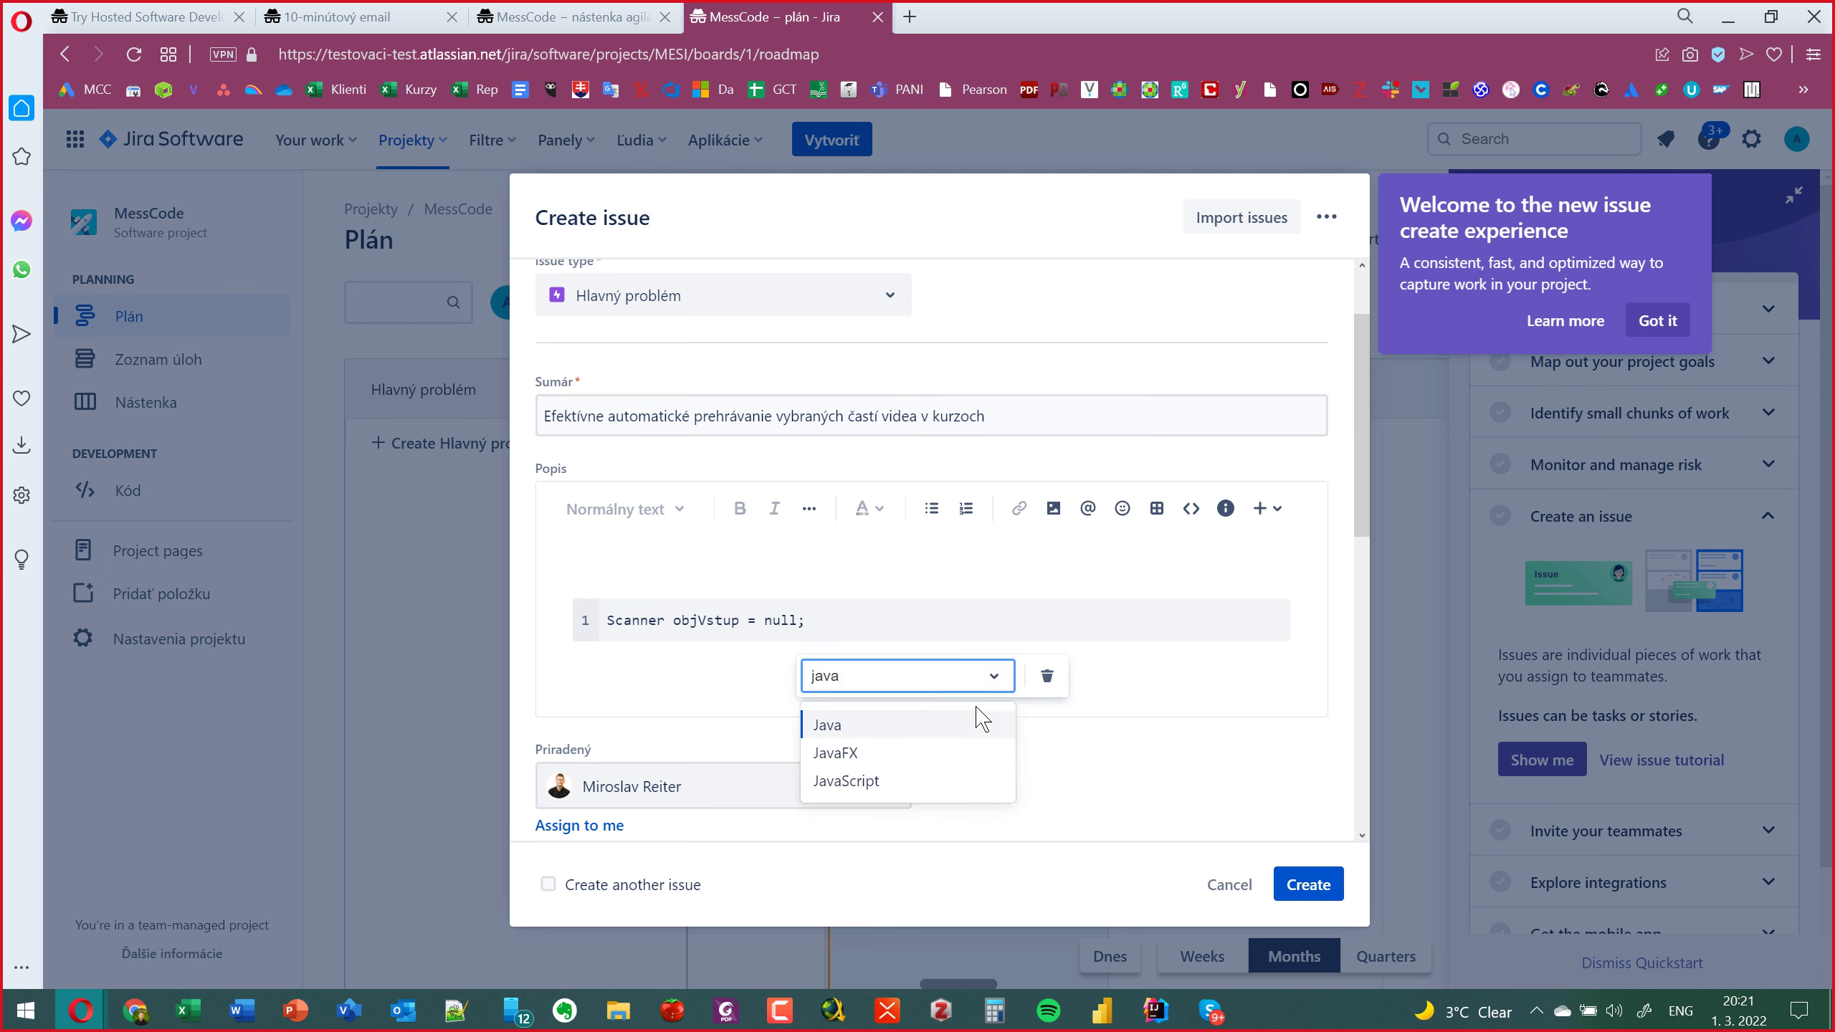
left_click(915, 723)
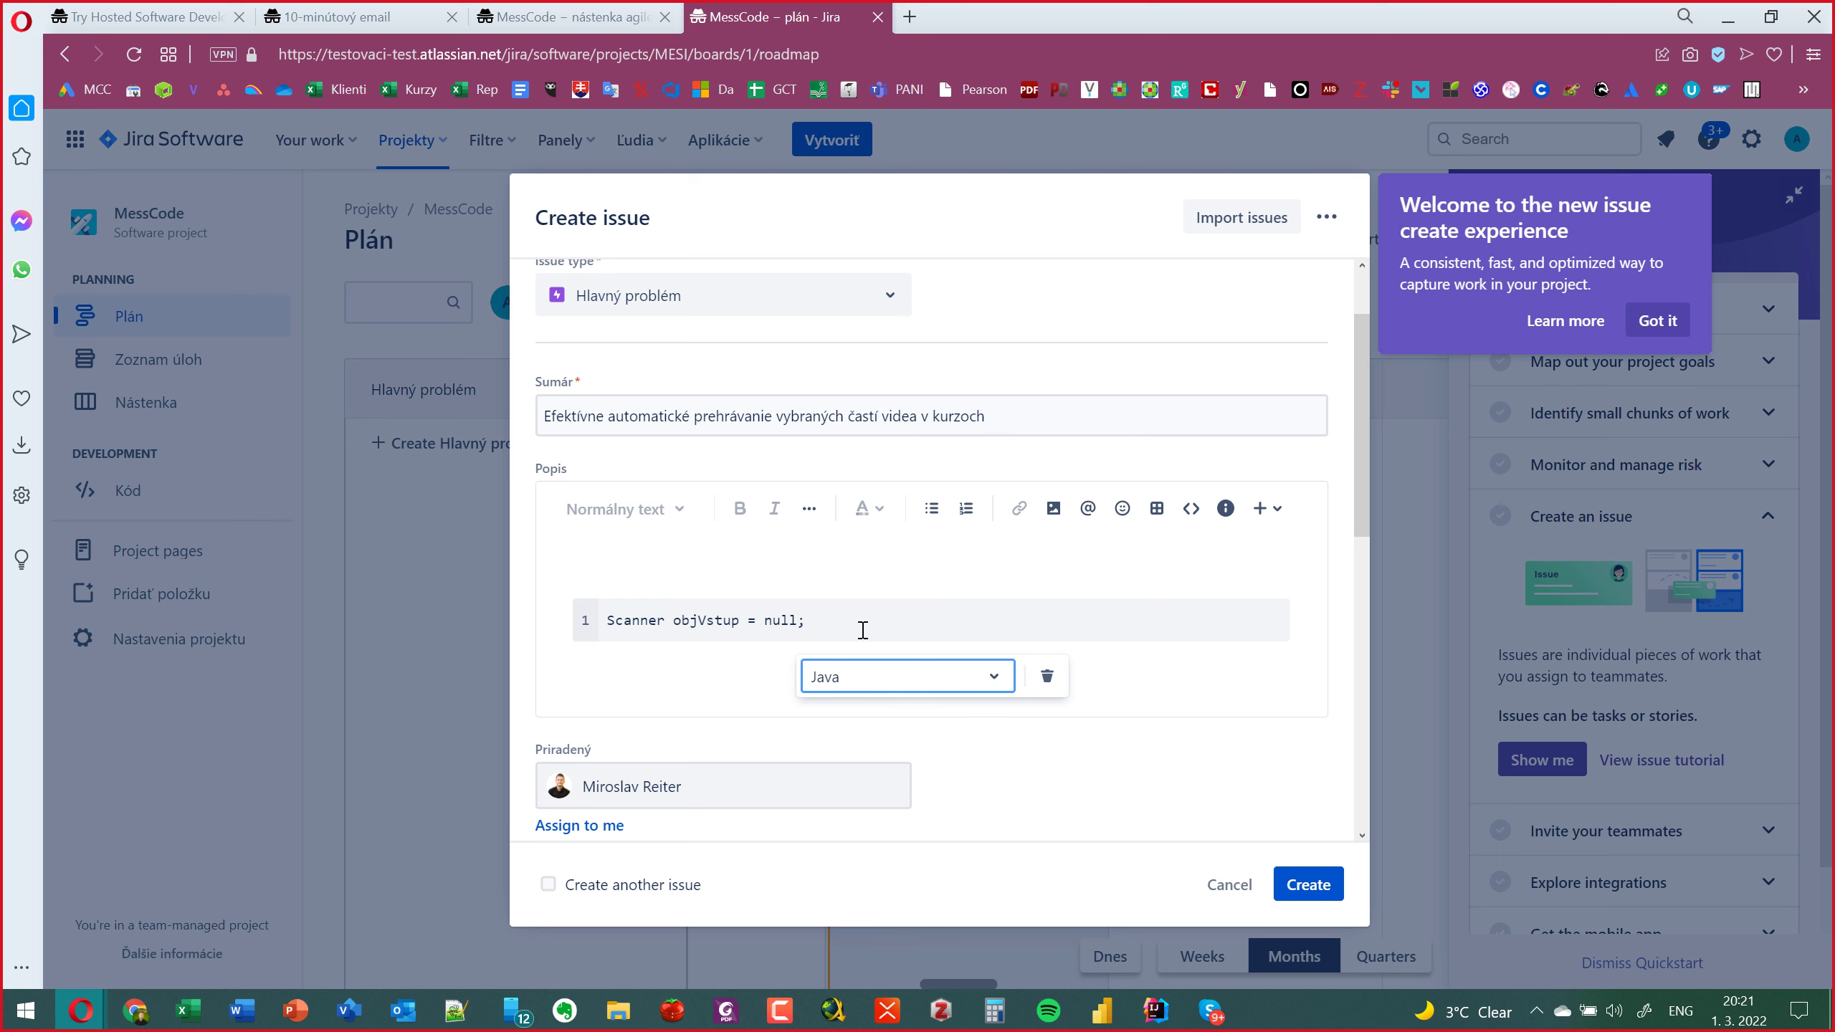
left_click(727, 669)
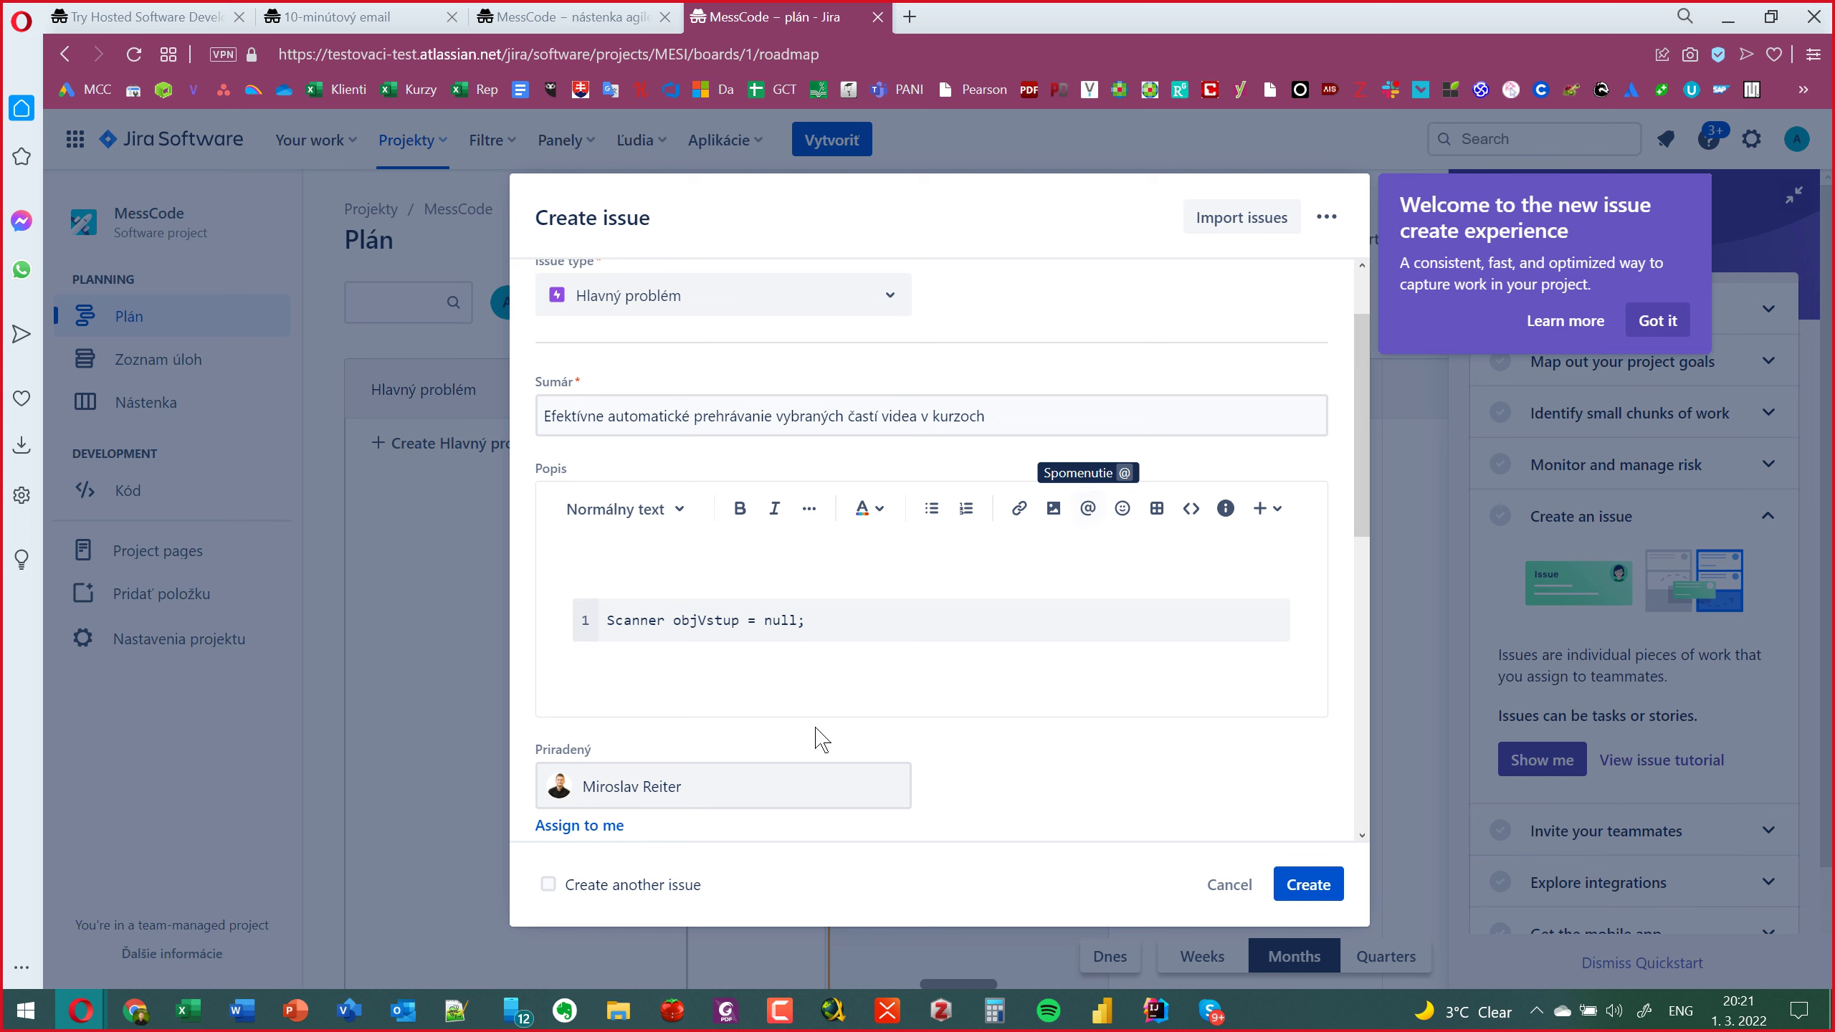
Mention the assigned teammate on the line above the code snippet.
left_click(665, 567)
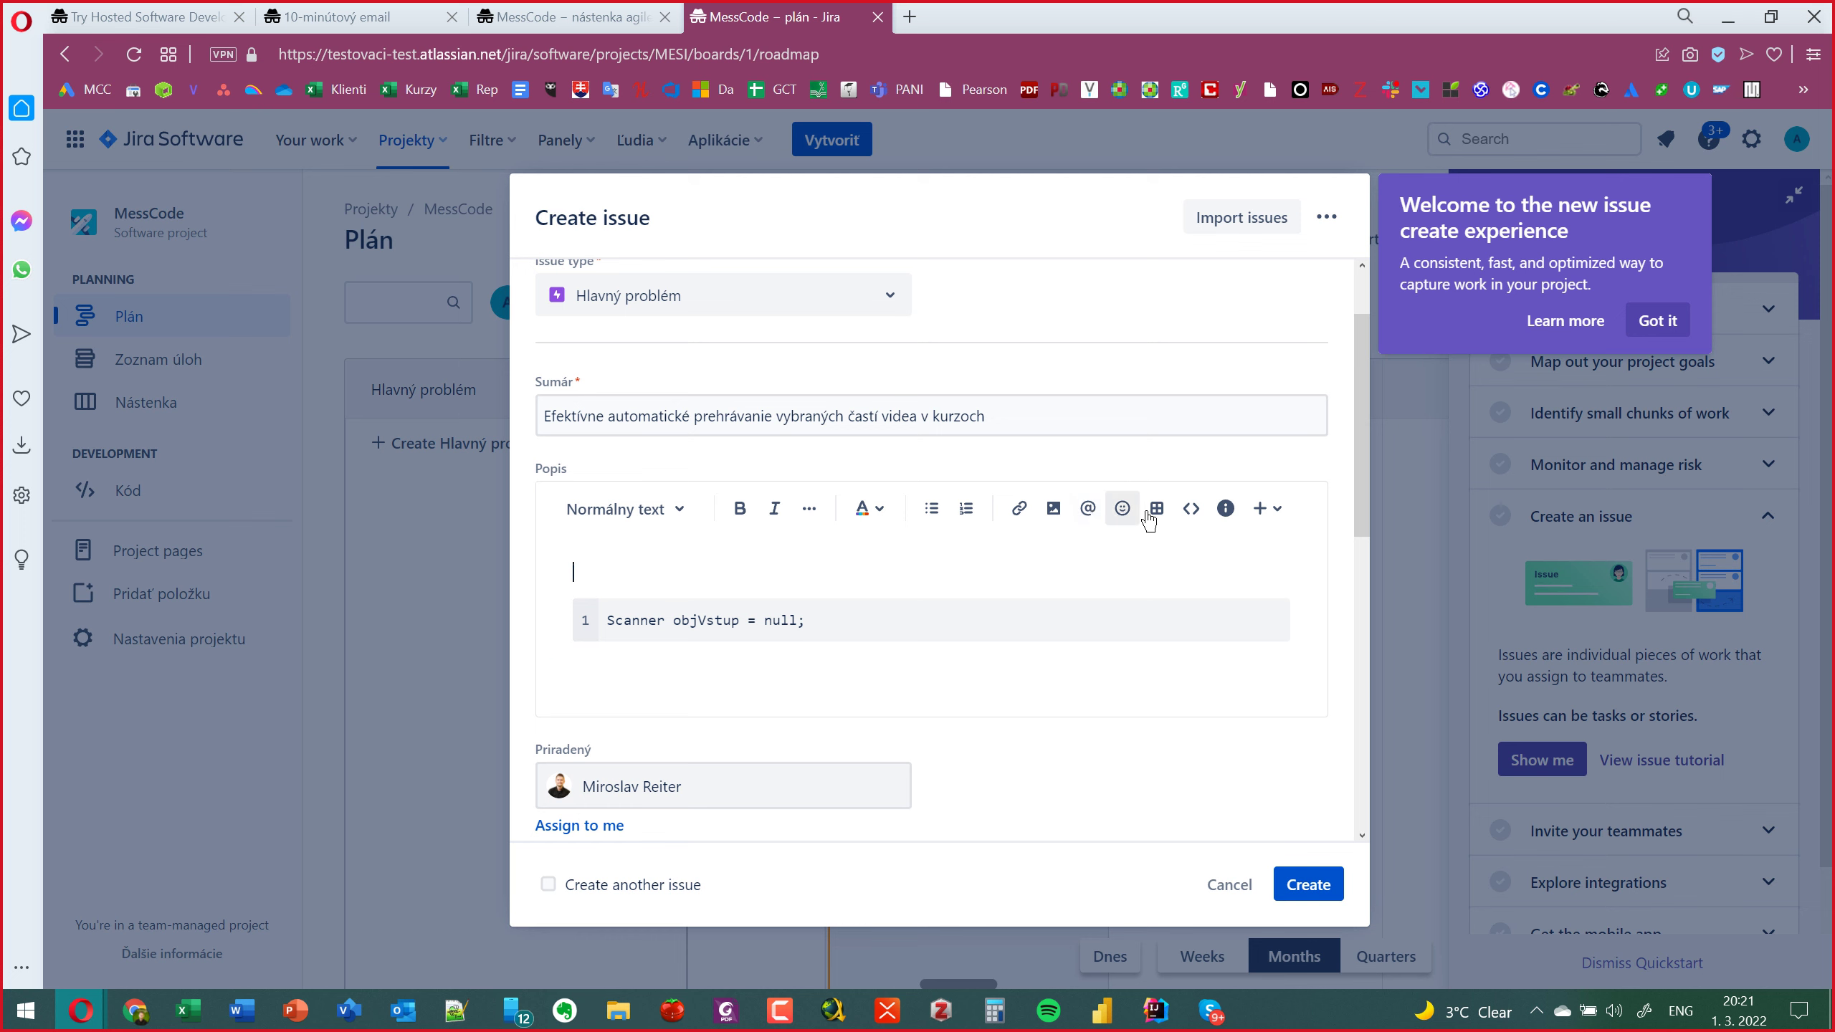
left_click(1088, 508)
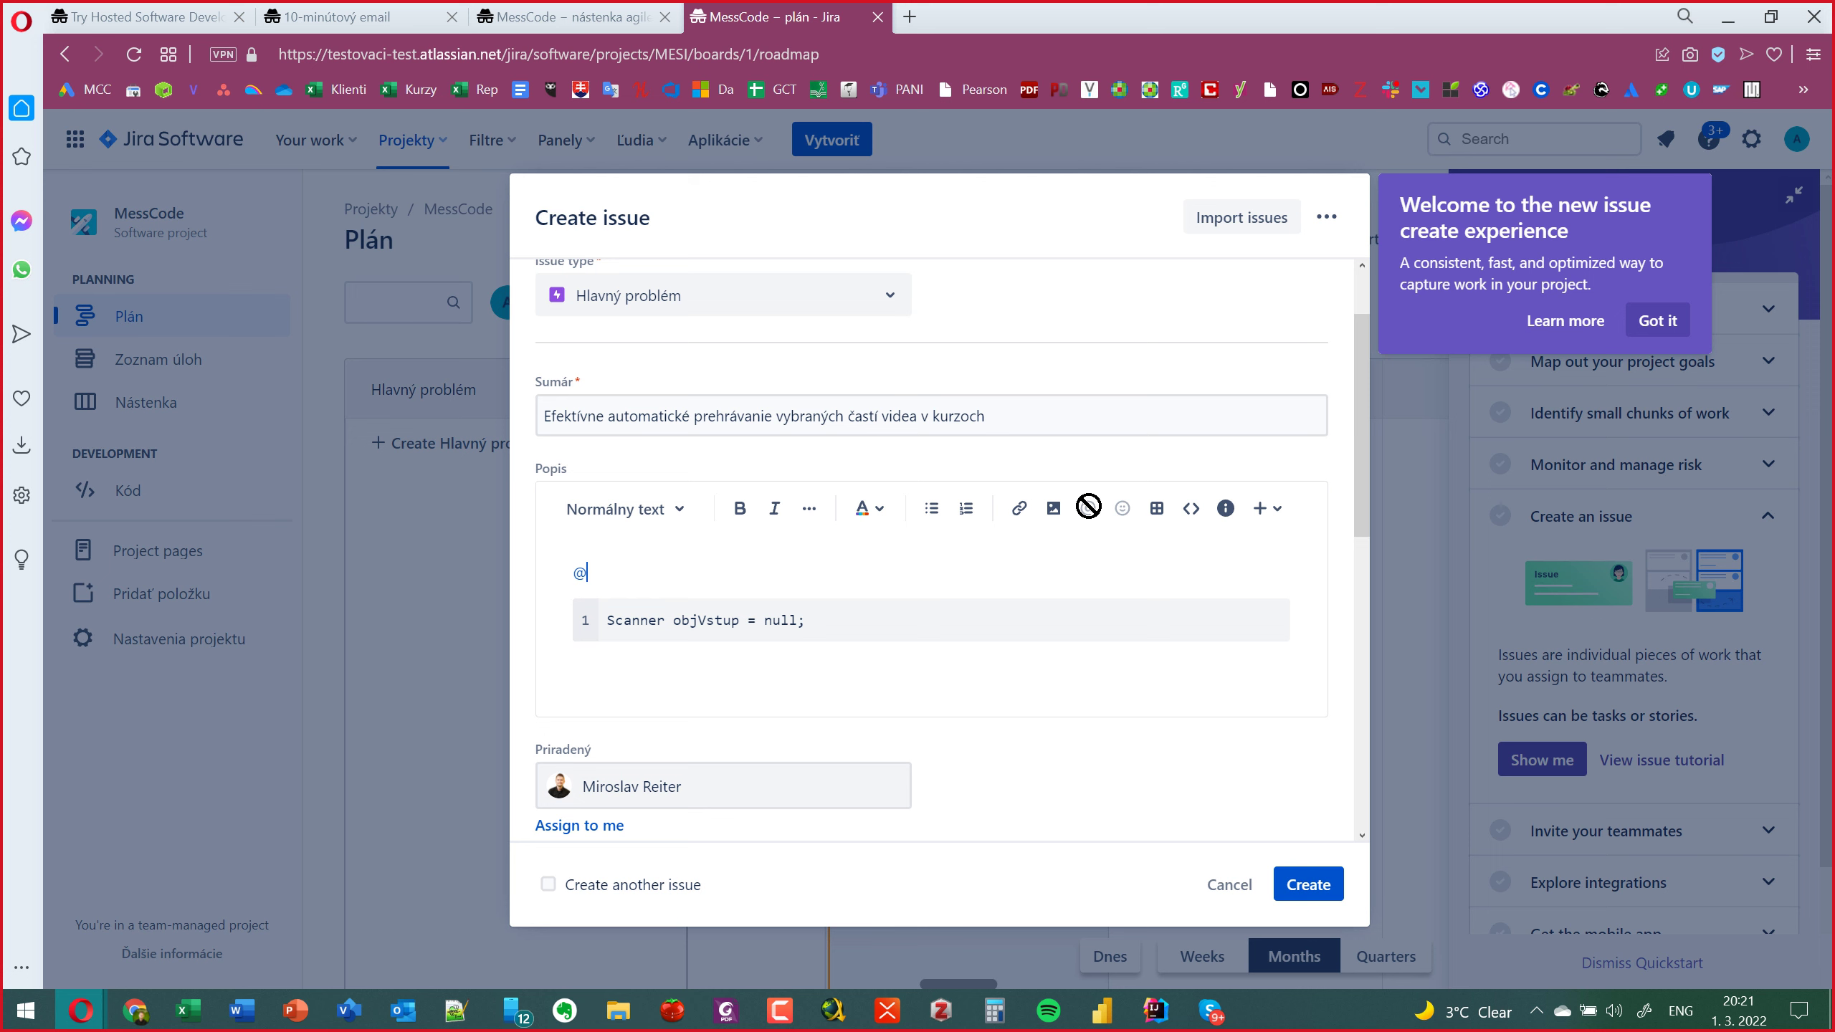
type("Mi")
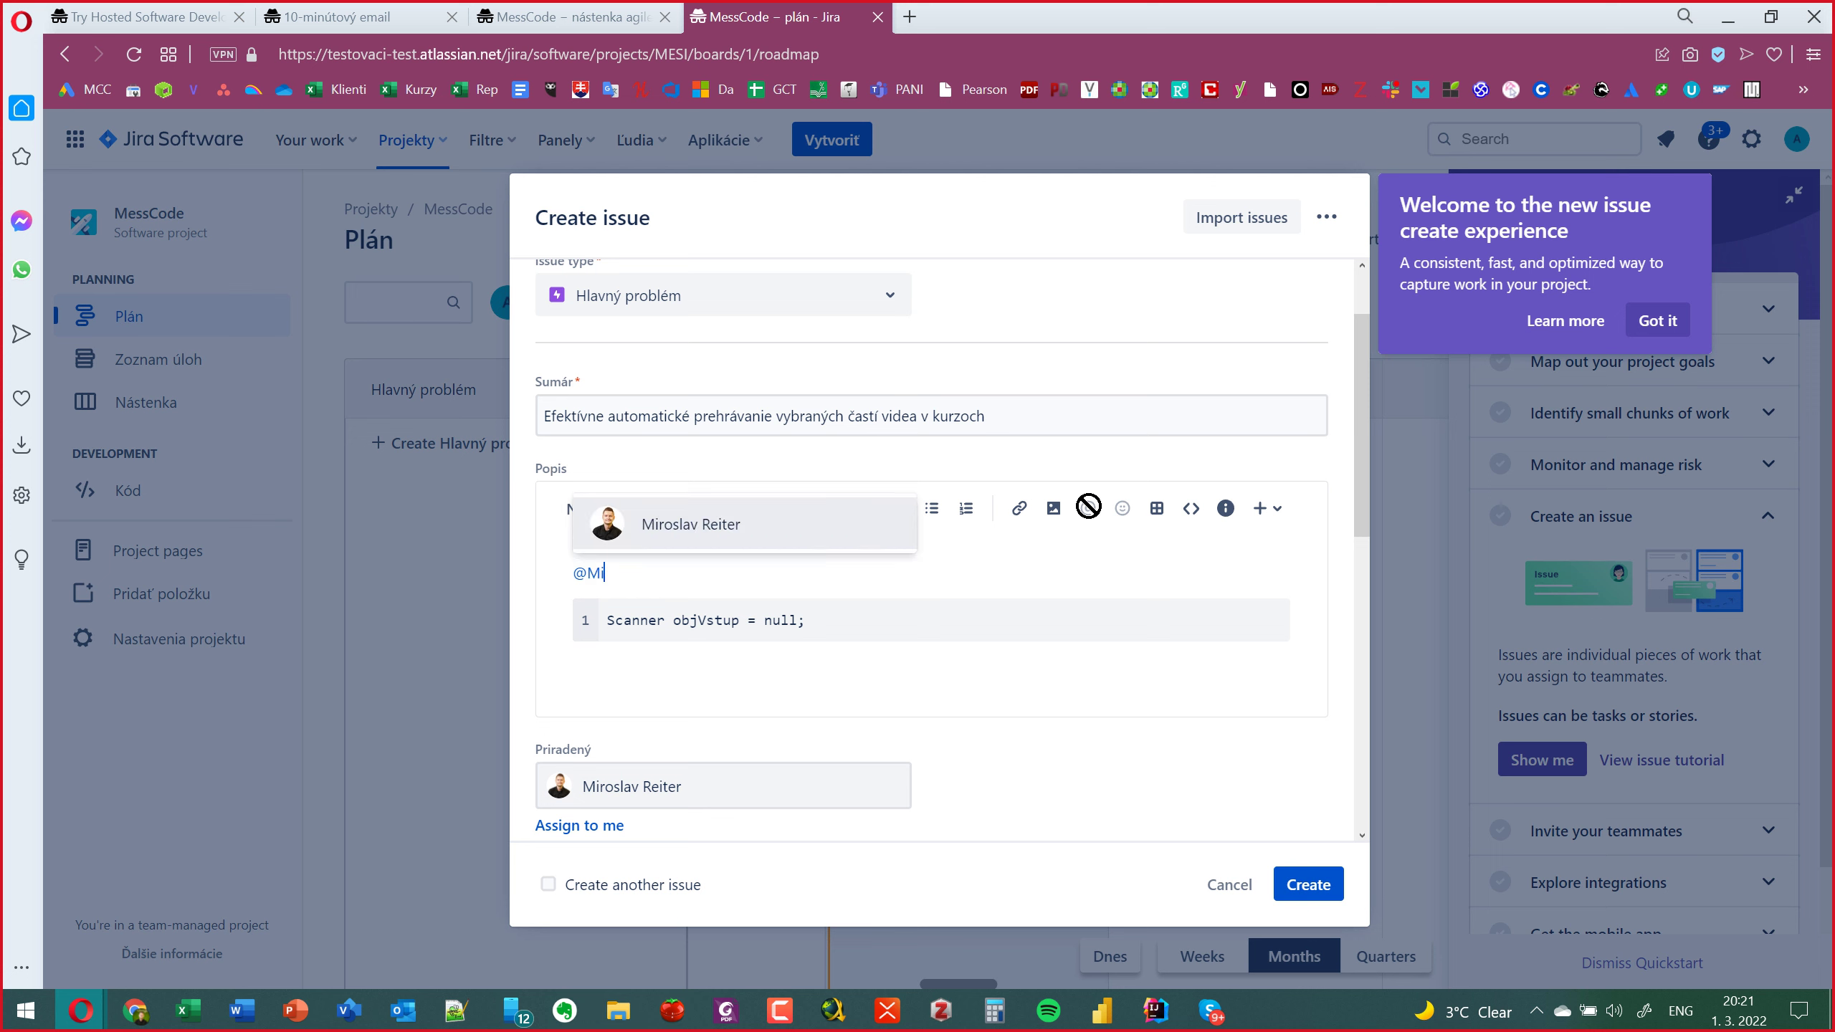
left_click(733, 542)
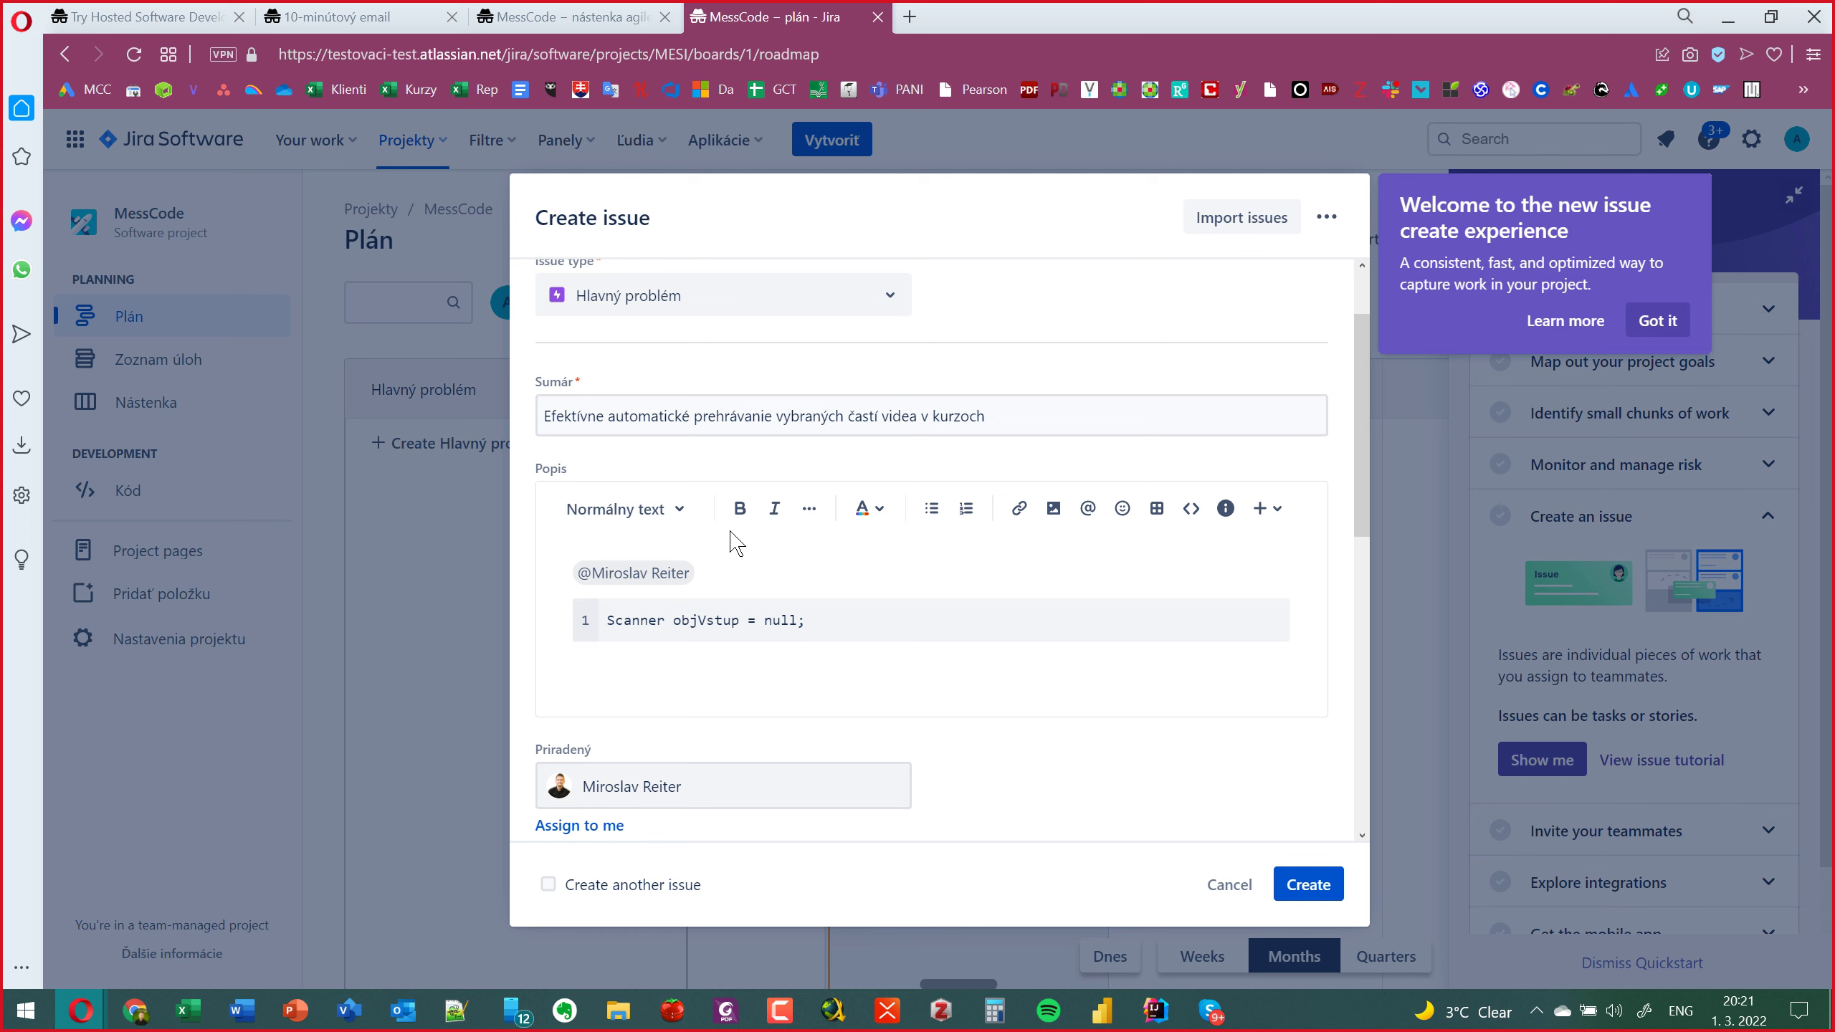
scroll(733, 542, "down", 3)
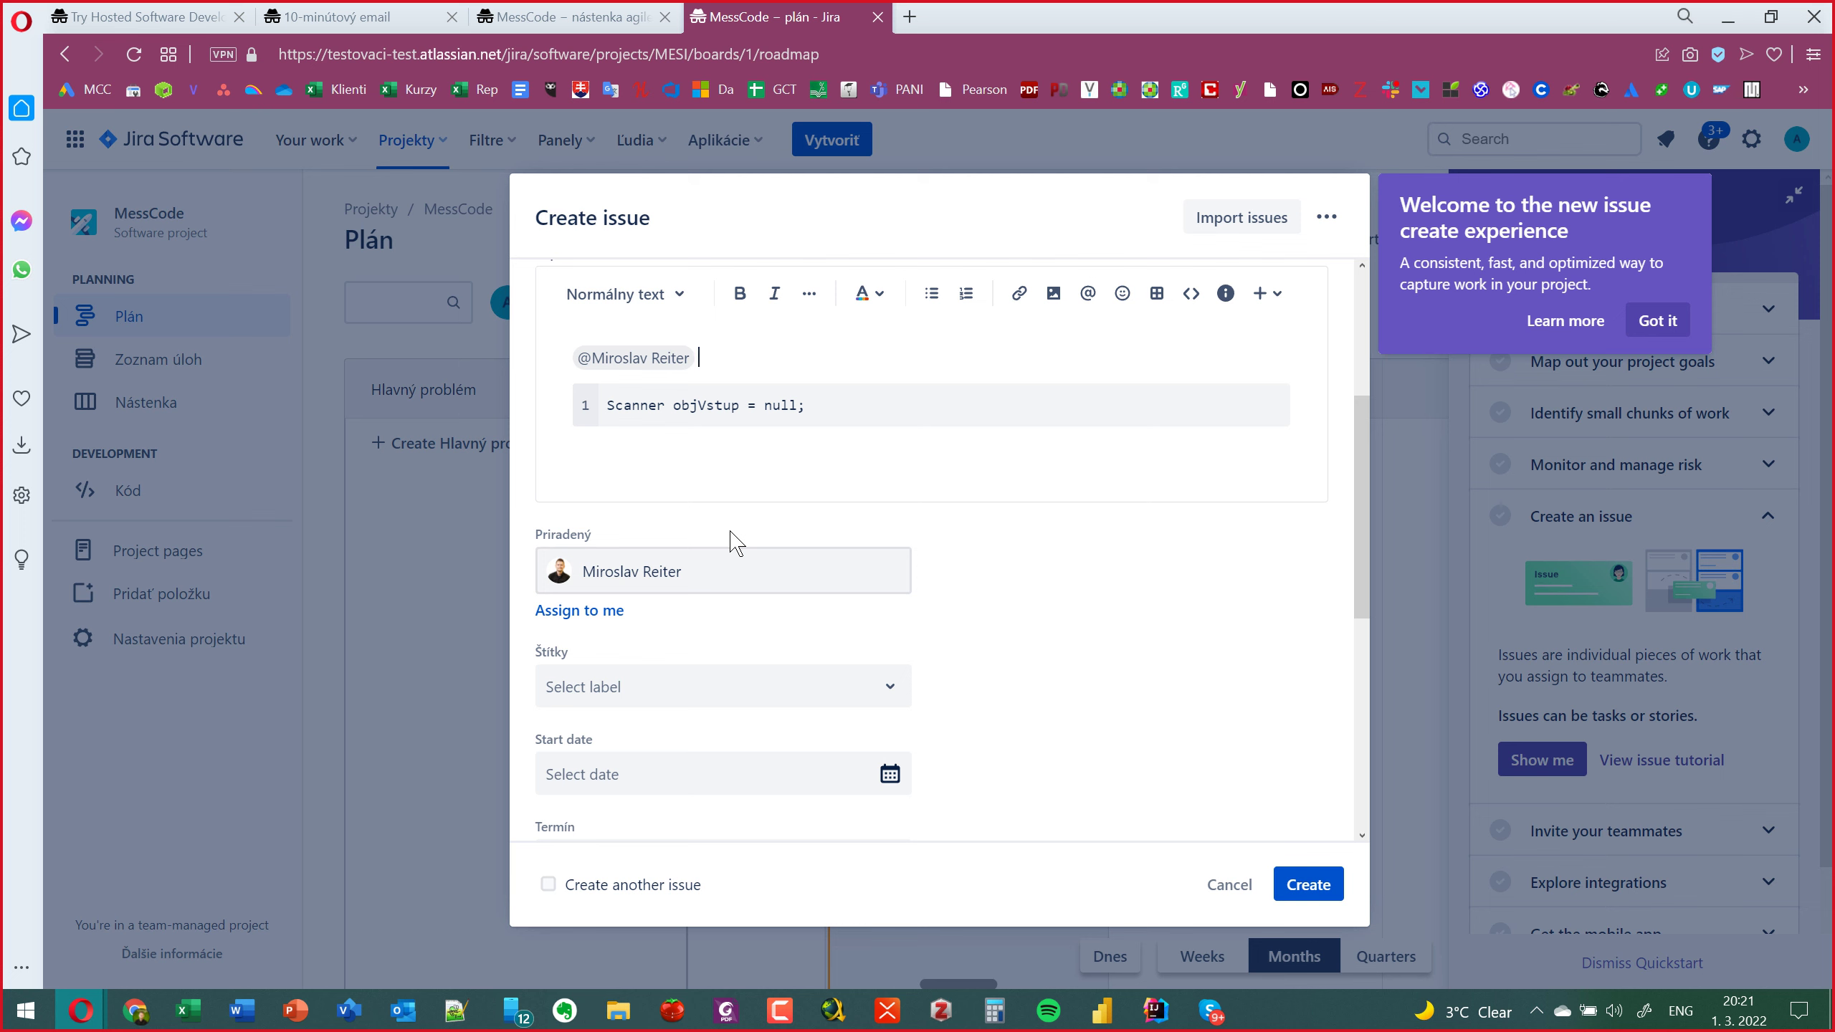
Leave labels empty and set start date 1. 3. 2022 and due date 5. 3. 2022.
left_click(604, 686)
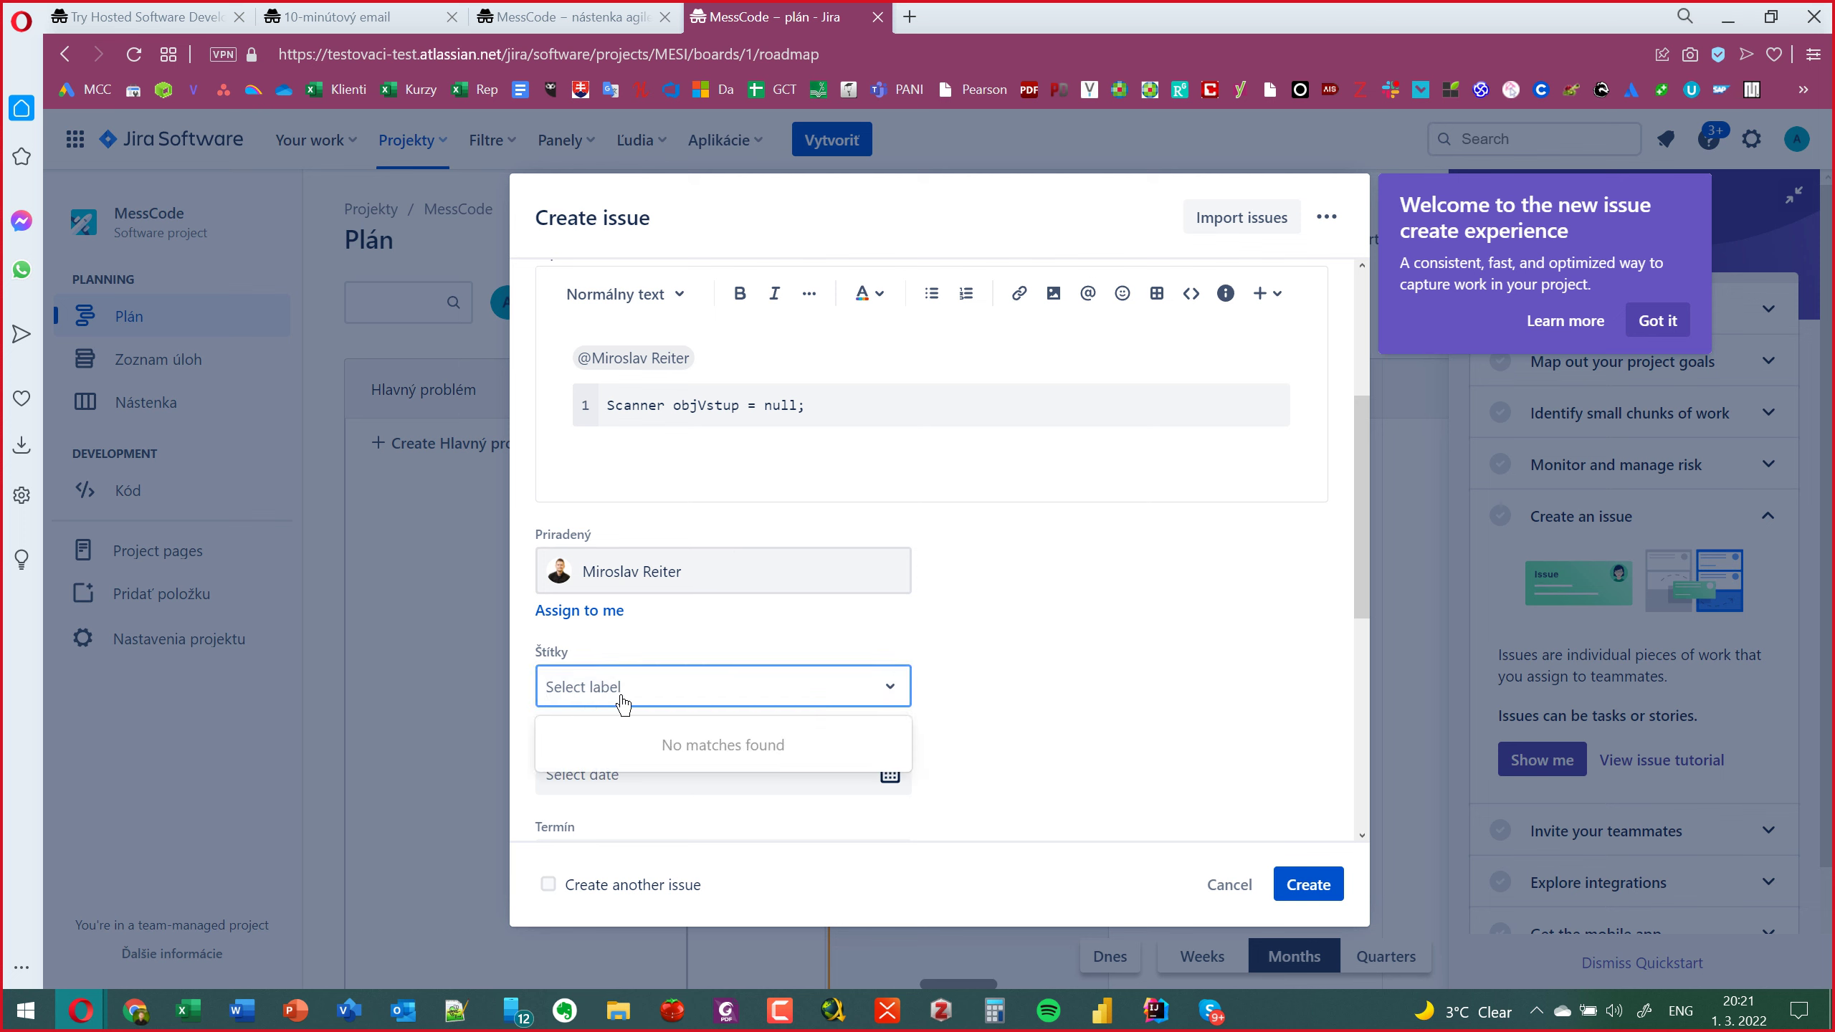
left_click(1010, 654)
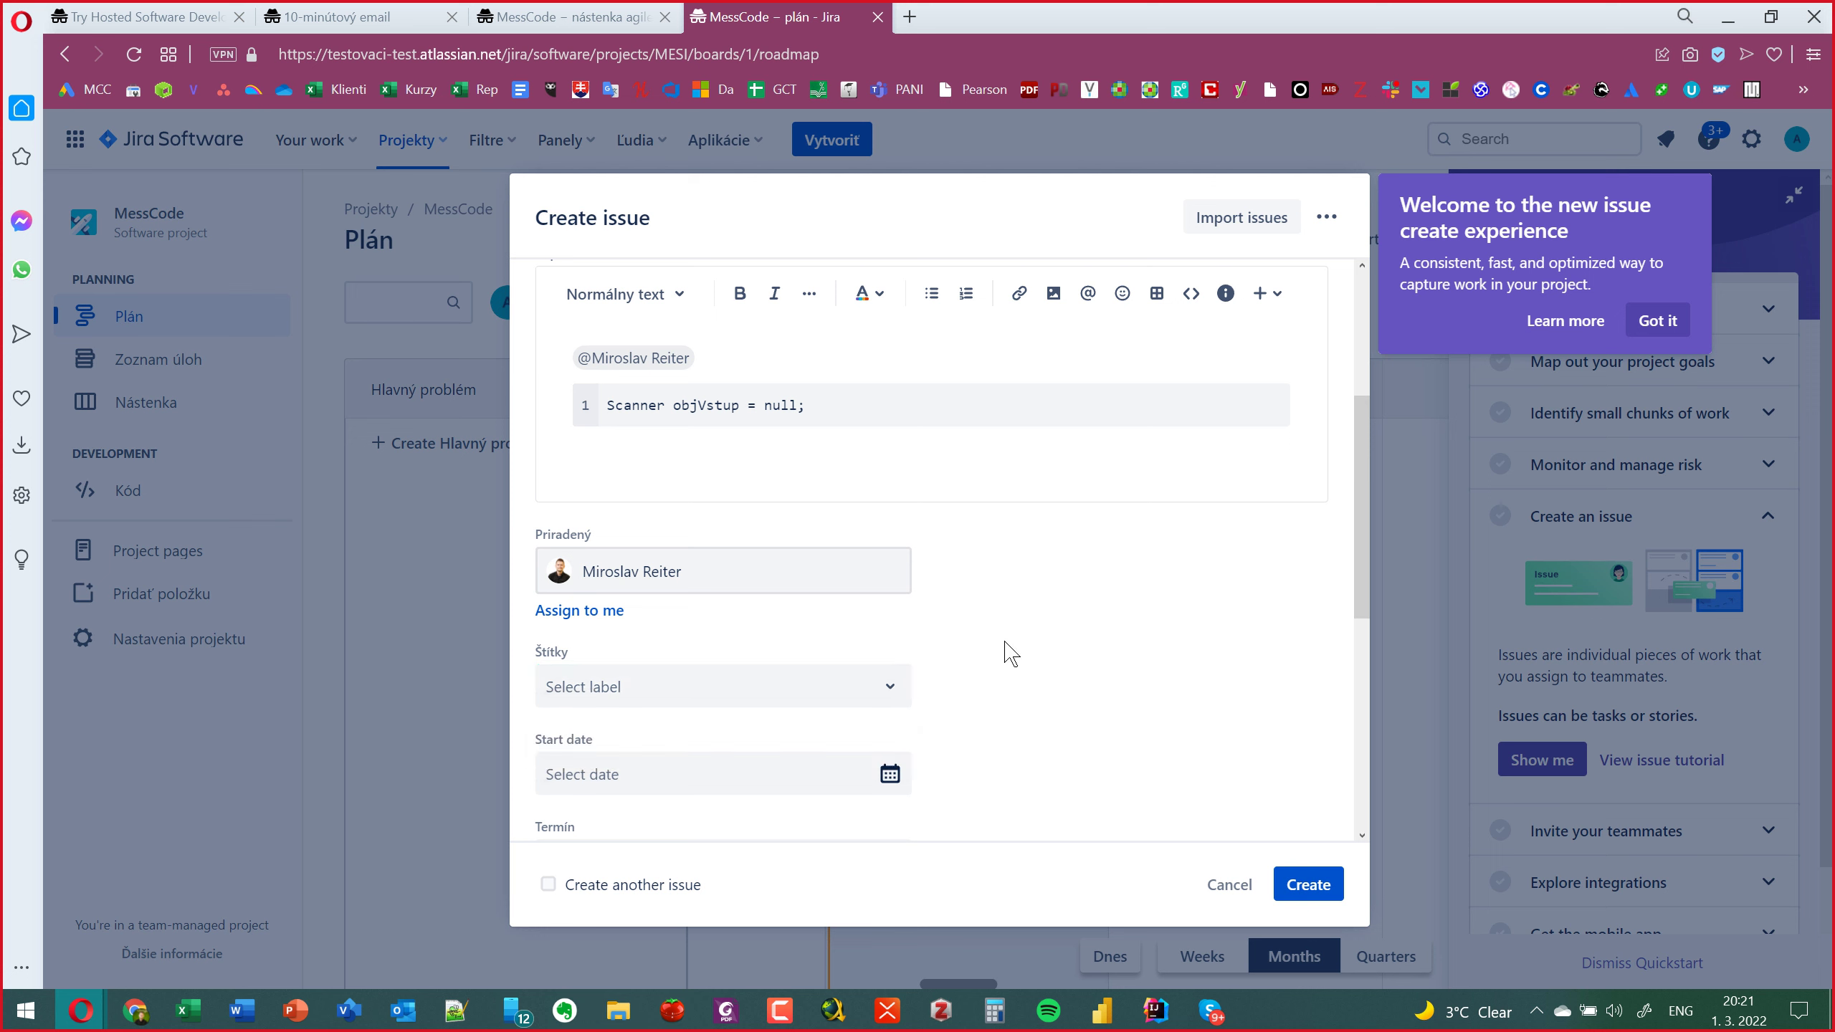
scroll(1010, 655, "down", 1)
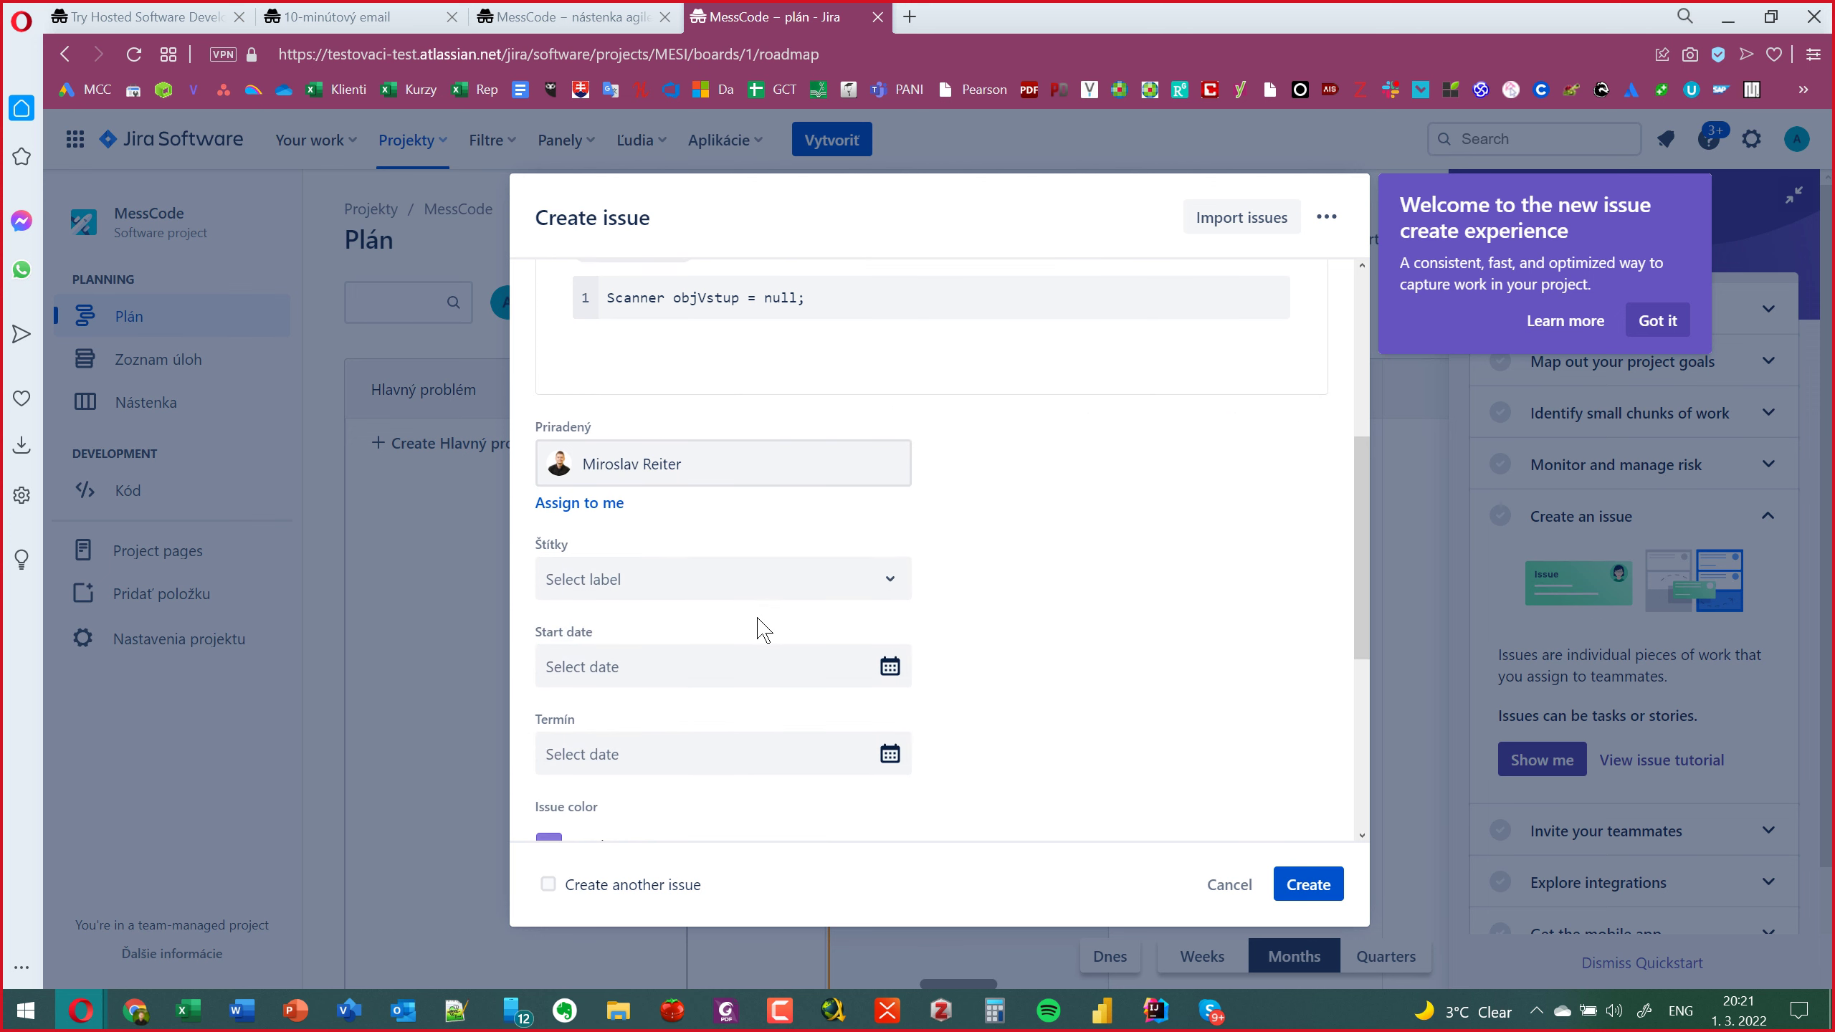
scroll(758, 632, "down", 1)
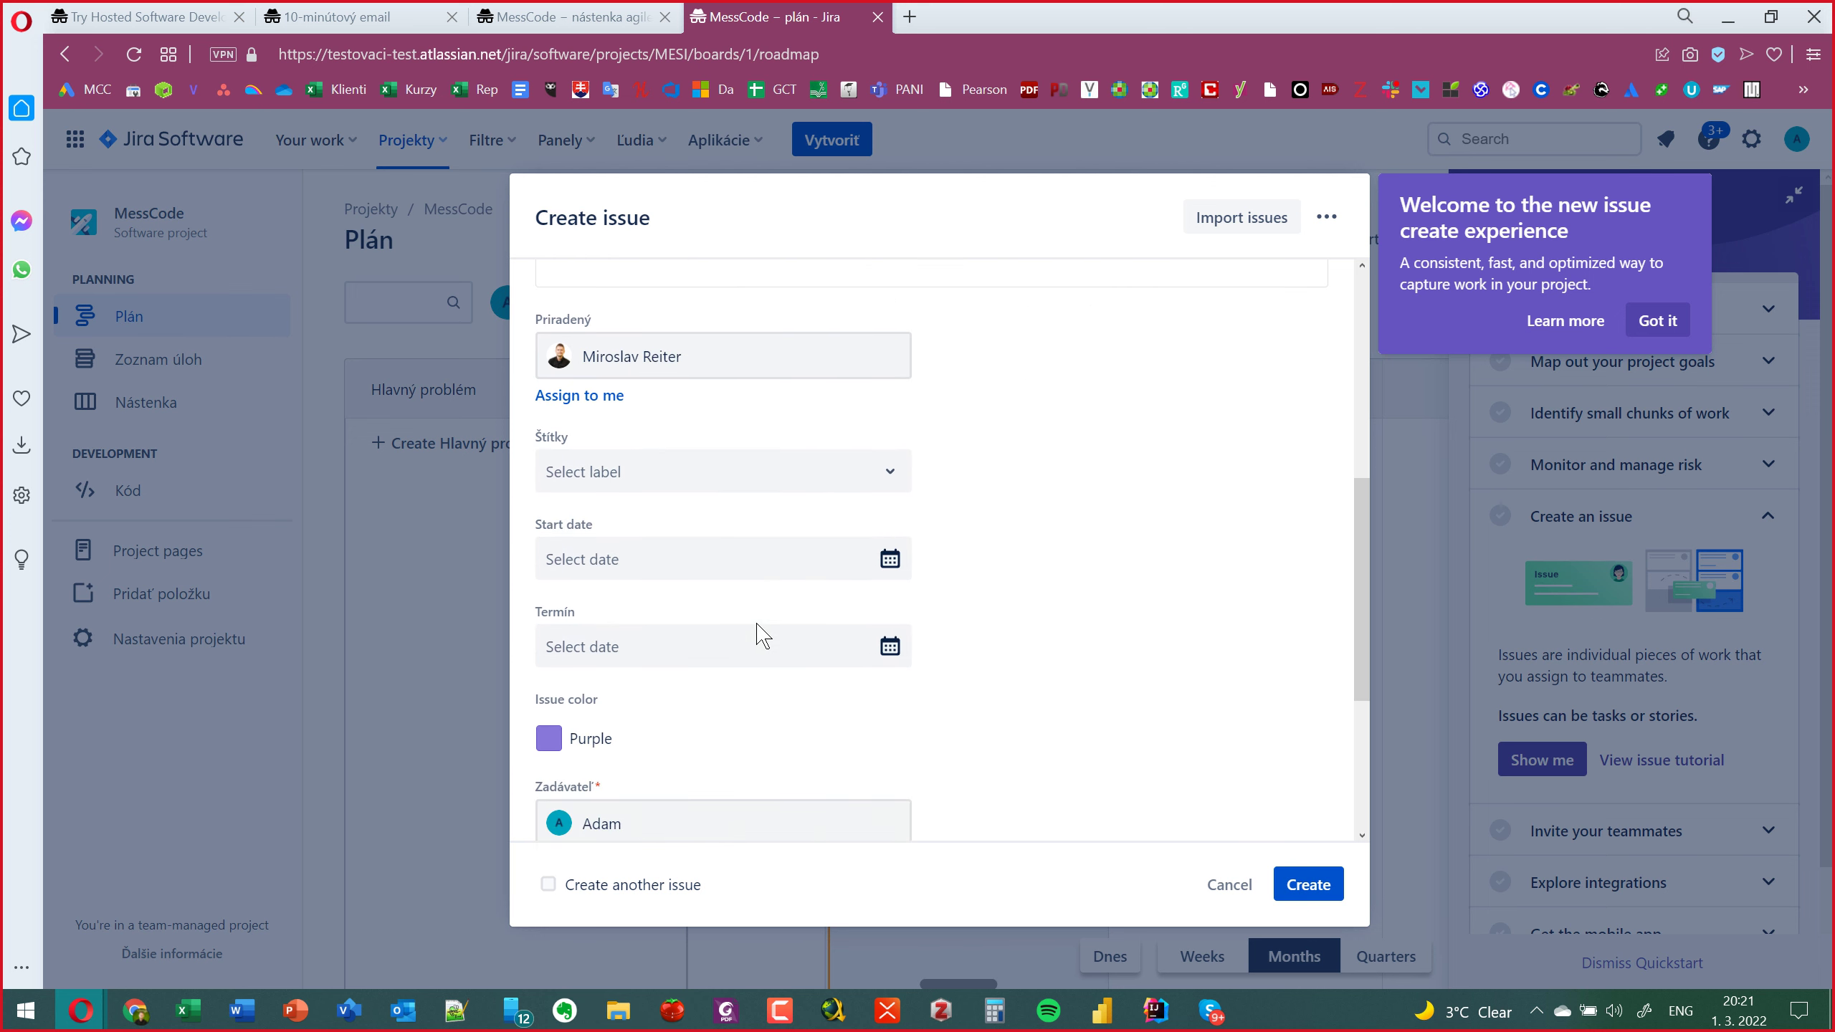
left_click(755, 580)
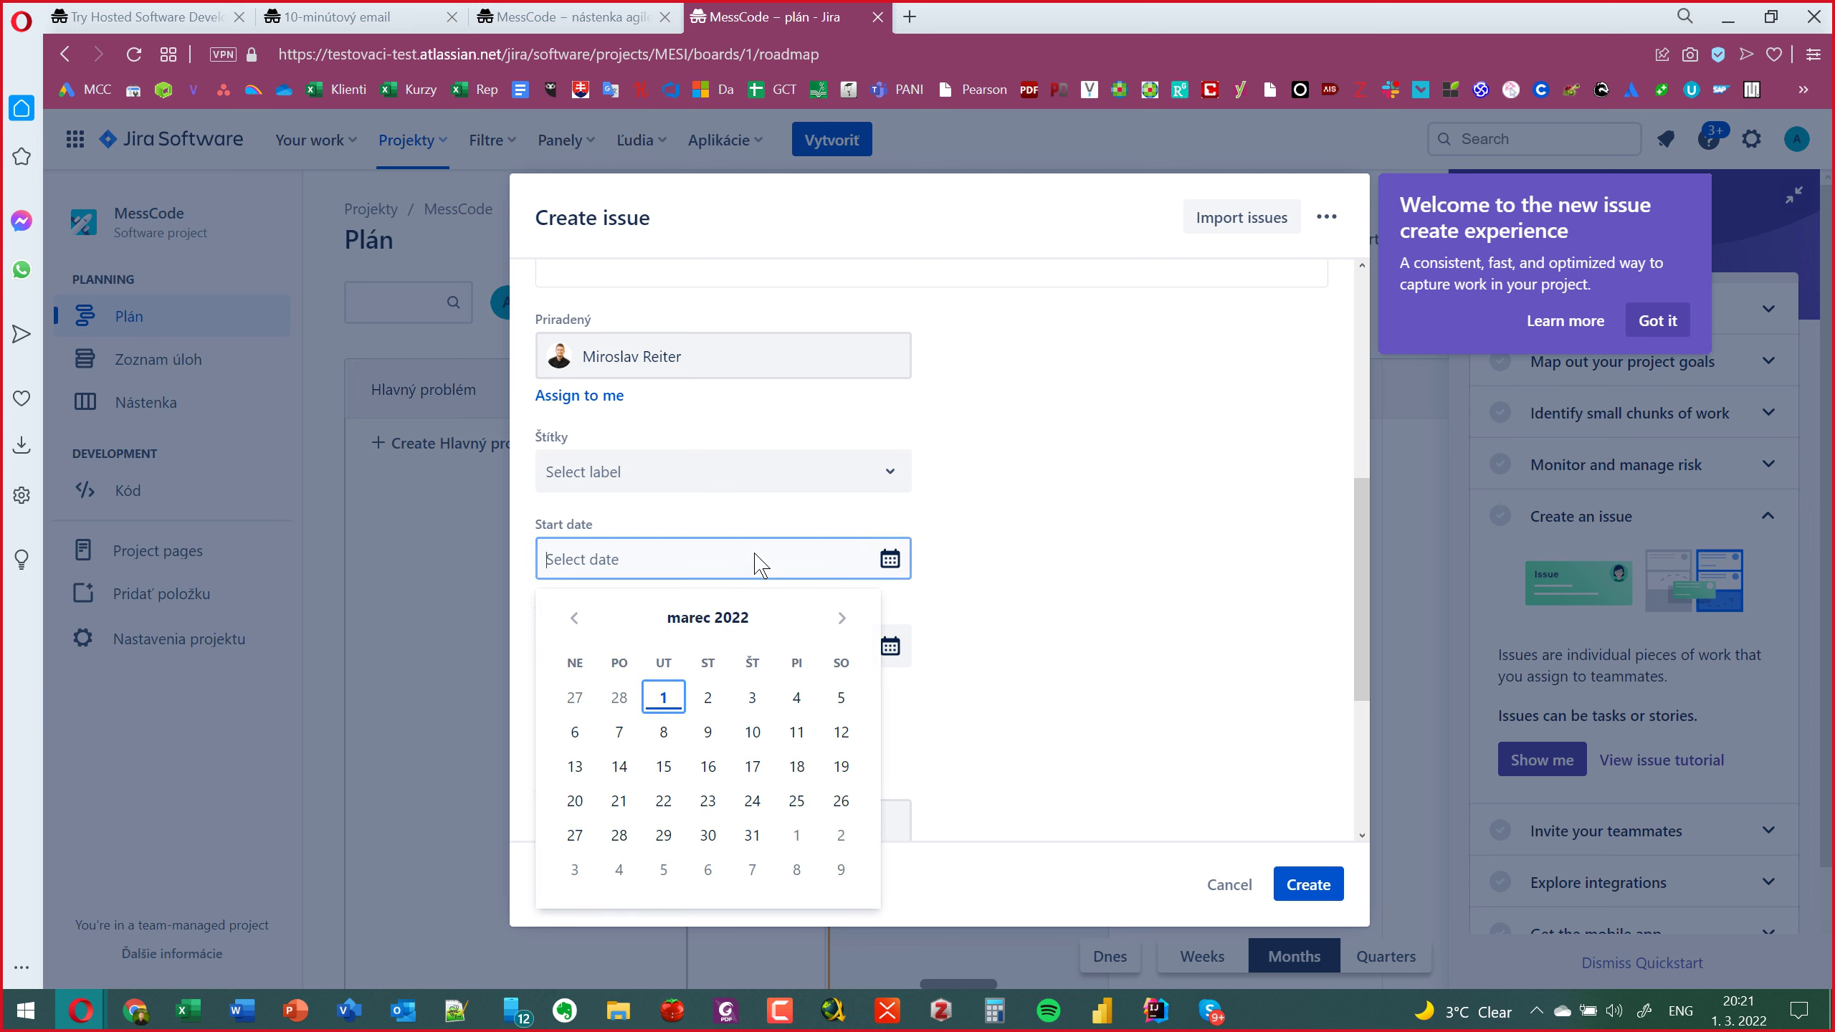
left_click(665, 695)
left_click(662, 653)
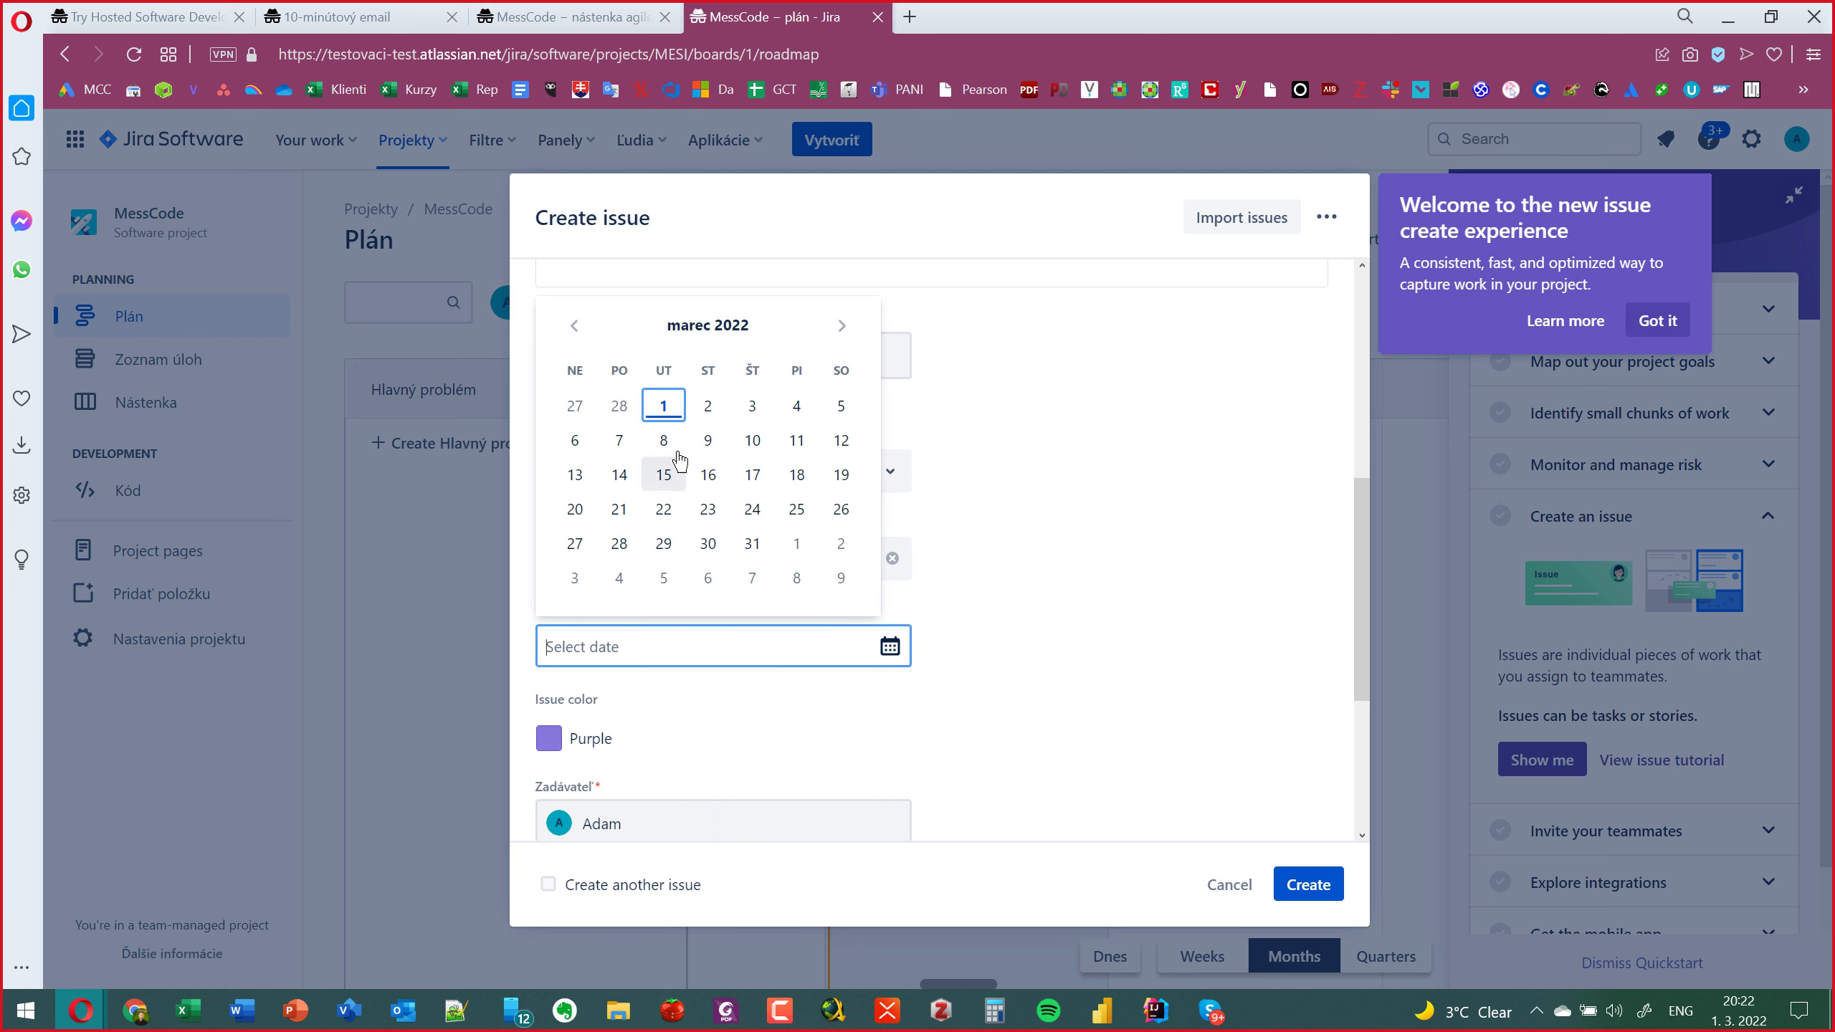
left_click(841, 407)
left_click(1011, 711)
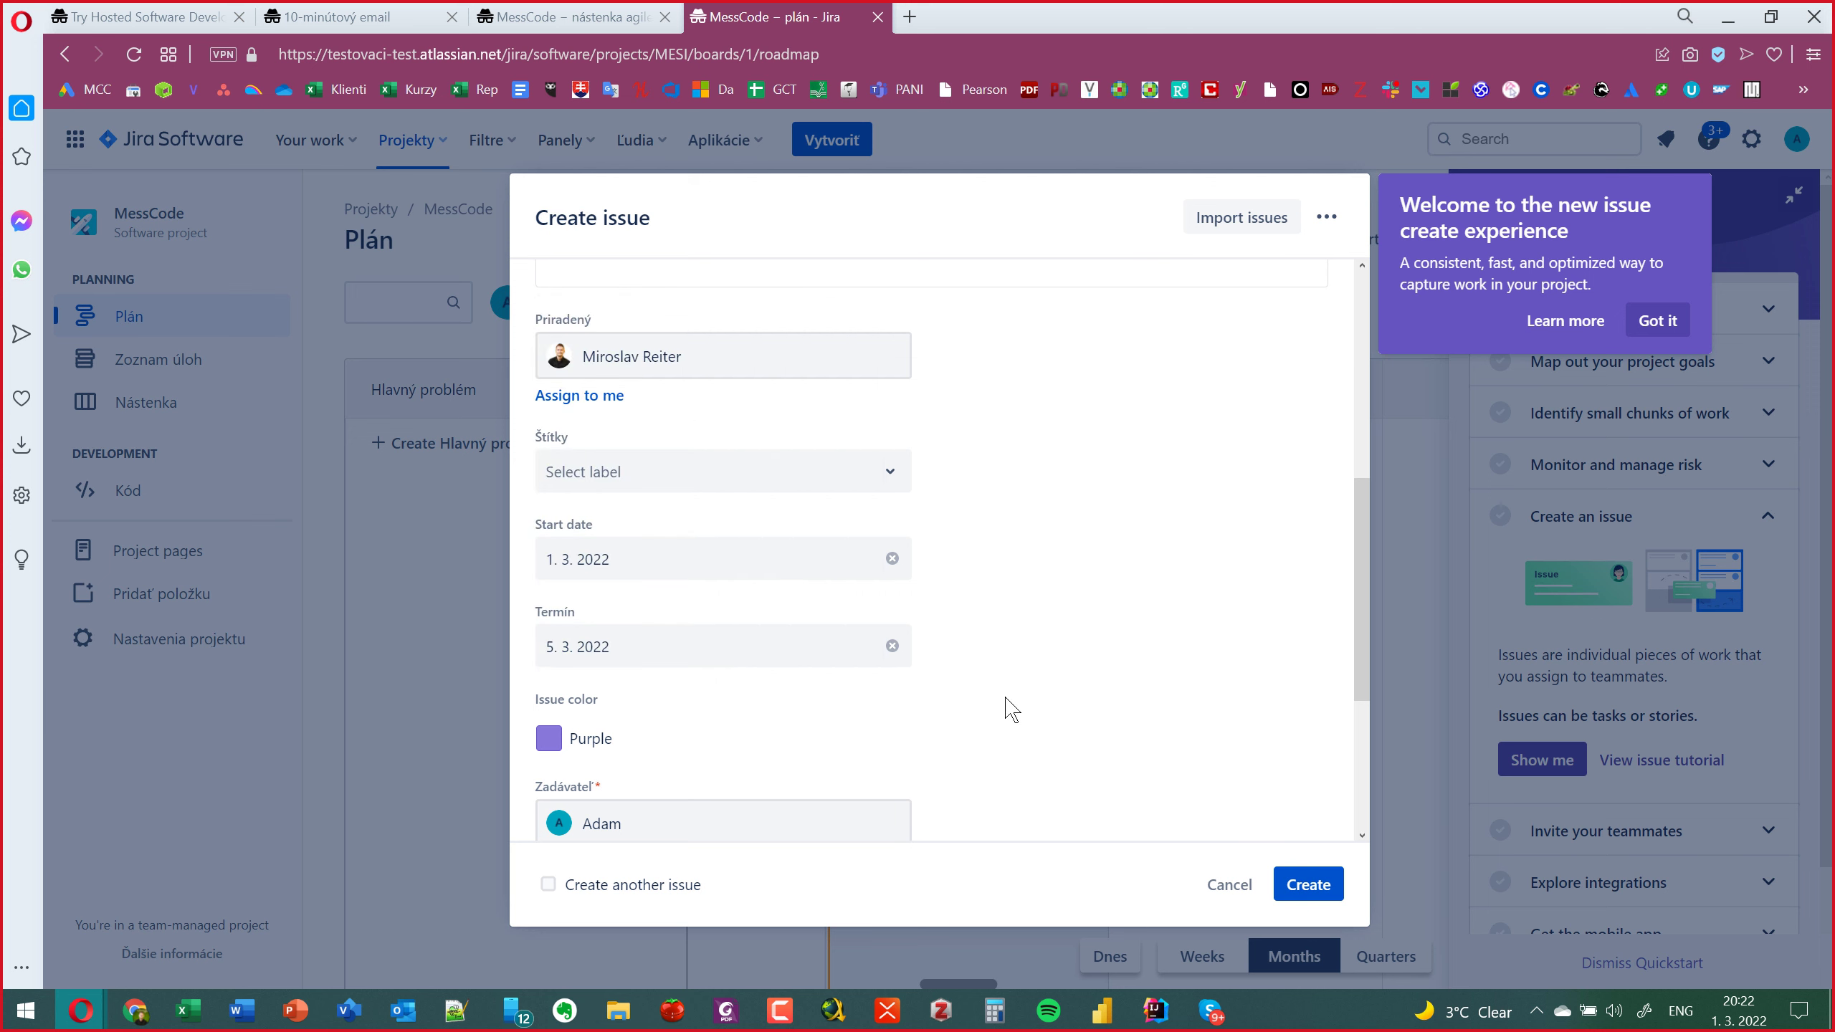
scroll(1010, 710, "down", 4)
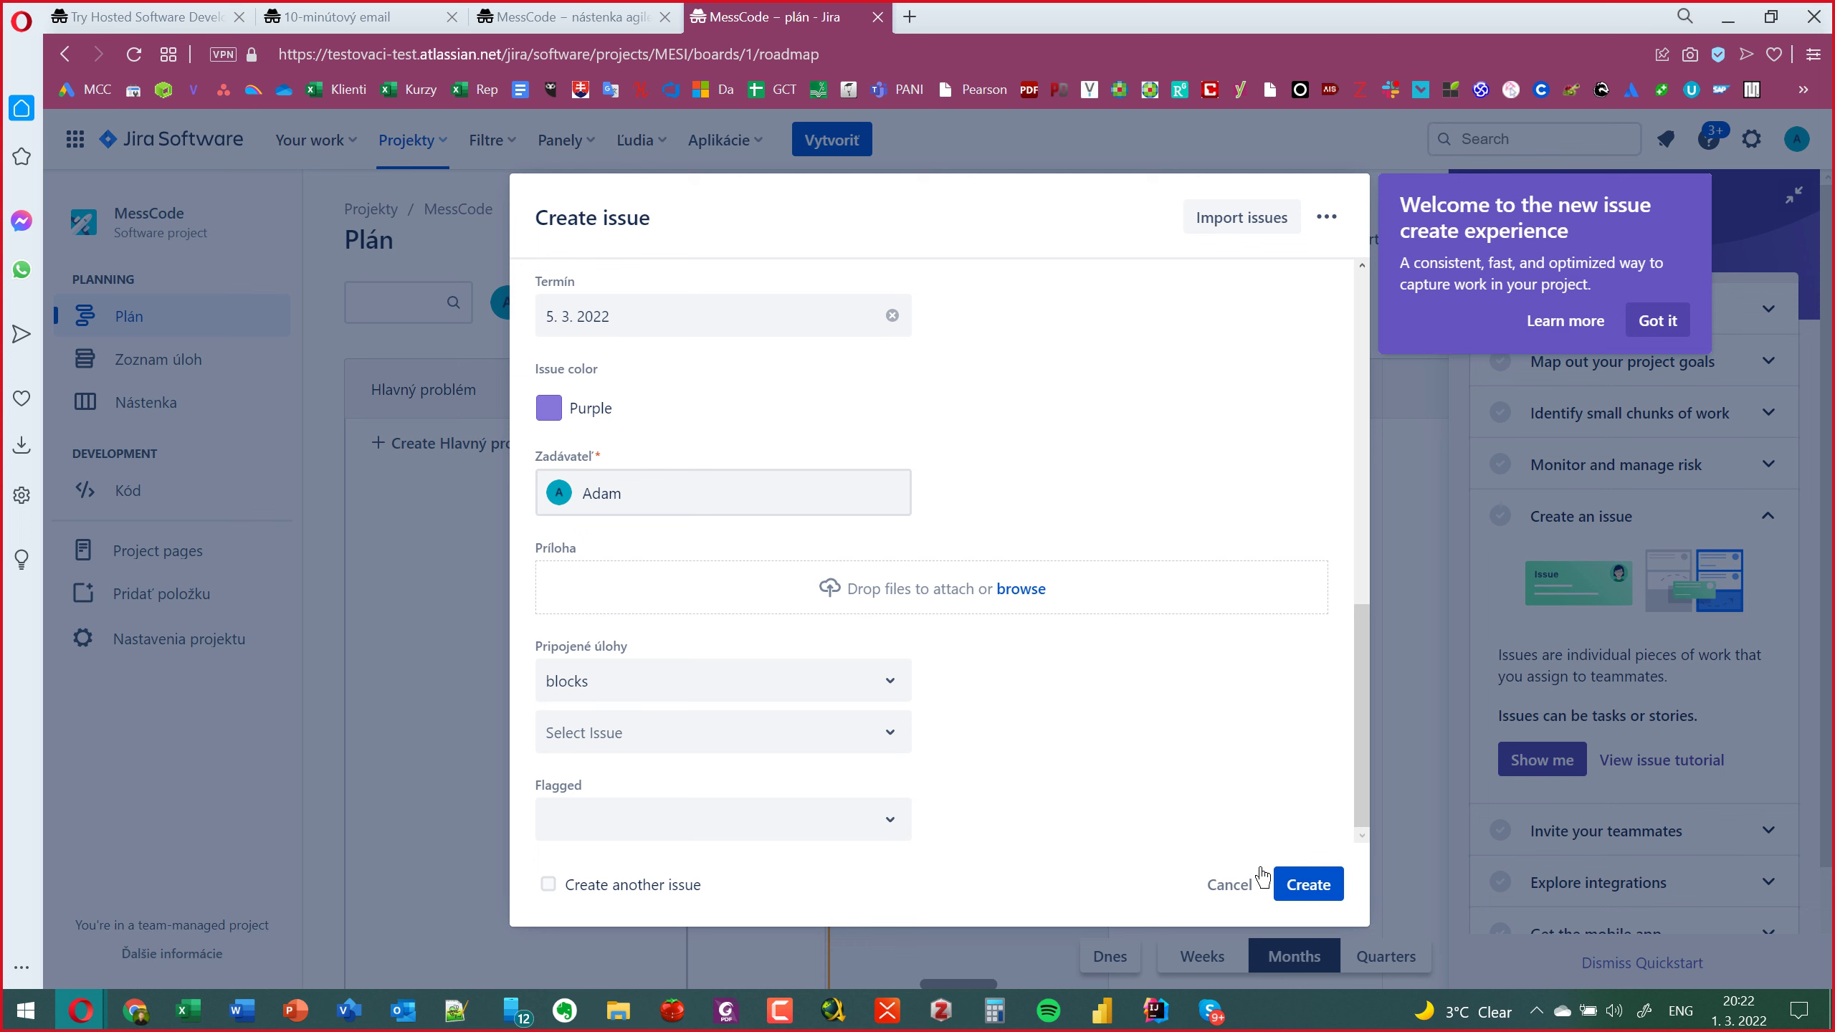
Create epic MESI-1 and drag its roadmap bar's right edge to adjust the end date.
left_click(1301, 883)
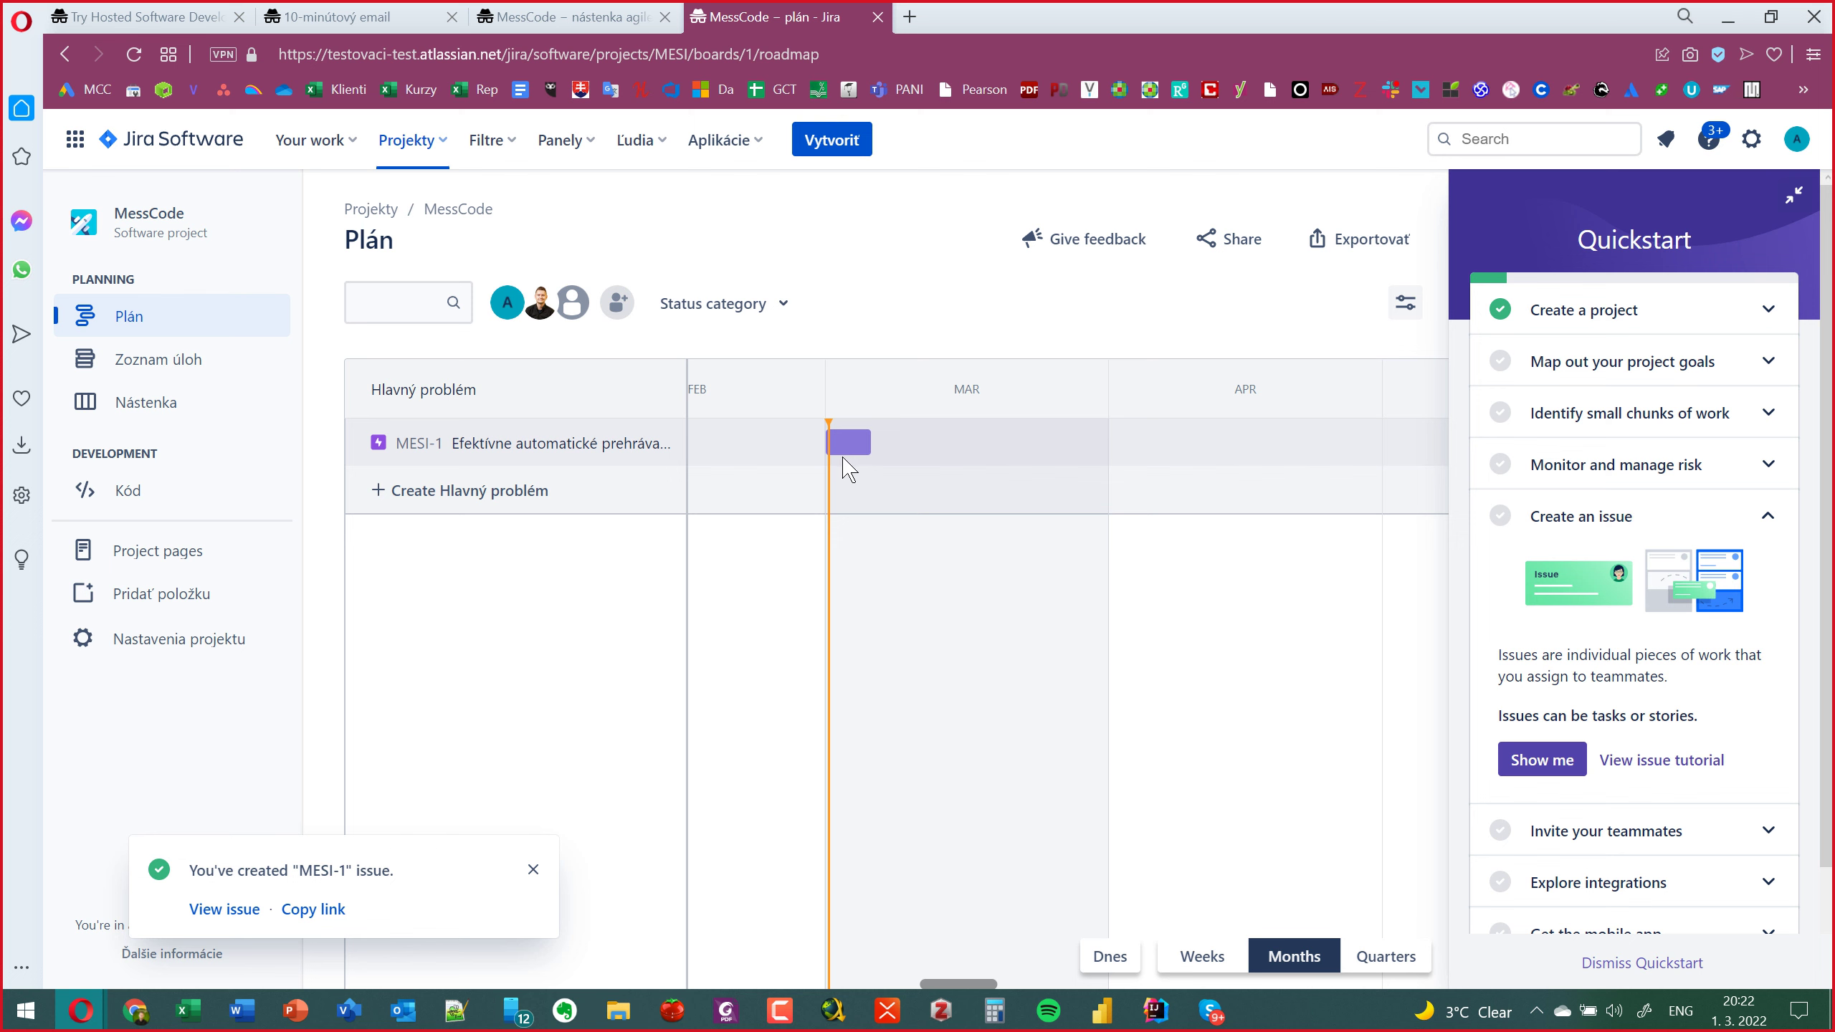
mouse_move(849, 445)
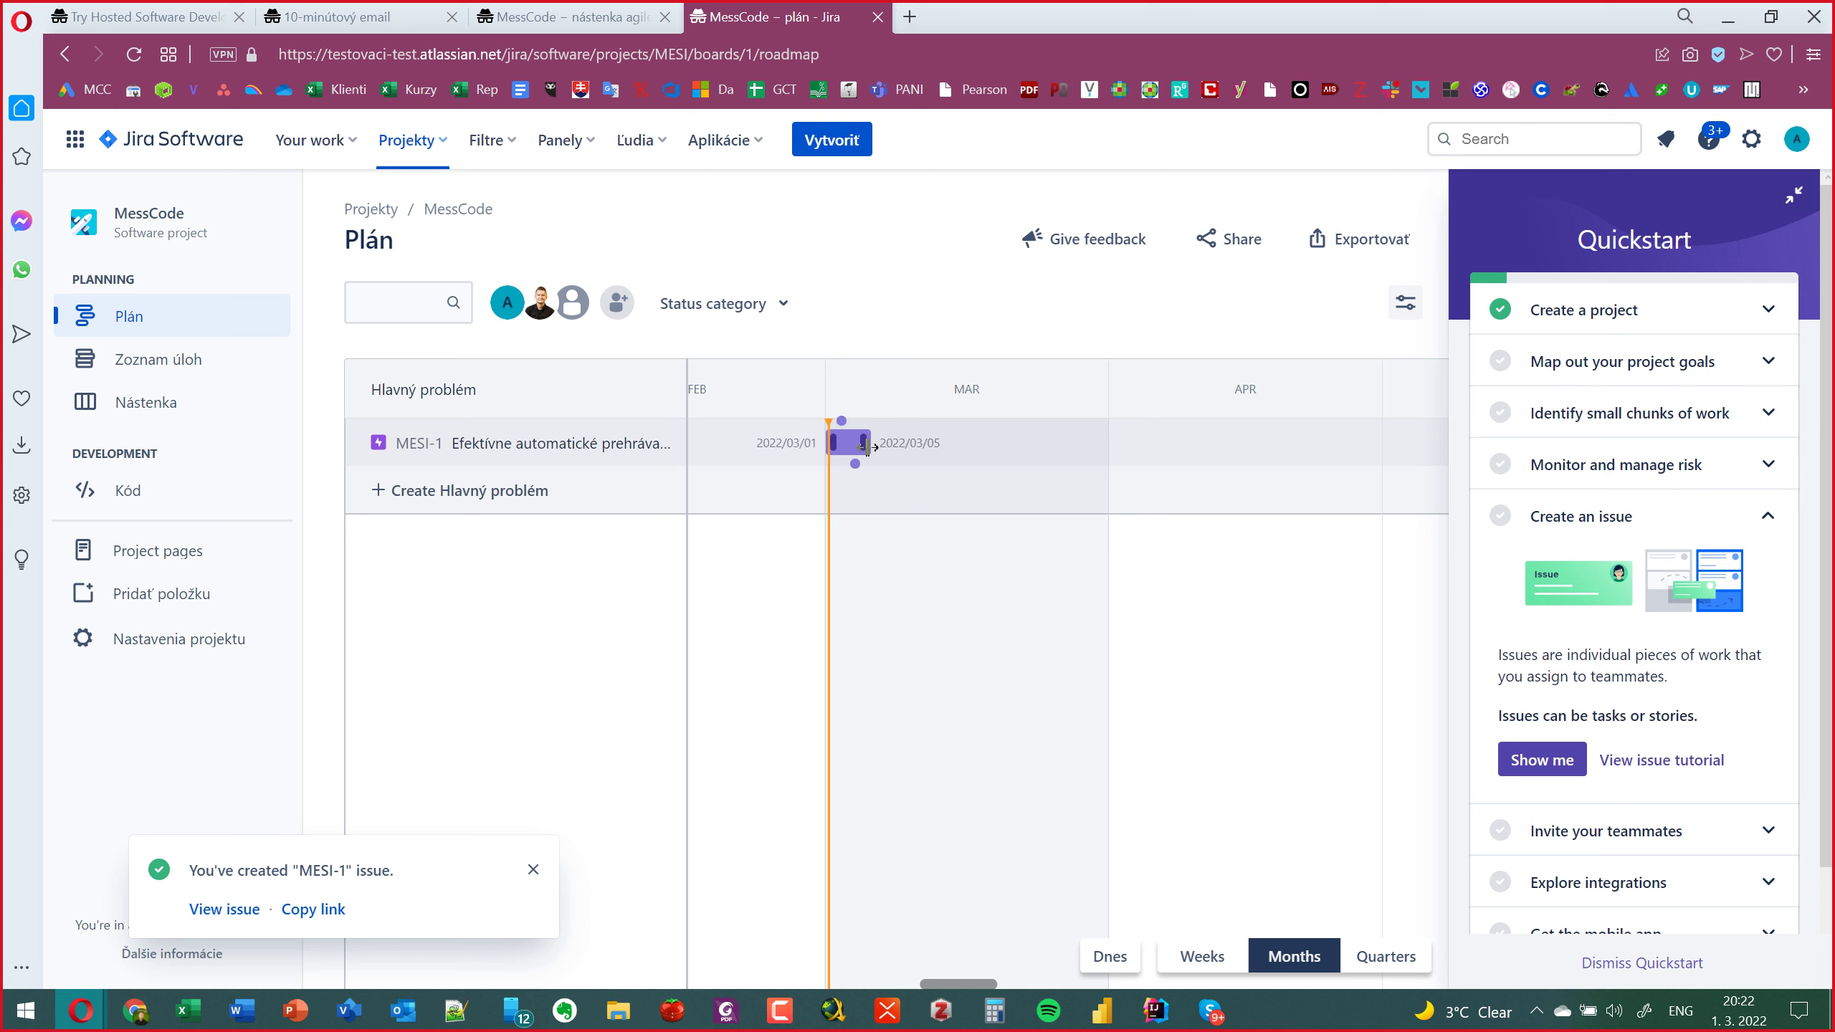
left_click_drag(867, 446, 831, 491)
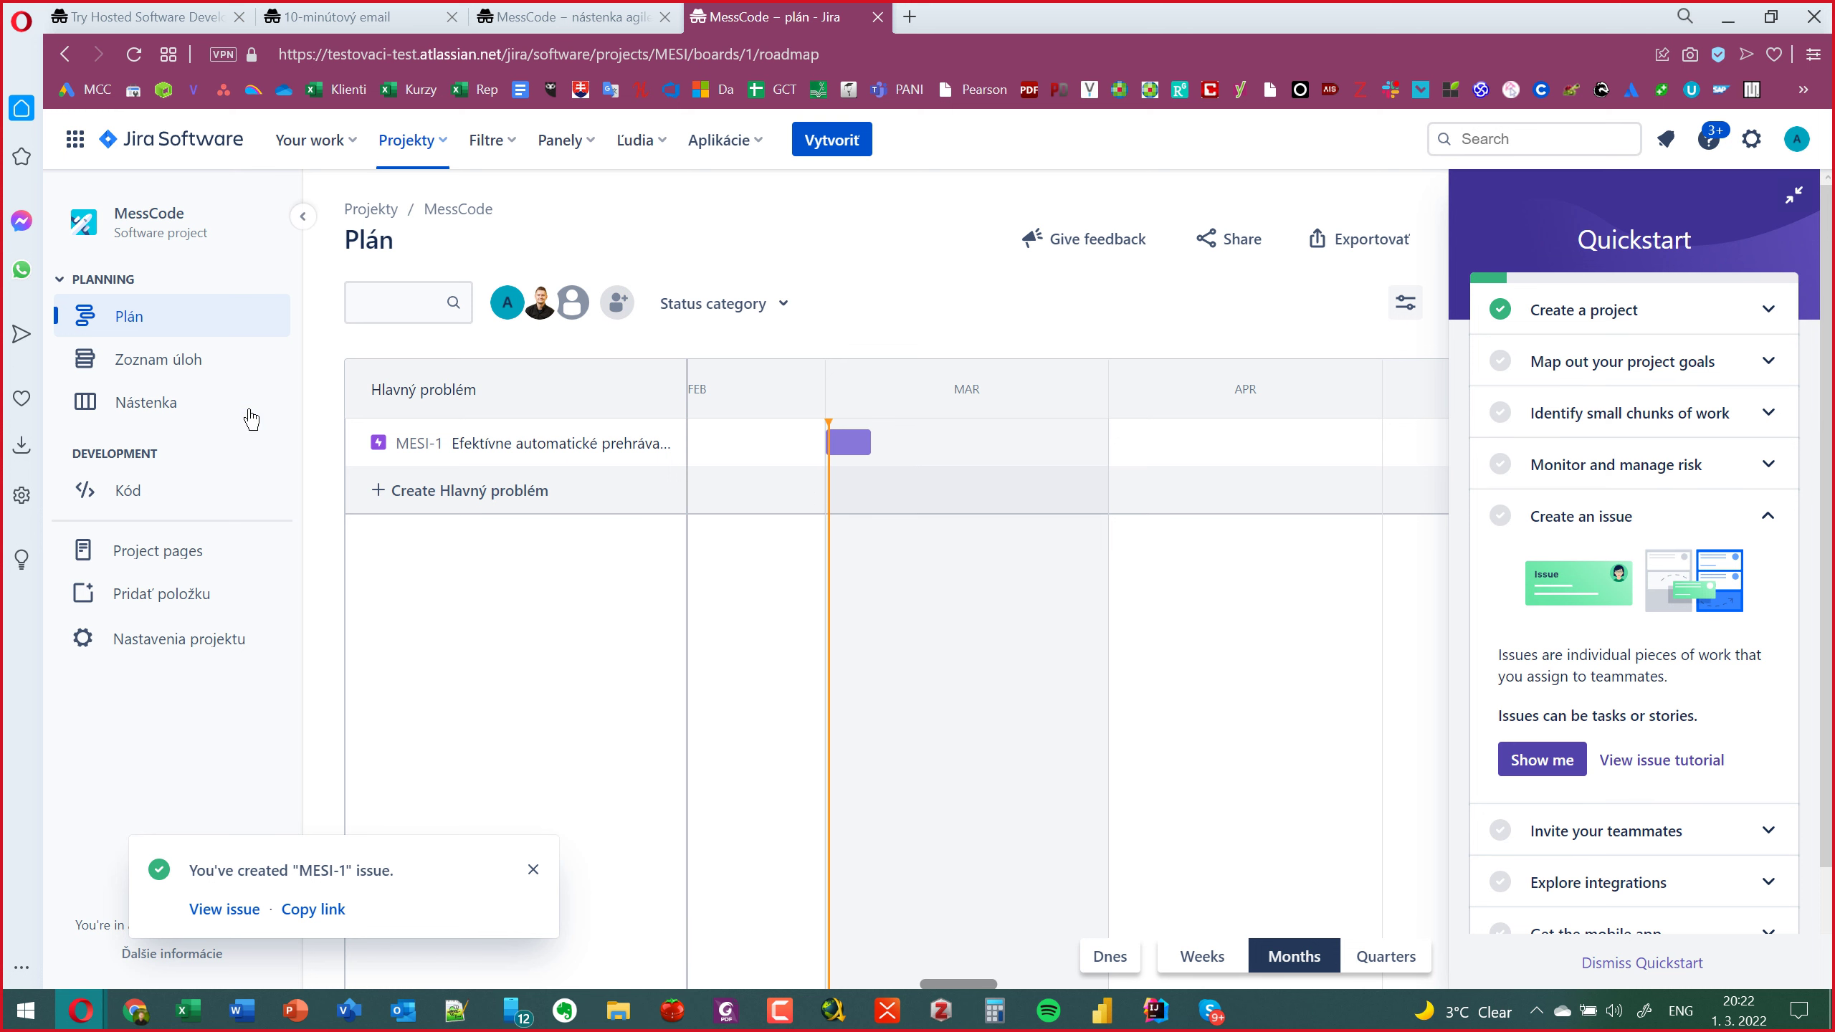
Go to the MessCode backlog and open the full Create issue form.
left_click(190, 369)
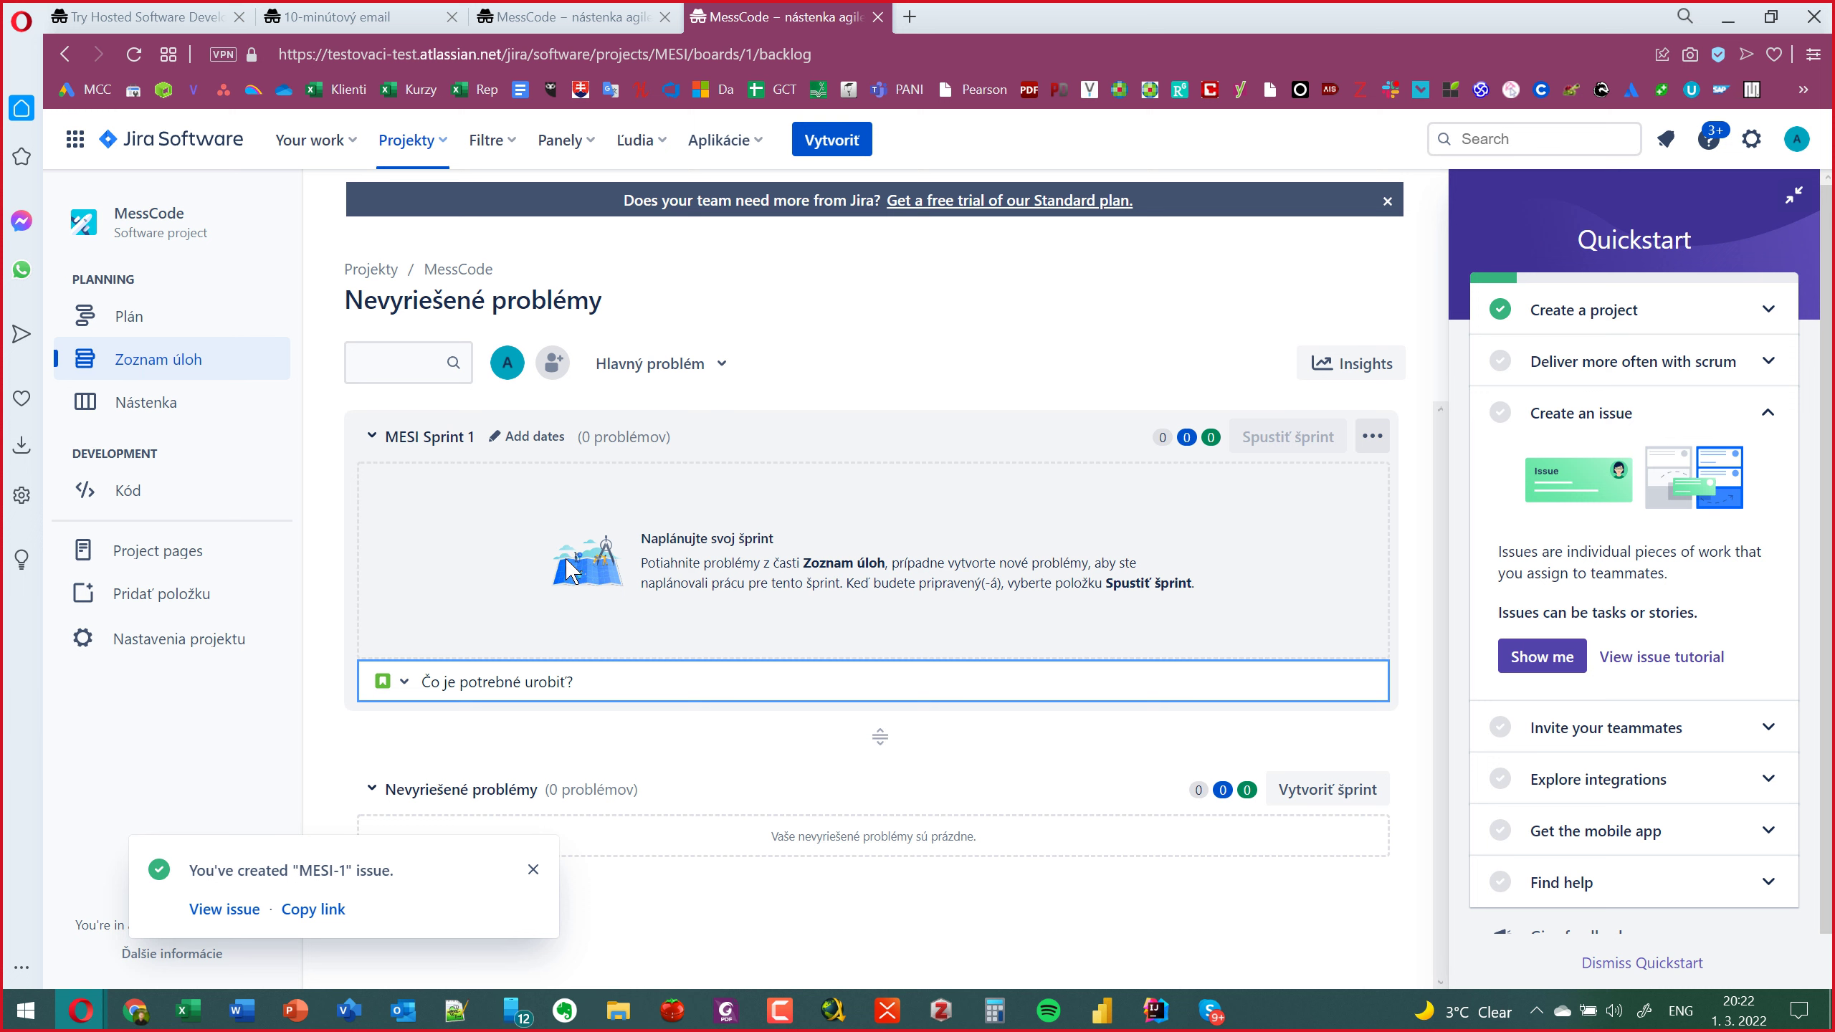
left_click(531, 870)
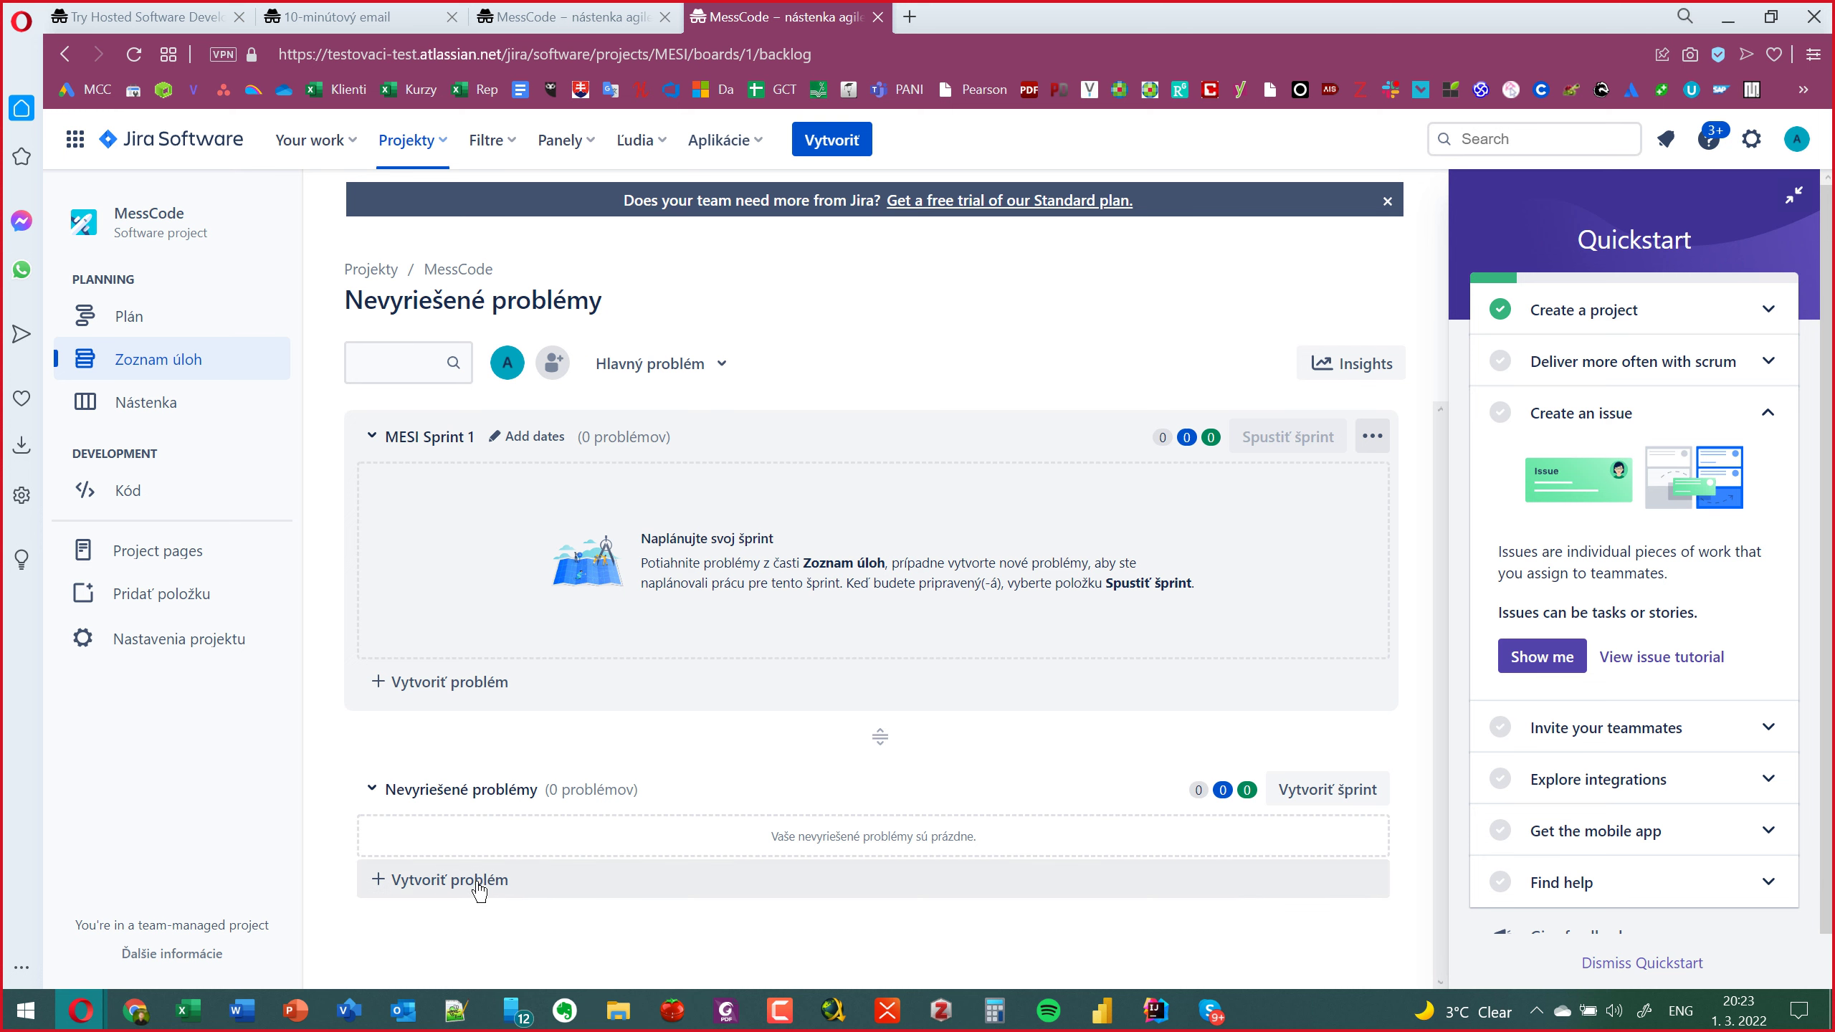
left_click(490, 893)
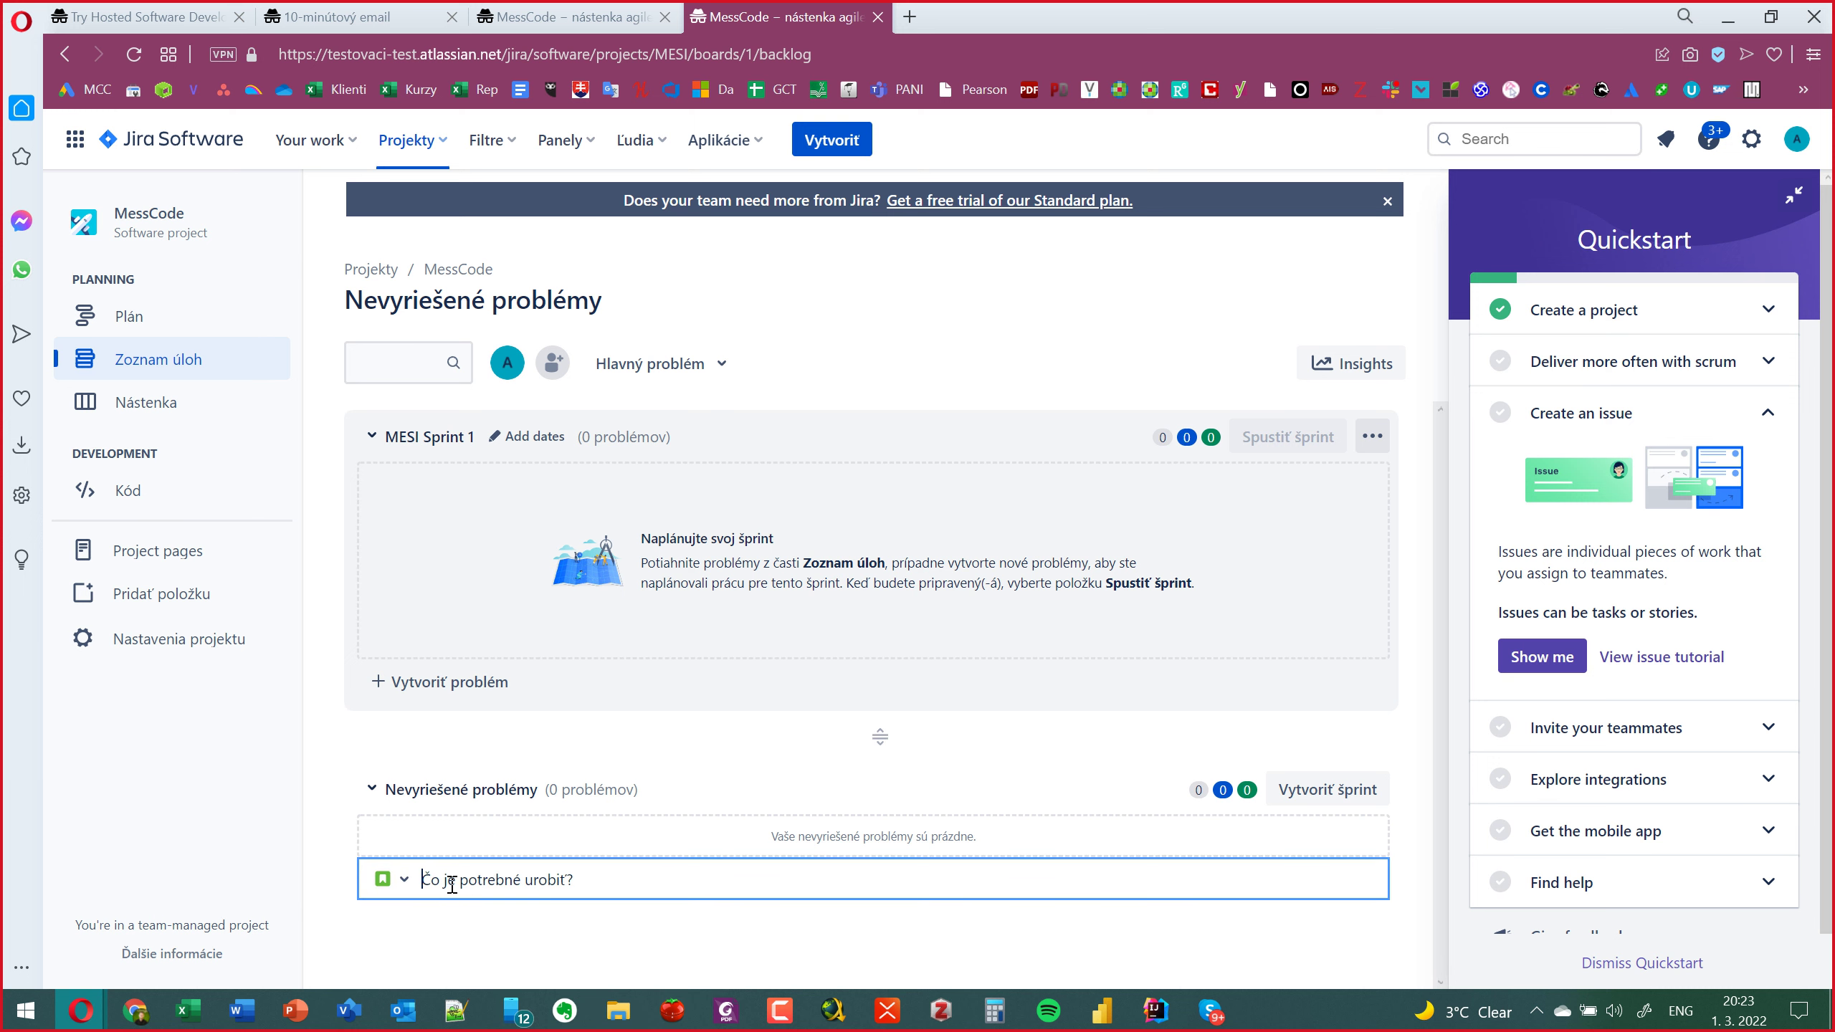
left_click(442, 929)
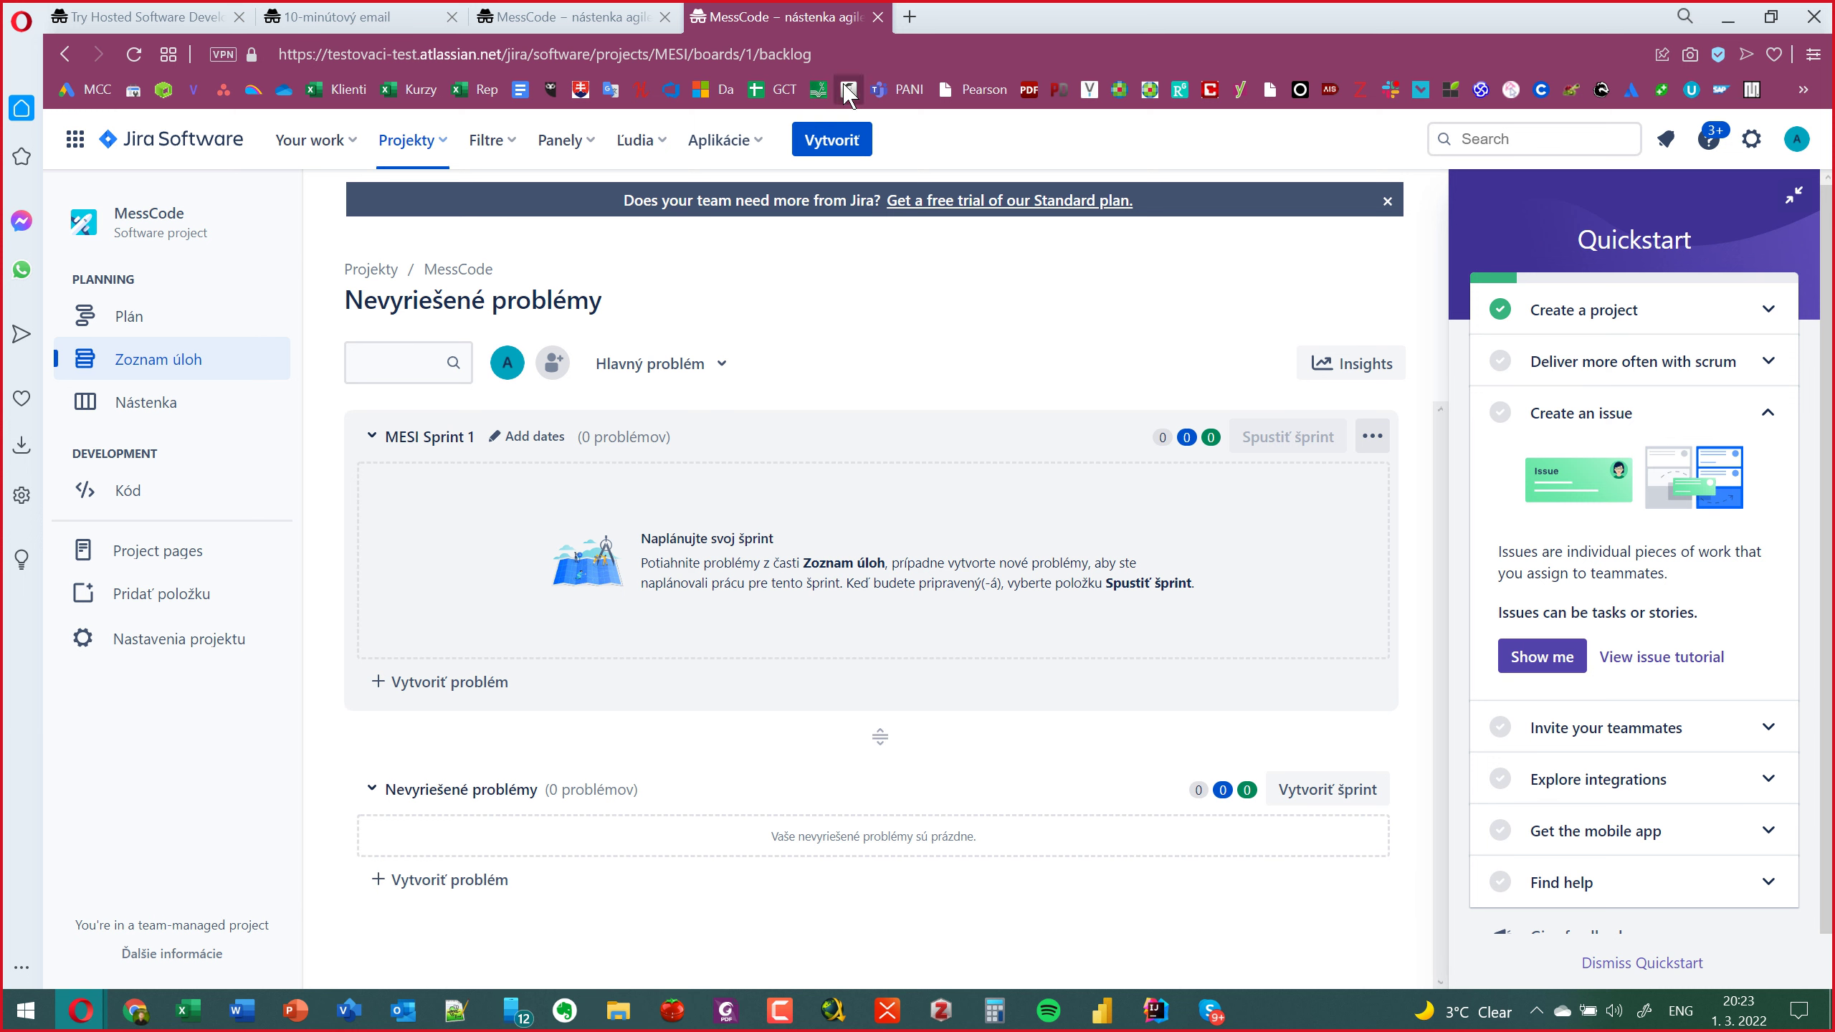
left_click(837, 142)
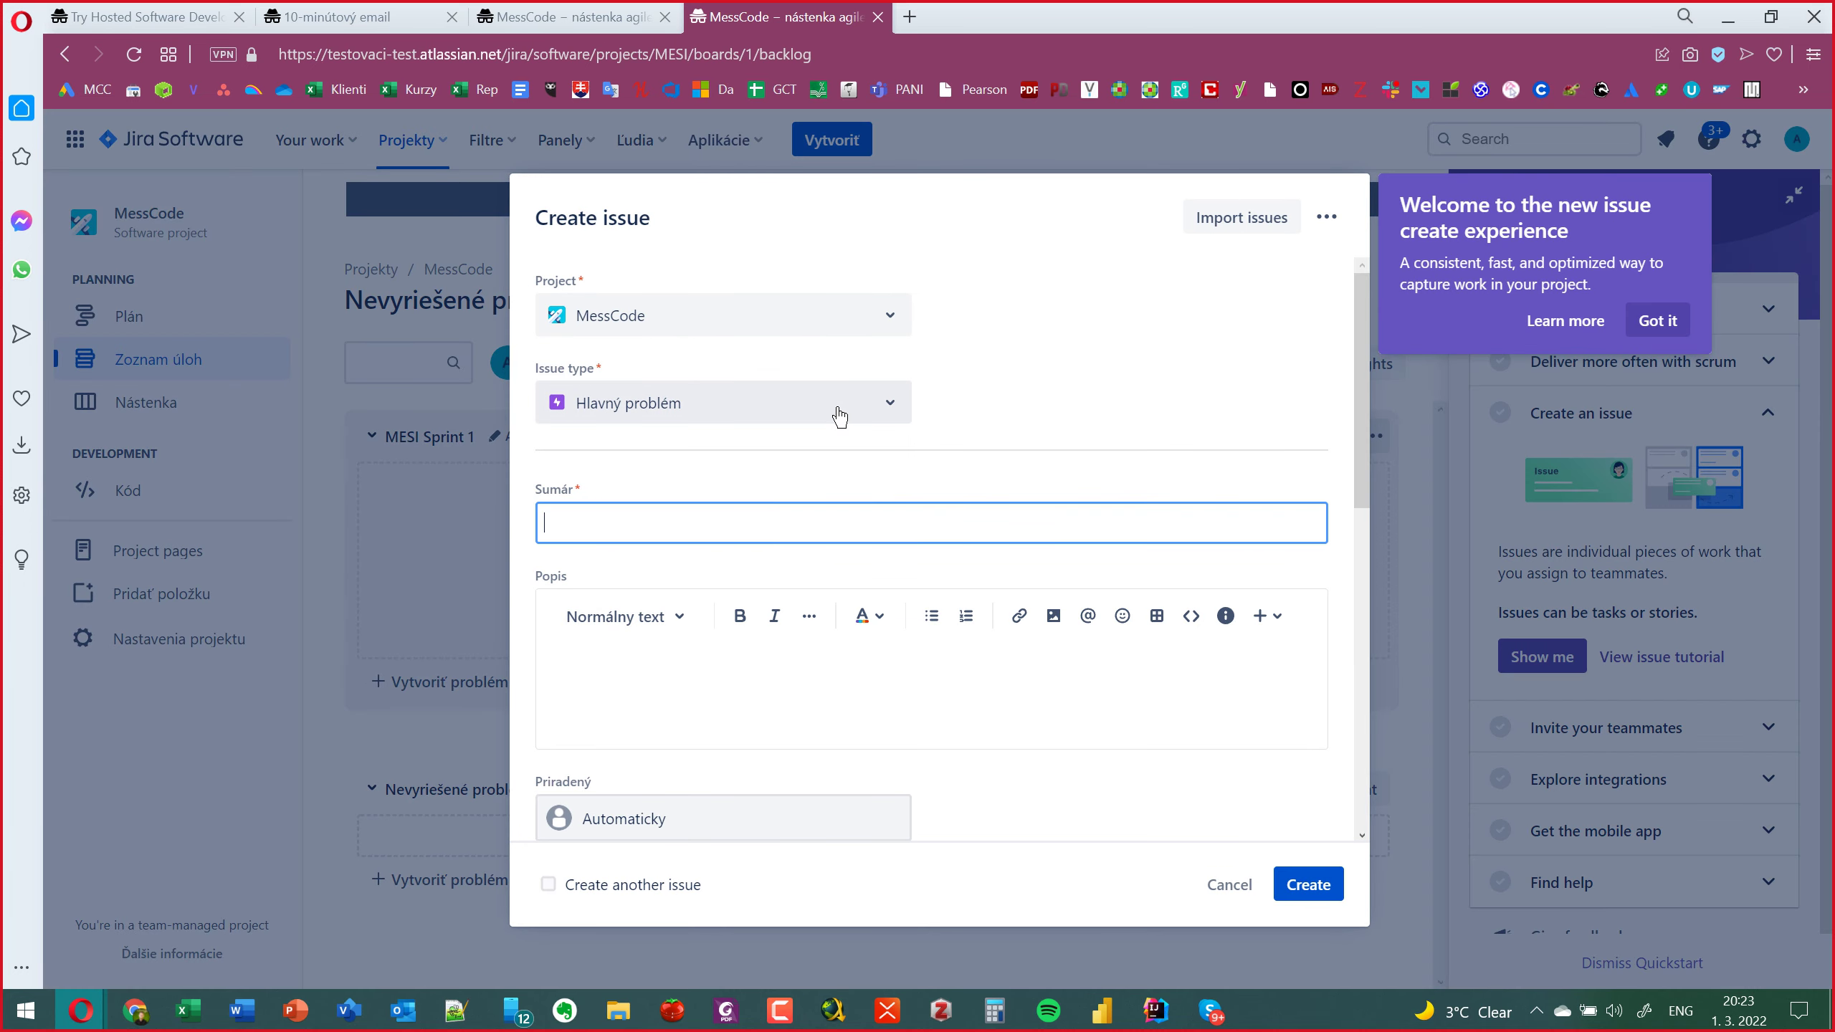
Make the issue a Task with summary 'Naprogramuj formulár na spätnú väzbu systém'.
left_click(839, 418)
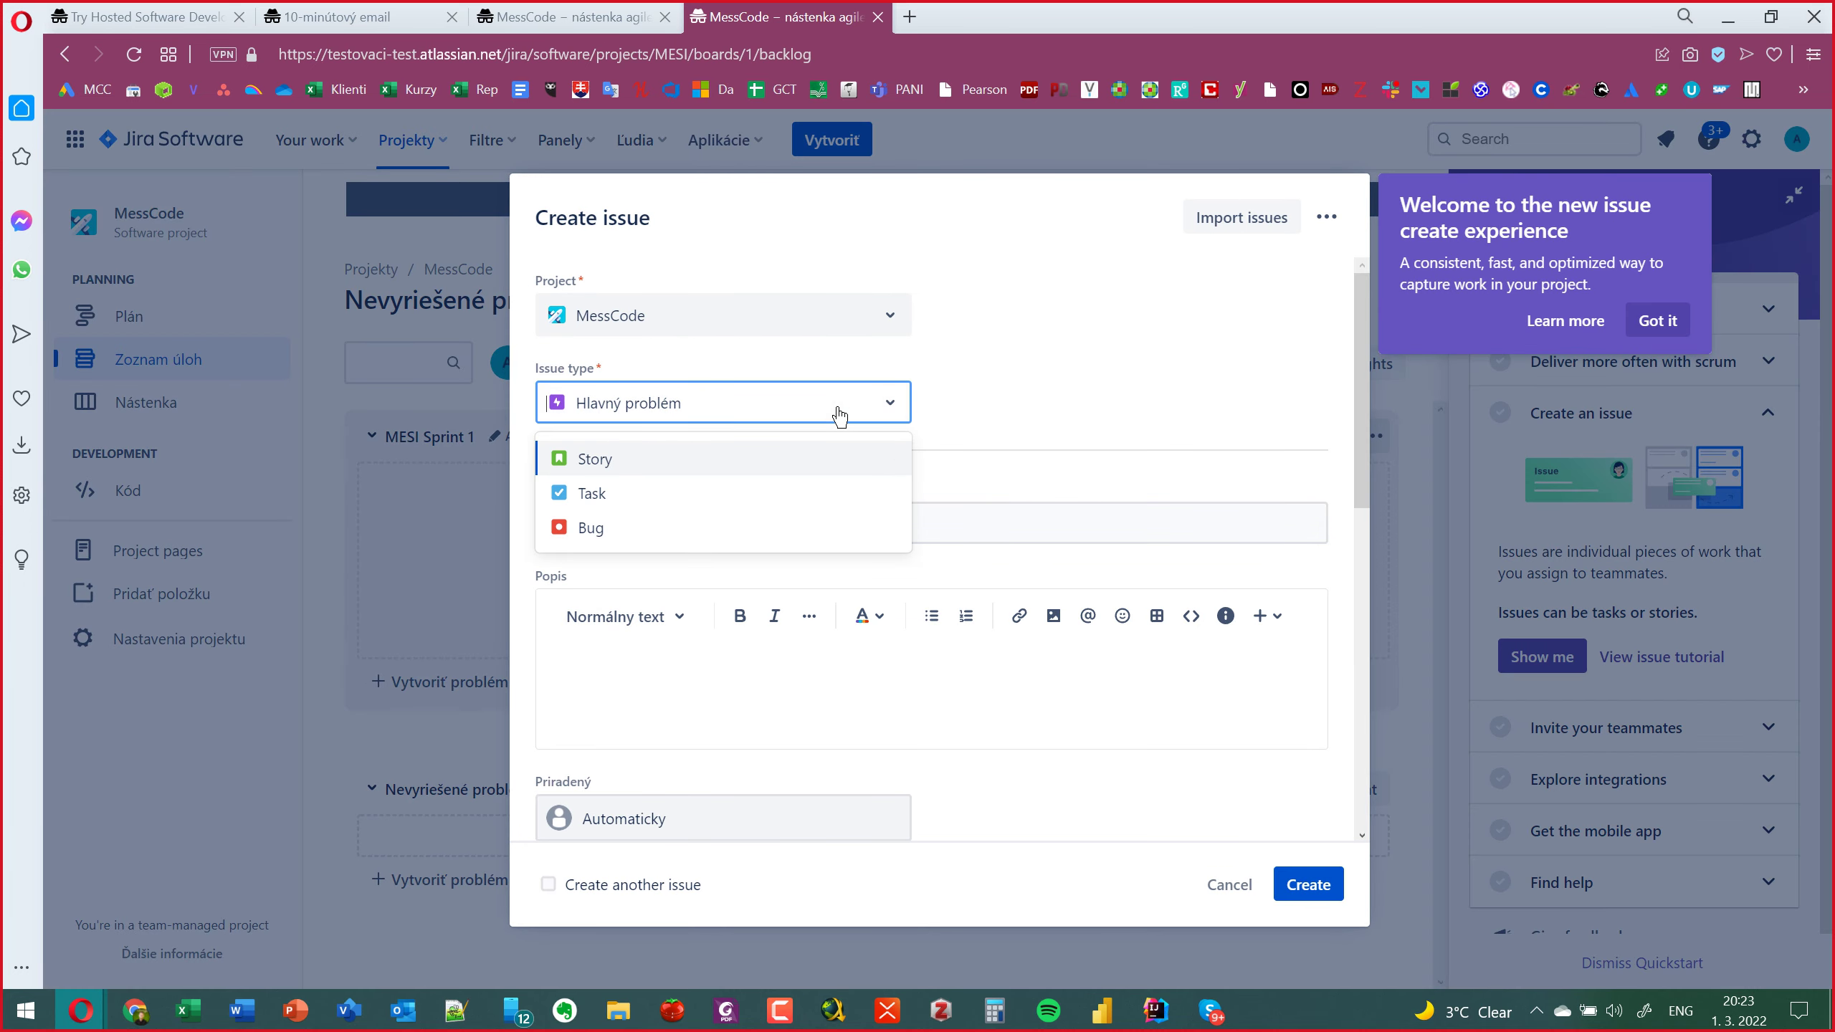
left_click(742, 493)
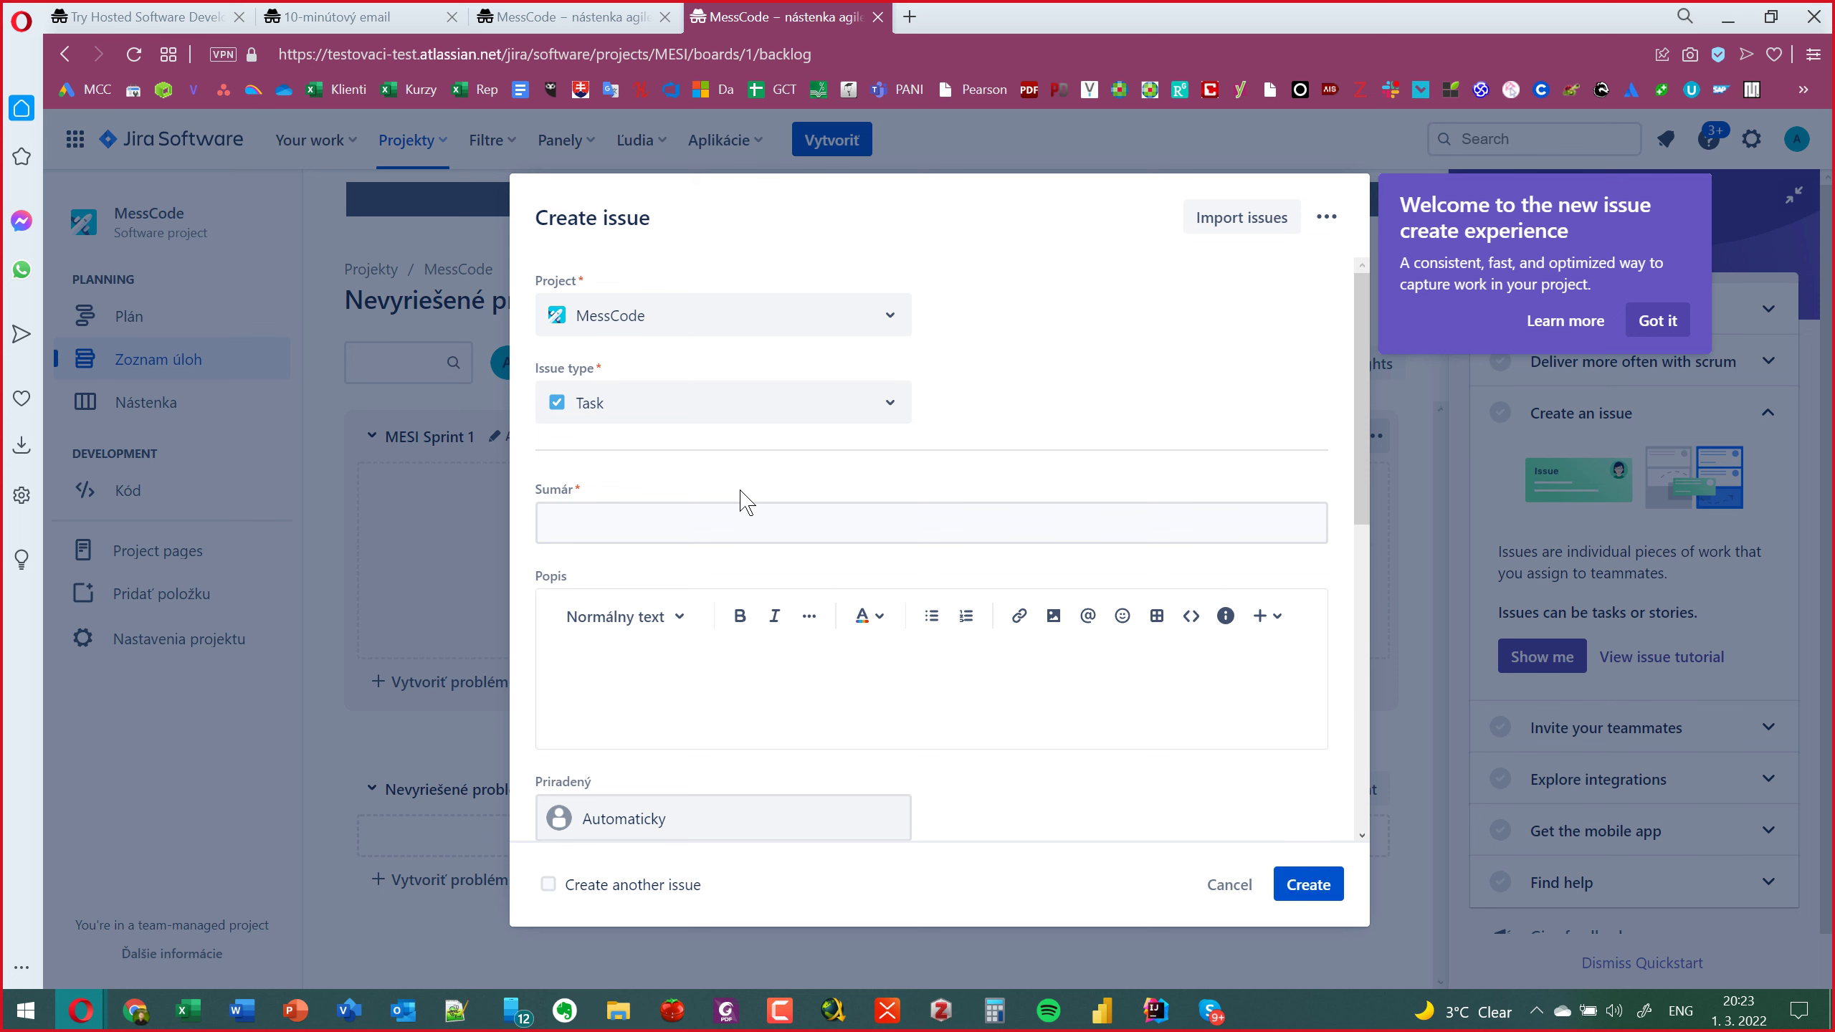
left_click(136, 1011)
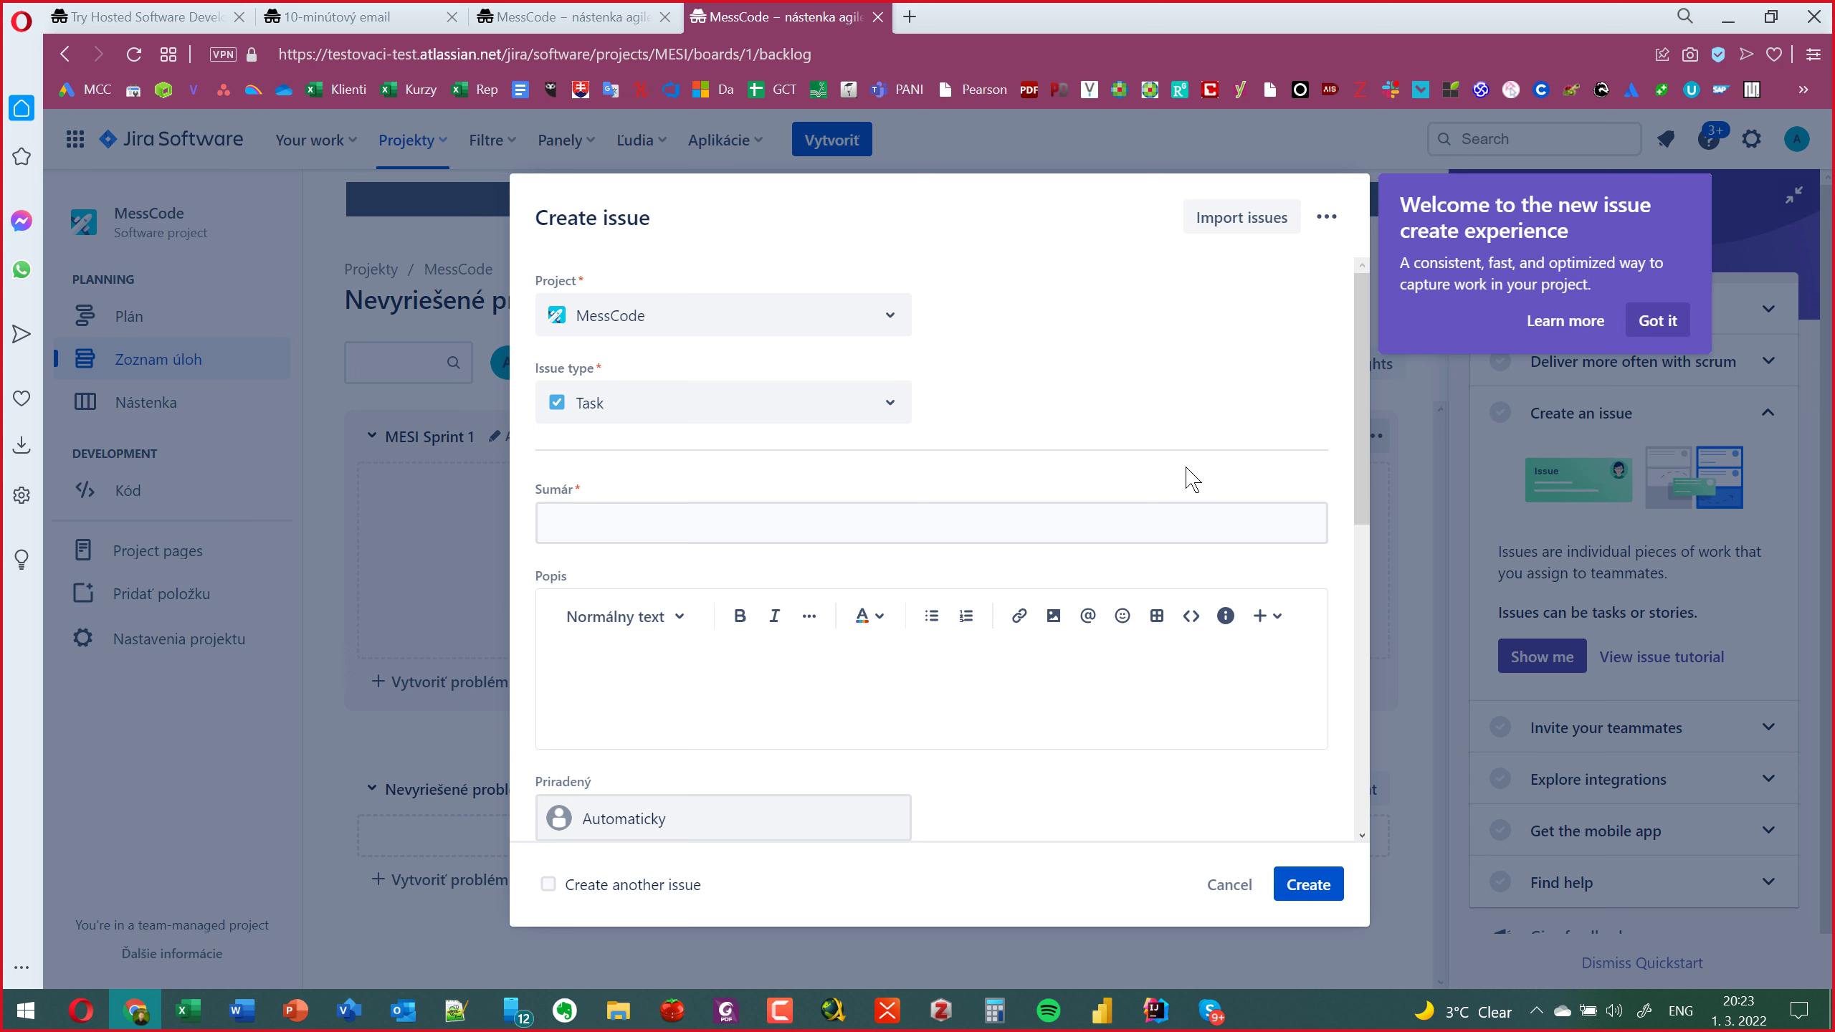
left_click(983, 522)
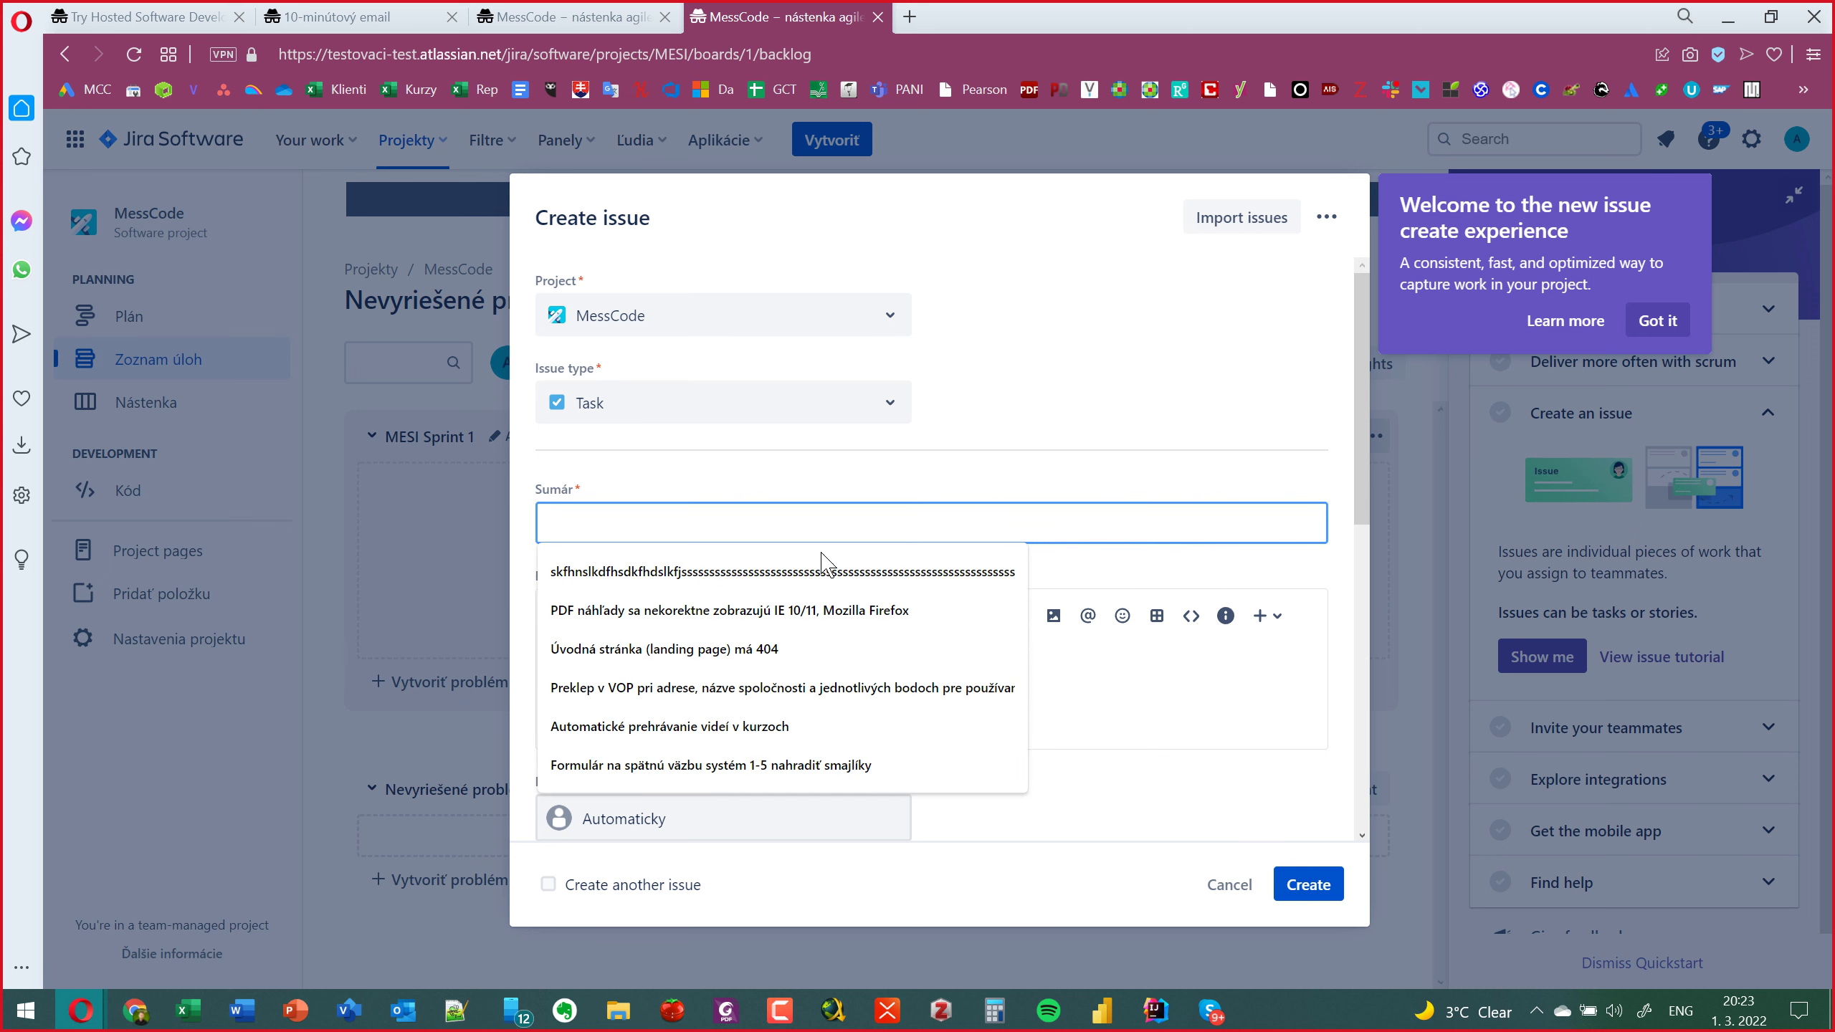
left_click(711, 755)
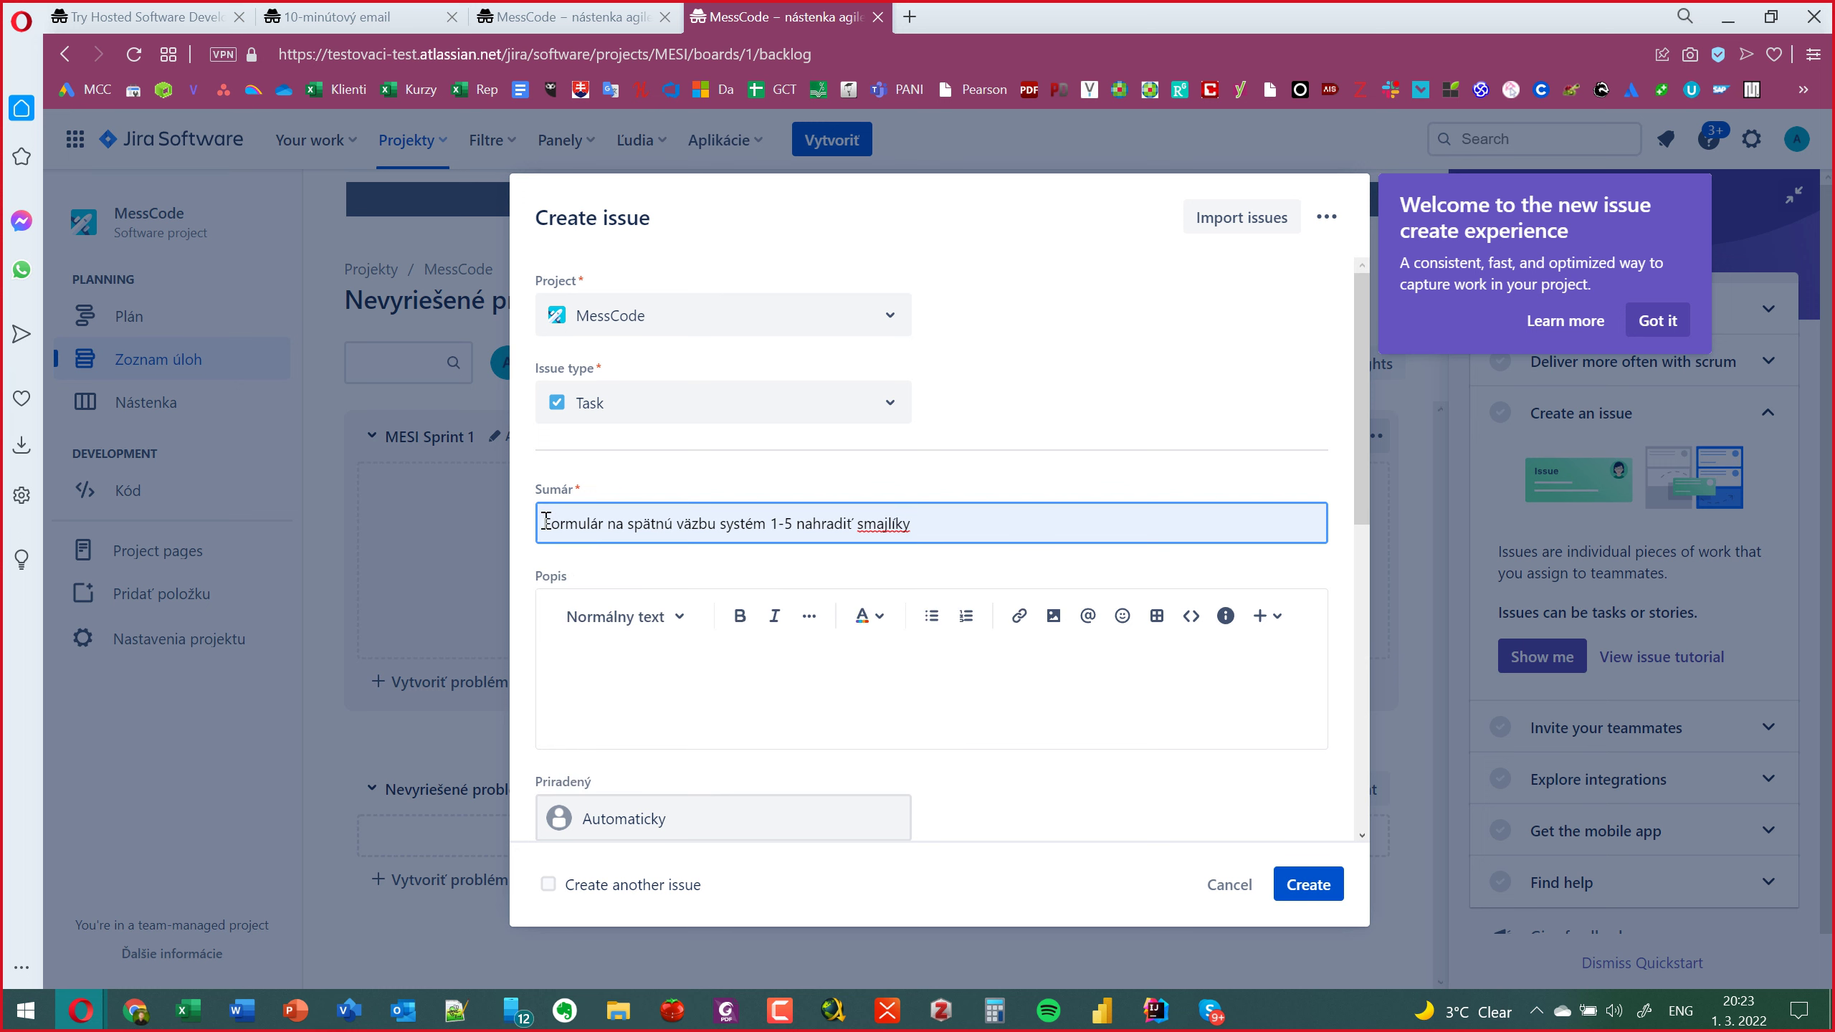
type("Napro")
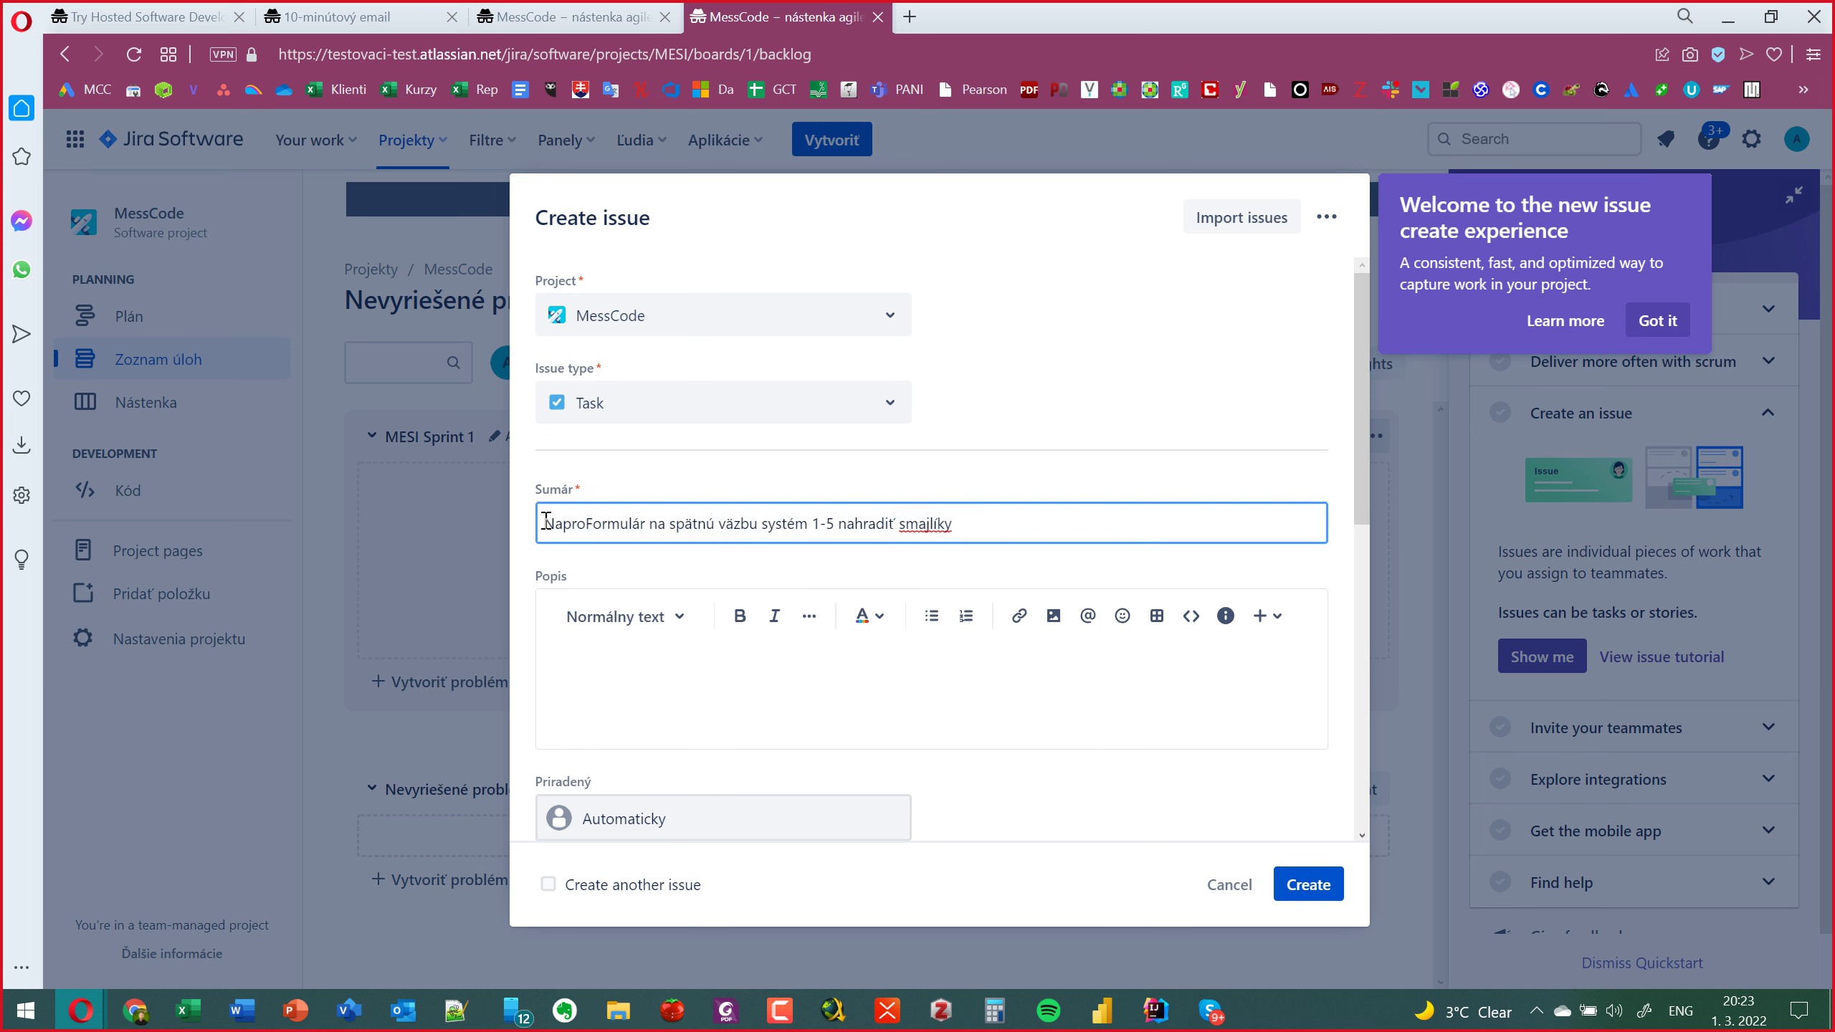
type("gramuj")
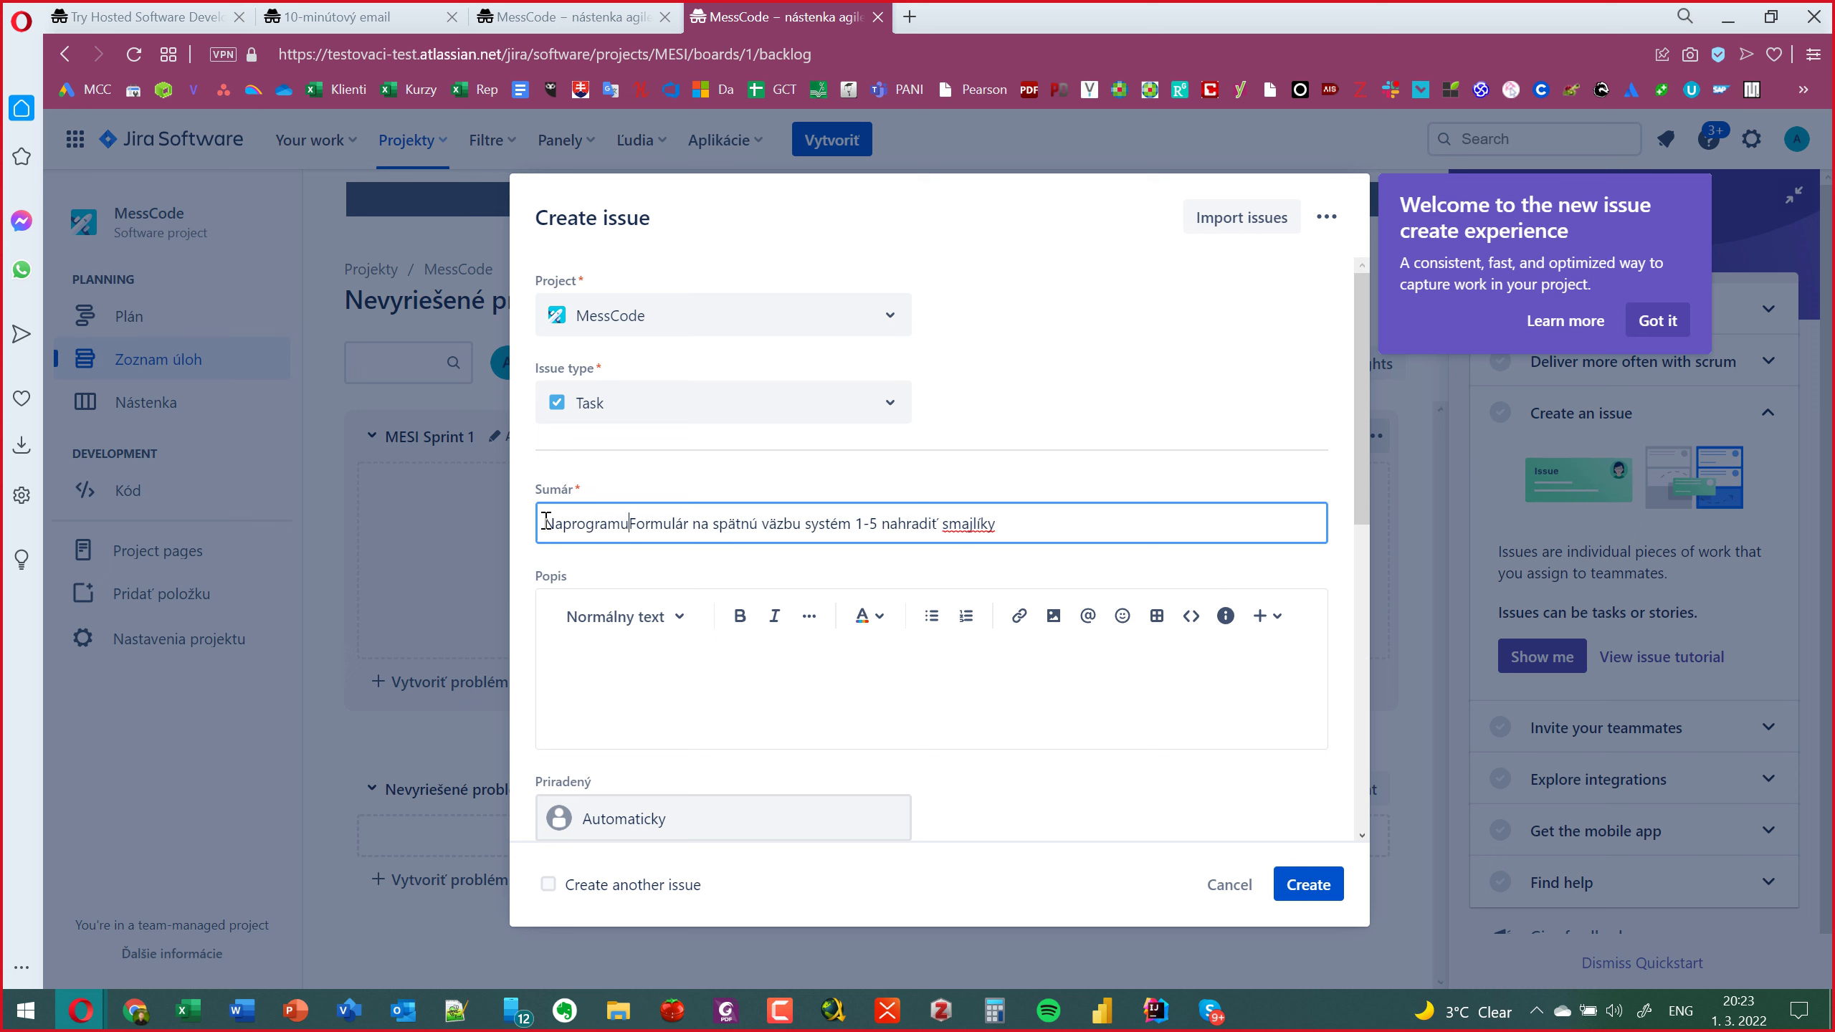
key("Delete")
type("f")
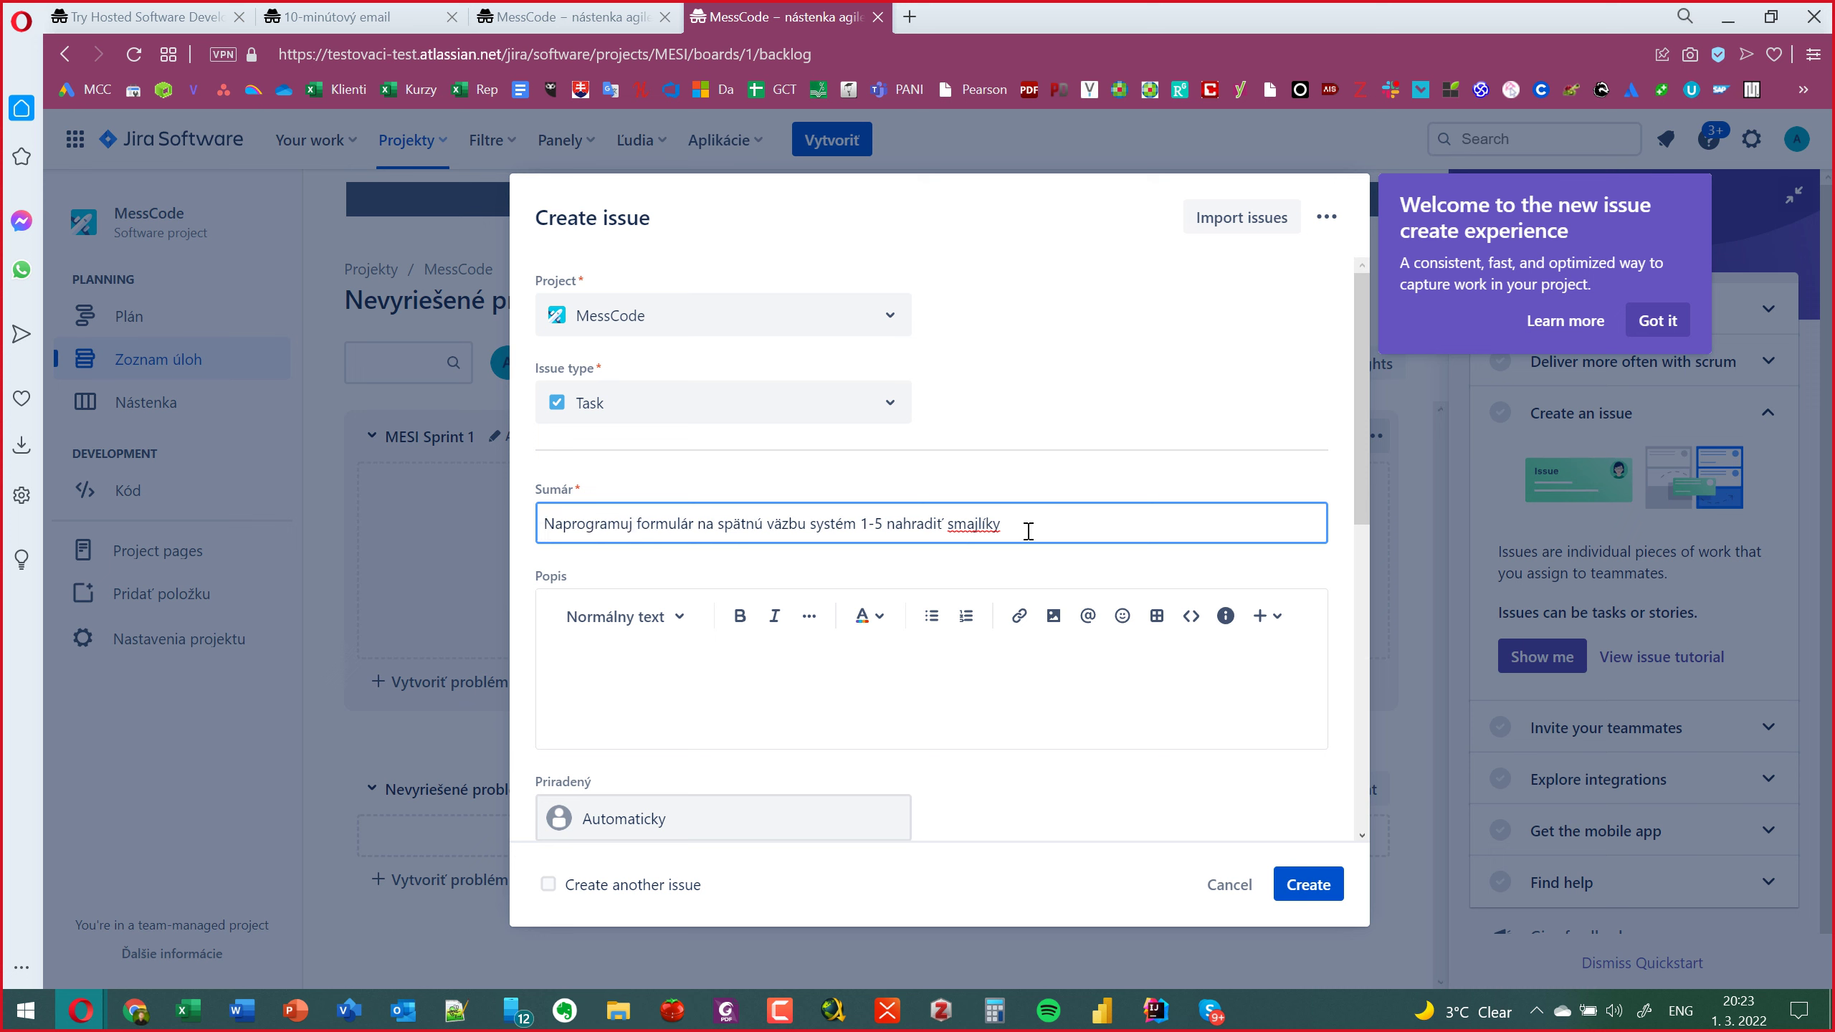
left_click_drag(1027, 531, 861, 538)
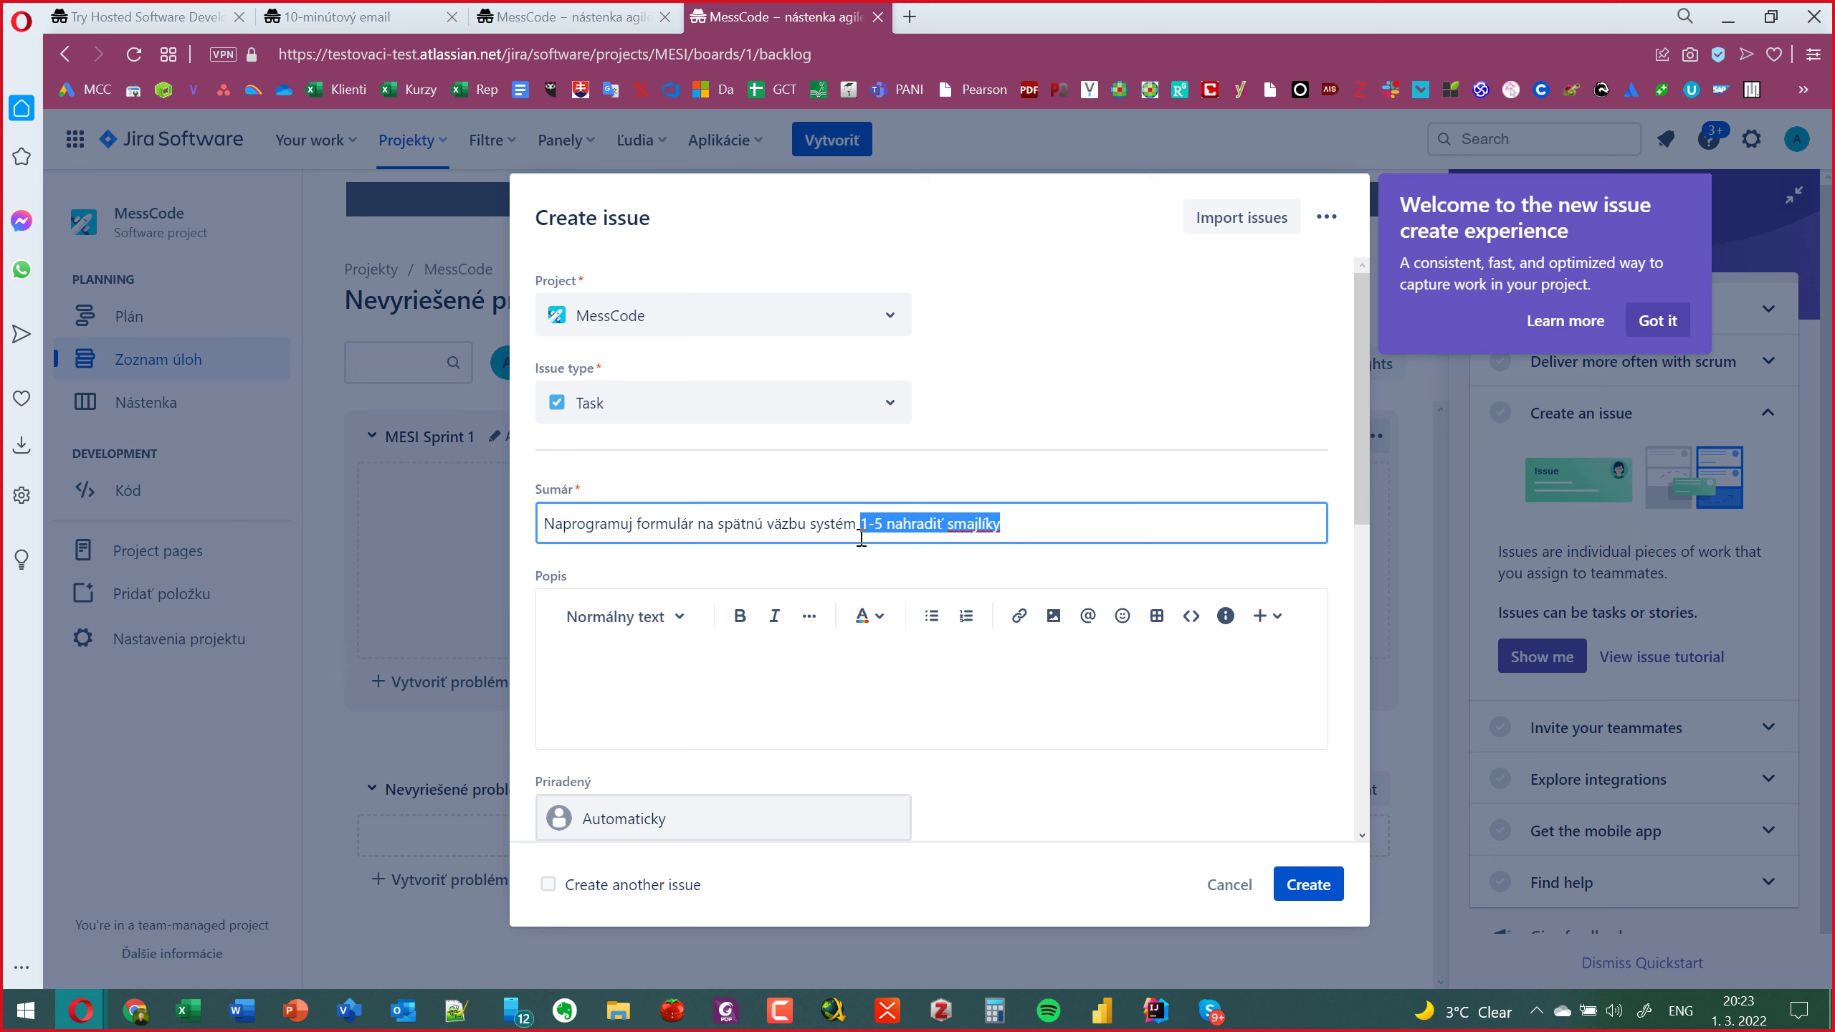
key("BackSpace")
left_click(633, 662)
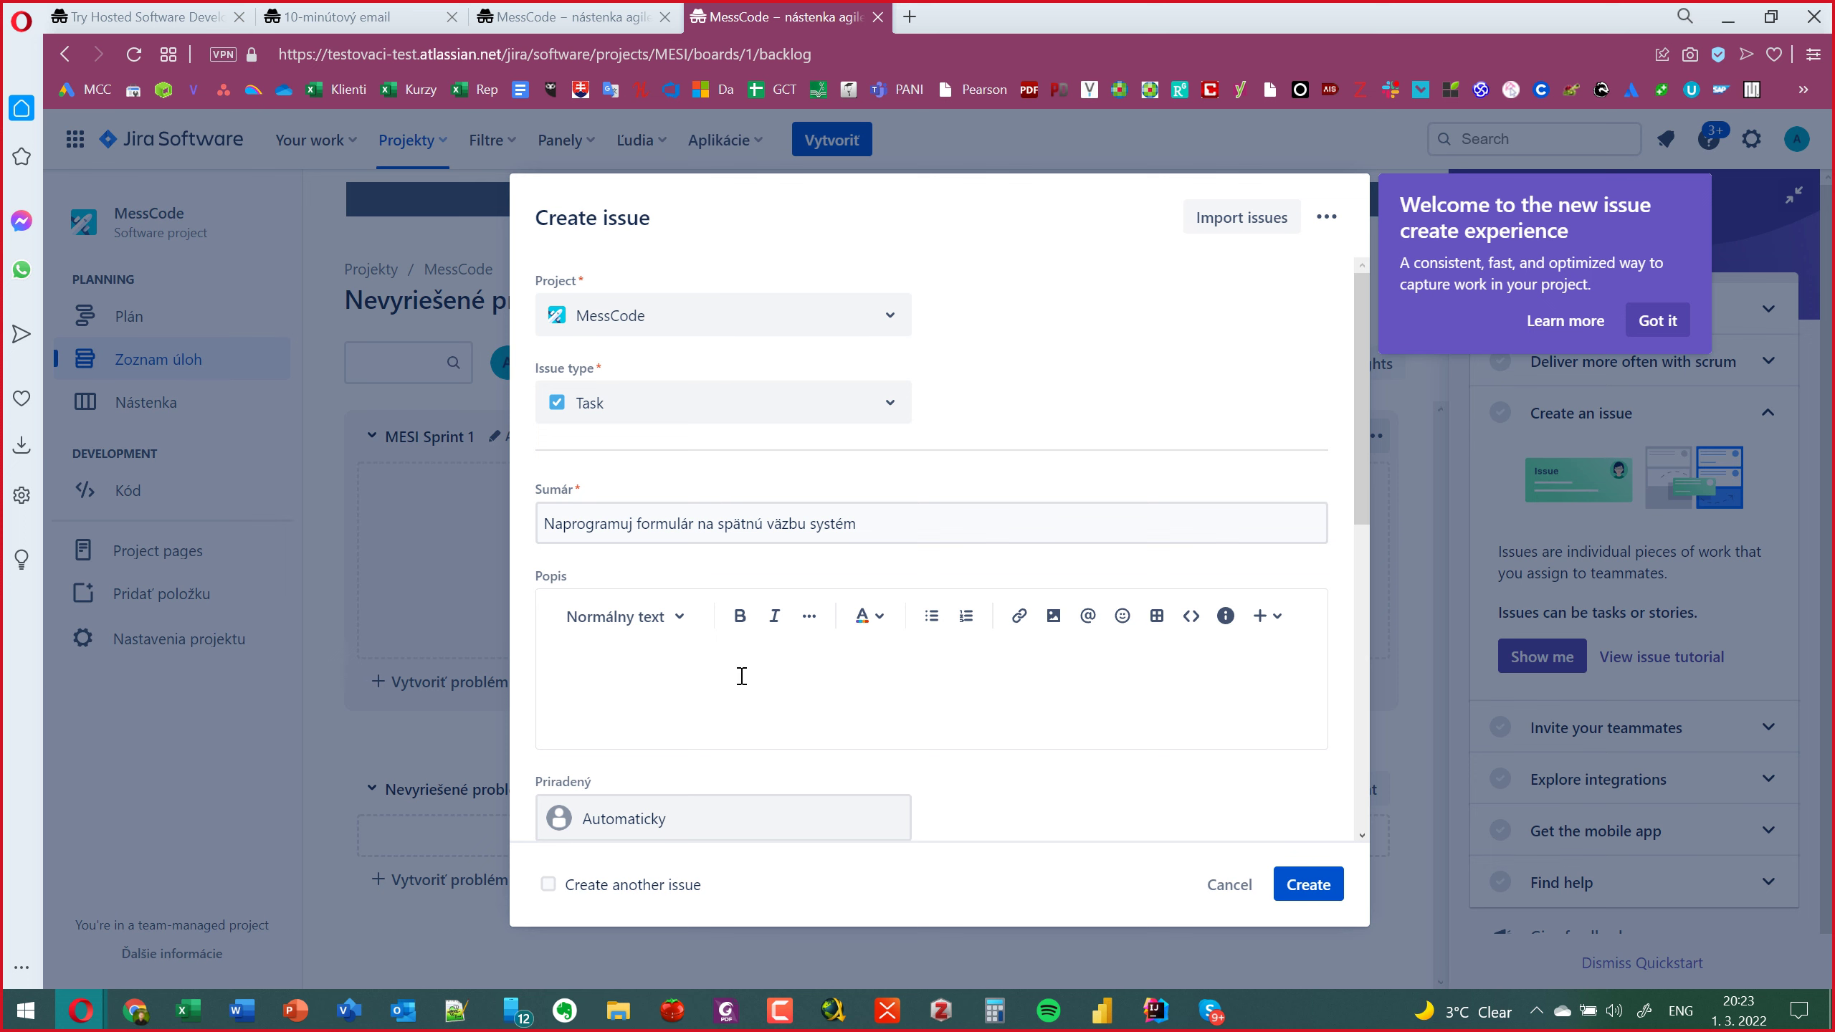
Assign the task to yourself and create it as MESI-2.
scroll(723, 651, "down", 1)
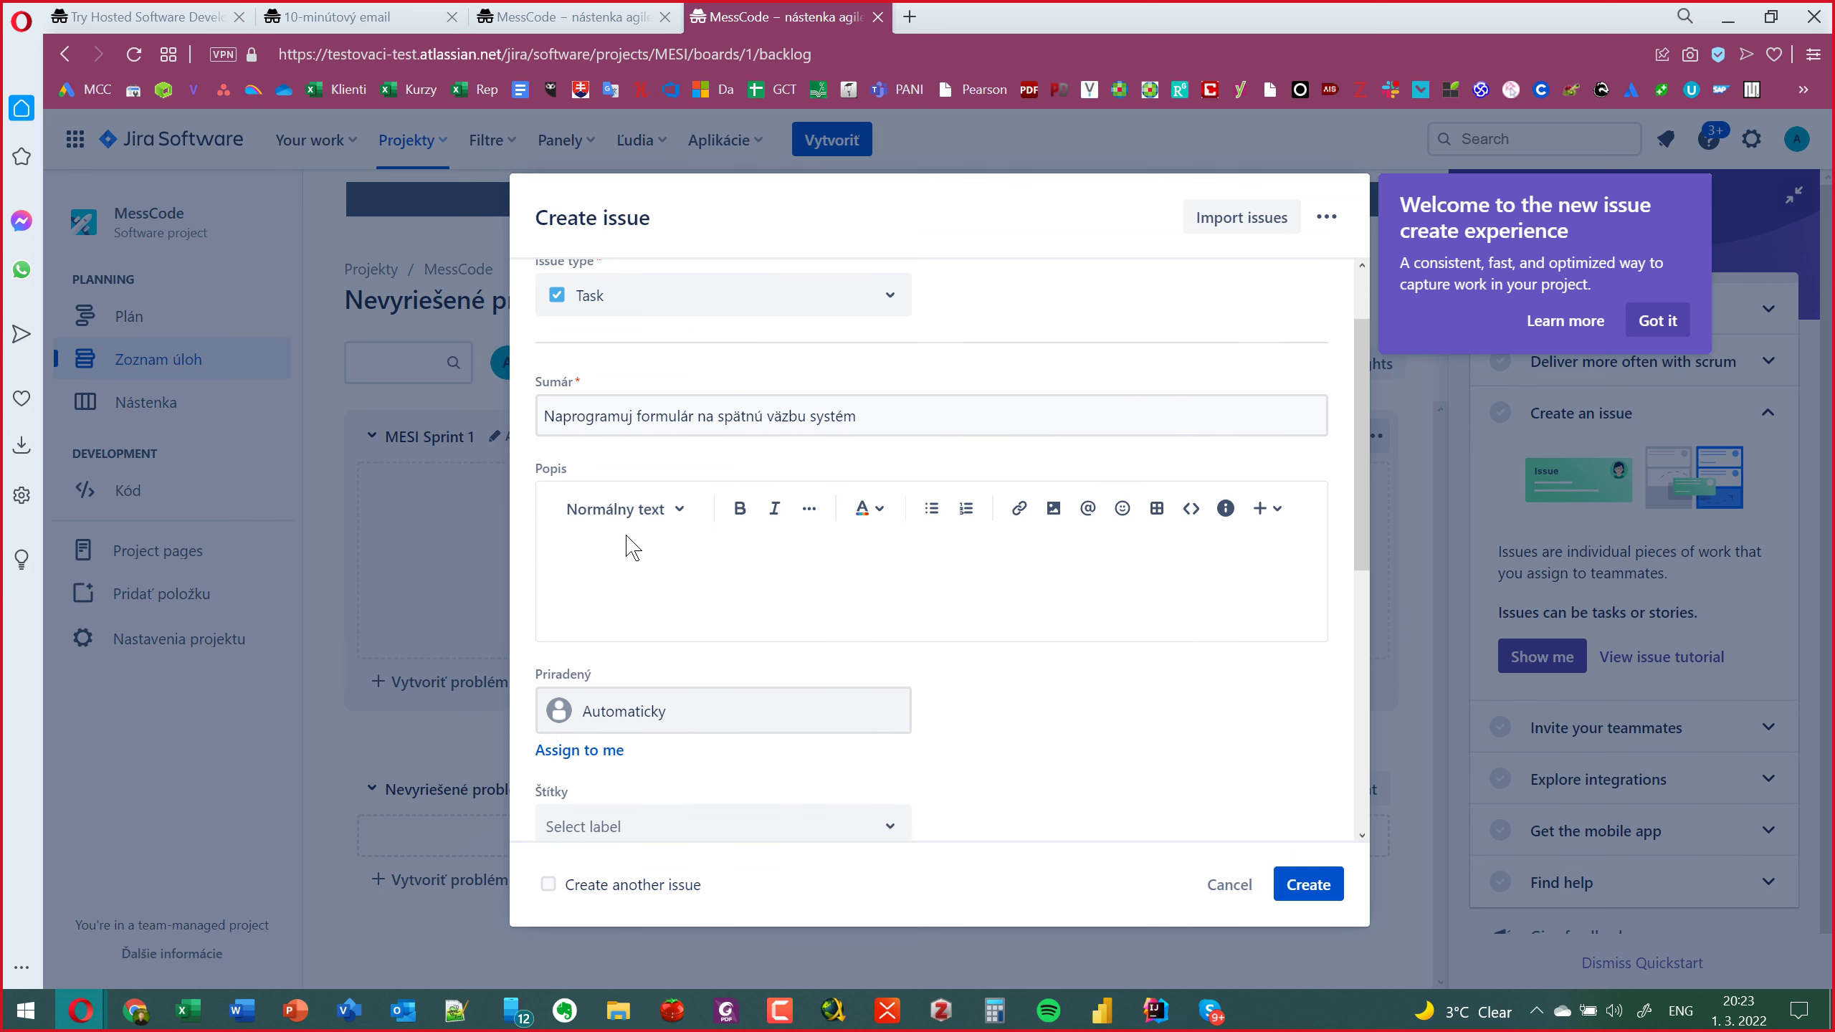
left_click(563, 754)
scroll(623, 600, "down", 7)
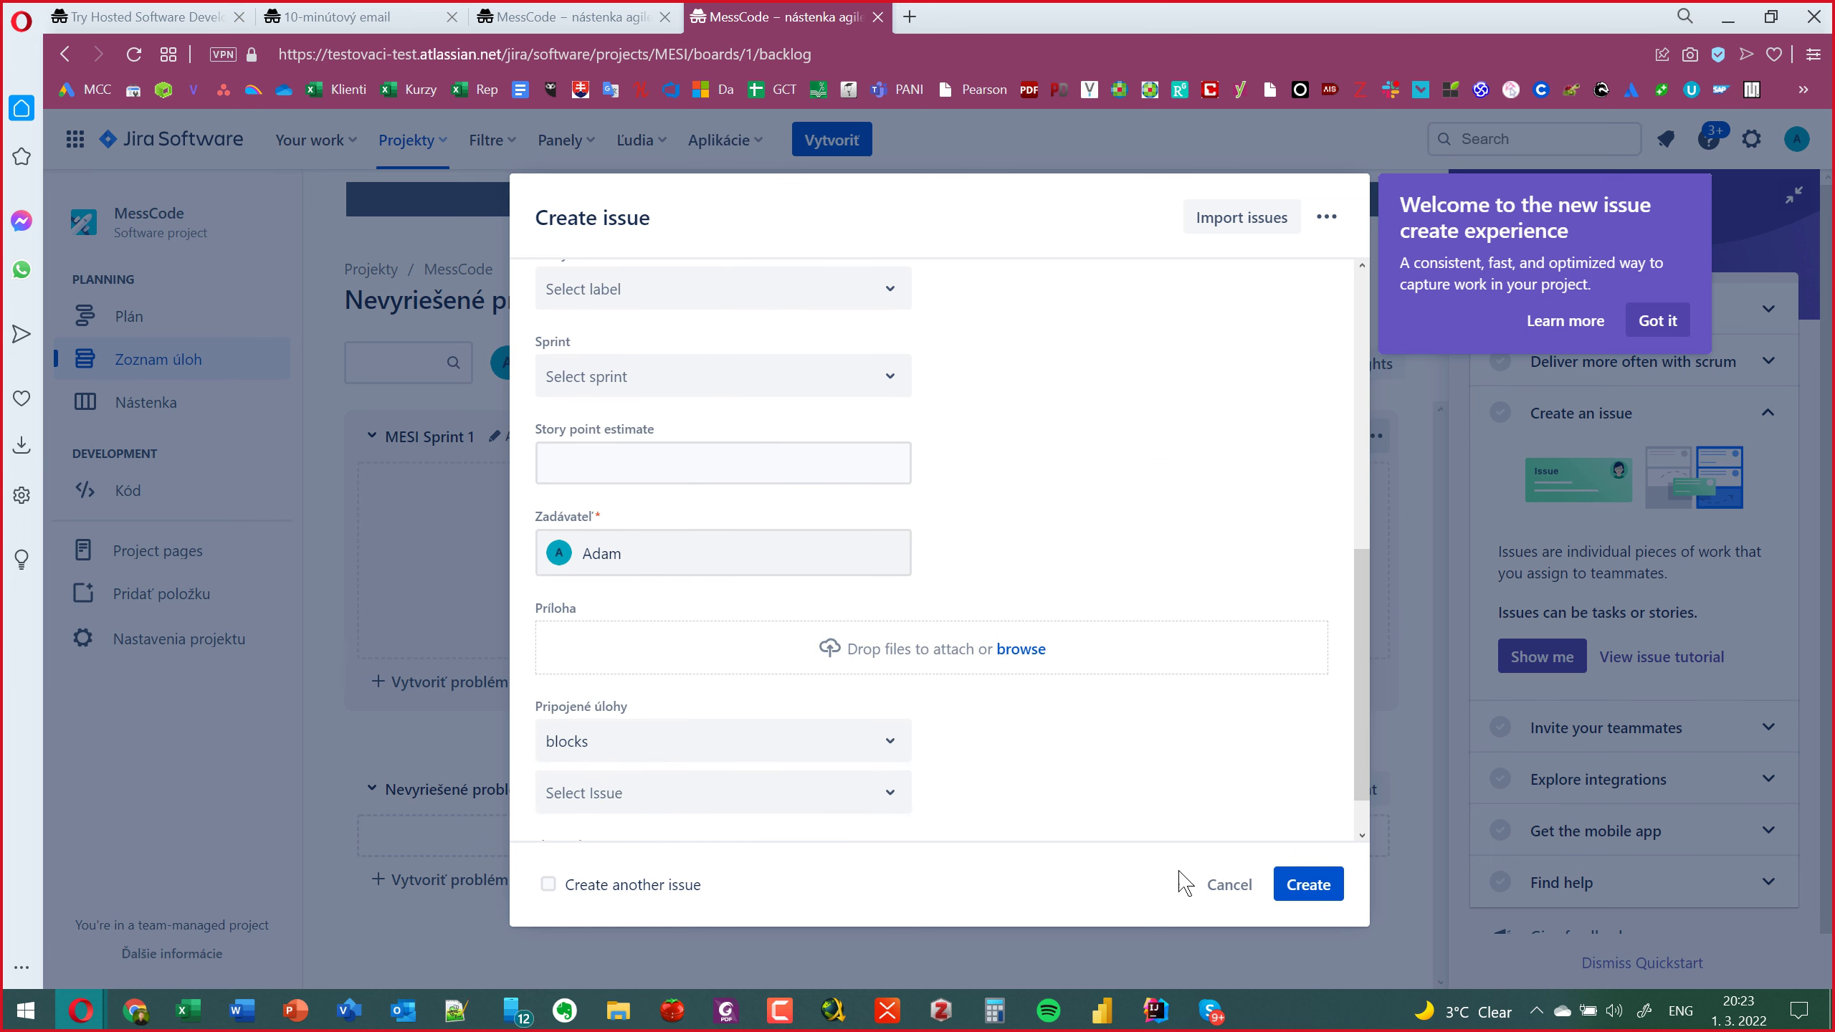
left_click(1309, 886)
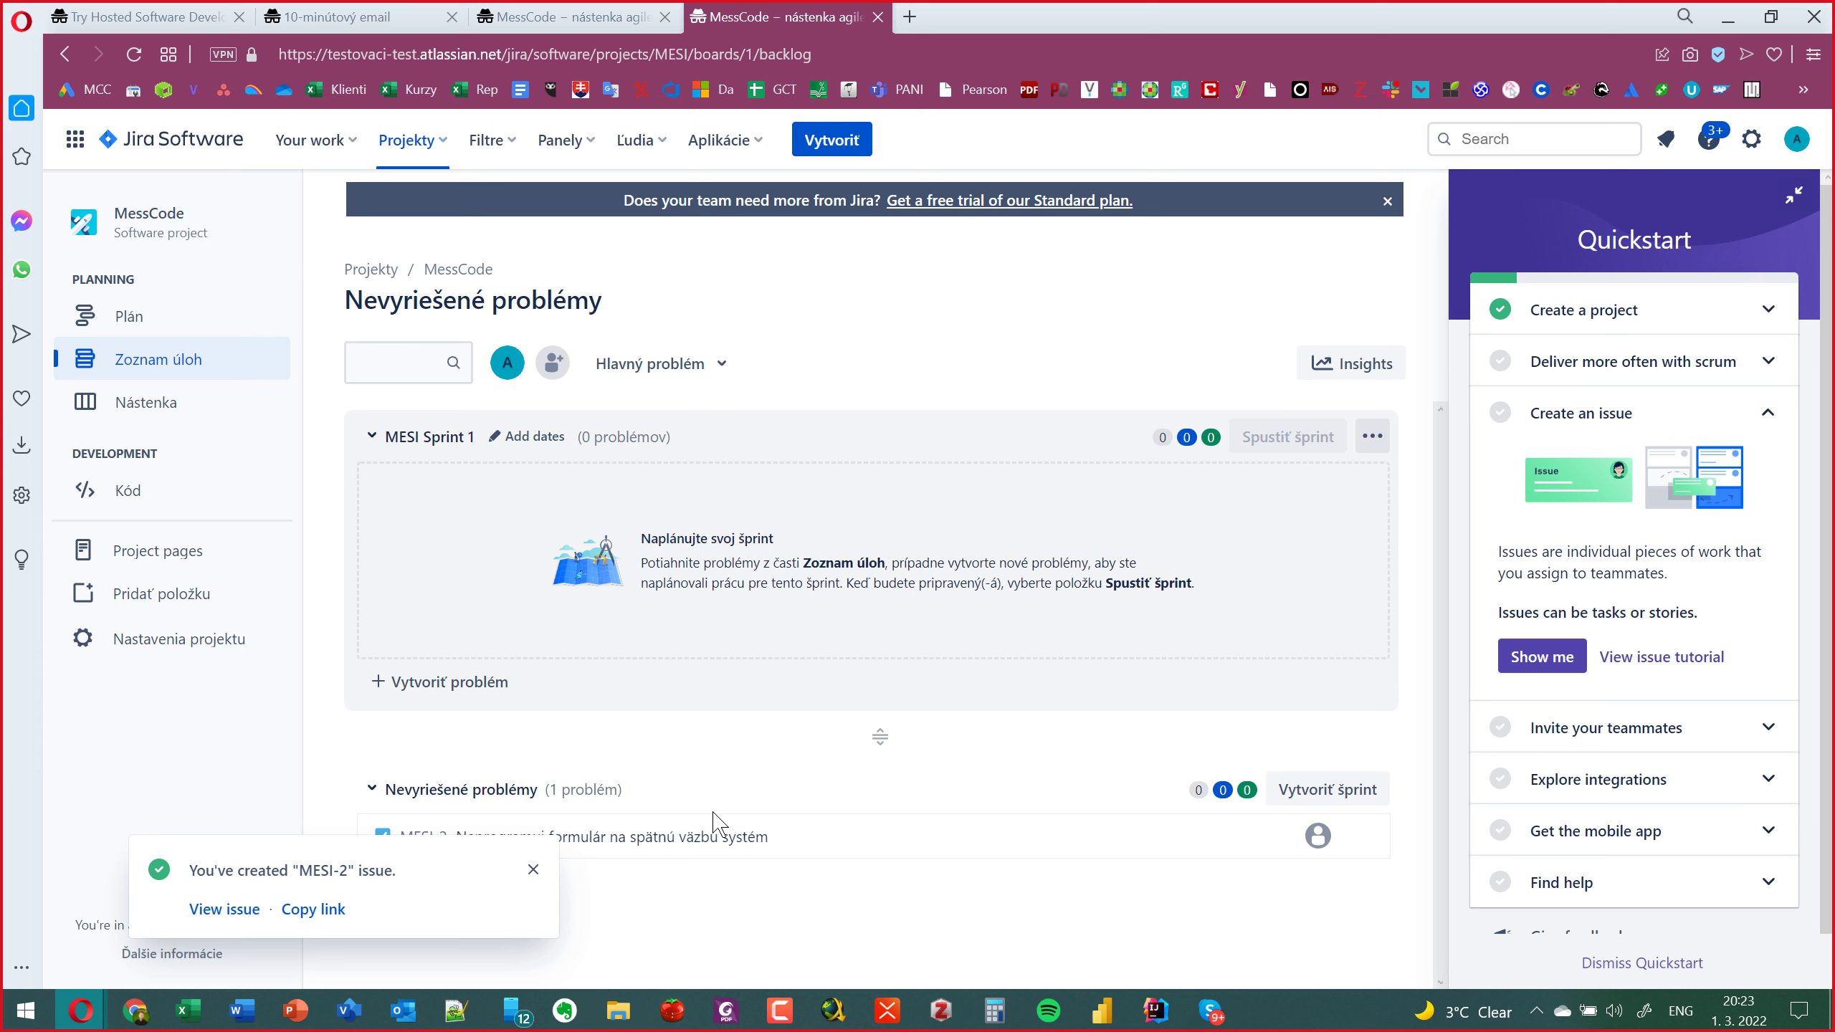
Dismiss the notification and drag MESI-2 from the backlog into MESI Sprint 1.
left_click(533, 869)
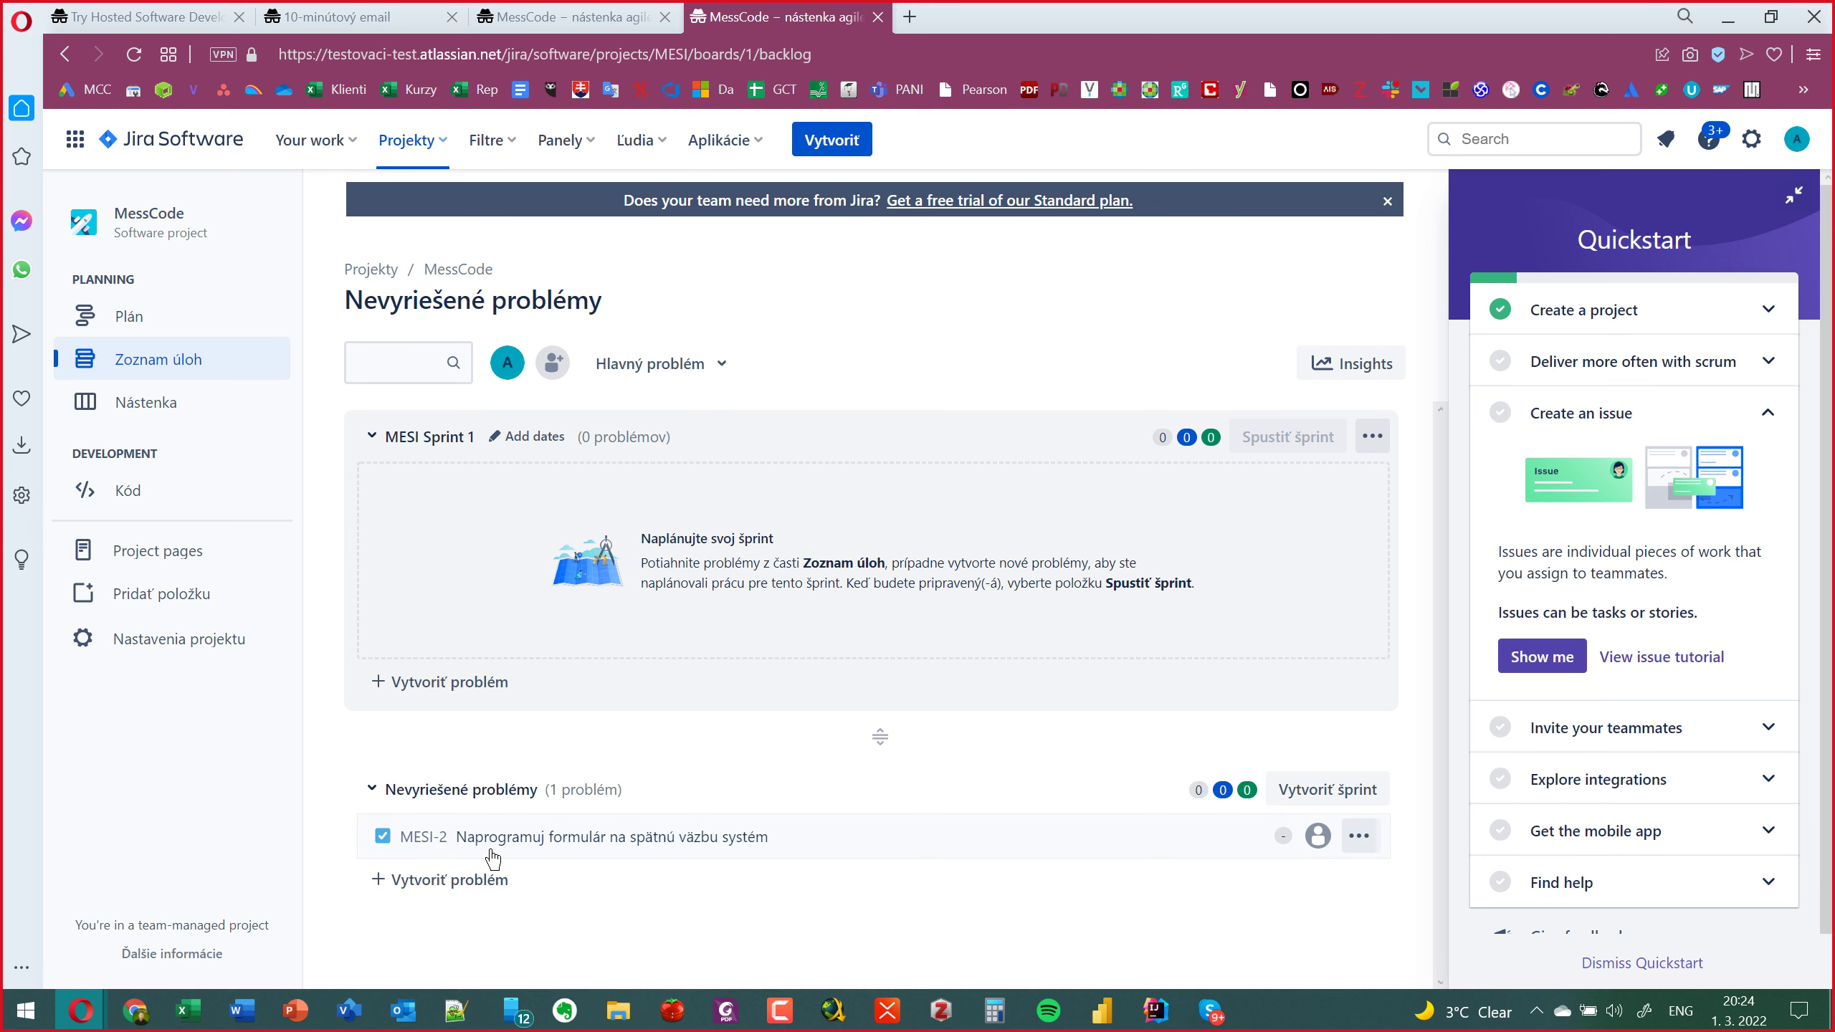
left_click_drag(493, 855, 673, 565)
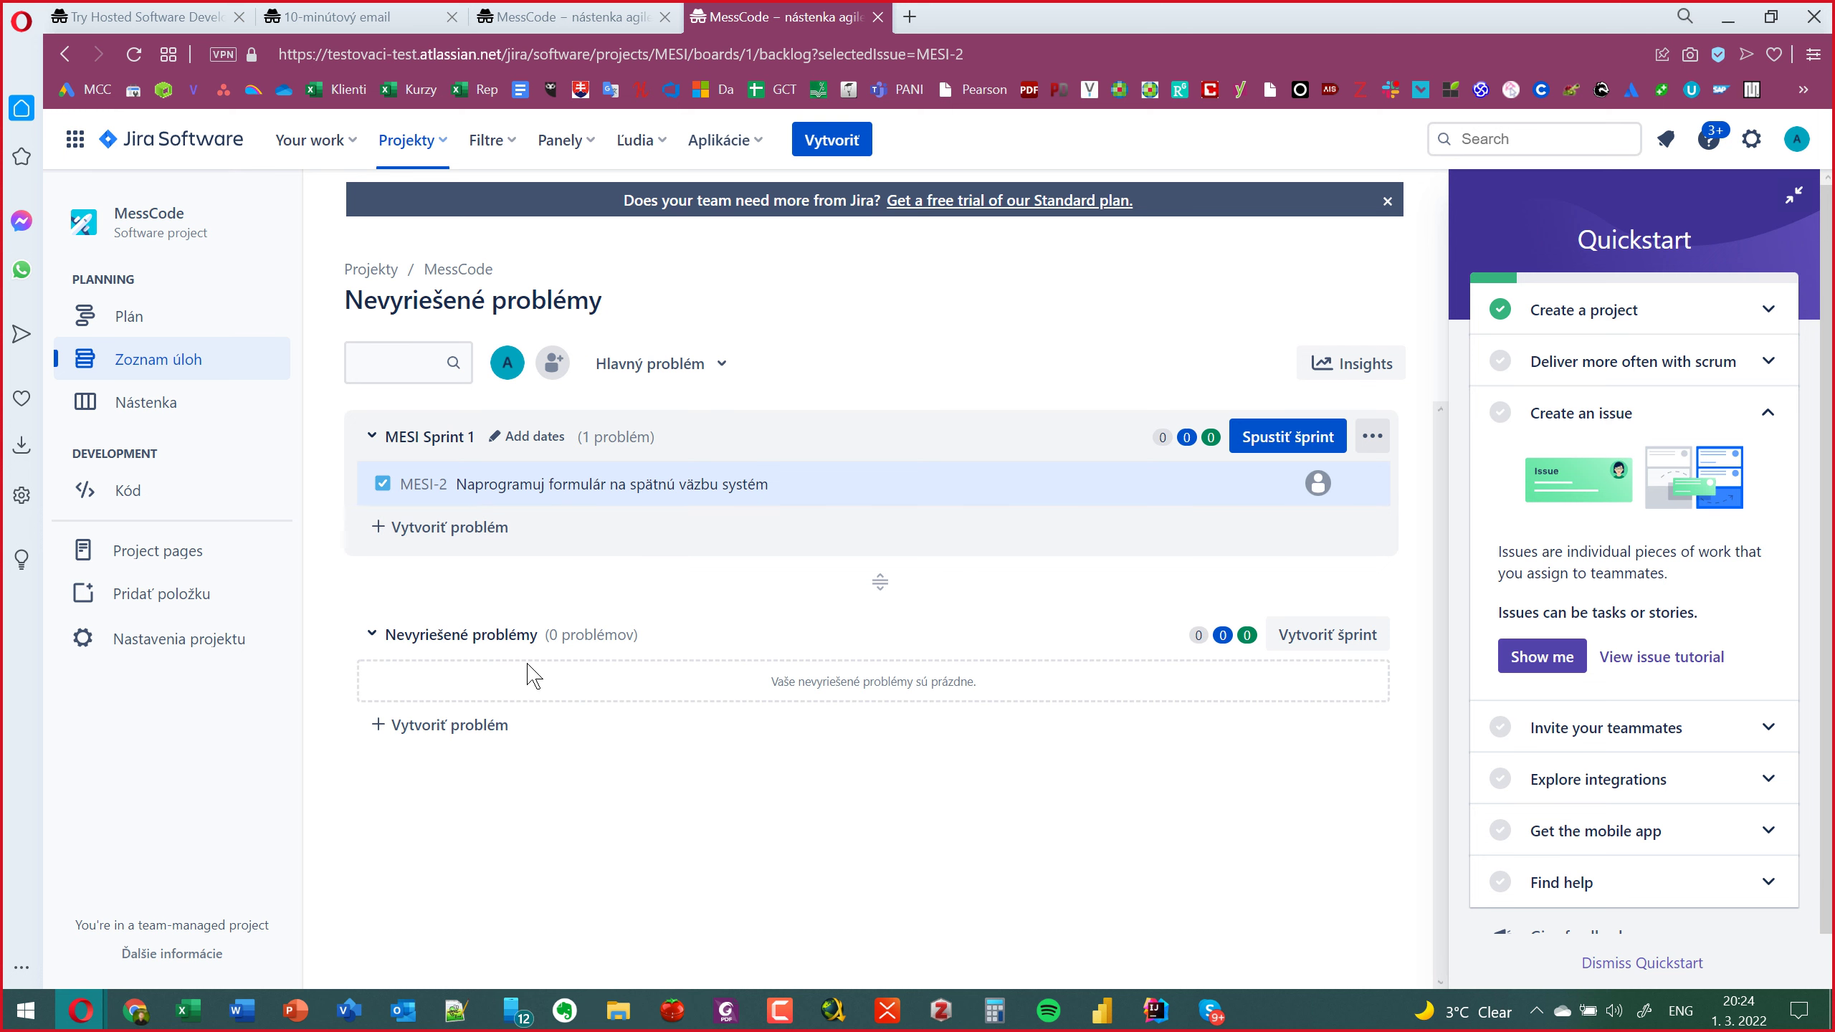
Set MESI Sprint 1 to a 1-week duration starting at 10:00 and click Update.
left_click(526, 438)
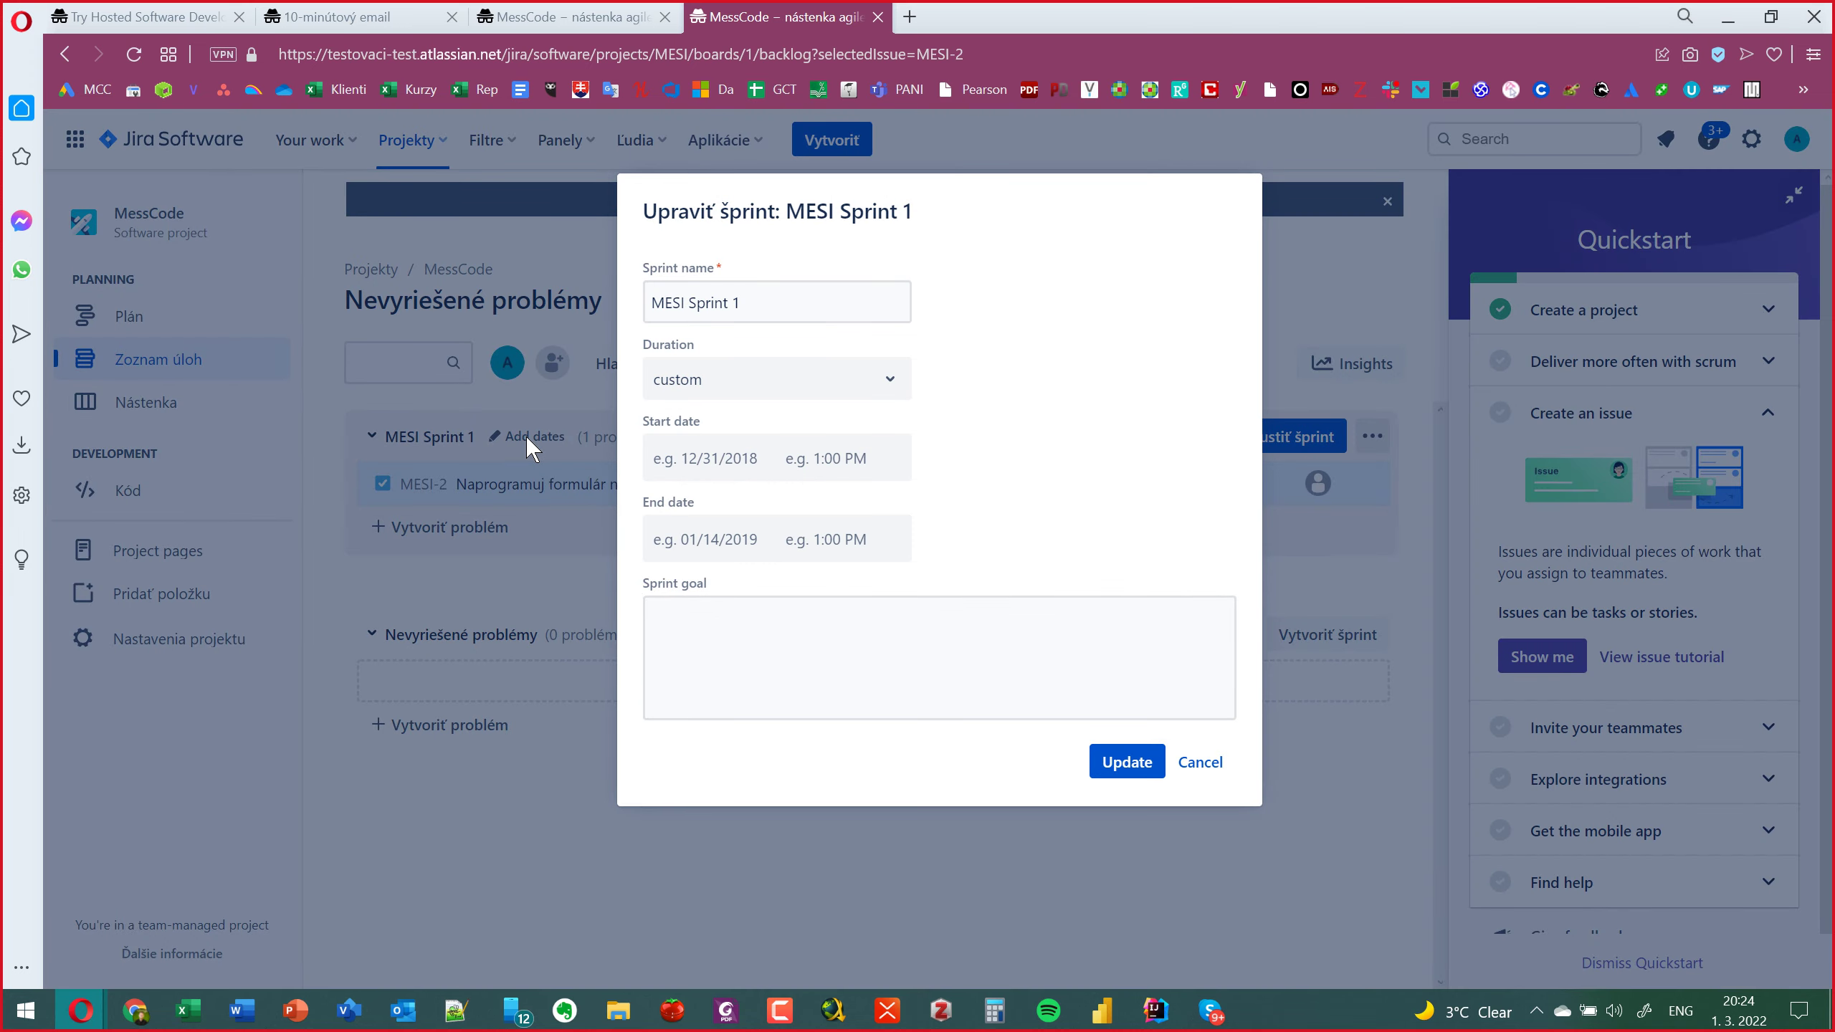
left_click(798, 462)
left_click(971, 471)
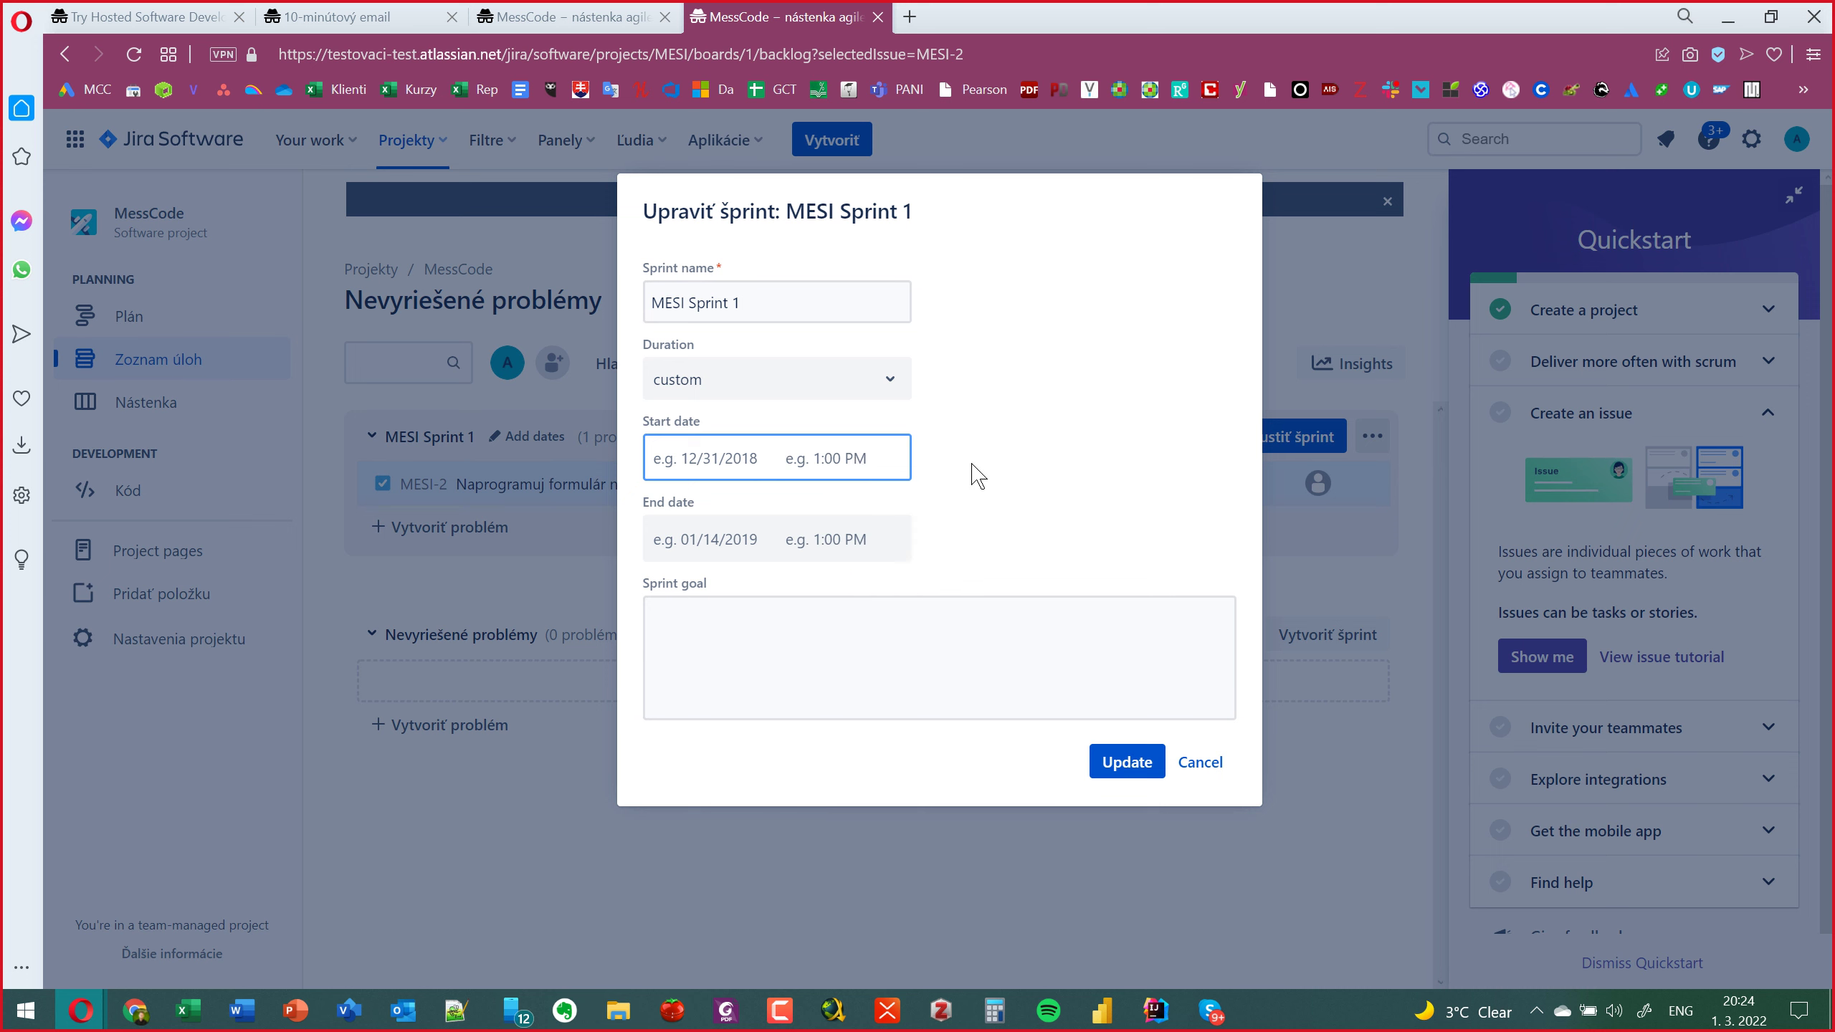
left_click(868, 394)
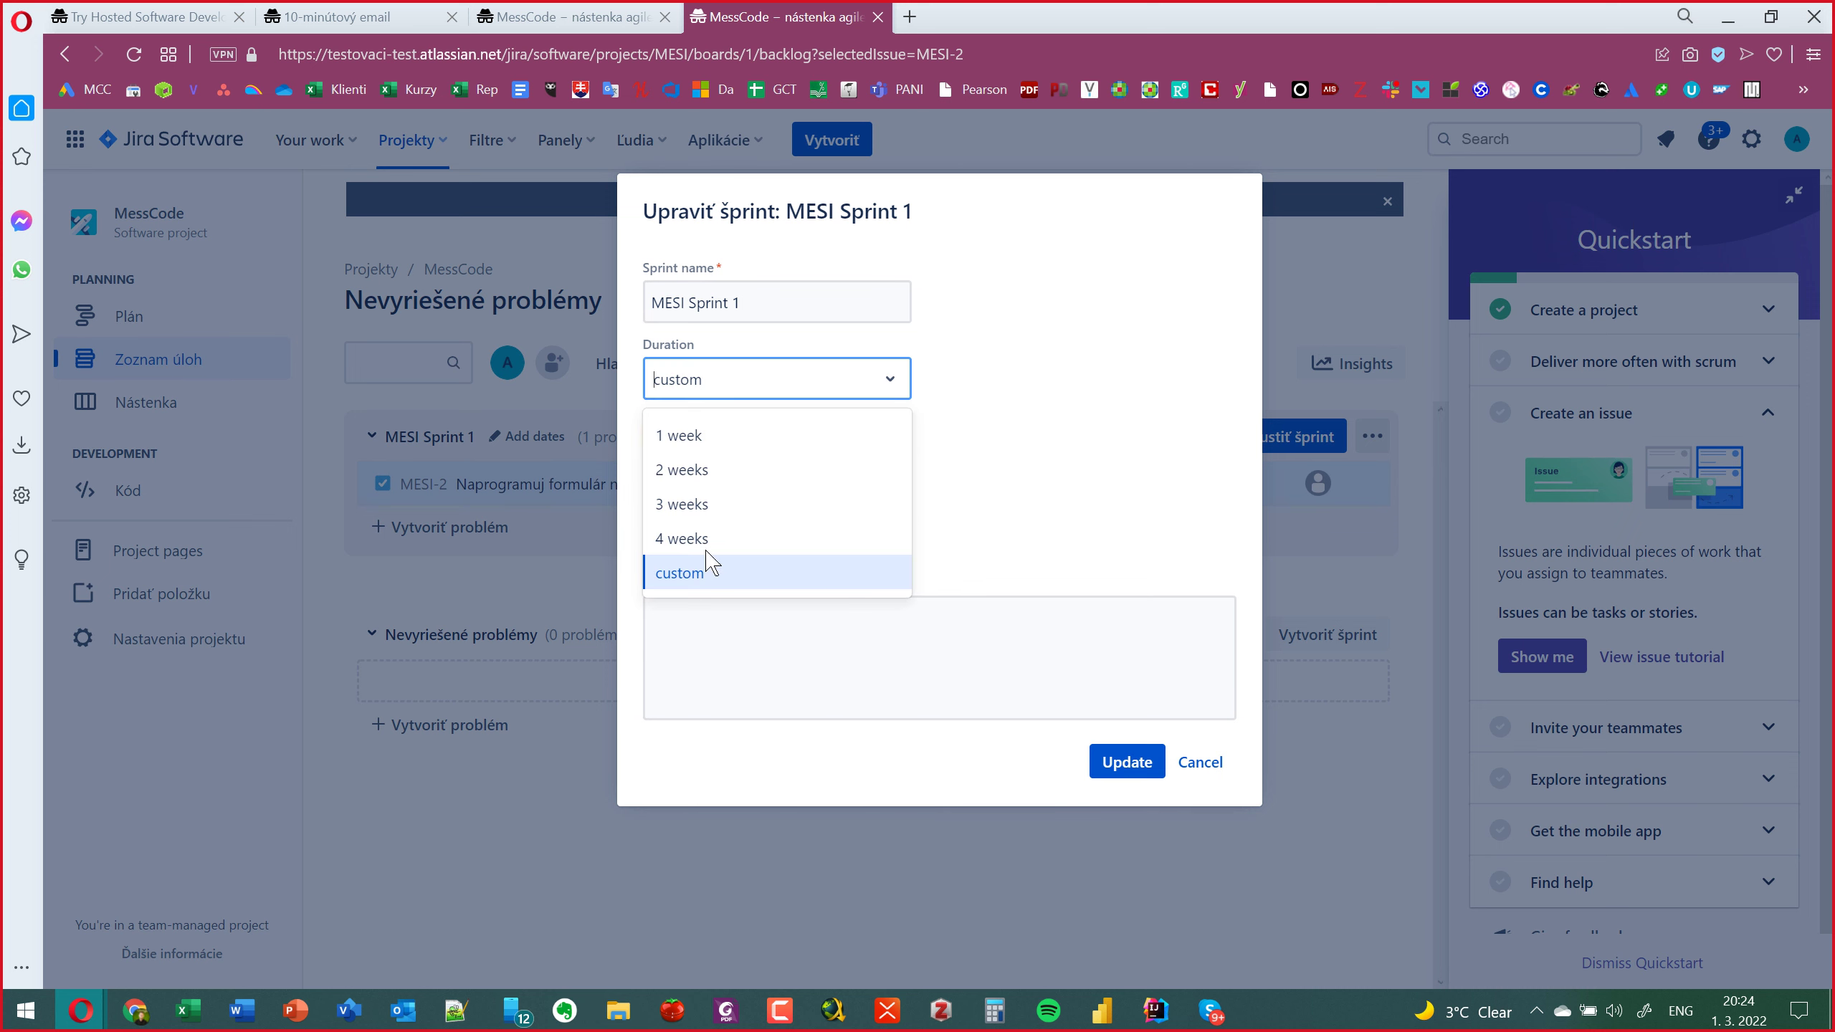
left_click(750, 436)
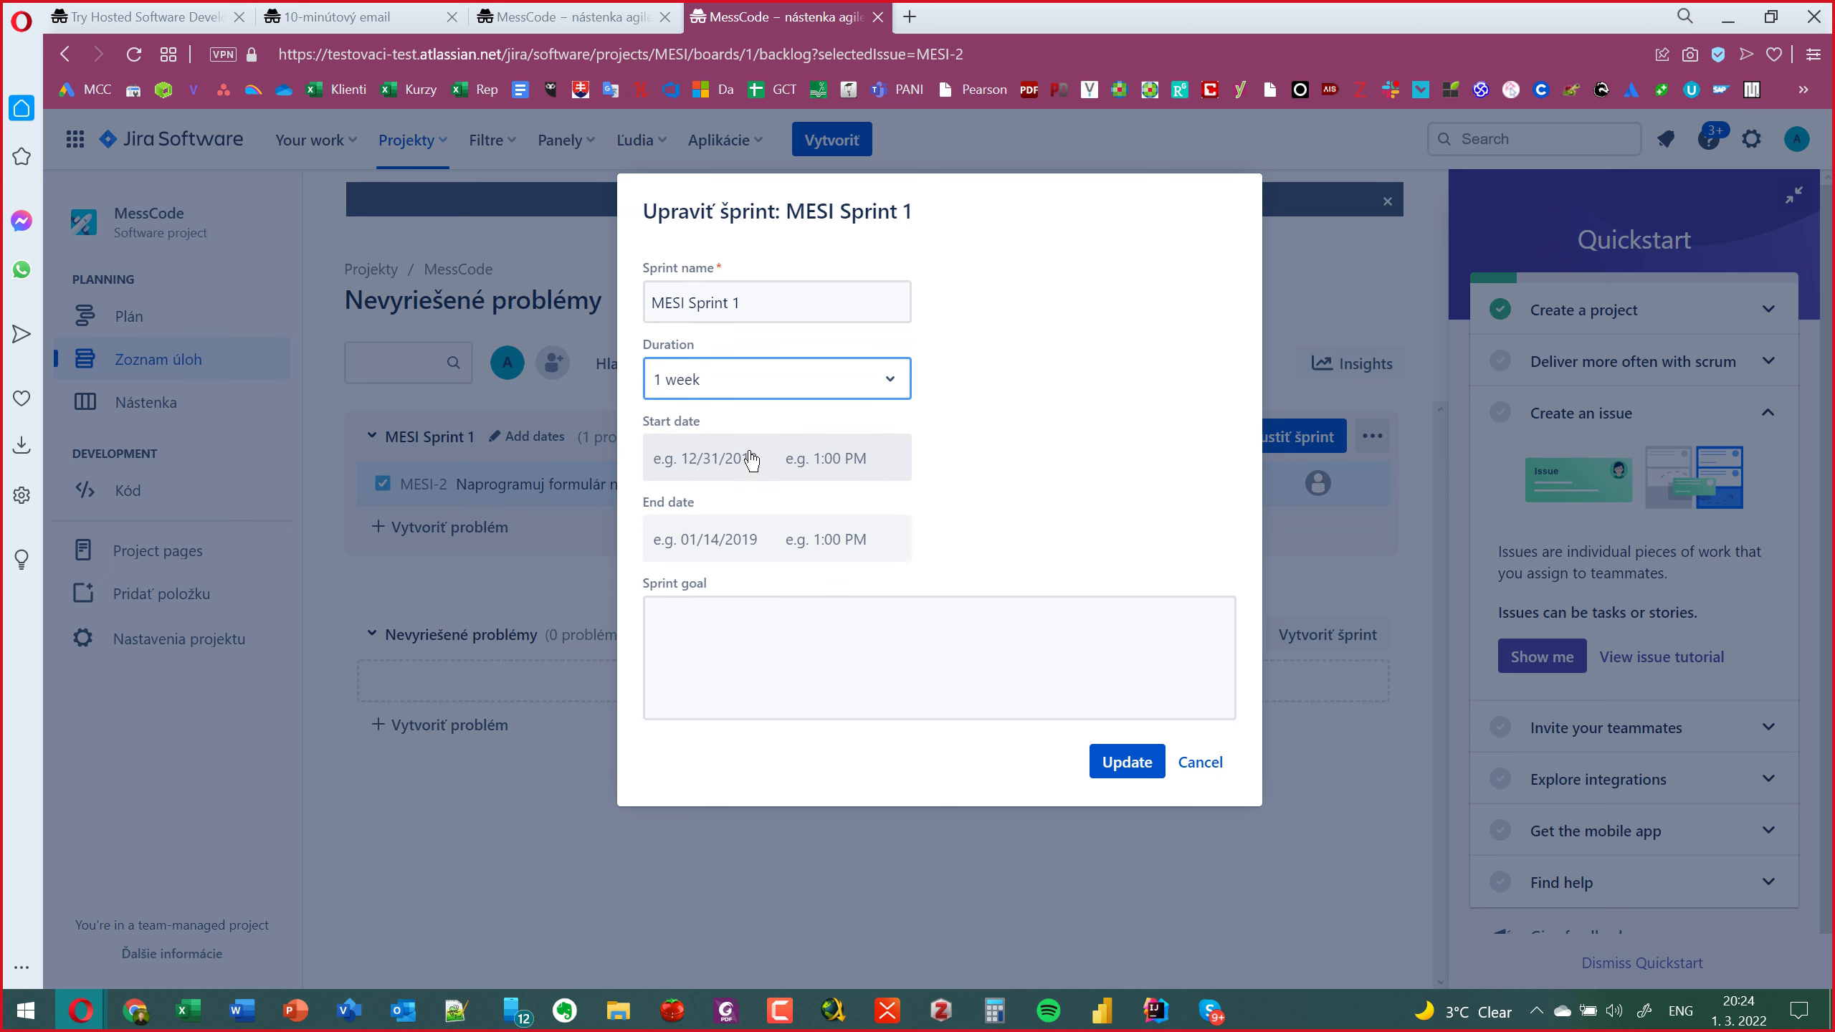
left_click(842, 464)
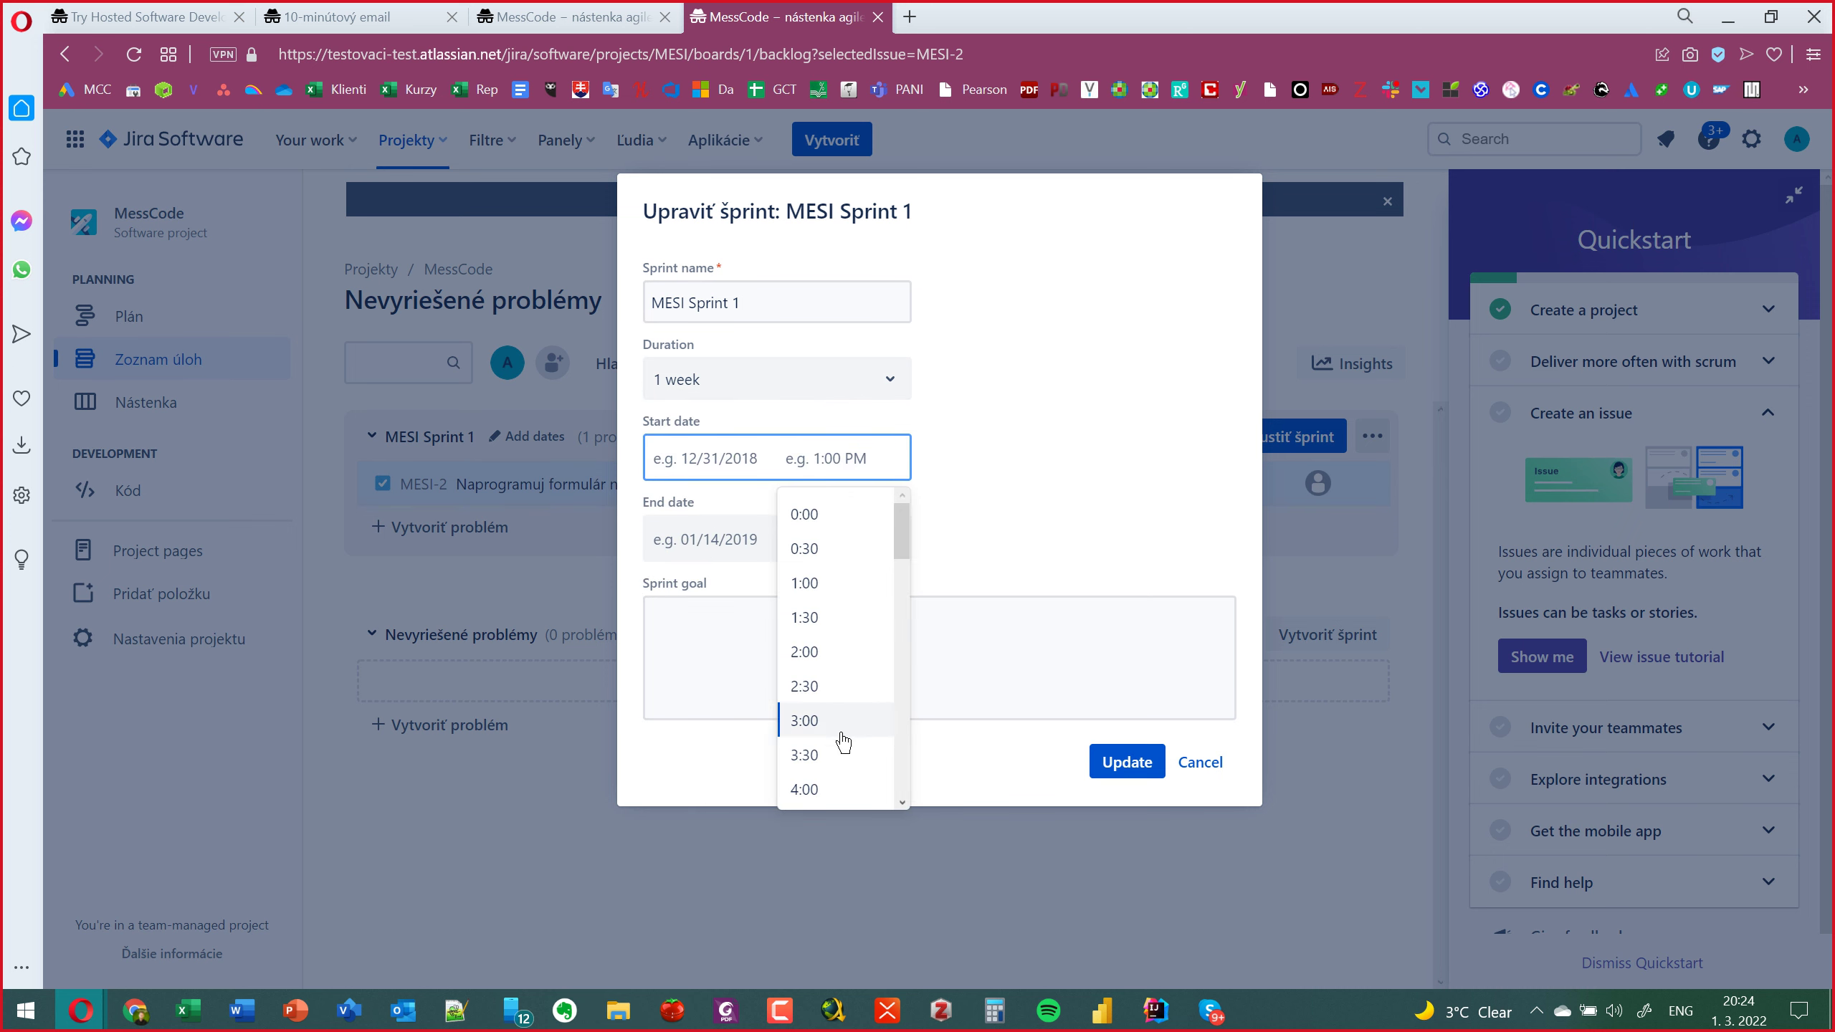
scroll(831, 614, "down", 5)
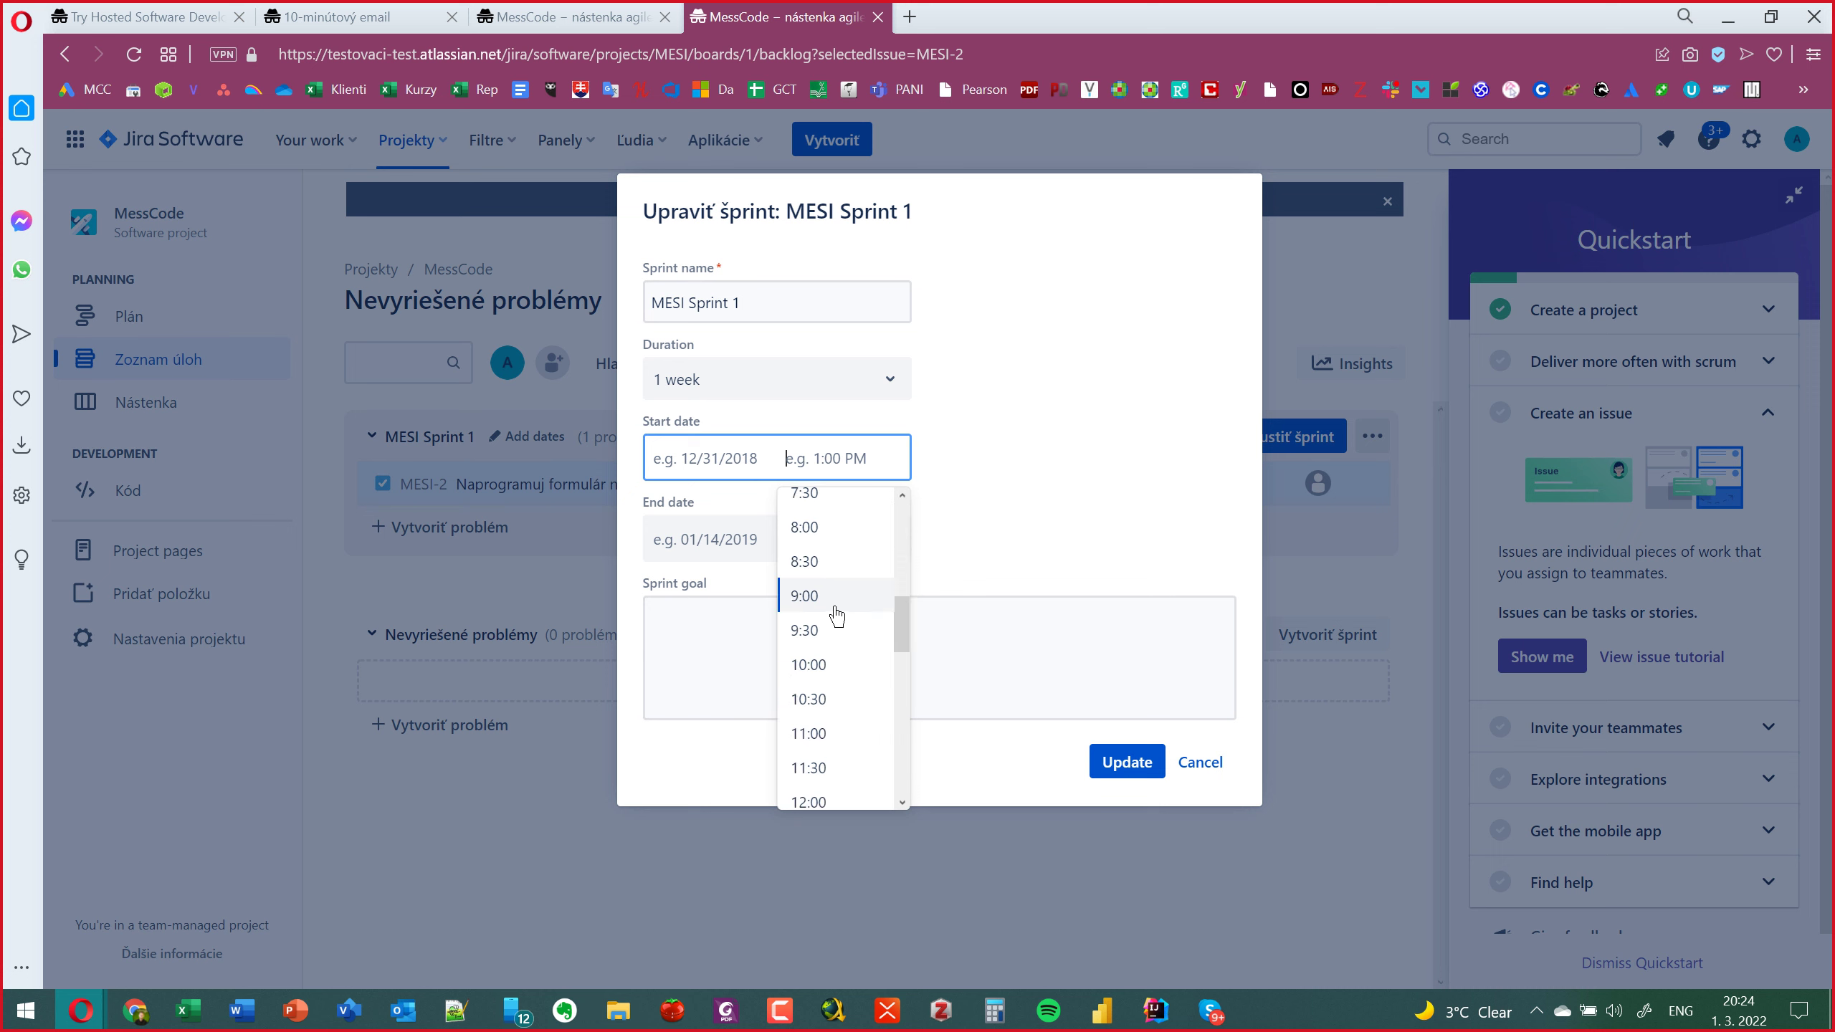
left_click(830, 661)
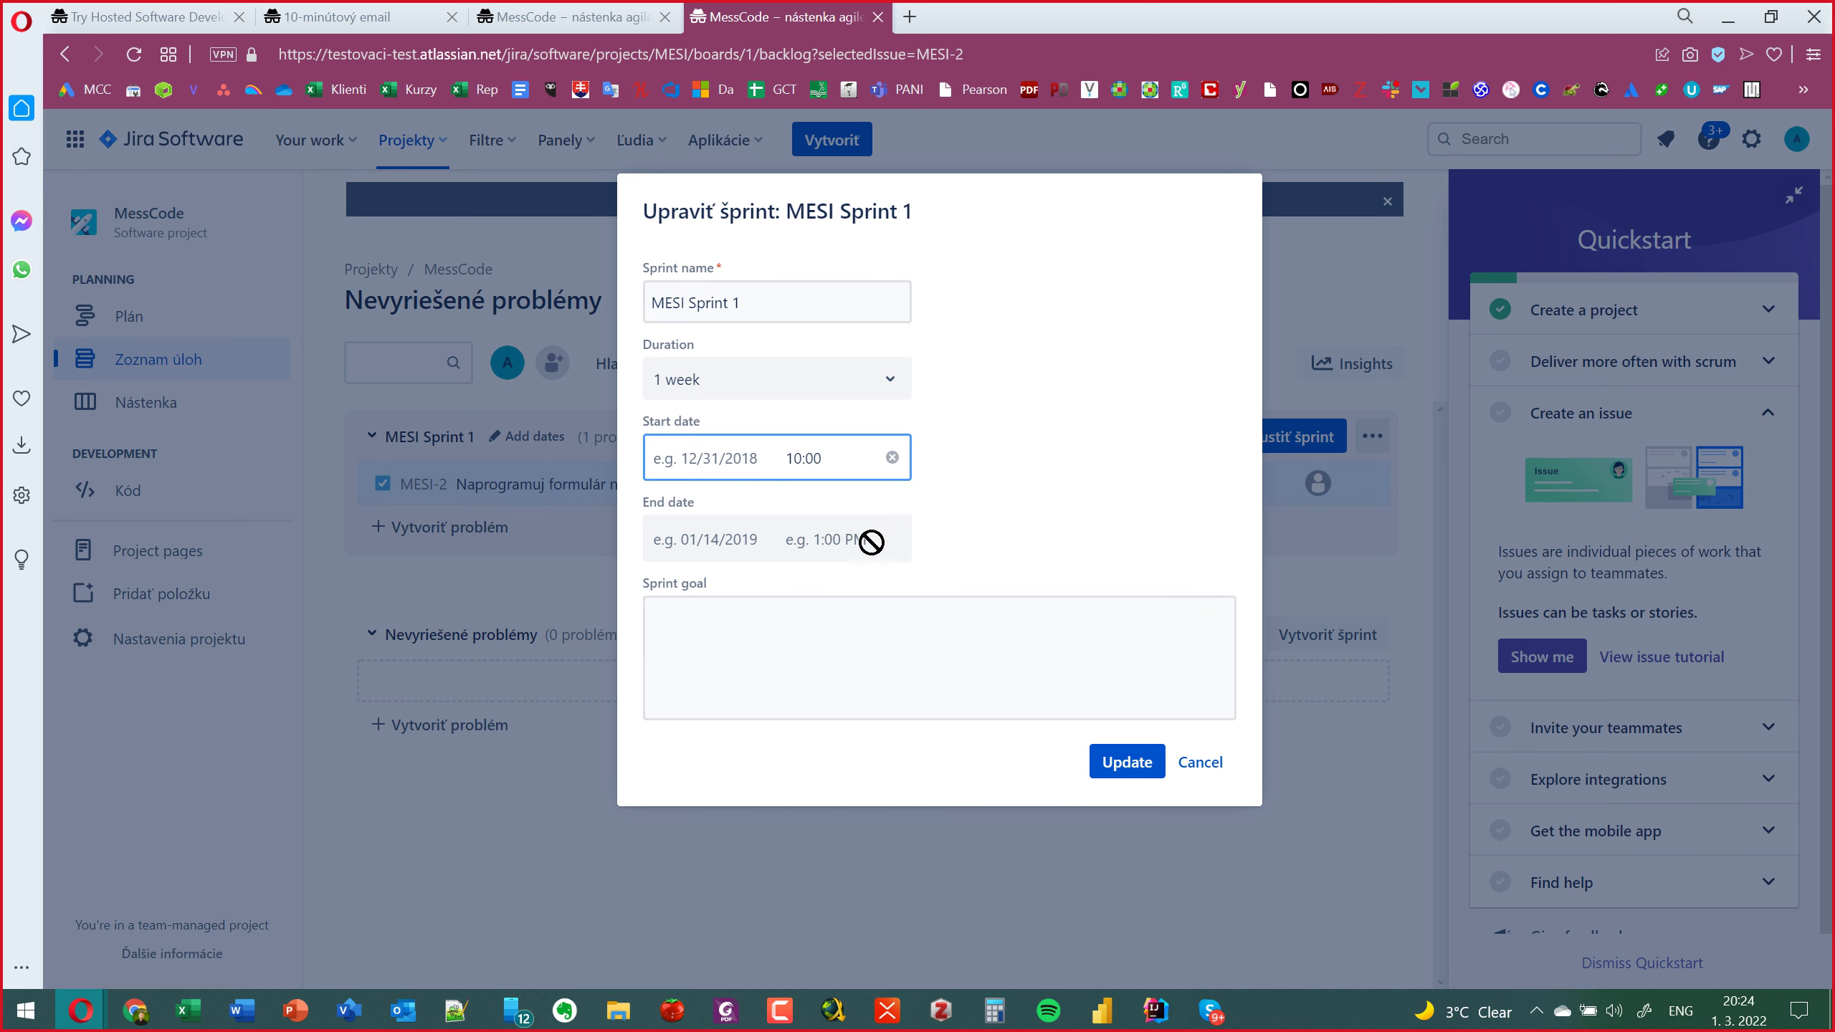
left_click(839, 625)
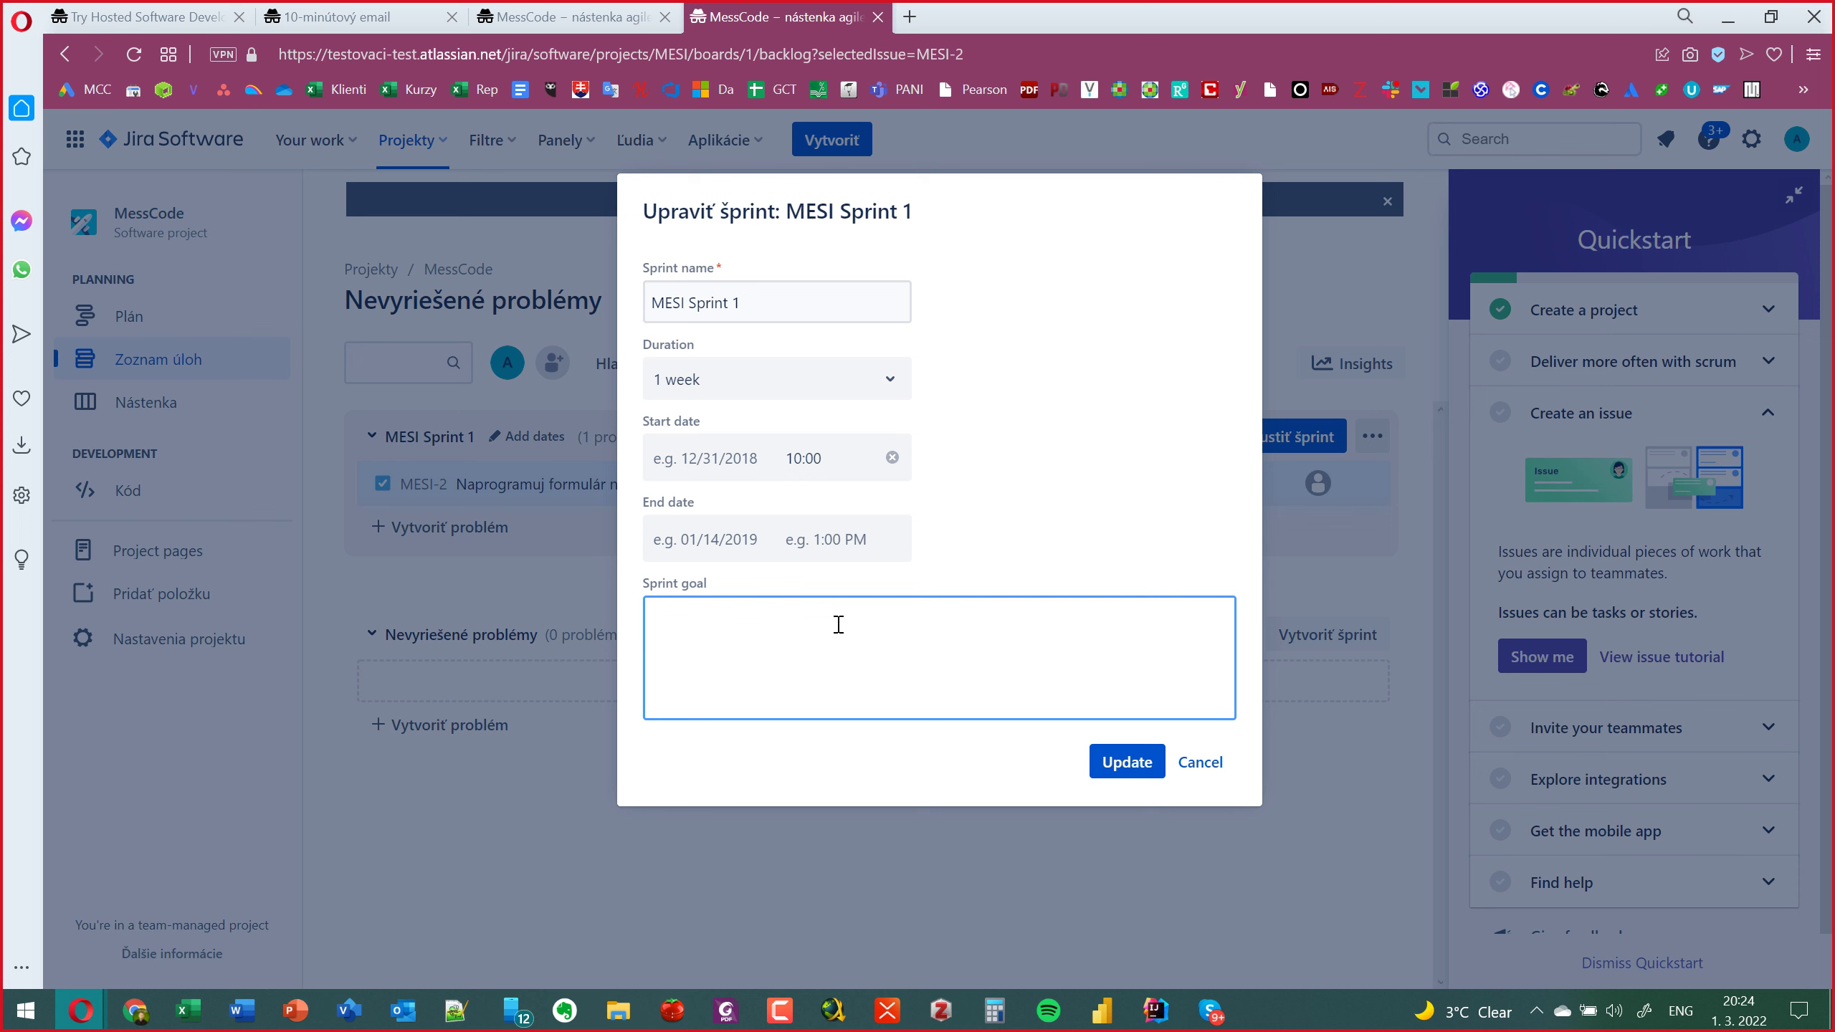
left_click(1126, 762)
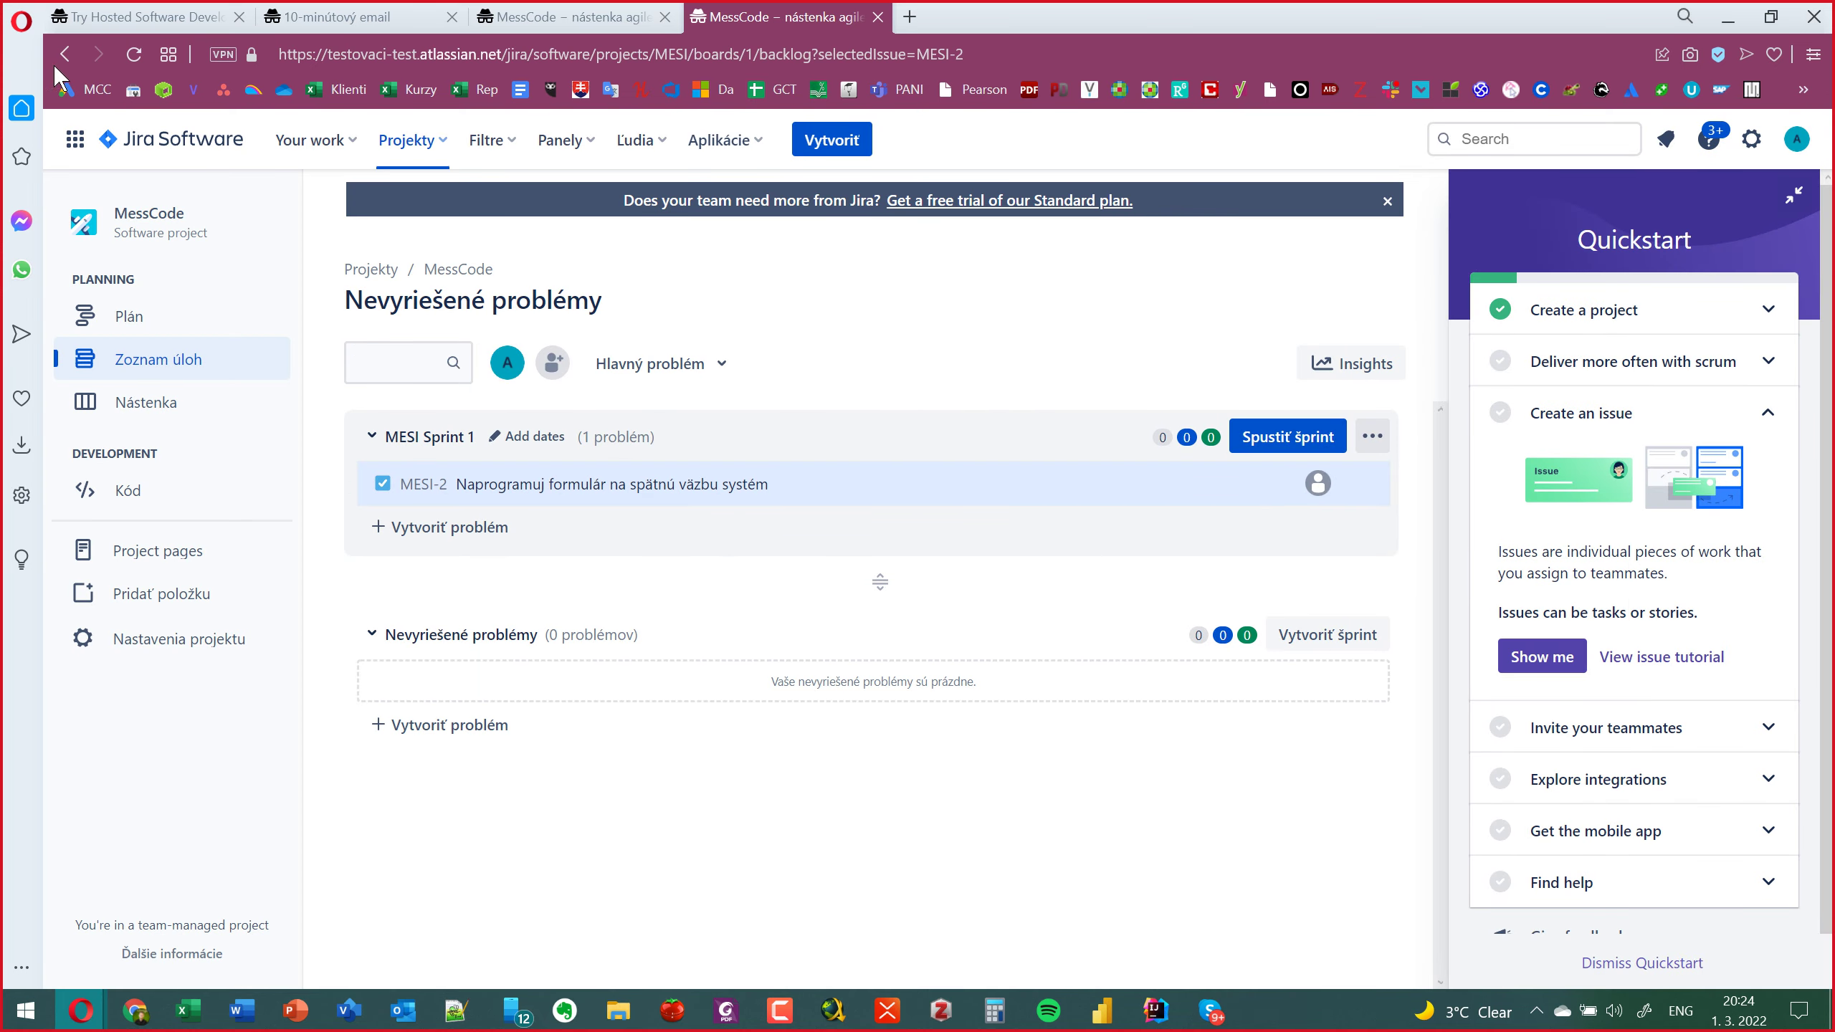
Reload the backlog, close the MESI-2 panel, and start MESI Sprint 1.
left_click(135, 57)
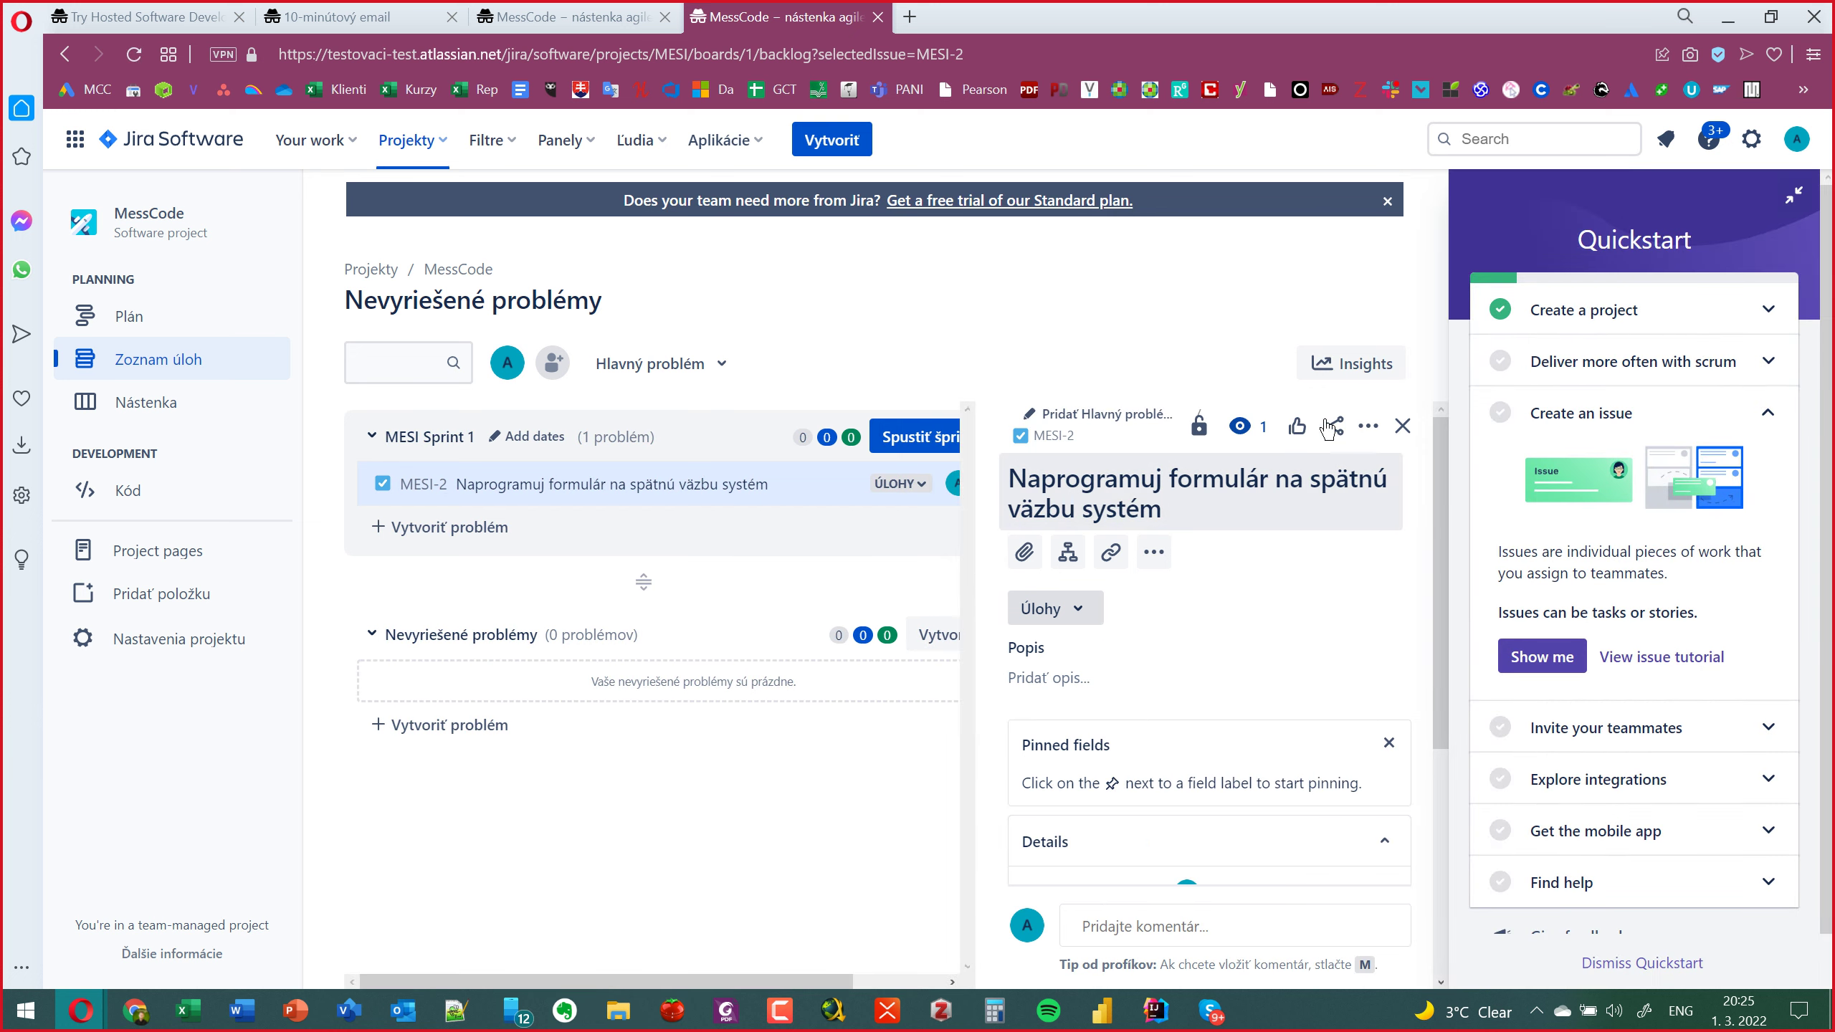
left_click(1399, 427)
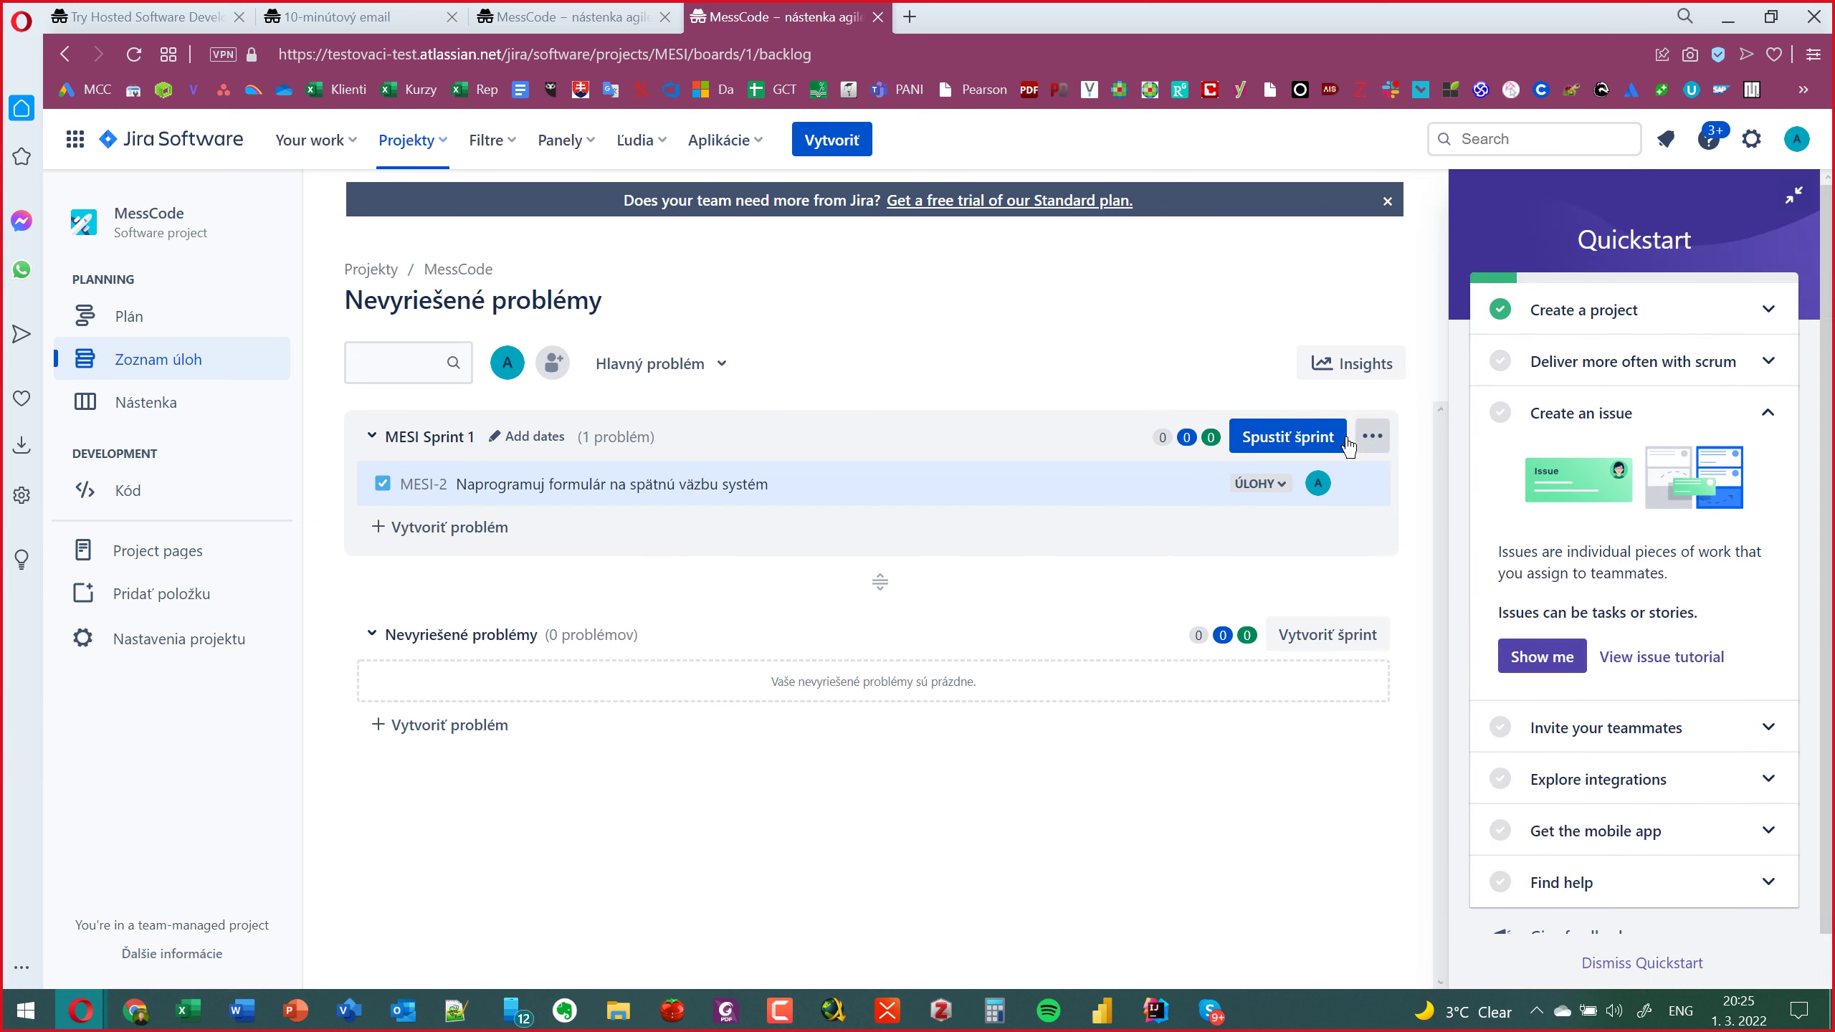
left_click(1302, 438)
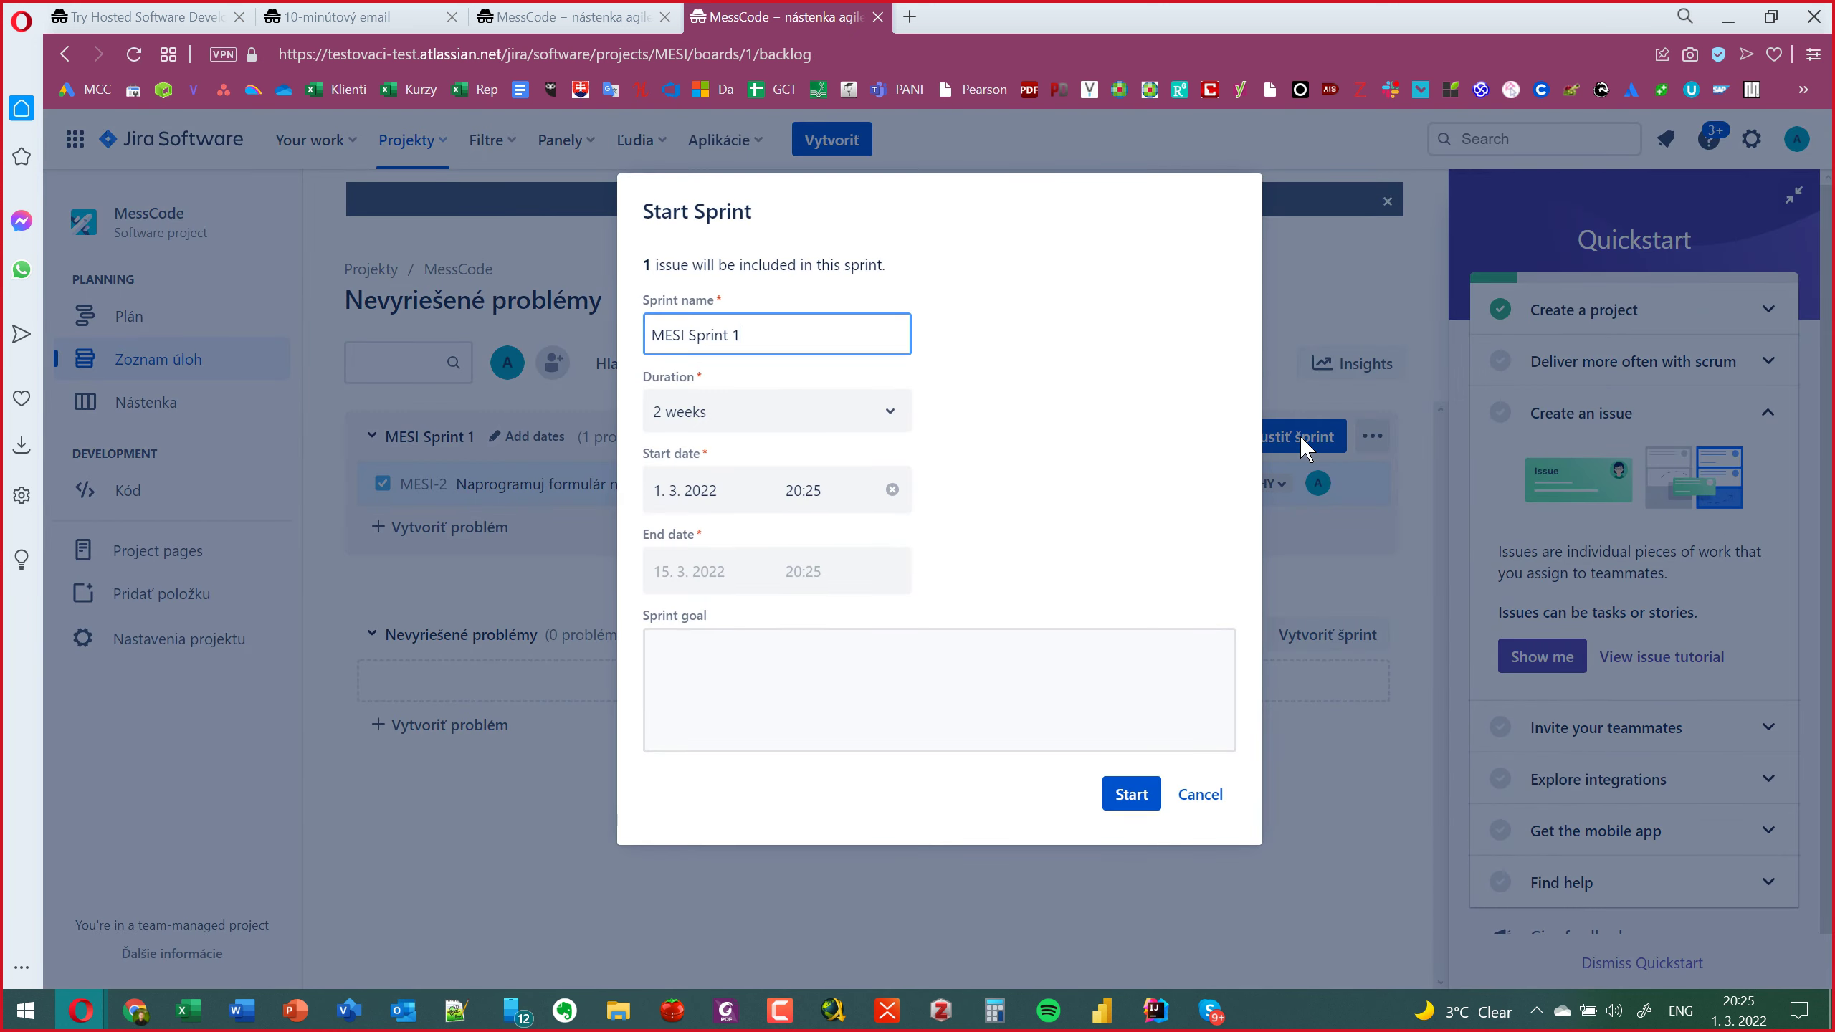
left_click(1131, 794)
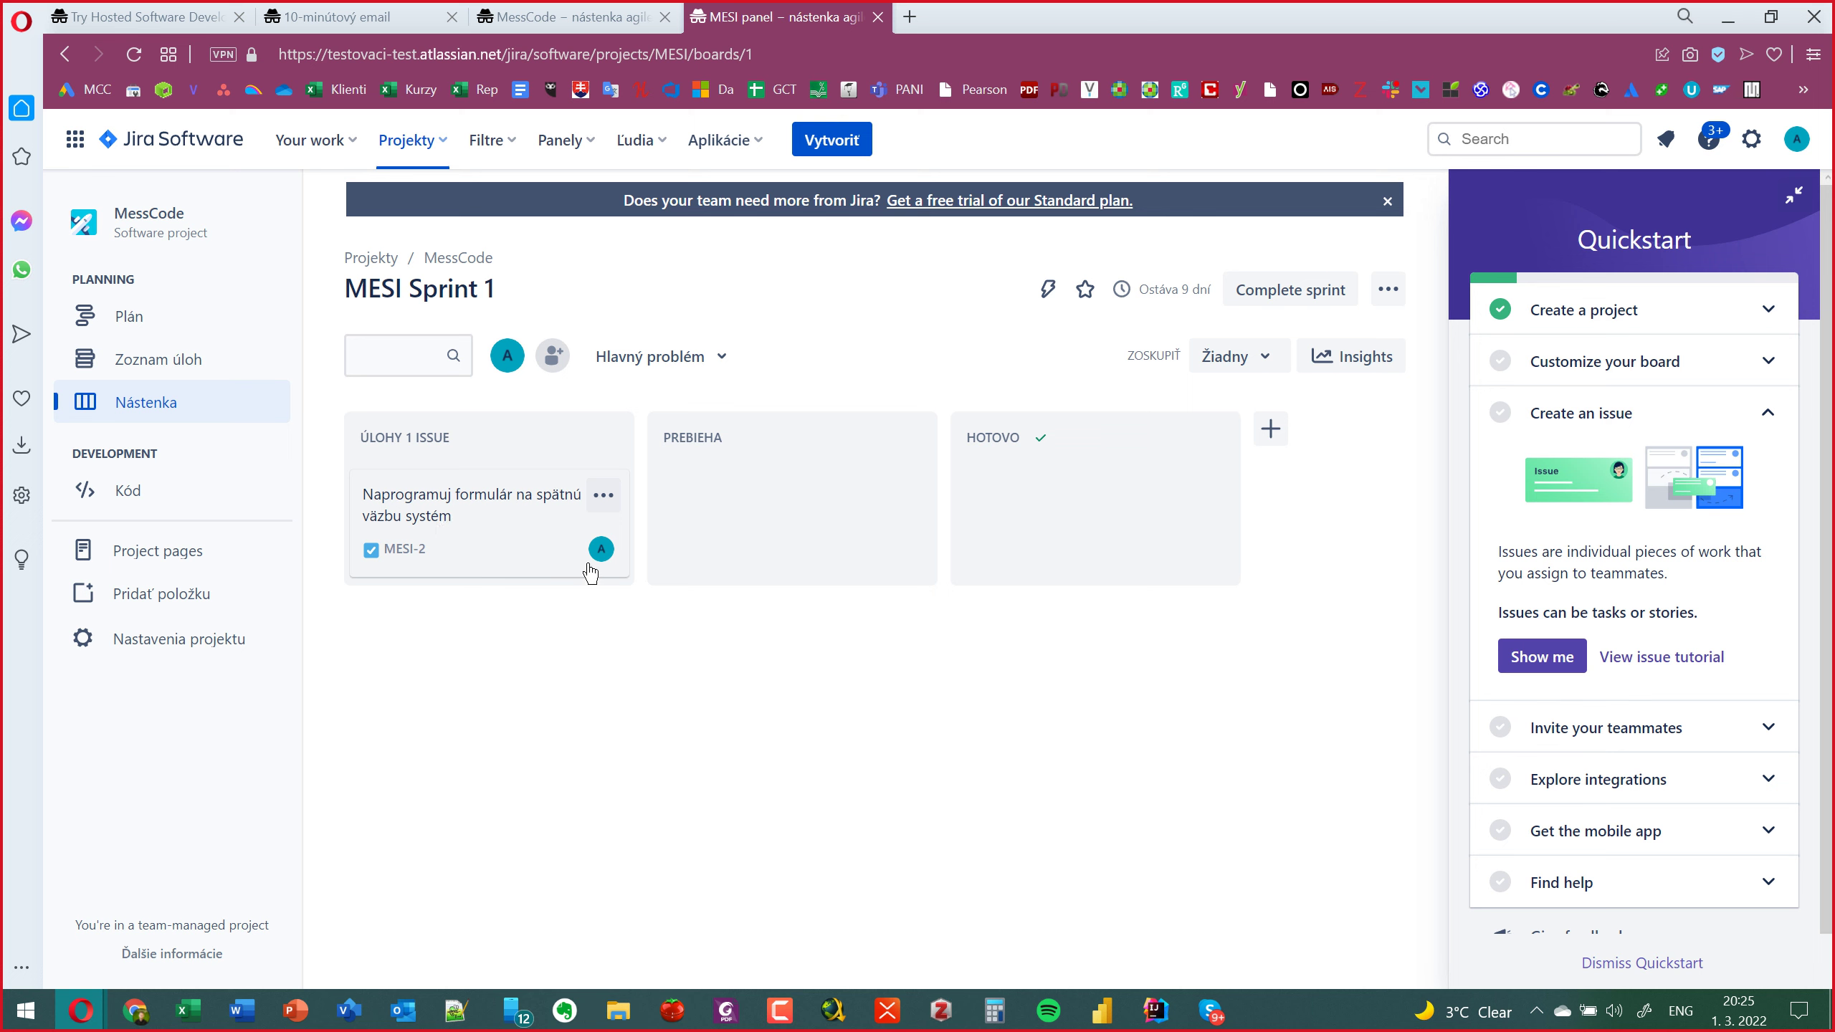
Move the MESI-2 card into the Prebieha column, then go to the Plán roadmap.
left_click_drag(460, 505, 766, 506)
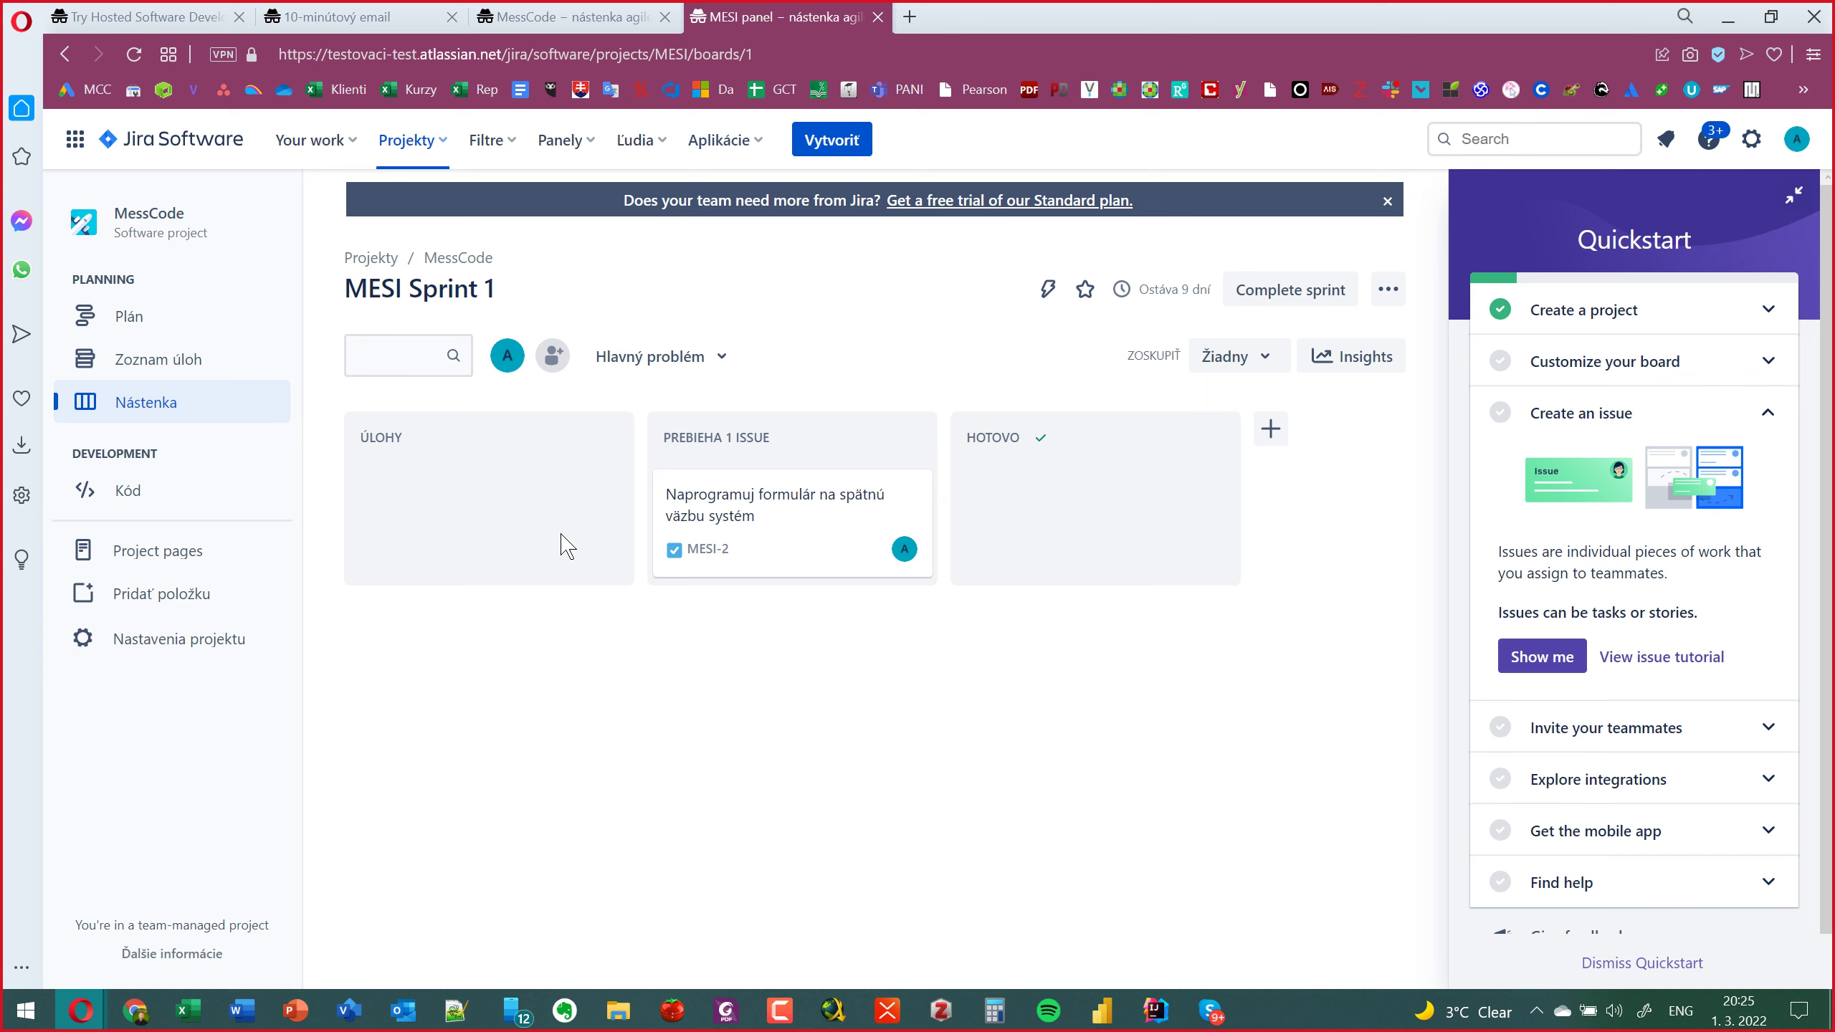
left_click_drag(750, 514, 757, 506)
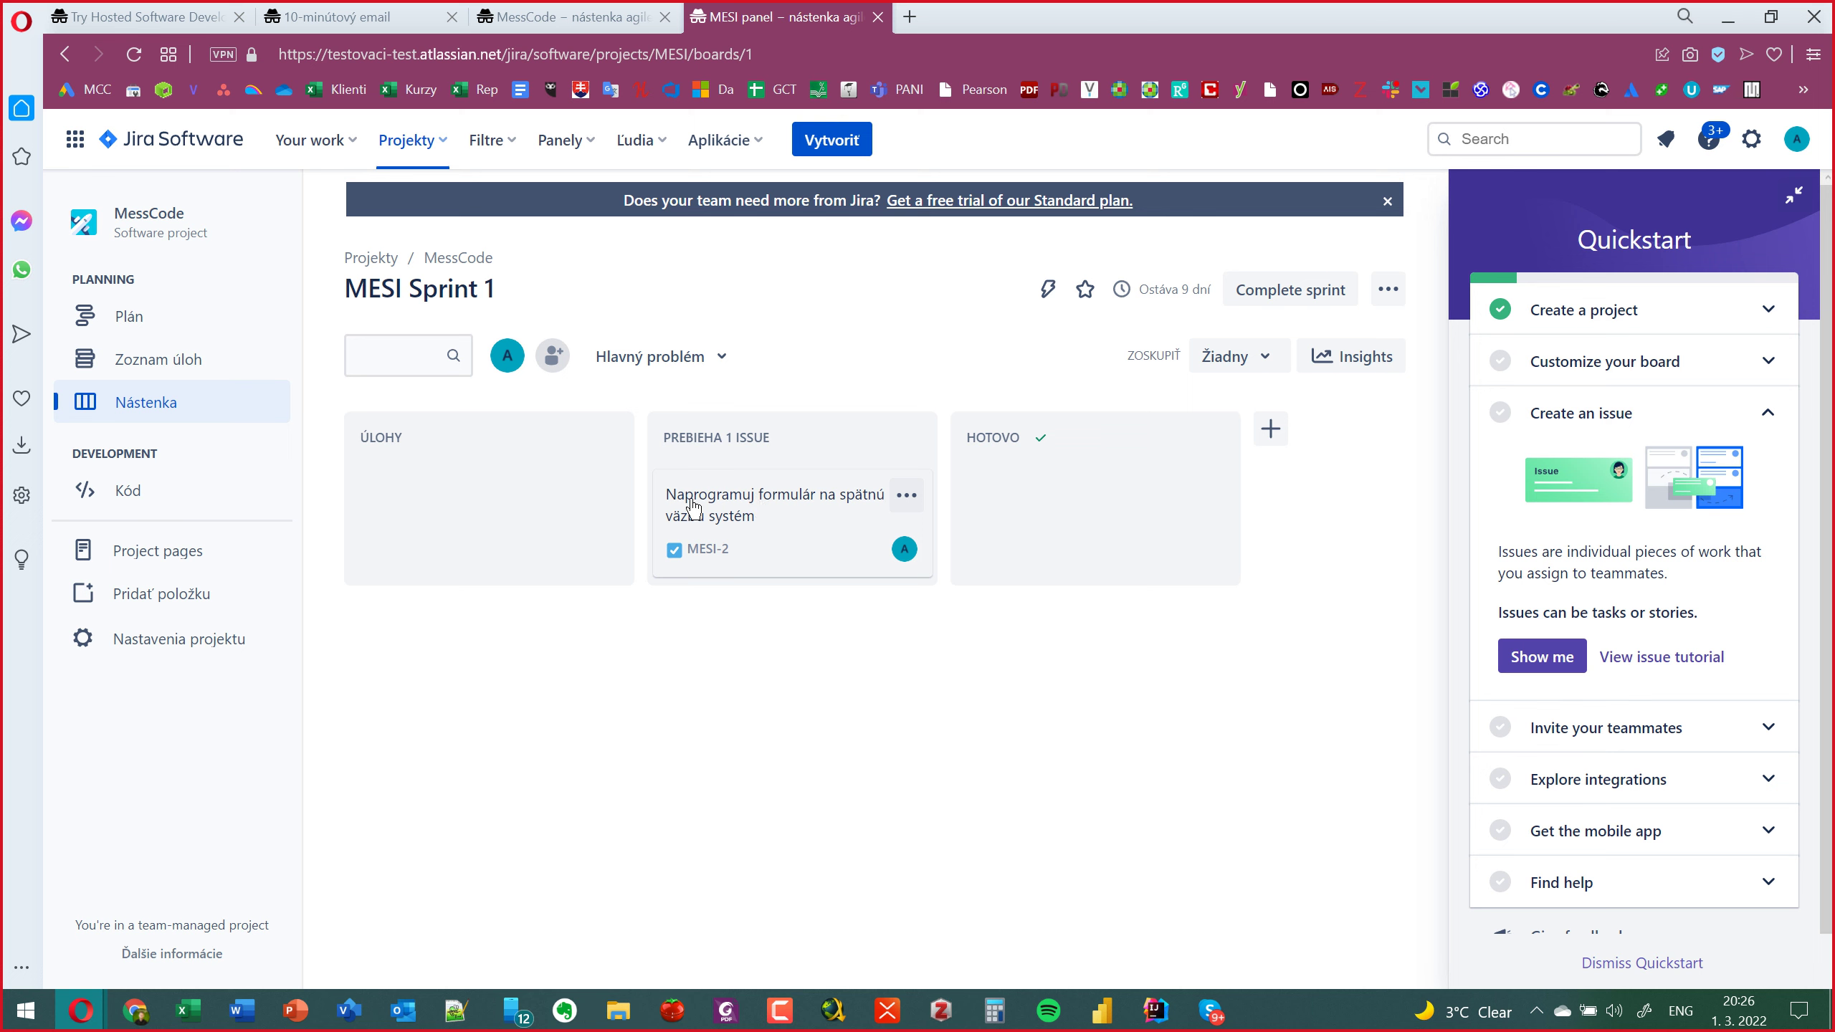
left_click(99, 320)
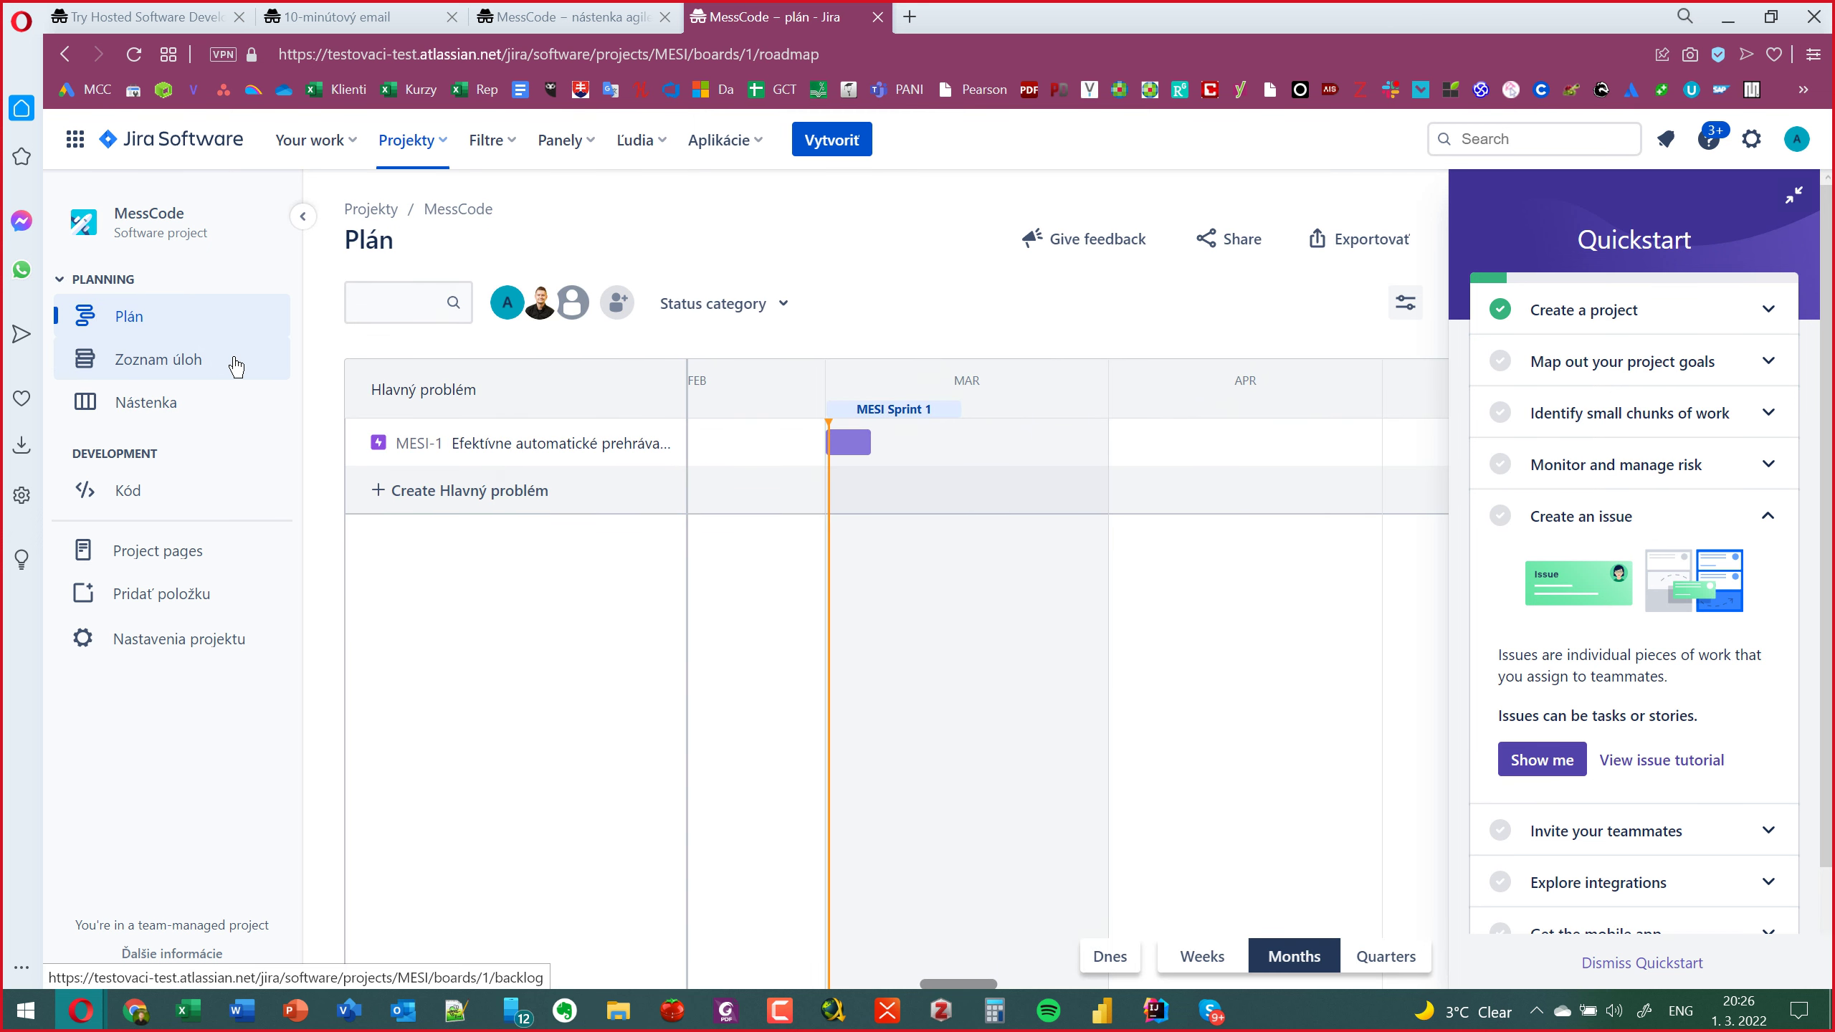
Check the roadmap's Status category filter, then return to the MessCode backlog (Zoznam úloh).
left_click(789, 313)
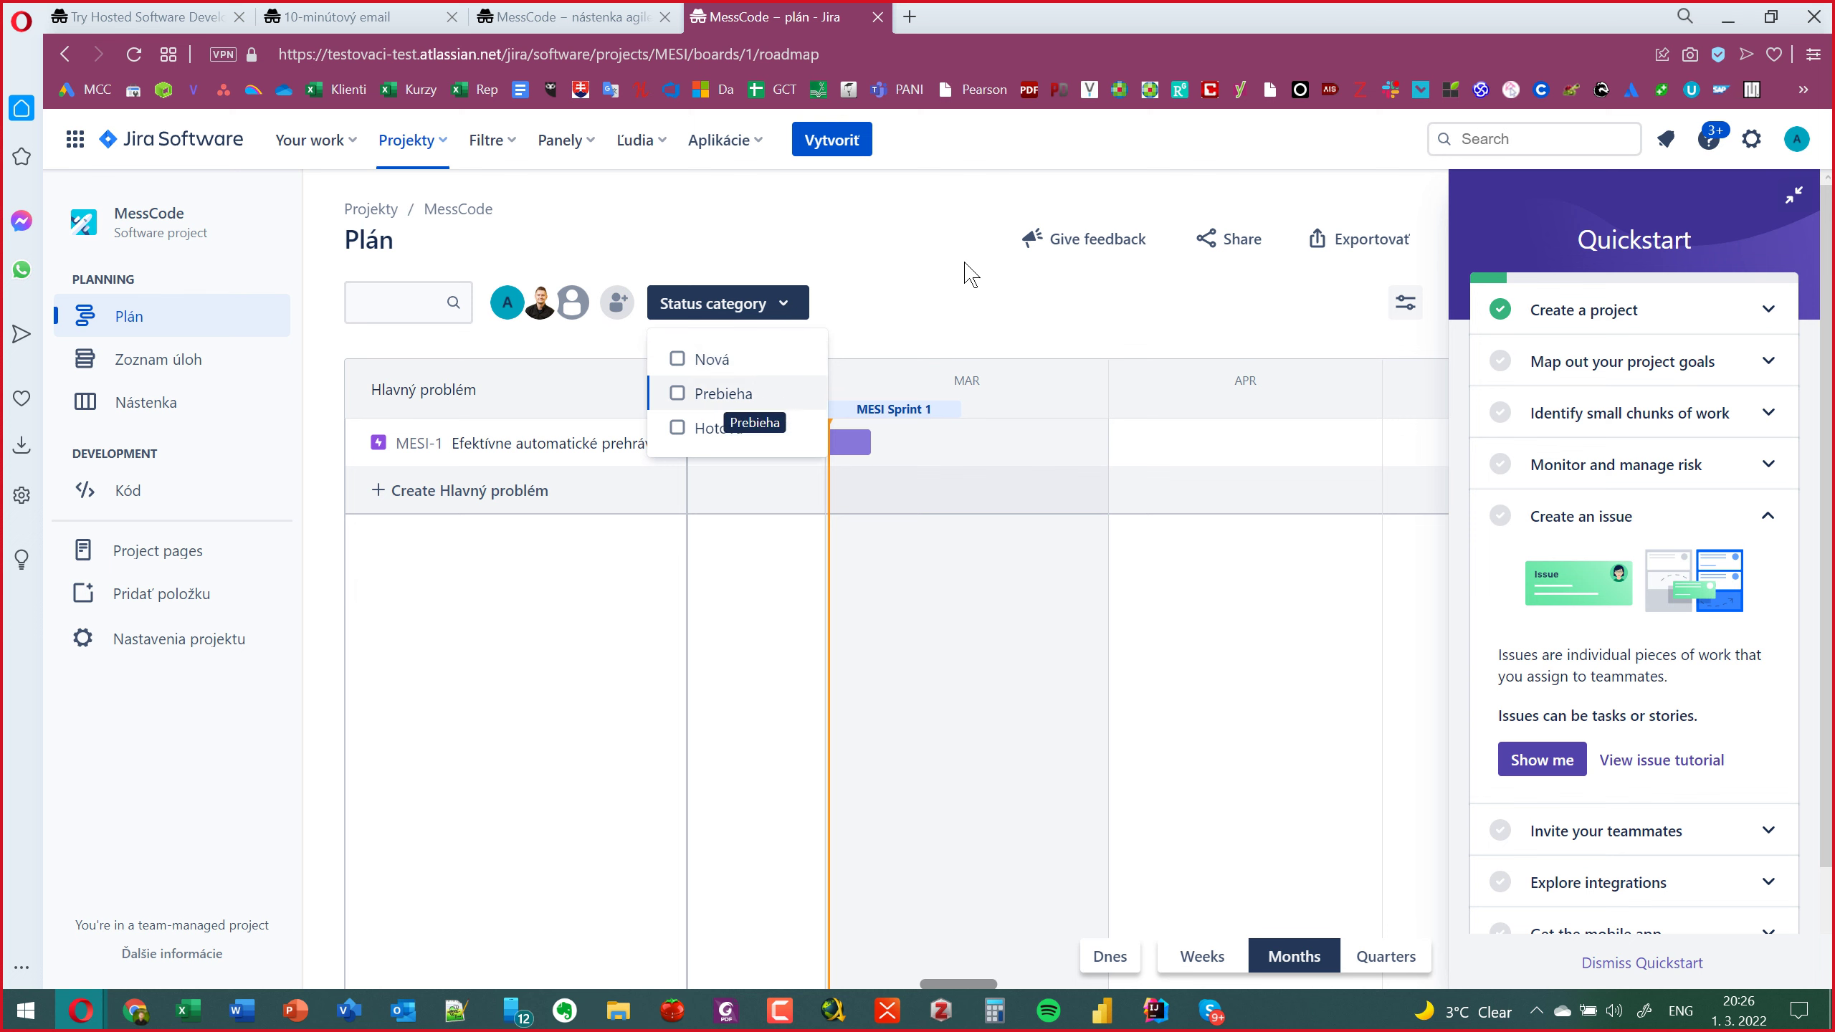
left_click(961, 307)
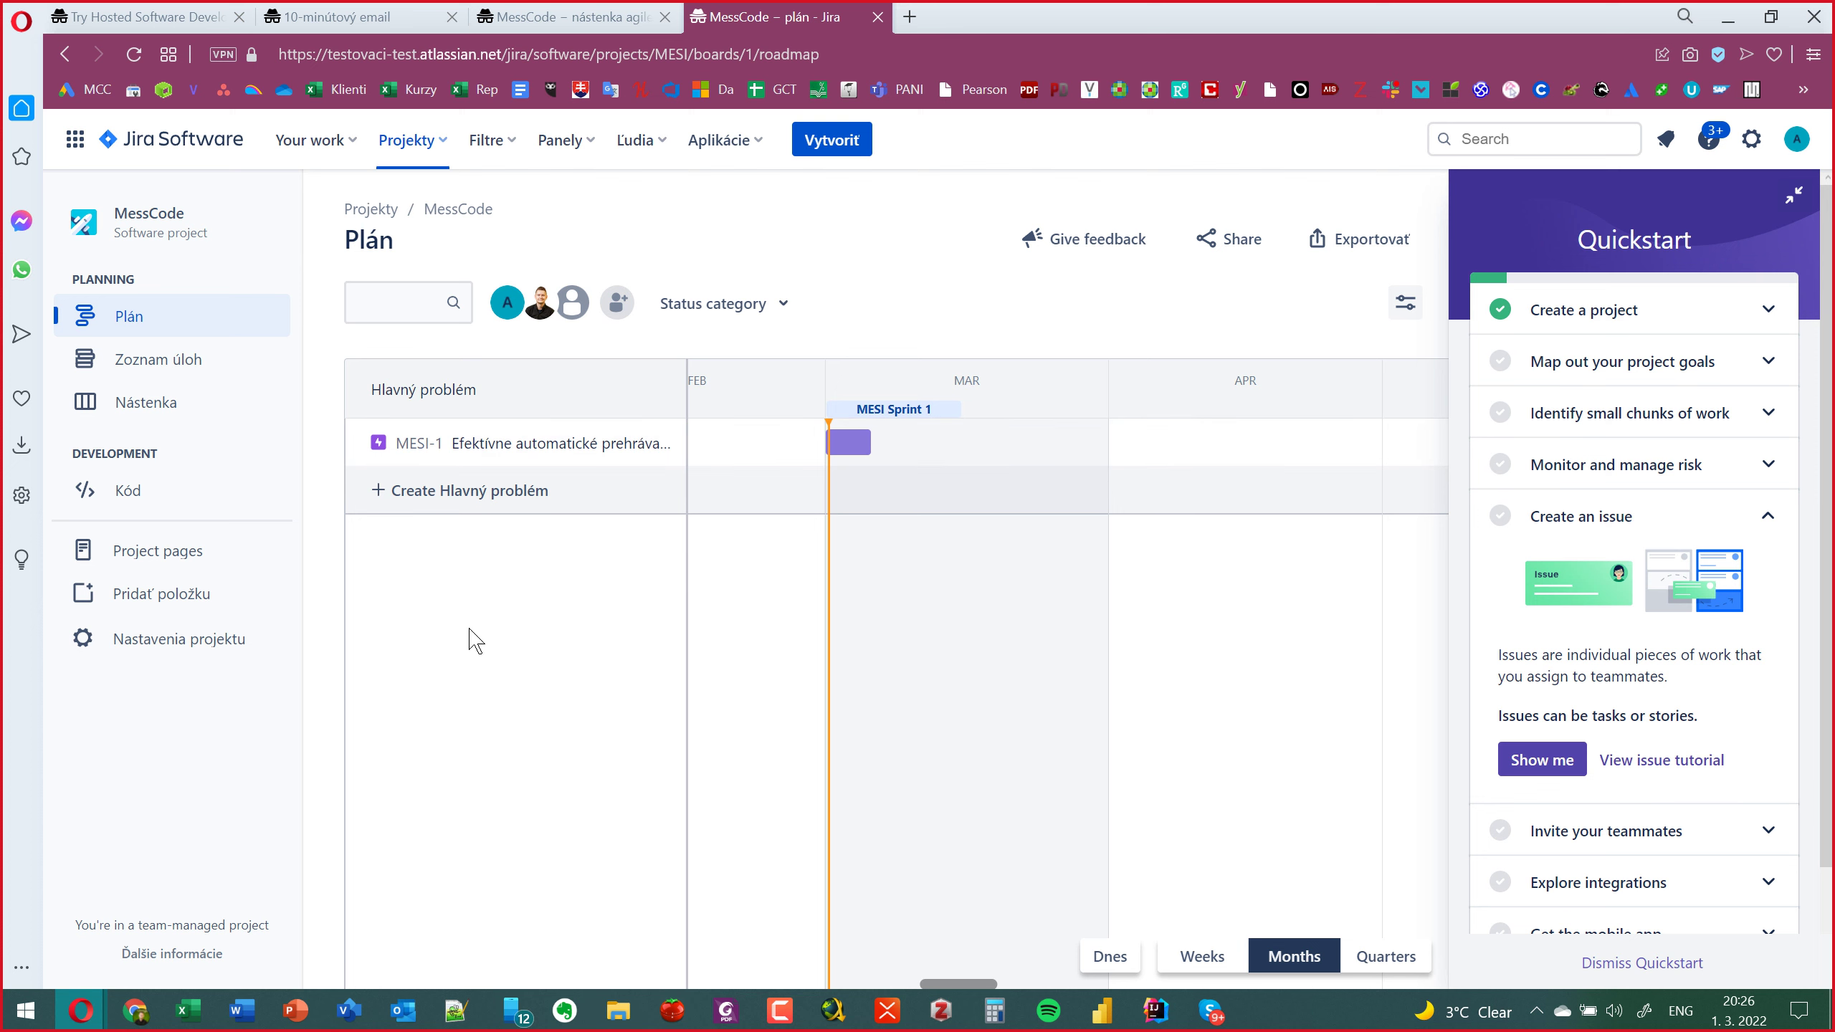
left_click(159, 367)
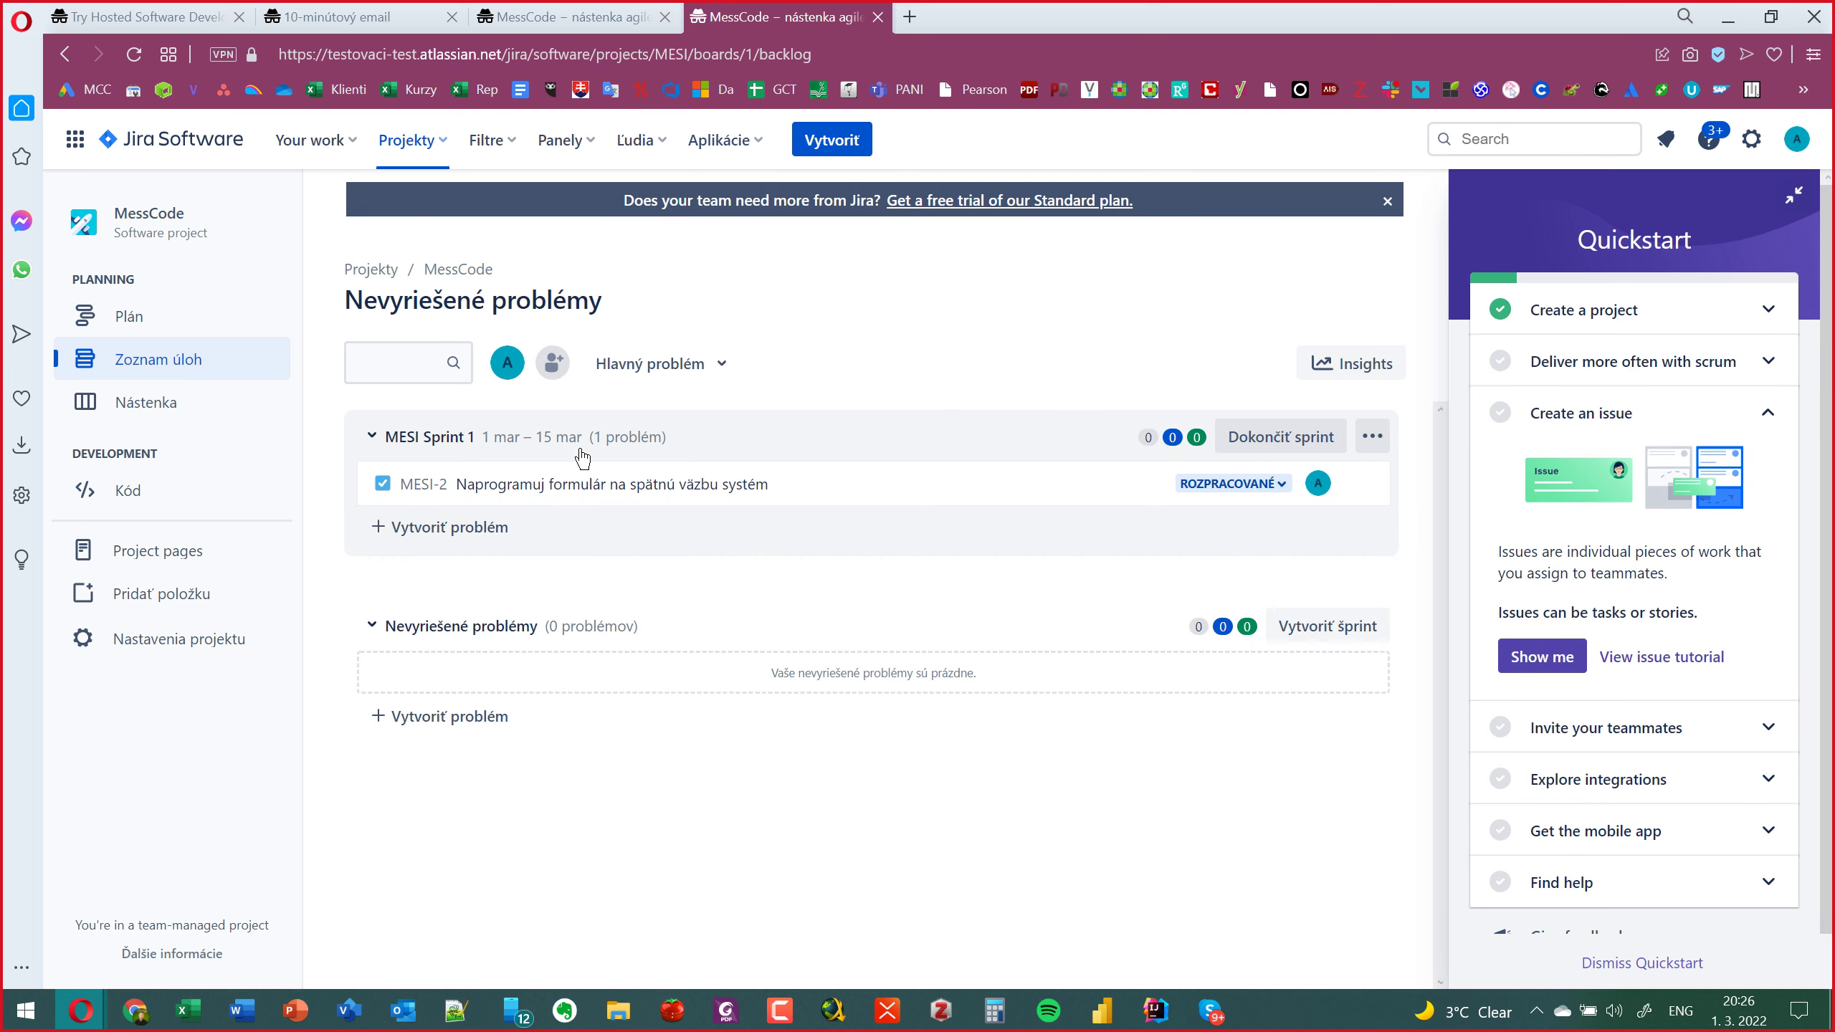
Open the Nástenka board for MESI Sprint 1, where MESI-2 sits in Prebieha.
mouse_move(524, 471)
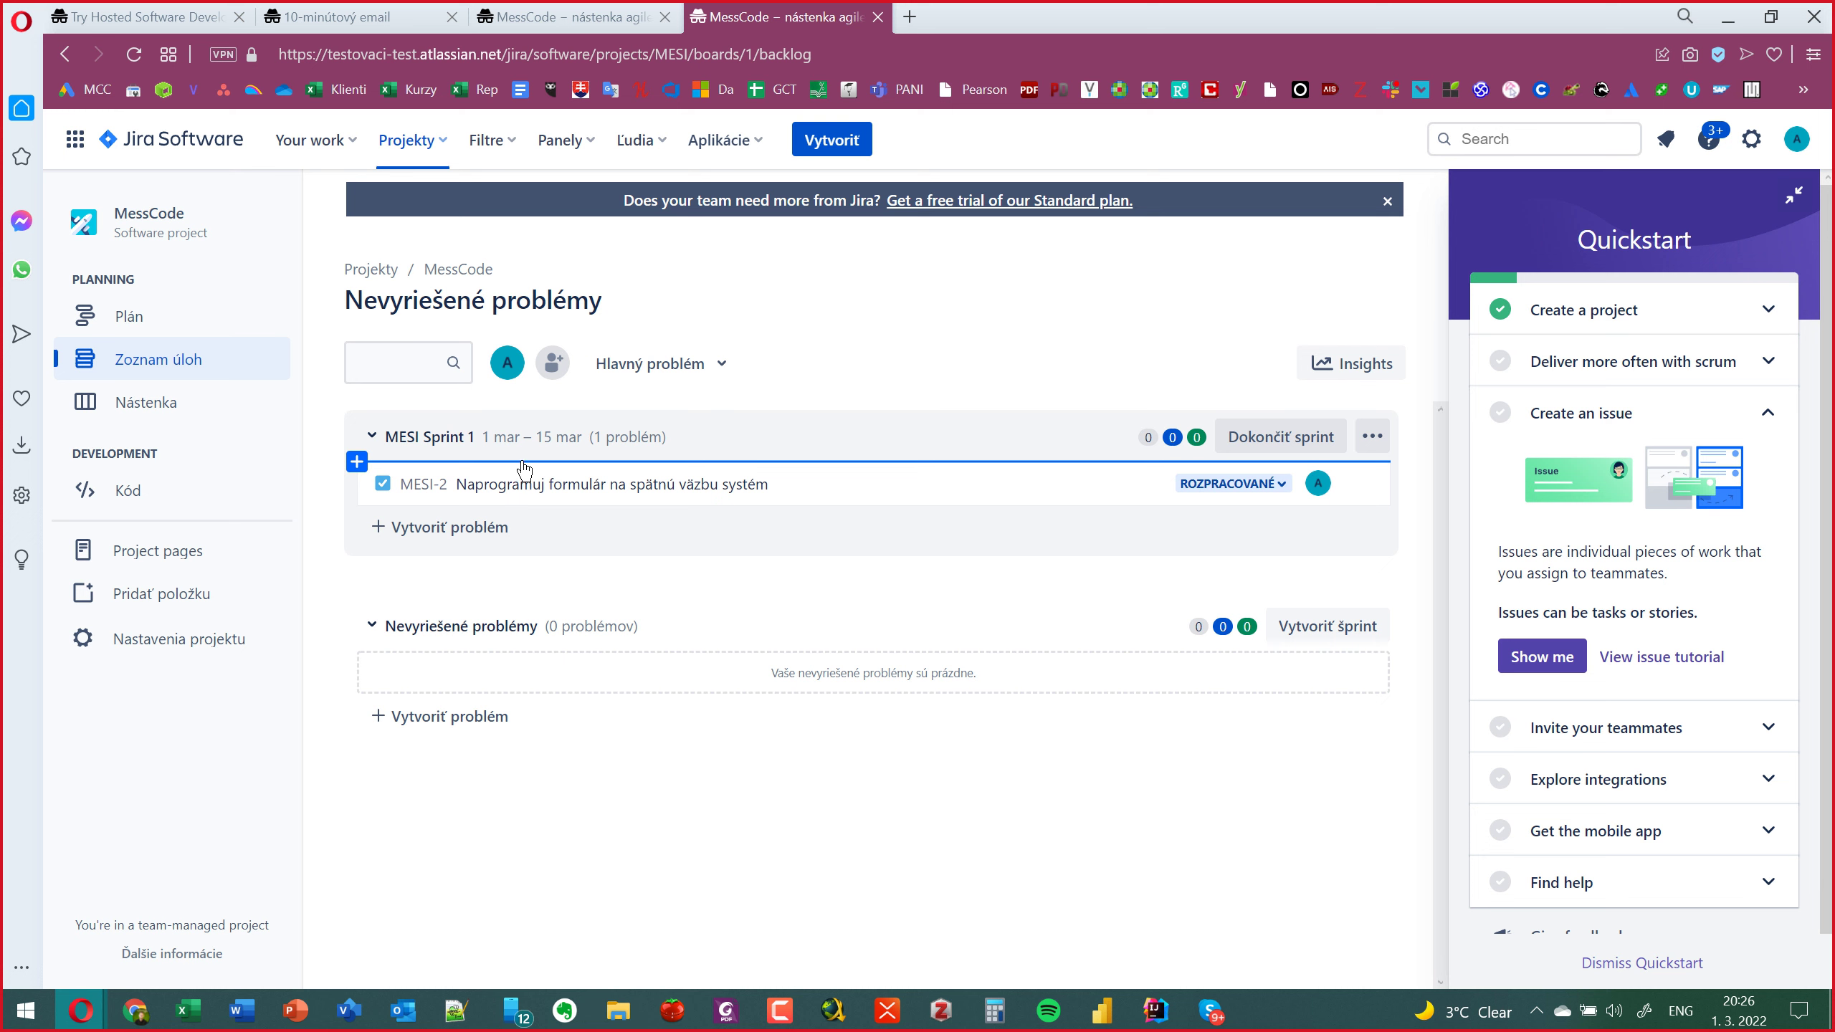
key("alt+Tab")
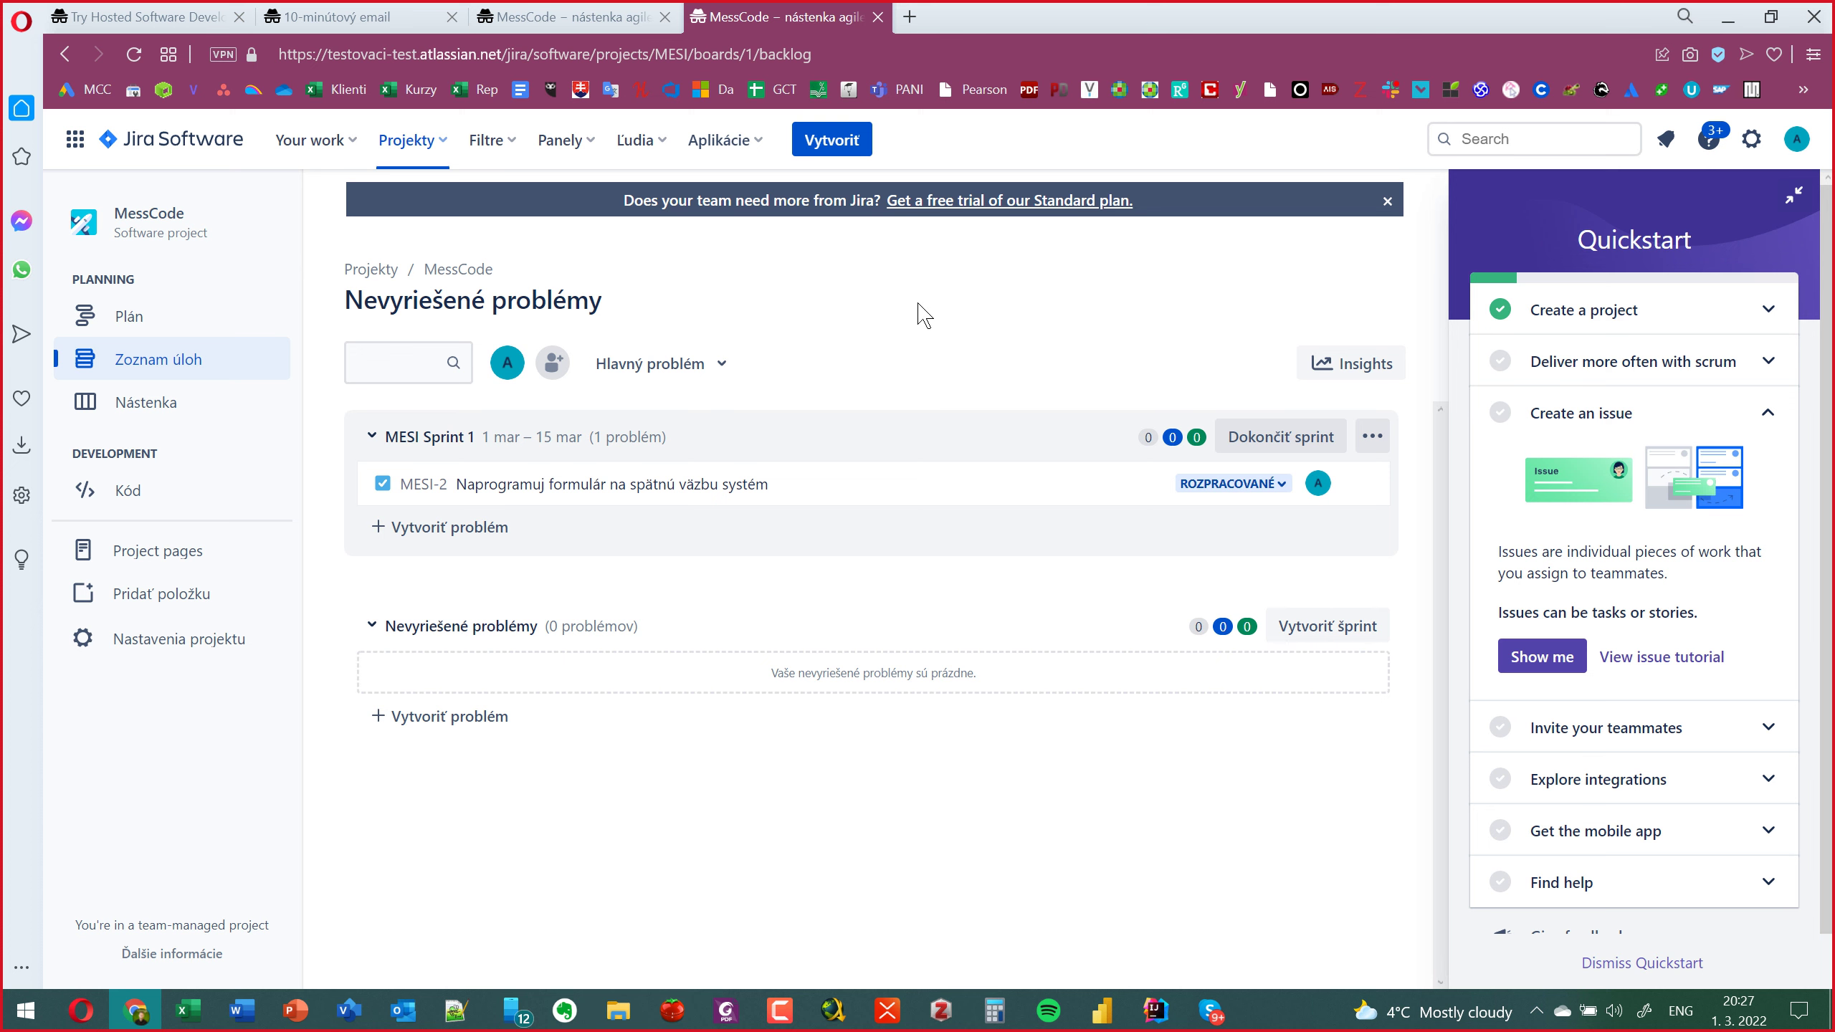
left_click(168, 423)
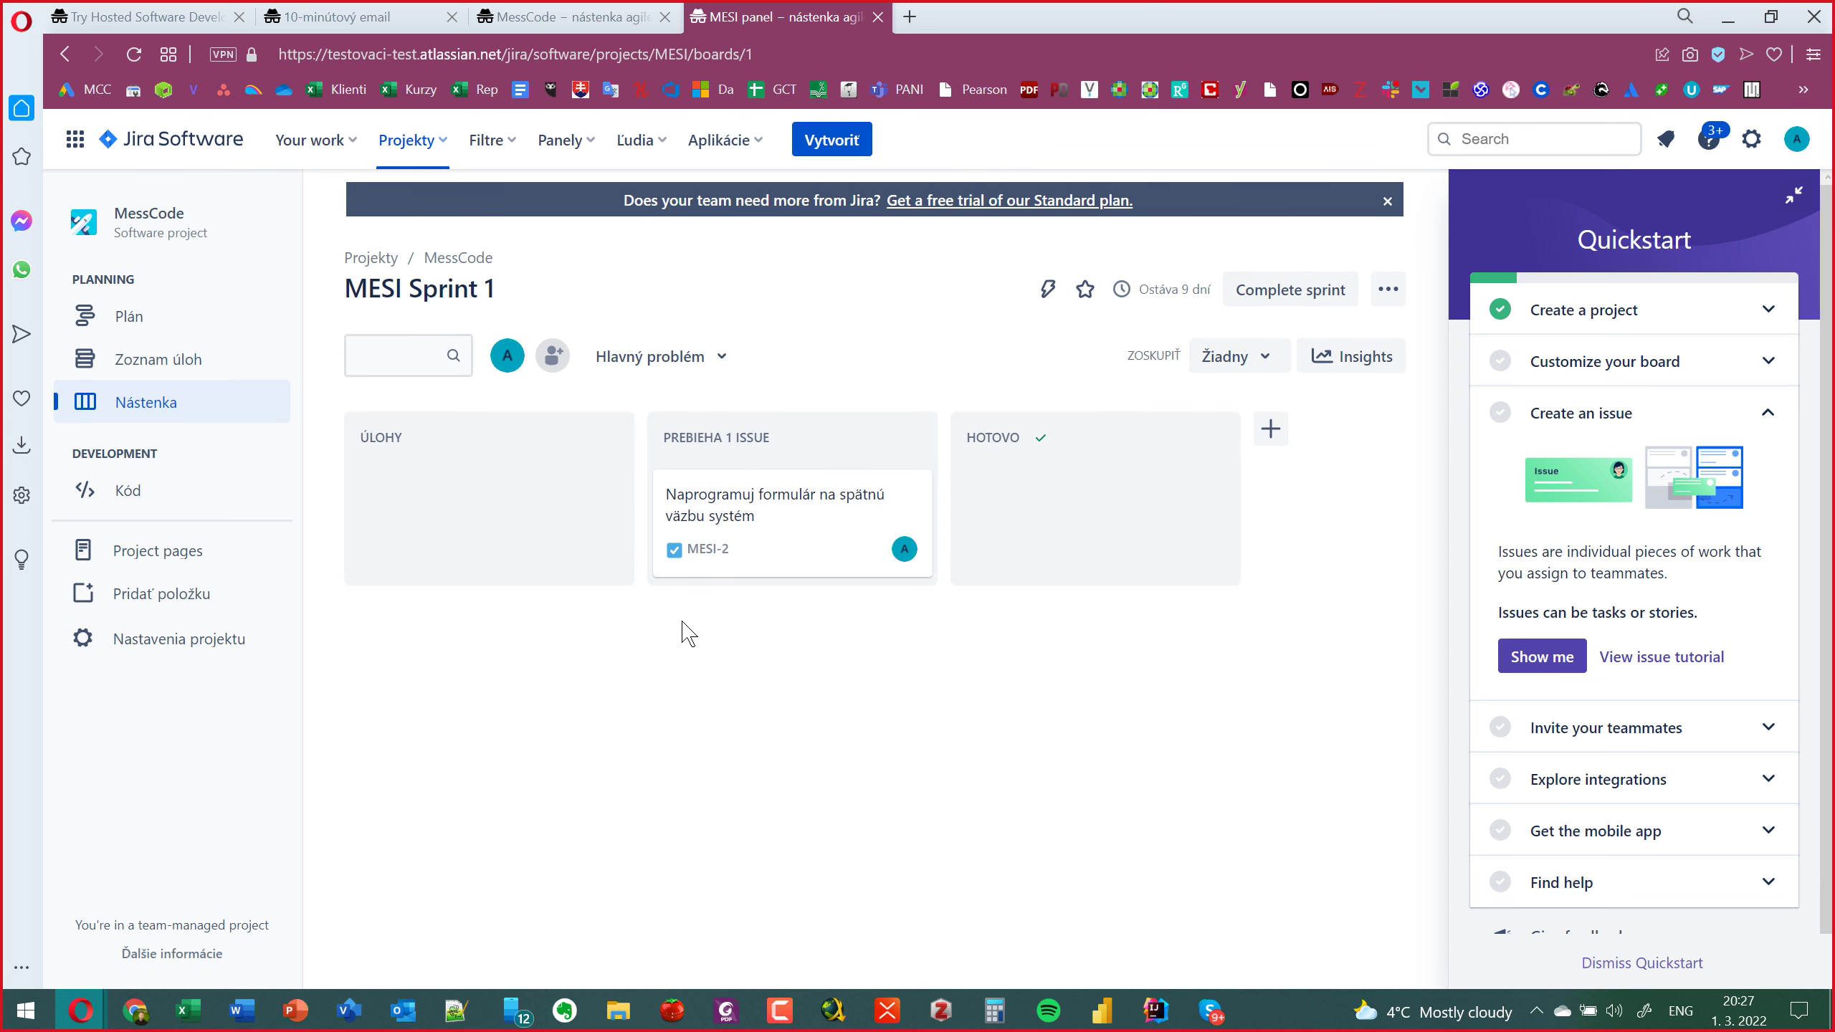
From the Kód page's other providers list, get the GitHub for Jira app, then return to Kód.
left_click(141, 506)
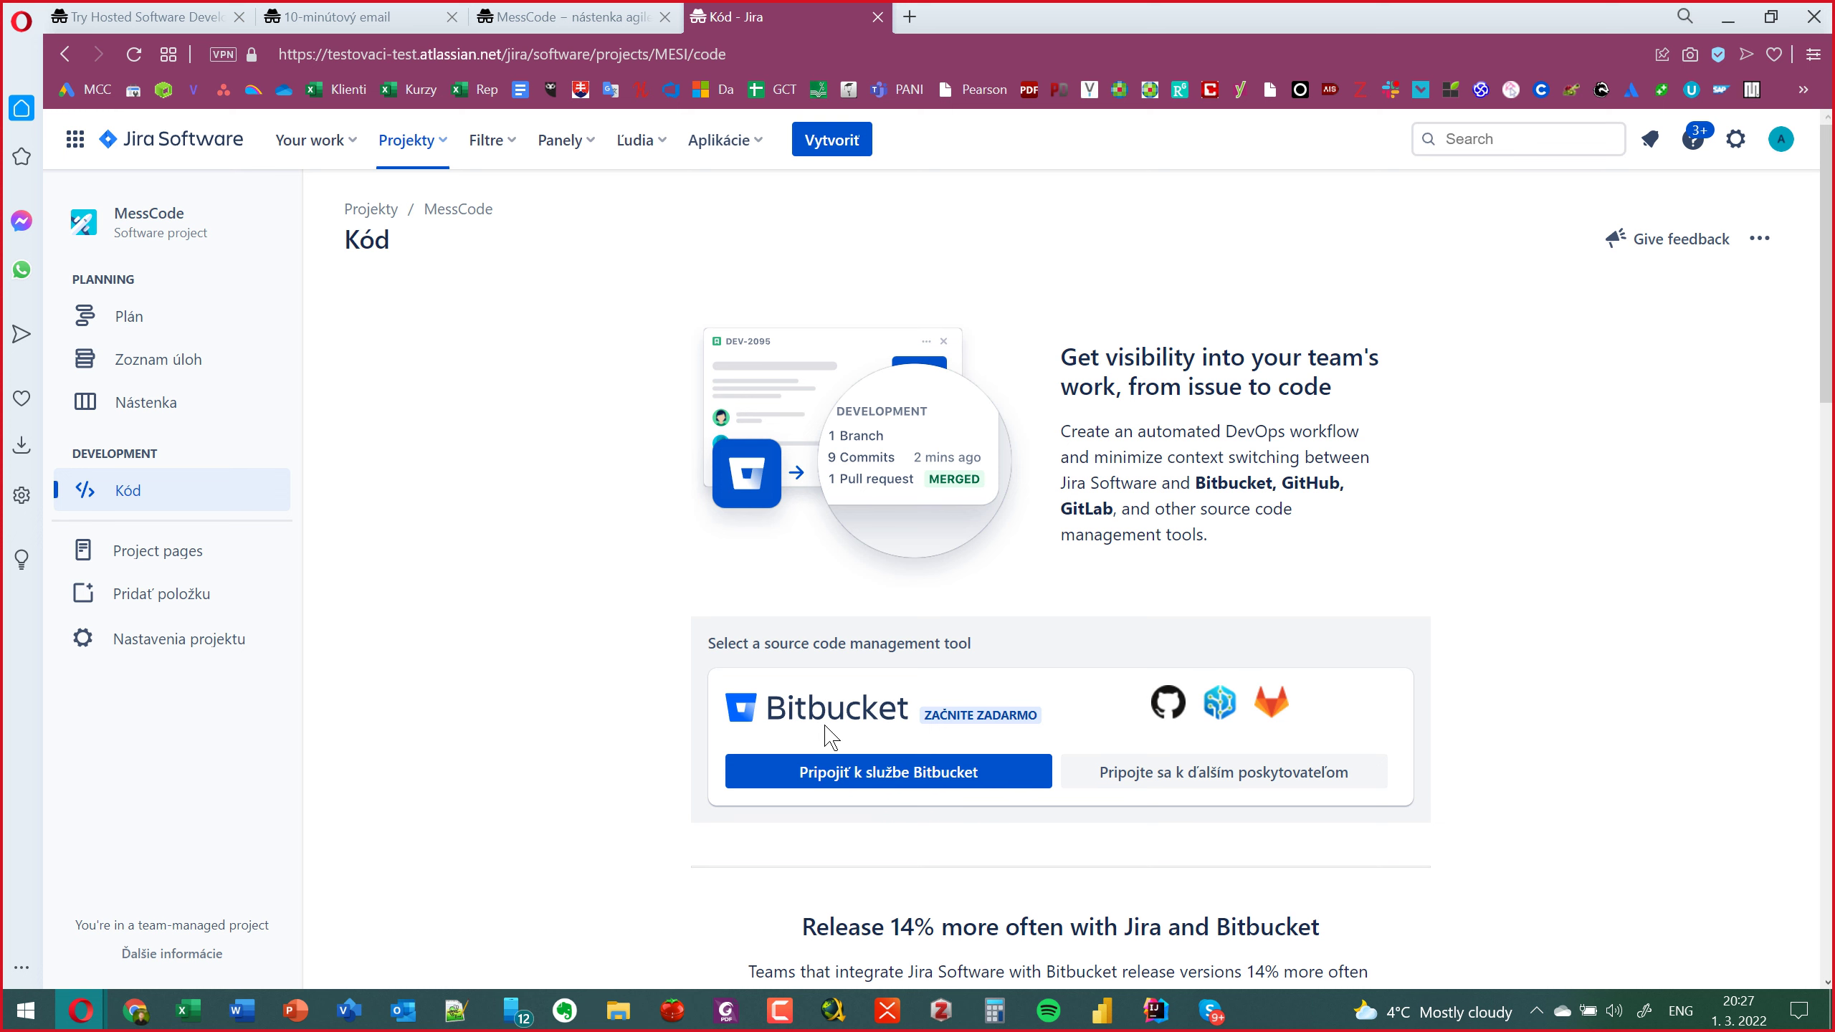
left_click(1167, 787)
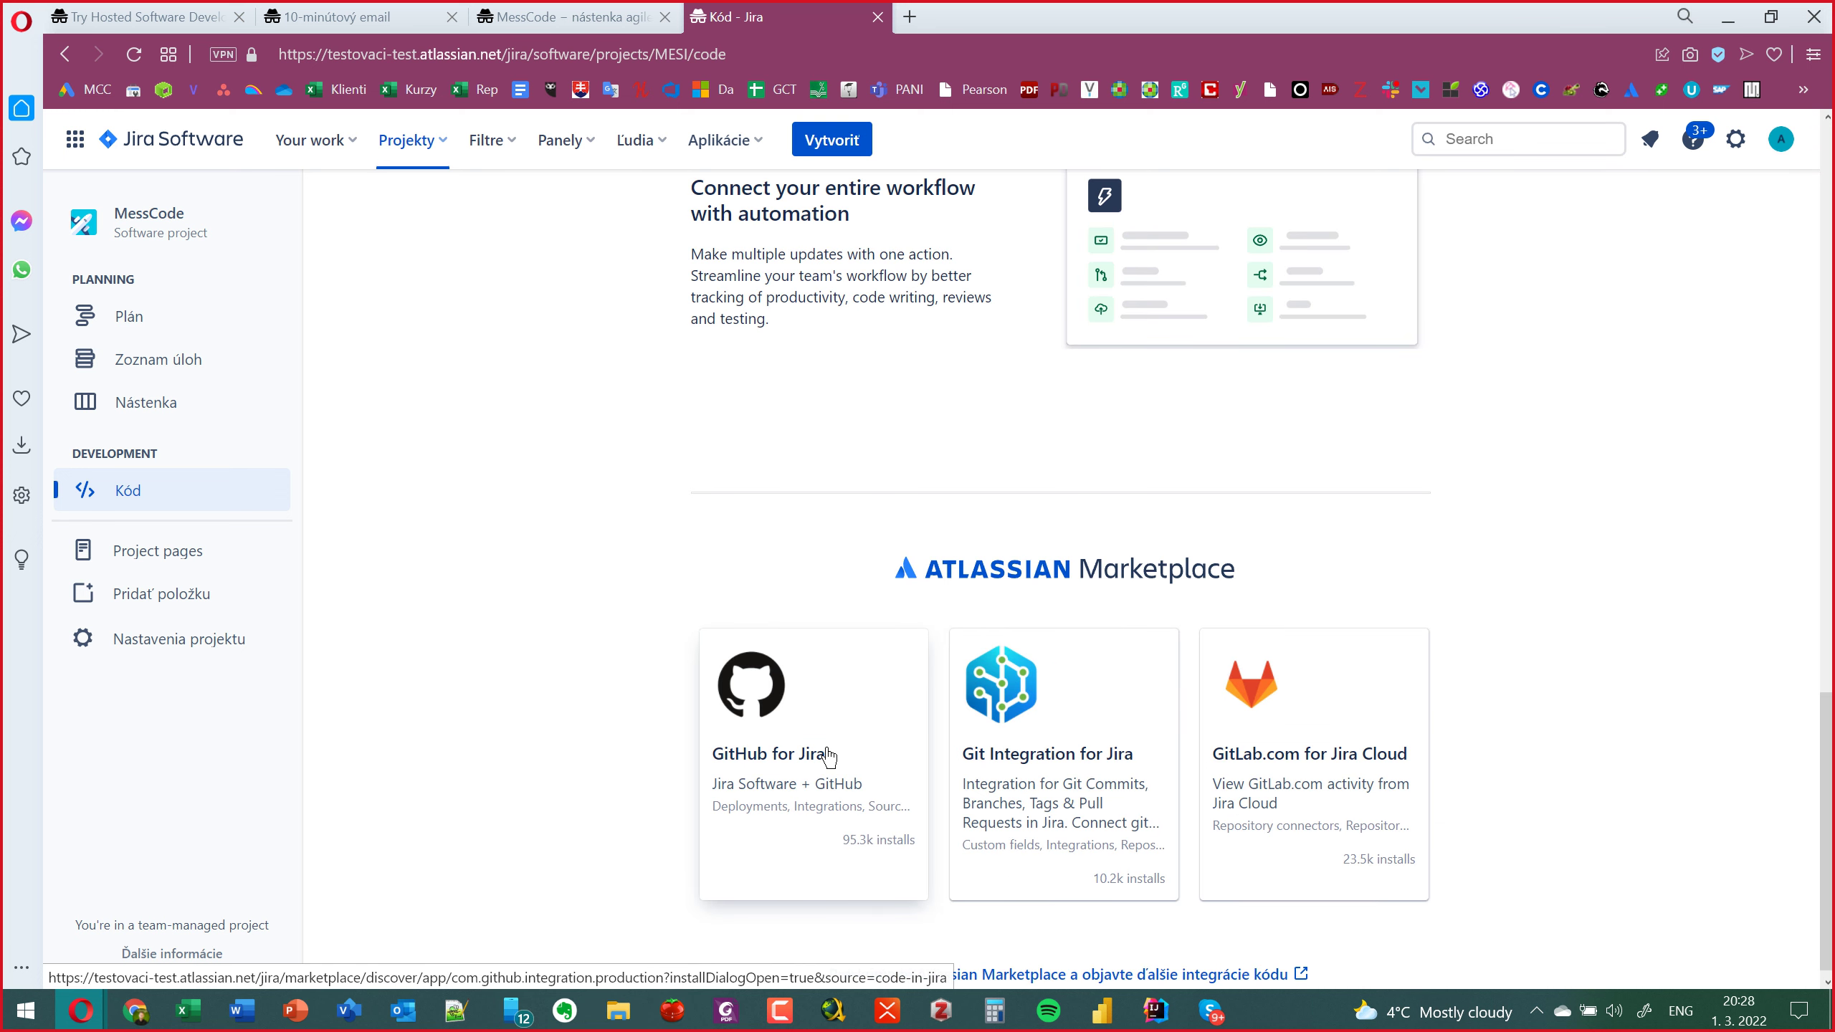
left_click(831, 757)
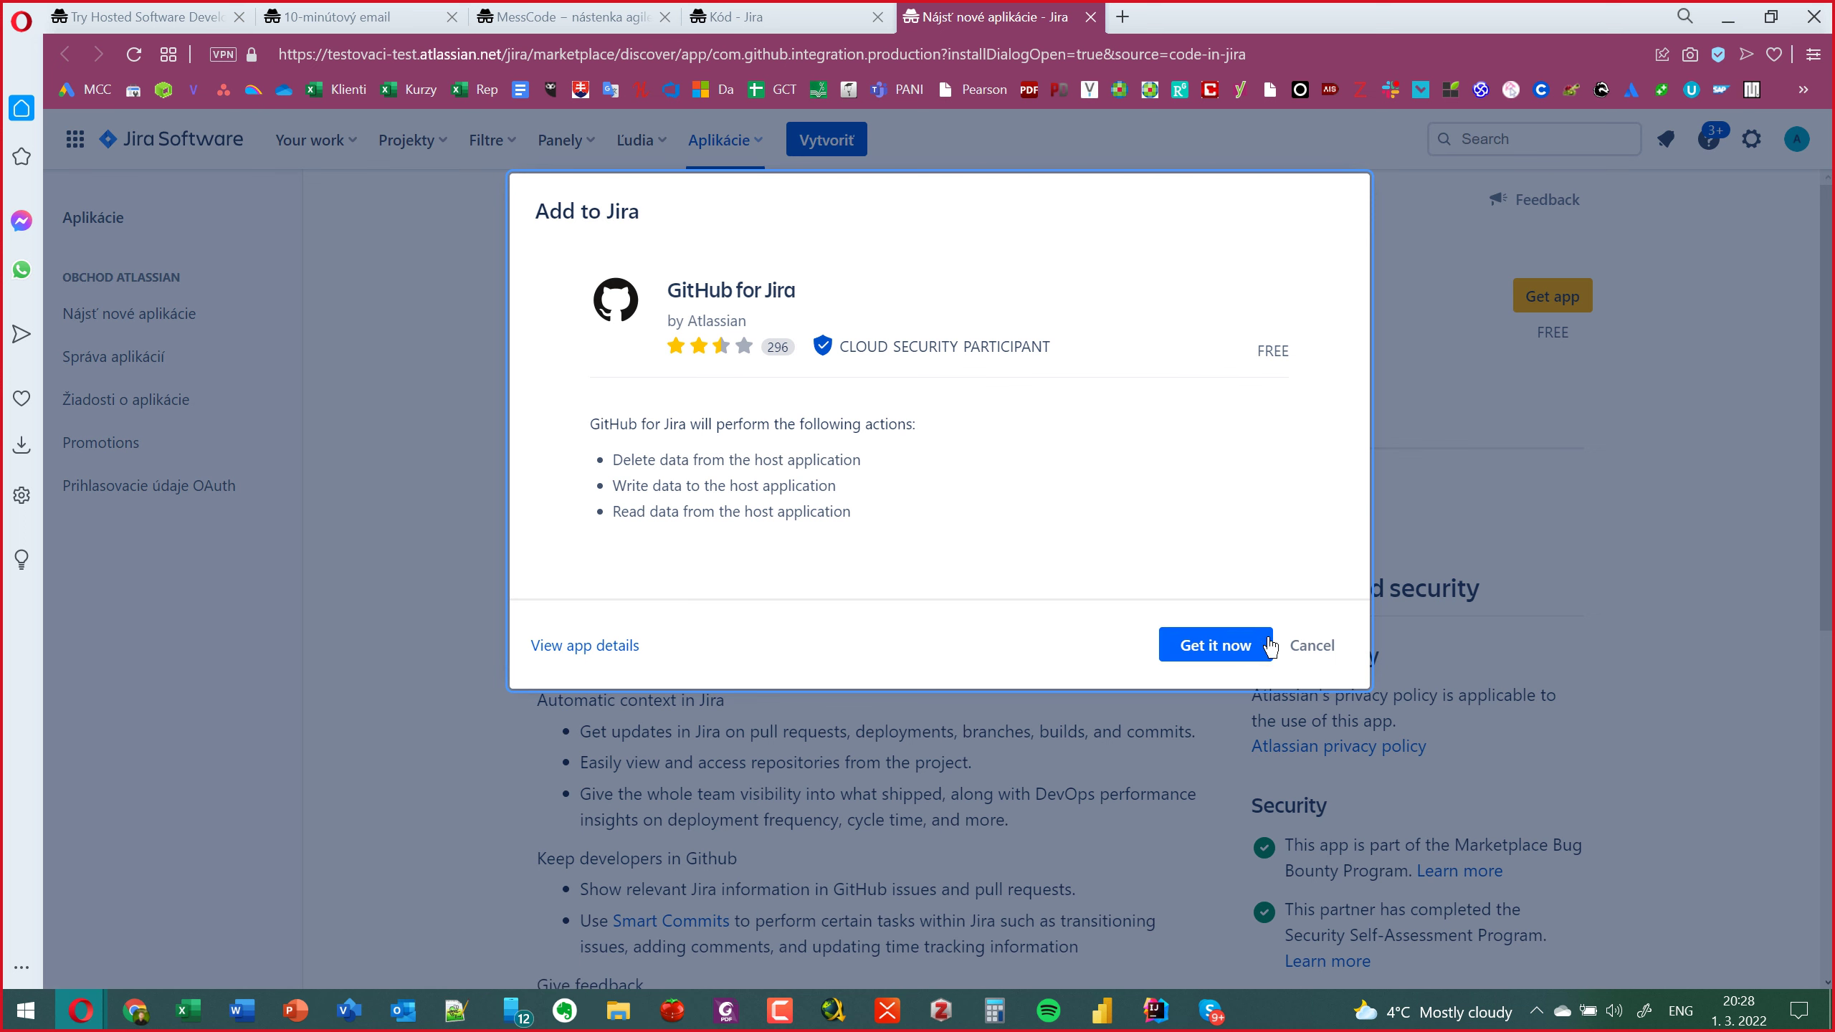
left_click(1250, 648)
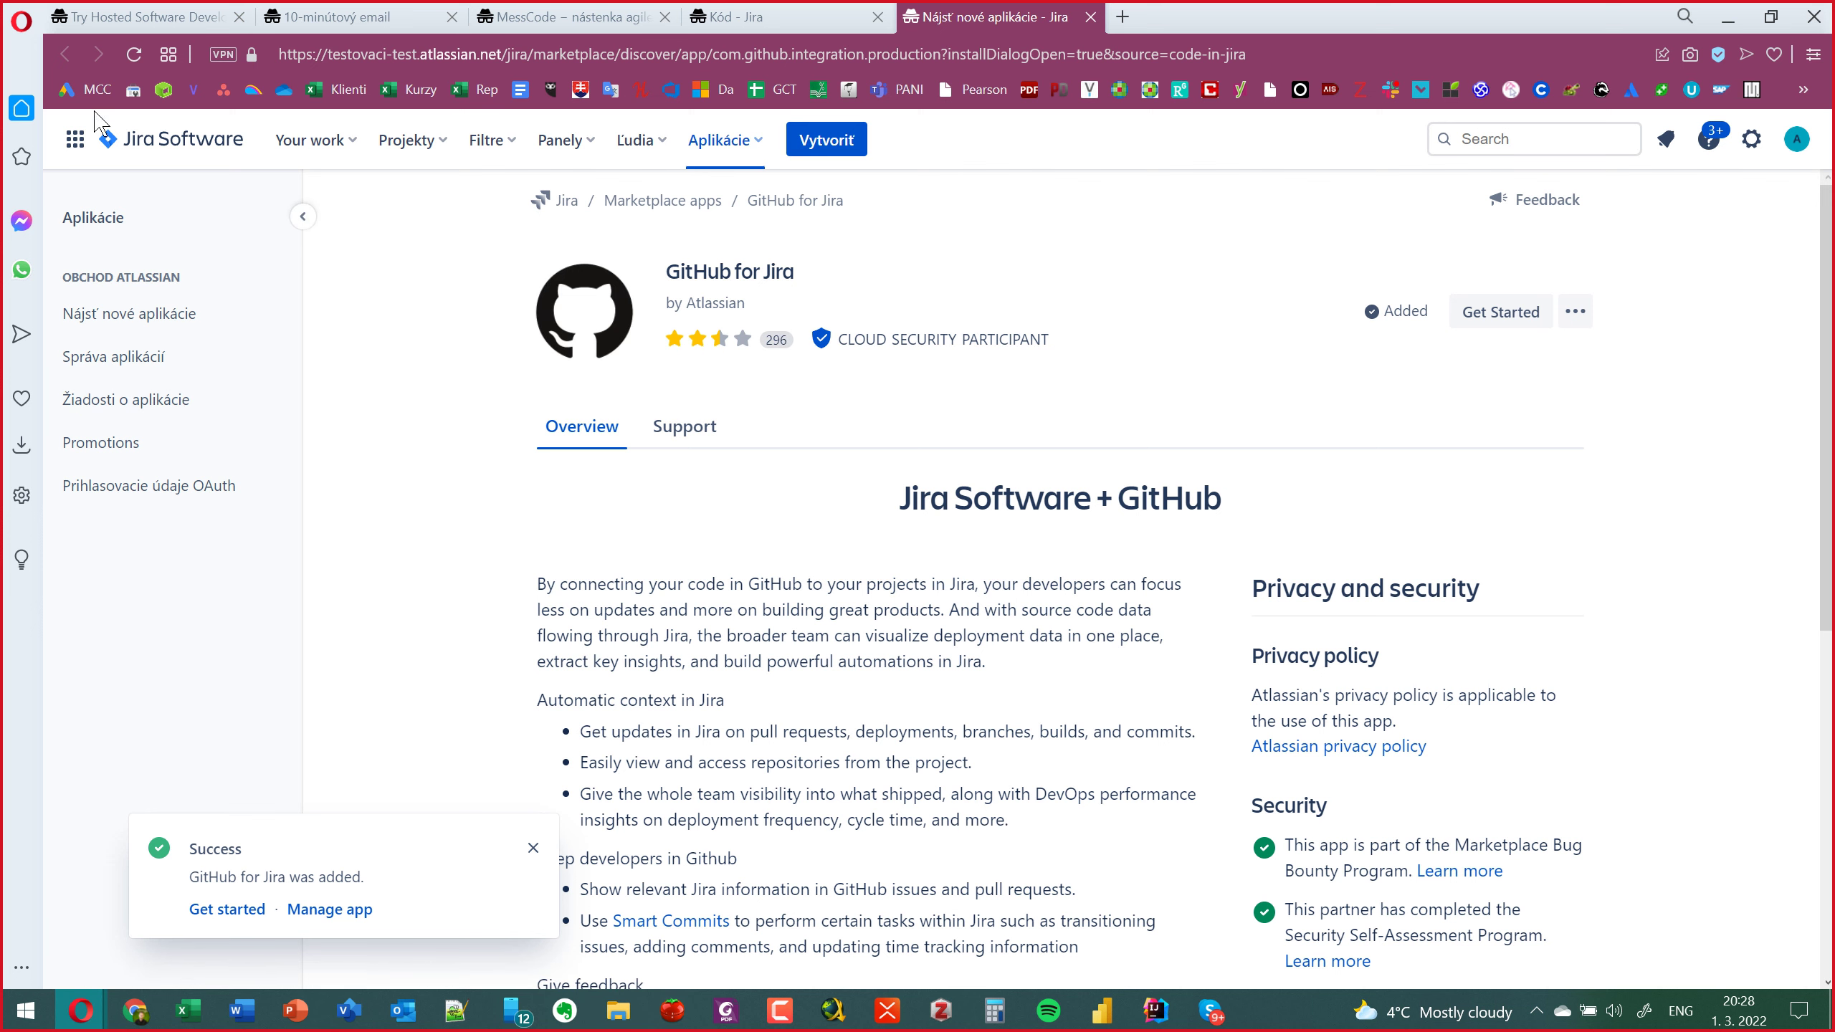
left_click(794, 29)
scroll(795, 636, "up", 8)
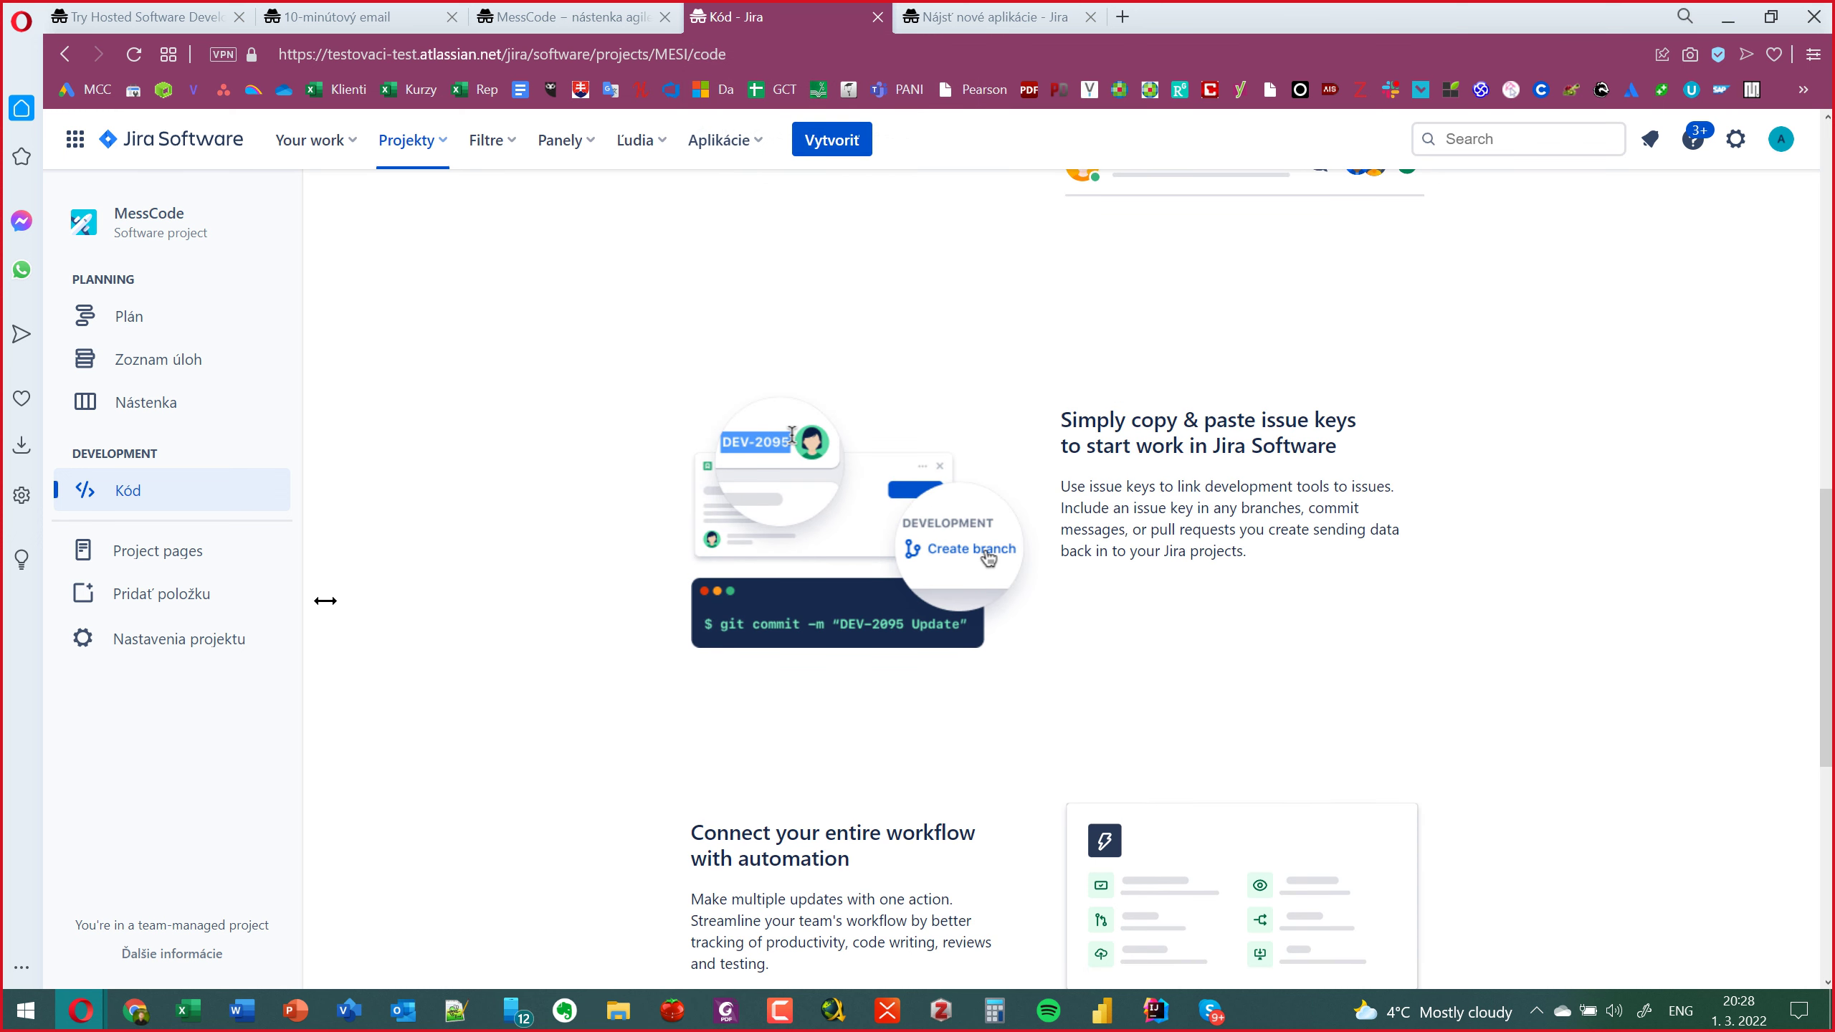
Glance at the Project pages view, then open the MessCode Nastavenia projektu details page.
left_click(168, 553)
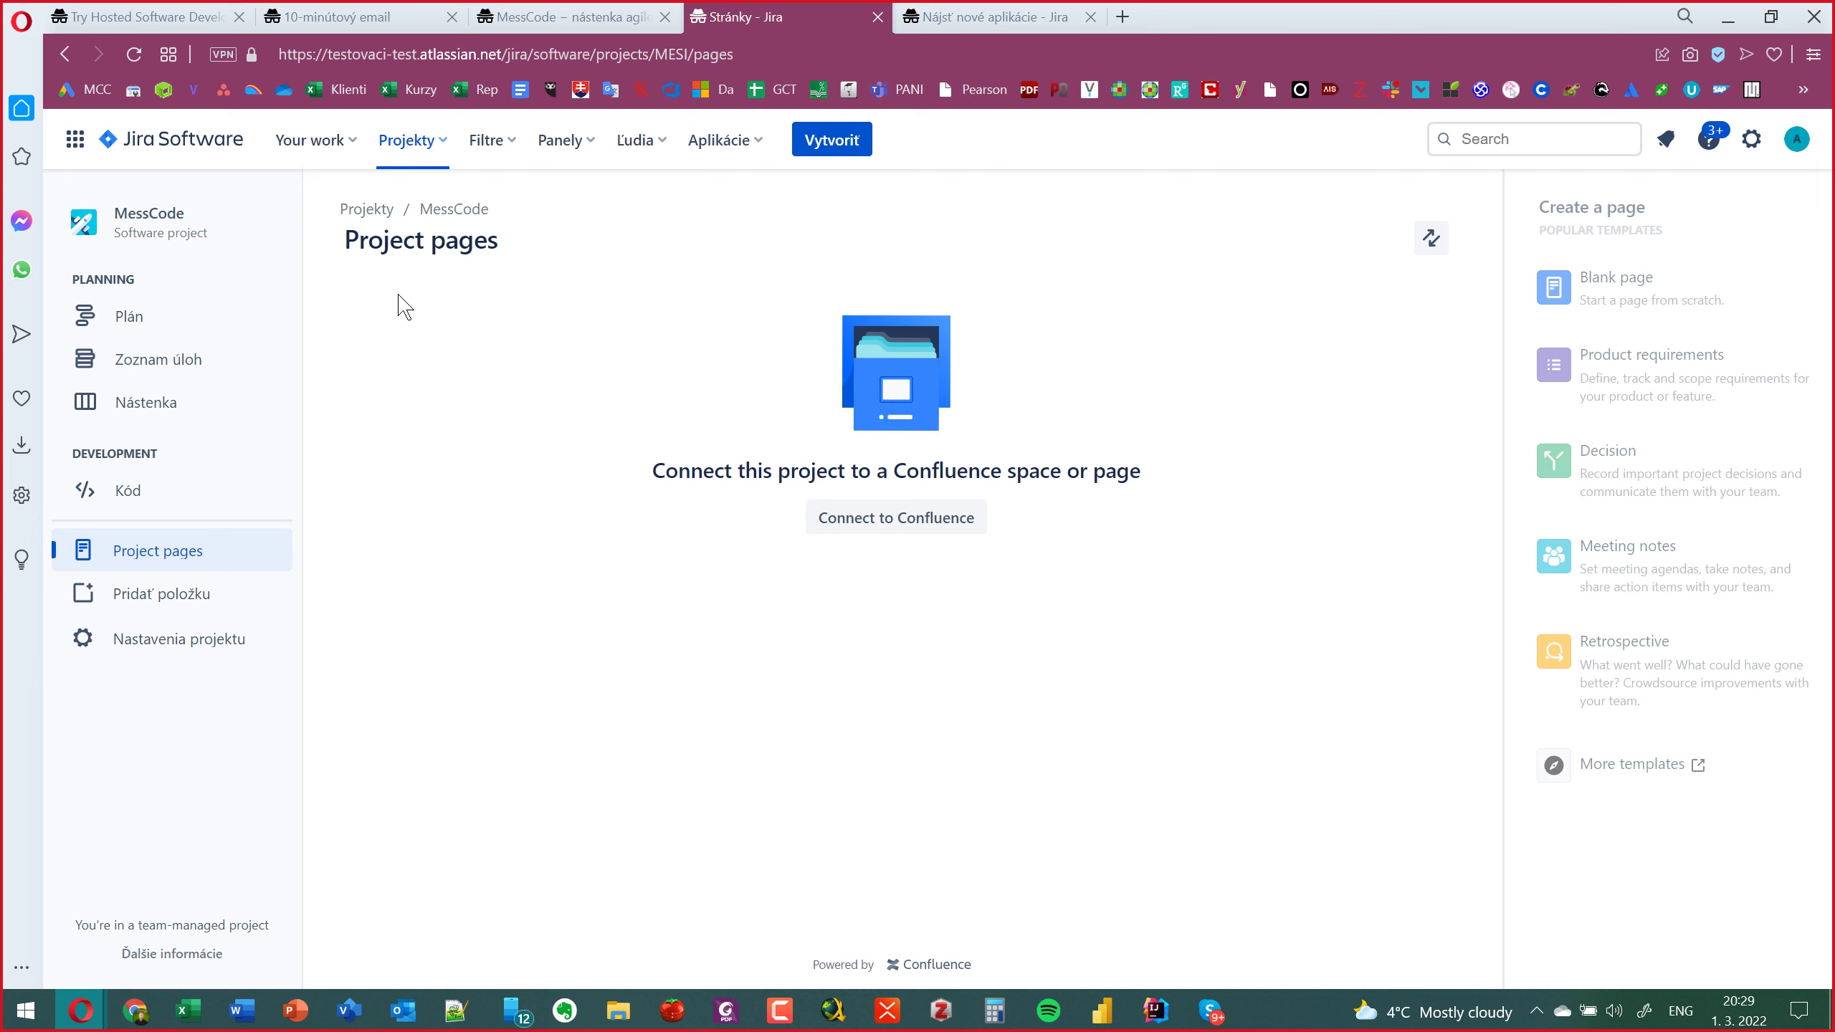
left_click(184, 637)
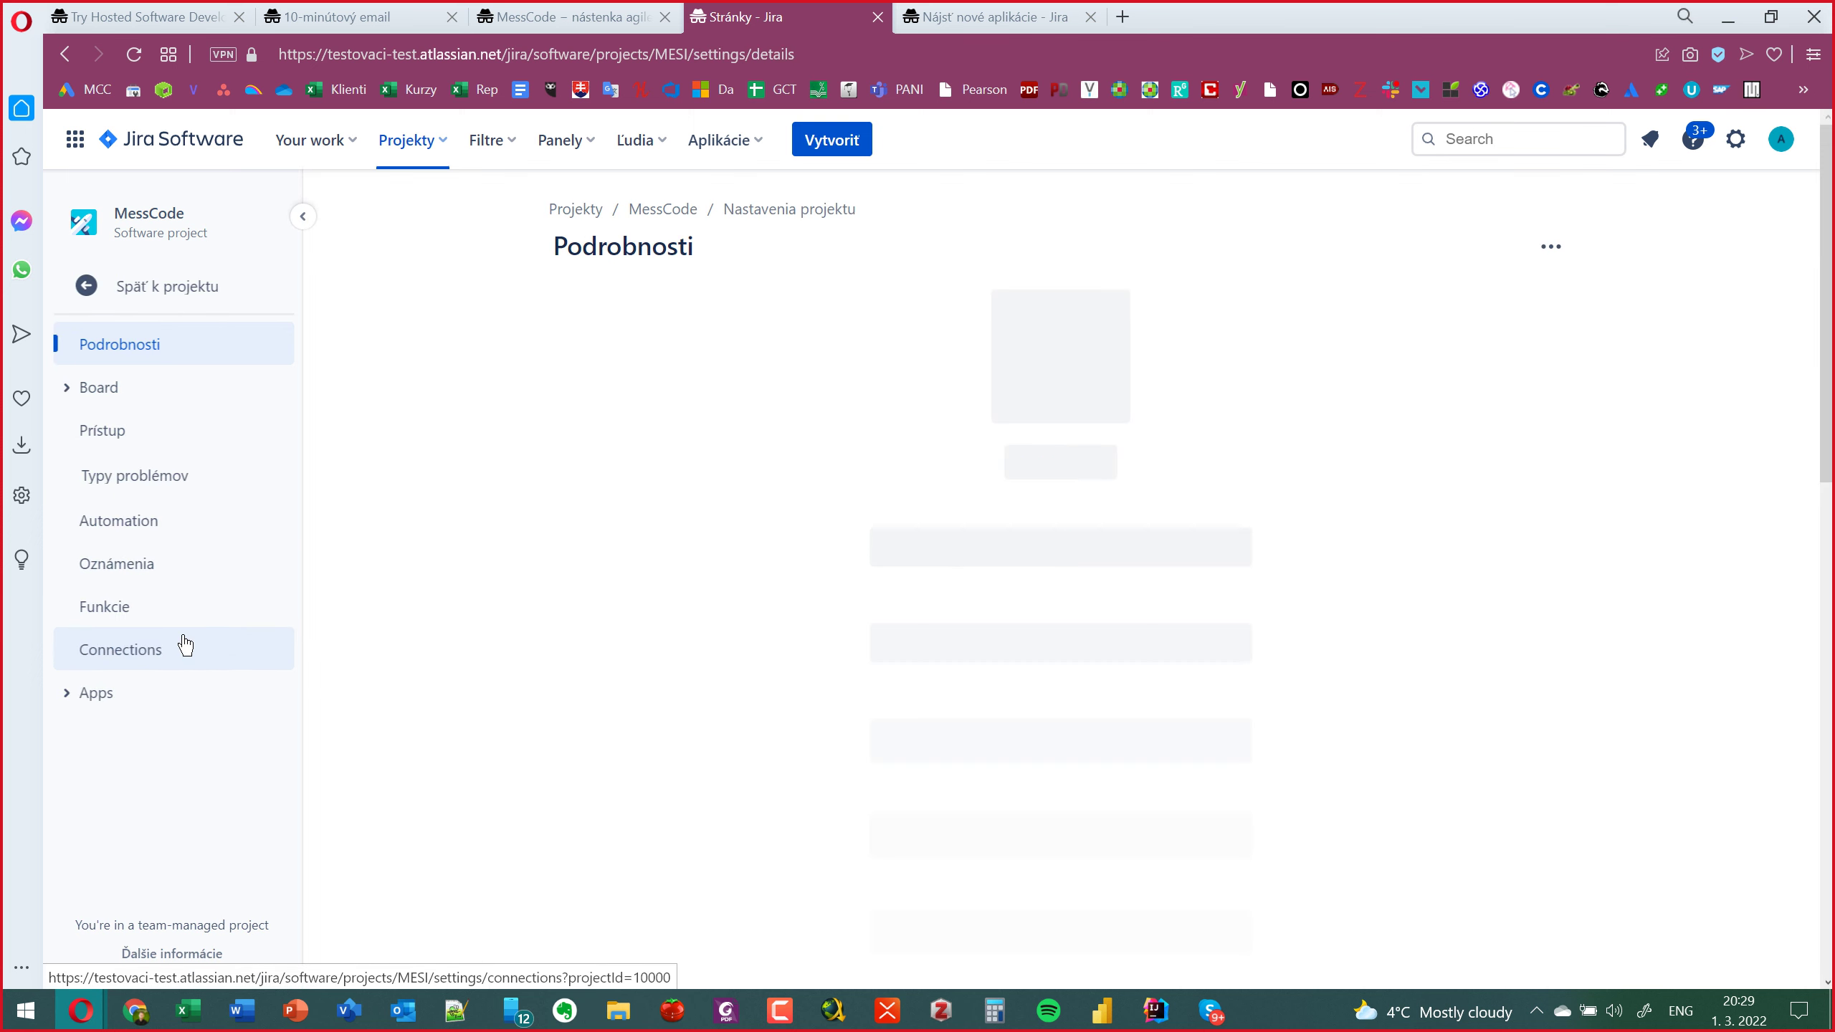
Under the settings' Apps section, view Slack integration and then the App fields page.
left_click(1003, 543)
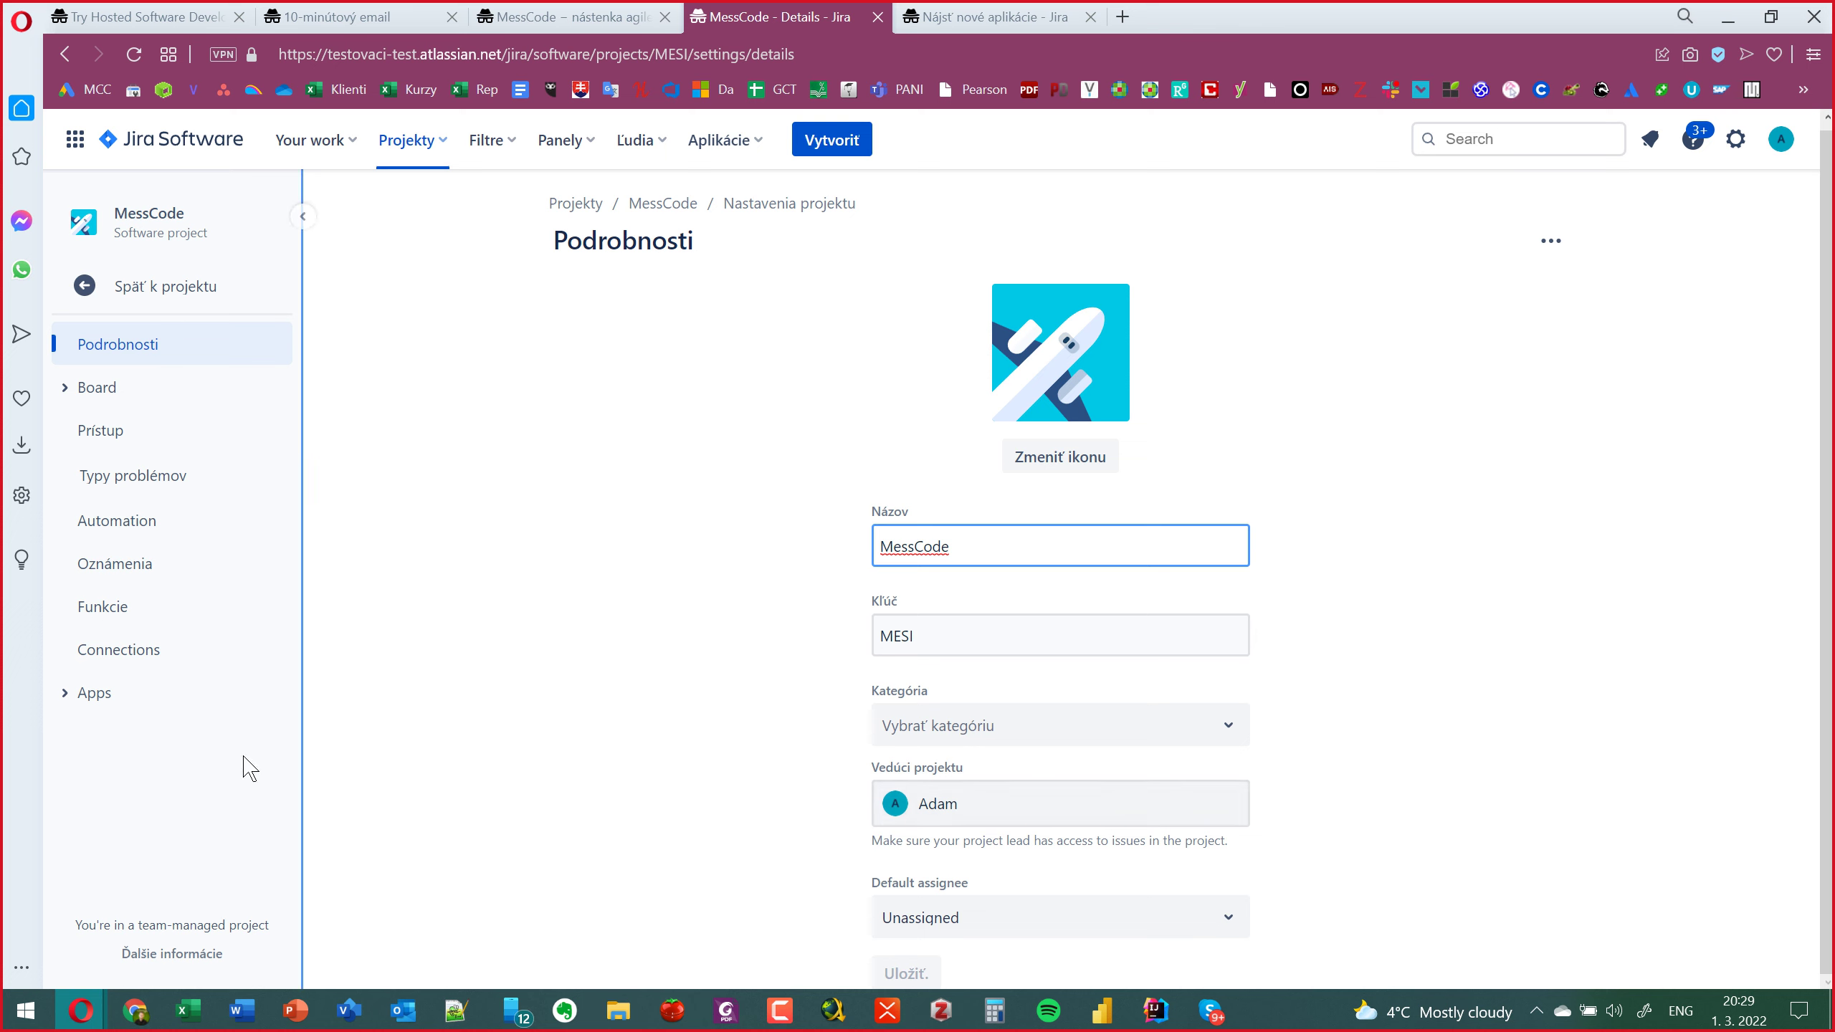
left_click(151, 694)
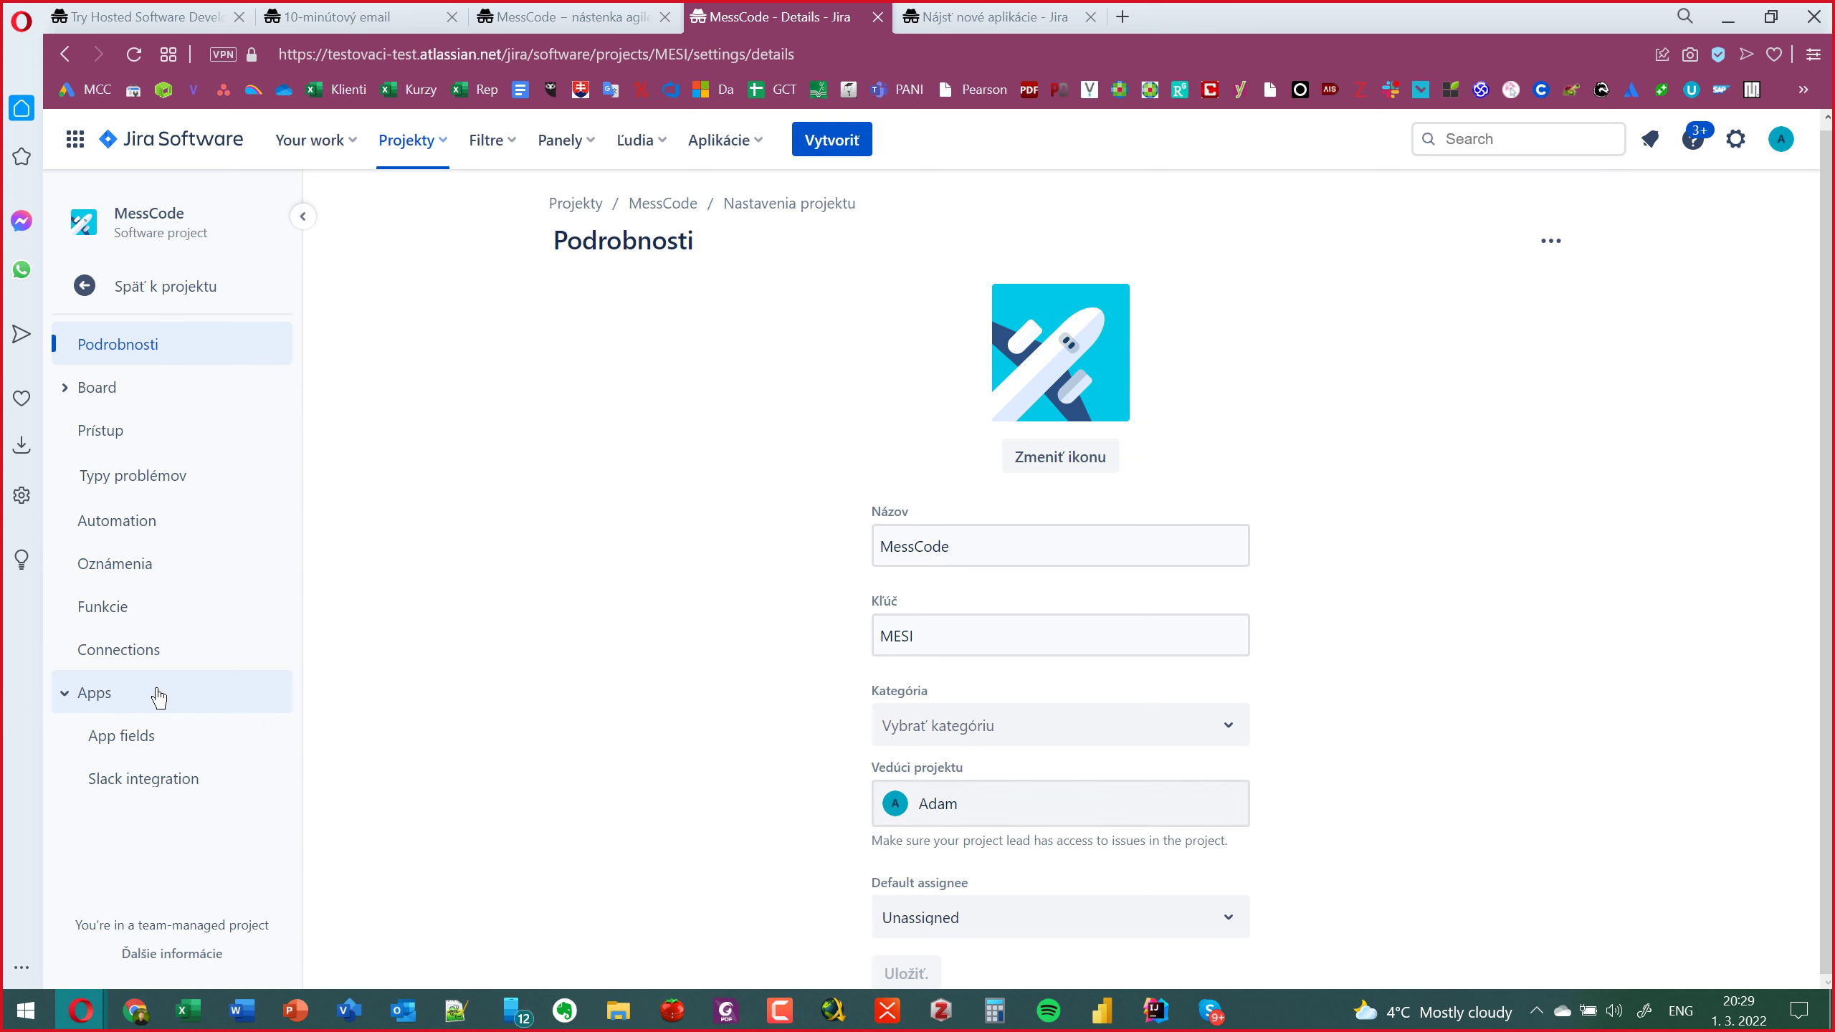
left_click(124, 779)
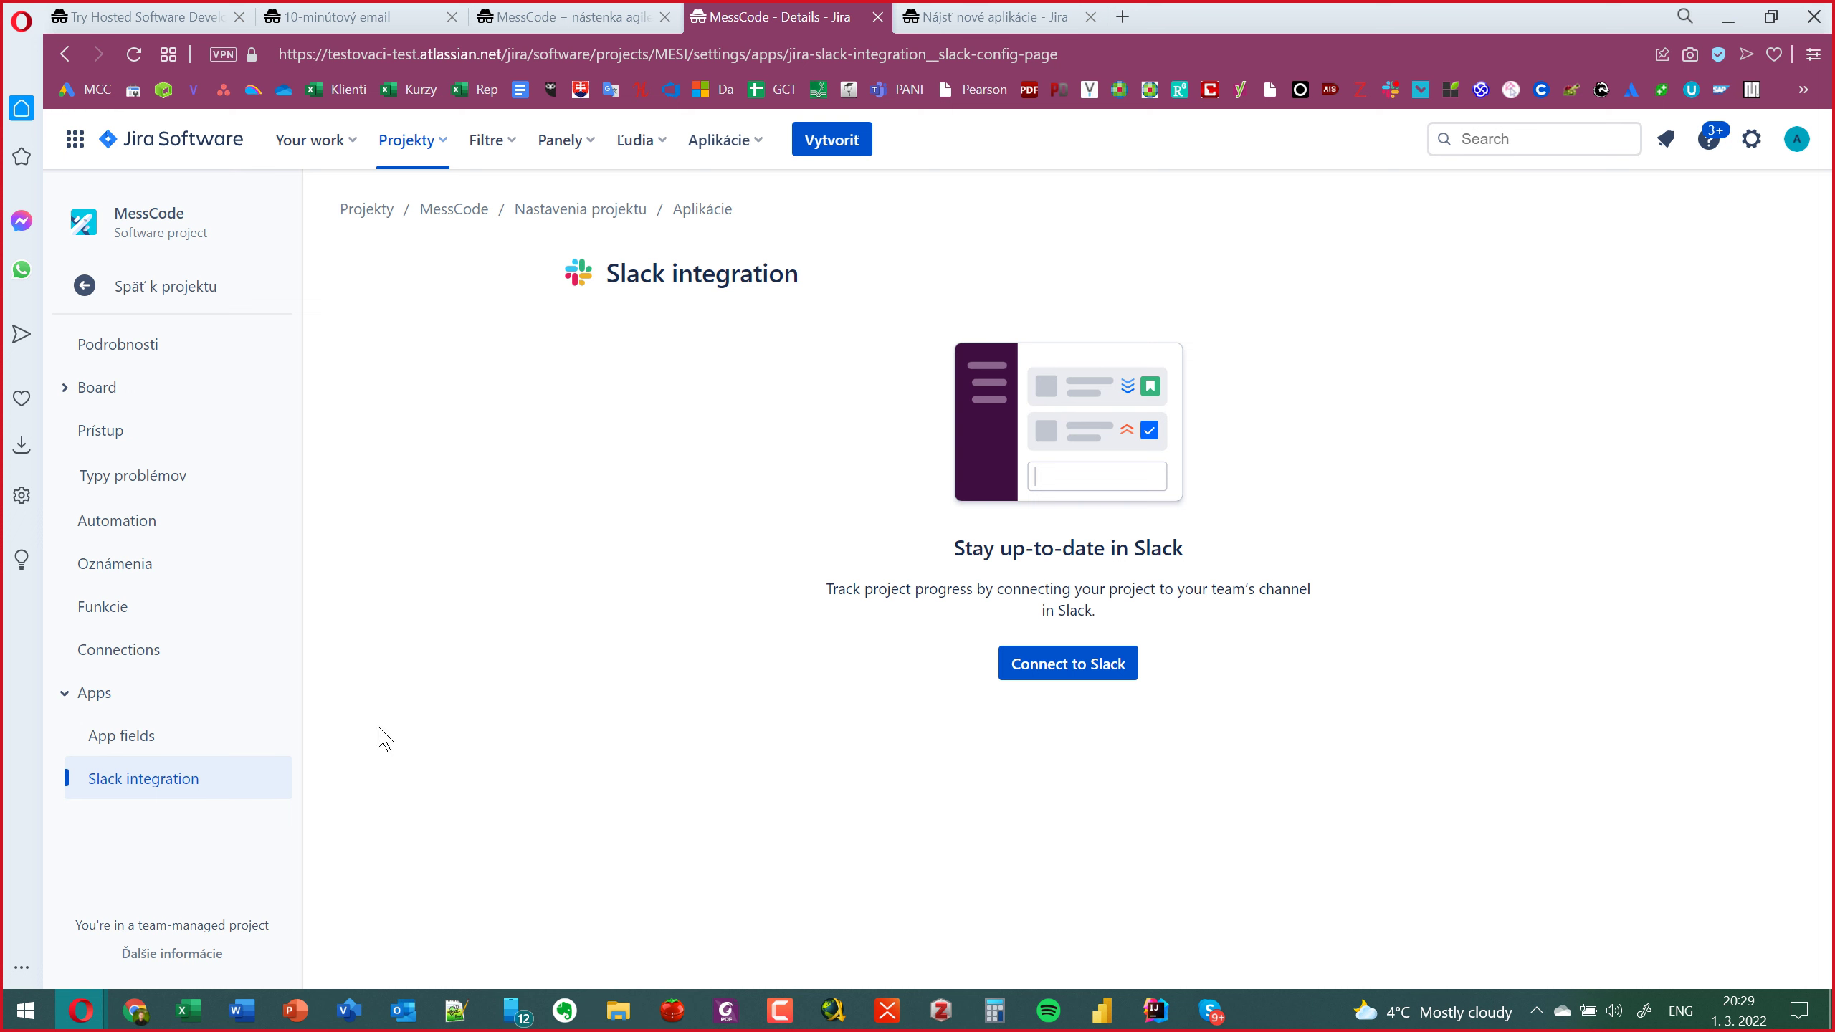
left_click(161, 737)
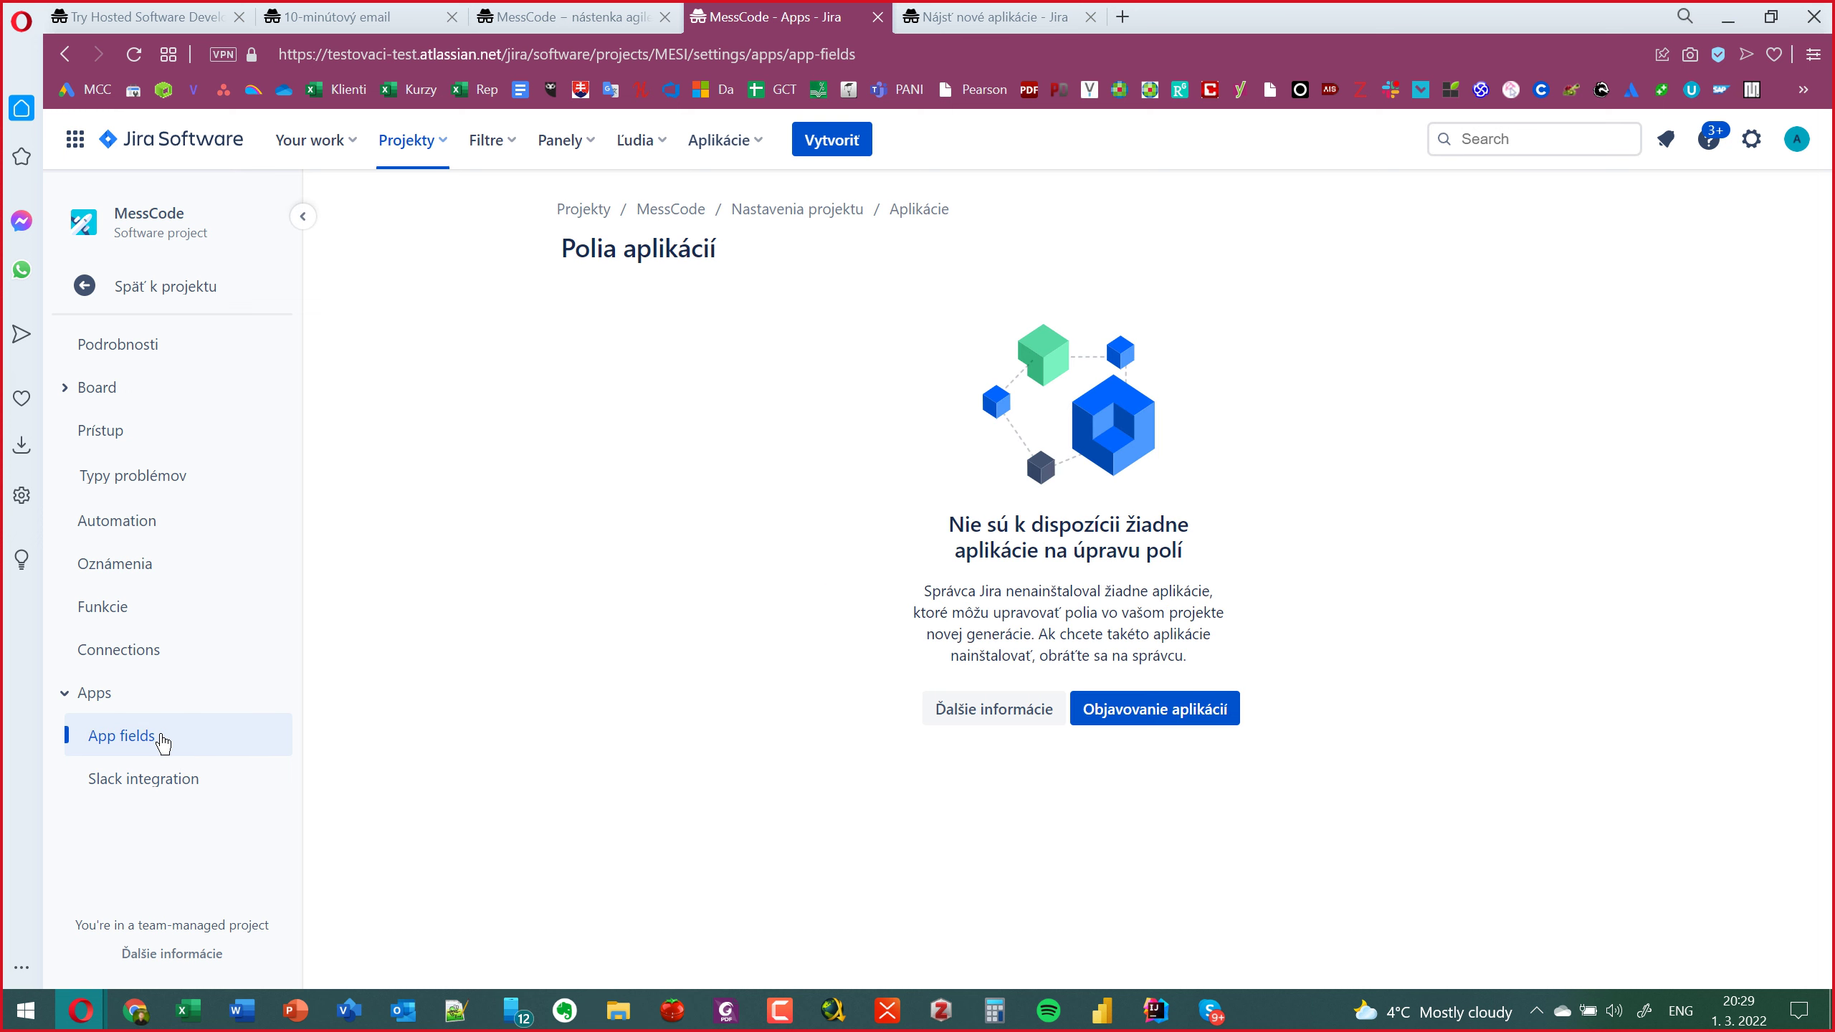
Browse the Connections, Funkcie and Typy problémov settings, then return to the Podrobnosti page.
left_click(167, 669)
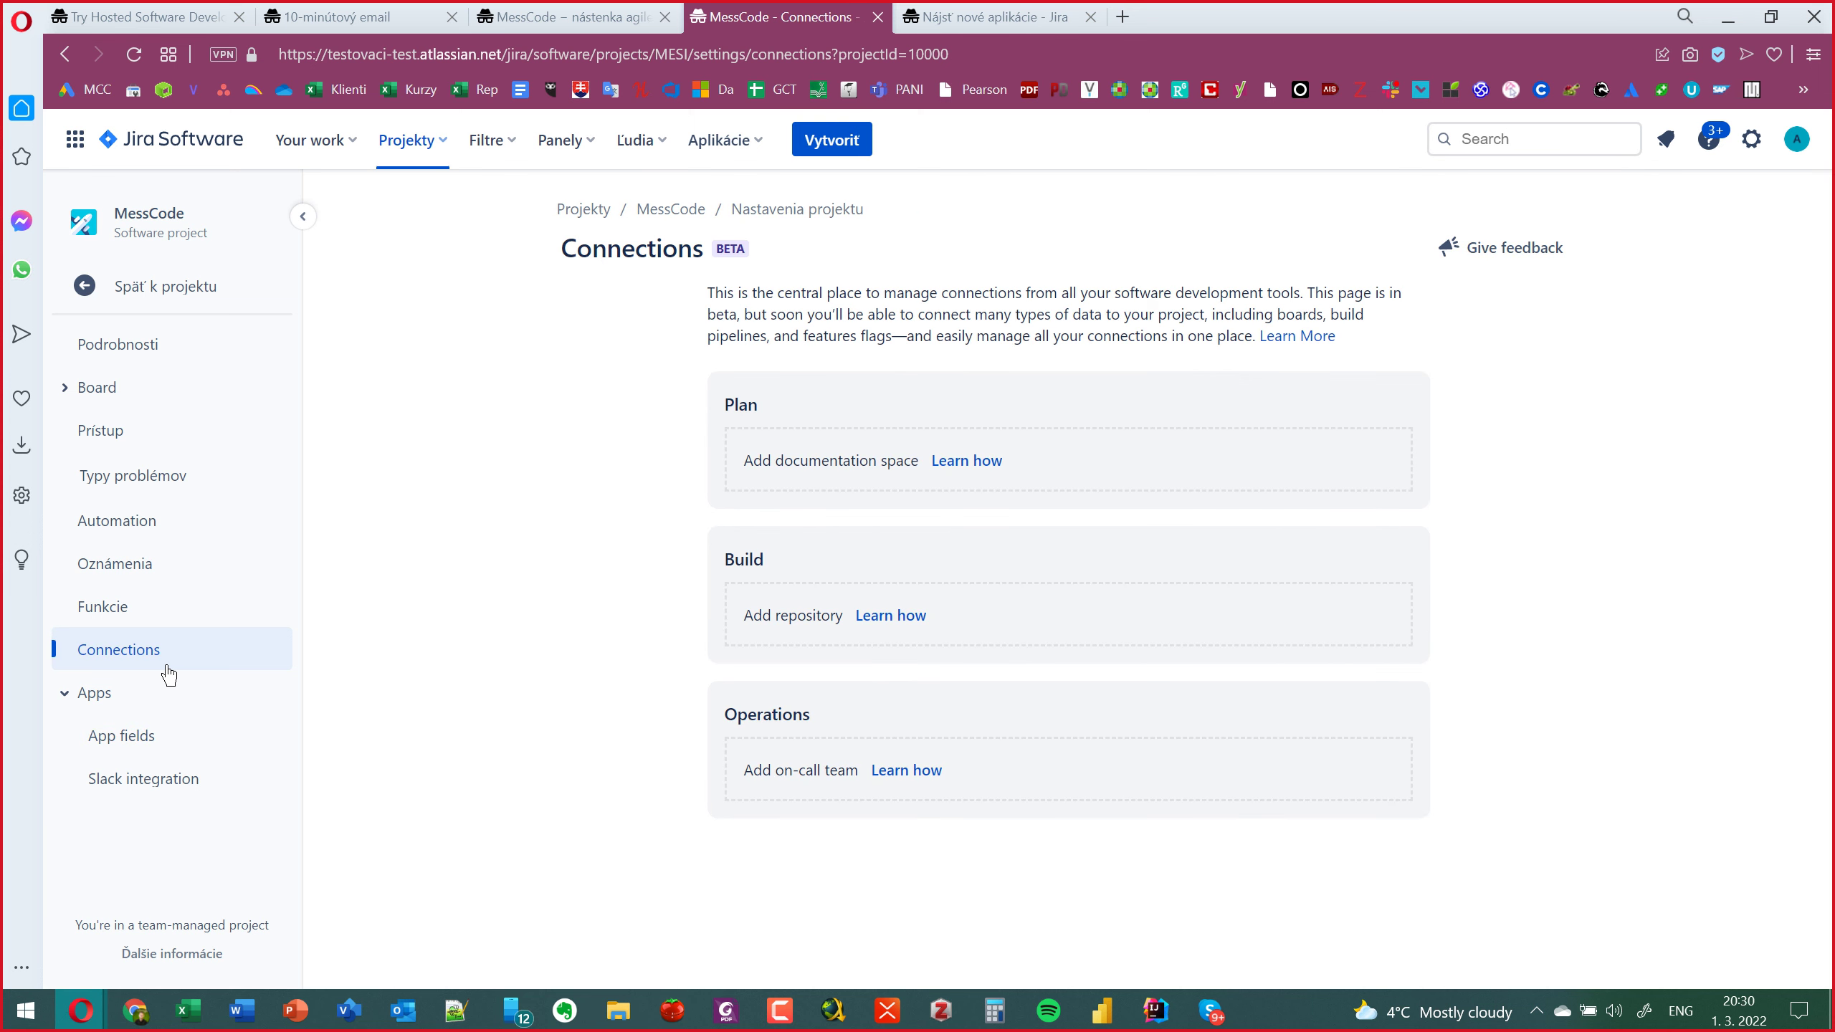
left_click(151, 622)
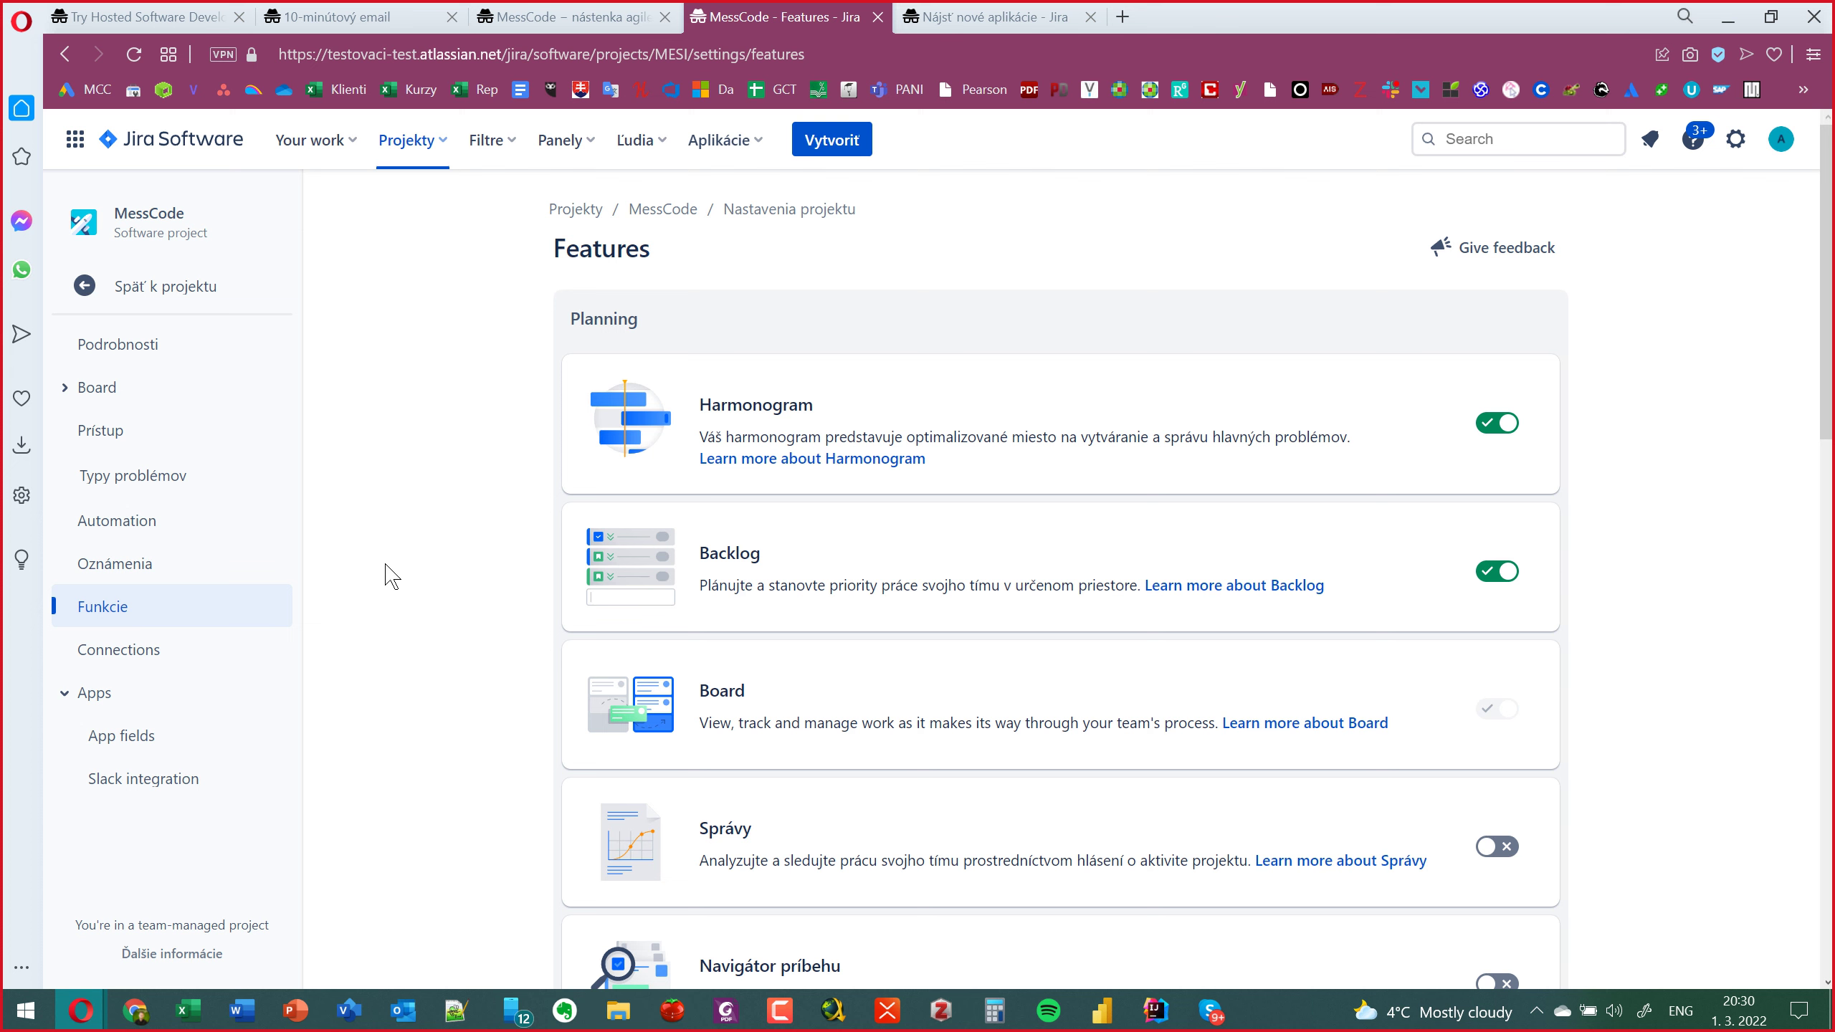
scroll(391, 576, "down", 4)
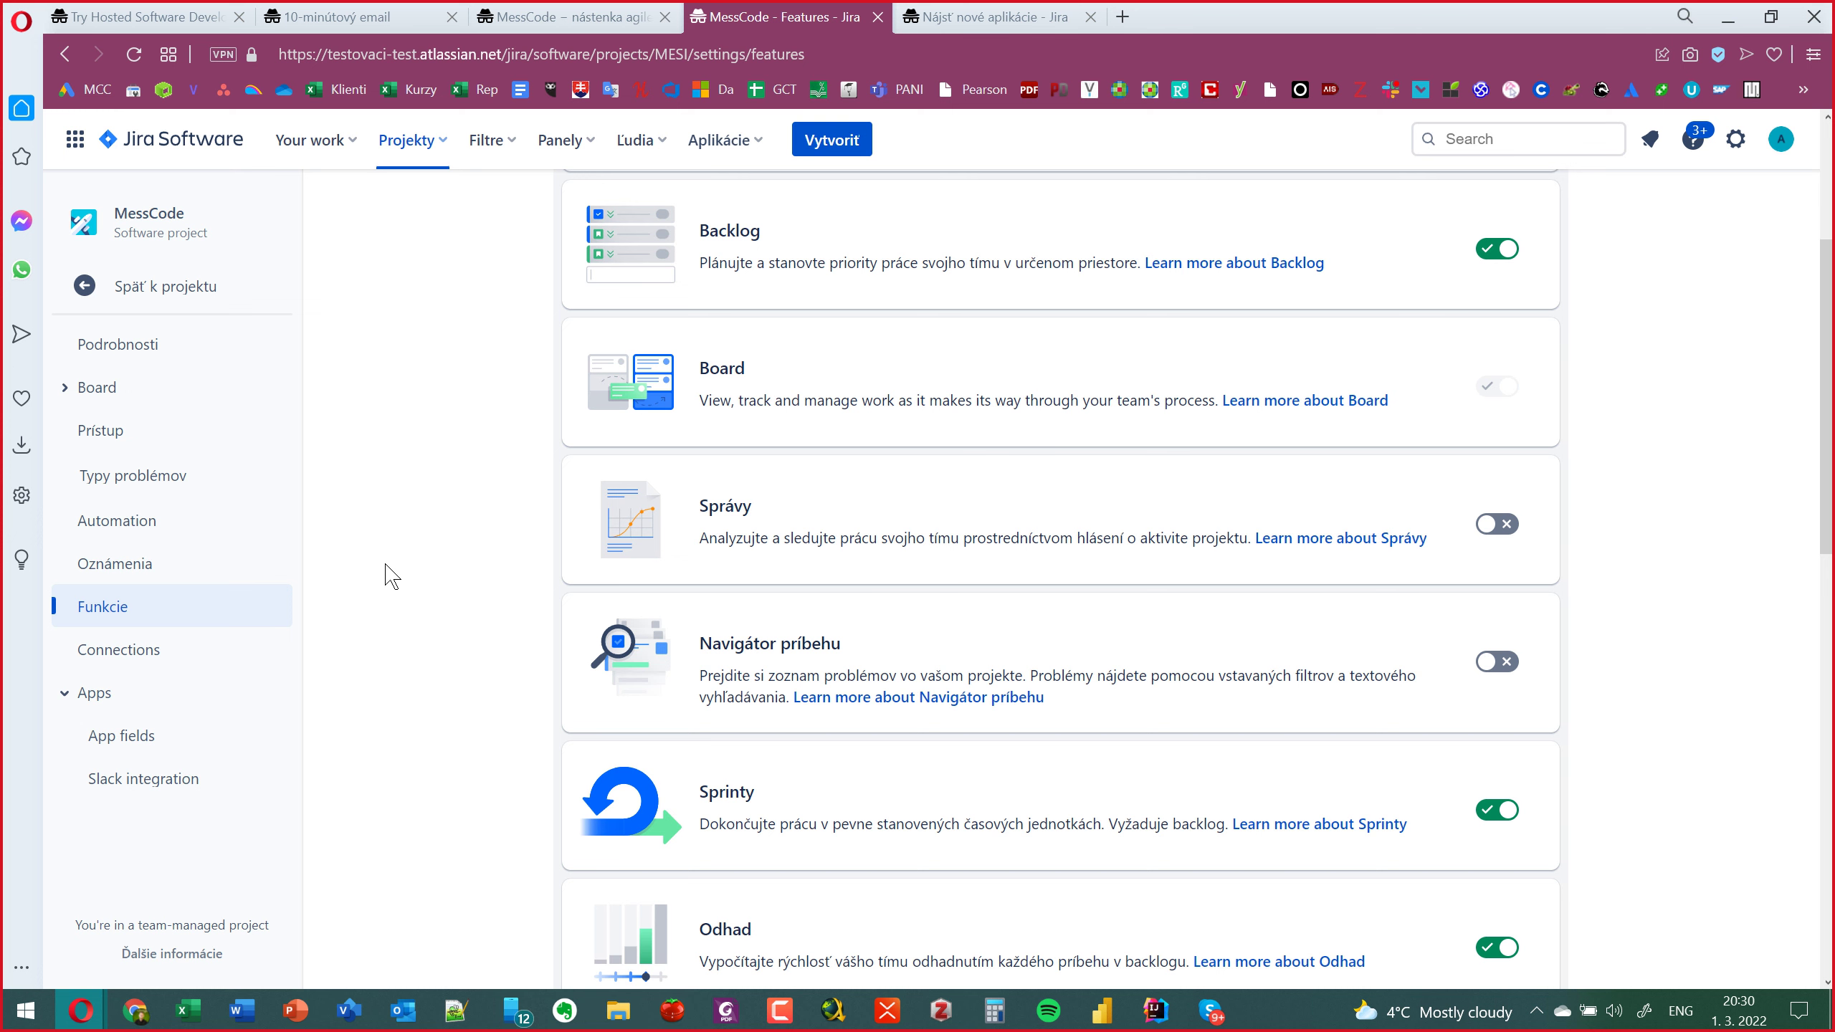
scroll(390, 577, "down", 3)
scroll(389, 574, "up", 1)
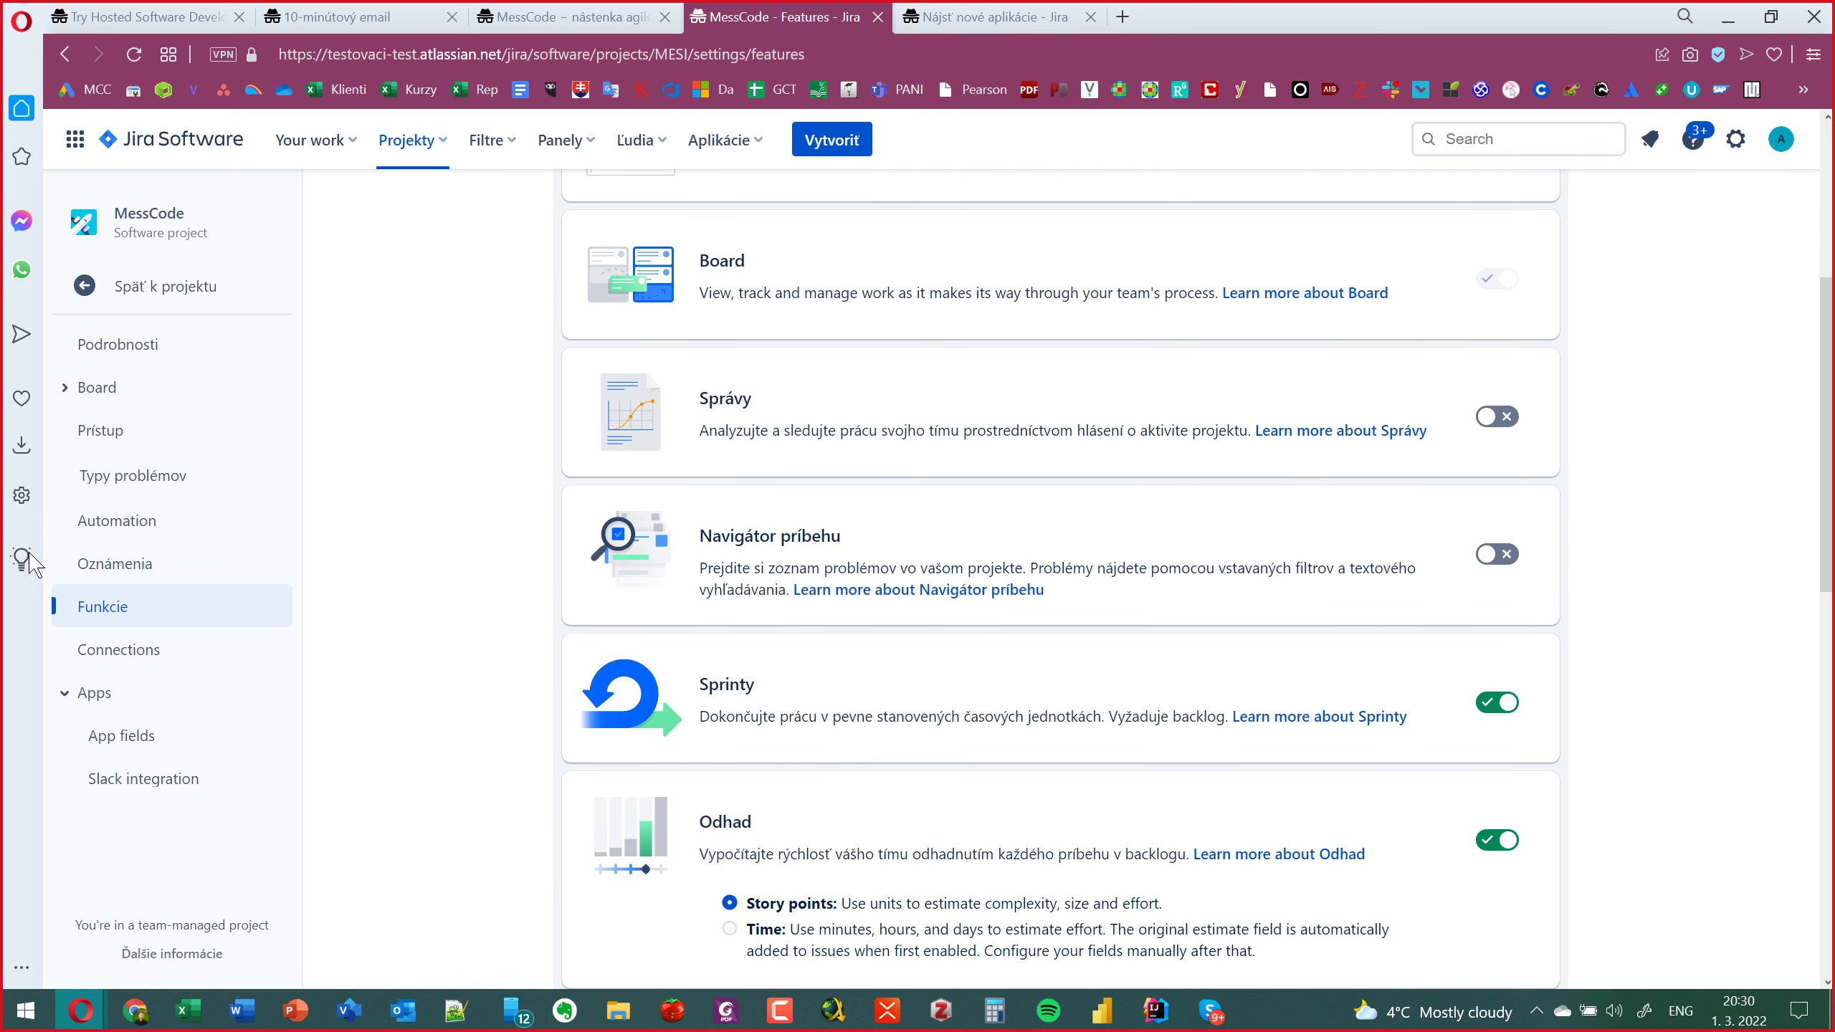
left_click(108, 476)
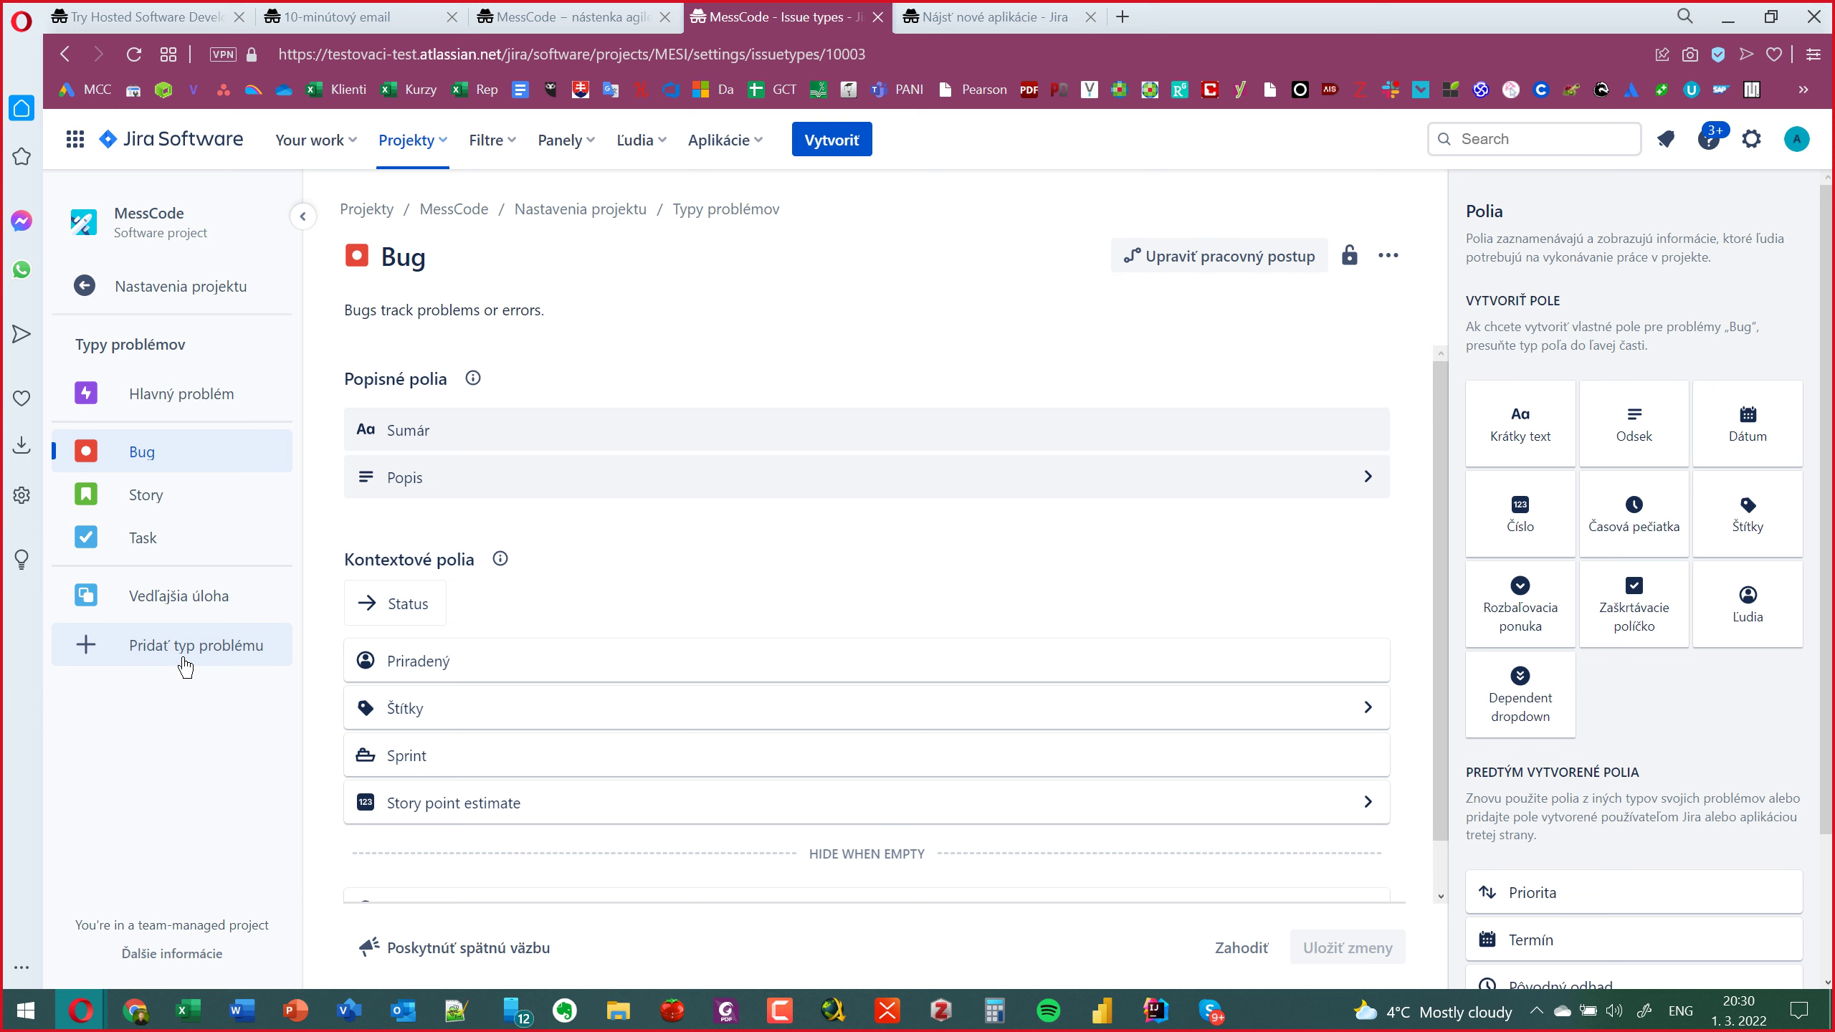
left_click(117, 287)
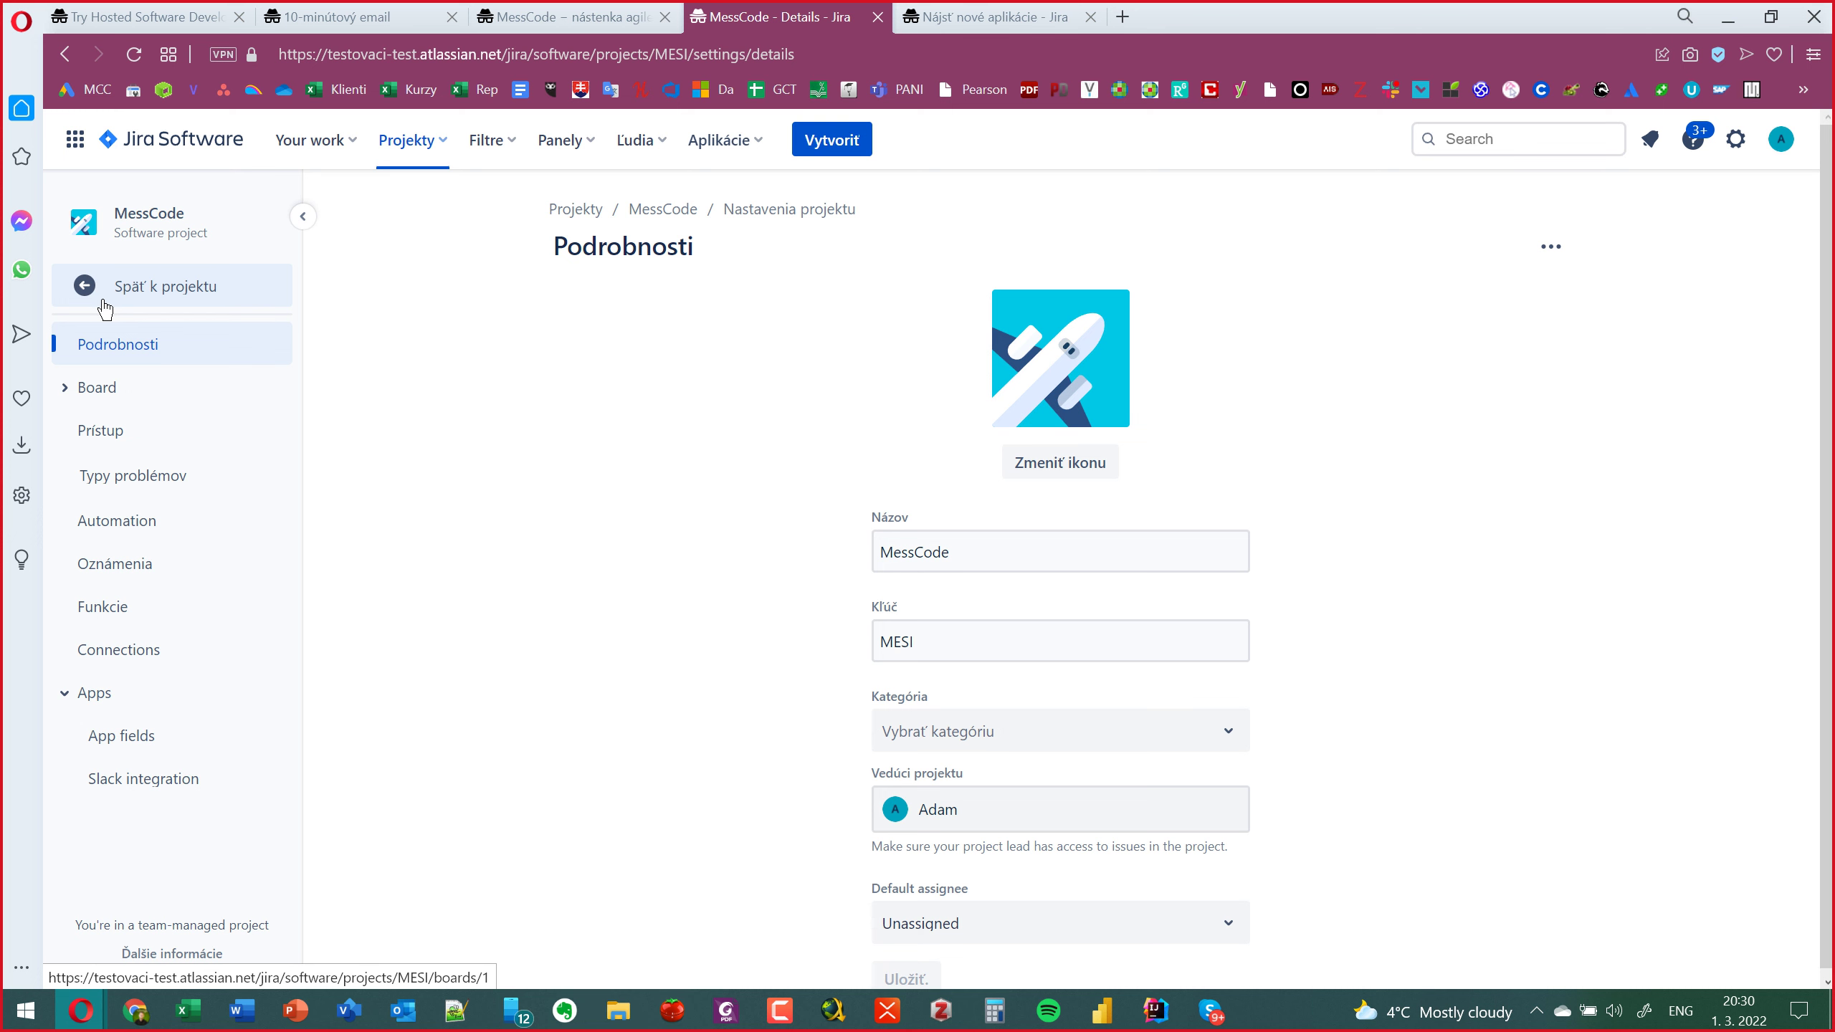
Return via Späť k projektu to the sprint board, then bring up the PowerPoint lecture deck.
left_click(105, 307)
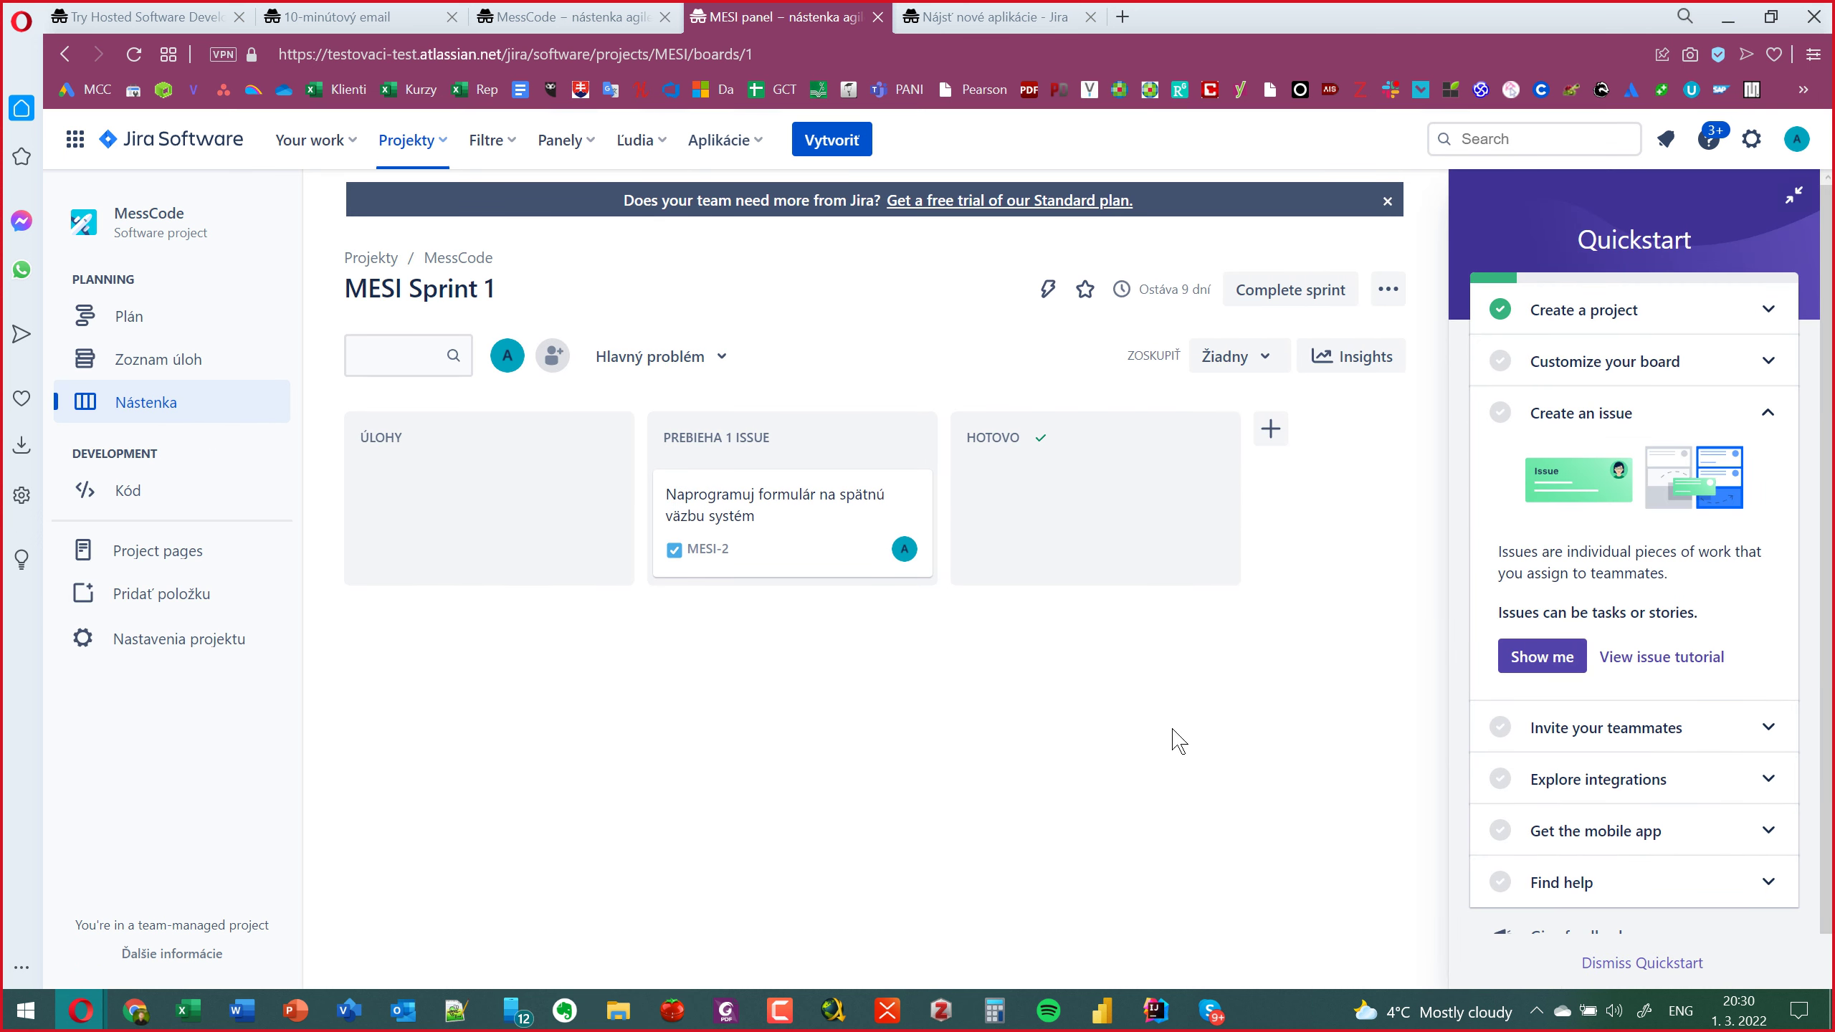
key("F10")
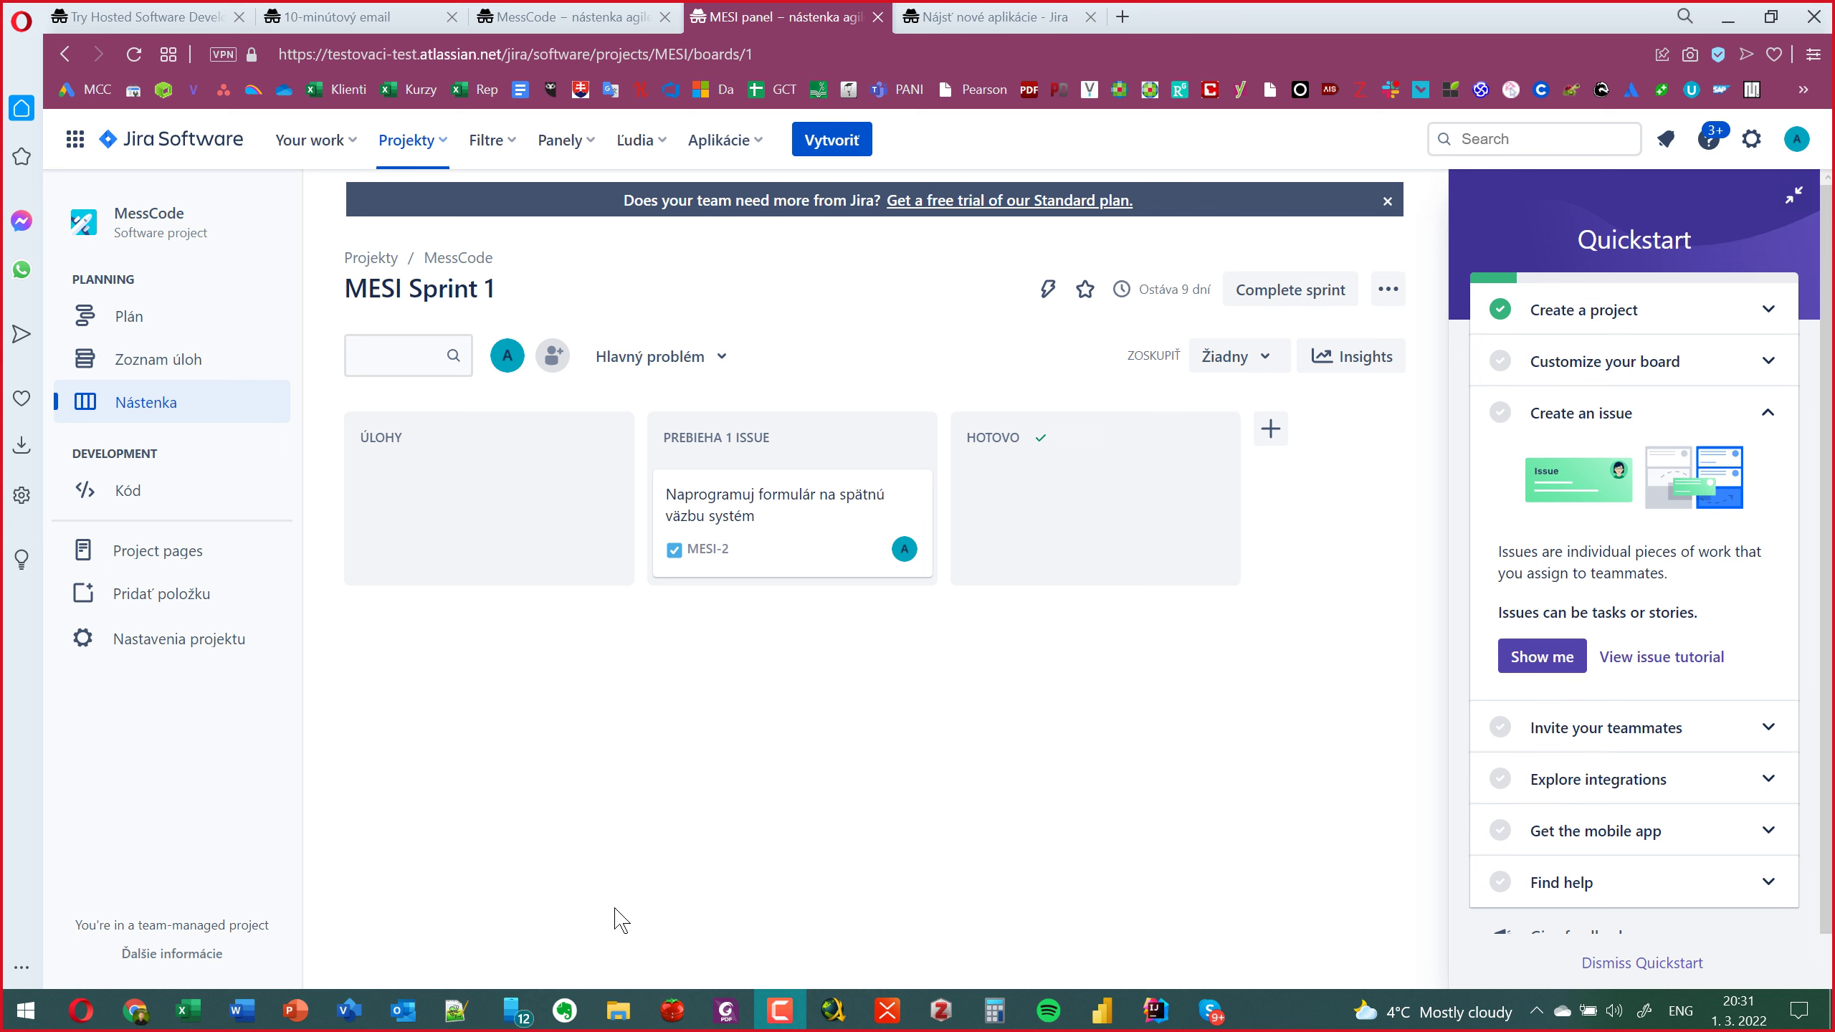
left_click(294, 1010)
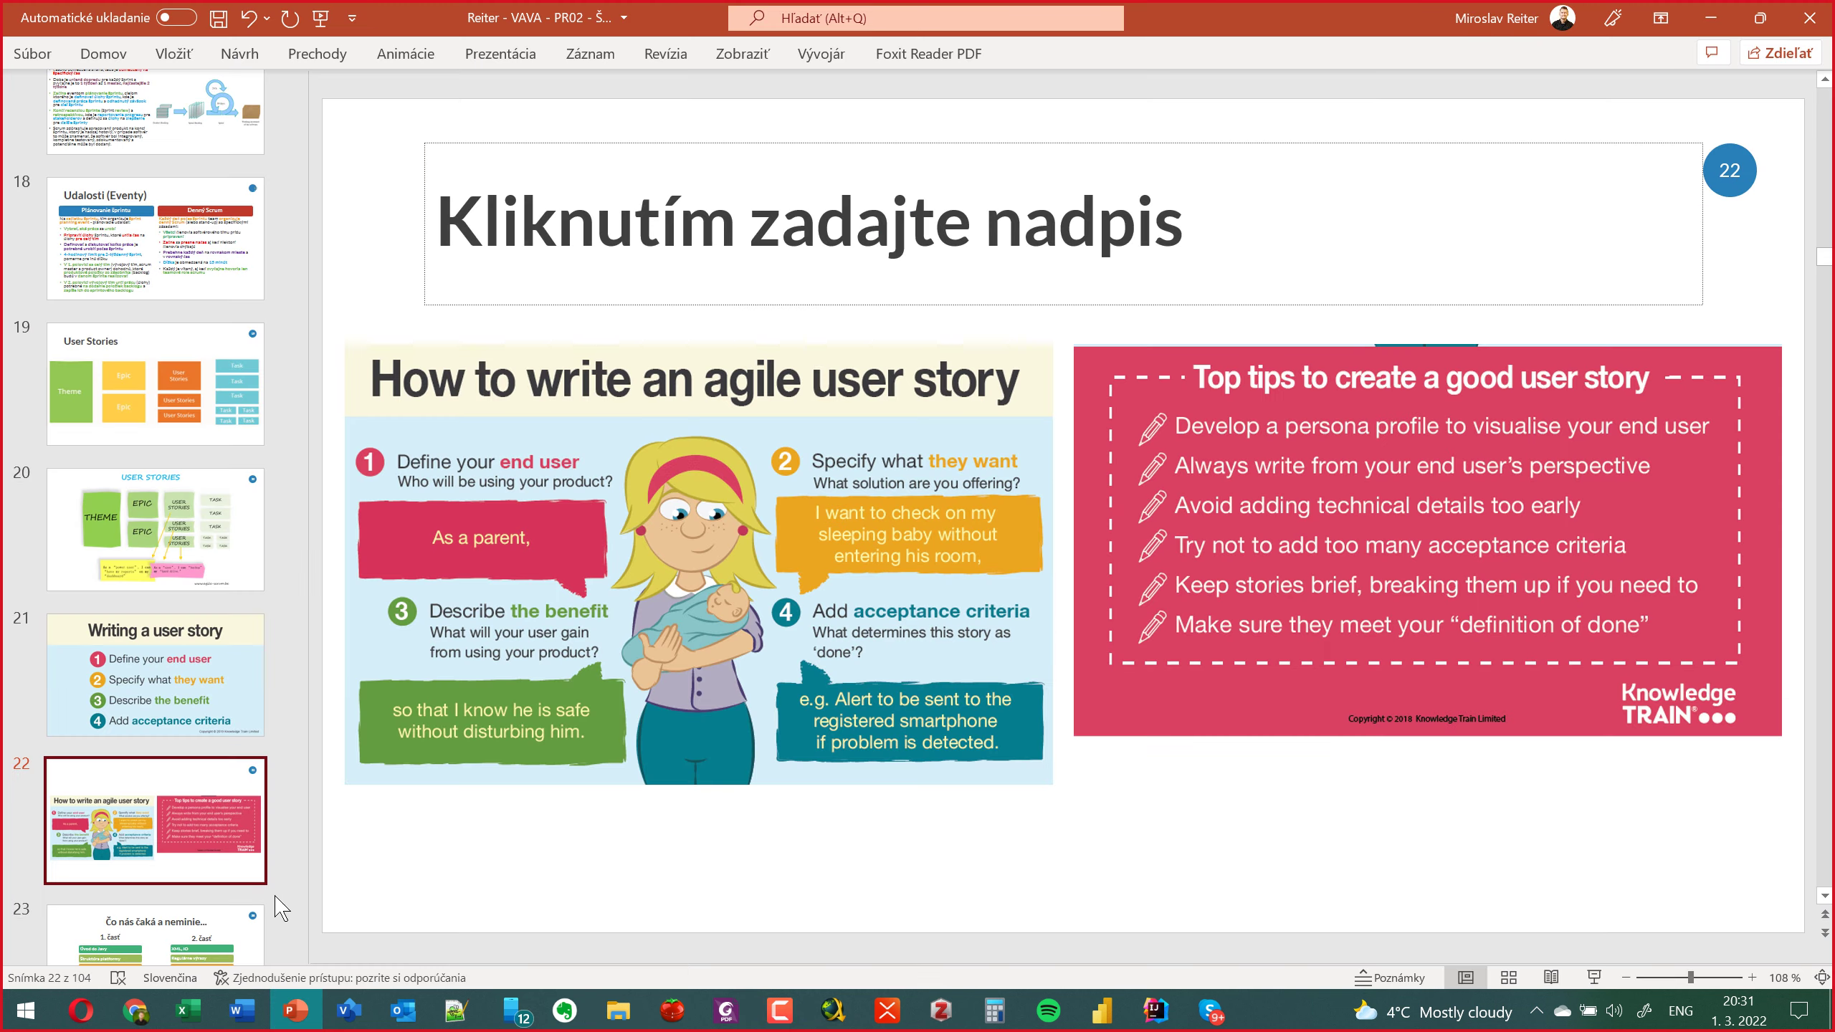
Jump back to slide 12, 'Role v SCRUMe', via the thumbnail pane.
scroll(152, 594, "up", 3)
scroll(151, 595, "up", 4)
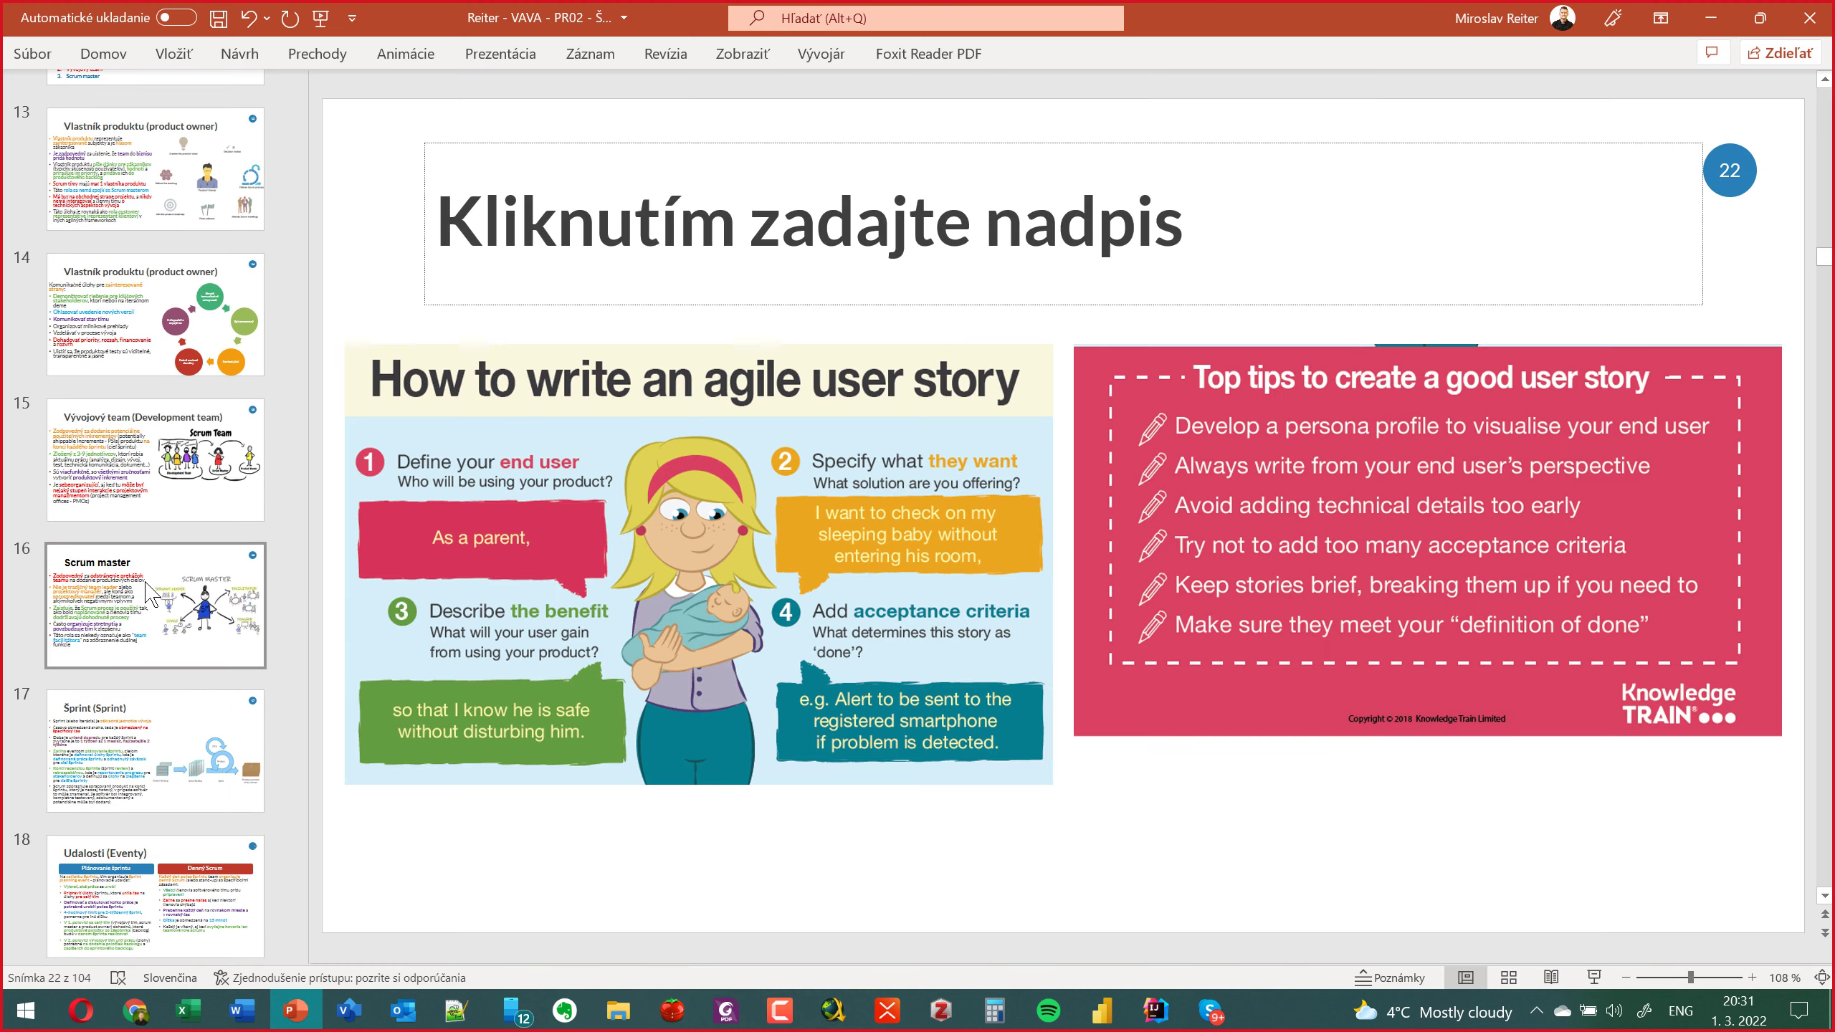
scroll(149, 594, "up", 2)
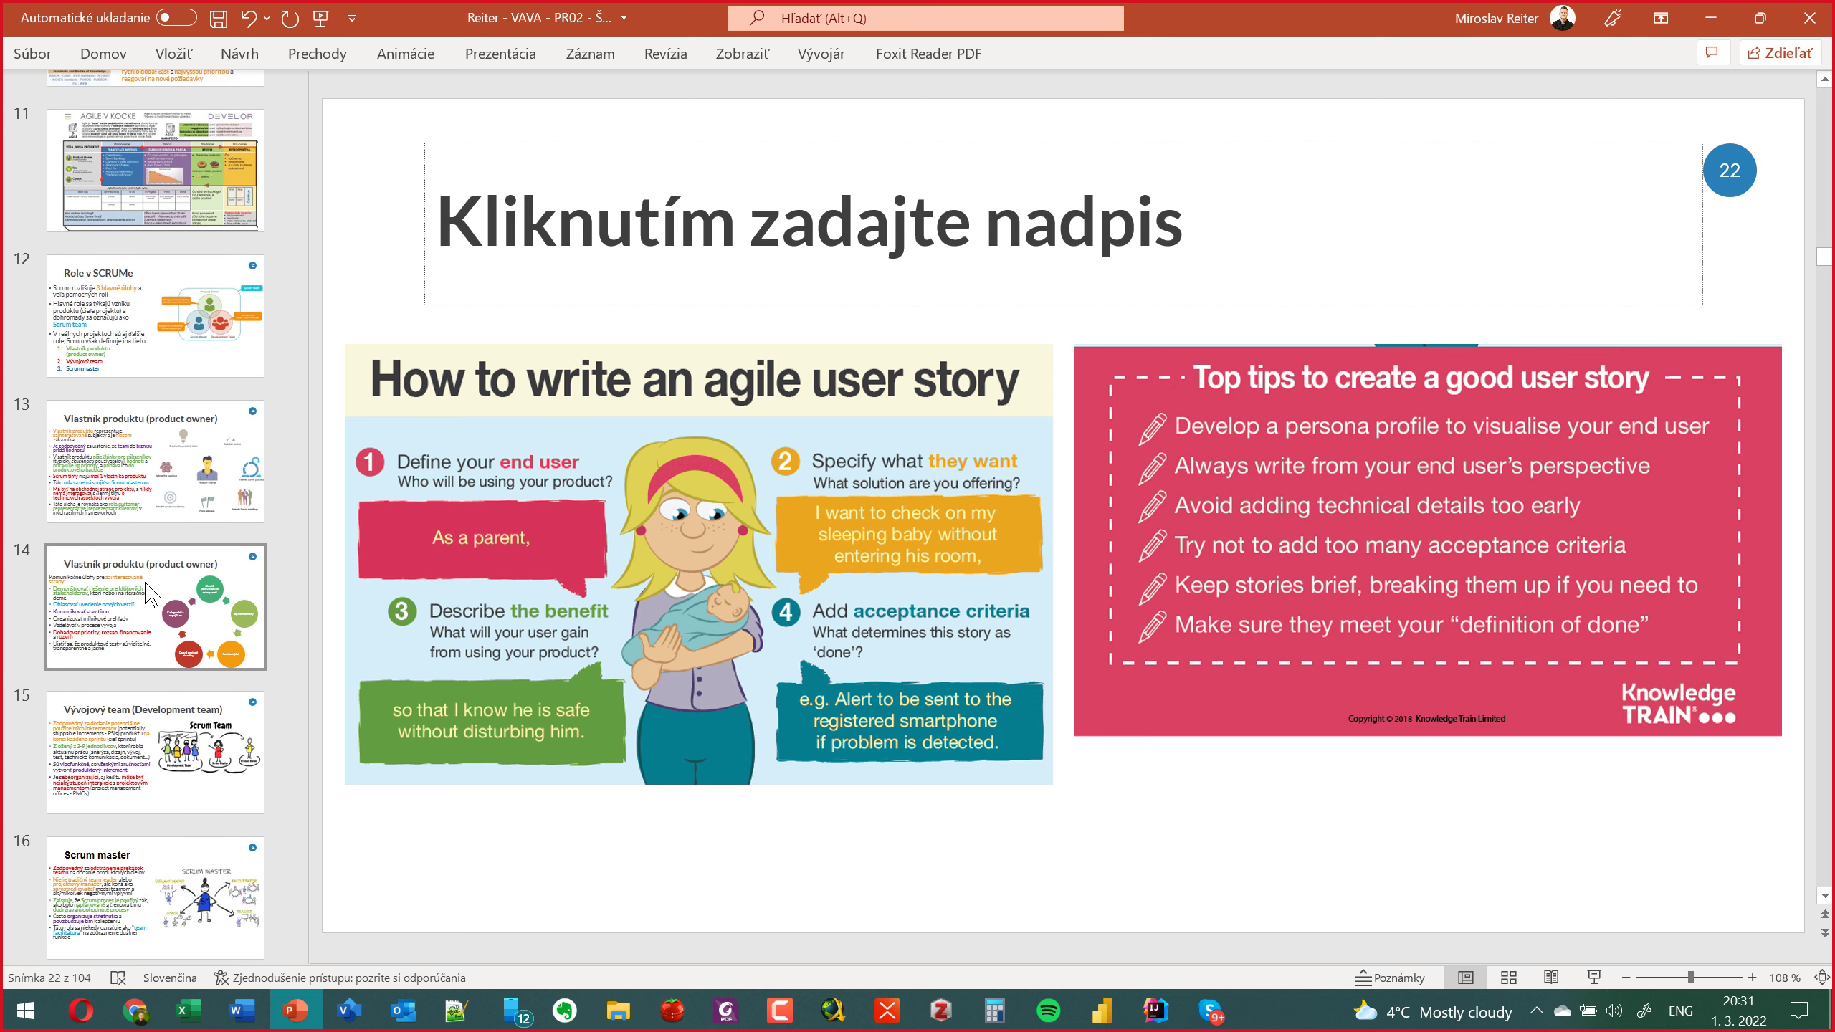
left_click(130, 361)
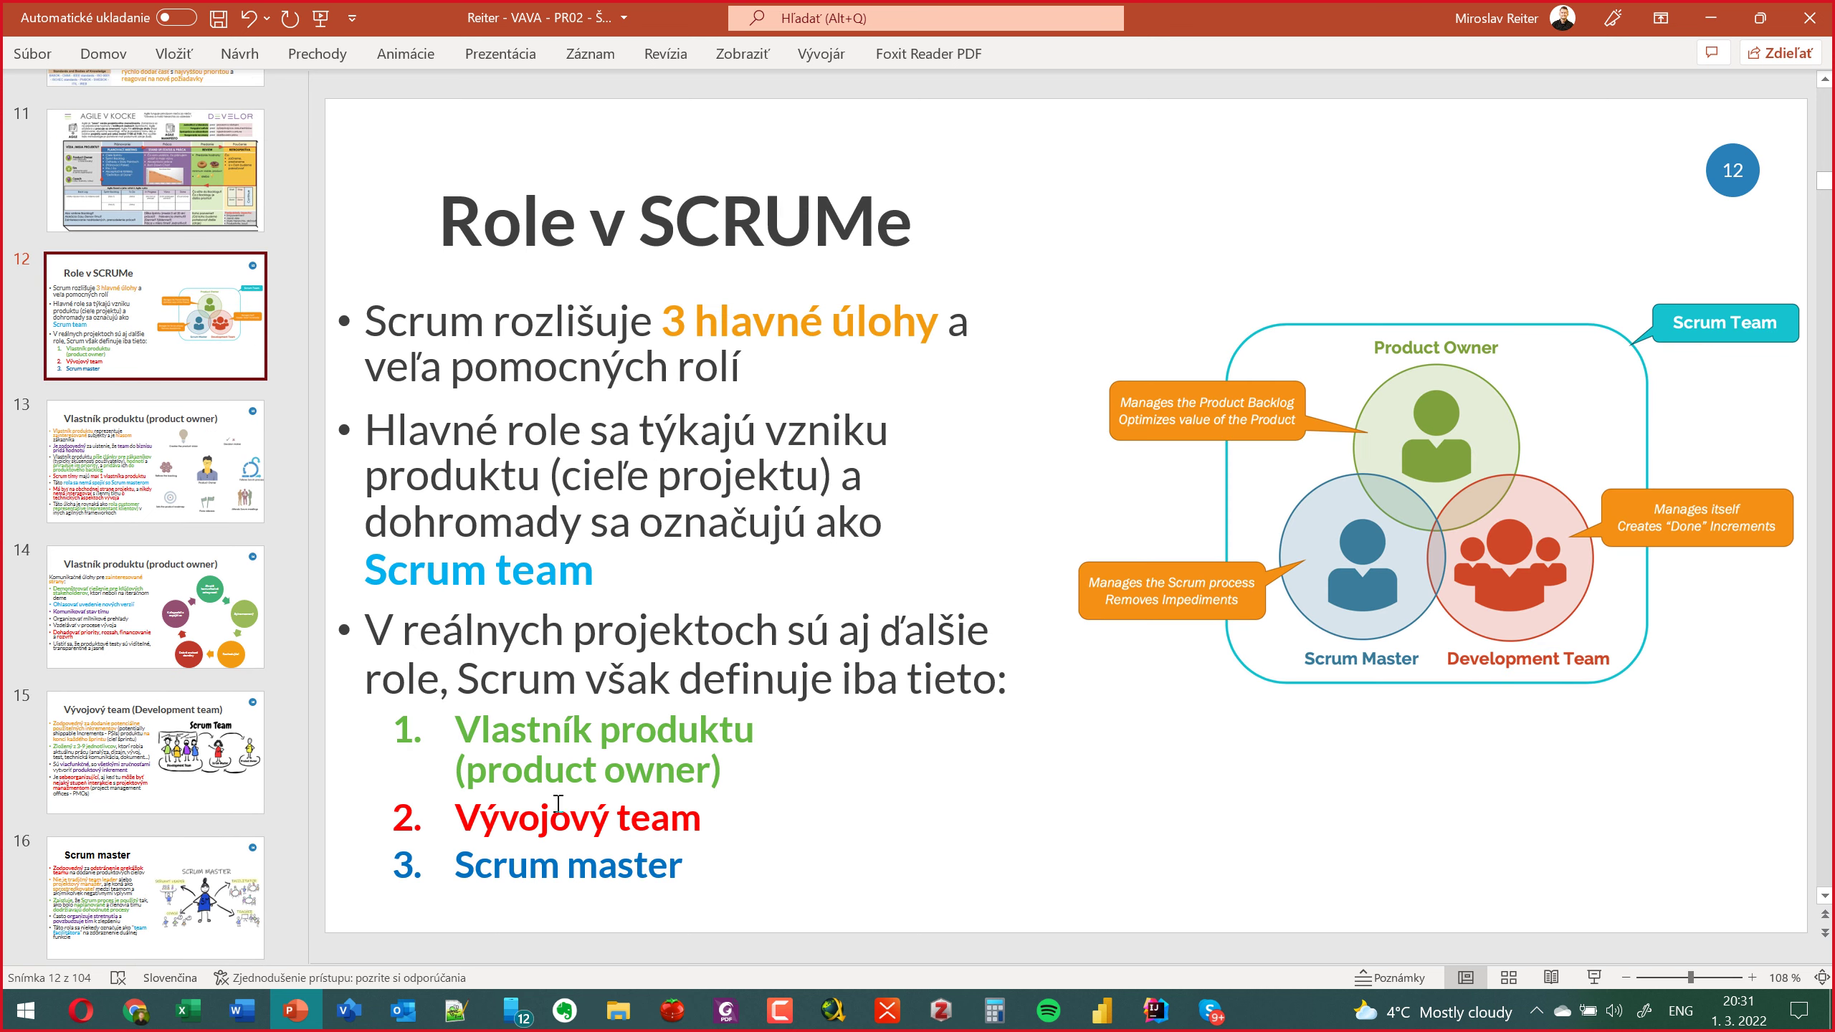